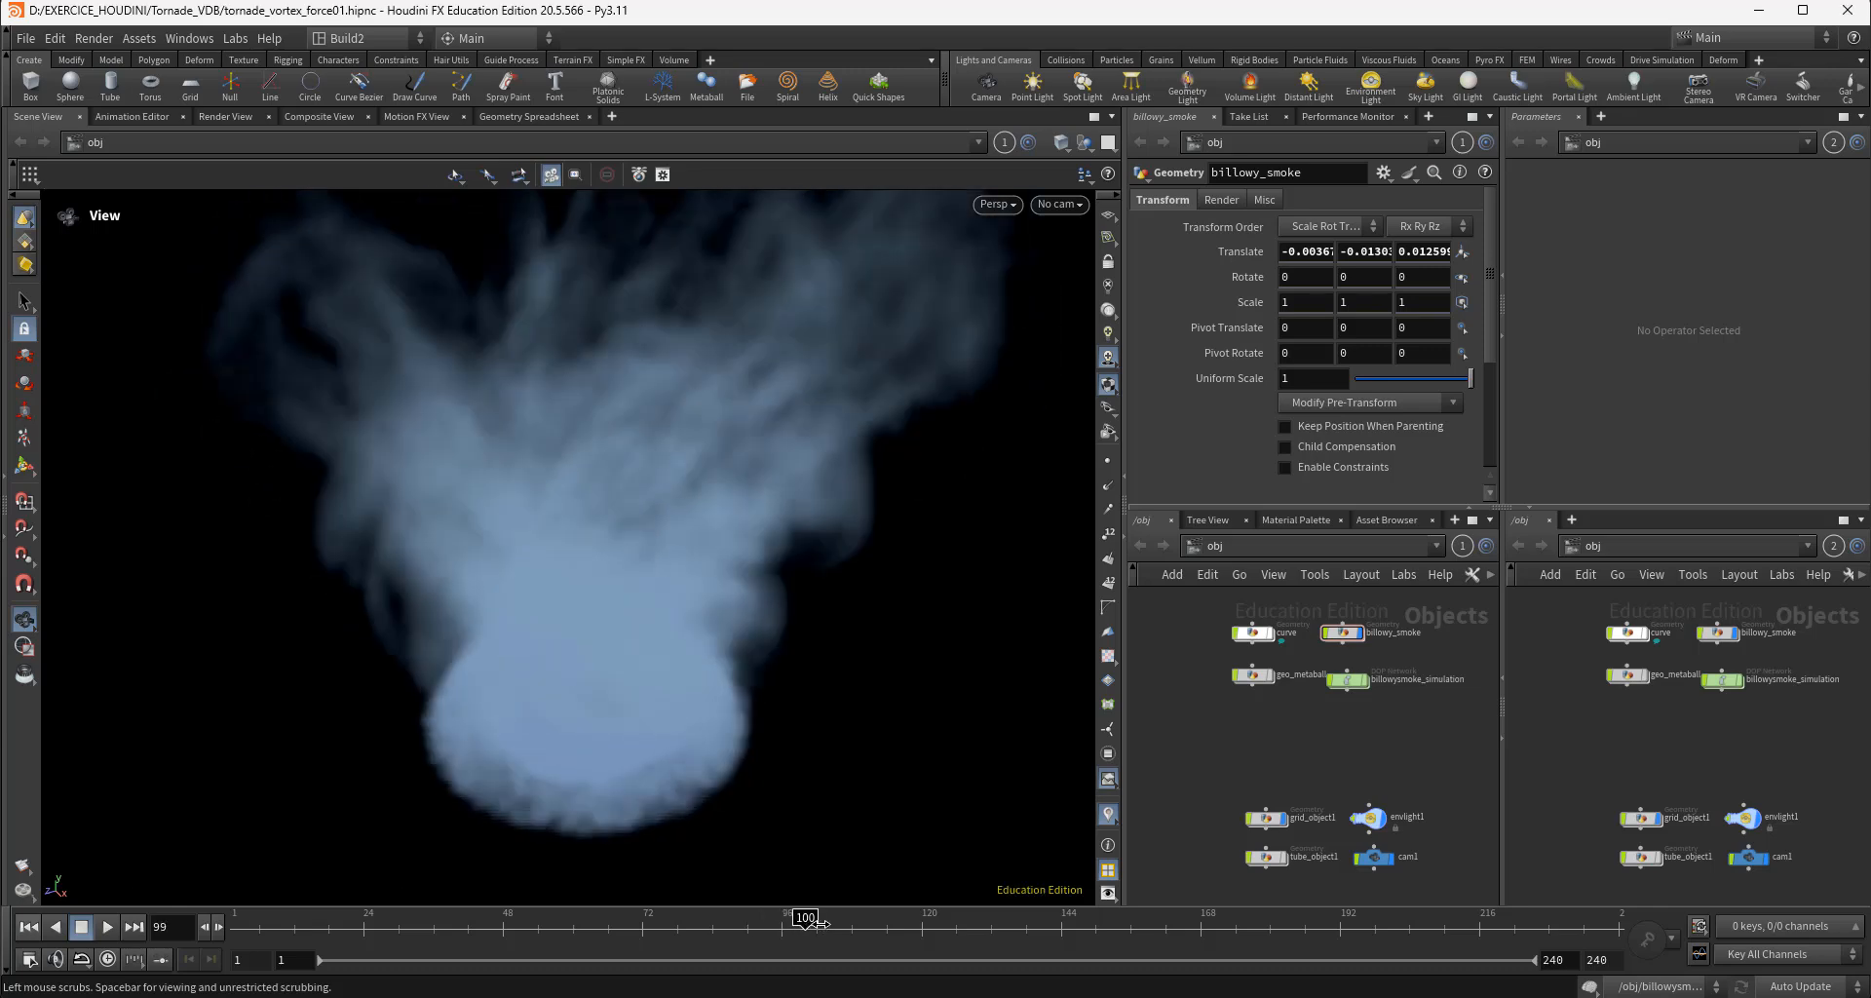
Review the finished smoke simulation at frames 118, 60 and 73, and show the Pyro FX tools
drag(821, 924, 913, 978)
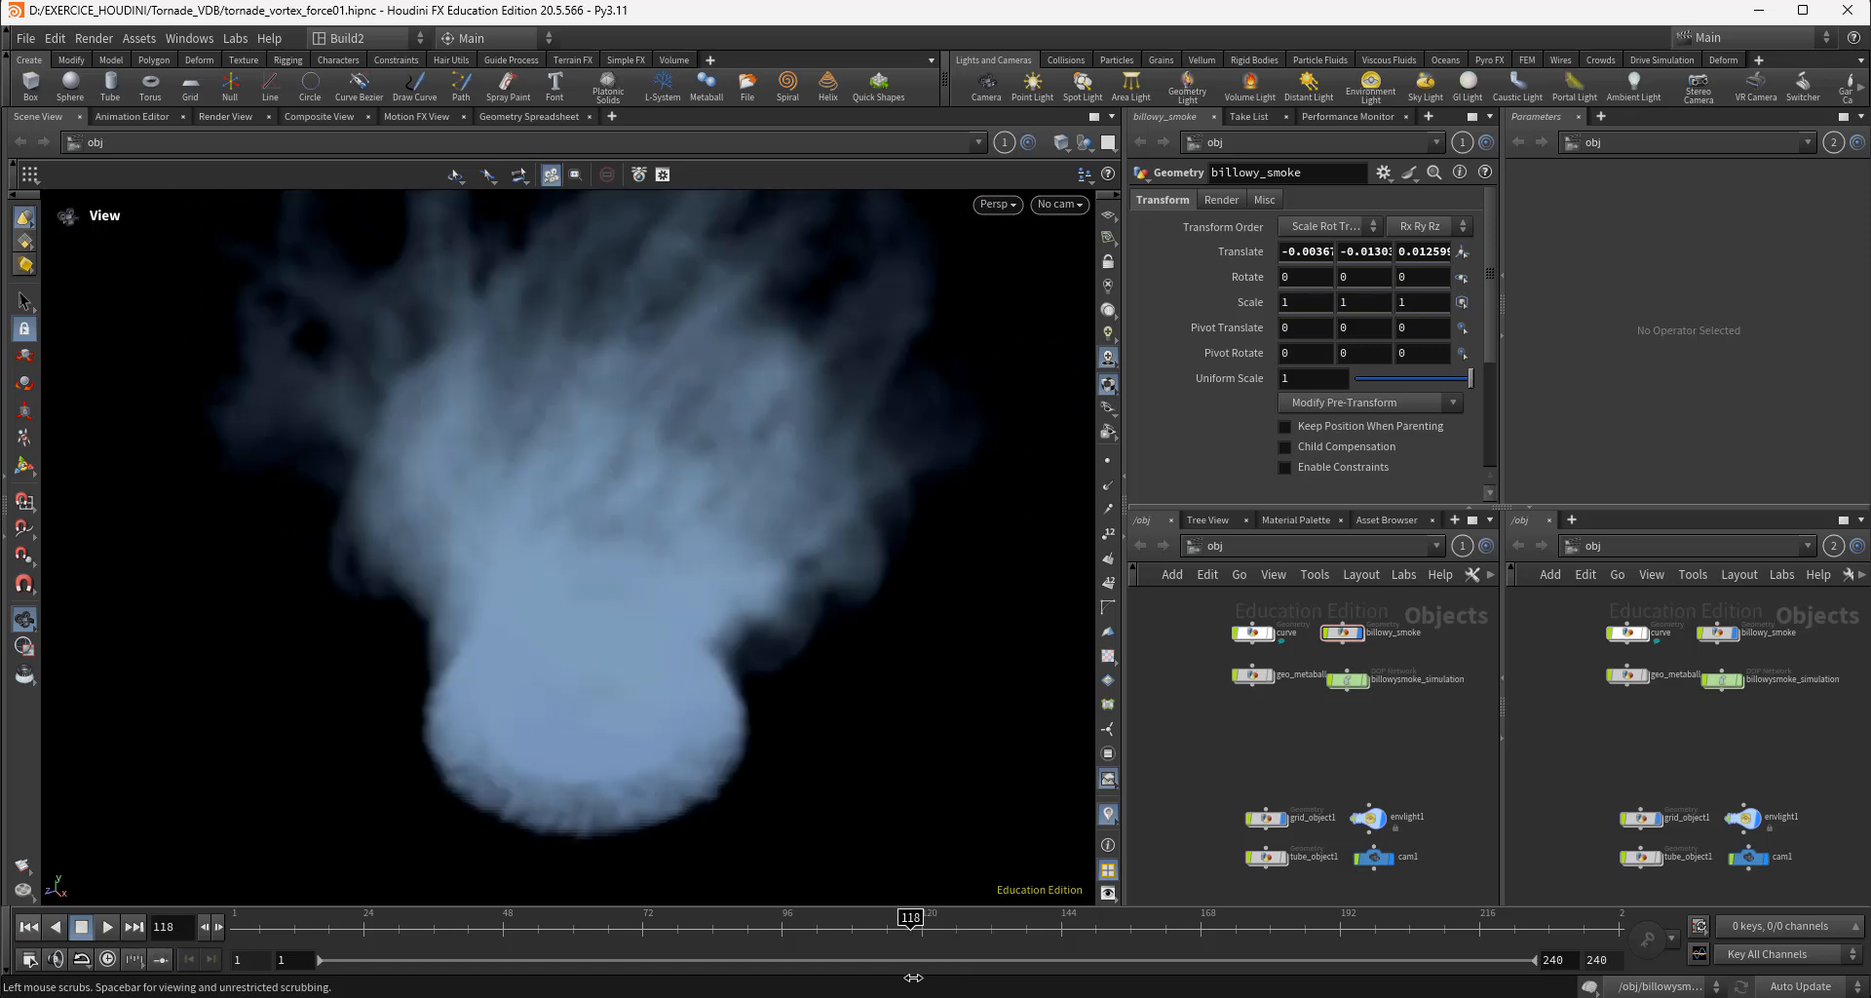
drag(913, 978, 577, 975)
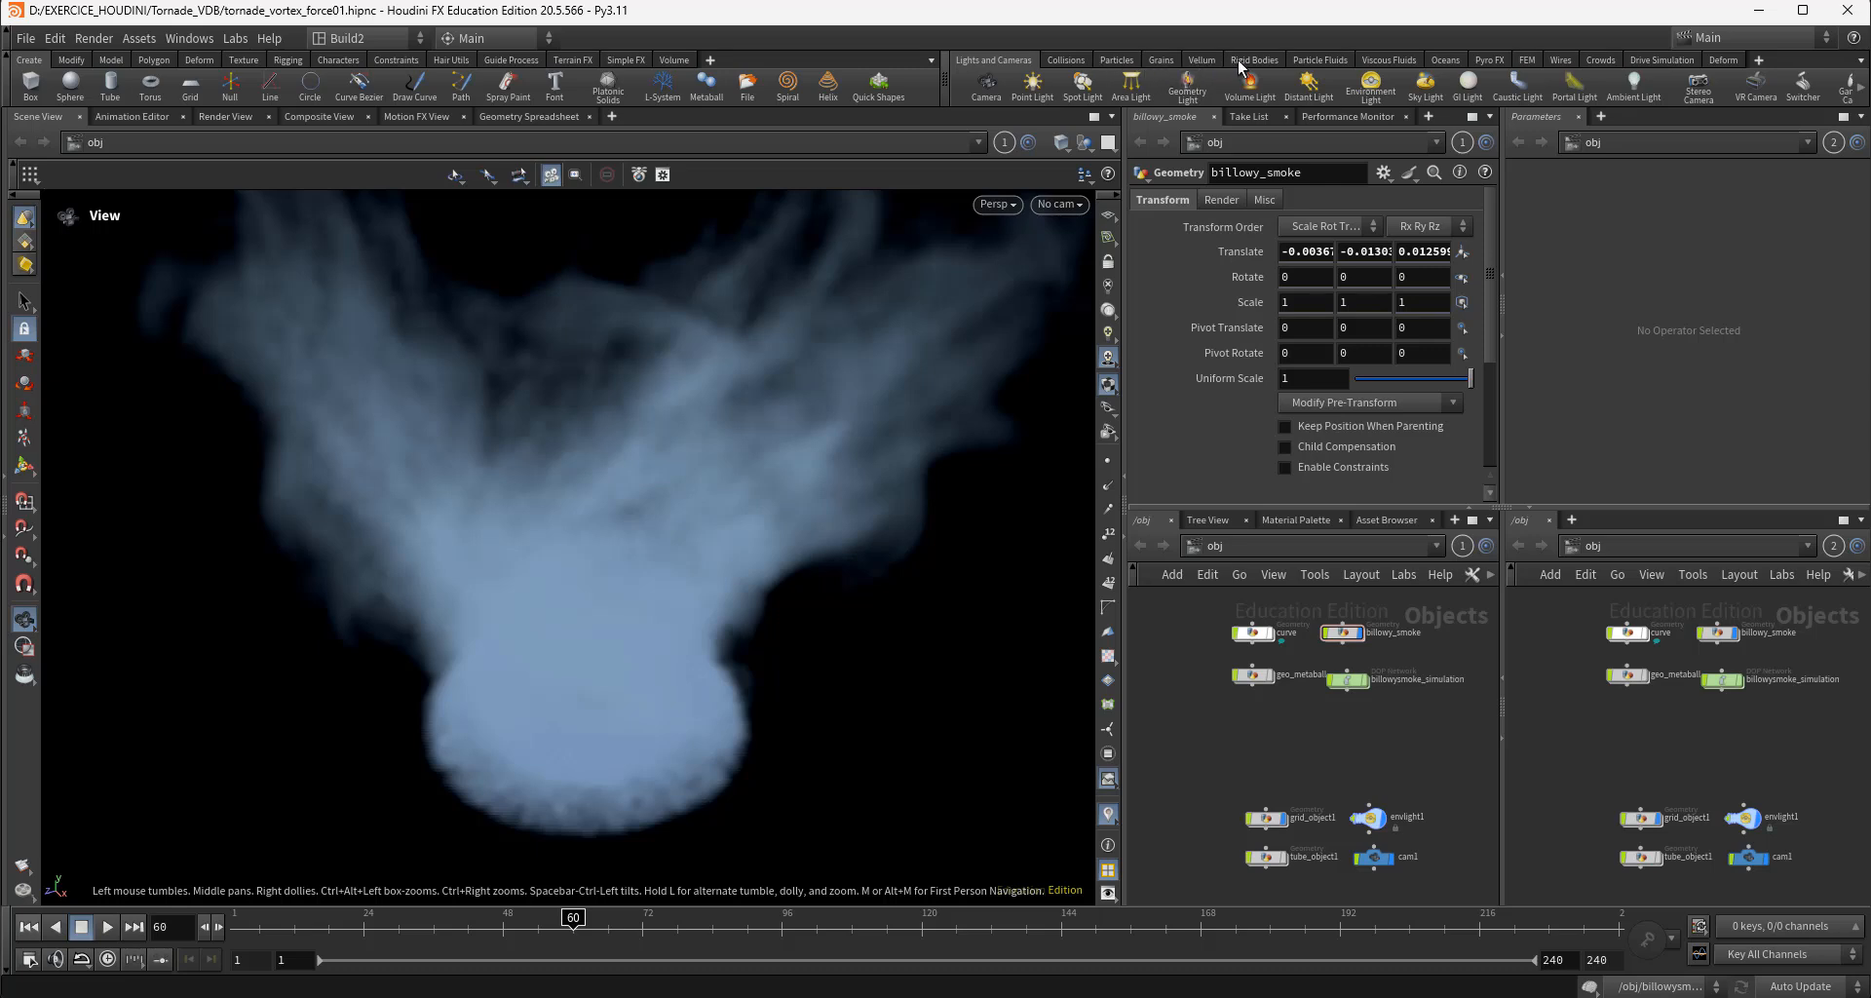
click(1486, 59)
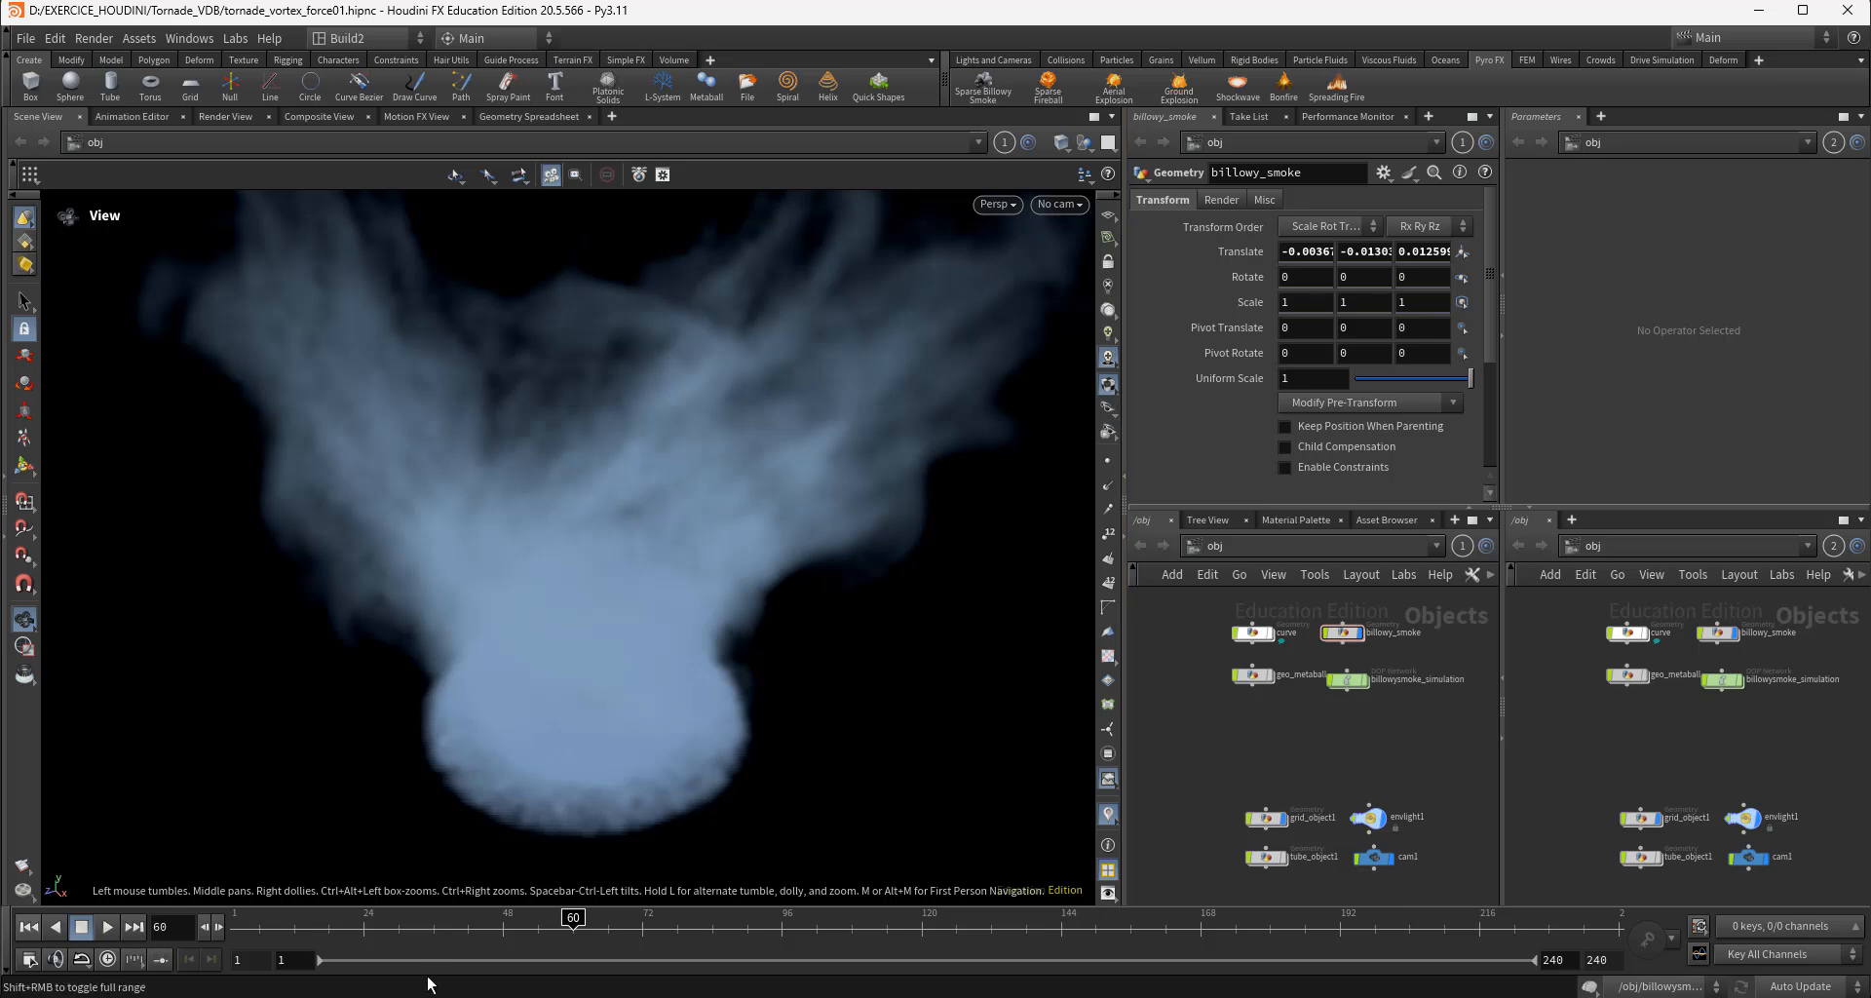
mouse_move(580, 920)
mouse_down()
mouse_move(870, 956)
mouse_move(1088, 927)
mouse_move(1322, 928)
mouse_move(780, 927)
mouse_move(606, 903)
mouse_move(471, 927)
mouse_move(1121, 928)
mouse_move(1338, 948)
mouse_move(505, 946)
mouse_move(1387, 964)
mouse_move(602, 914)
mouse_up()
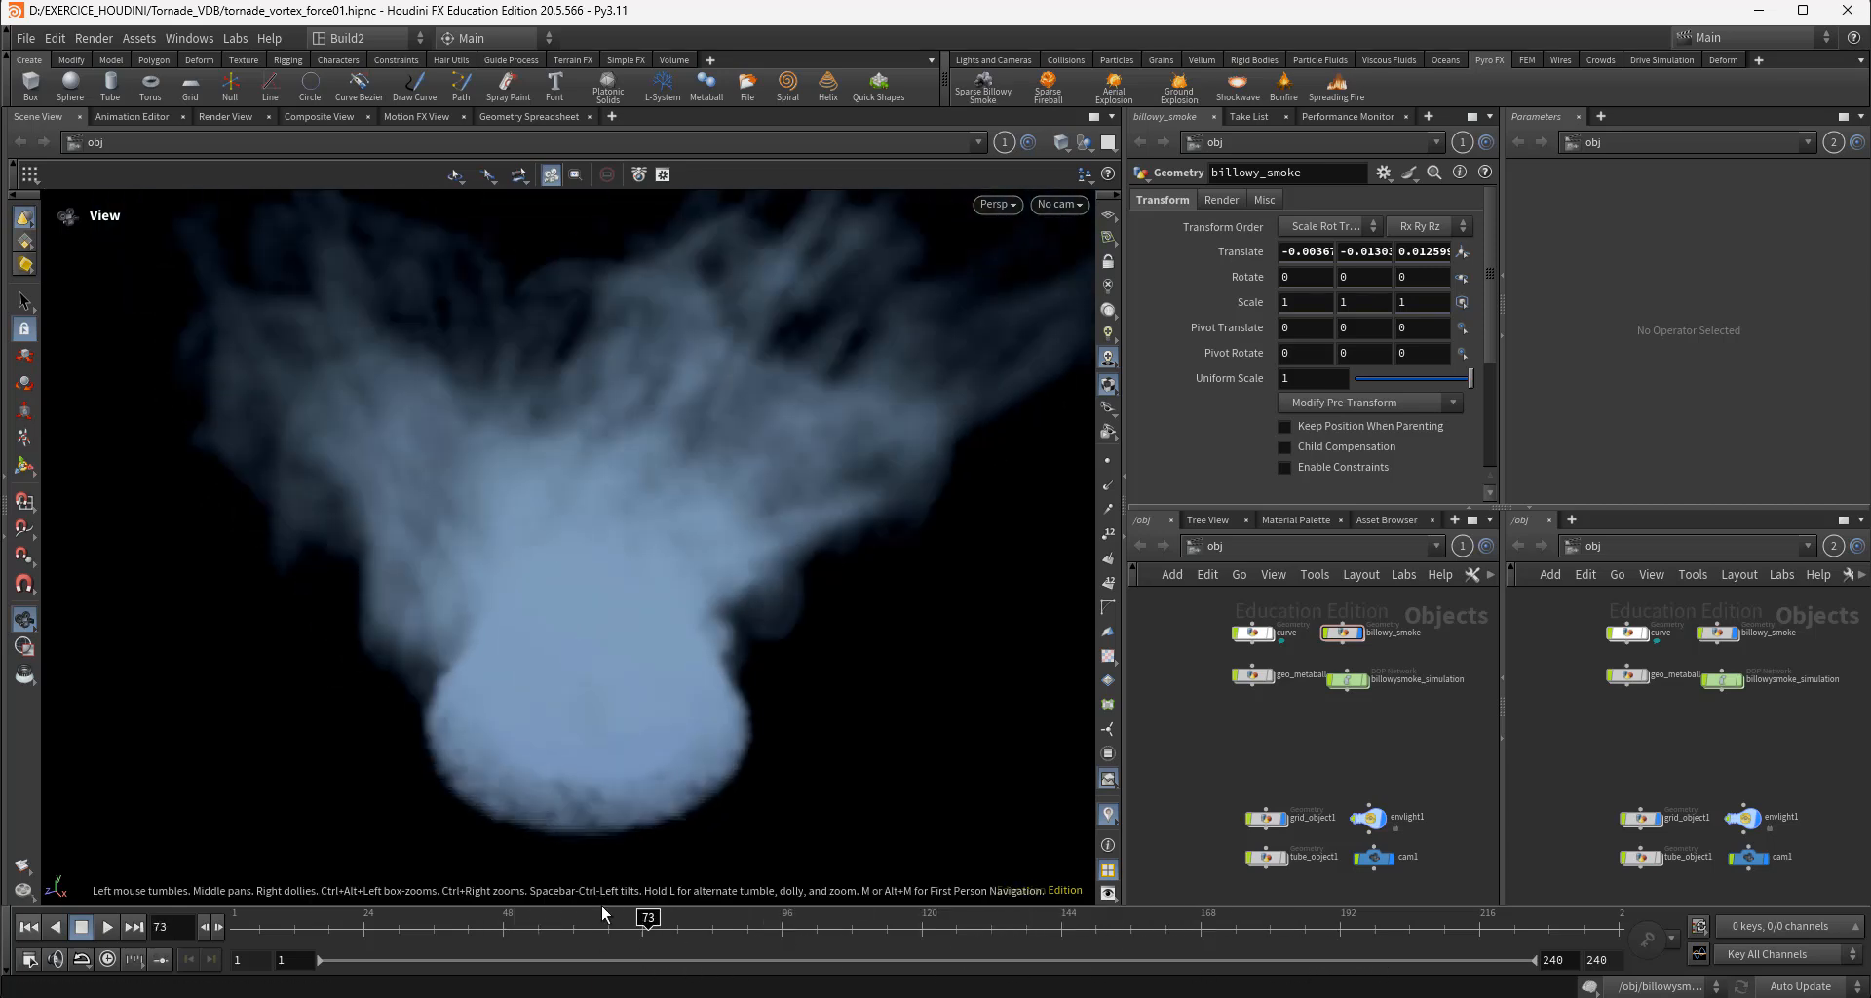
Start a new scene after saving the current one over the existing tornade_vortex_force01.hipnc file
click(26, 39)
click(41, 68)
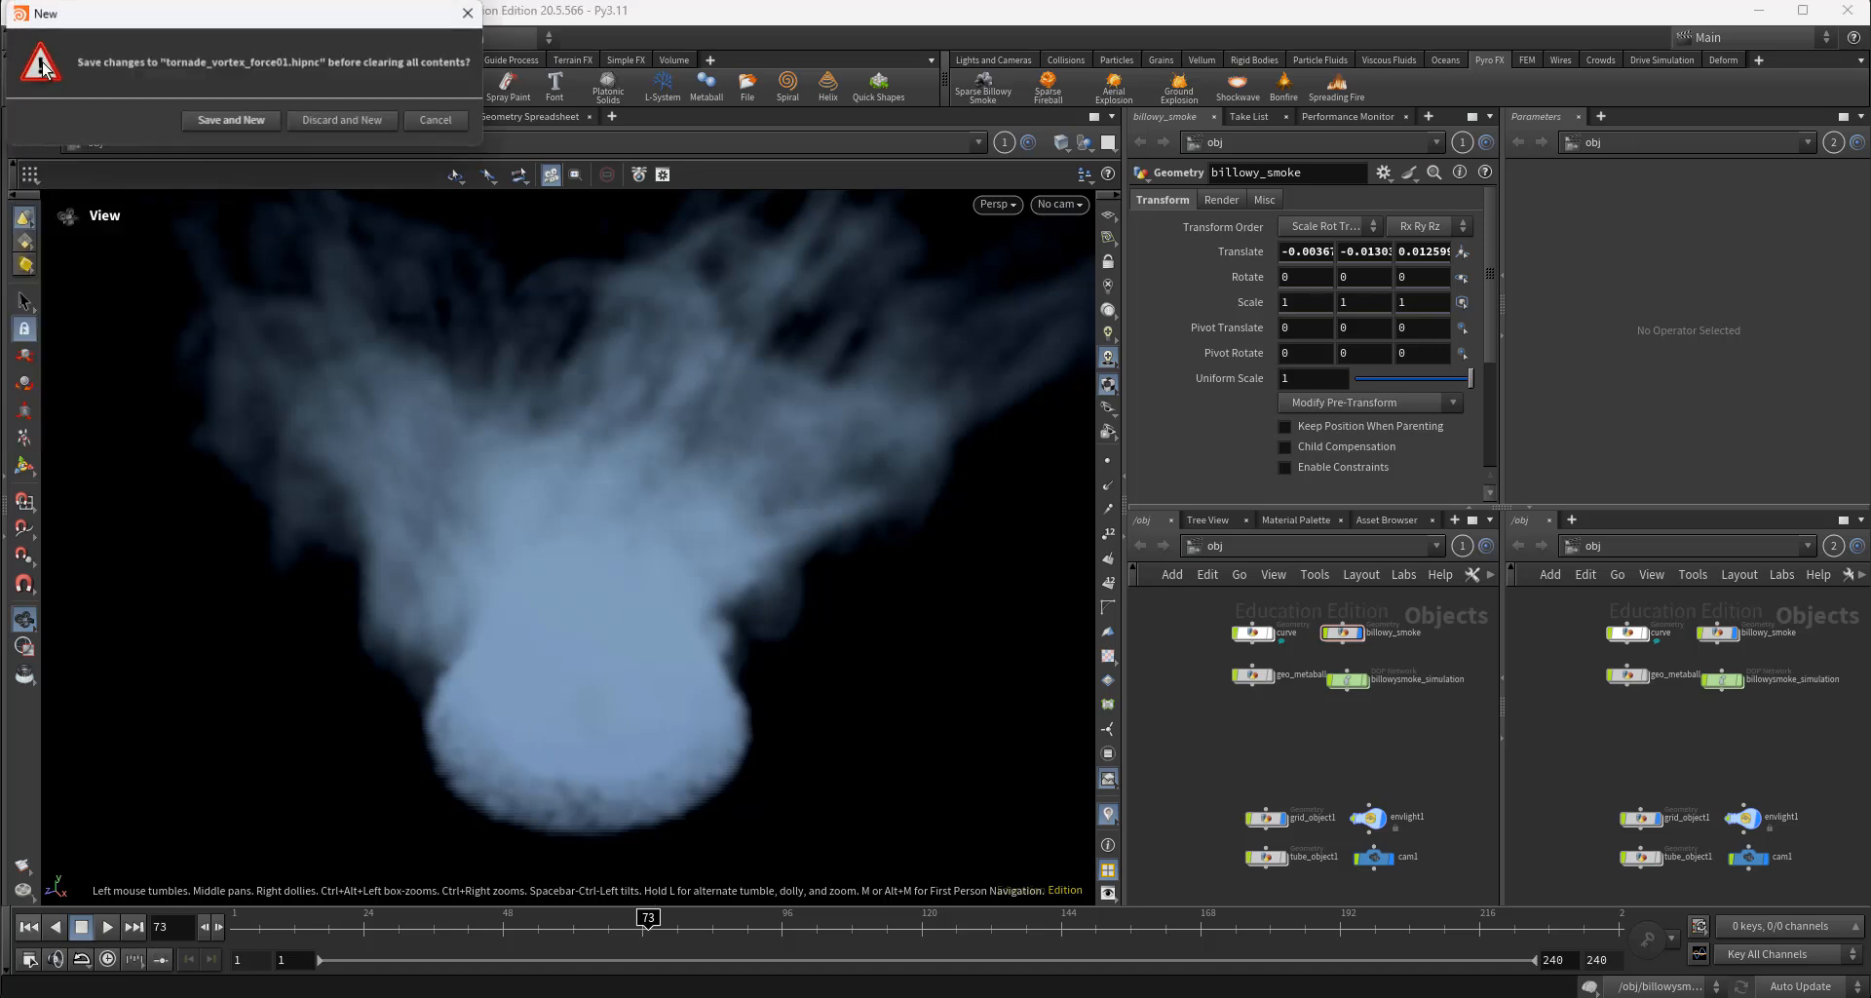
click(255, 124)
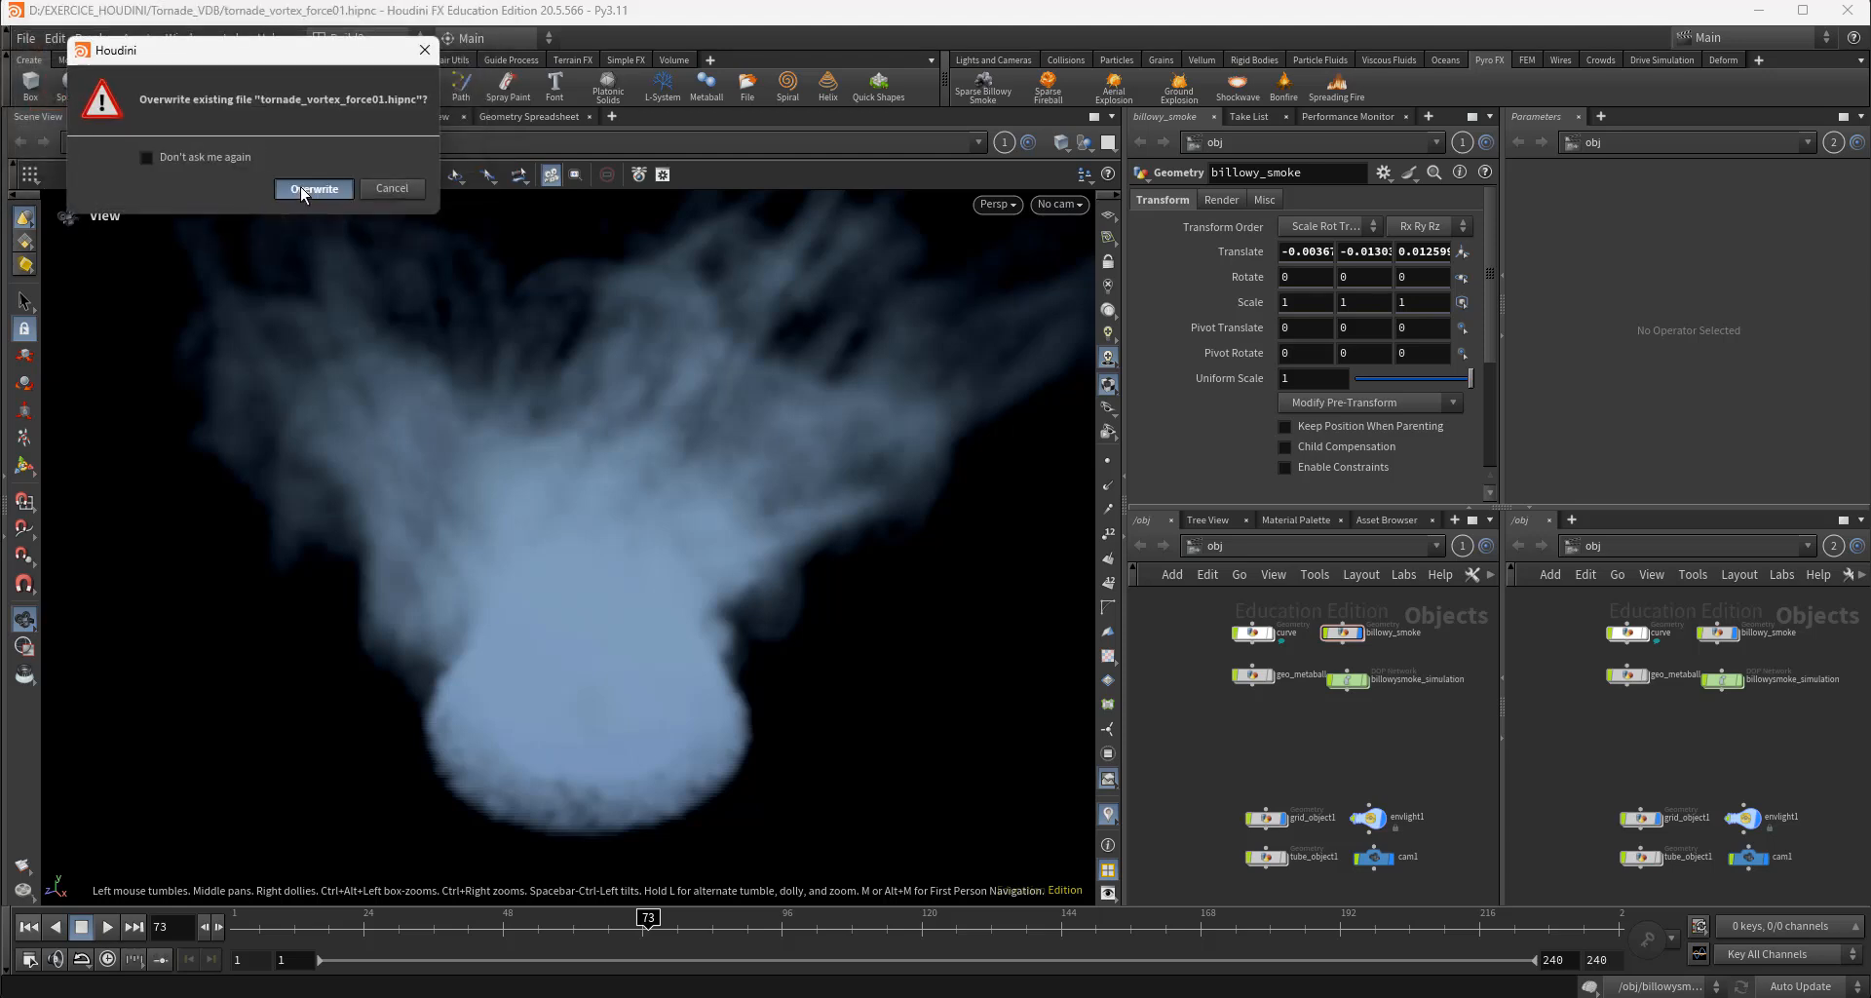
click(312, 188)
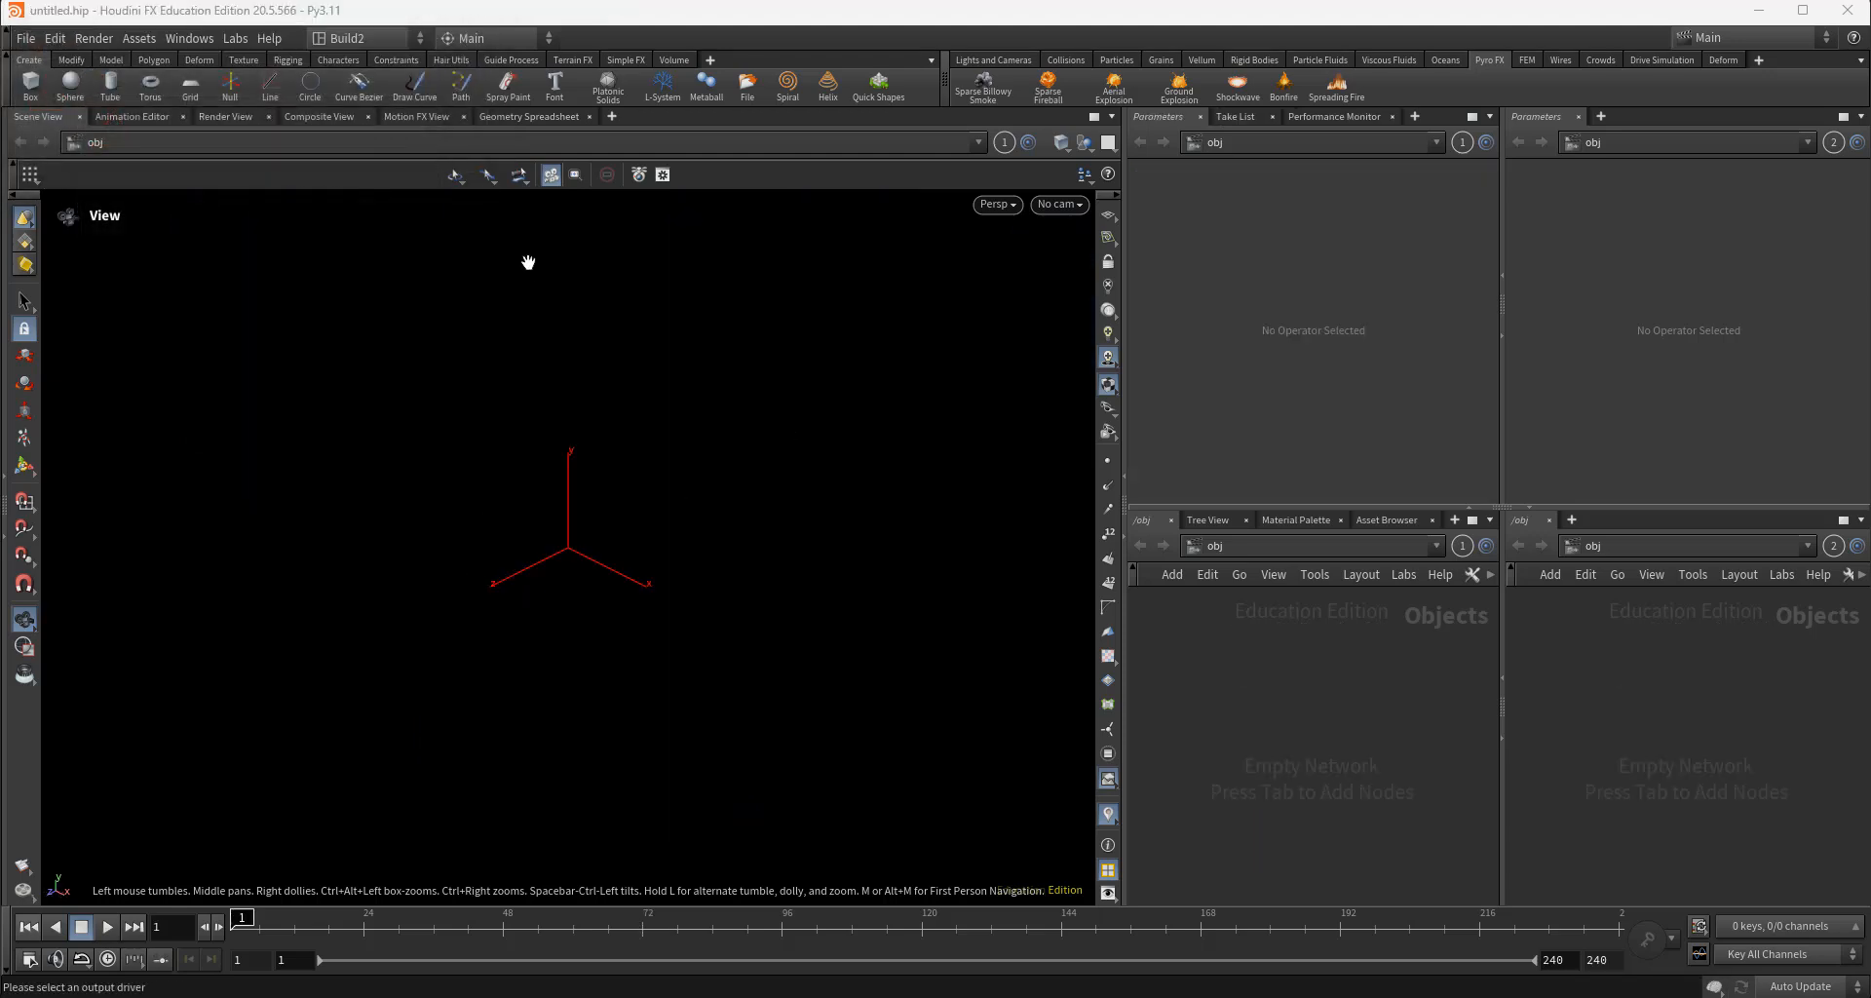
Show the reference grid and place a Sparse Billowy Smoke source at the scene origin
click(1108, 215)
drag(718, 581, 682, 673)
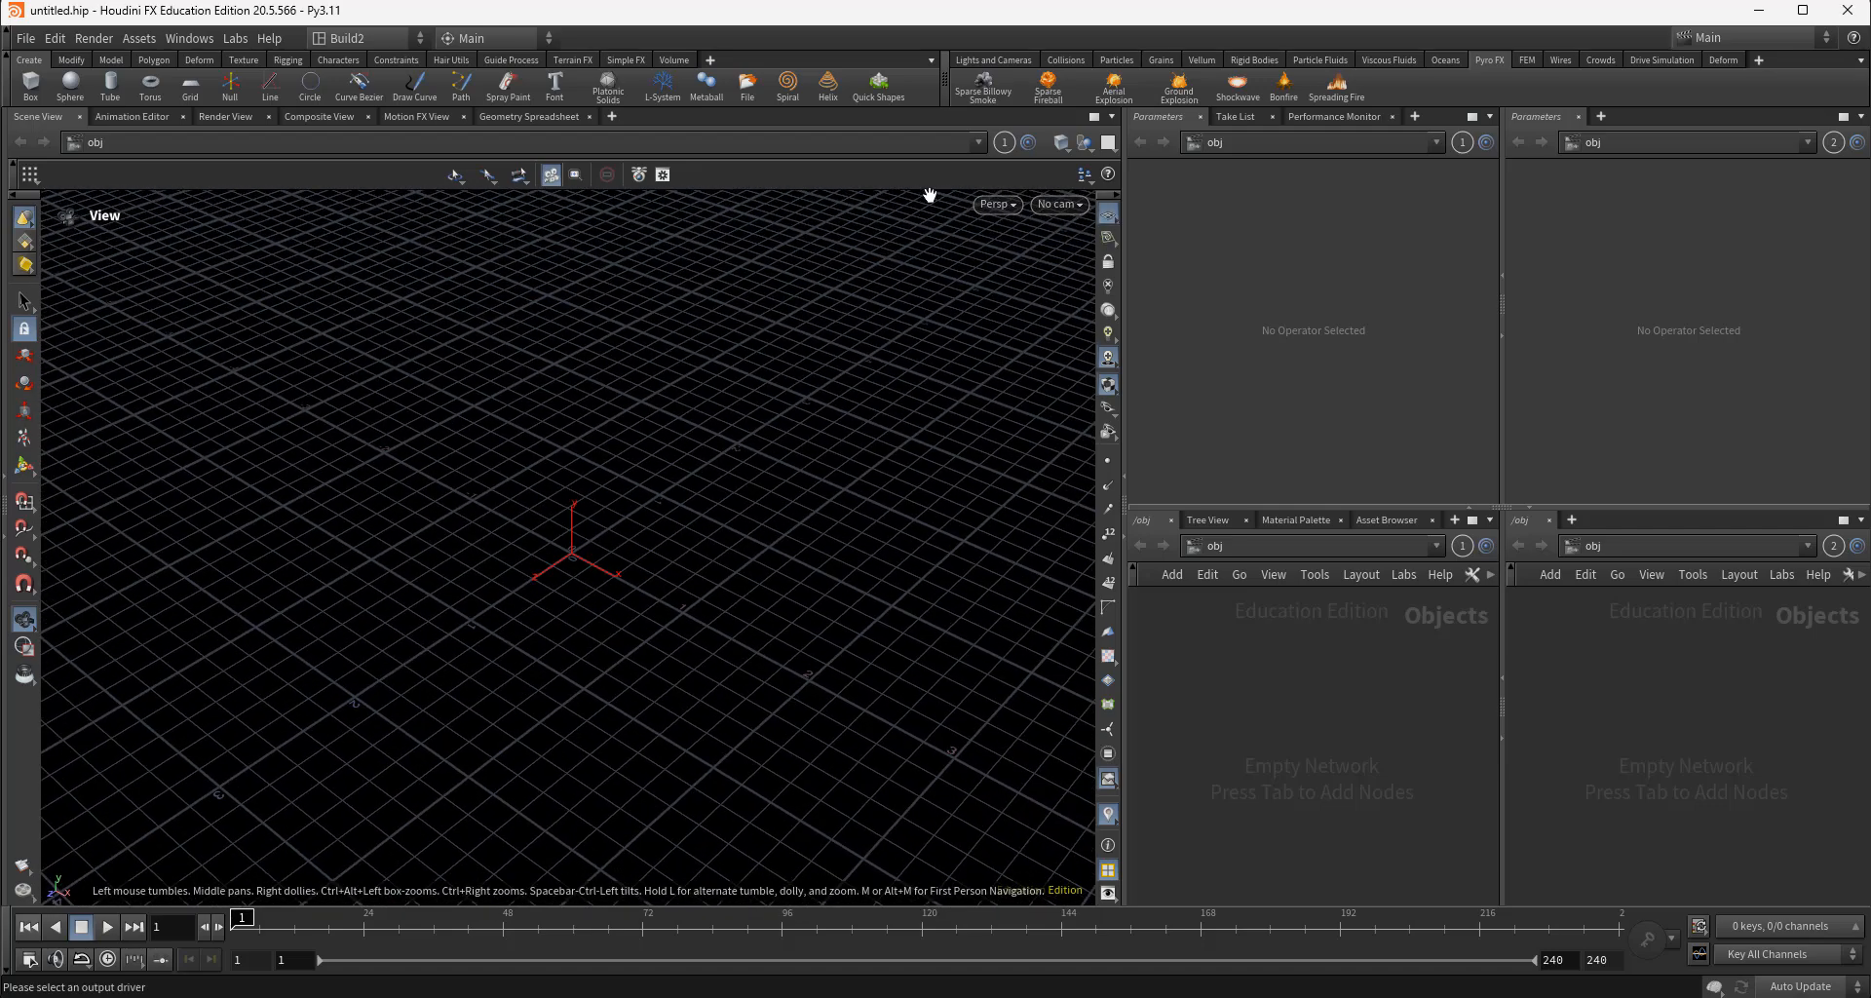
click(986, 89)
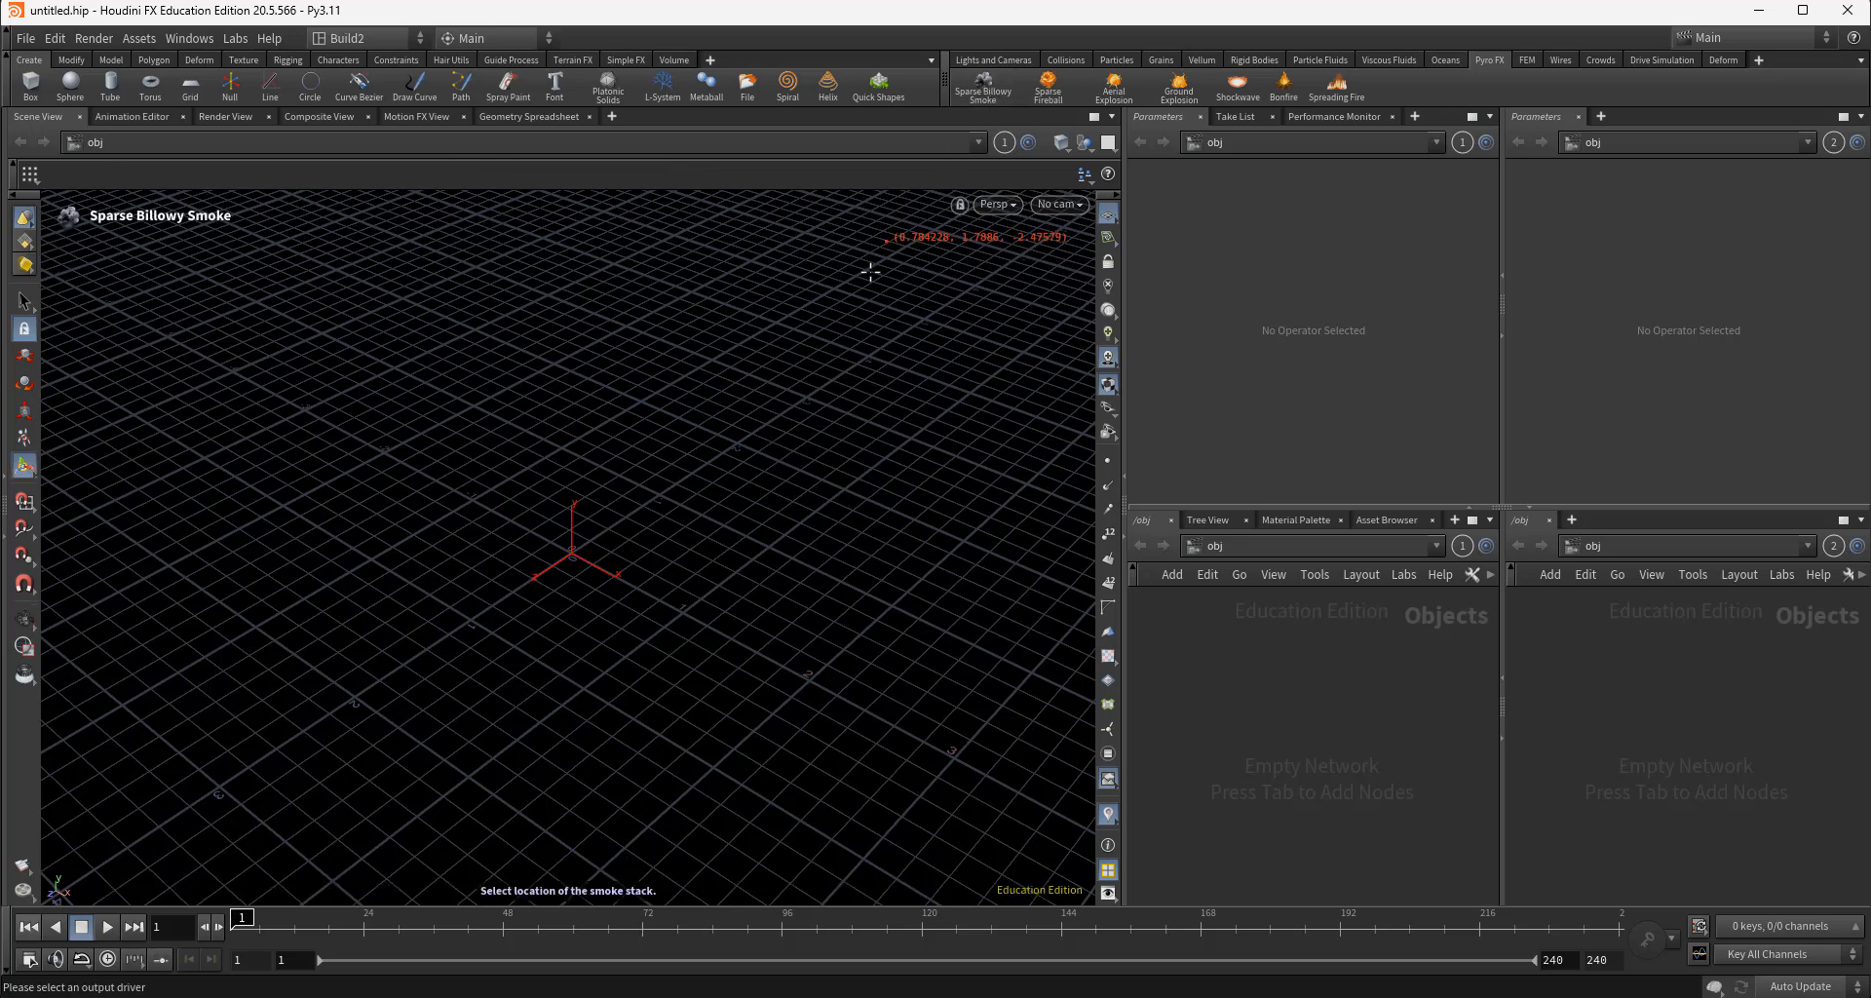
click(572, 553)
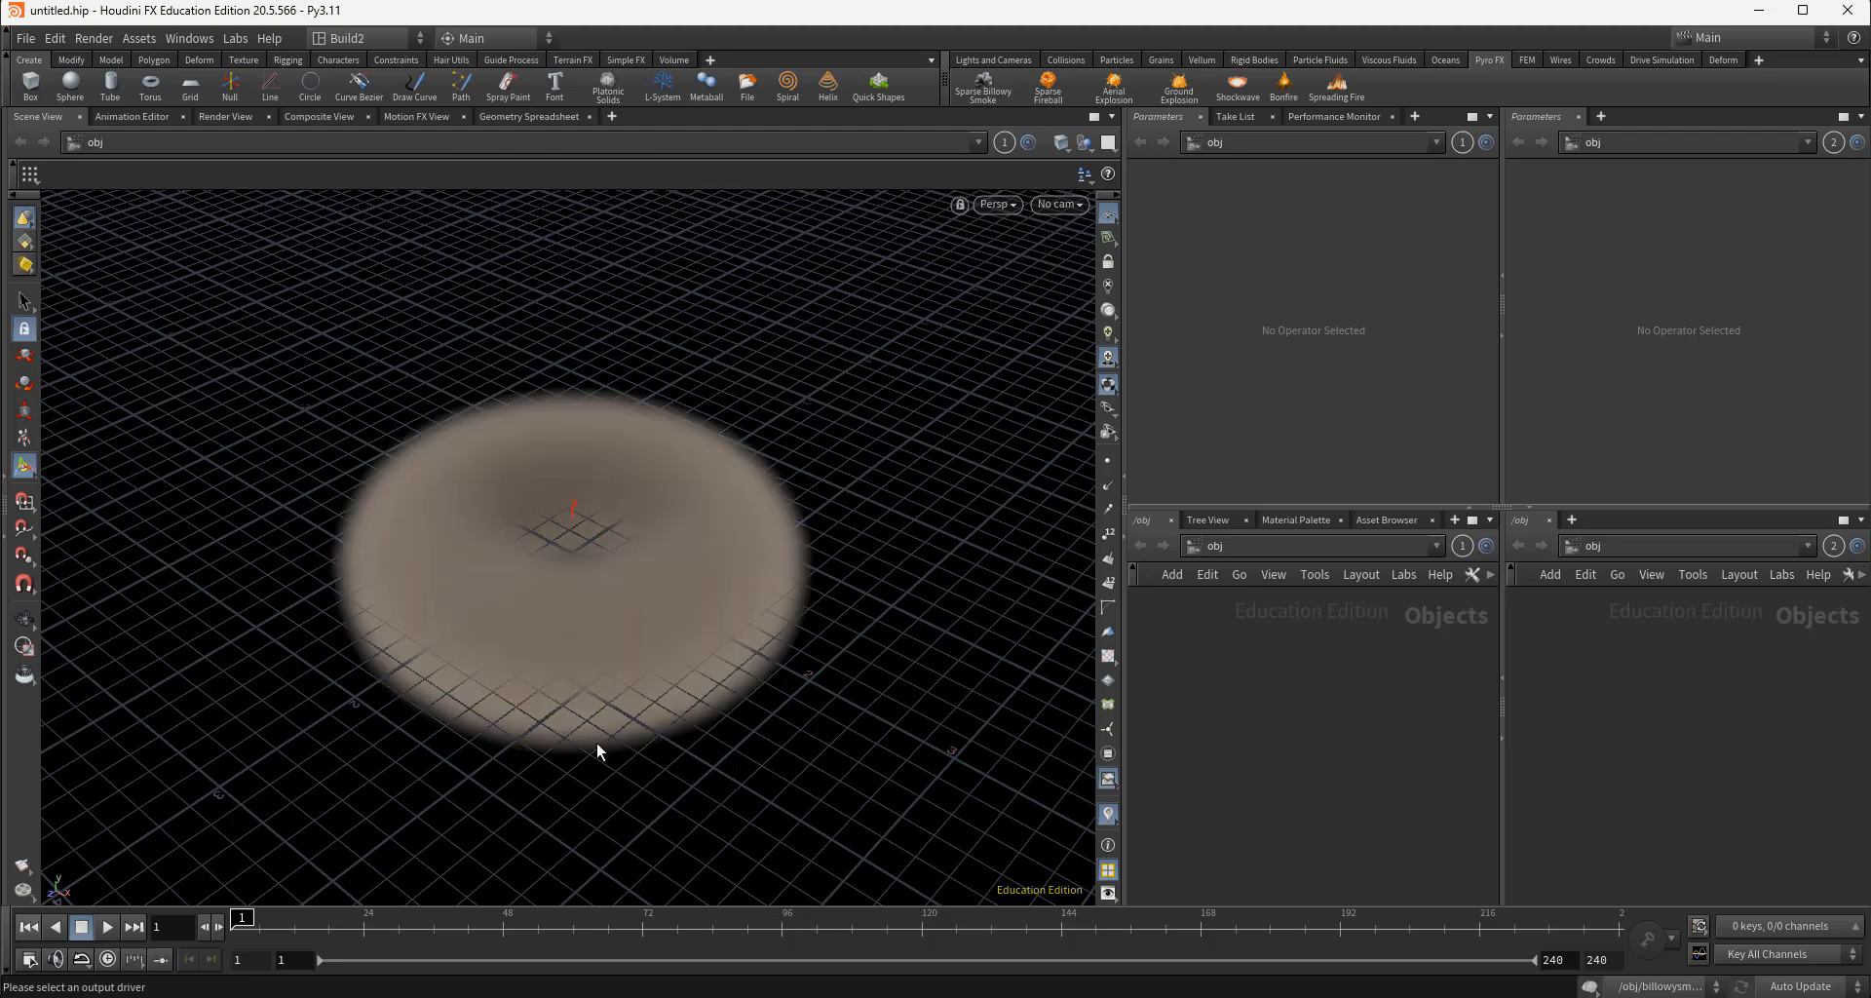
key(Escape)
Play the new smoke simulation up to frame 26 and examine the plume in the viewport
drag(596, 751, 669, 781)
right_drag(670, 783, 422, 798)
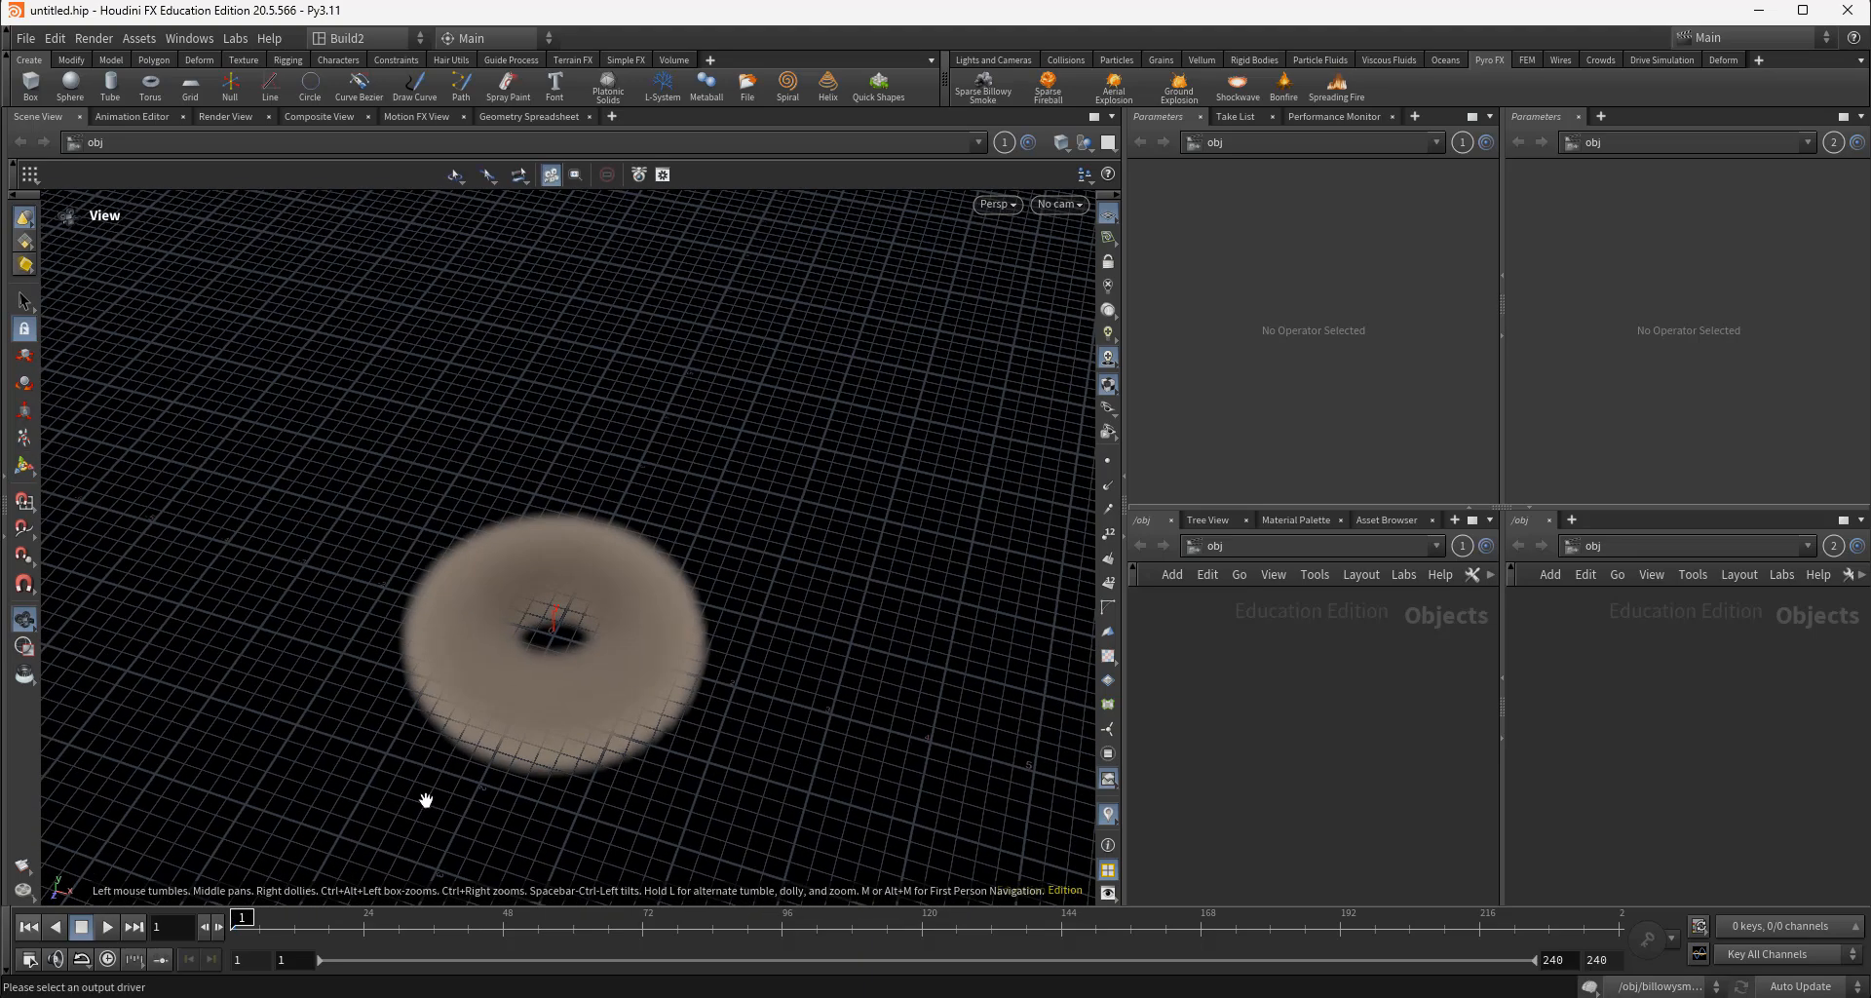
middle_drag(443, 798, 474, 765)
click(106, 931)
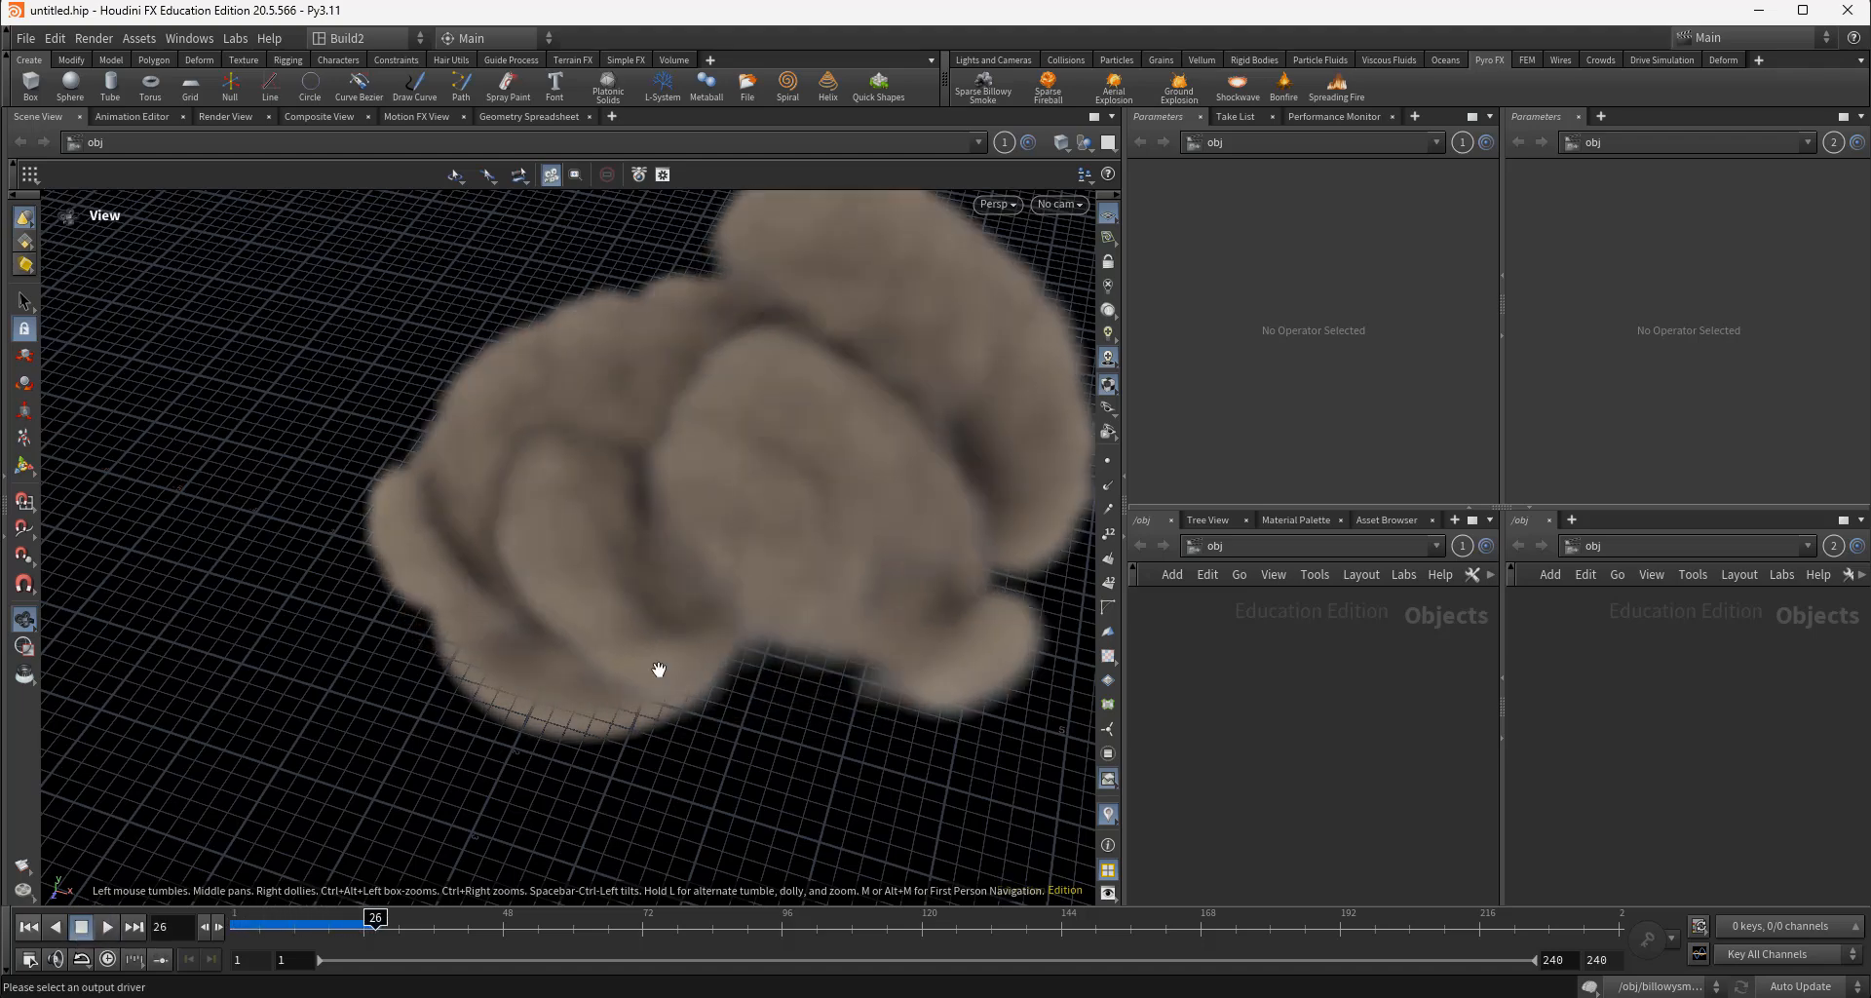
drag(656, 669, 575, 694)
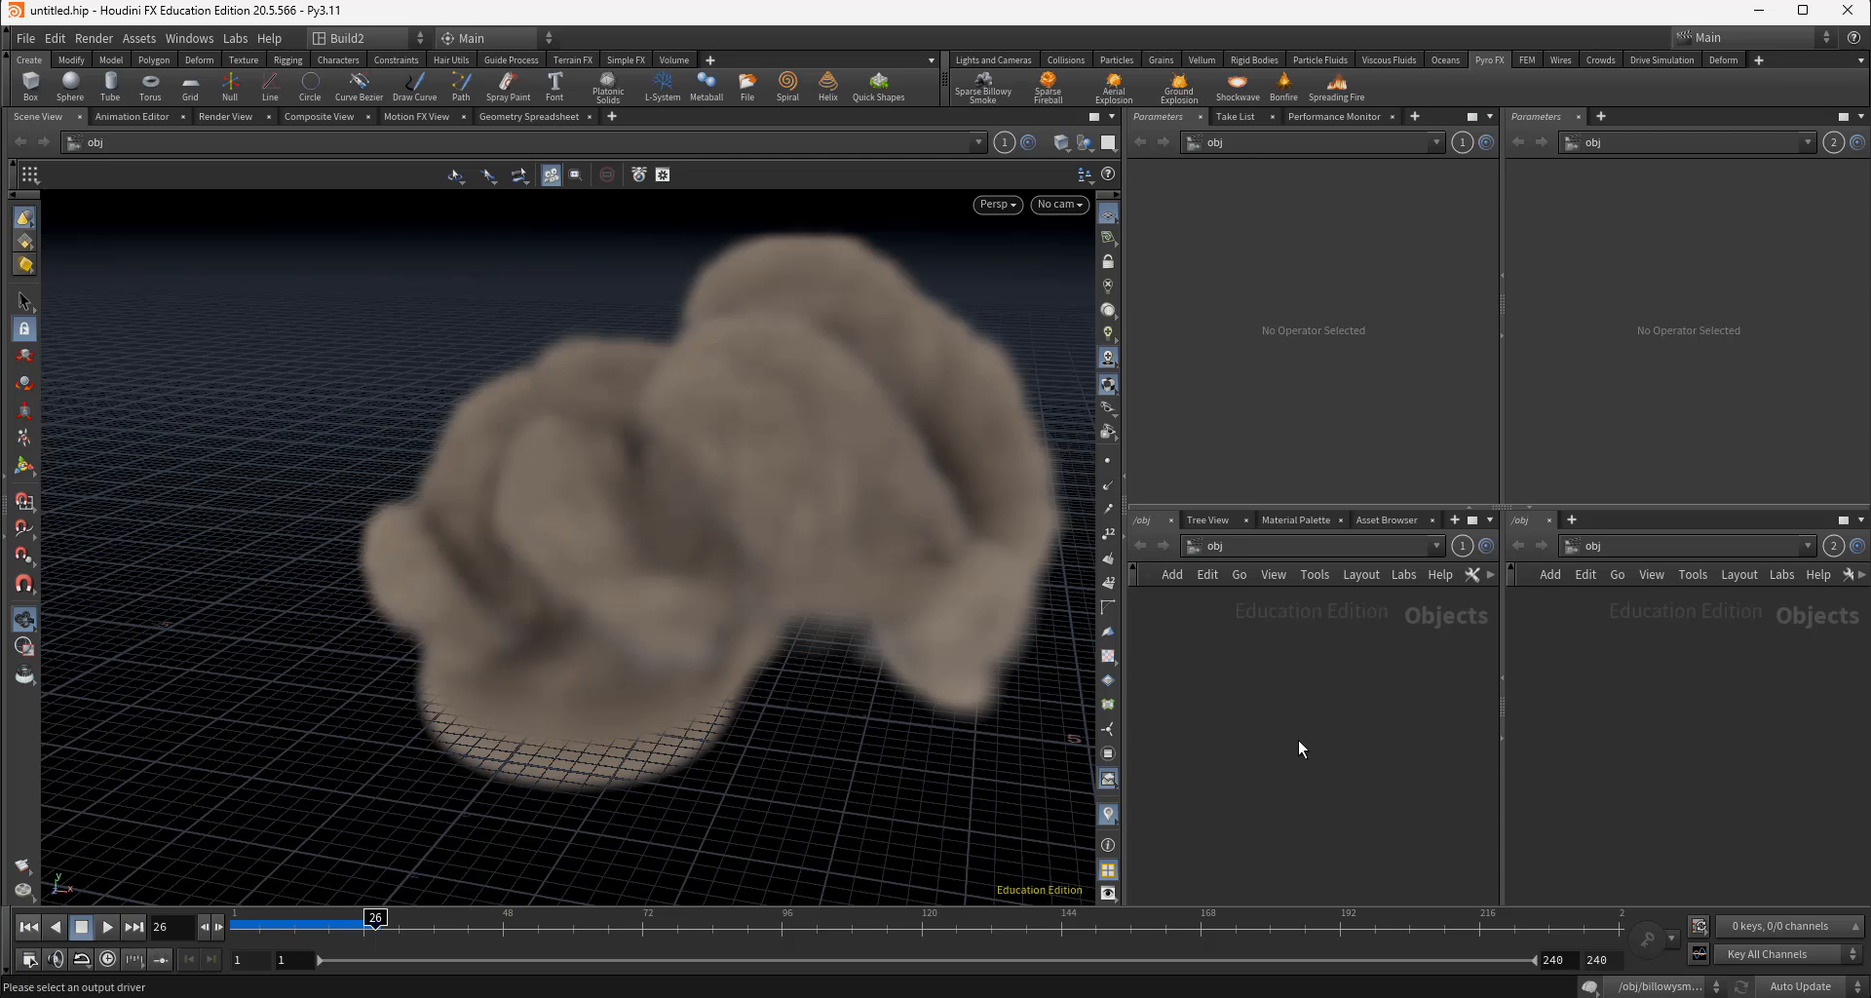
Place the billowy_smoke node directly above billowysmoke_simulation and link the first parameter pane to group 1
scroll(1298, 739, down, 4)
middle_drag(1301, 757, 1197, 689)
scroll(1205, 697, up, 4)
scroll(1244, 746, up, 3)
middle_drag(1243, 749, 1053, 819)
drag(1259, 686, 1343, 663)
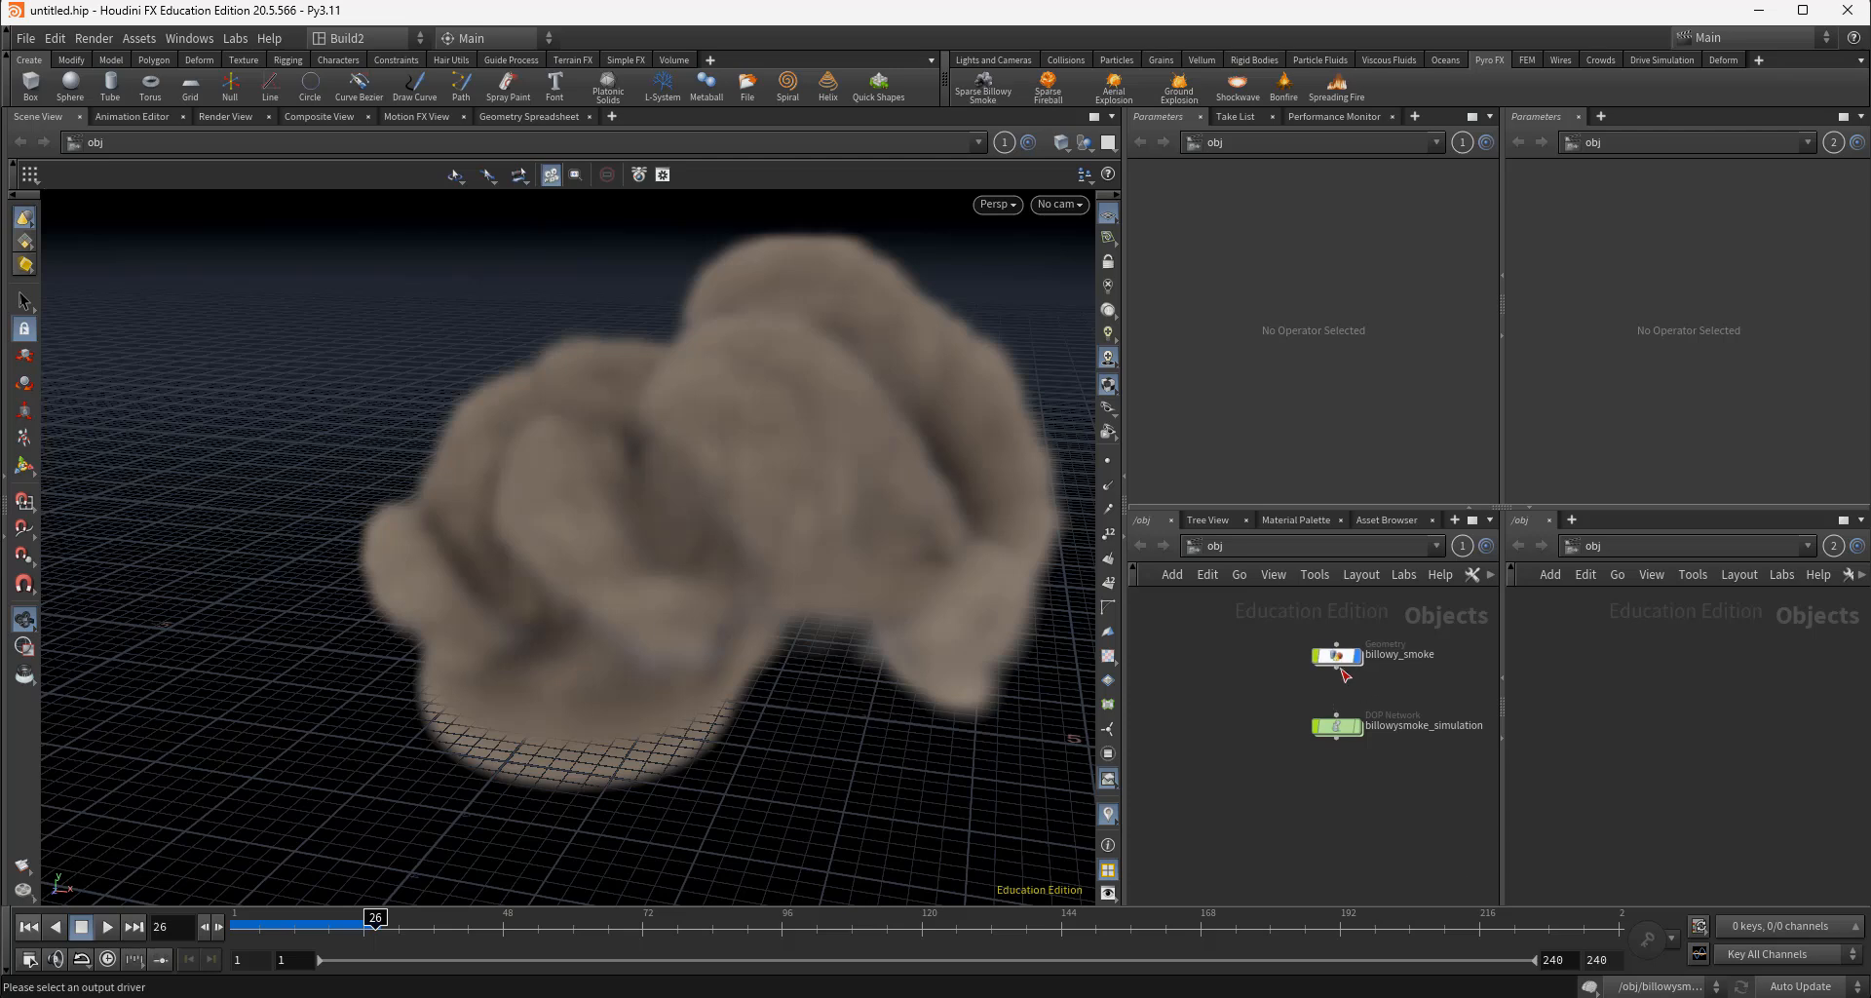
scroll(1343, 821, up, 2)
middle_drag(1343, 822, 1297, 893)
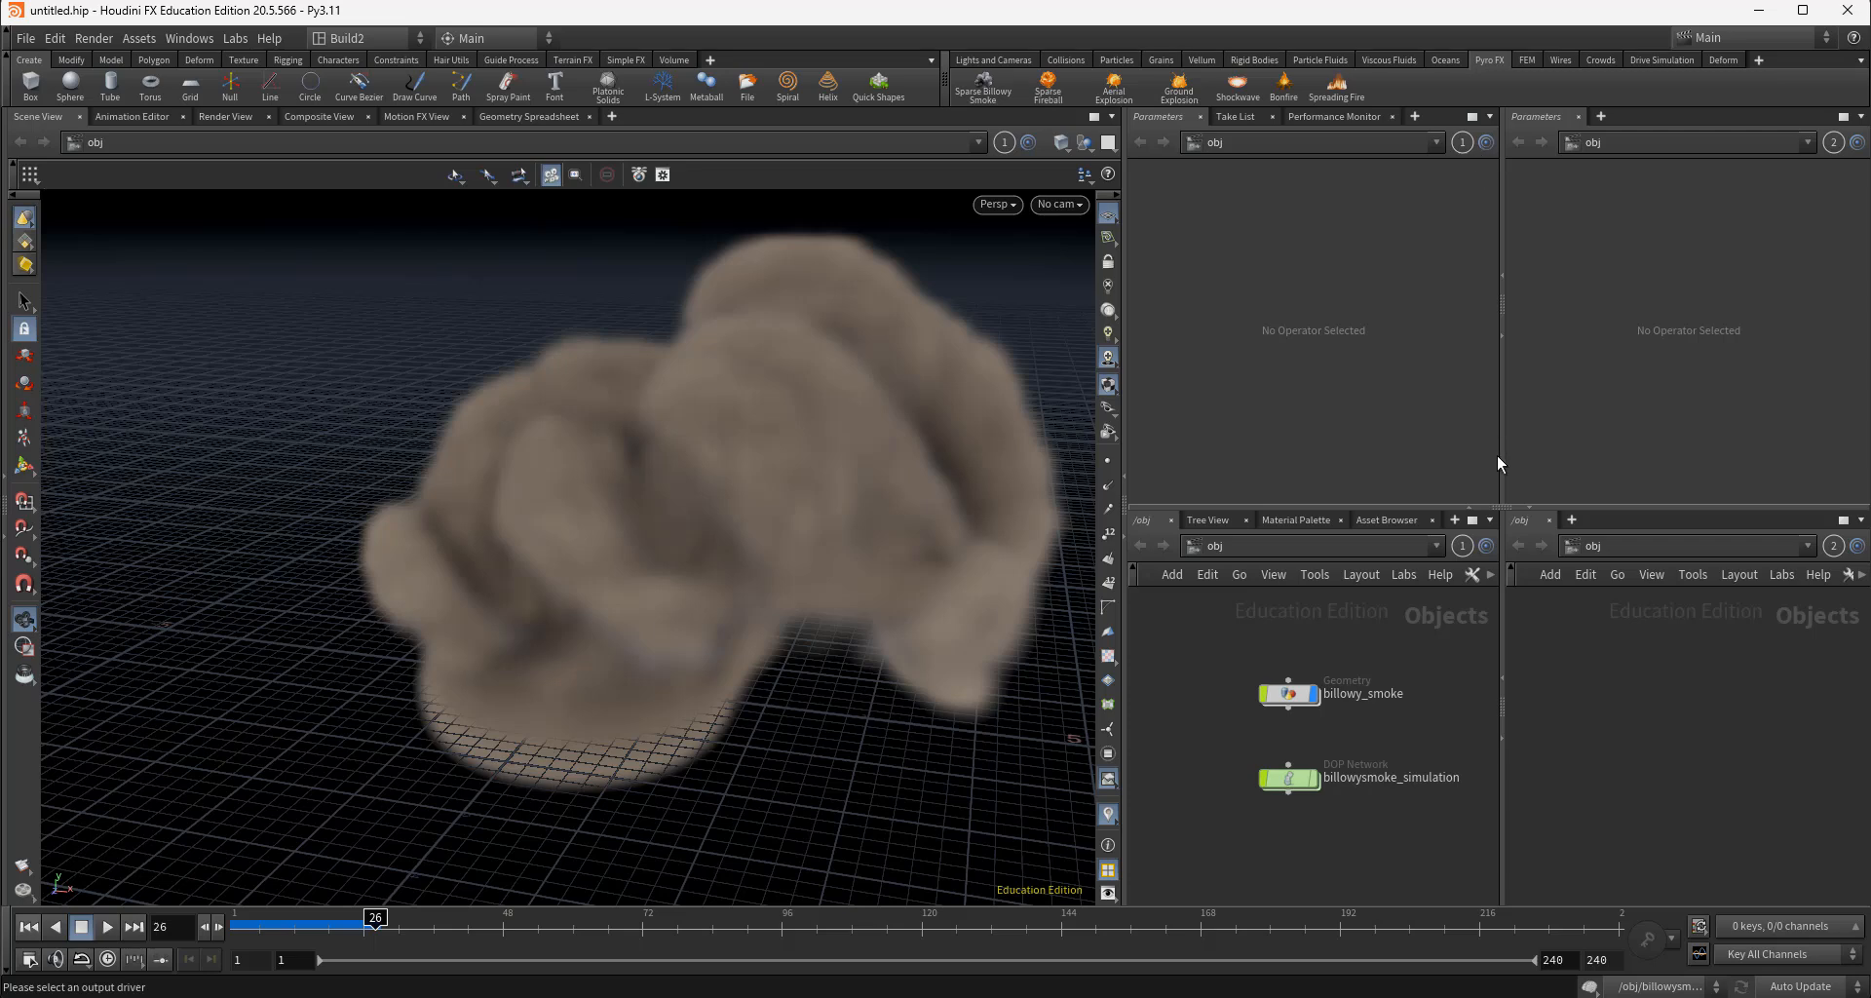
click(1463, 146)
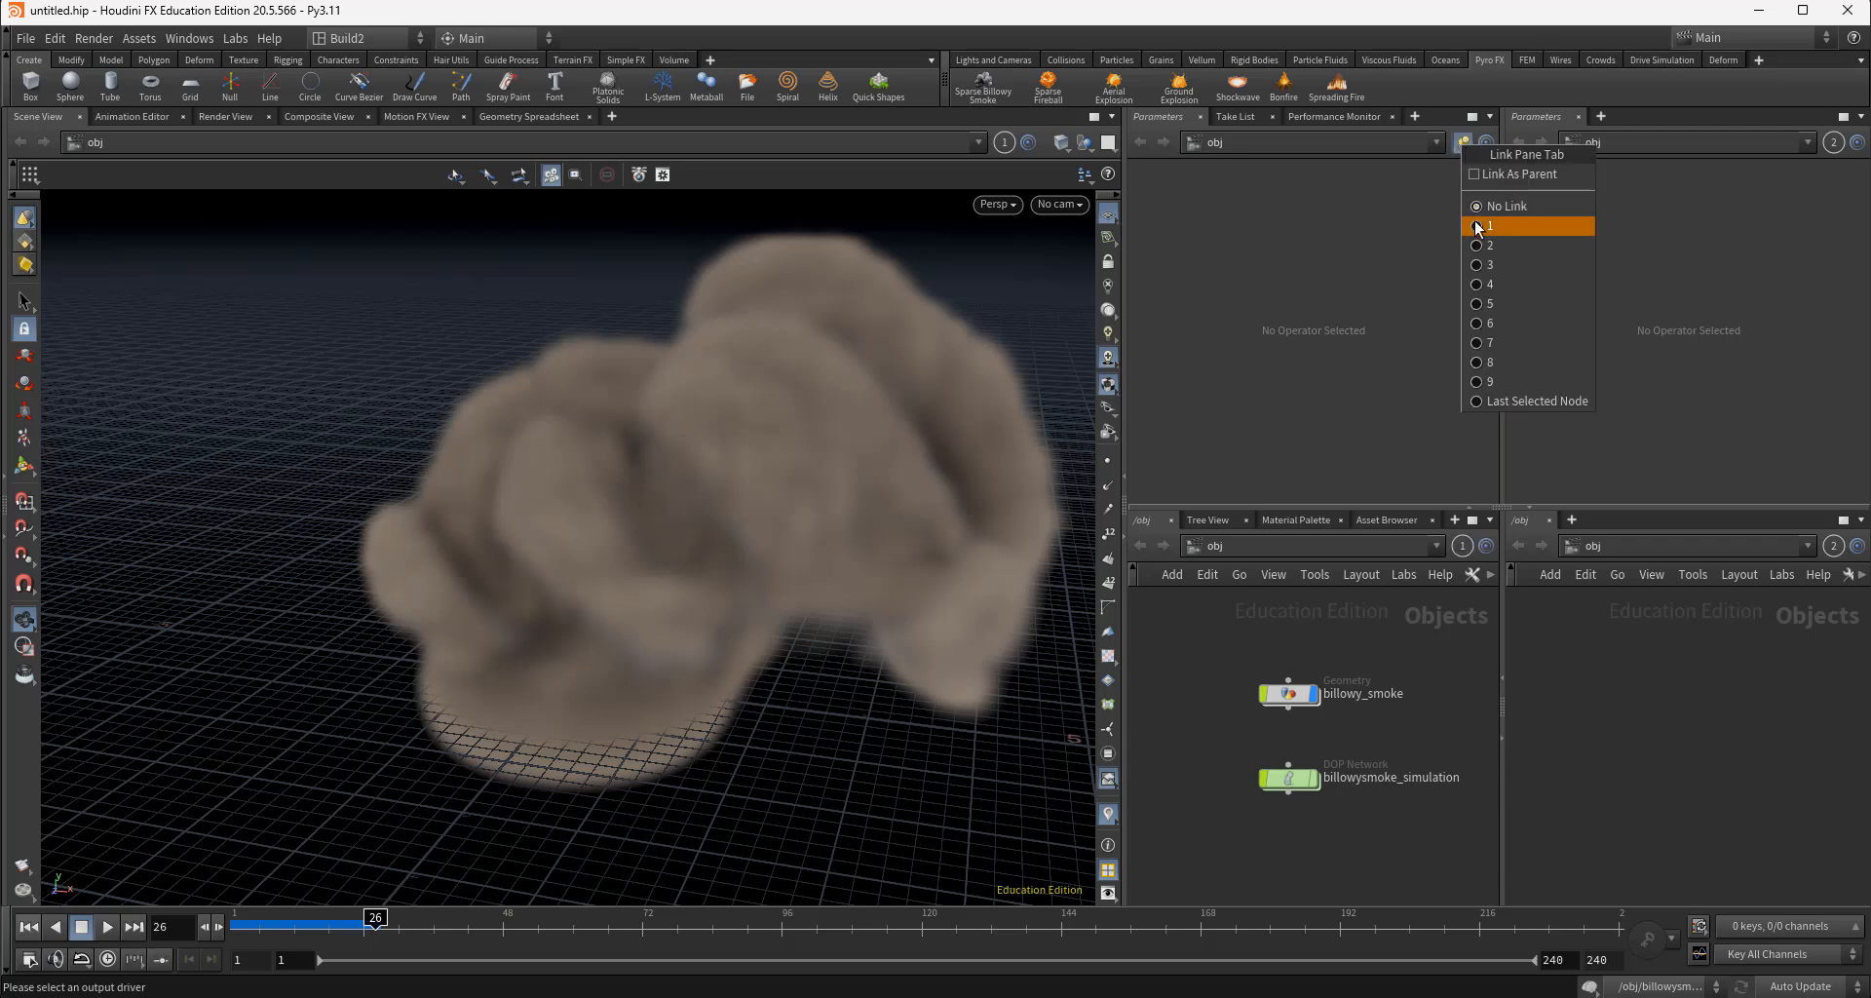
click(1482, 228)
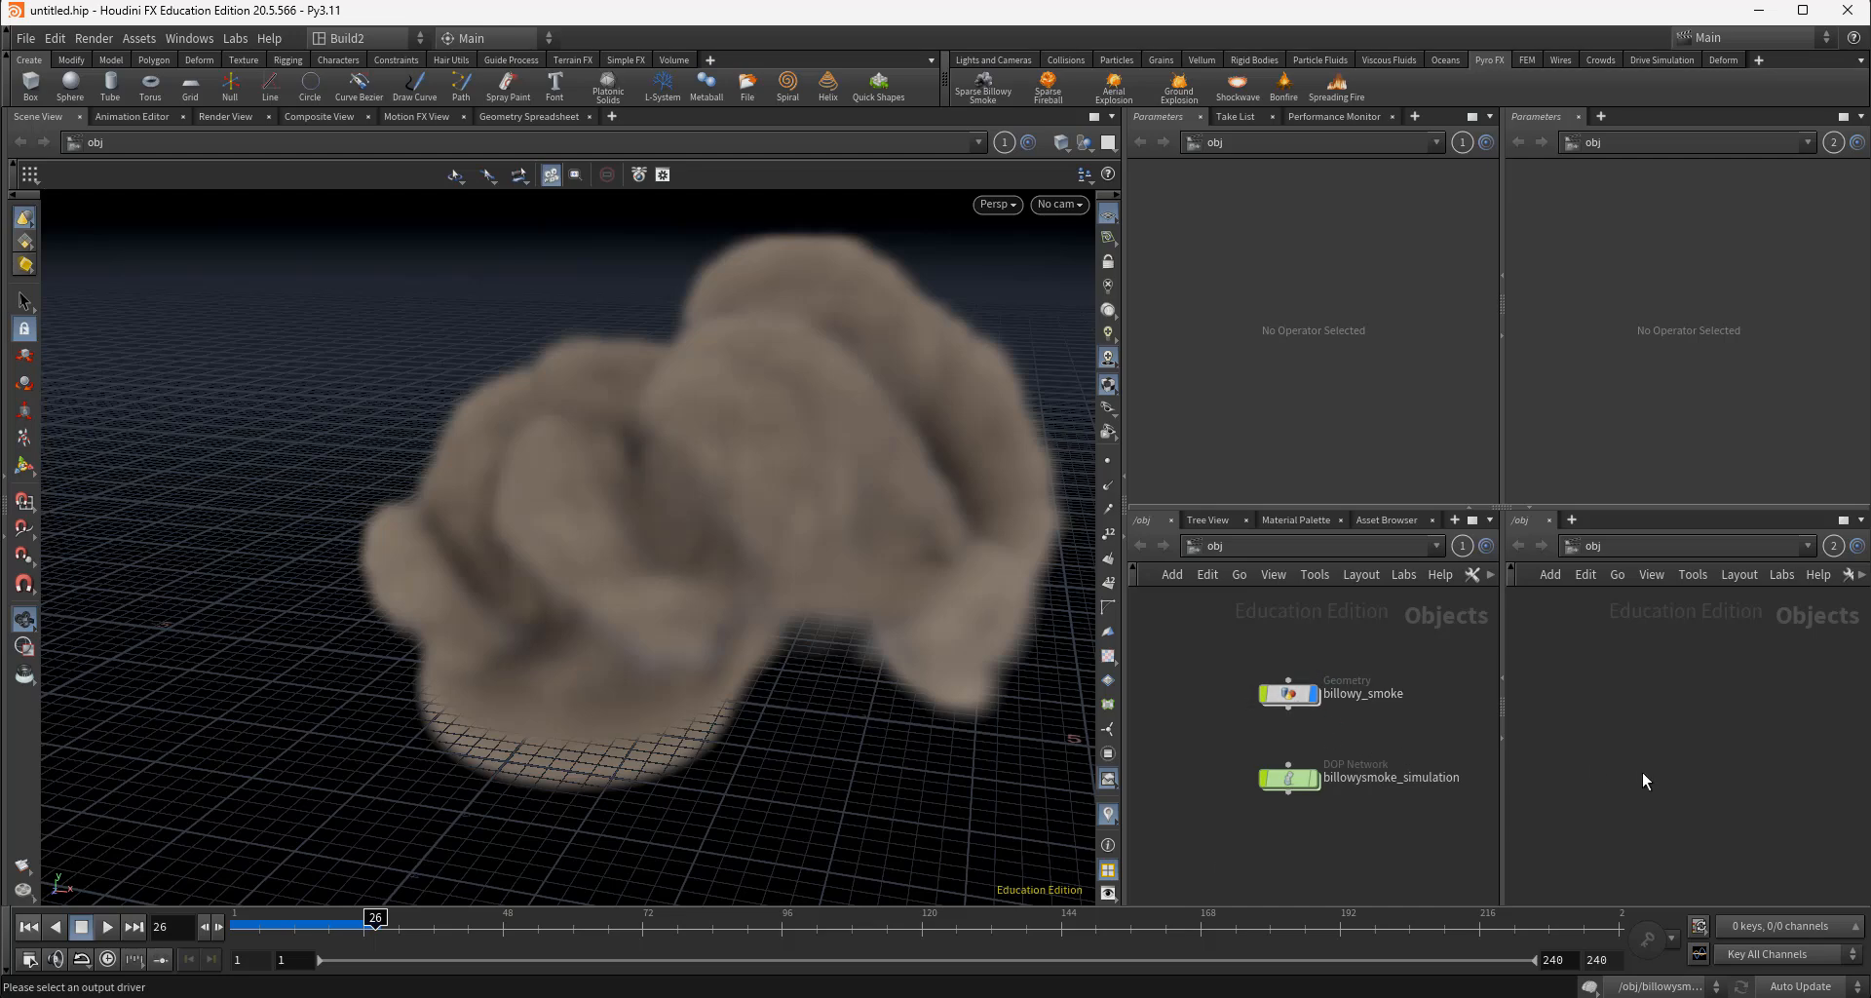
Open the billowy_smoke geometry in the second network and select its attribadjustvector_velocity node
key(h)
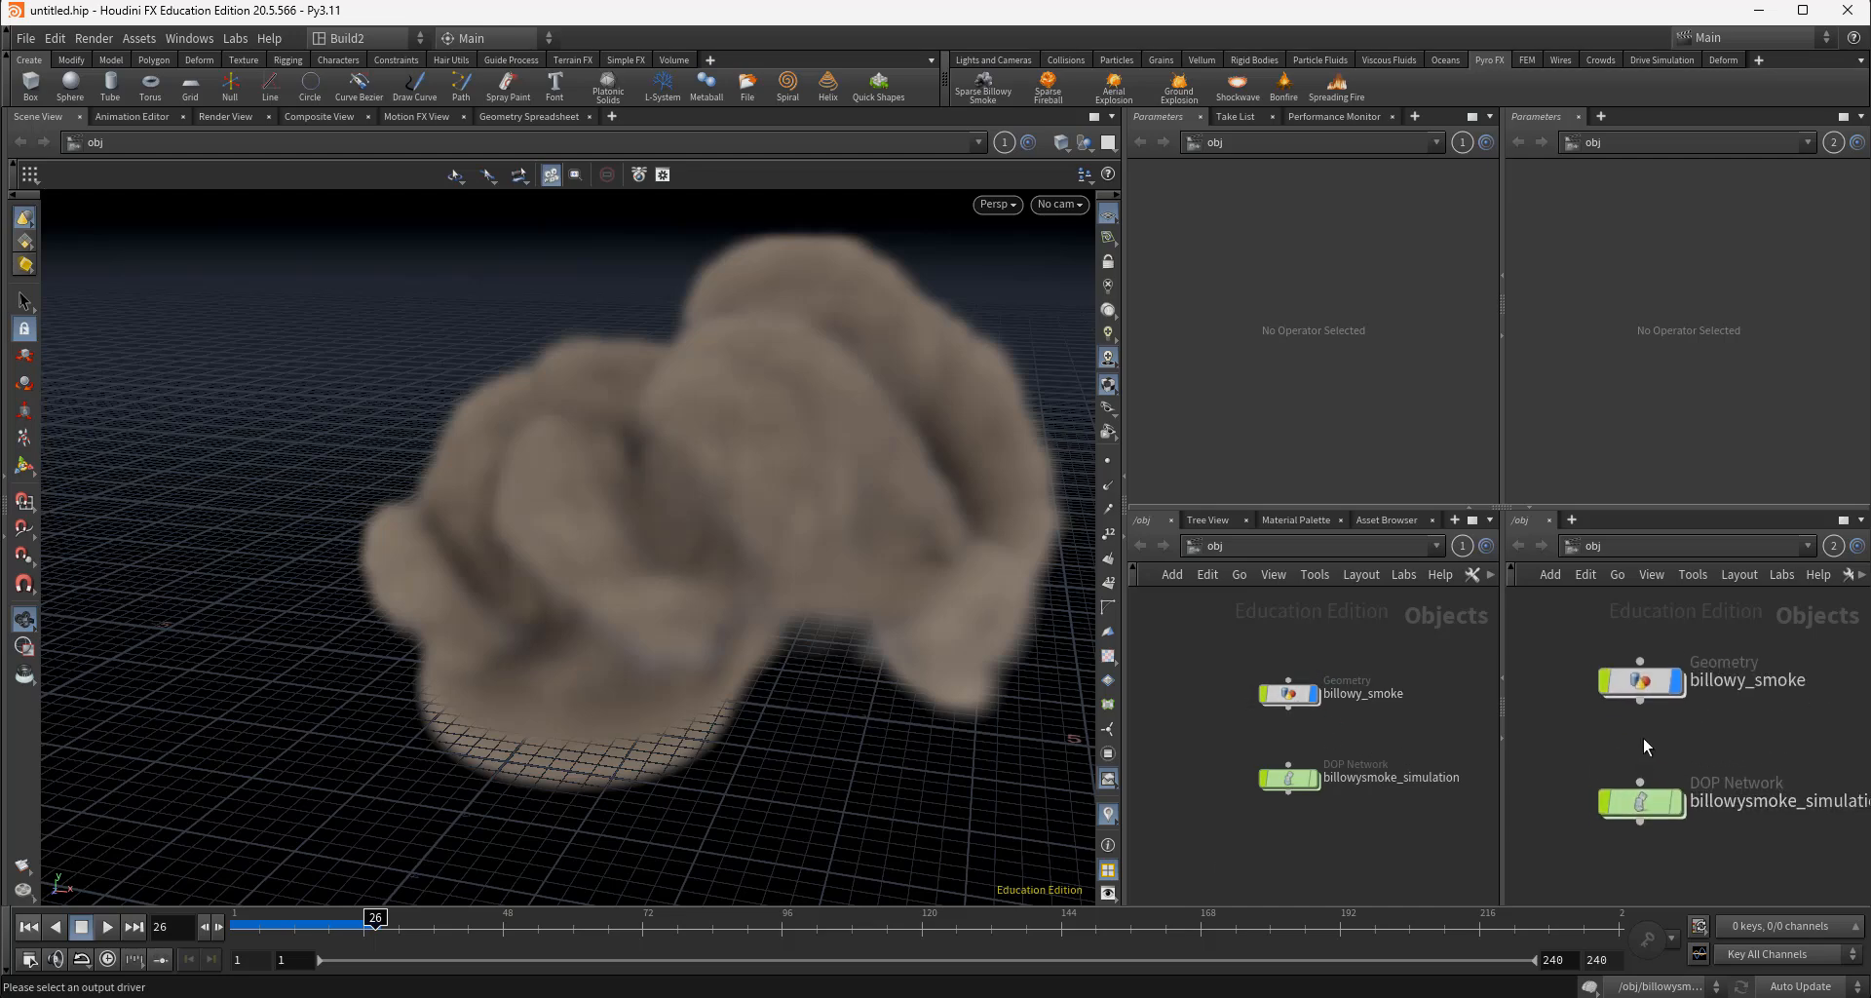
double_click(1645, 685)
scroll(1640, 747, up, 3)
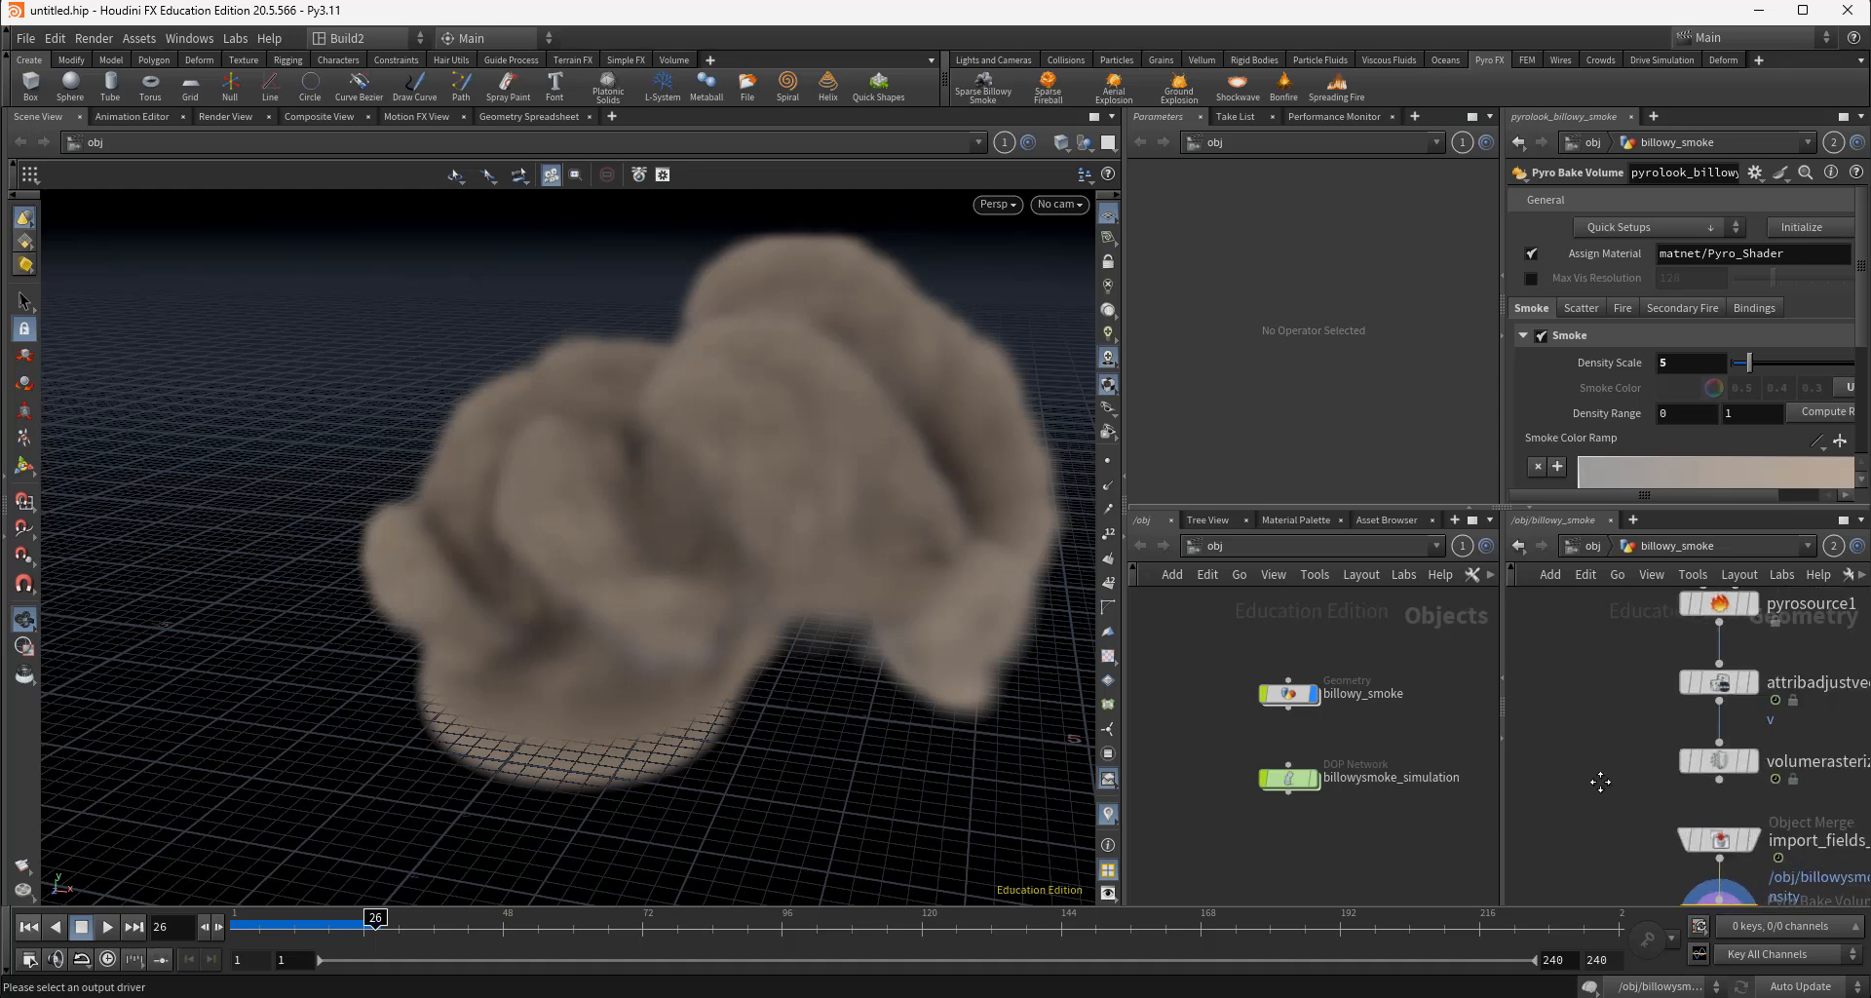
click(1659, 745)
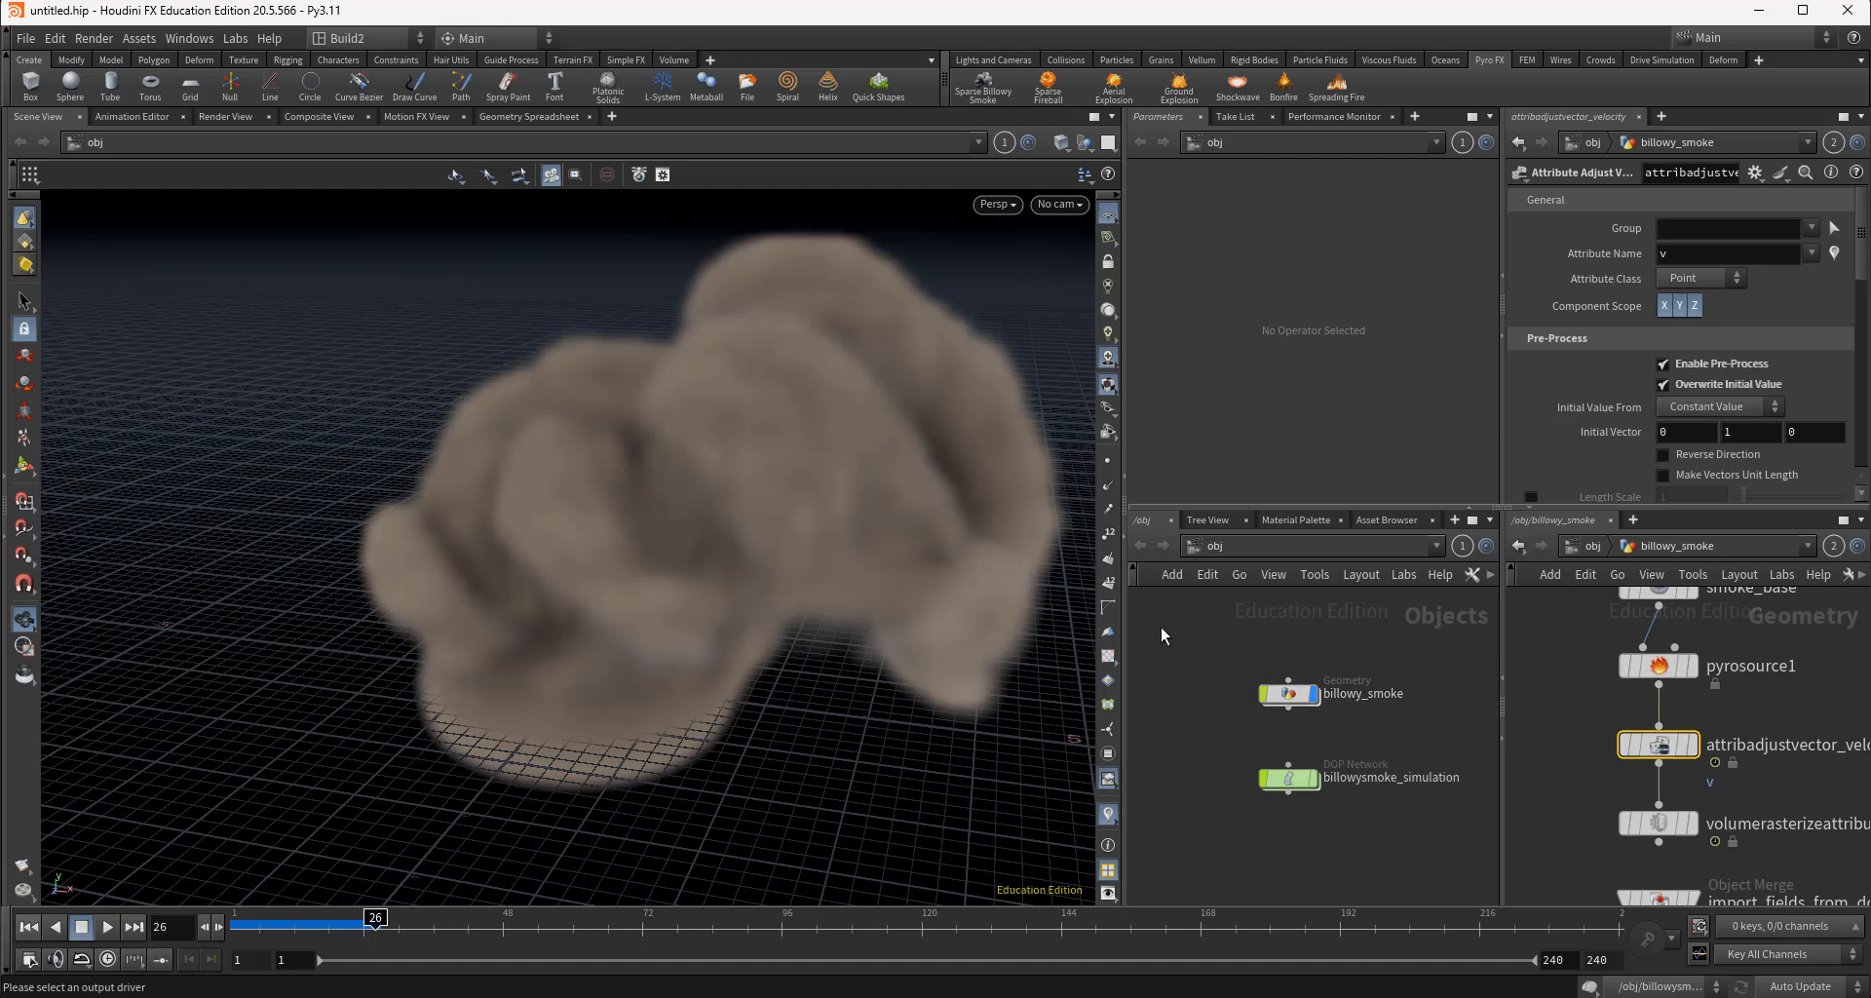
Inspect the billowy_smoke object and the solver setup inside billowysmoke_simulation, and return to the object level
mouse_move(848, 717)
mouse_down()
mouse_move(857, 826)
mouse_move(829, 689)
mouse_up()
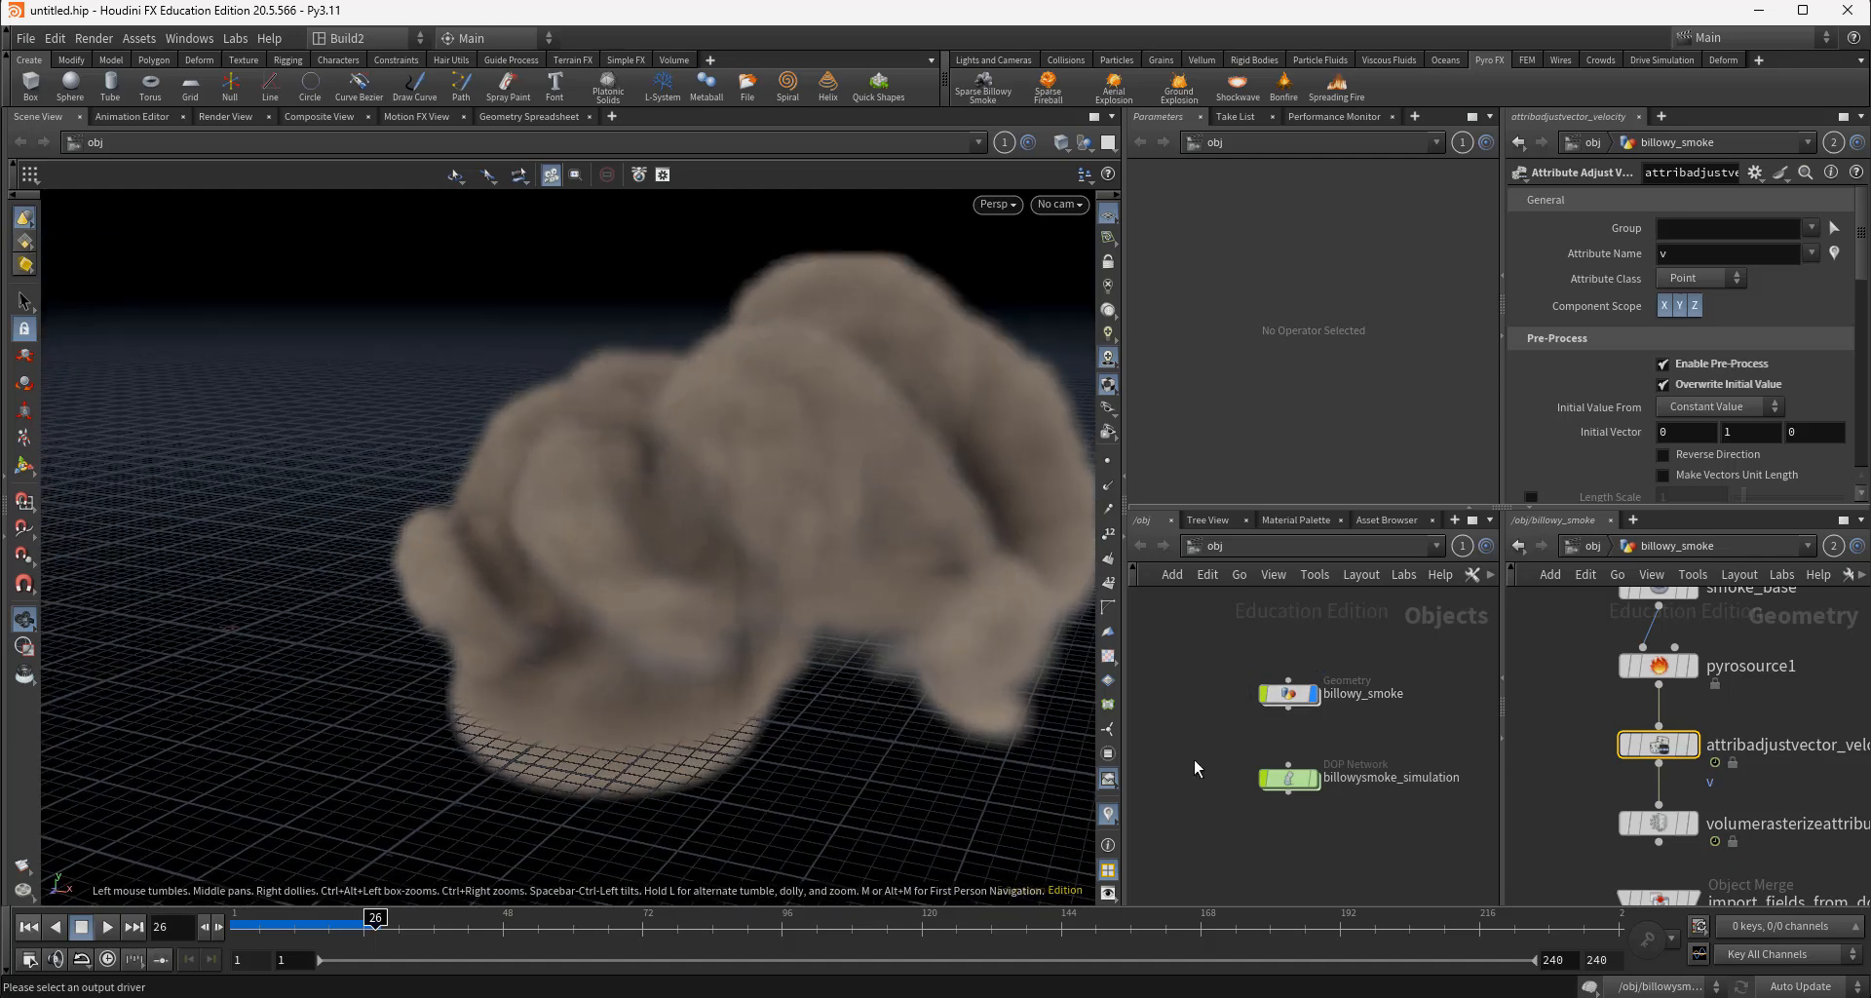
click(1289, 694)
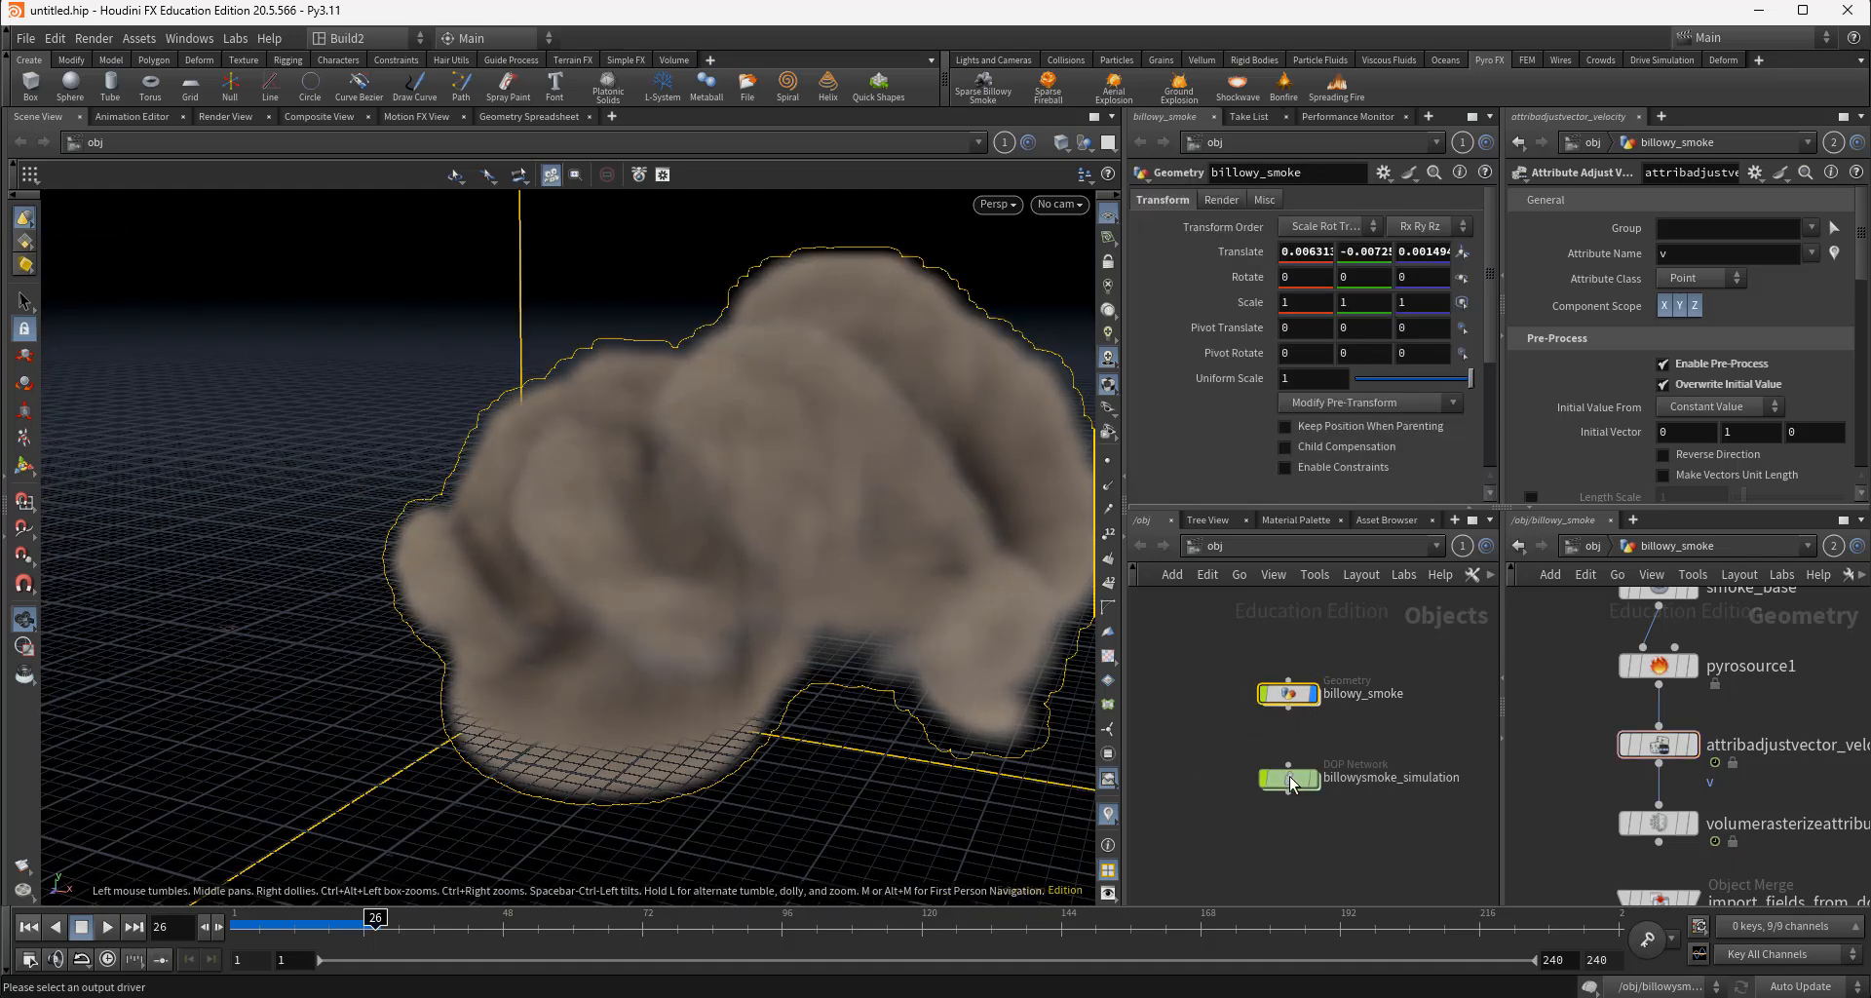
double_click(1289, 779)
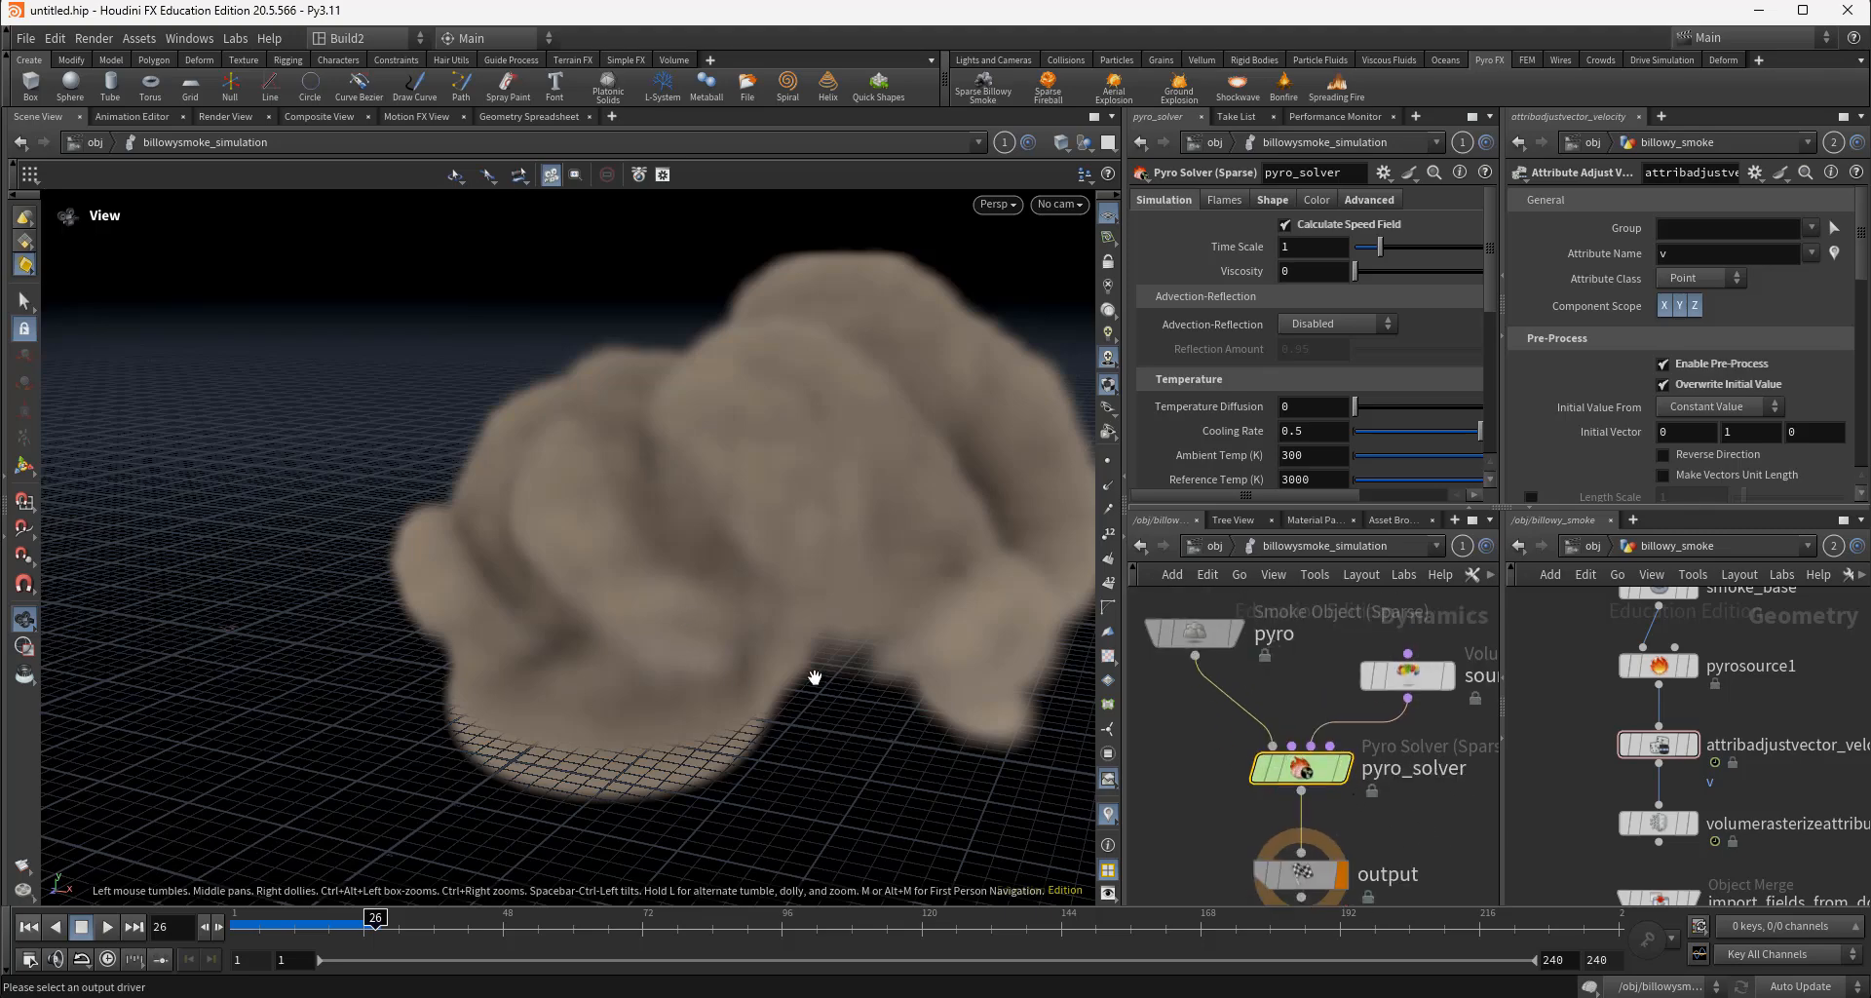
middle_drag(814, 680, 670, 702)
mouse_move(669, 701)
mouse_down()
mouse_move(714, 740)
mouse_move(656, 719)
mouse_move(685, 711)
mouse_up()
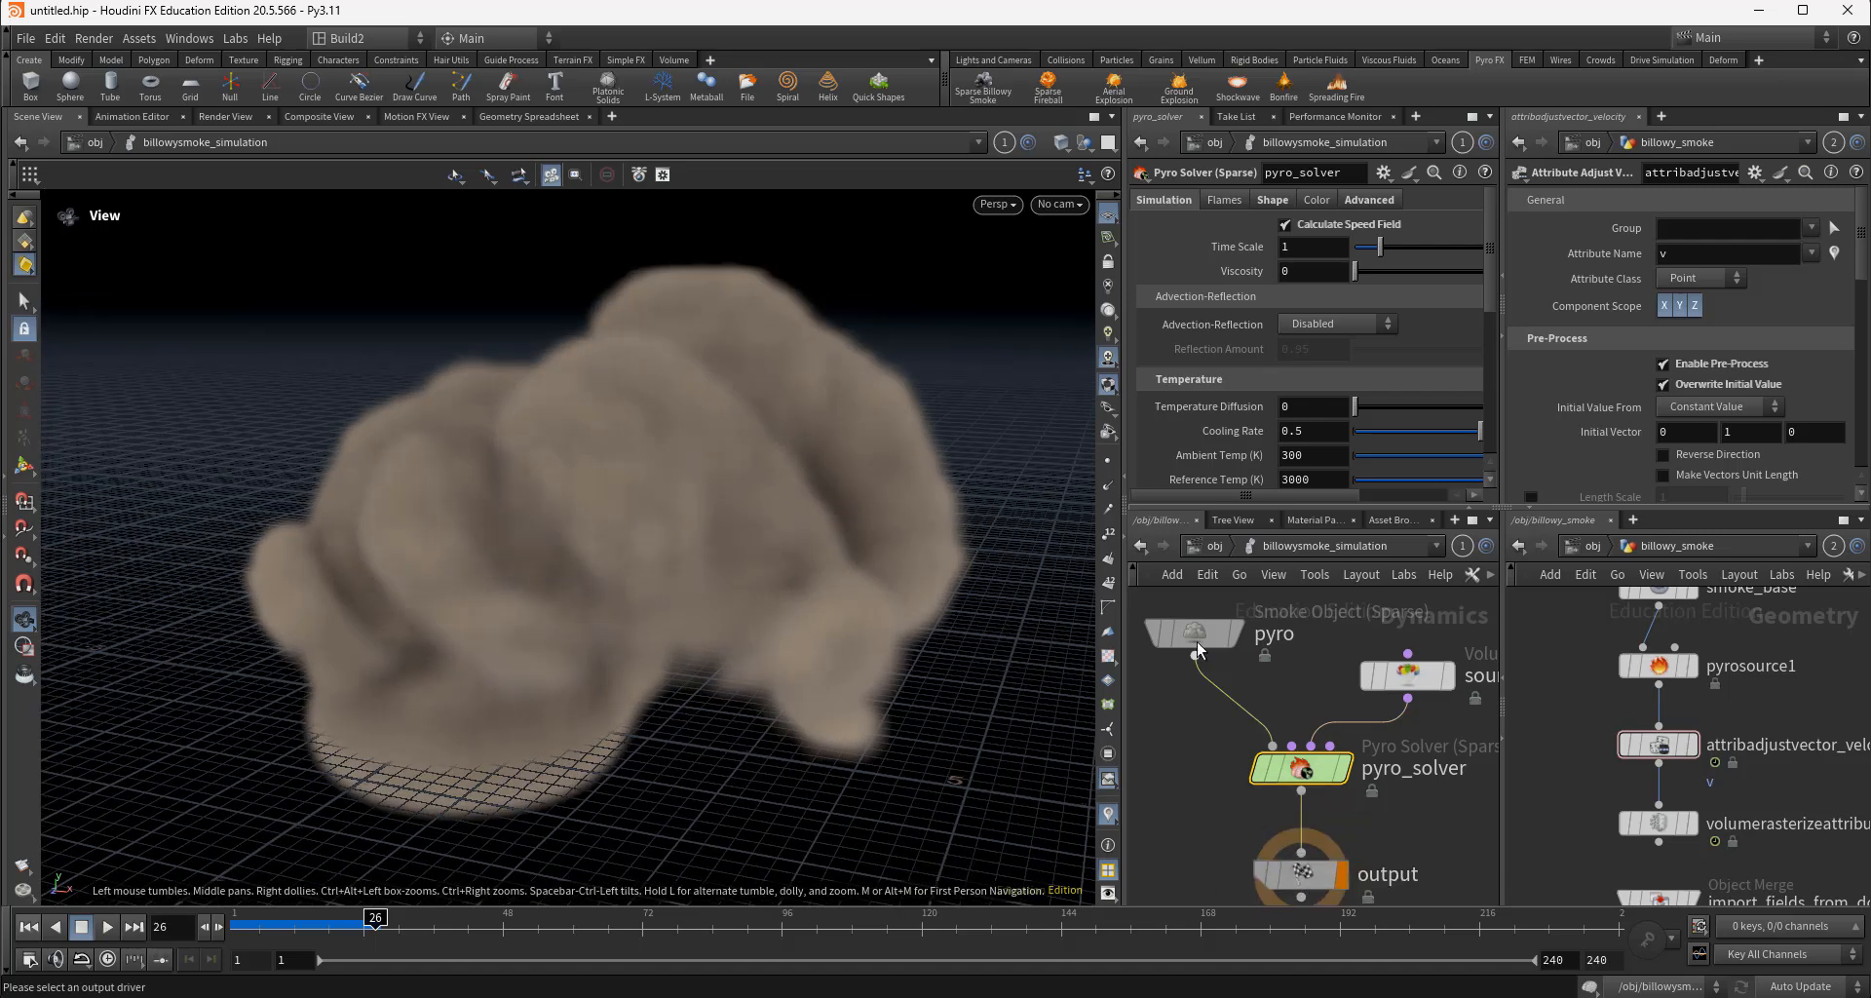
click(1218, 547)
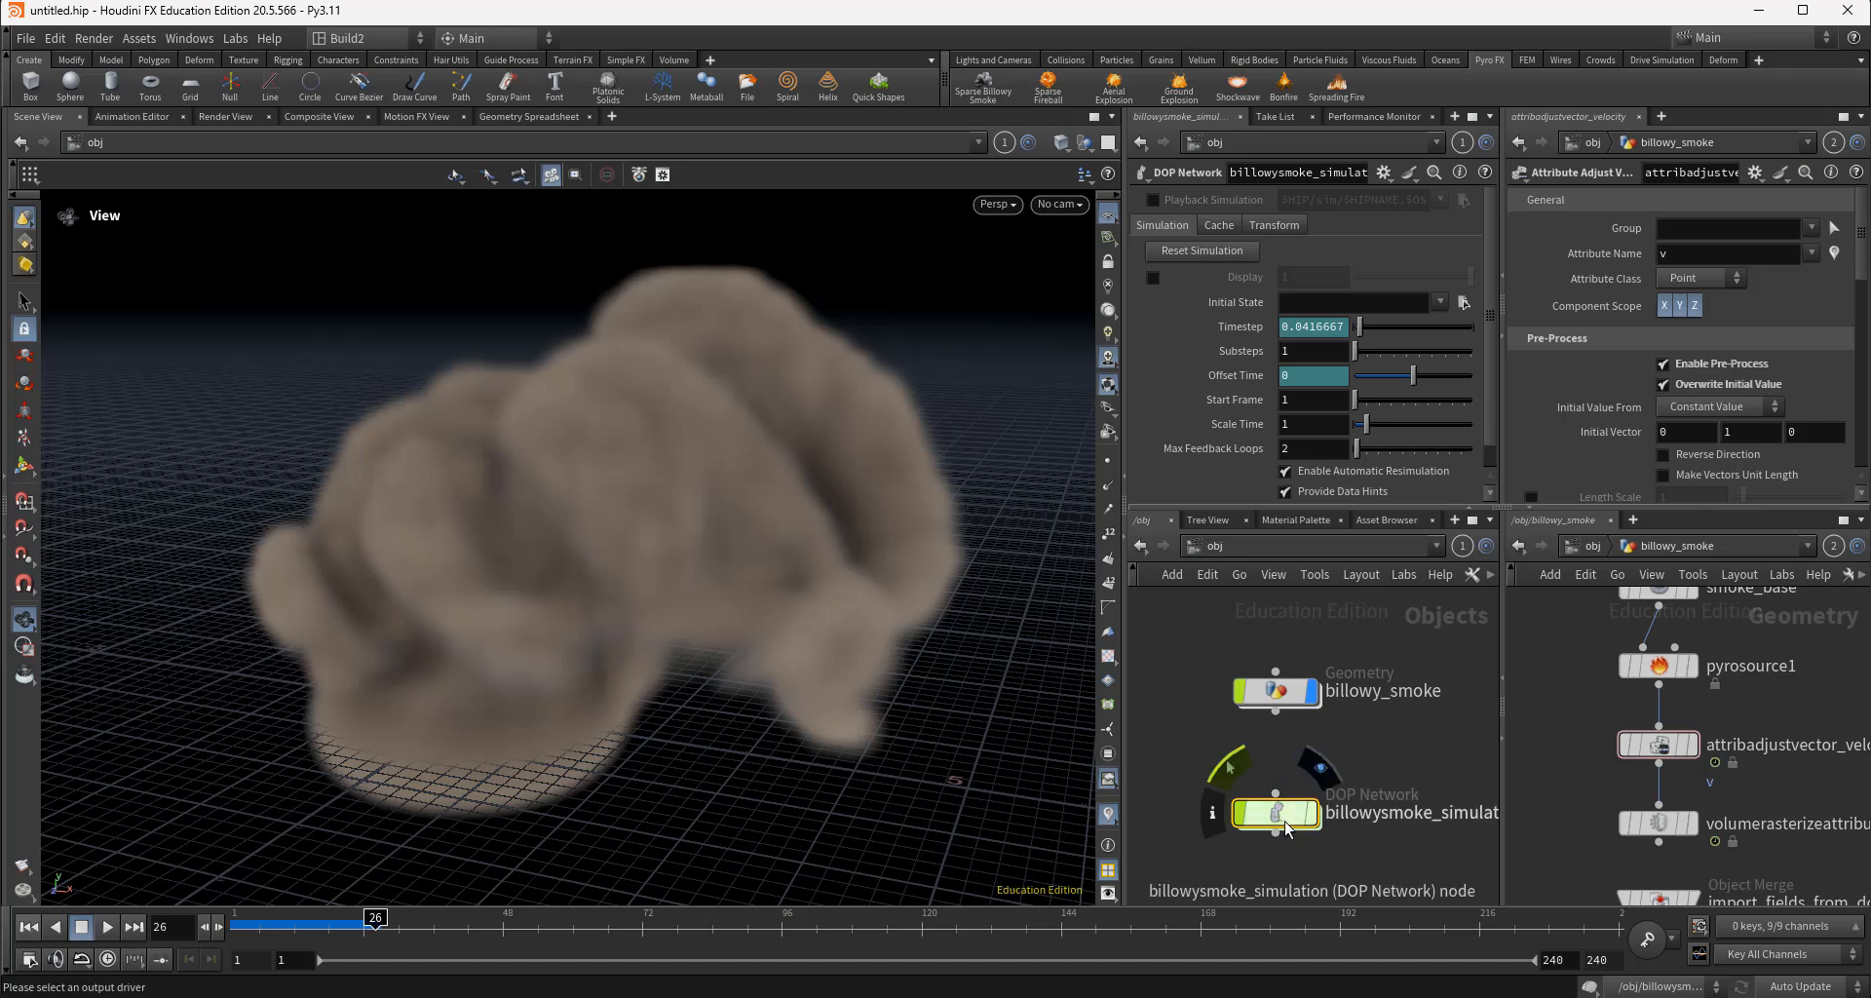
Spread the billowysmoke_simulation and billowy_smoke nodes apart, and enter the billowy_smoke network in the first network pane
drag(1286, 829, 1384, 828)
drag(1289, 701, 1240, 687)
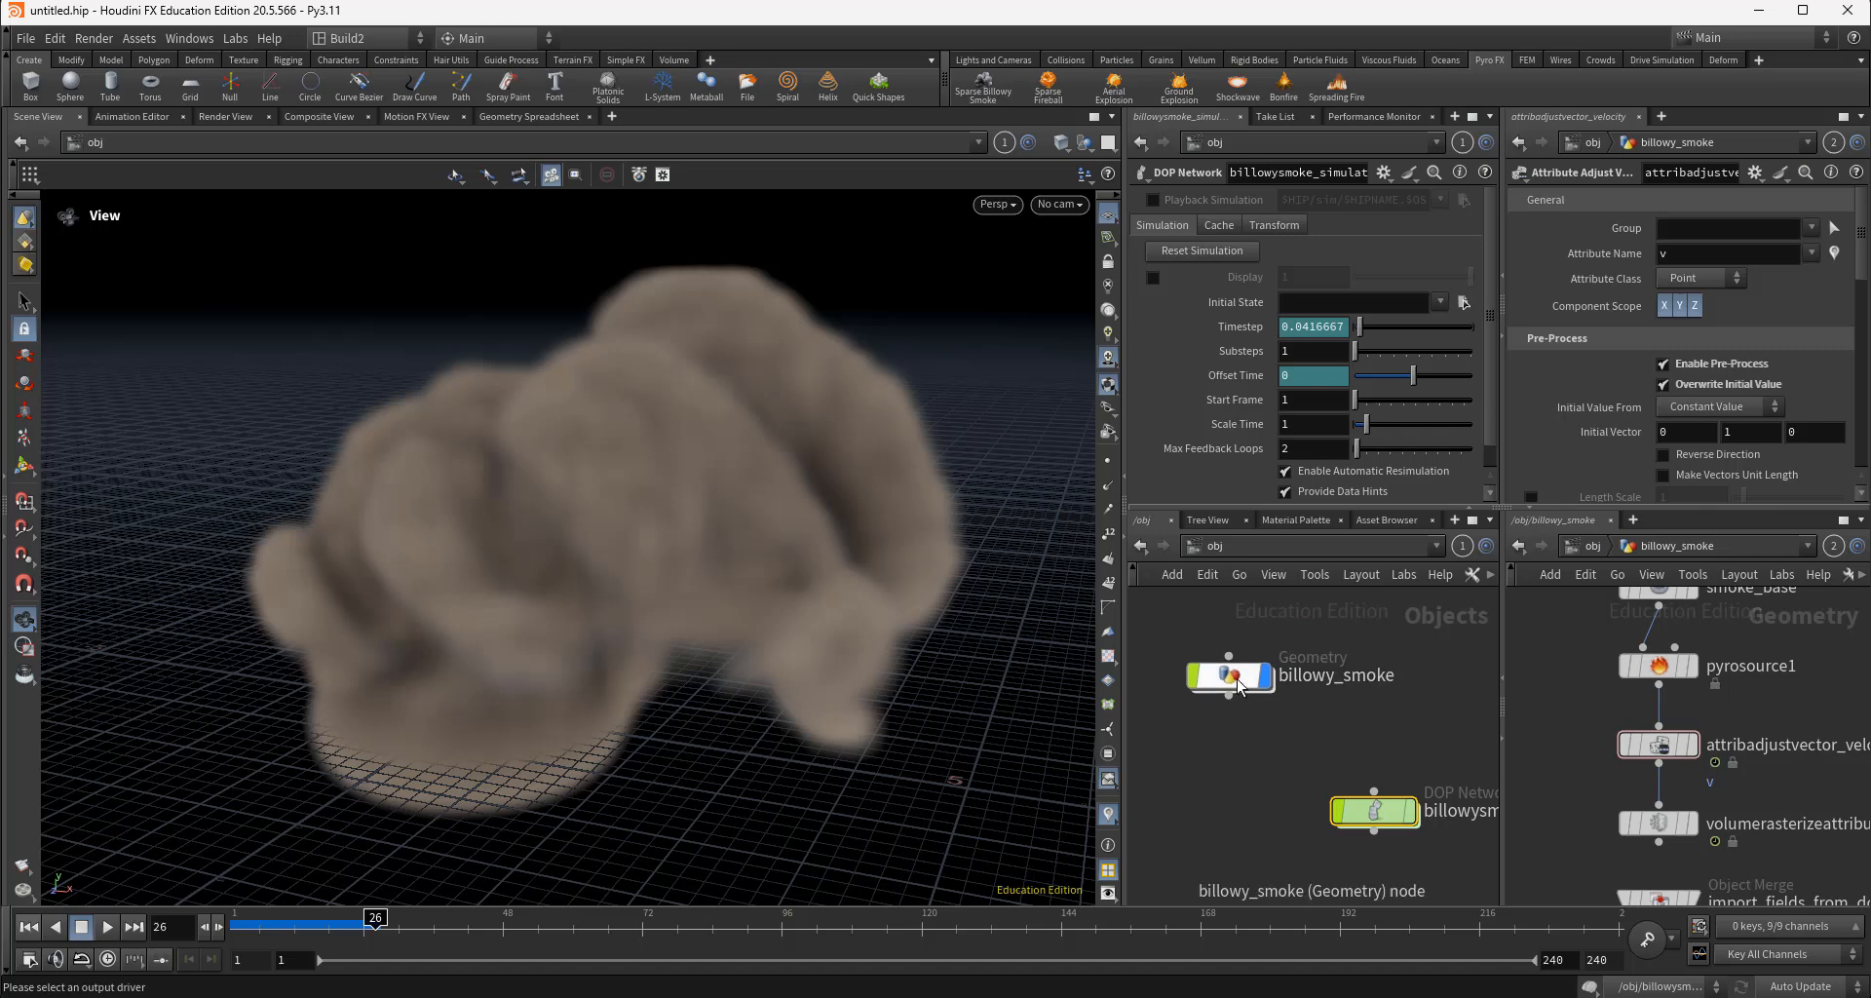
mouse_move(1238, 687)
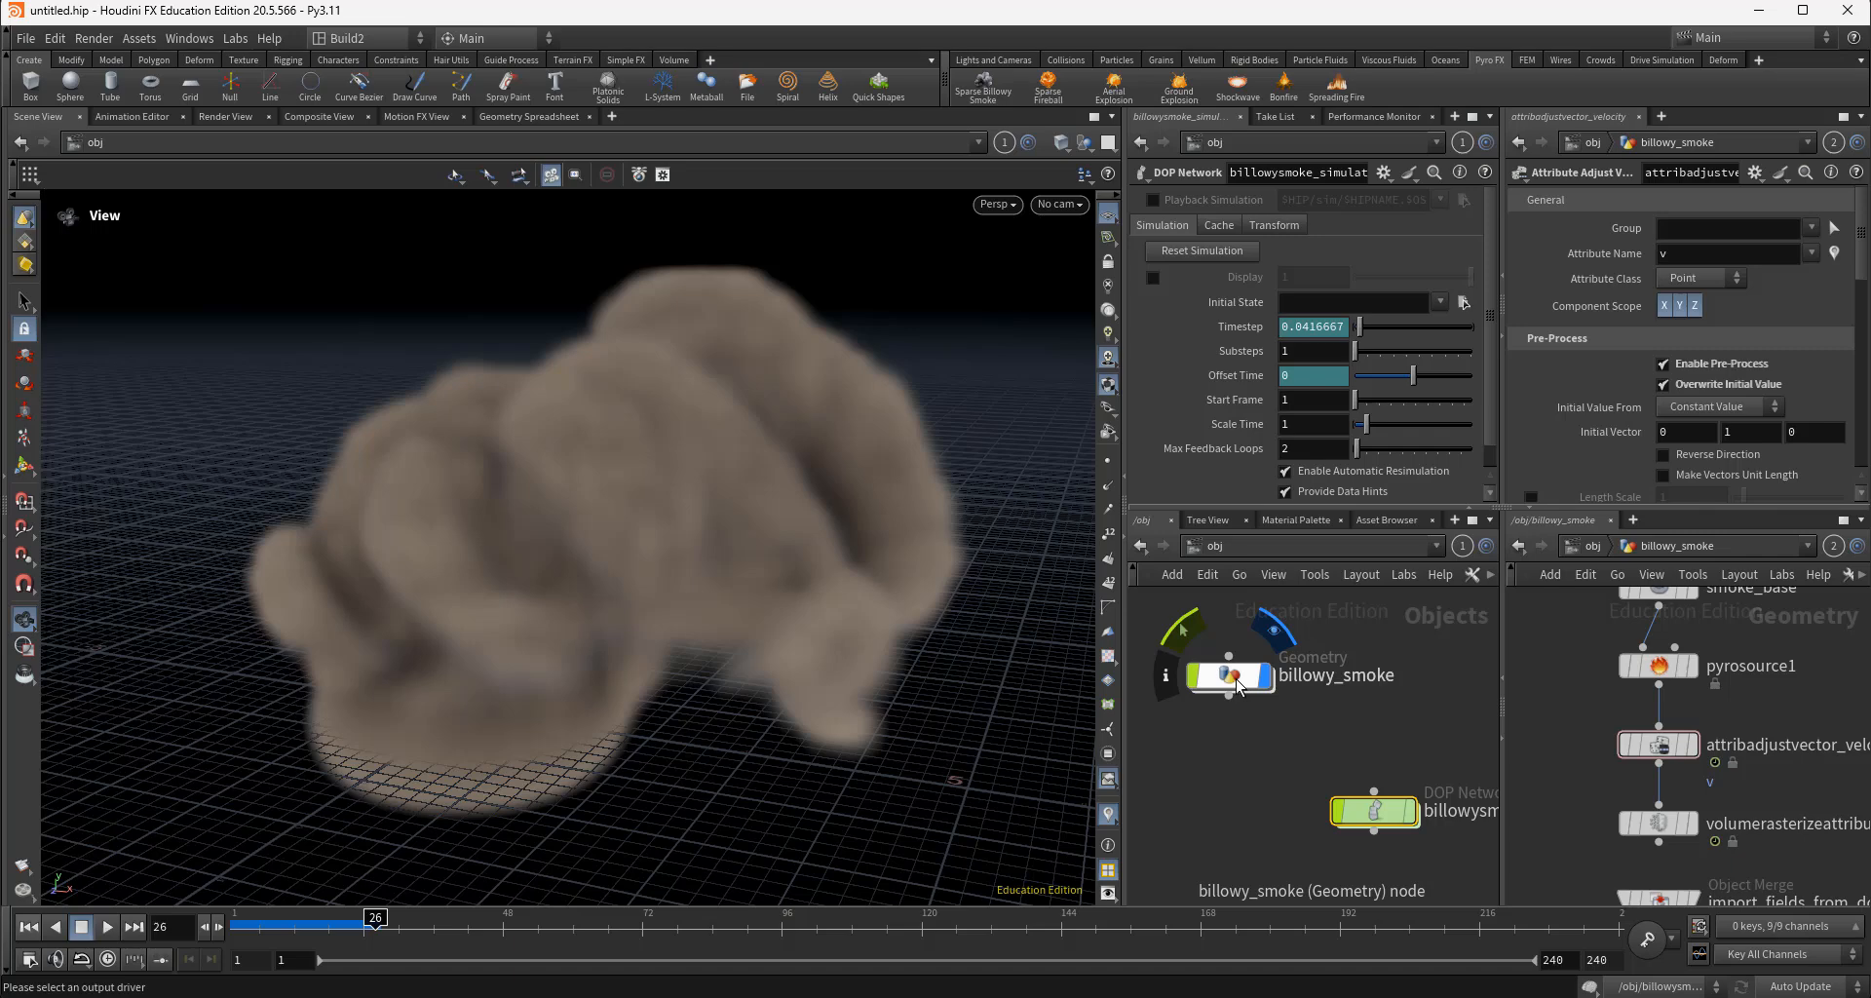
double_click(1238, 687)
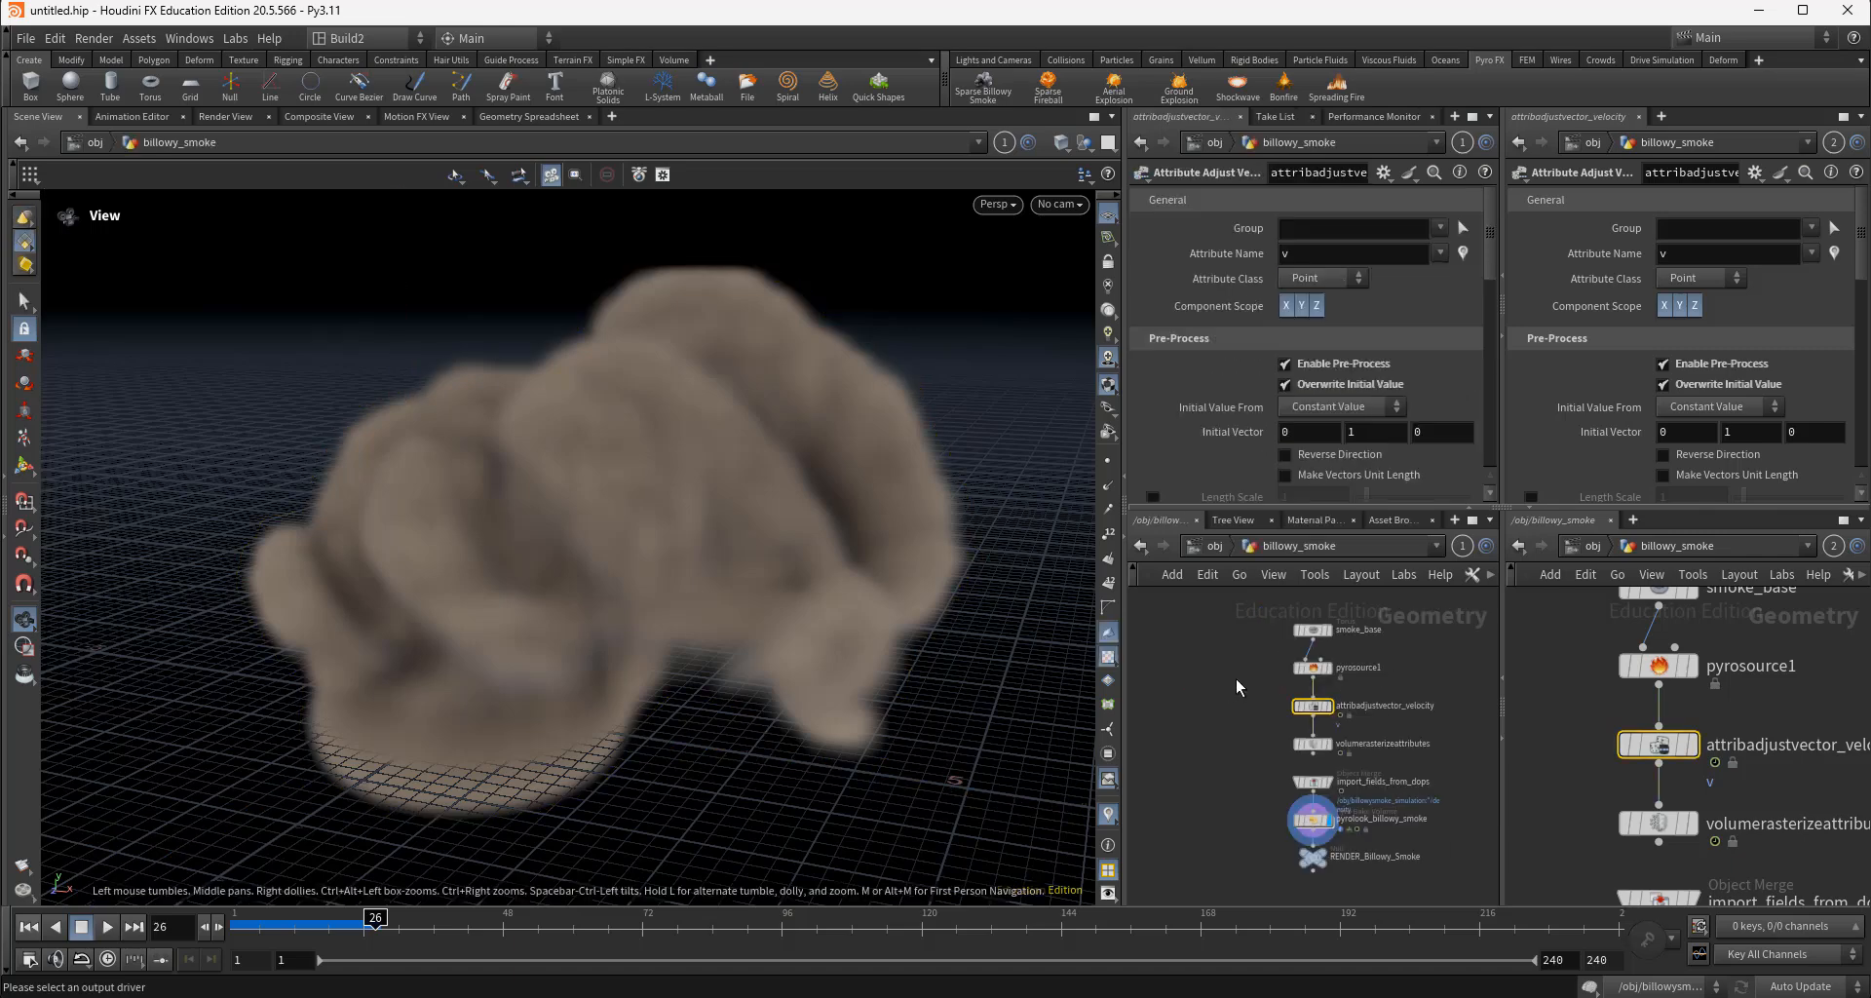
Arrange the four source nodes from smoke_base to volumerasterizeattributes in one column, with the import, look and render nodes in another beside it
mouse_move(1261, 715)
middle_down()
mouse_move(1231, 747)
mouse_move(1264, 736)
middle_up()
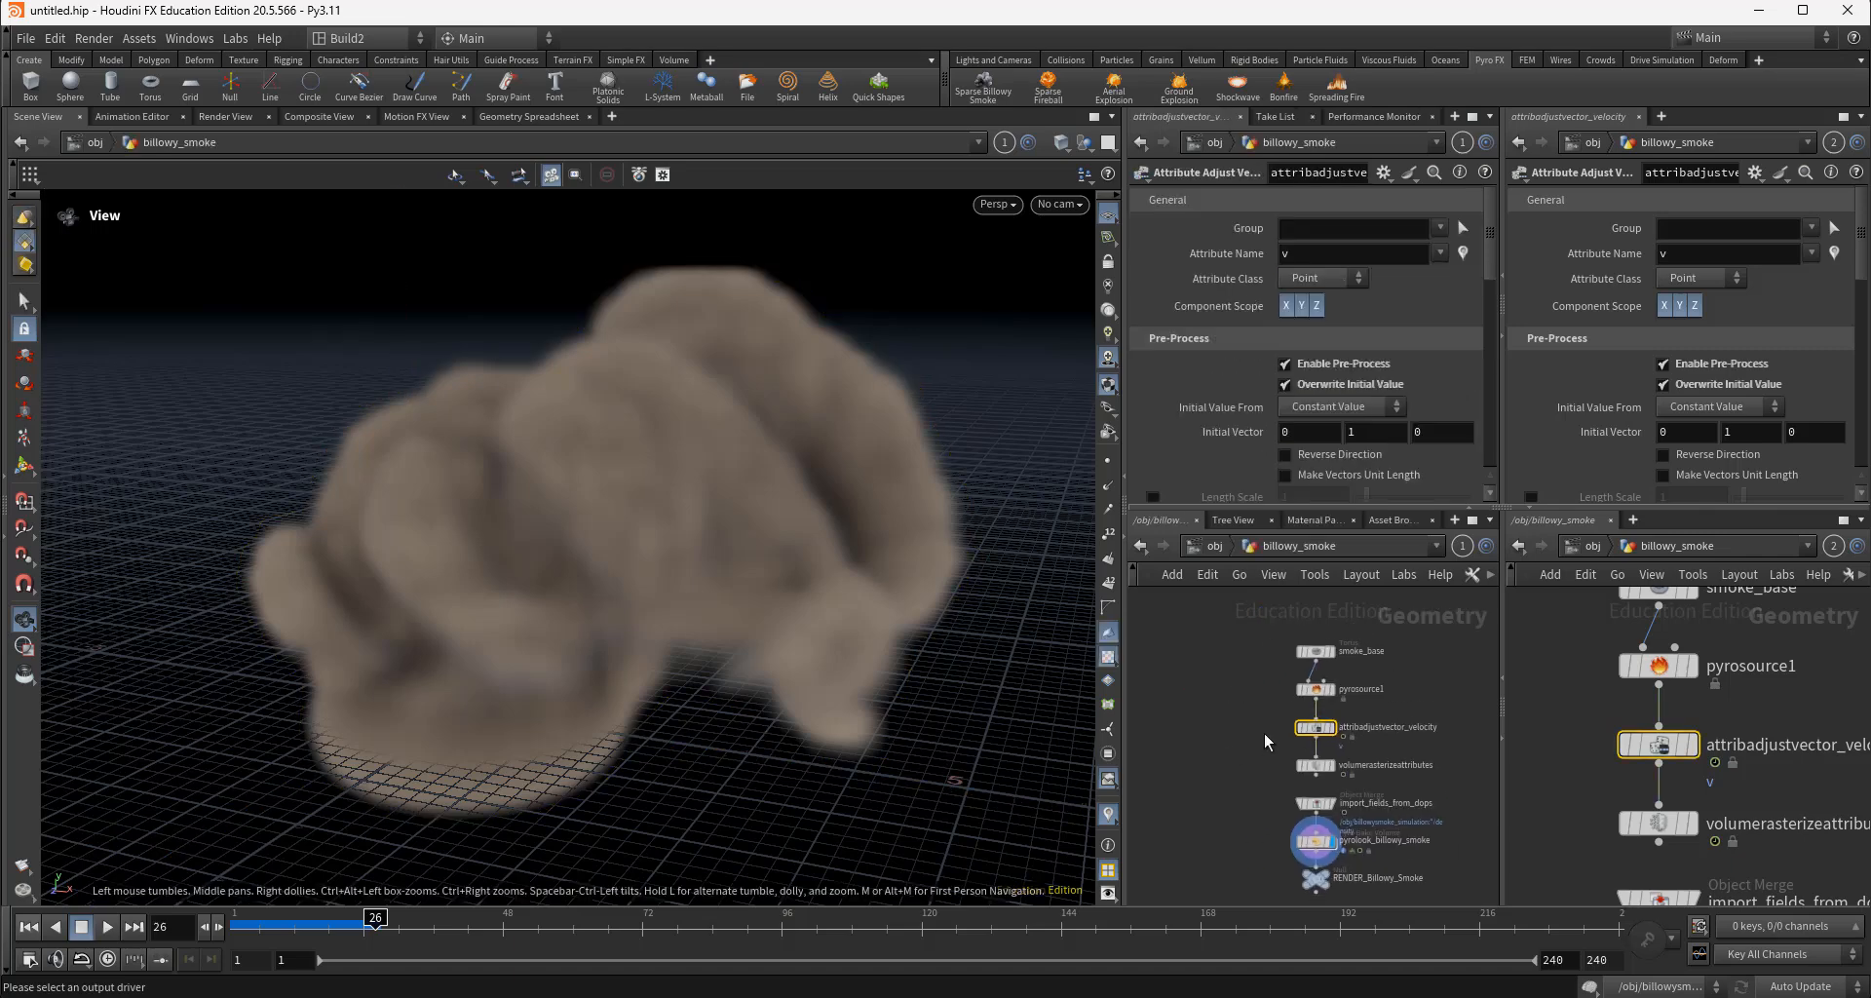
drag(1243, 632, 1389, 804)
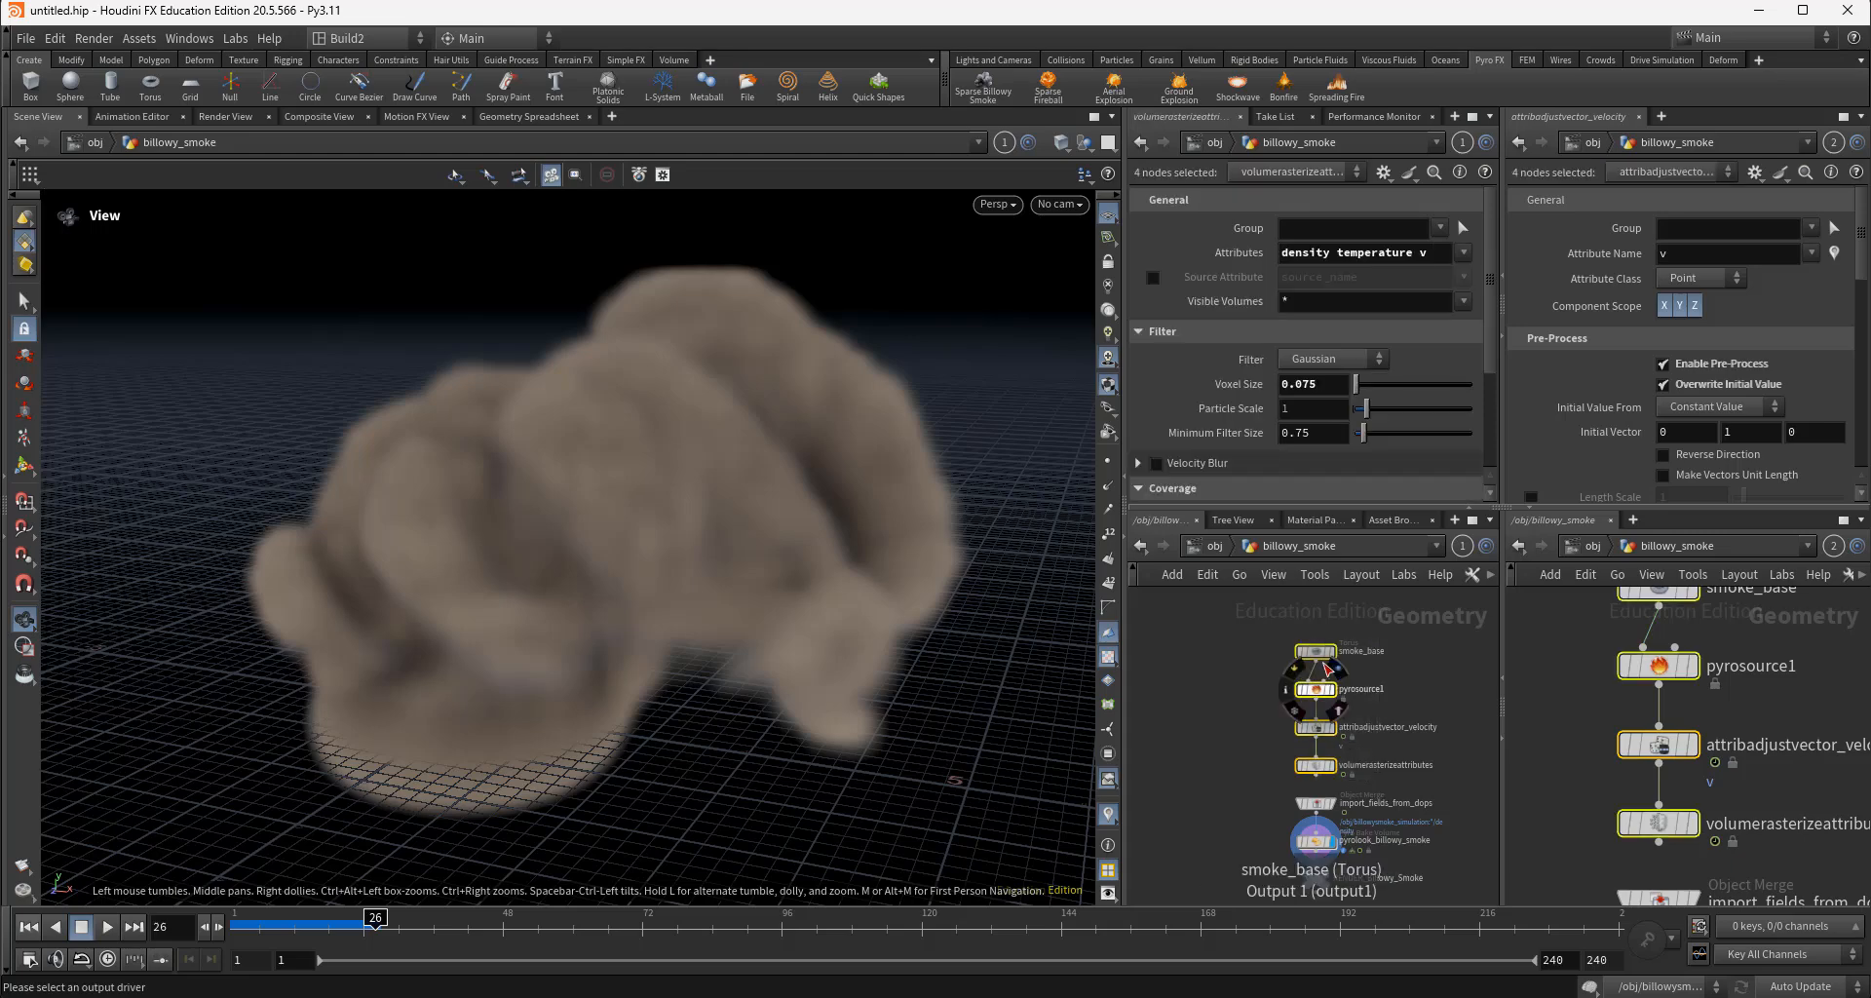
drag(1325, 662, 1197, 666)
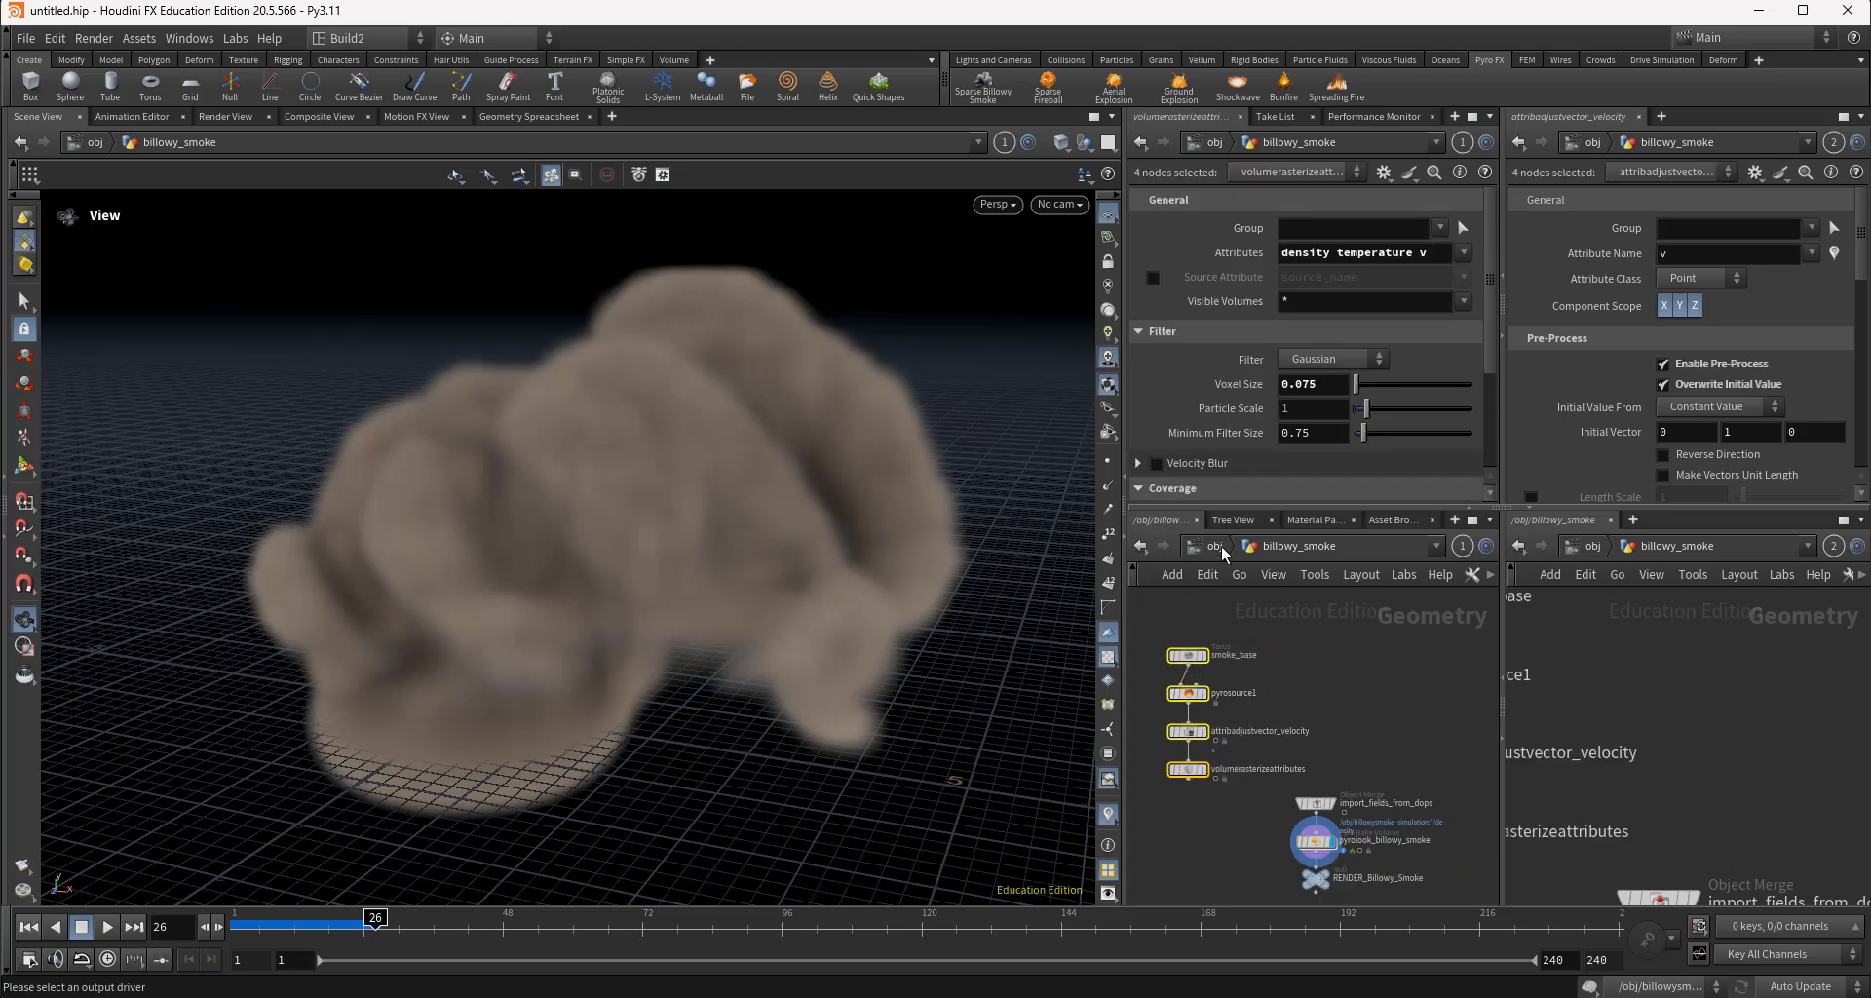
drag(1268, 786, 1353, 898)
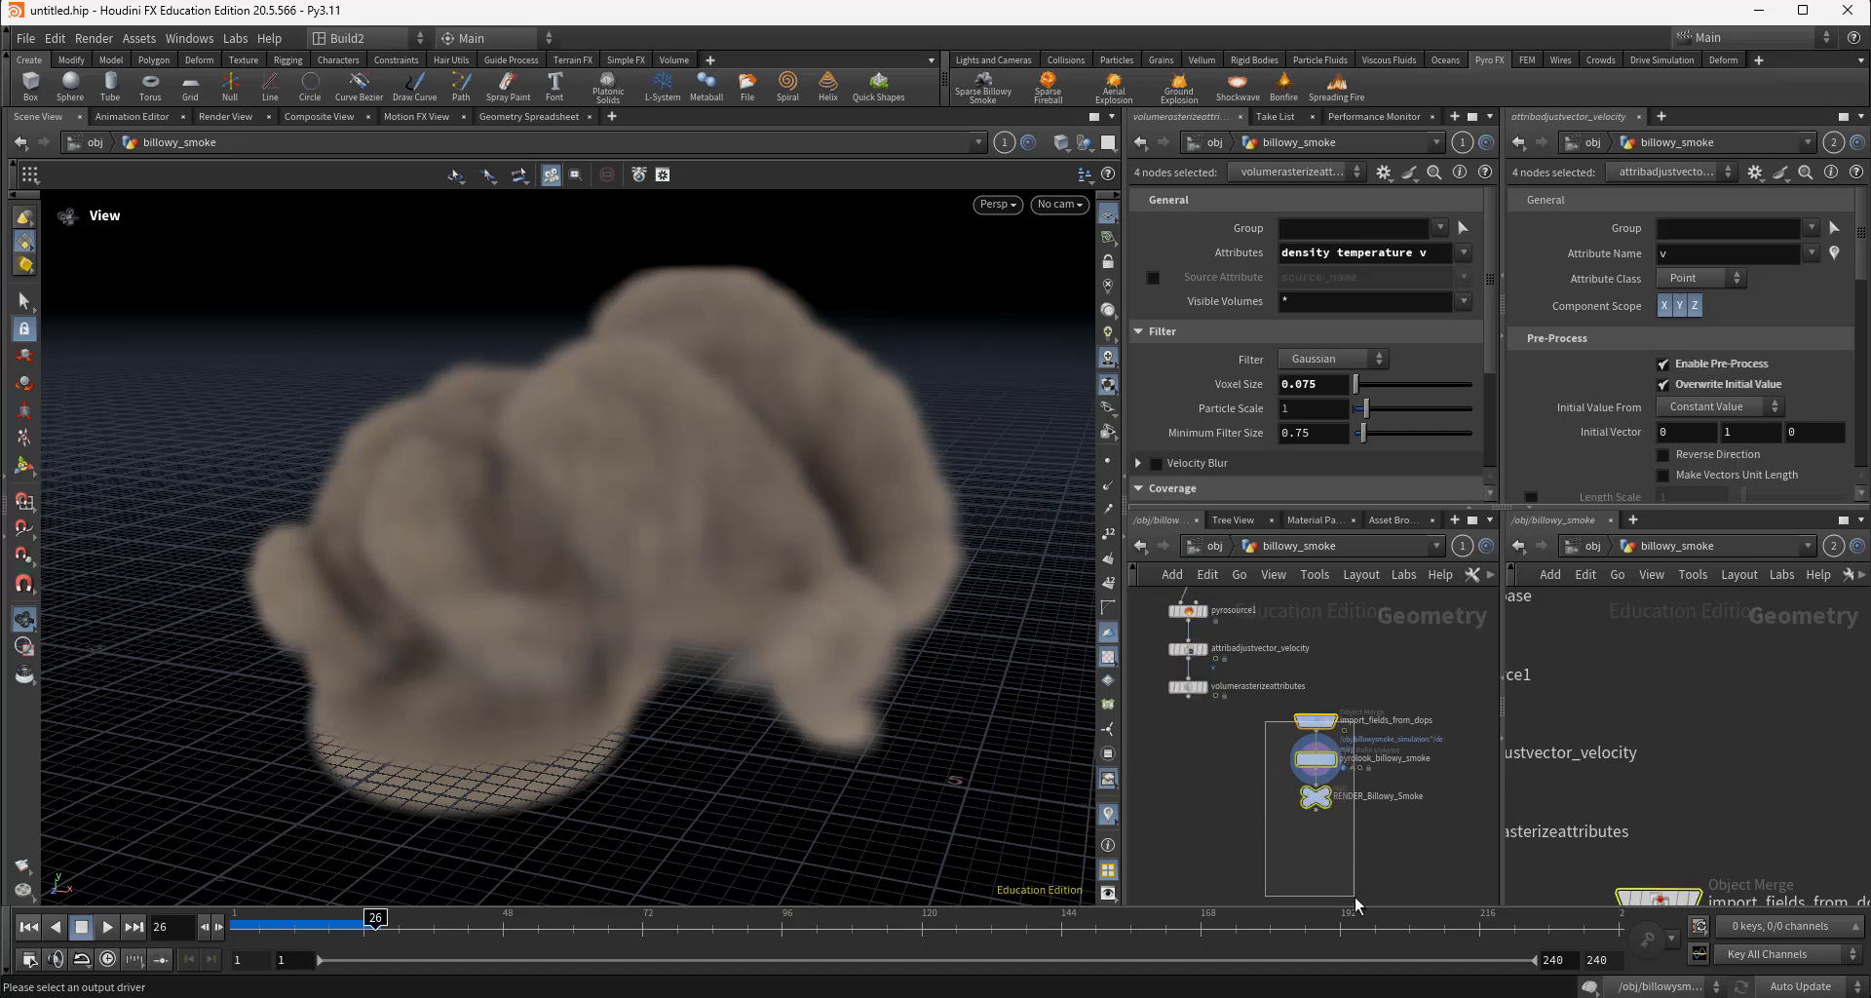
drag(1322, 805, 1389, 696)
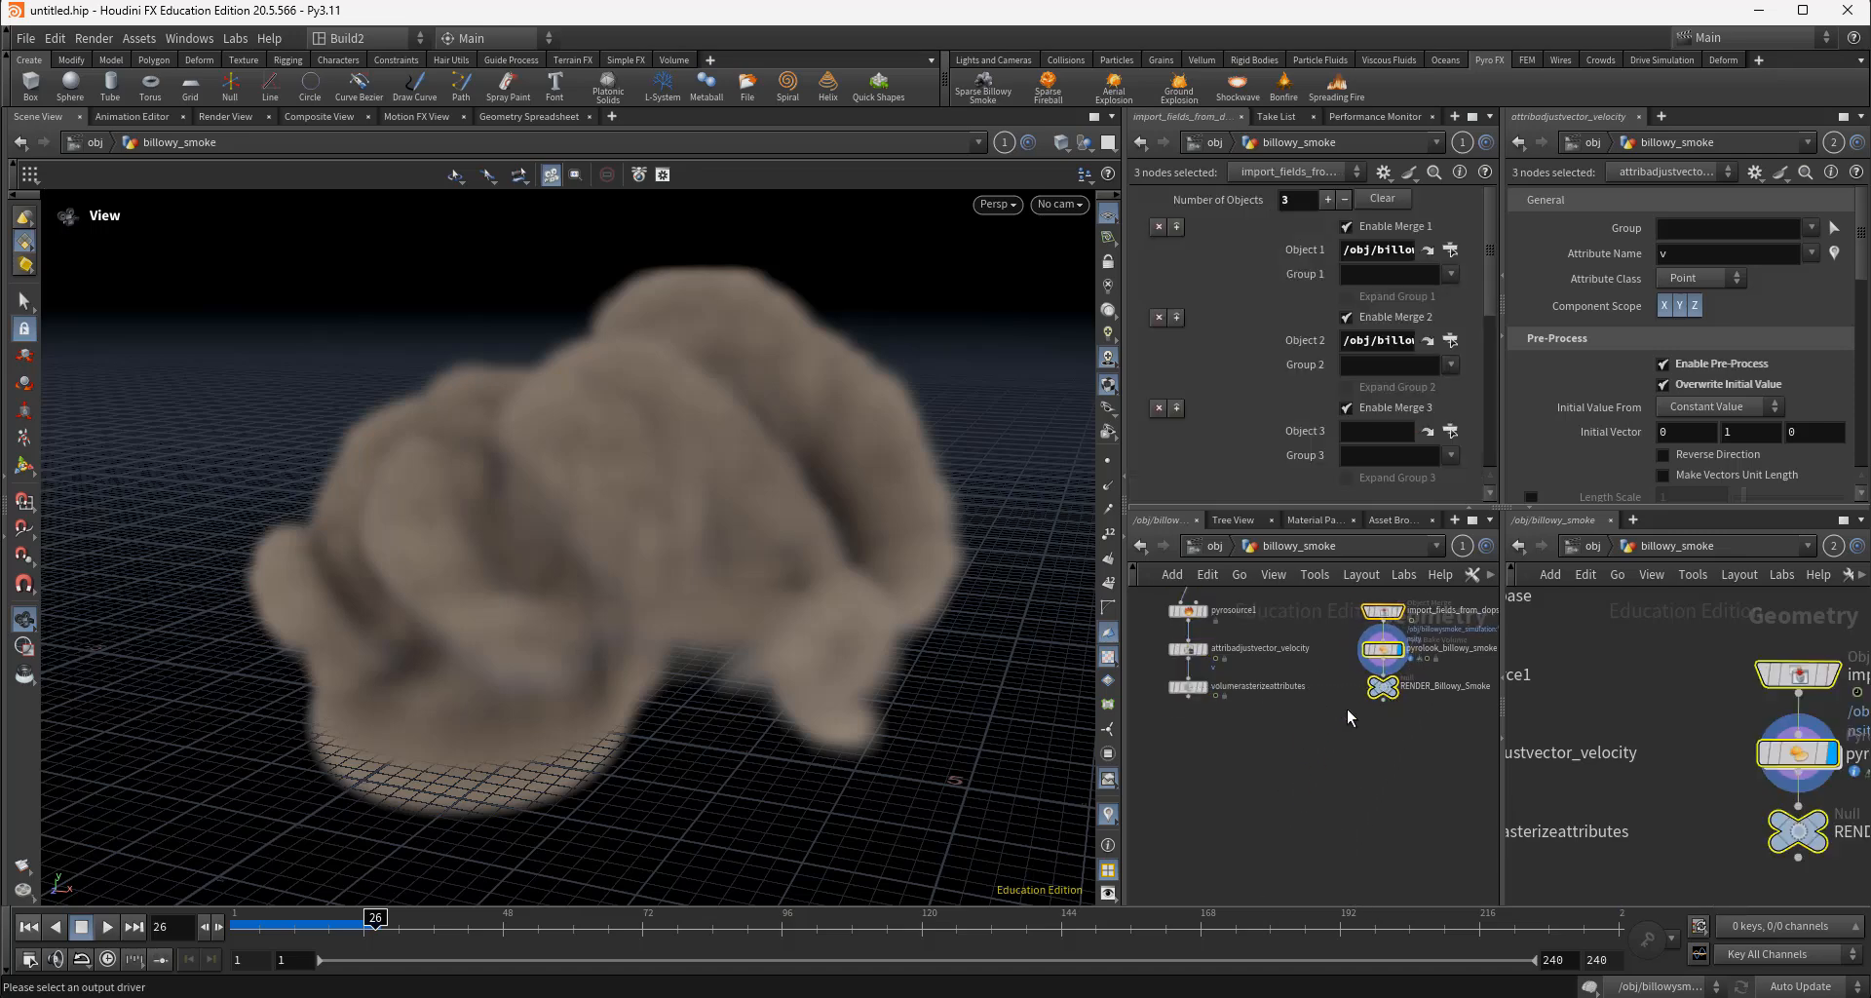
Widen the parameter and network panes by narrowing the viewport
middle_drag(1135, 802, 1123, 949)
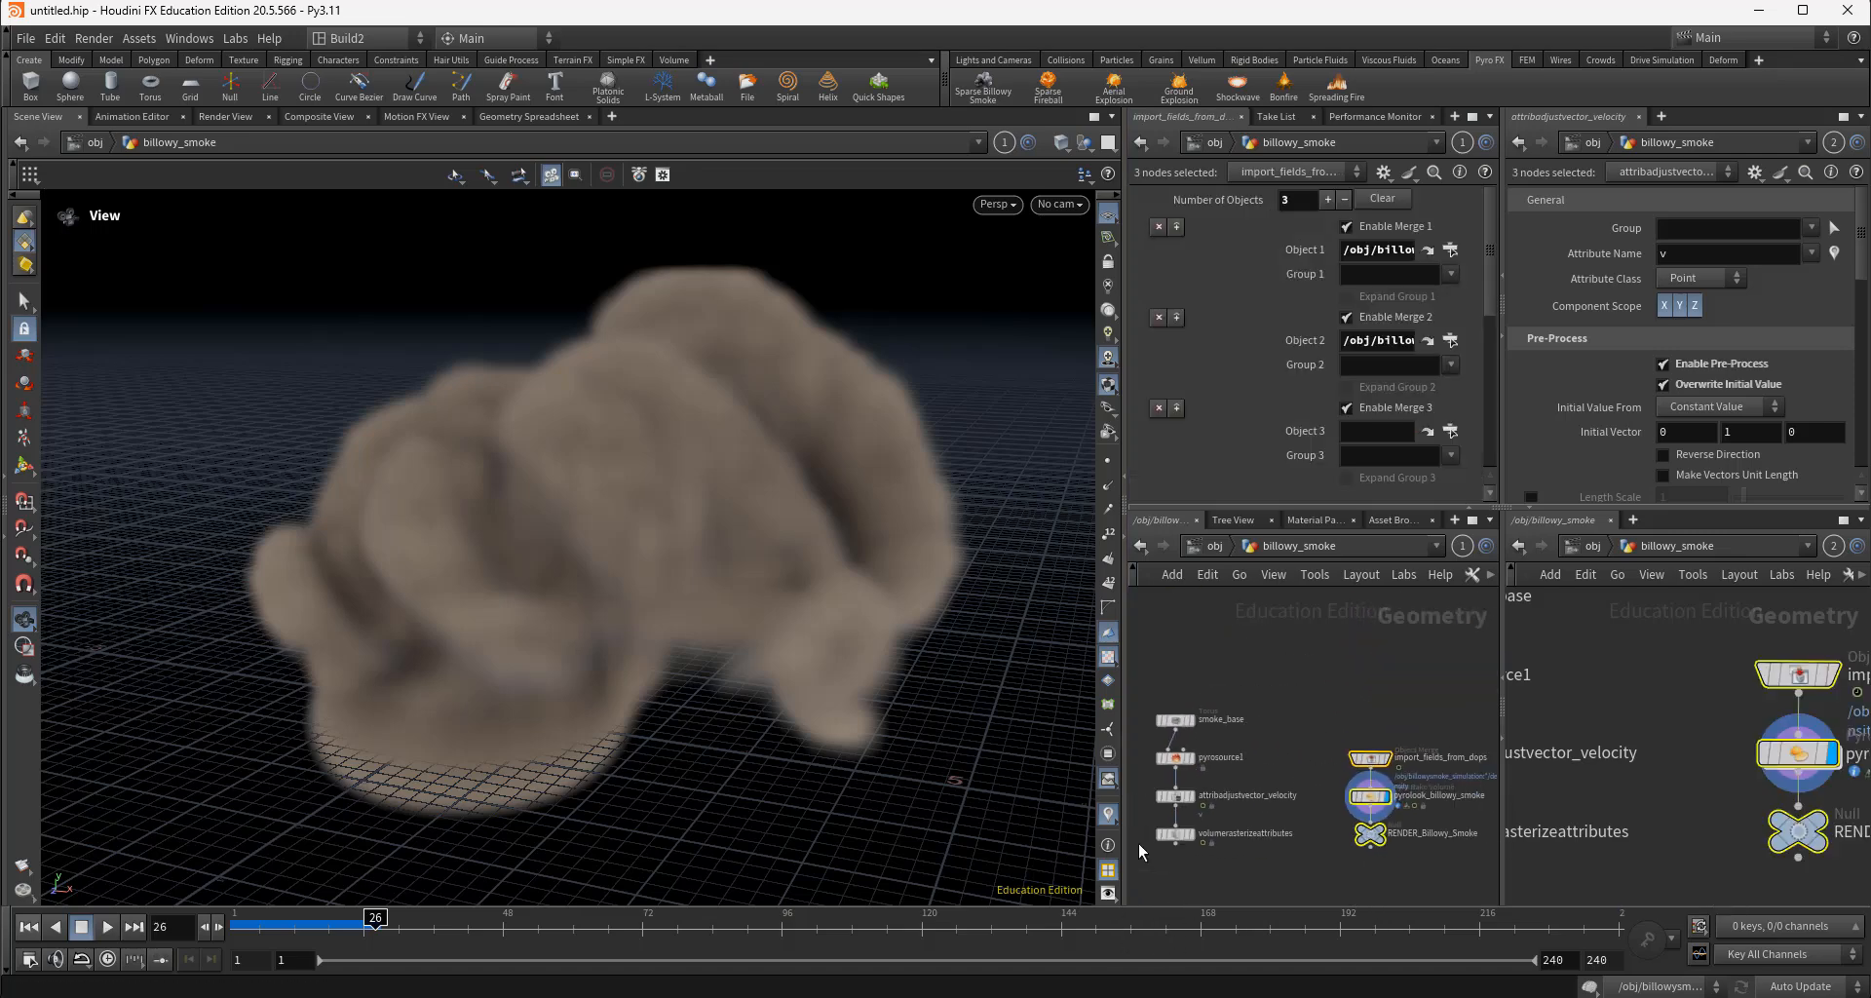
drag(1126, 840, 1027, 840)
scroll(1099, 842, up, 4)
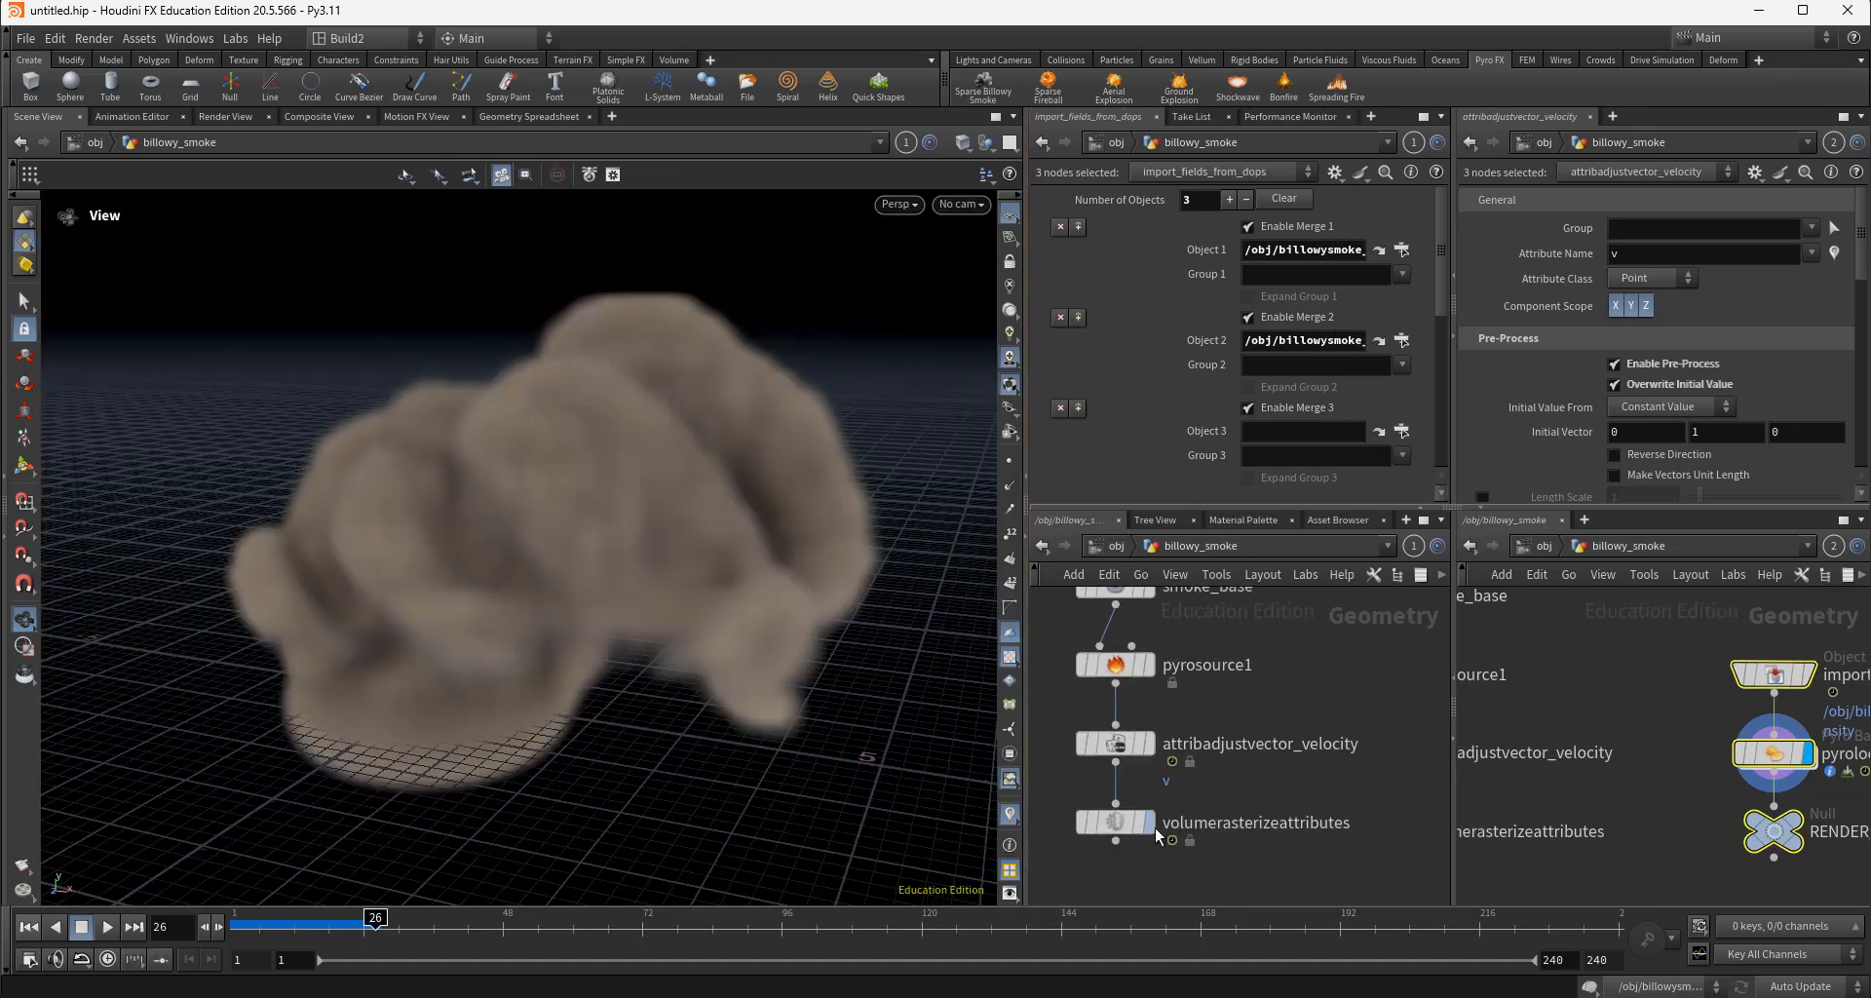
Move the import, look and render nodes up slightly beside the source column, and select import_fields_from_dops alone
middle_drag(1294, 717, 1334, 806)
drag(1158, 679, 1145, 676)
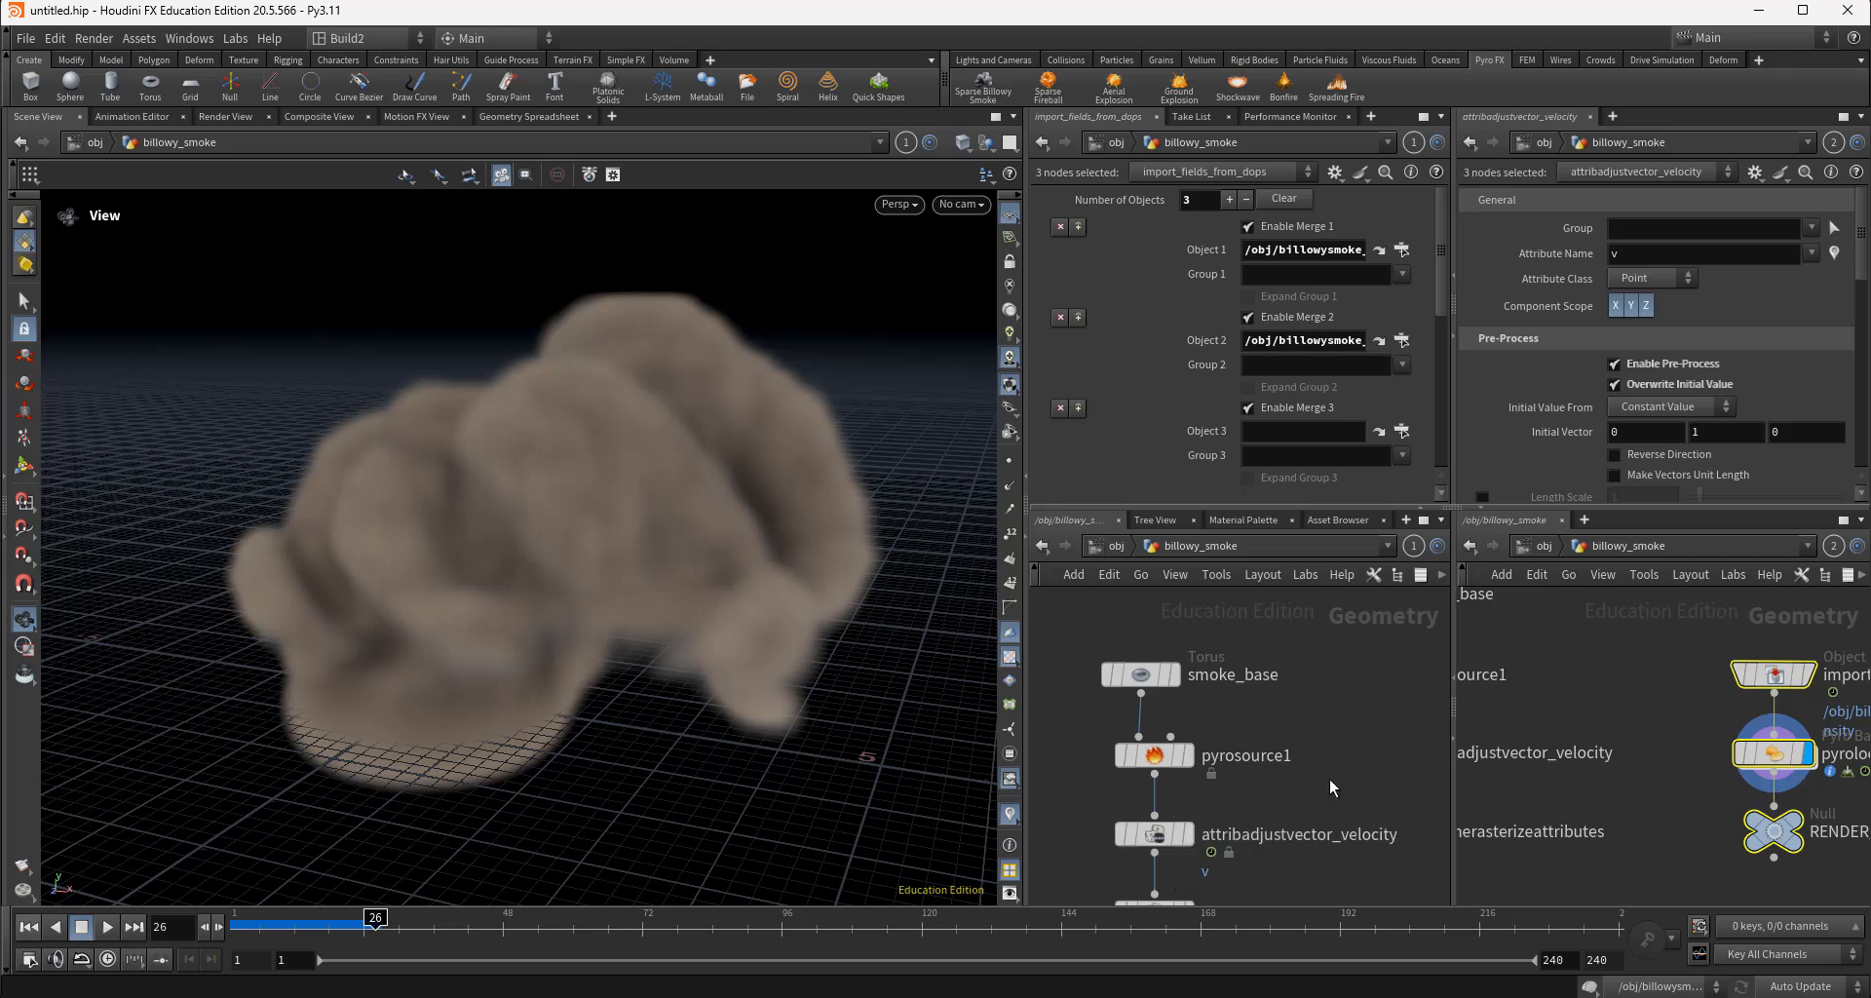
middle_drag(1328, 803, 1282, 713)
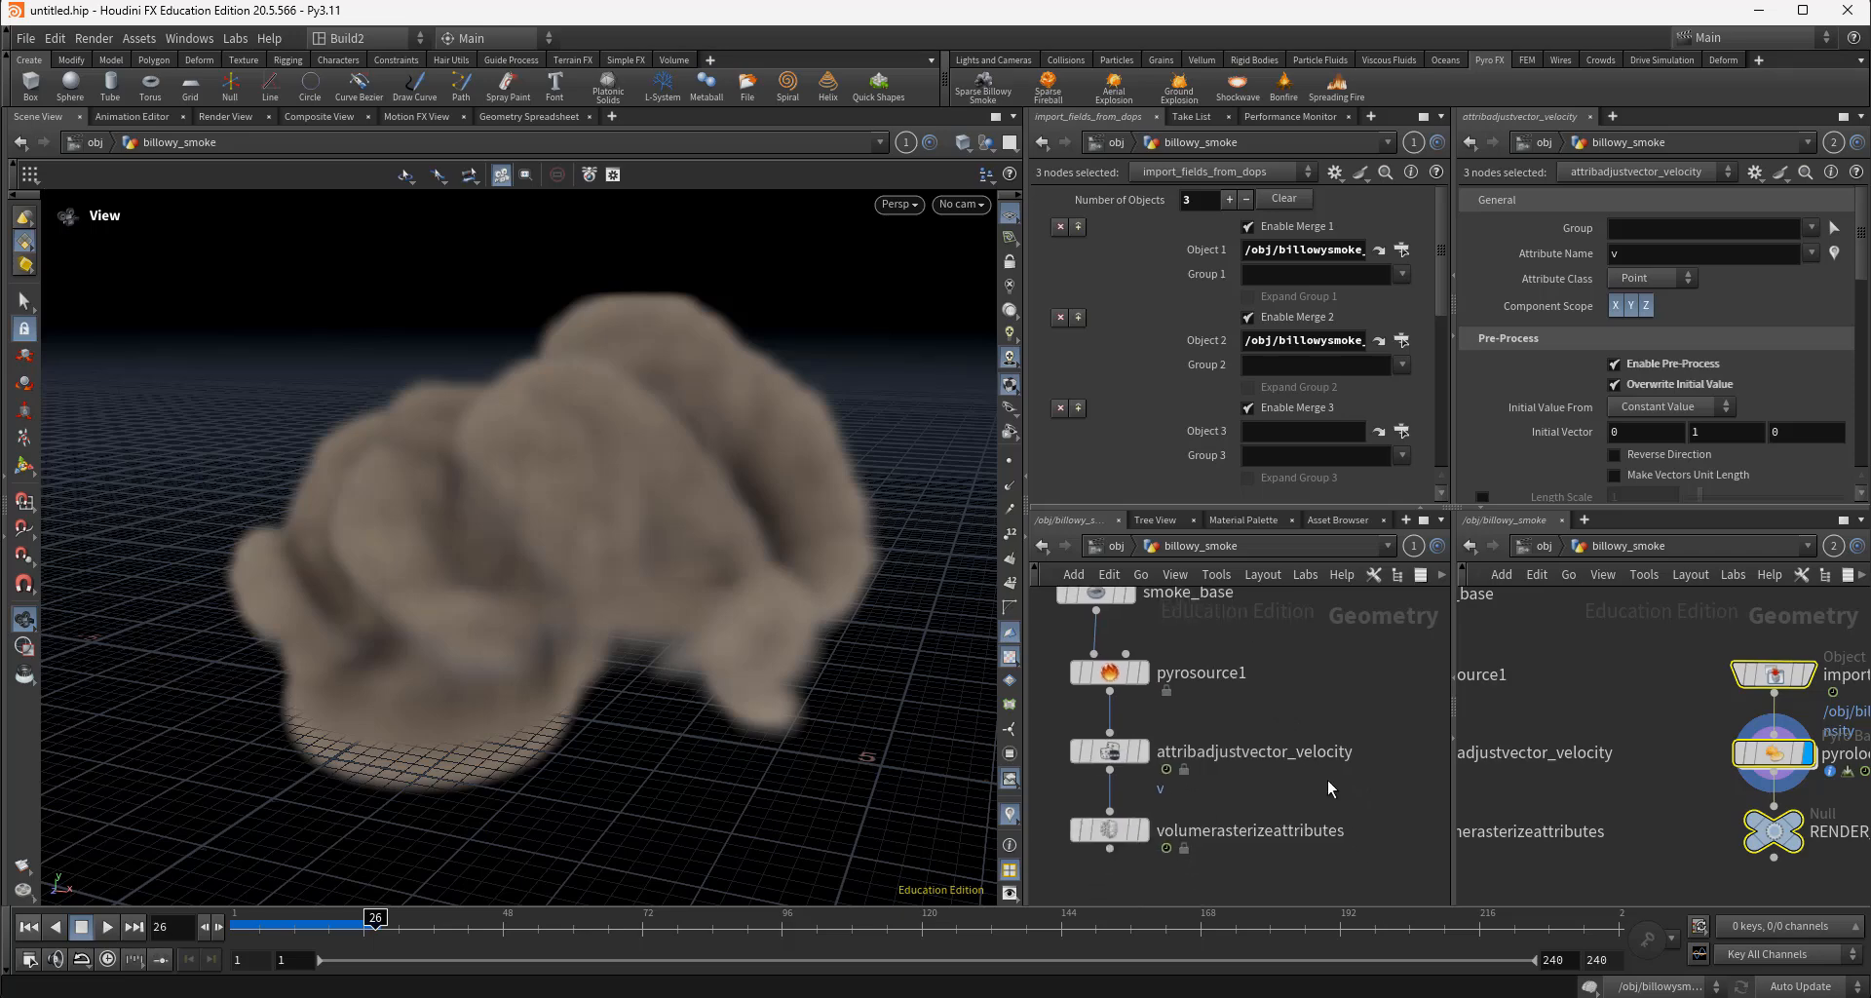
middle_drag(1332, 786, 1112, 782)
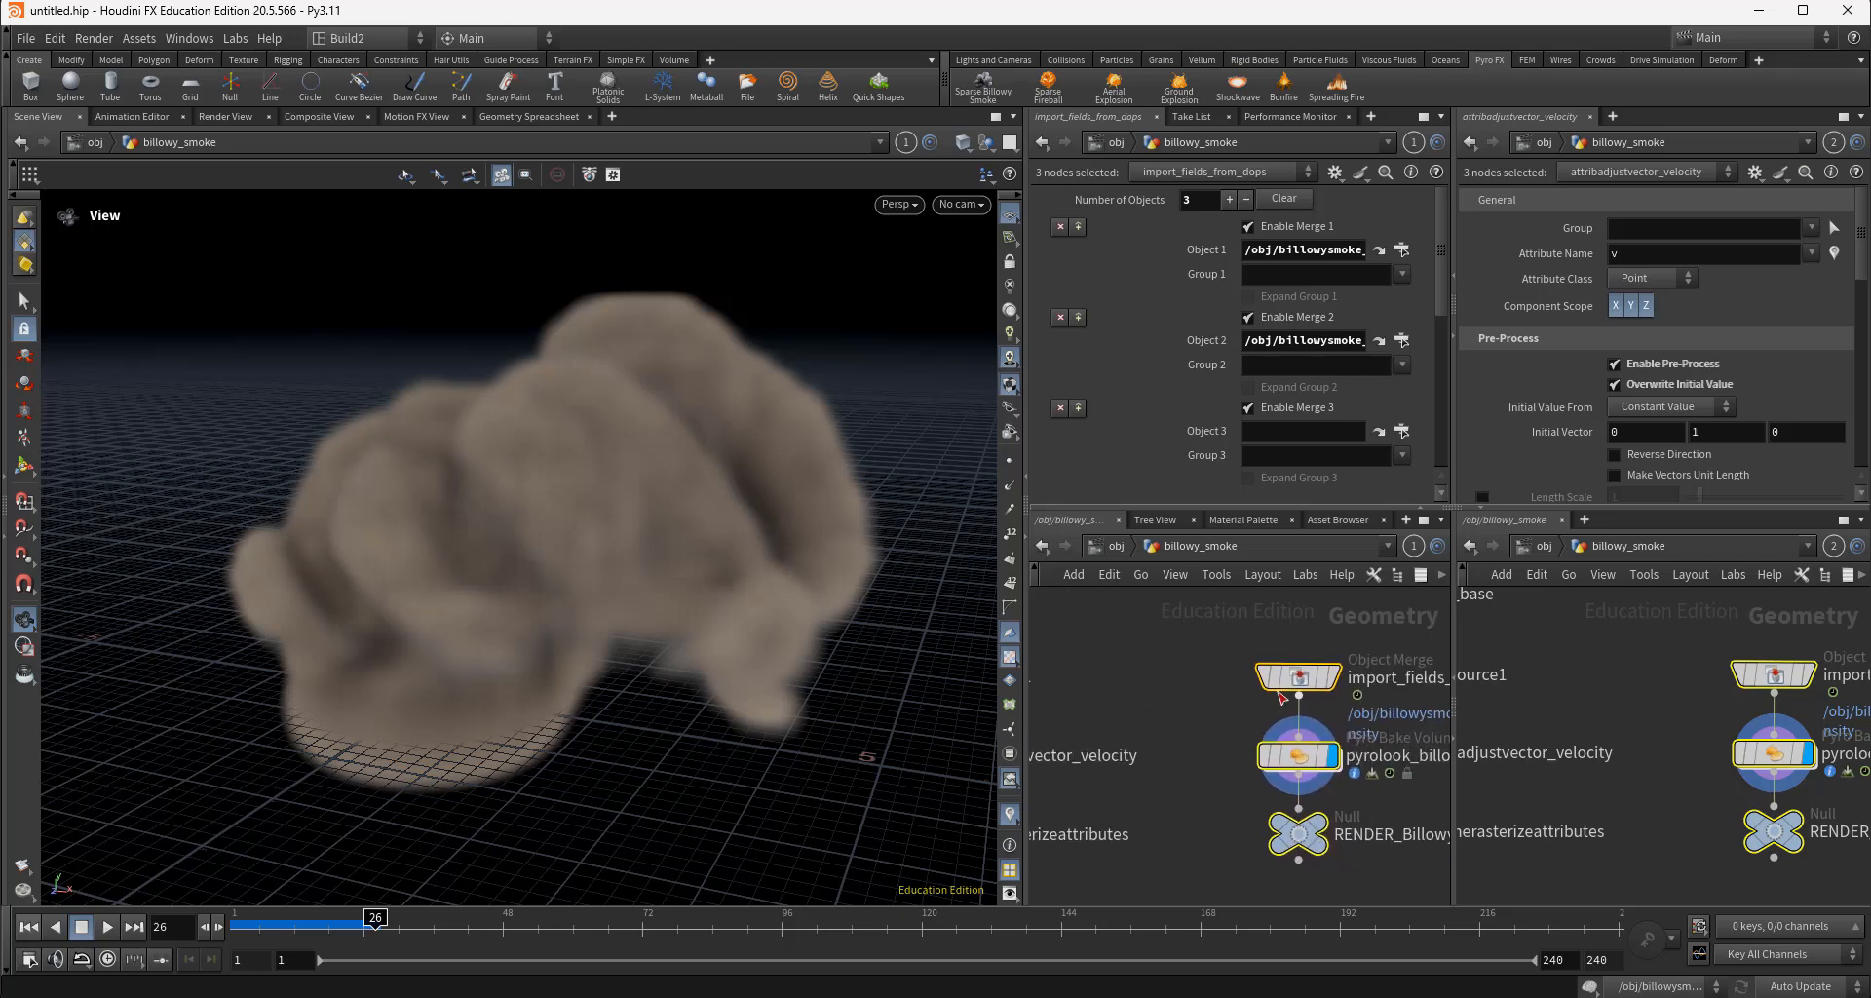
drag(1301, 684, 1301, 658)
click(1301, 658)
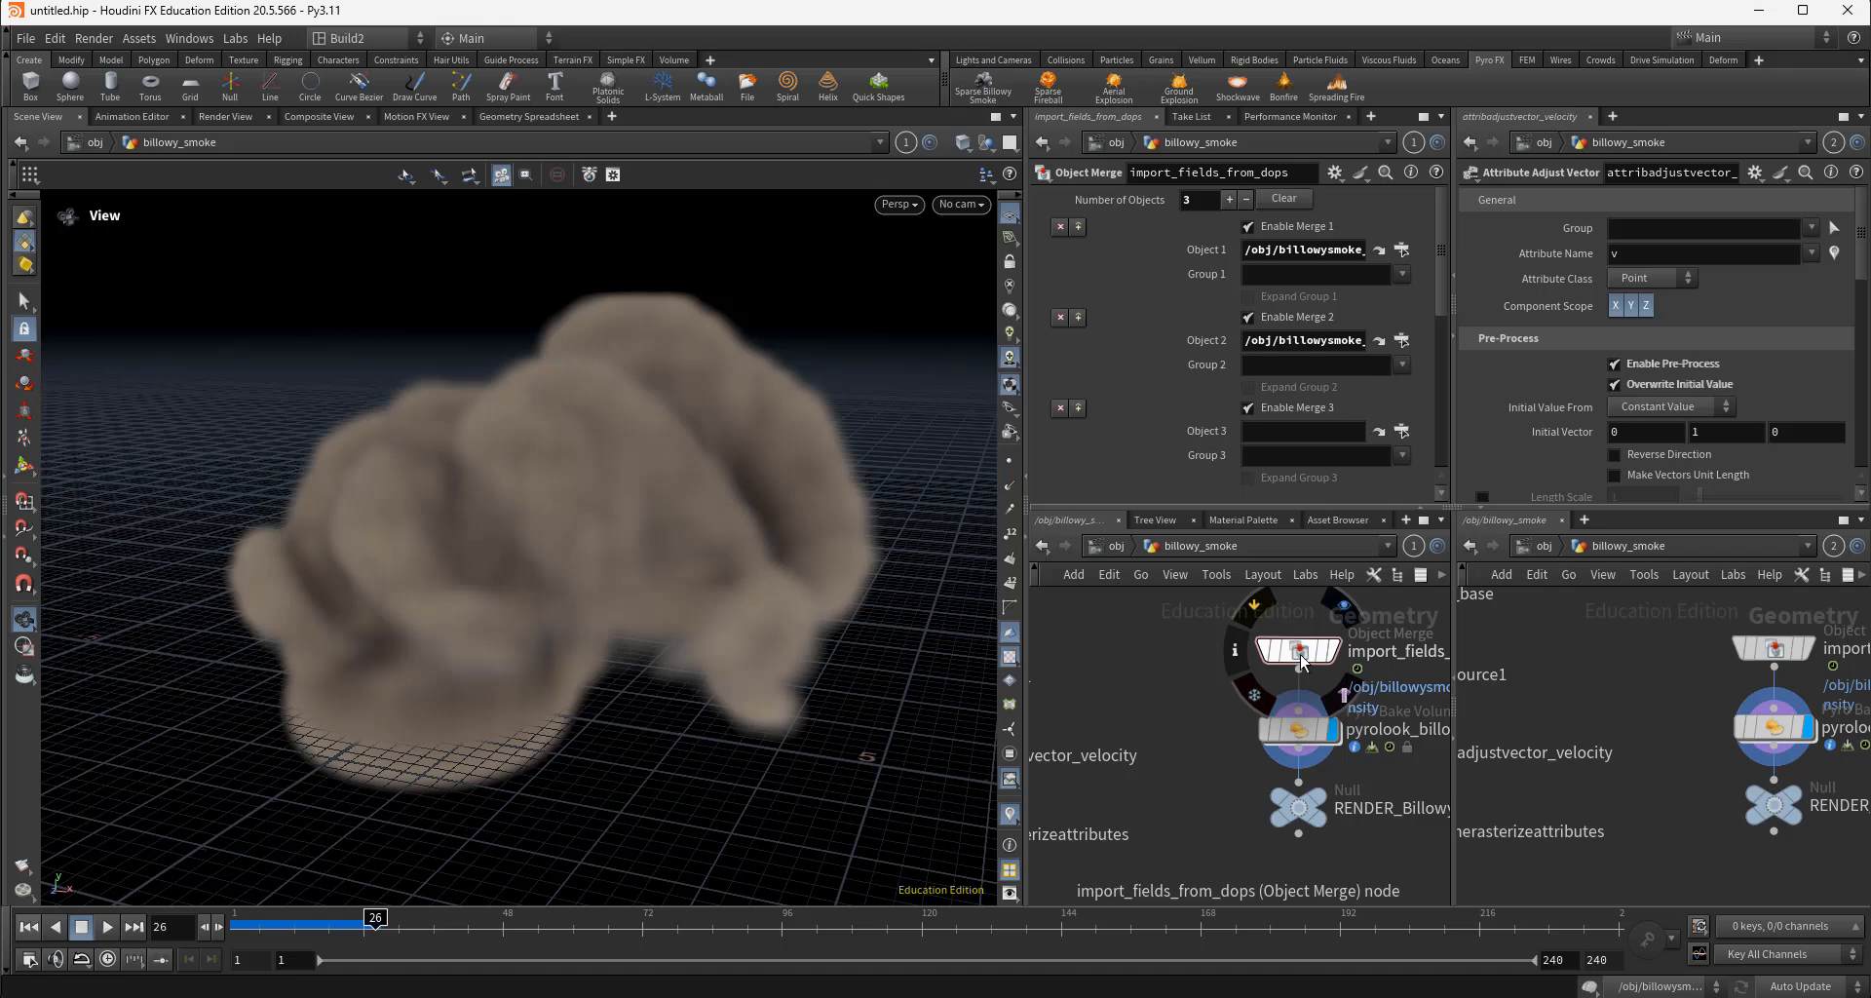
Place the billowysmoke_simulation node beneath billowy_smoke at object level, and enter its network in the second network pane
click(1540, 548)
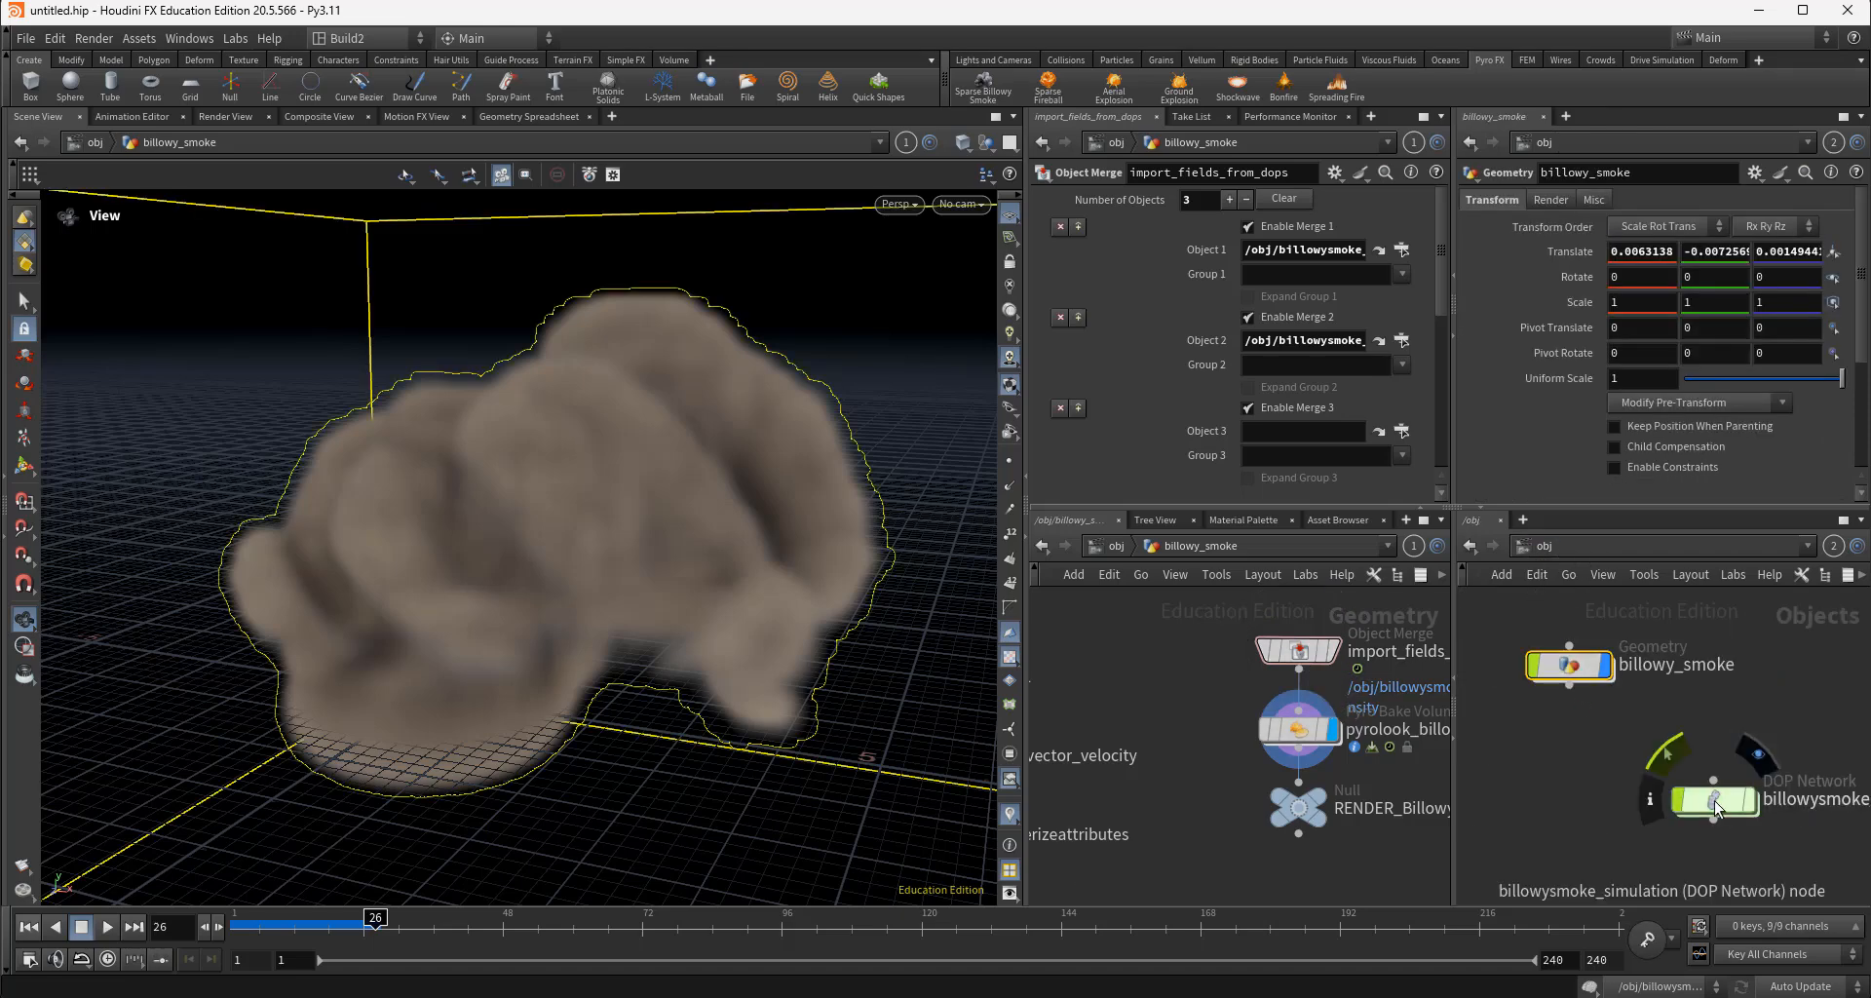
drag(1842, 788, 1704, 737)
double_click(1581, 748)
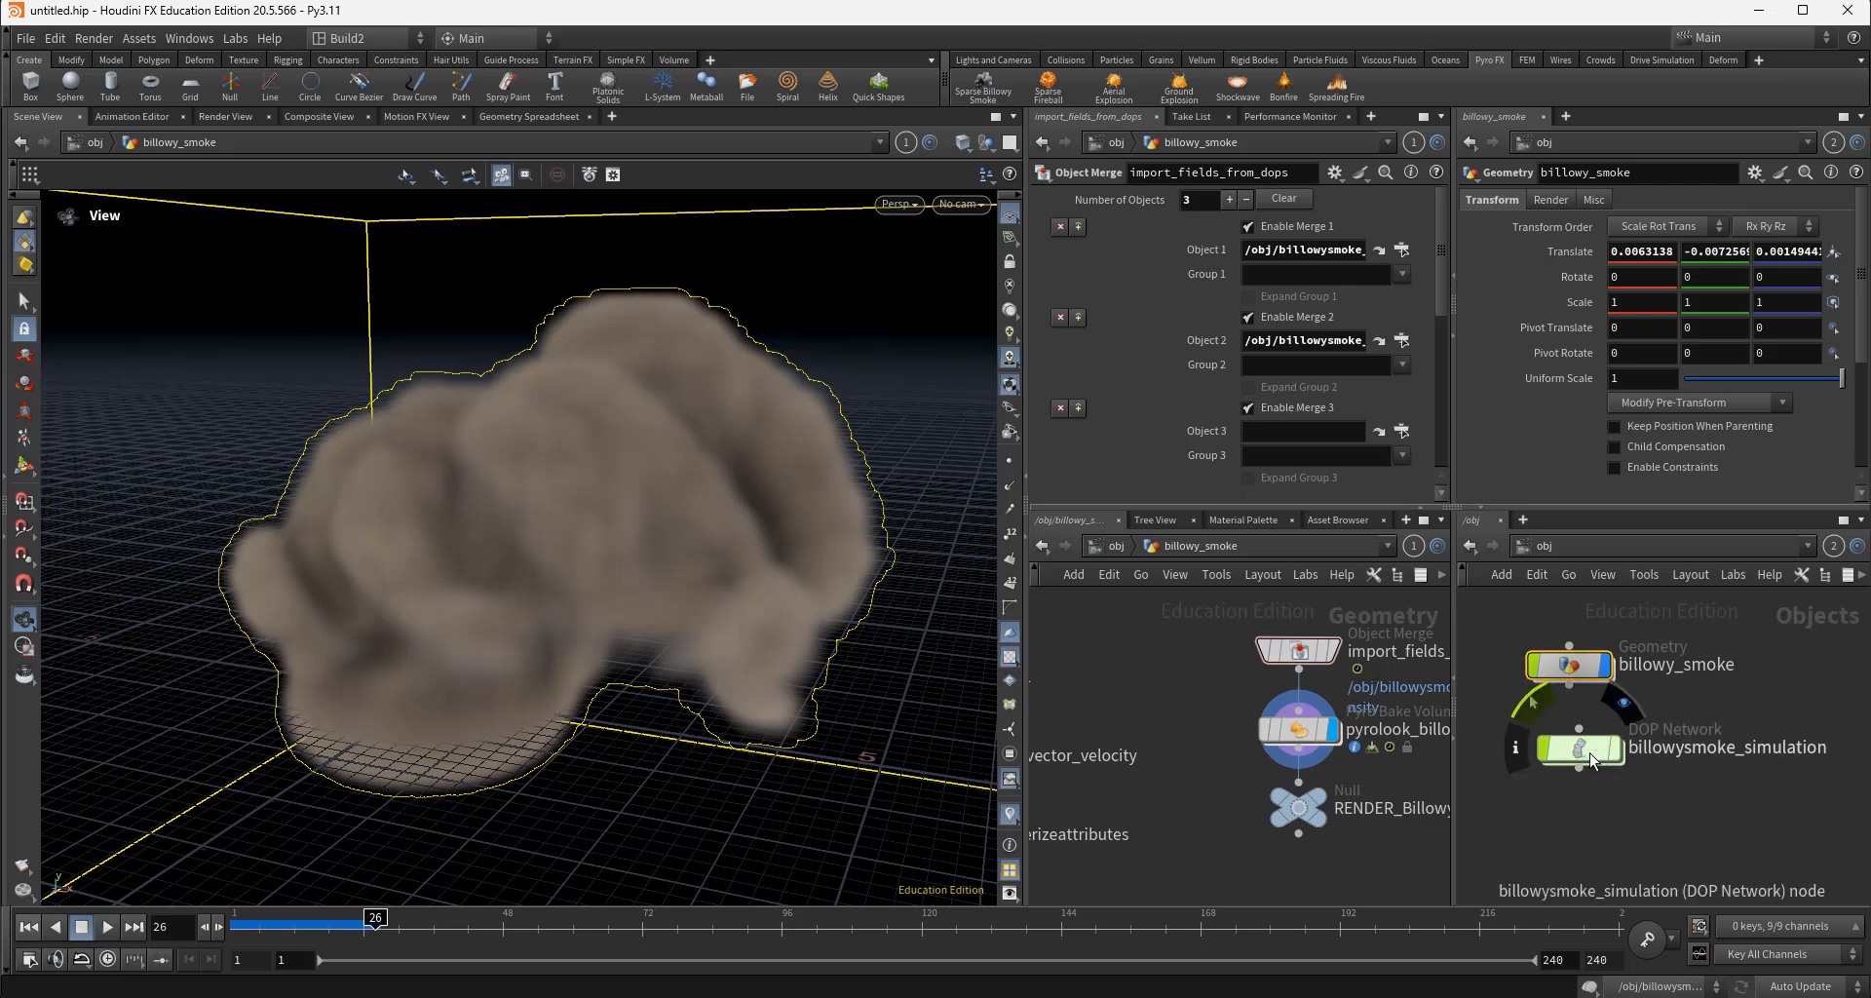
scroll(1575, 778, up, 2)
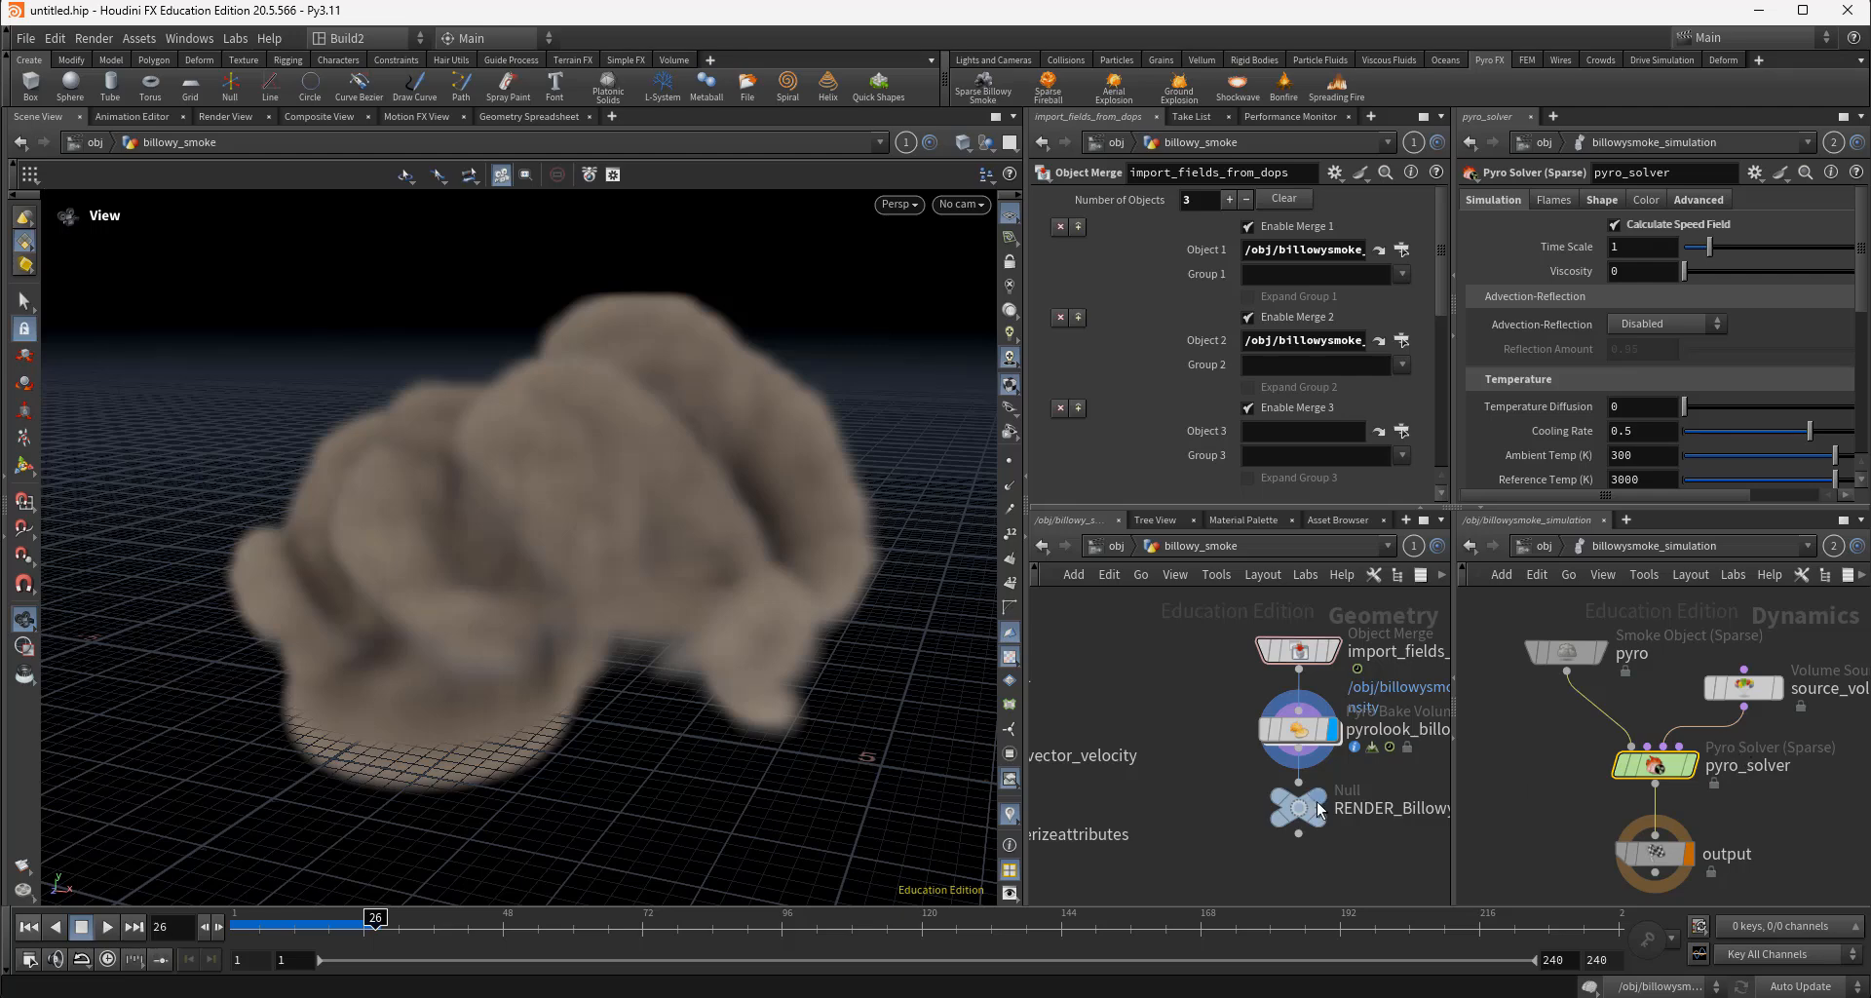
Show the pyrolook_billowy_smoke parameters, then put the display flag on RENDER_Billowy_Smoke and move that node a little lower
mouse_move(1665, 861)
mouse_move(1308, 684)
mouse_move(1310, 743)
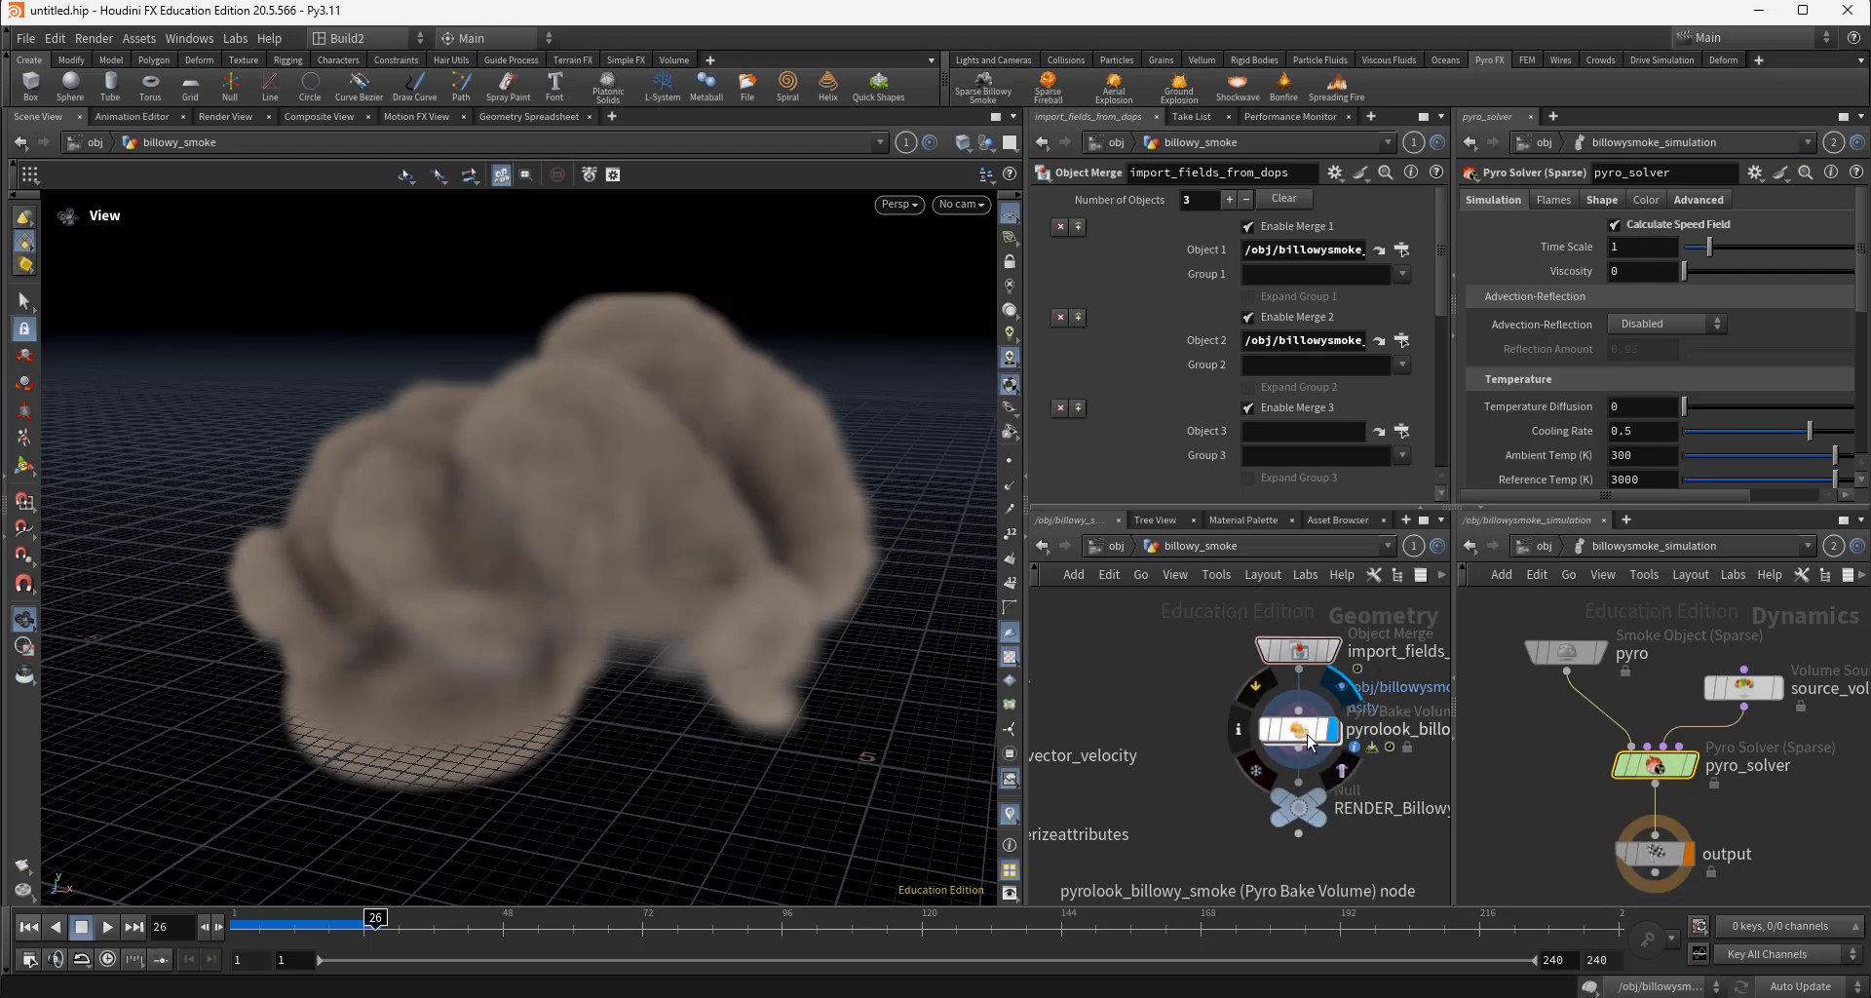
middle_drag(1424, 793, 1334, 793)
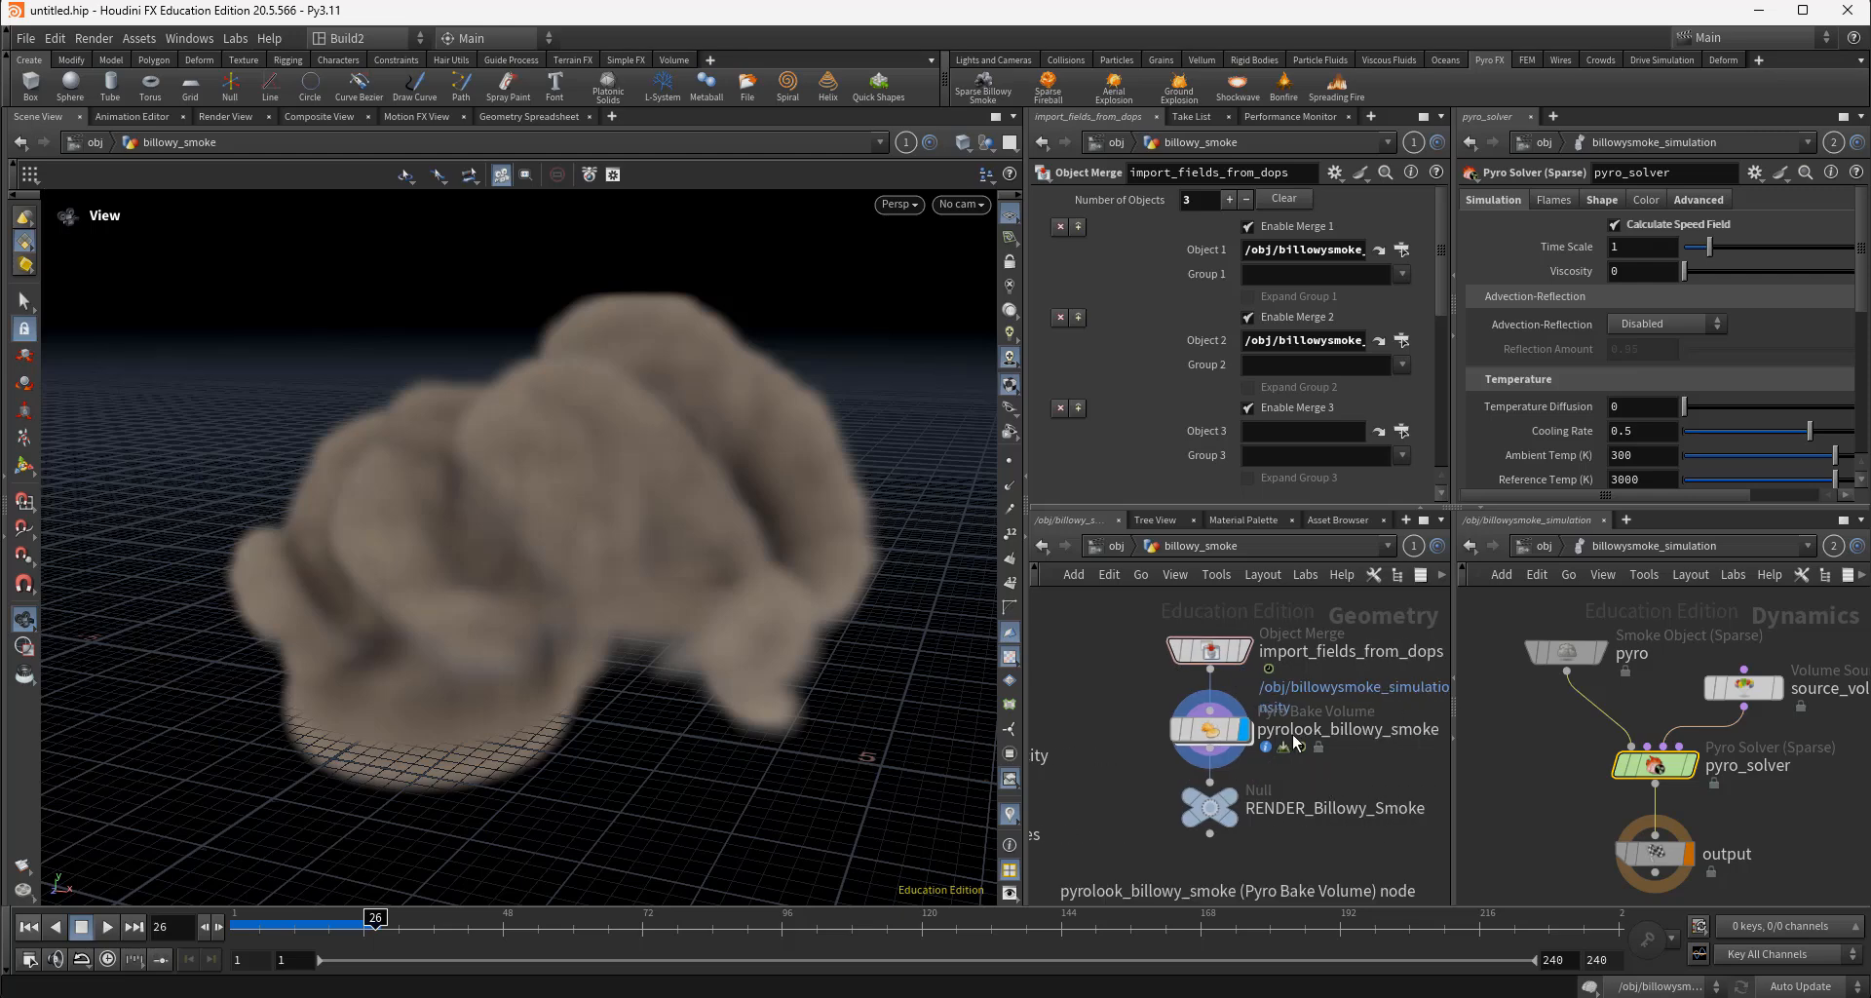
click(1209, 733)
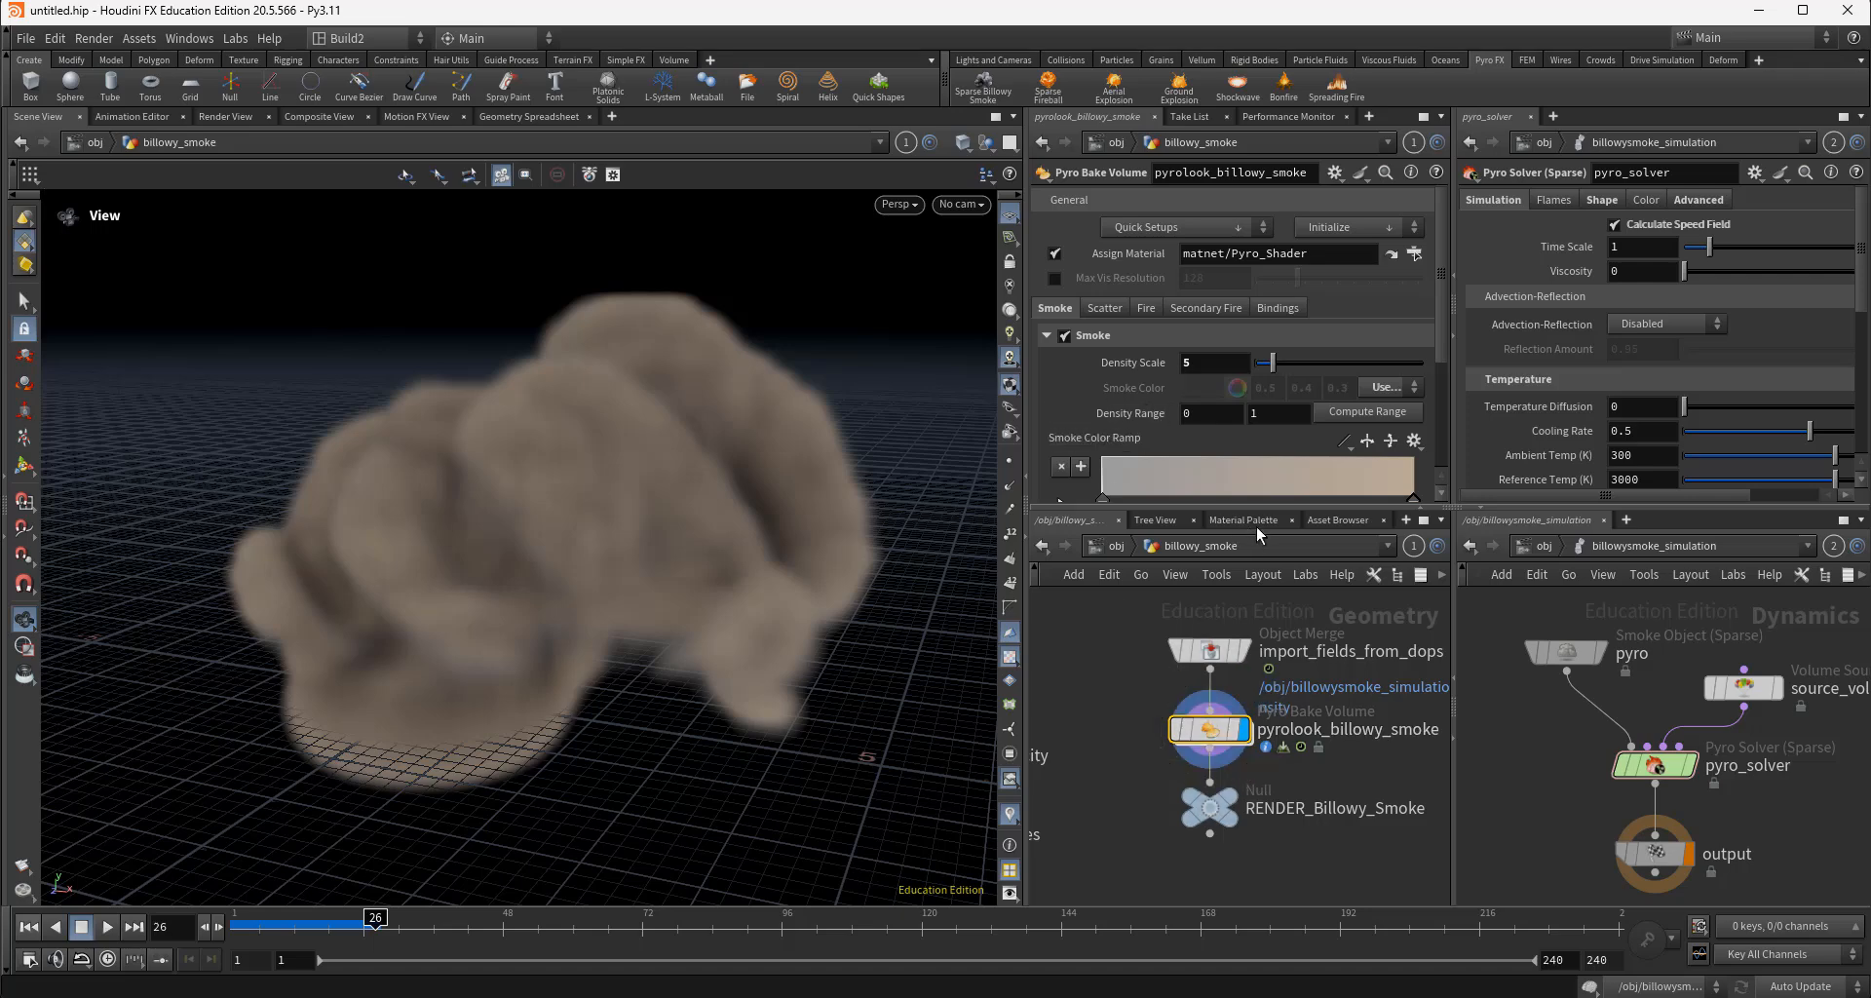
click(1227, 814)
drag(1223, 811, 1222, 835)
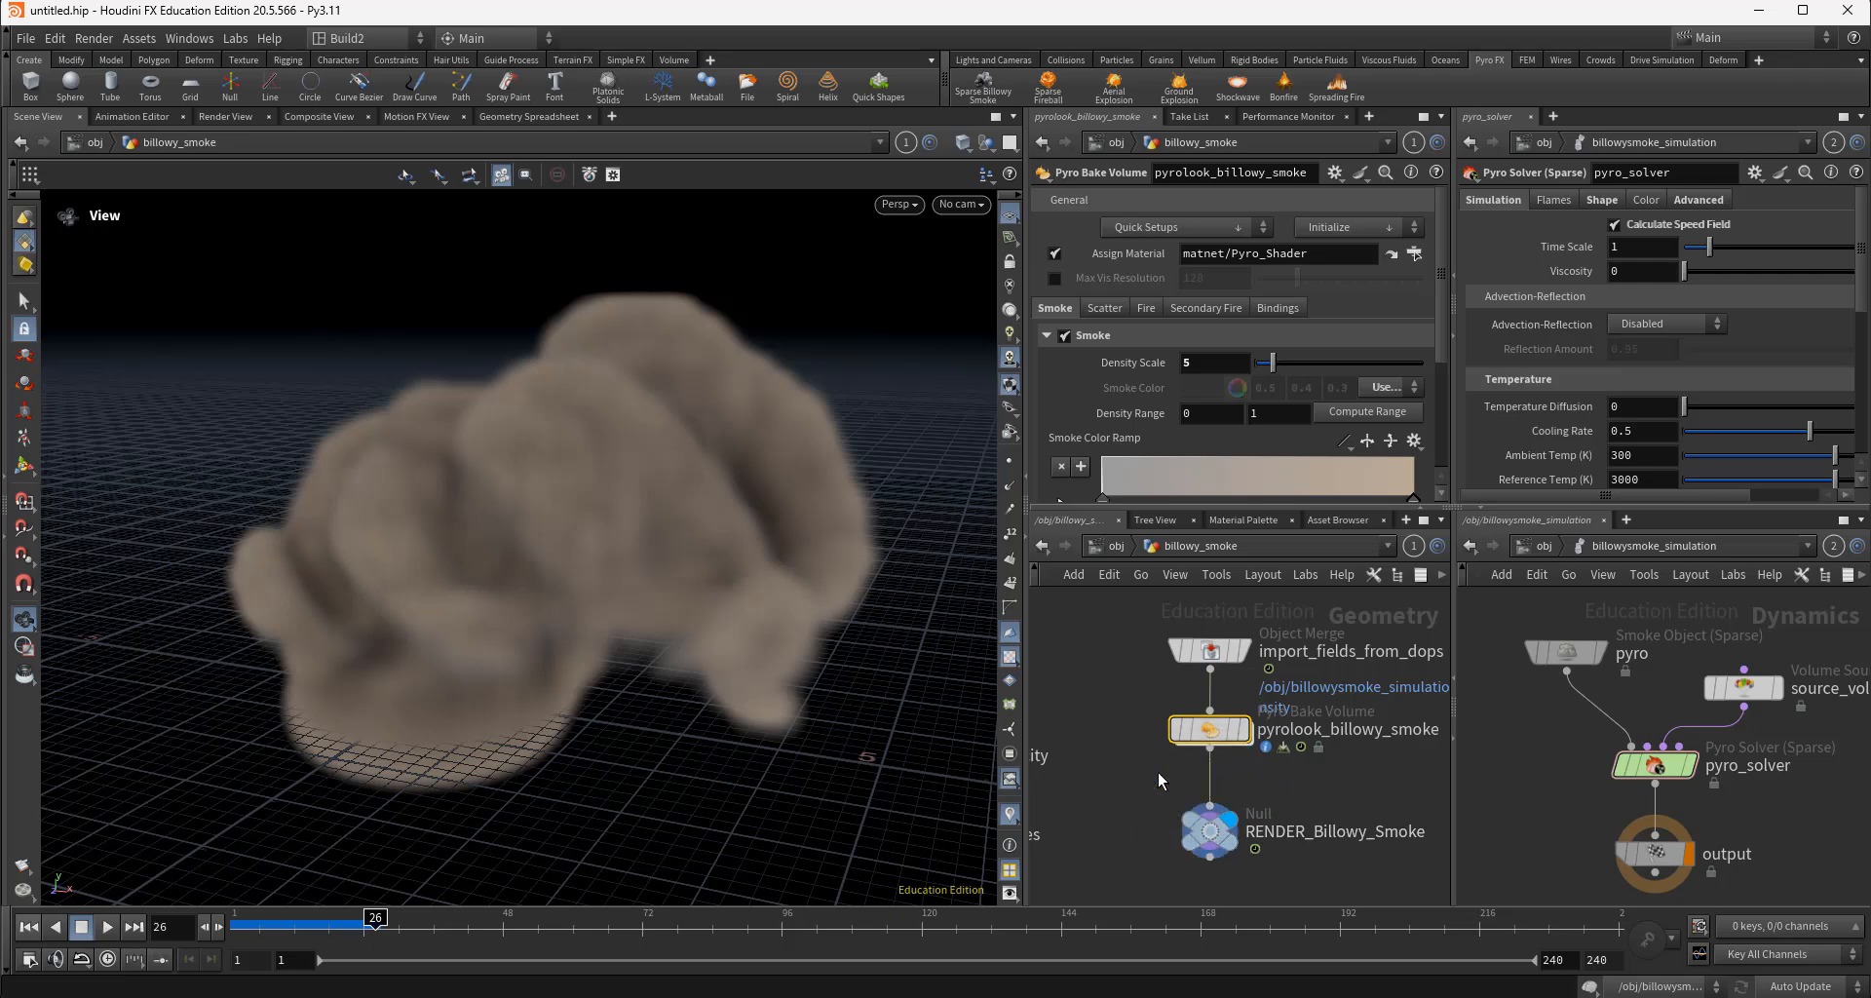
Nudge smoke_base closer to pyrosource1, then select it and display its torus in the viewport
middle_drag(1101, 750, 1446, 772)
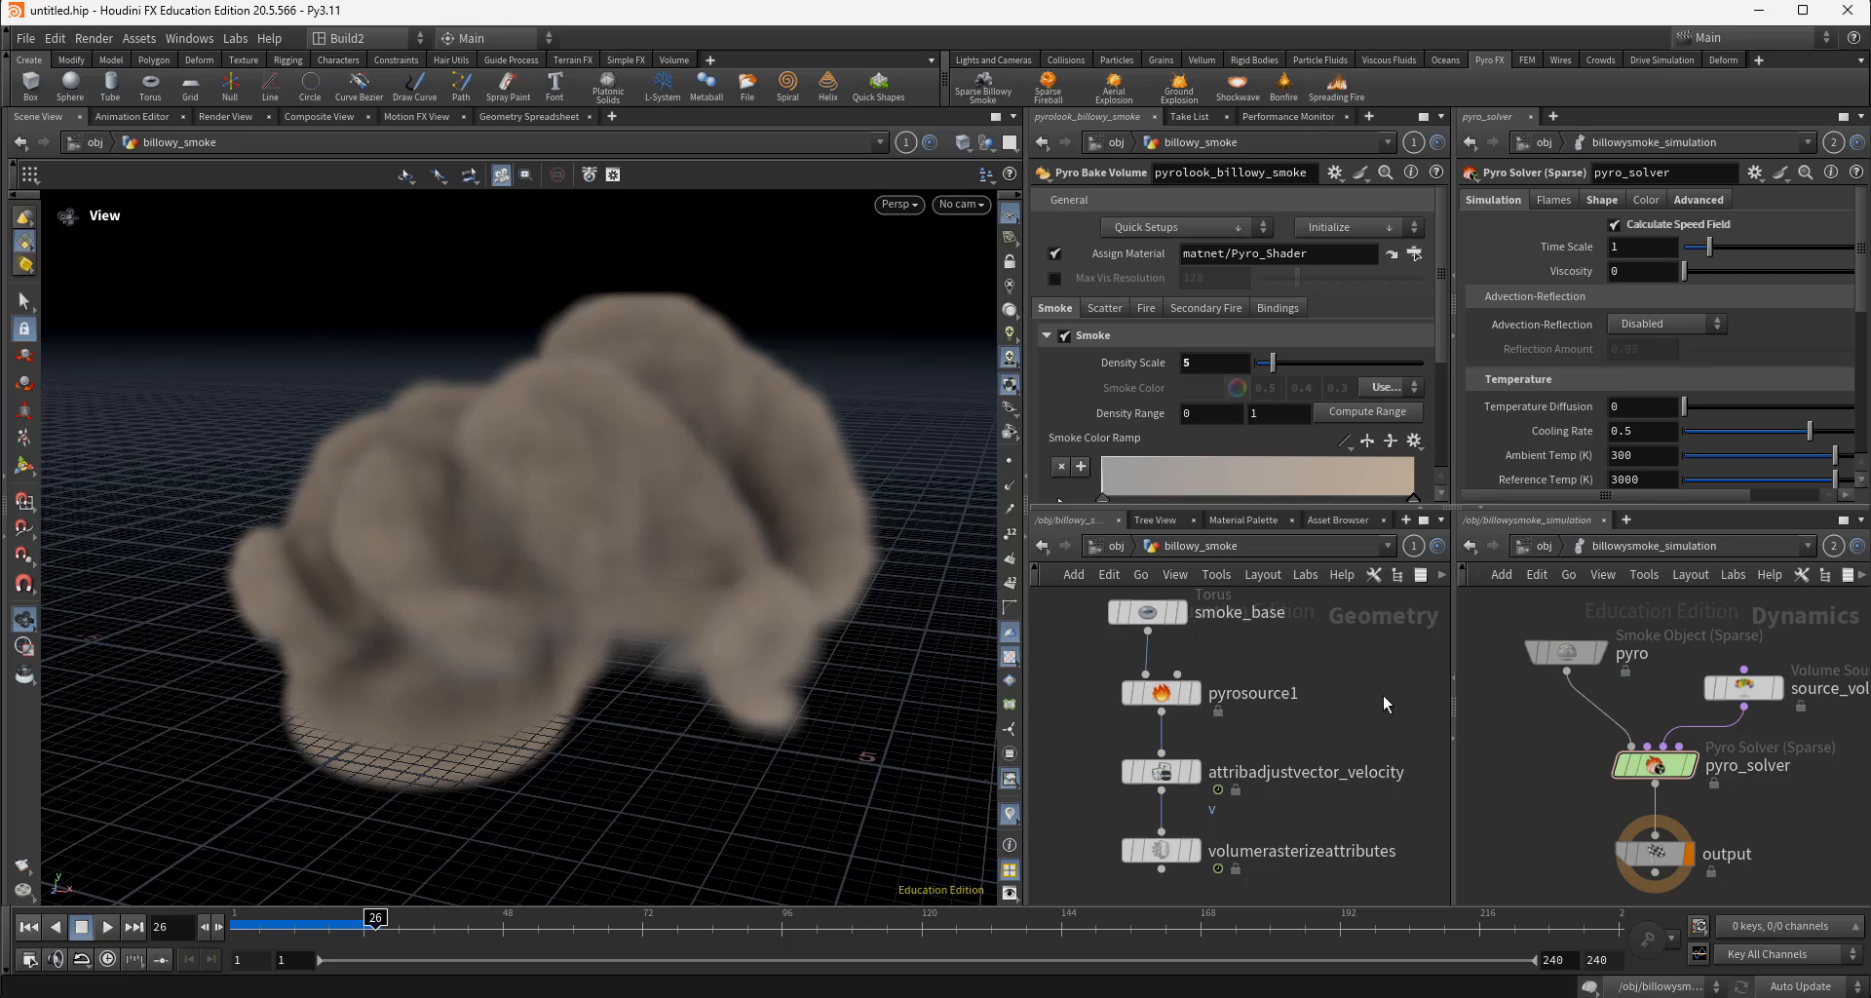
middle_drag(1372, 705, 1348, 716)
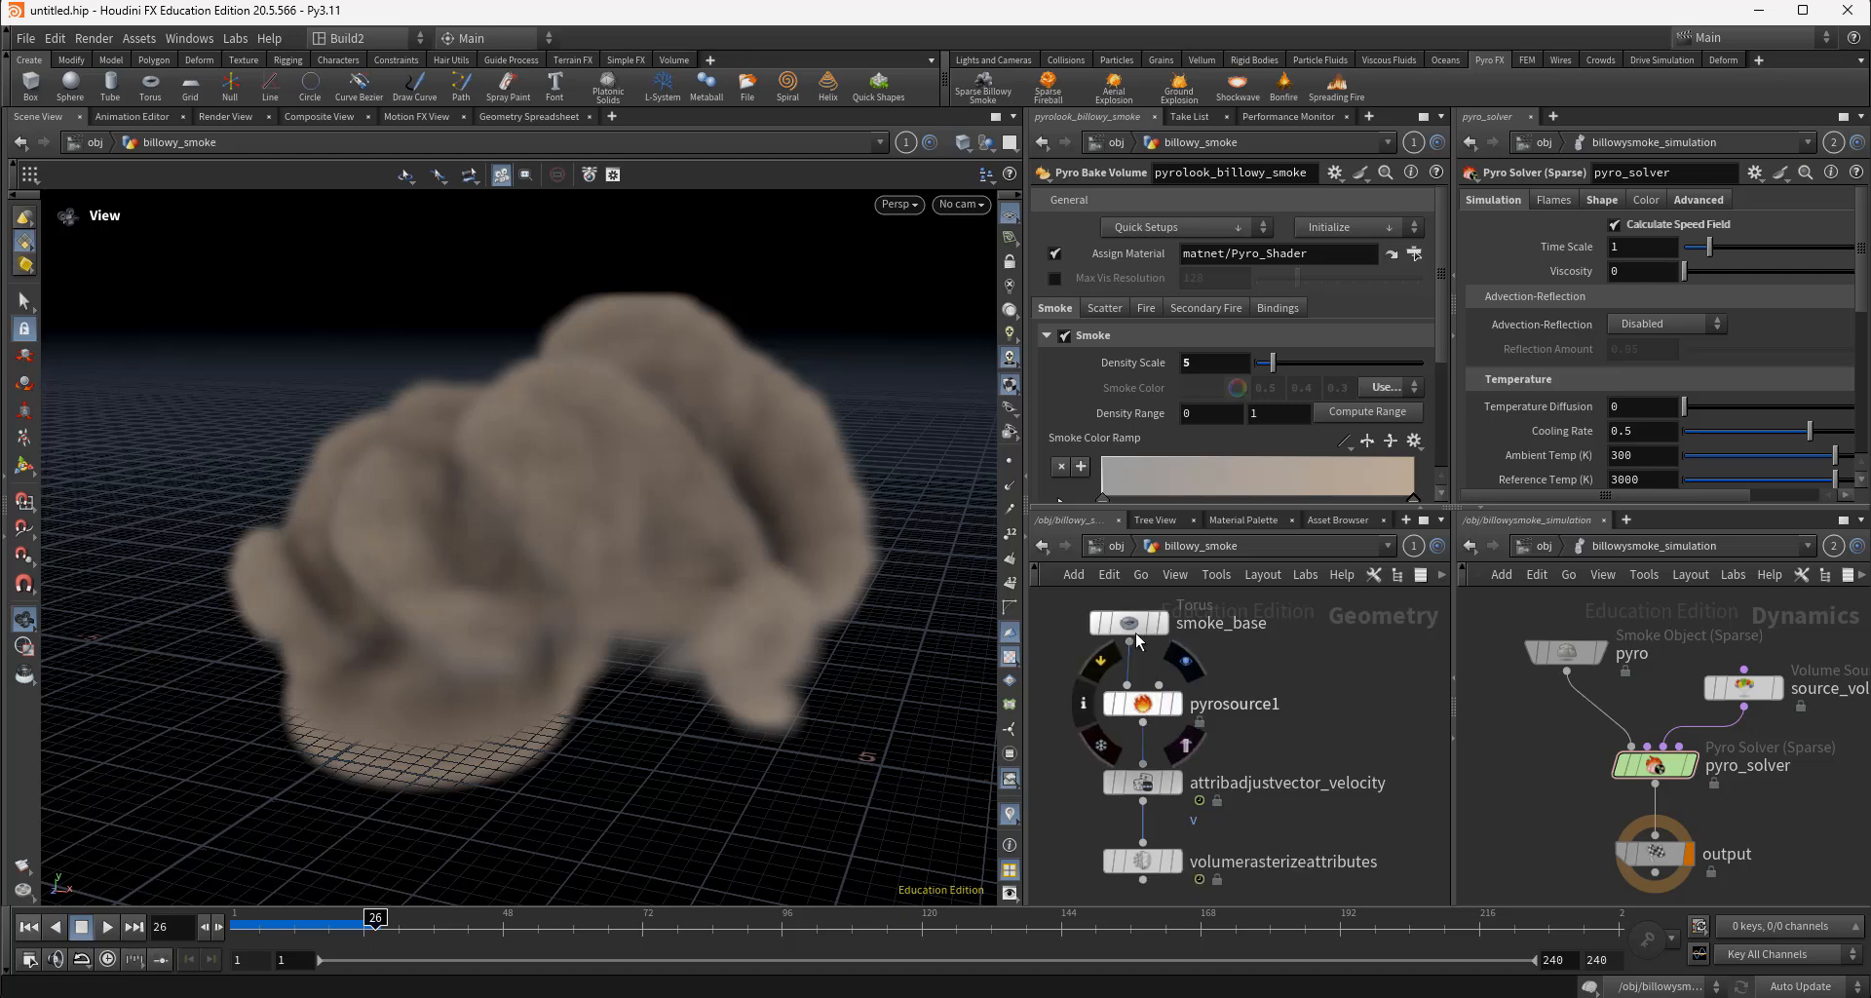
drag(1128, 624, 1123, 637)
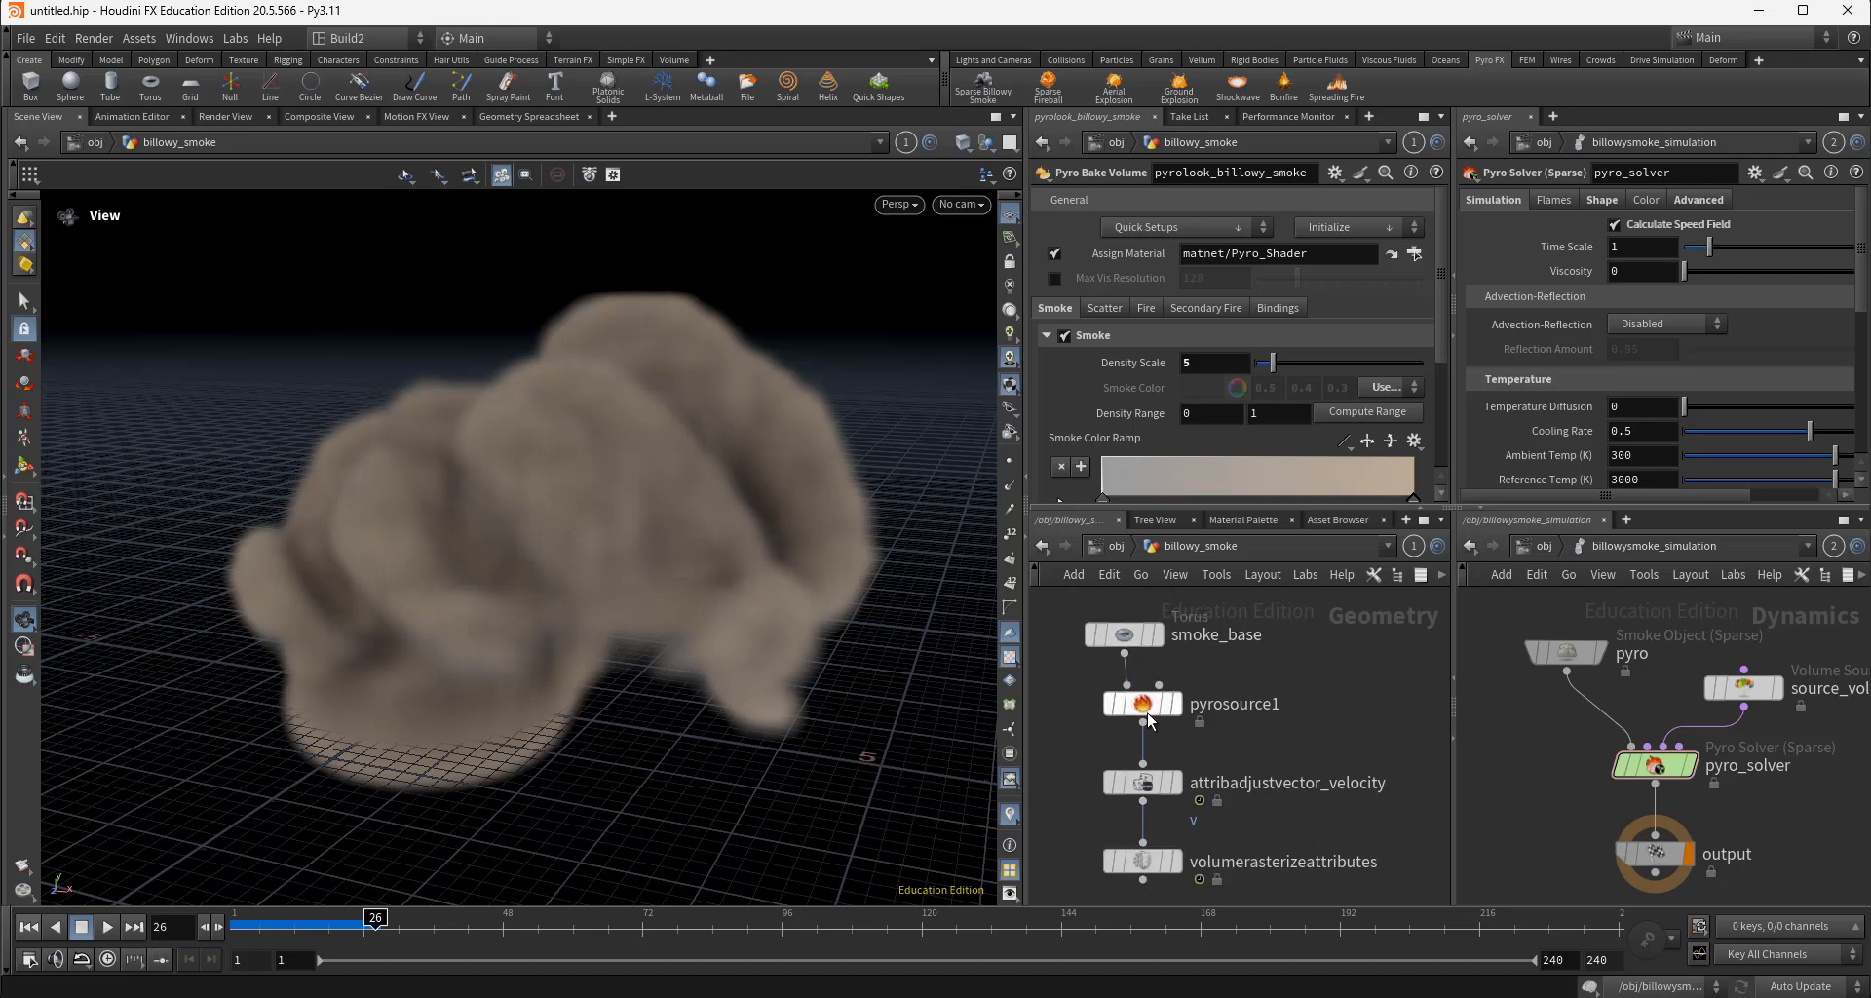
mouse_move(1261, 803)
middle_down()
mouse_move(1265, 760)
mouse_move(1256, 815)
middle_up()
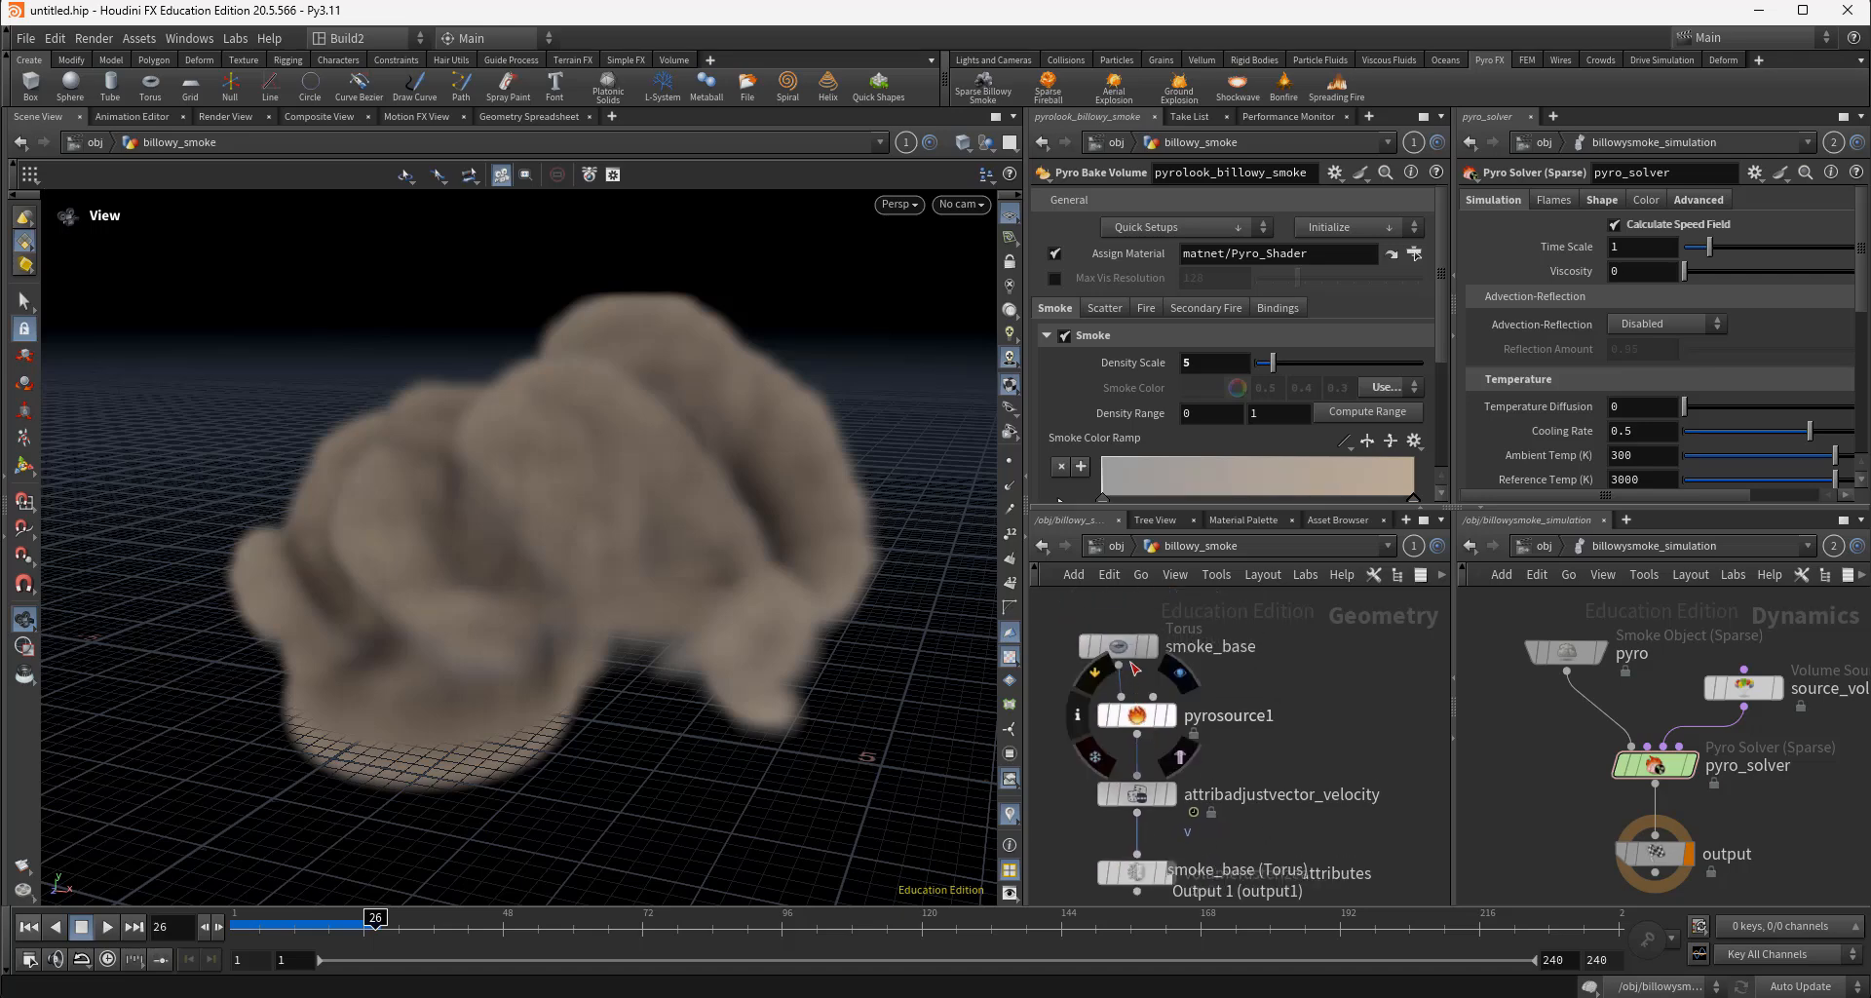
click(1119, 647)
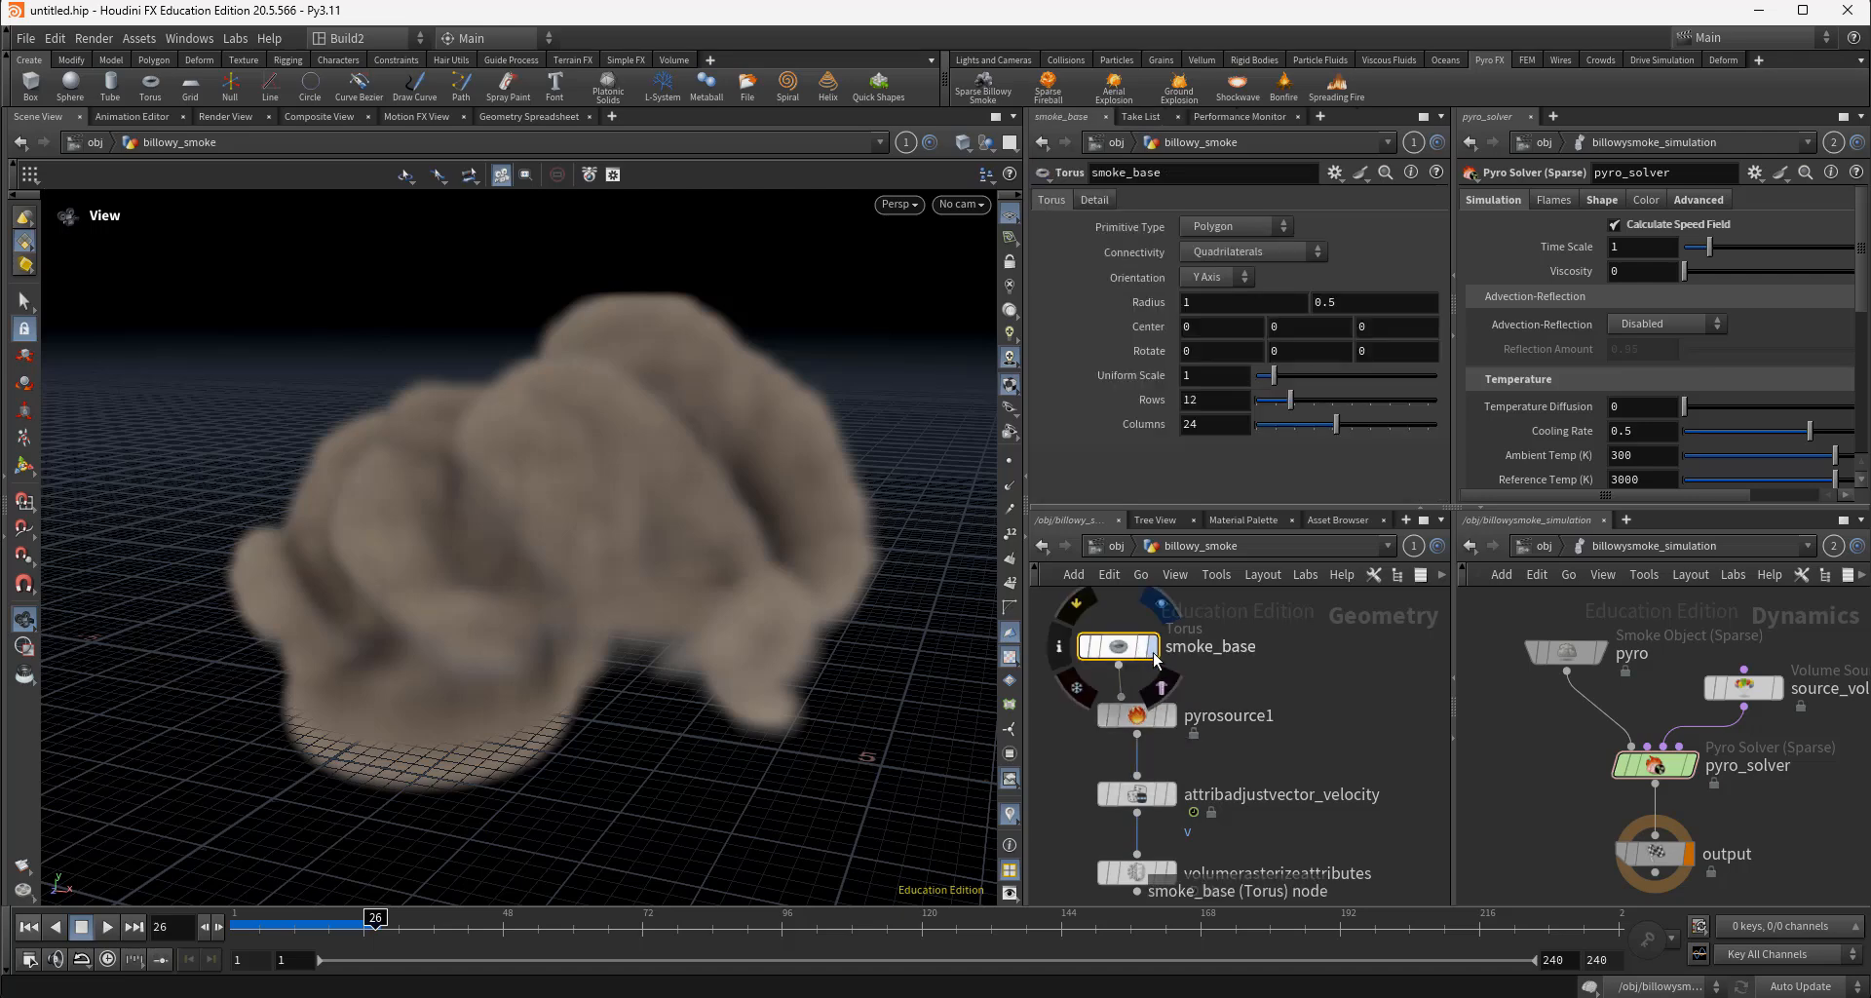
click(1155, 653)
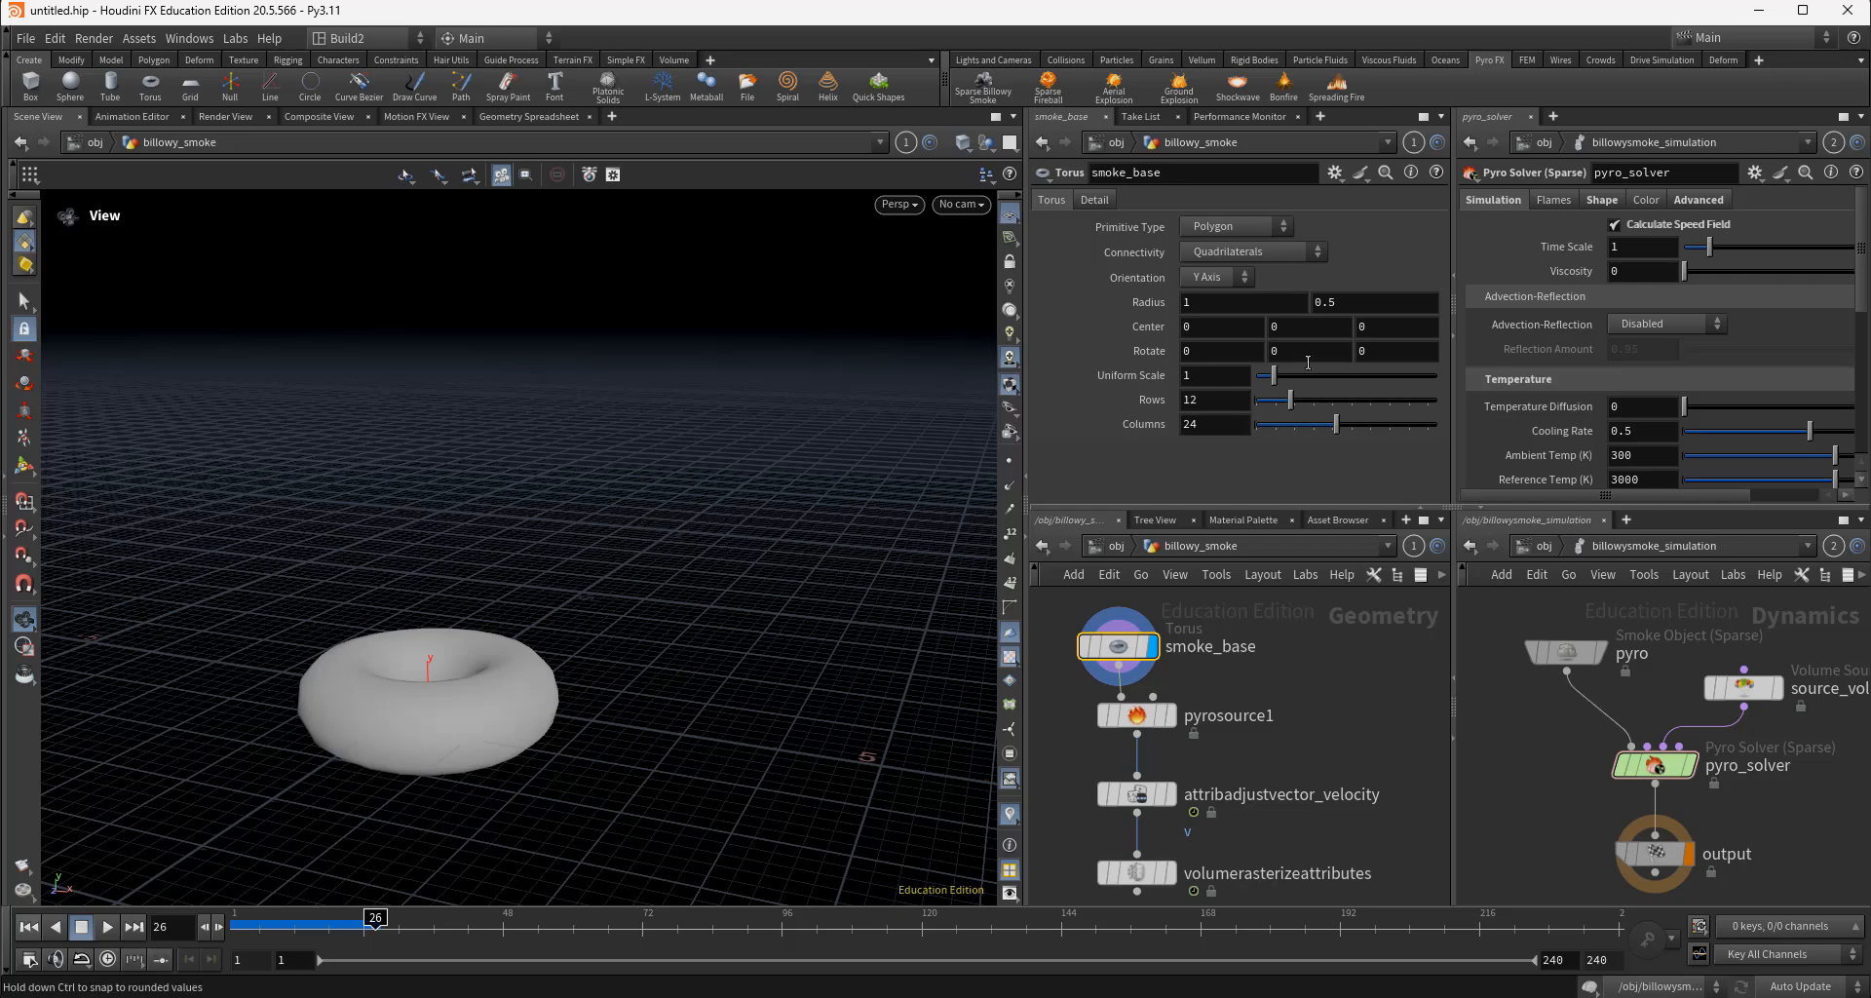
Set the second radius value of the smoke_base torus to 0.1
click(1345, 298)
text(0.1)
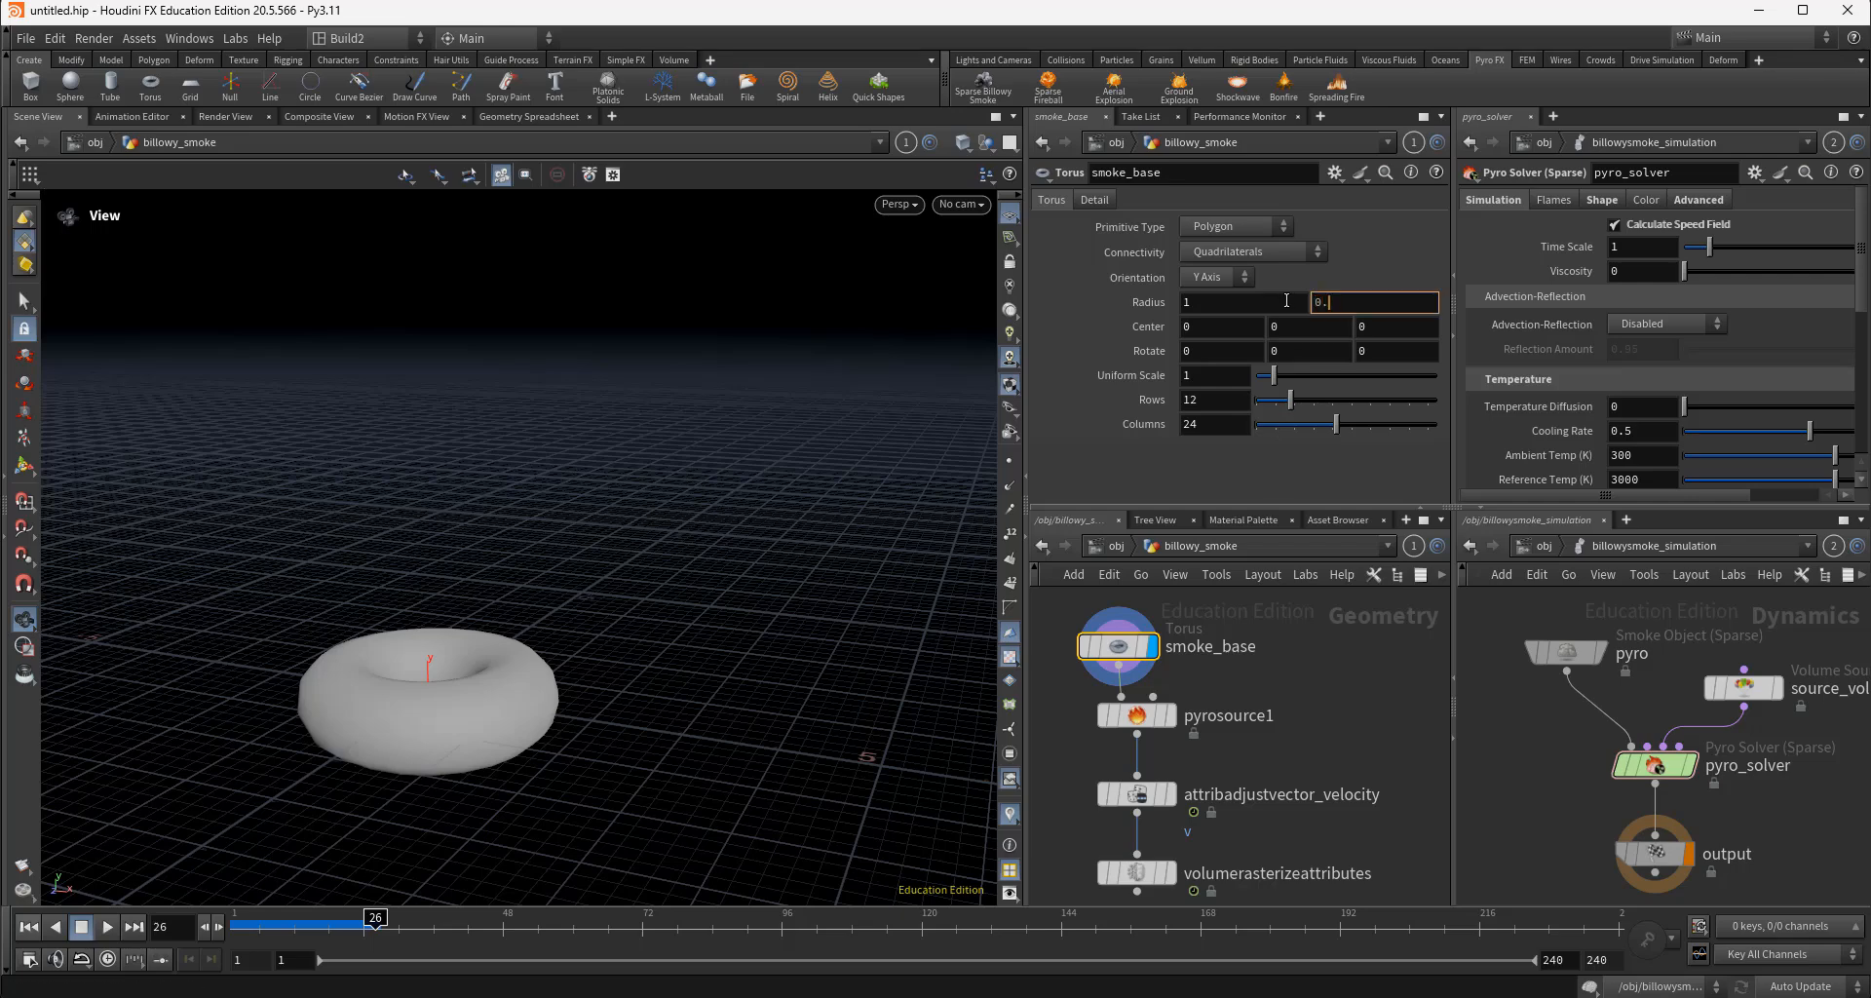
key(Return)
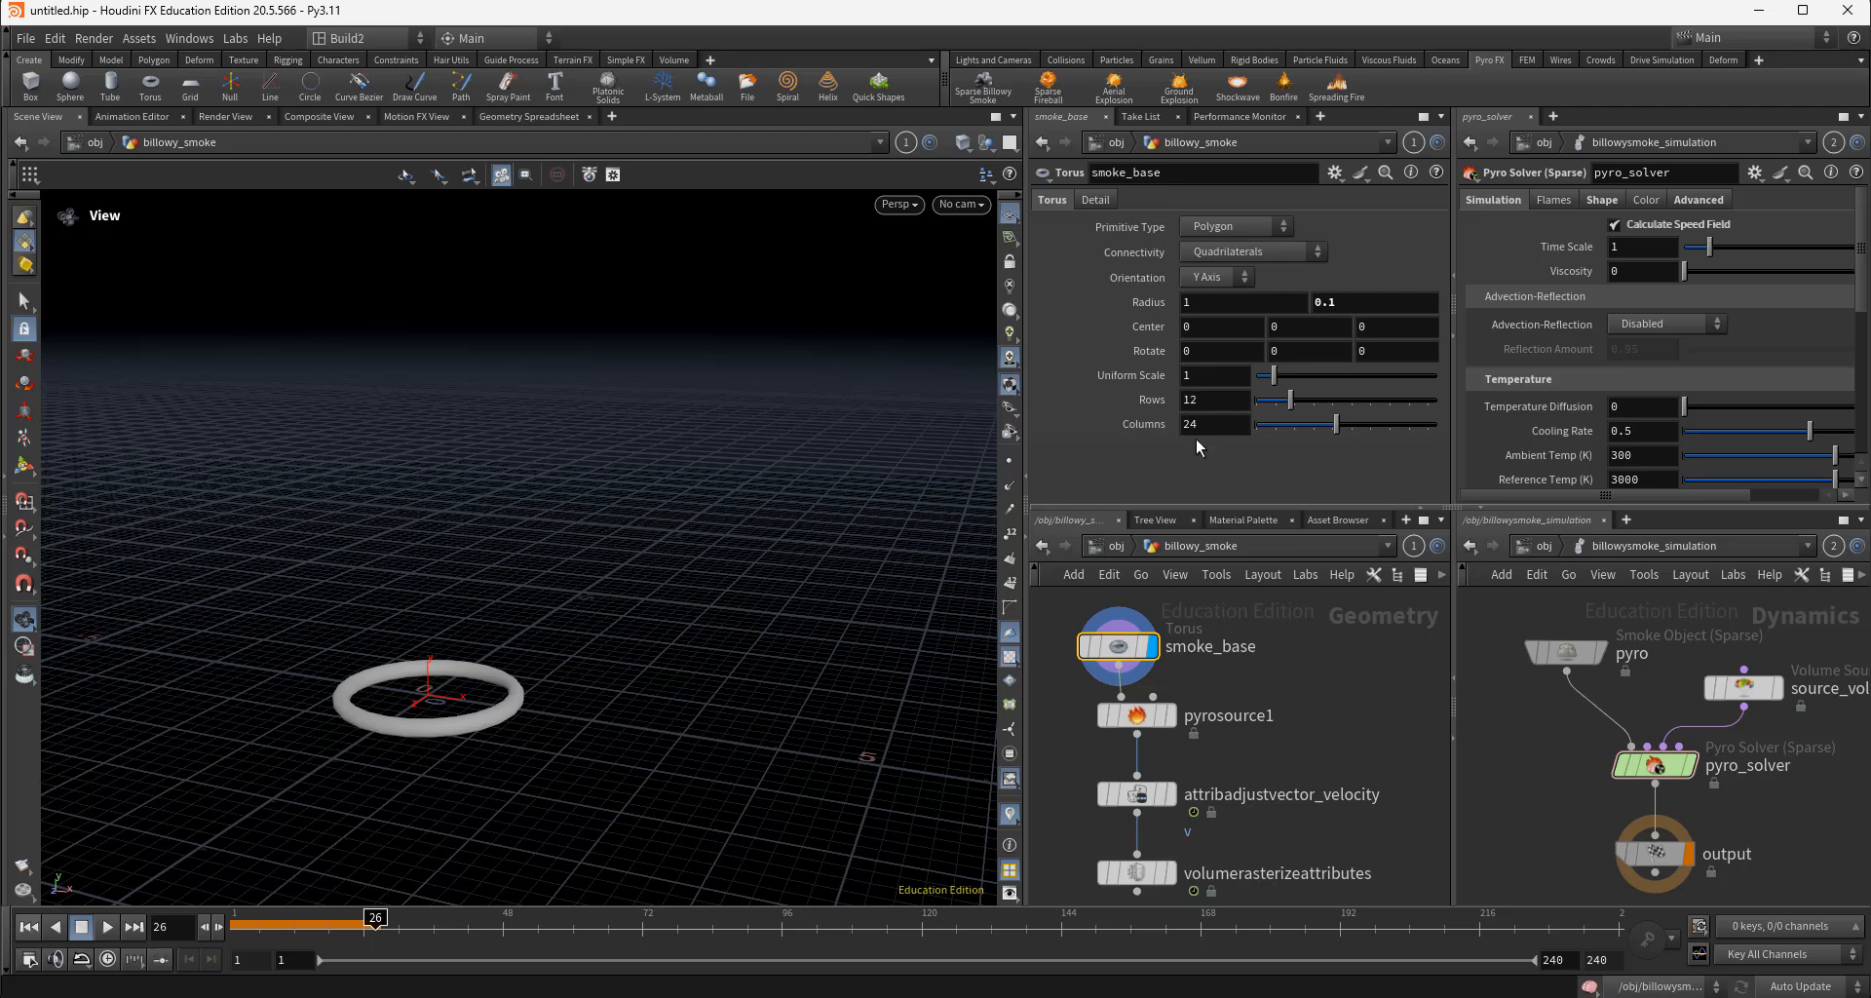
Show the torus as wireframe, and set its rows to 18 and its columns to 150
drag(1336, 426, 1466, 425)
key(w)
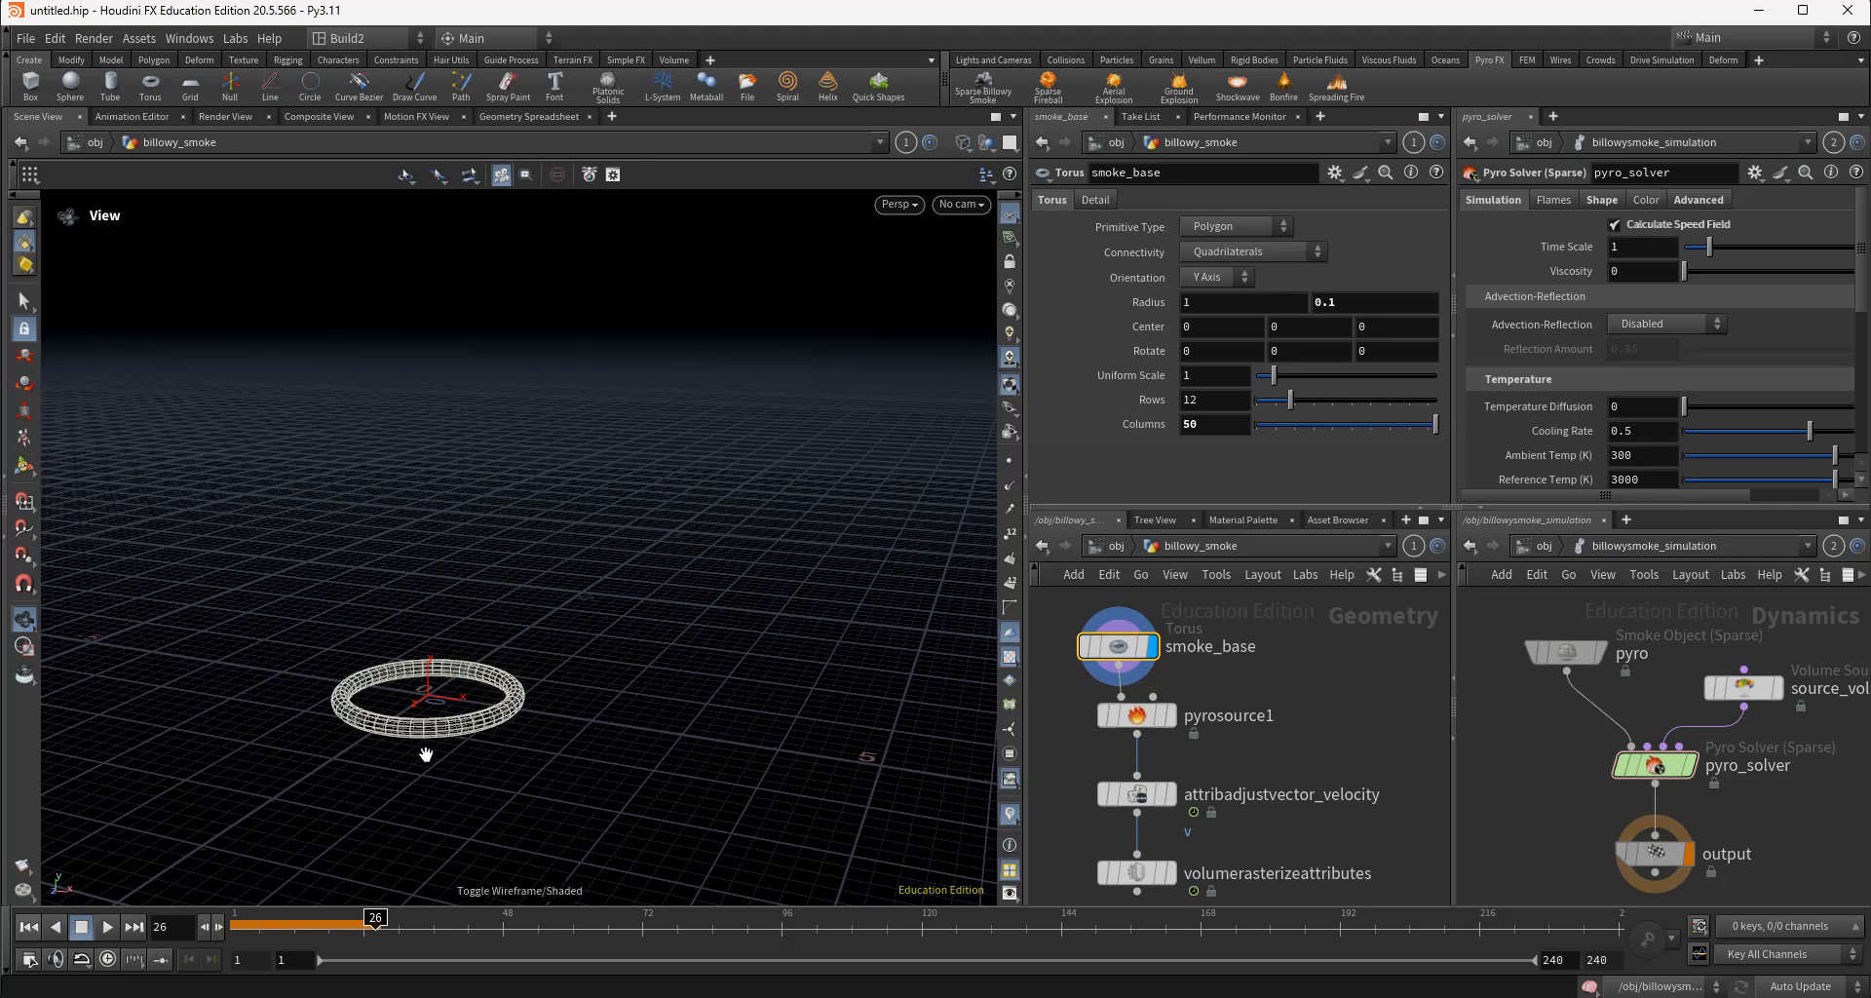
scroll(424, 738, up, 5)
scroll(391, 729, up, 5)
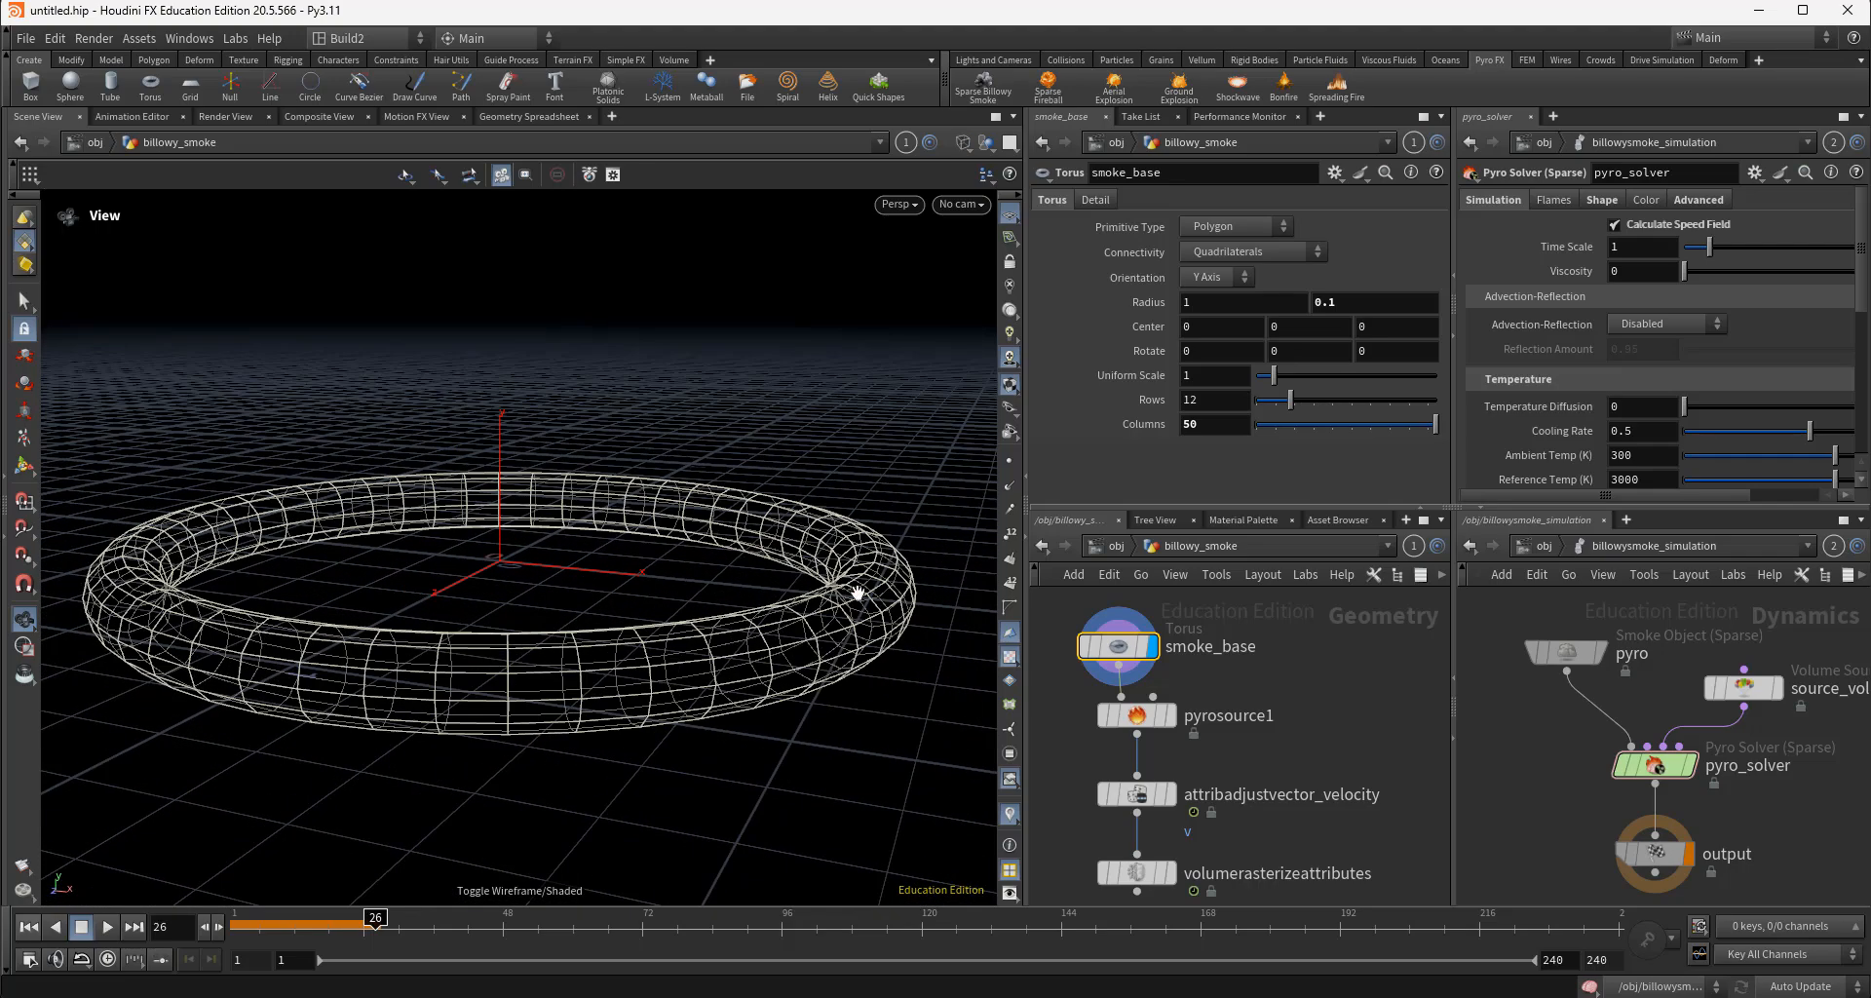
mouse_move(1289, 401)
mouse_down()
mouse_move(1335, 409)
mouse_move(1315, 409)
mouse_up()
click(1192, 425)
text(150)
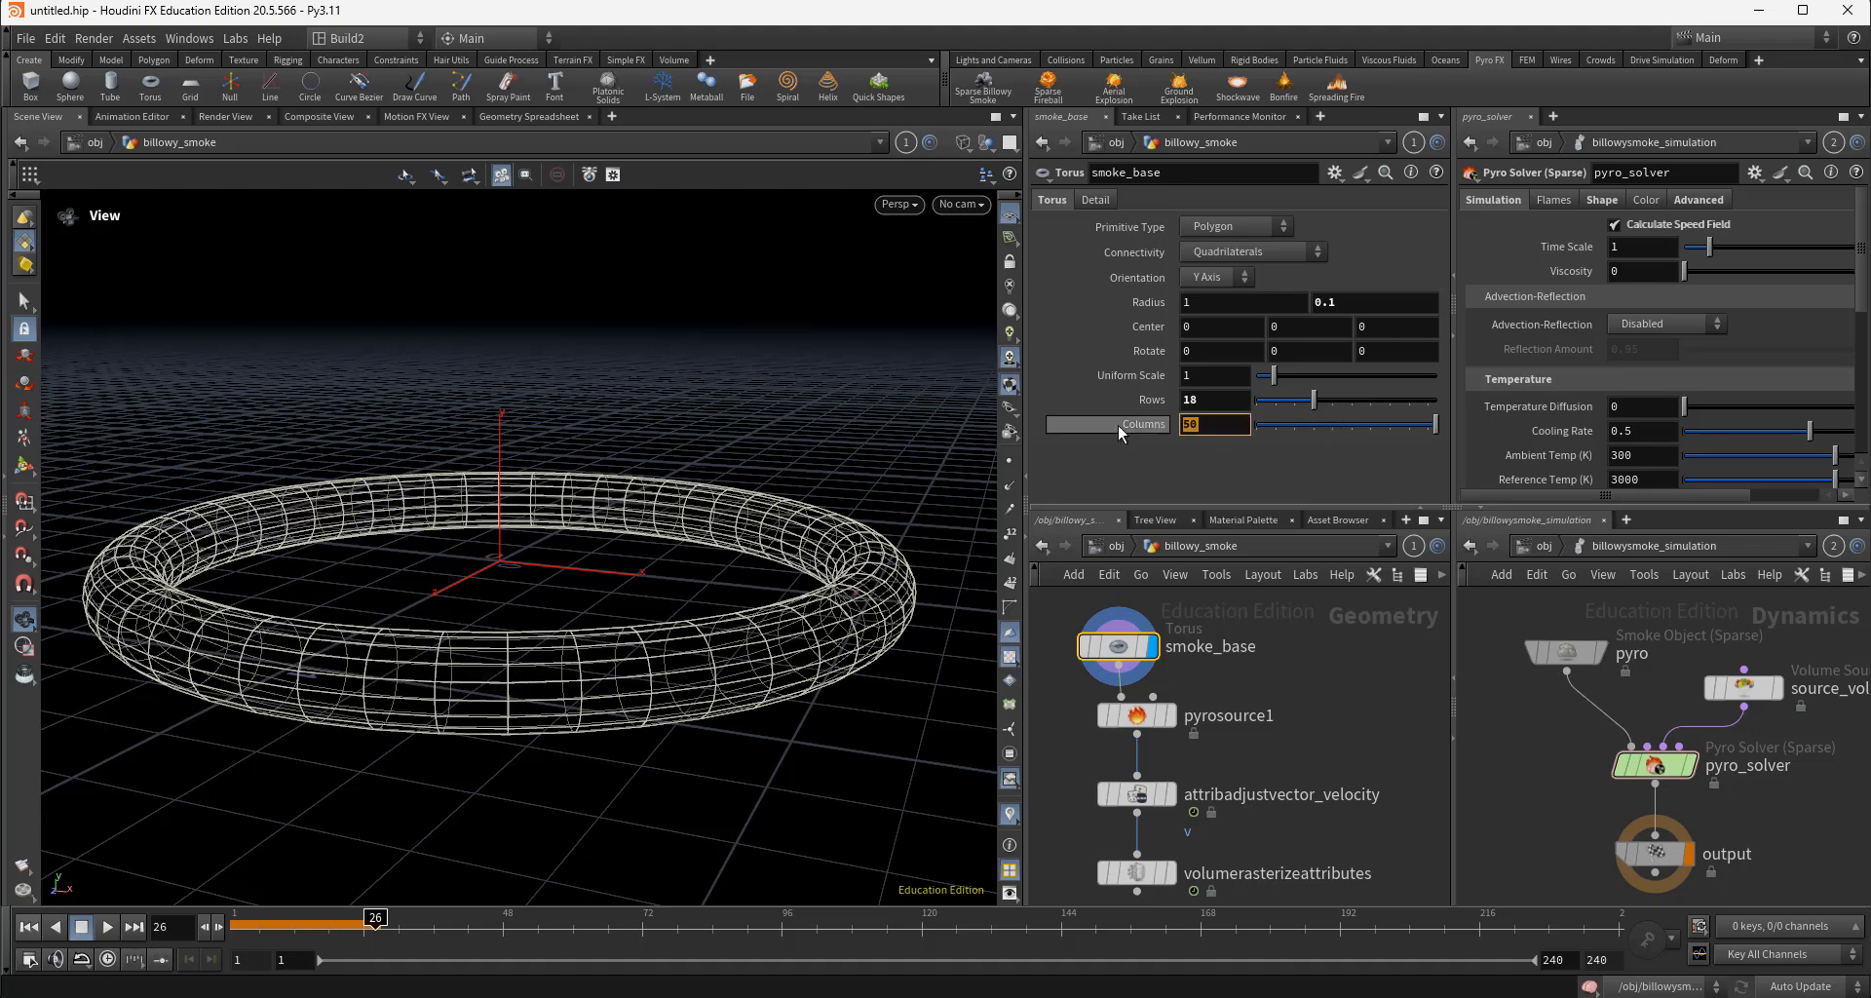
key(Return)
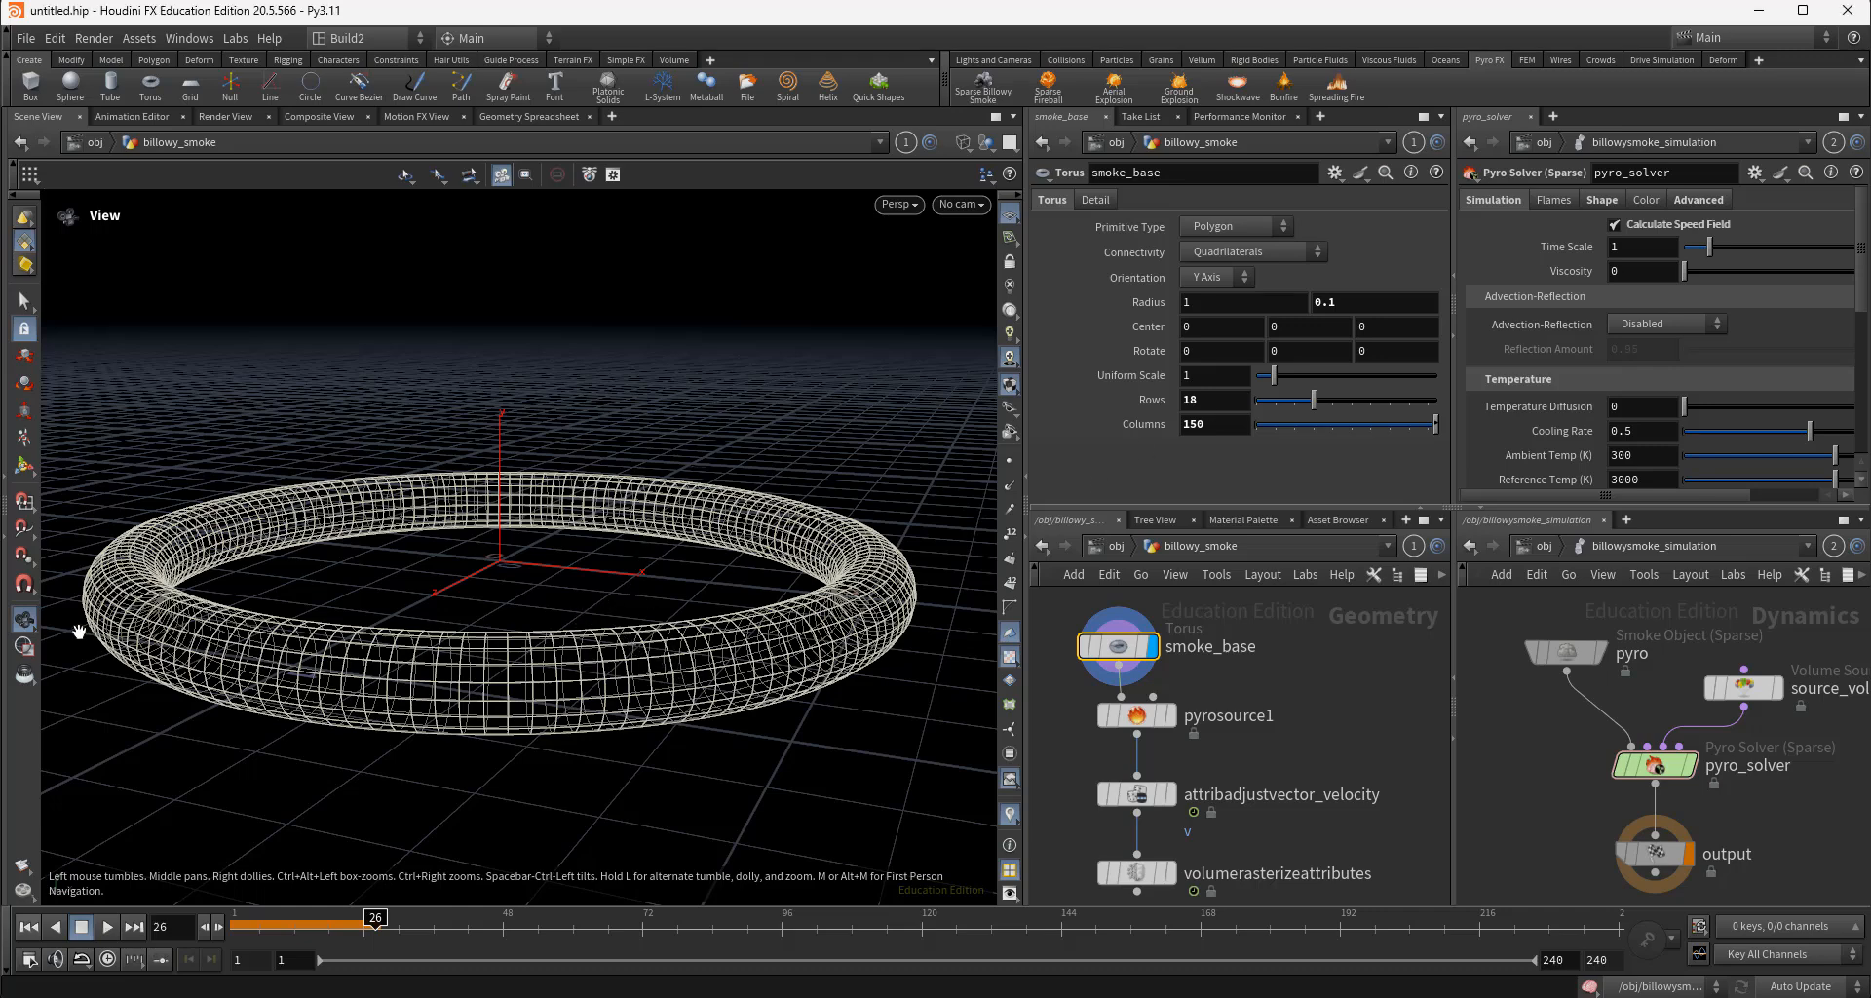
Move smoke_base up and insert a Transform node between it and pyrosource1
middle_drag(1287, 698, 1364, 776)
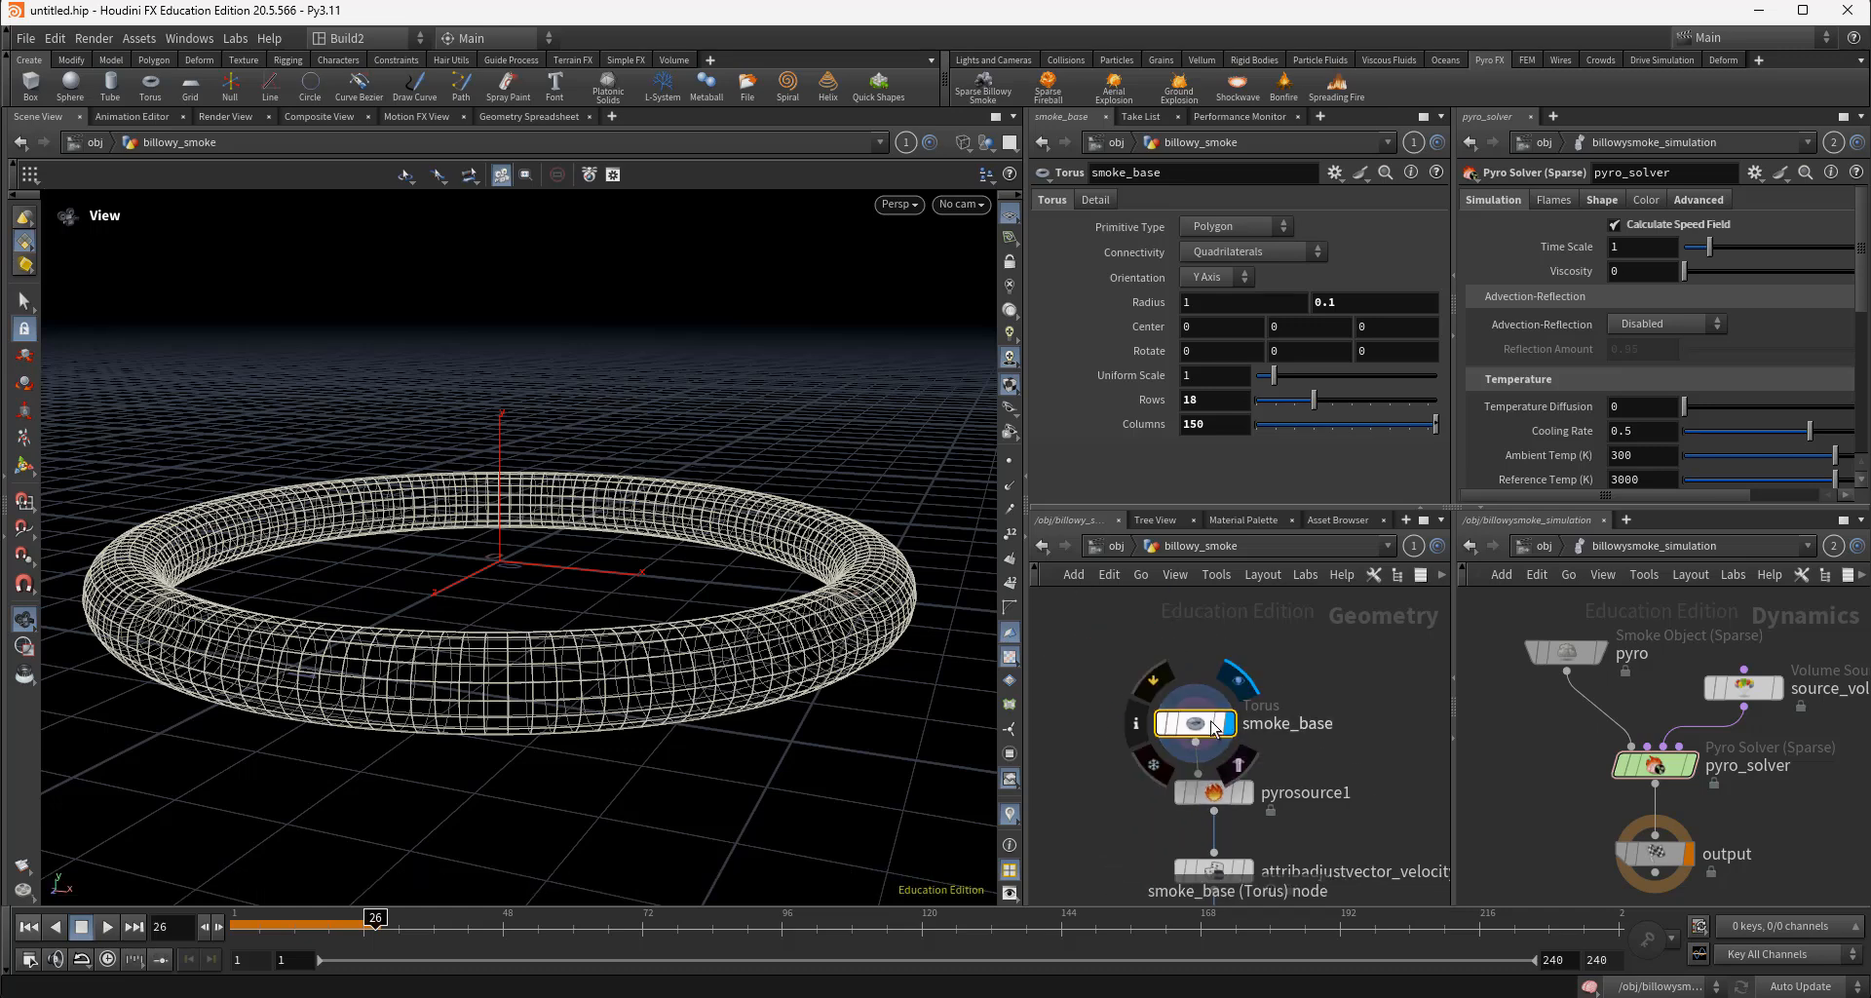
mouse_move(1206, 727)
mouse_down()
mouse_move(1225, 653)
mouse_move(1205, 655)
mouse_move(1224, 721)
mouse_up()
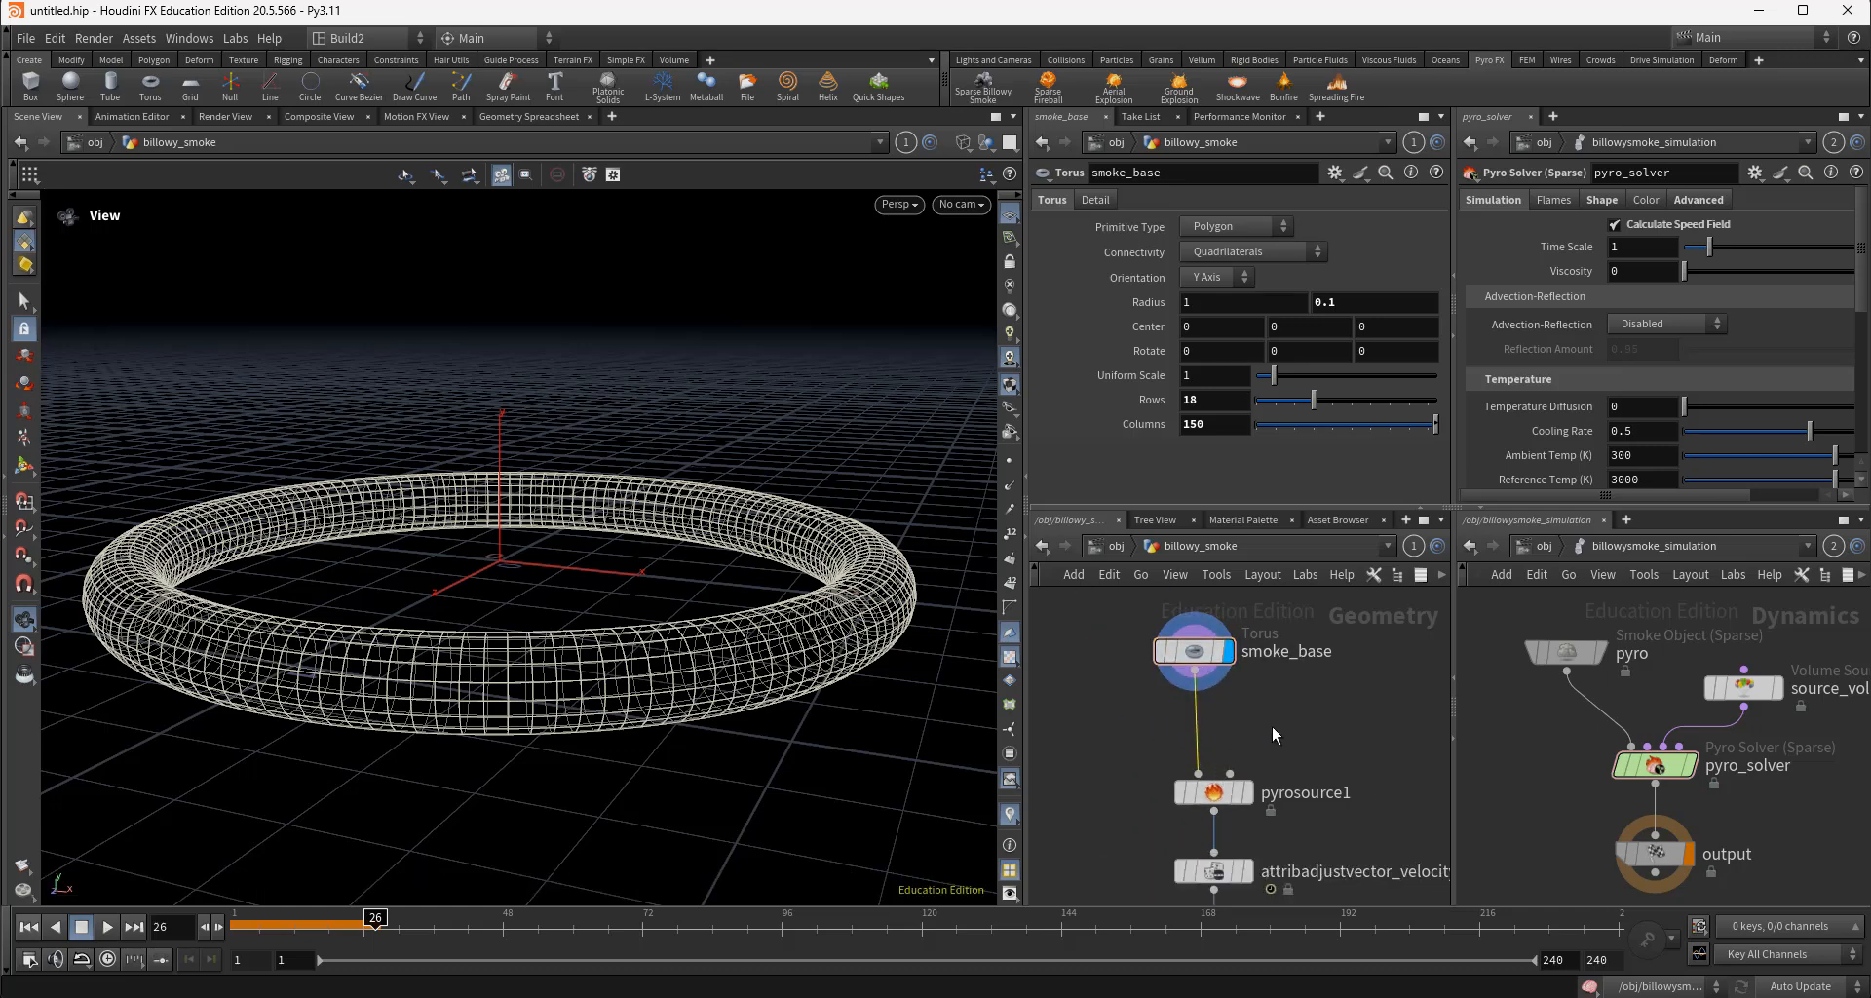
key(Tab)
text(tra)
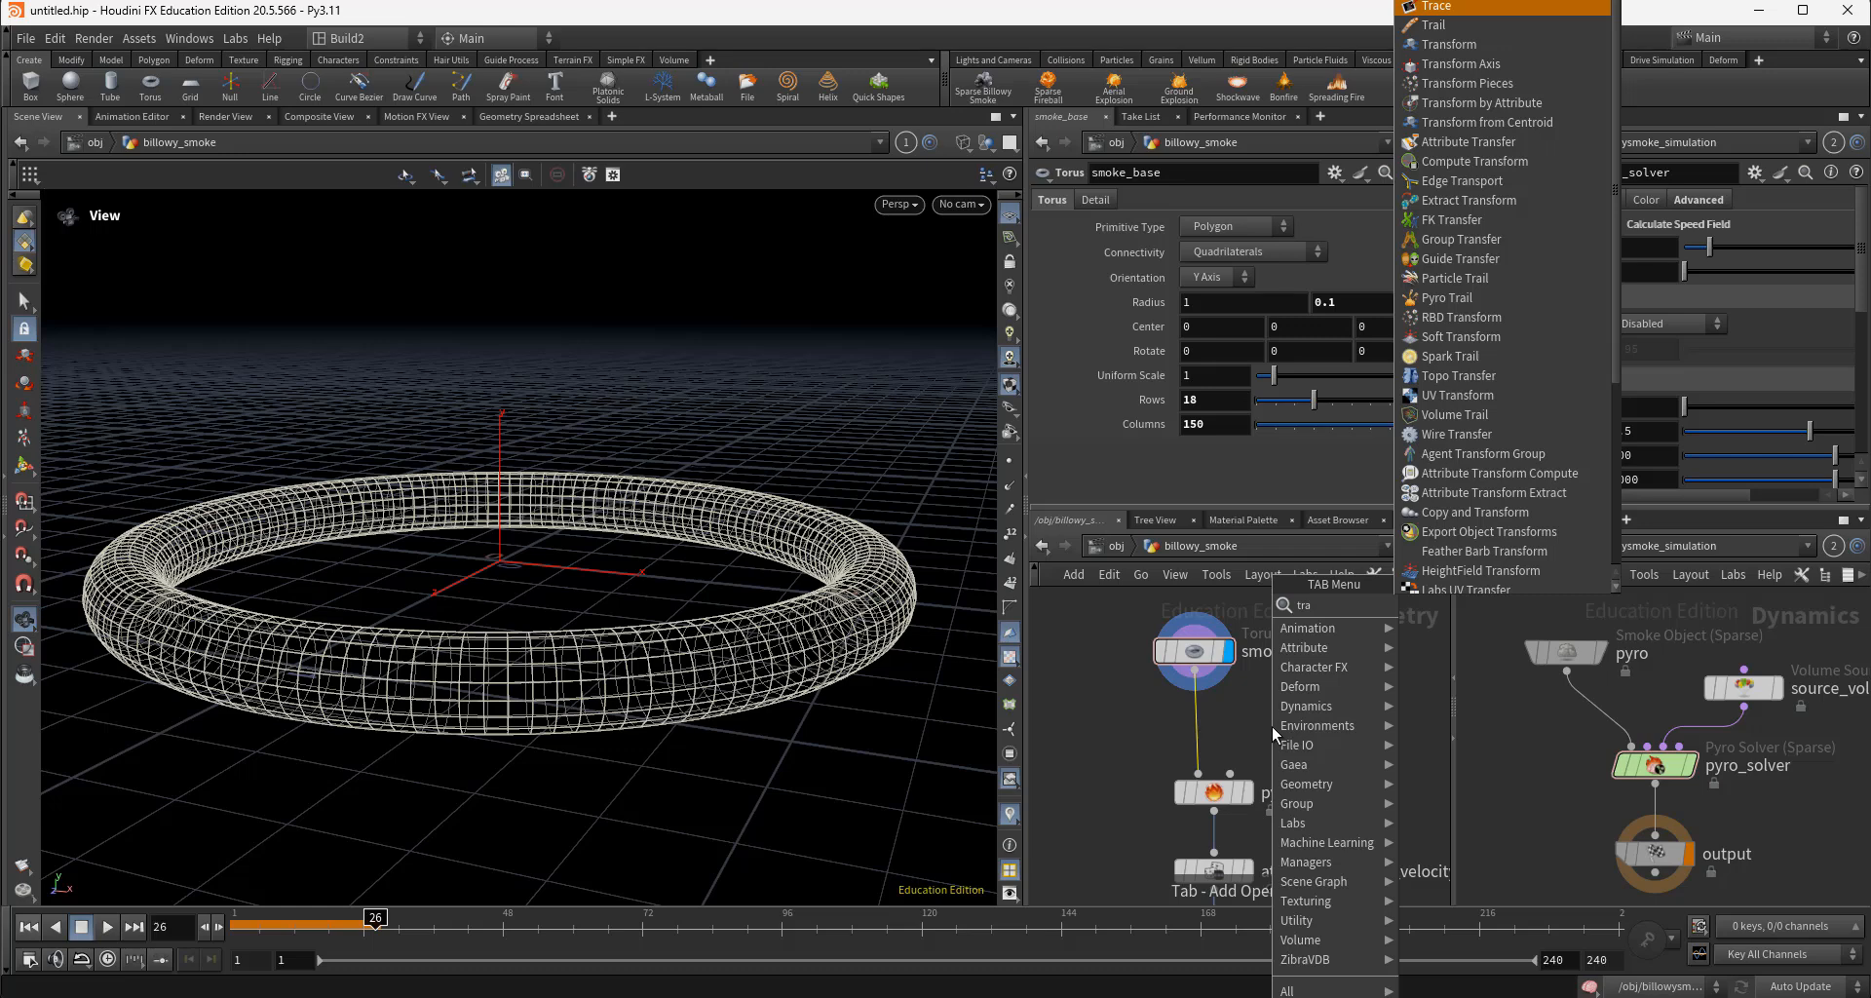
text(n)
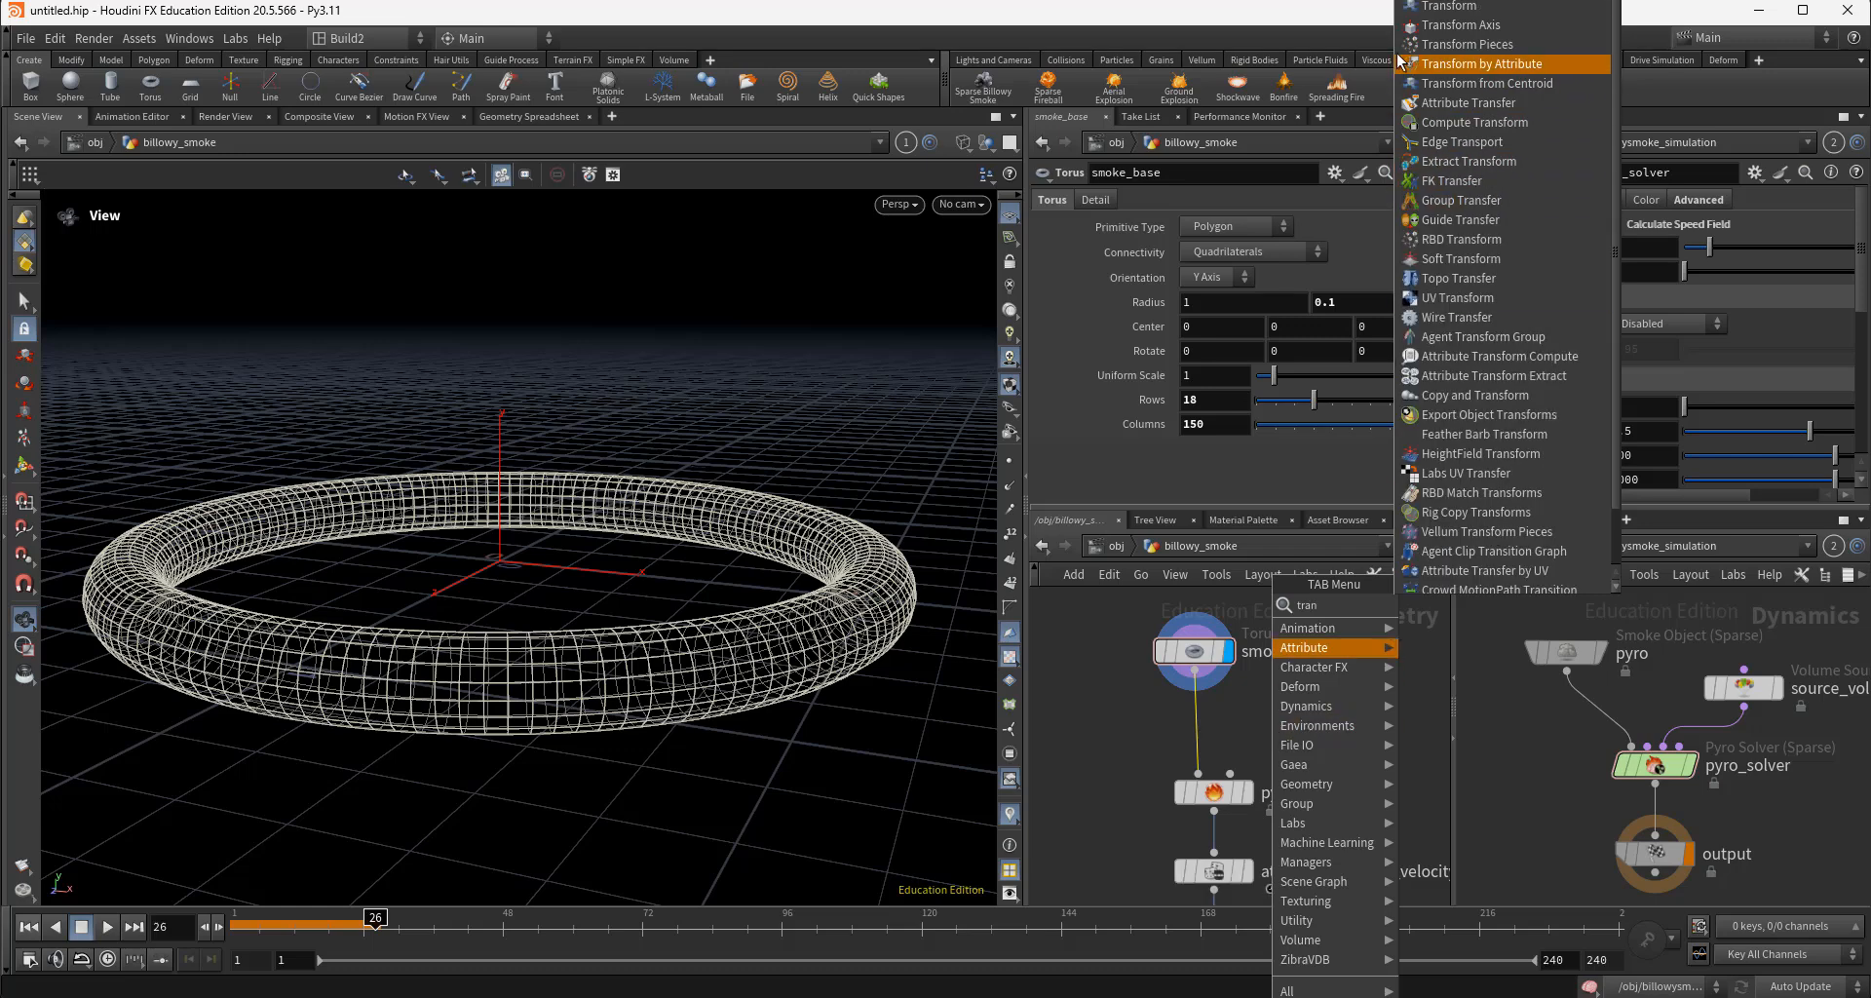
click(1433, 7)
click(1190, 729)
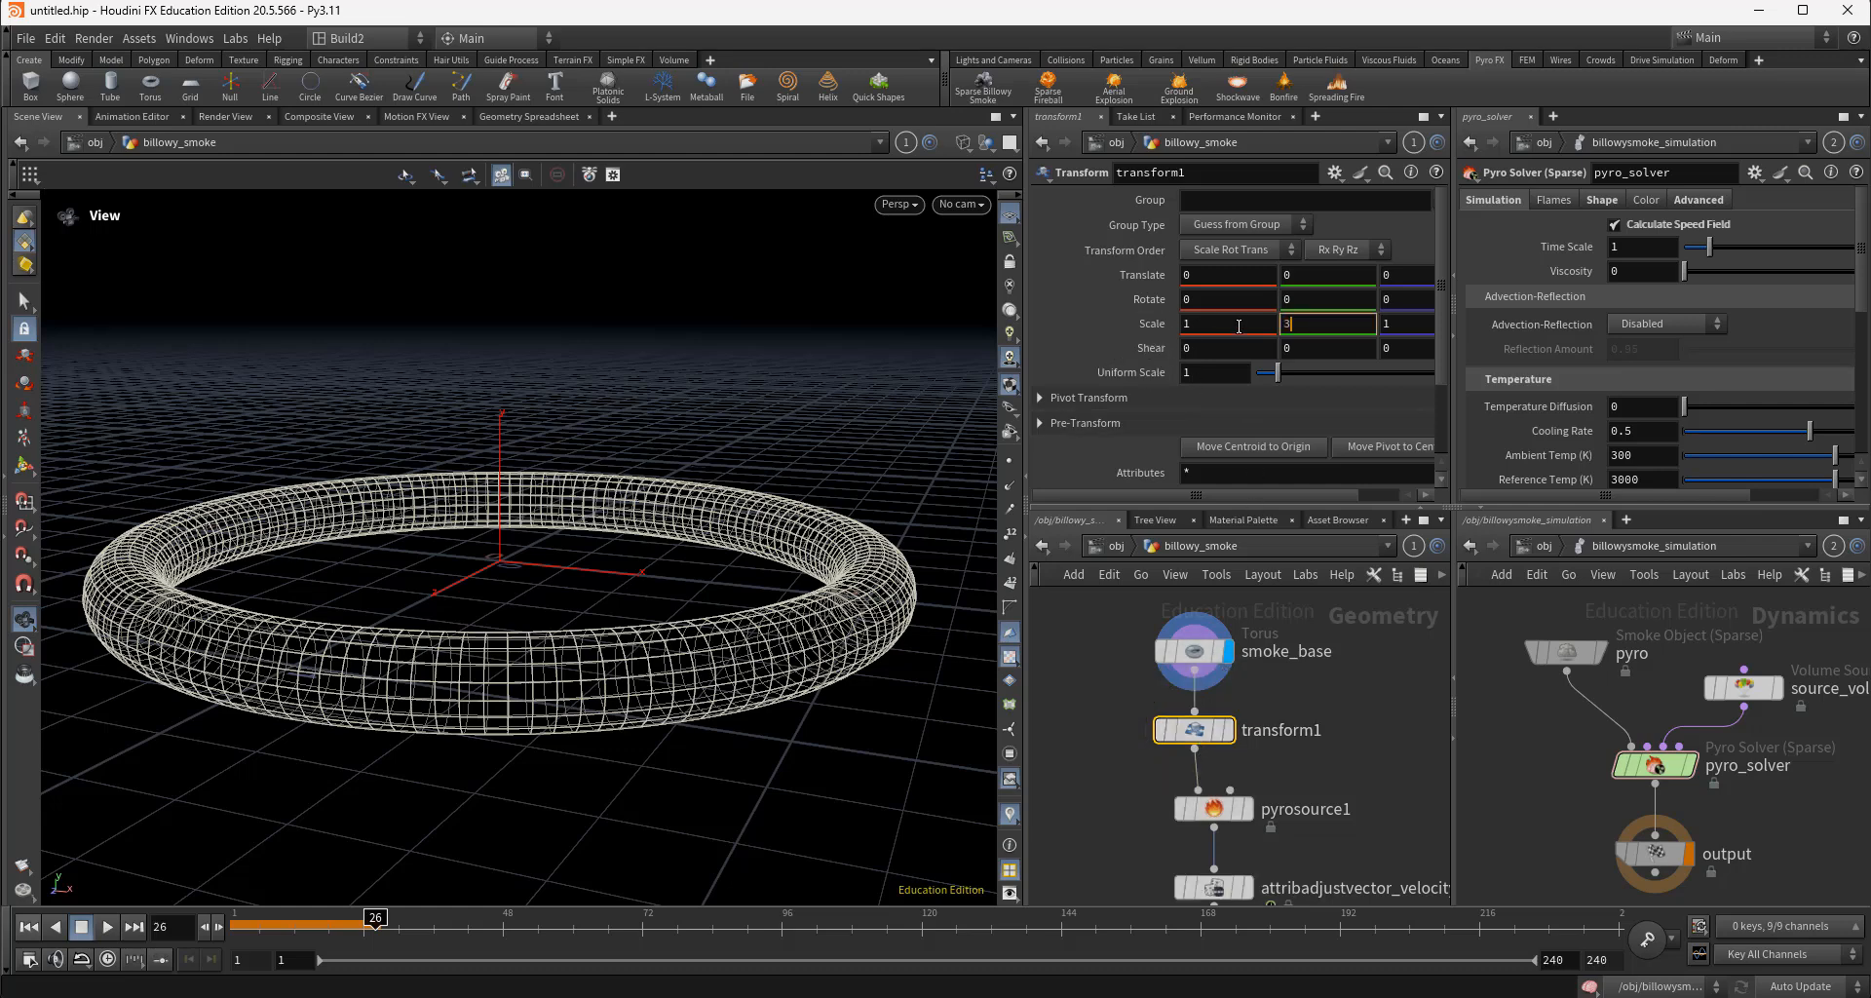
Display transform1 and stretch the torus vertically, trying a Y scale of 3 before setting it to 2
key(Return)
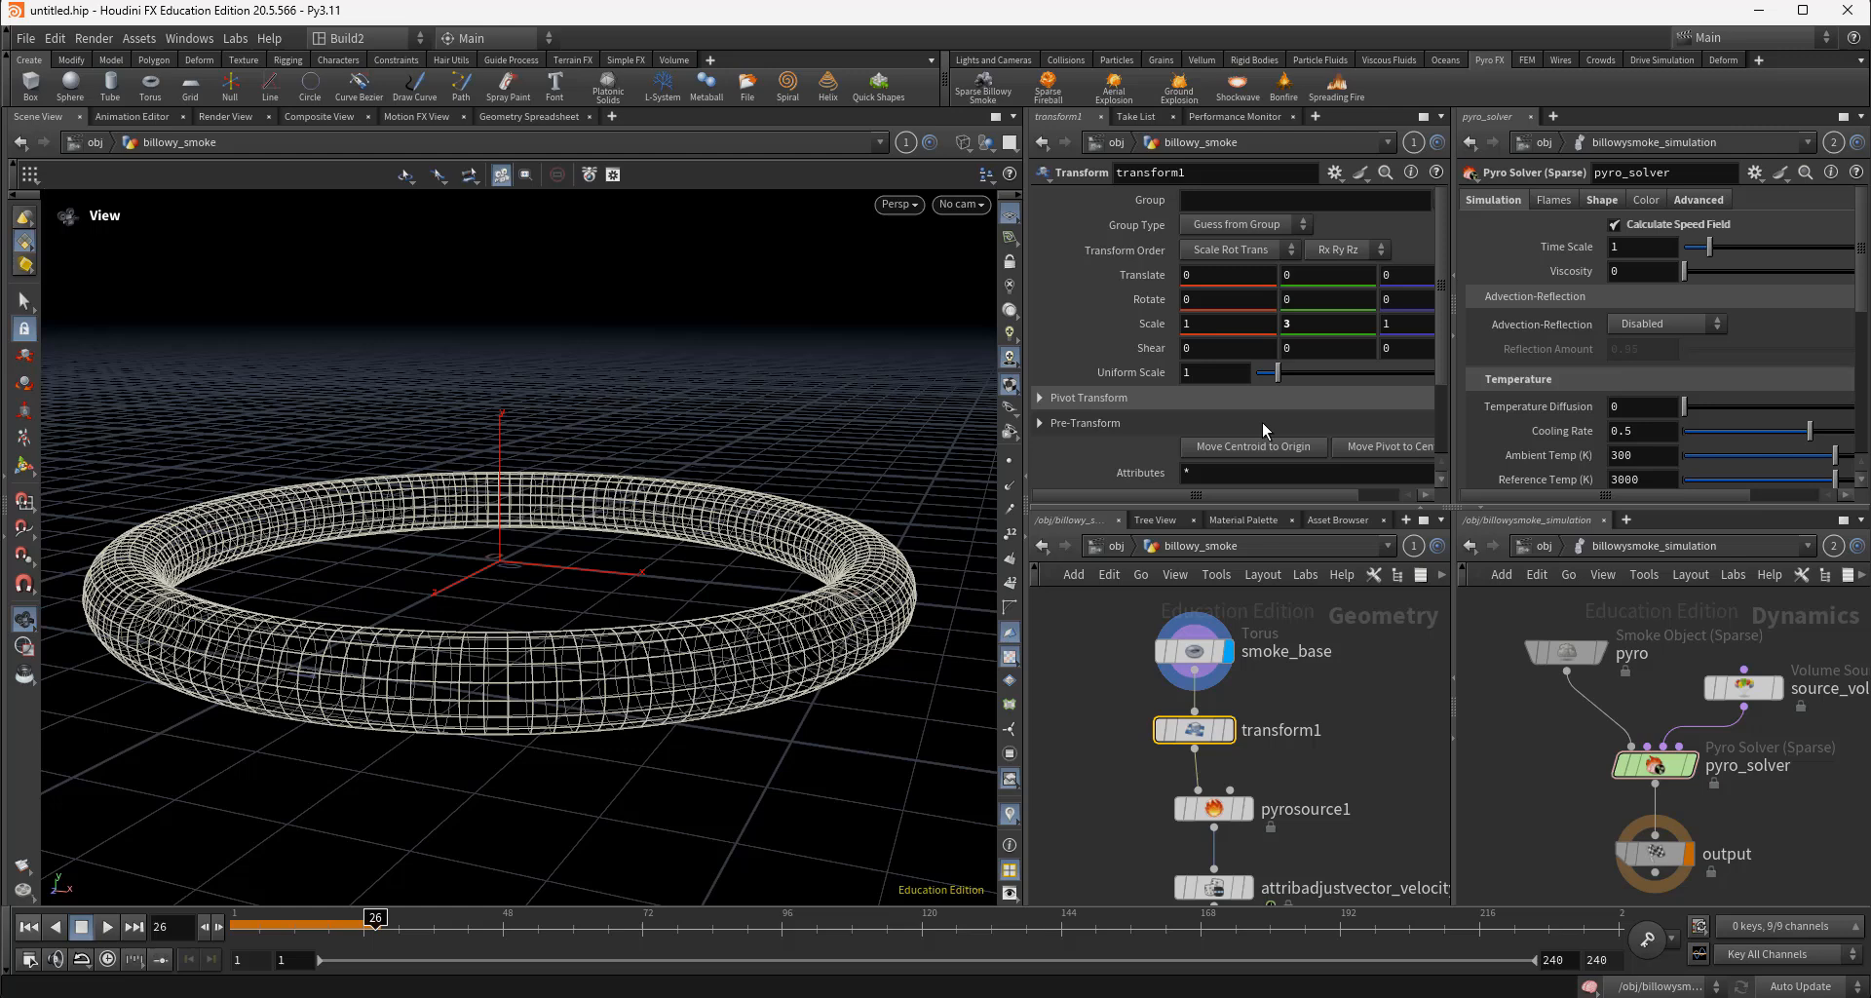
click(1229, 730)
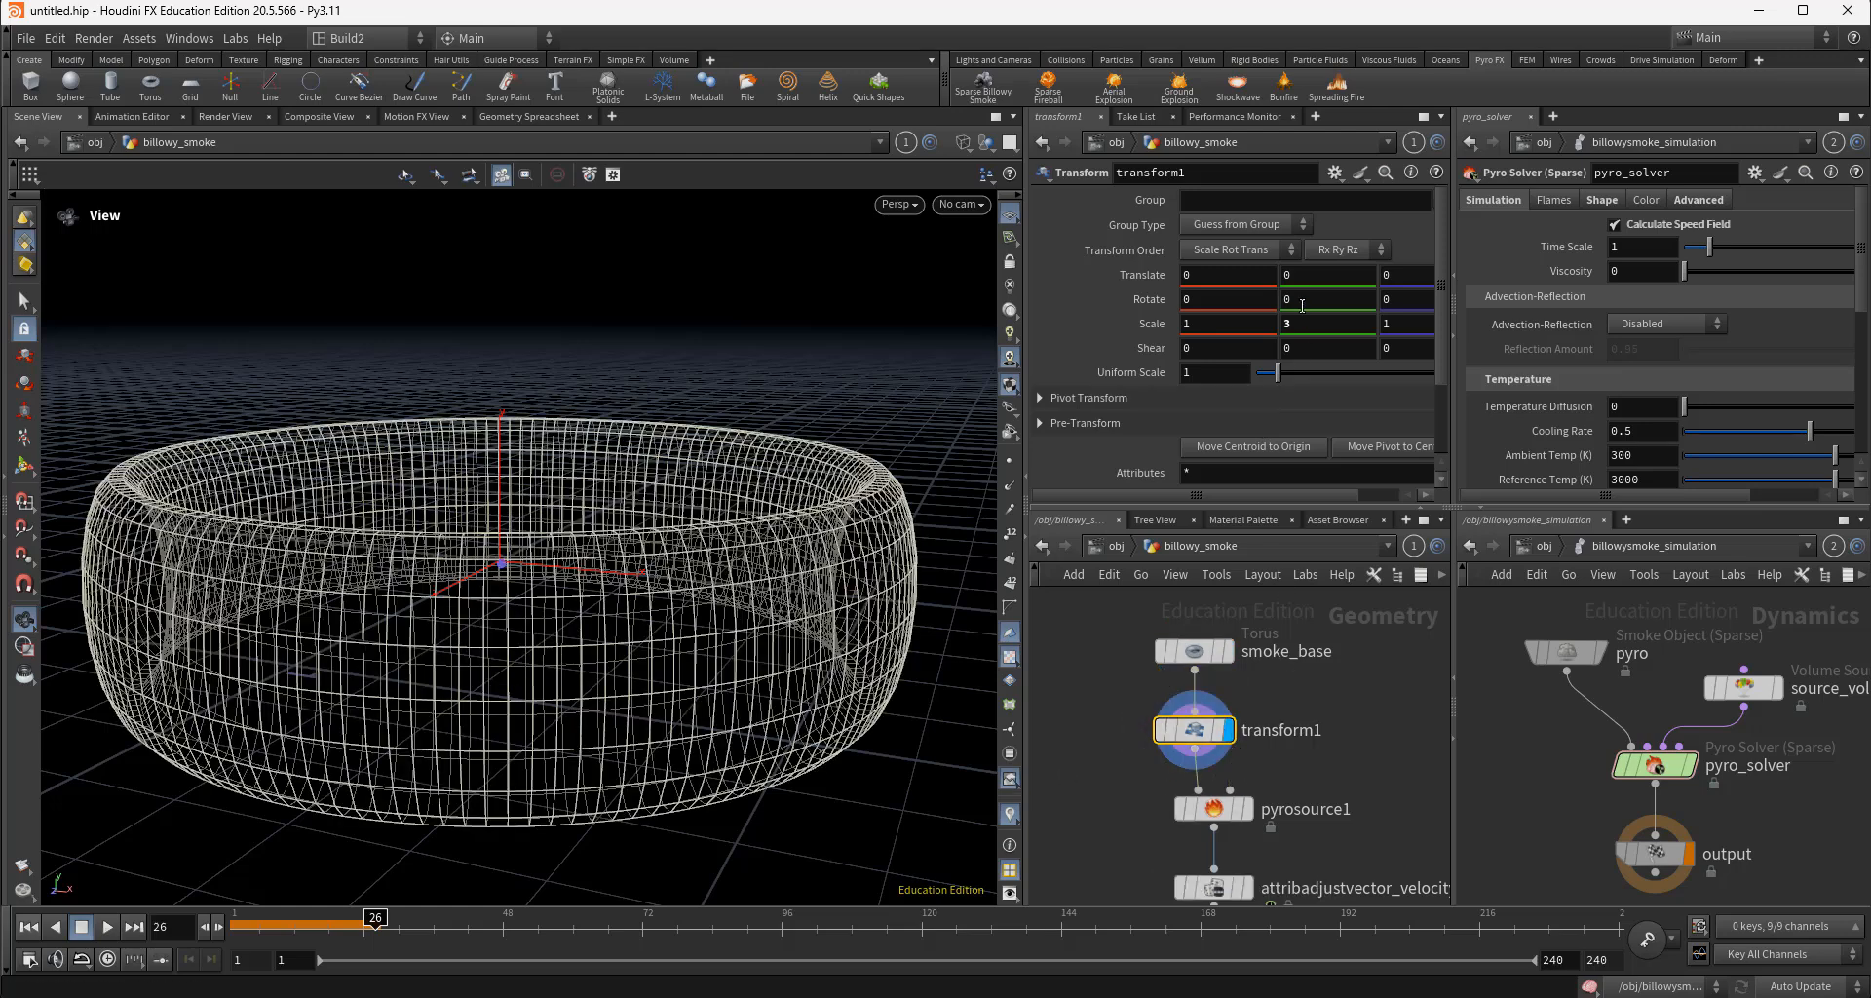
key(BackSpace)
text(2)
key(Return)
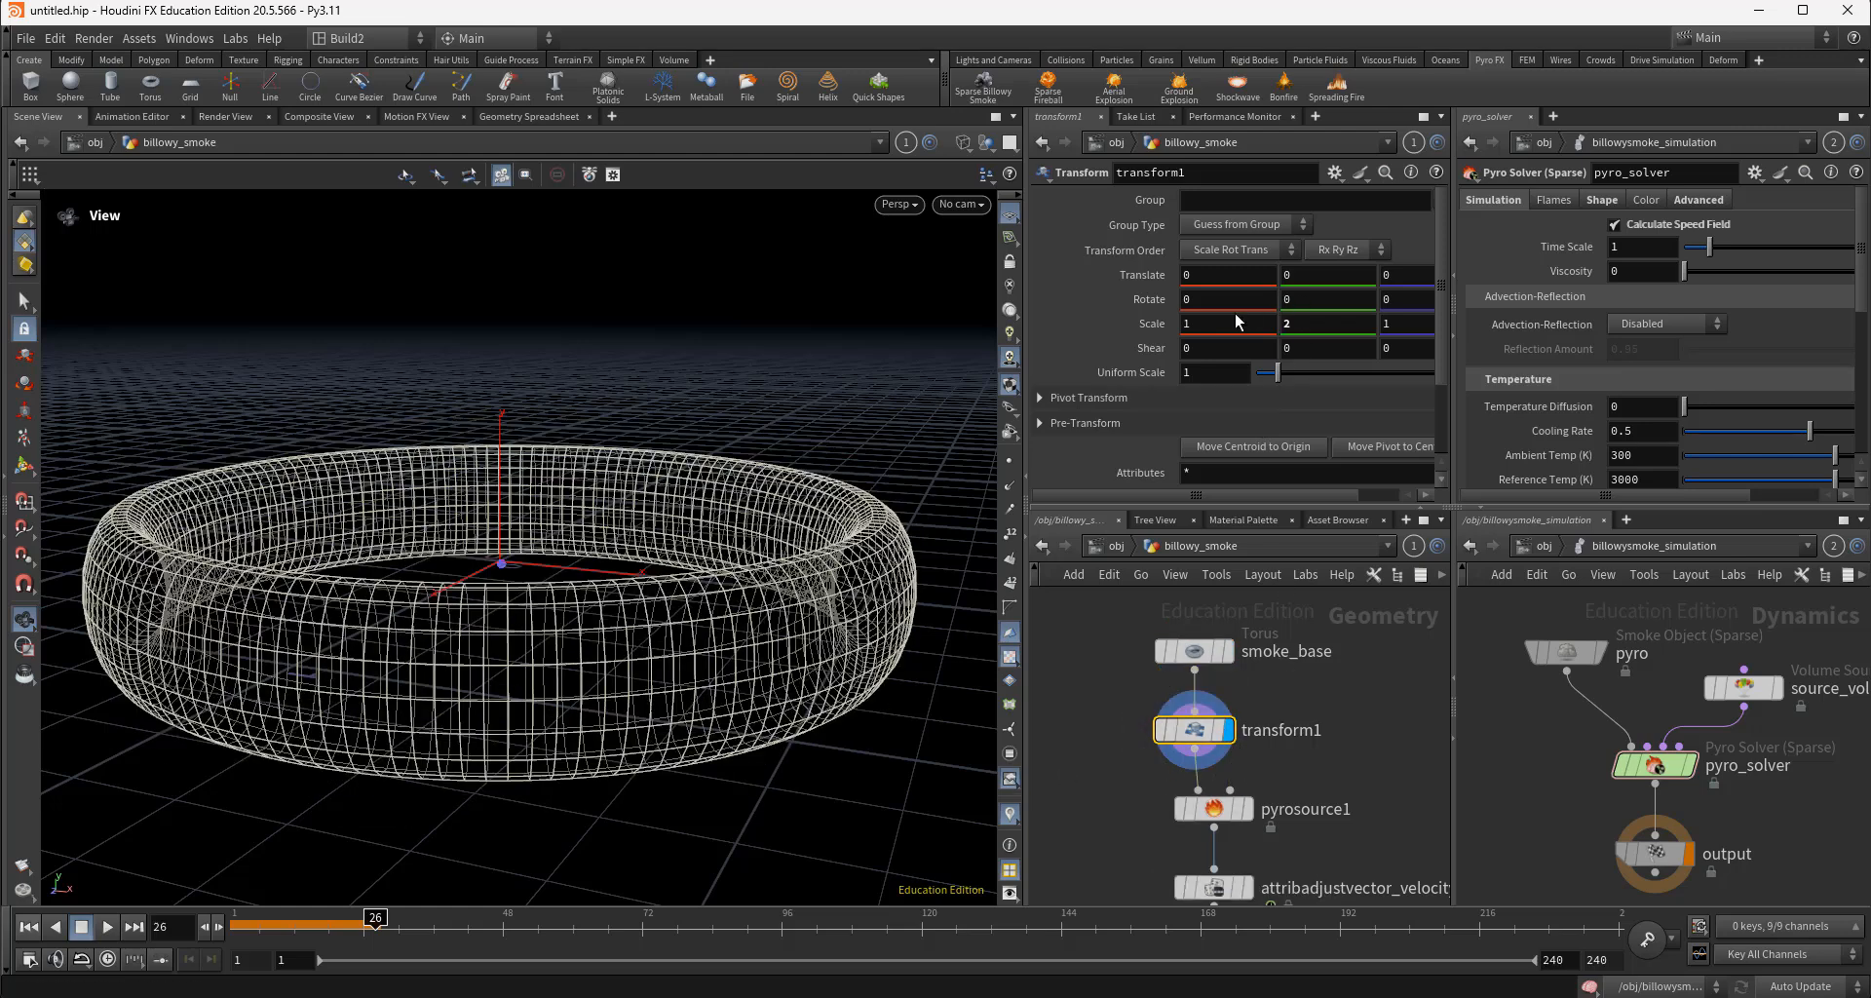
Move pyrosource1 into view below transform1 and display its output in the viewport
mouse_move(315, 573)
mouse_down()
mouse_move(359, 618)
mouse_move(318, 656)
mouse_move(356, 715)
mouse_move(348, 583)
mouse_up()
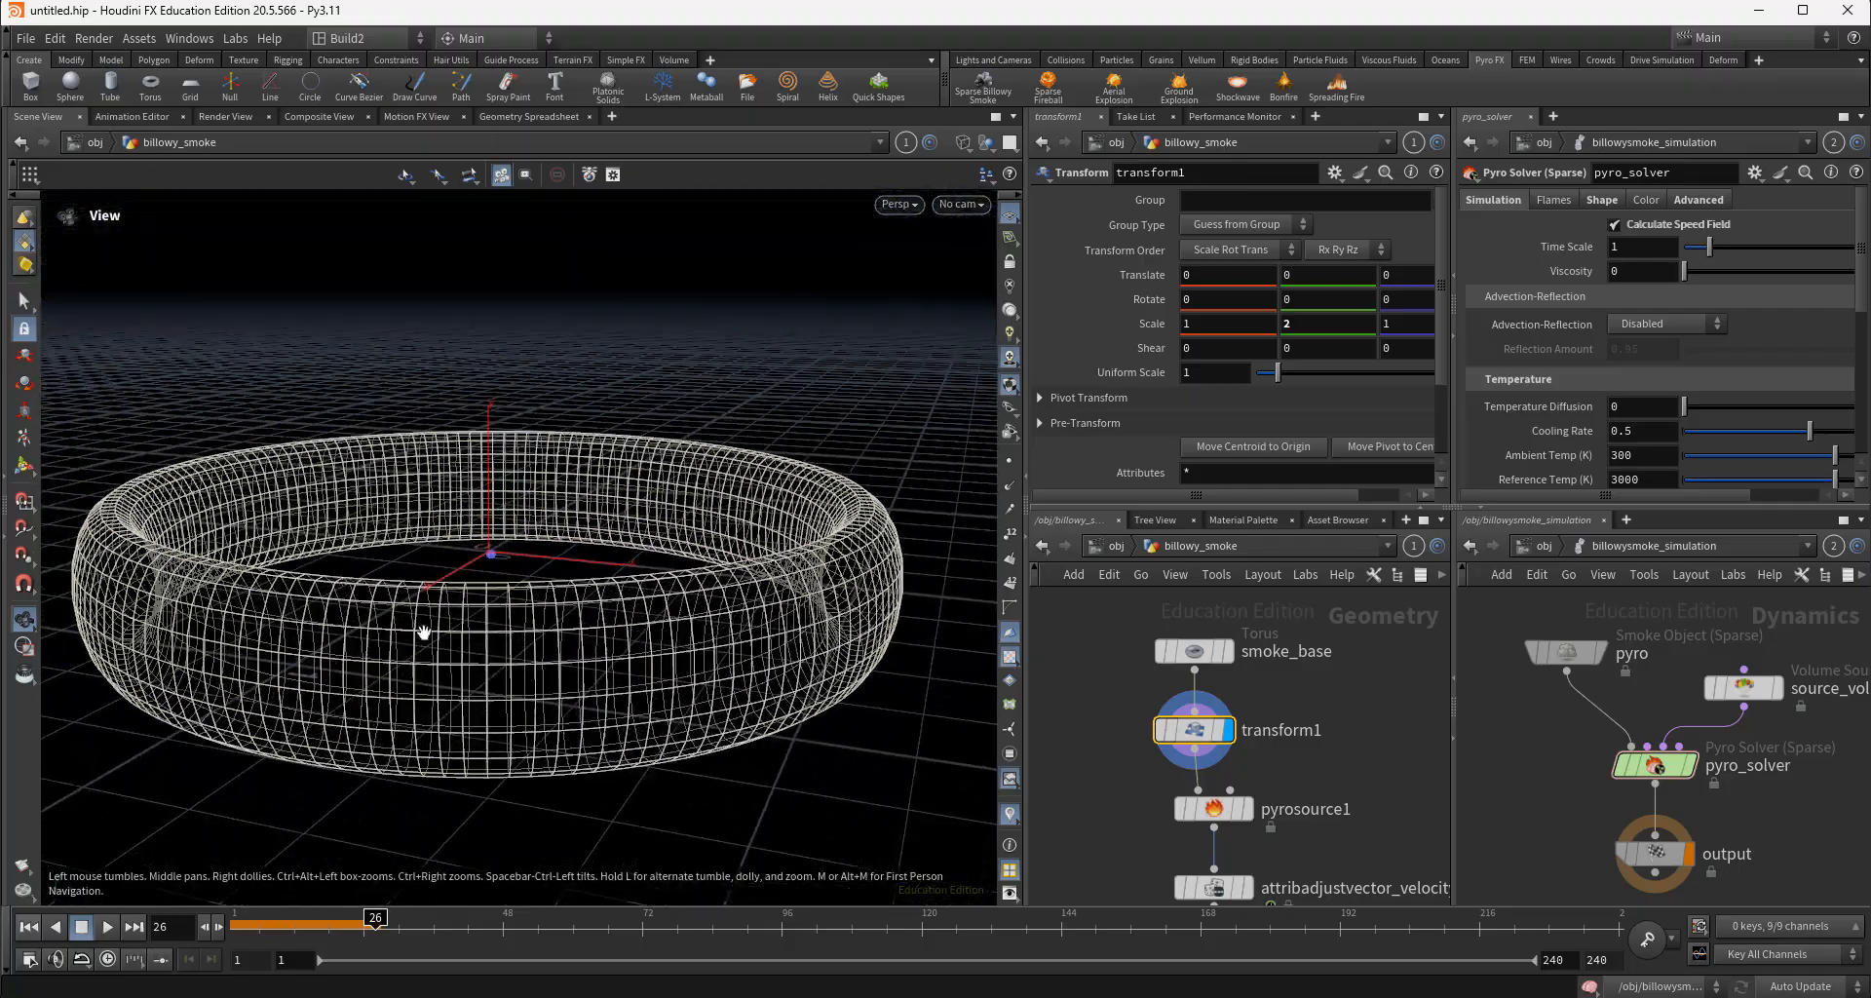
mouse_move(608, 714)
mouse_down()
mouse_move(634, 710)
mouse_move(614, 725)
mouse_up()
right_drag(625, 726, 367, 713)
middle_drag(536, 715, 523, 707)
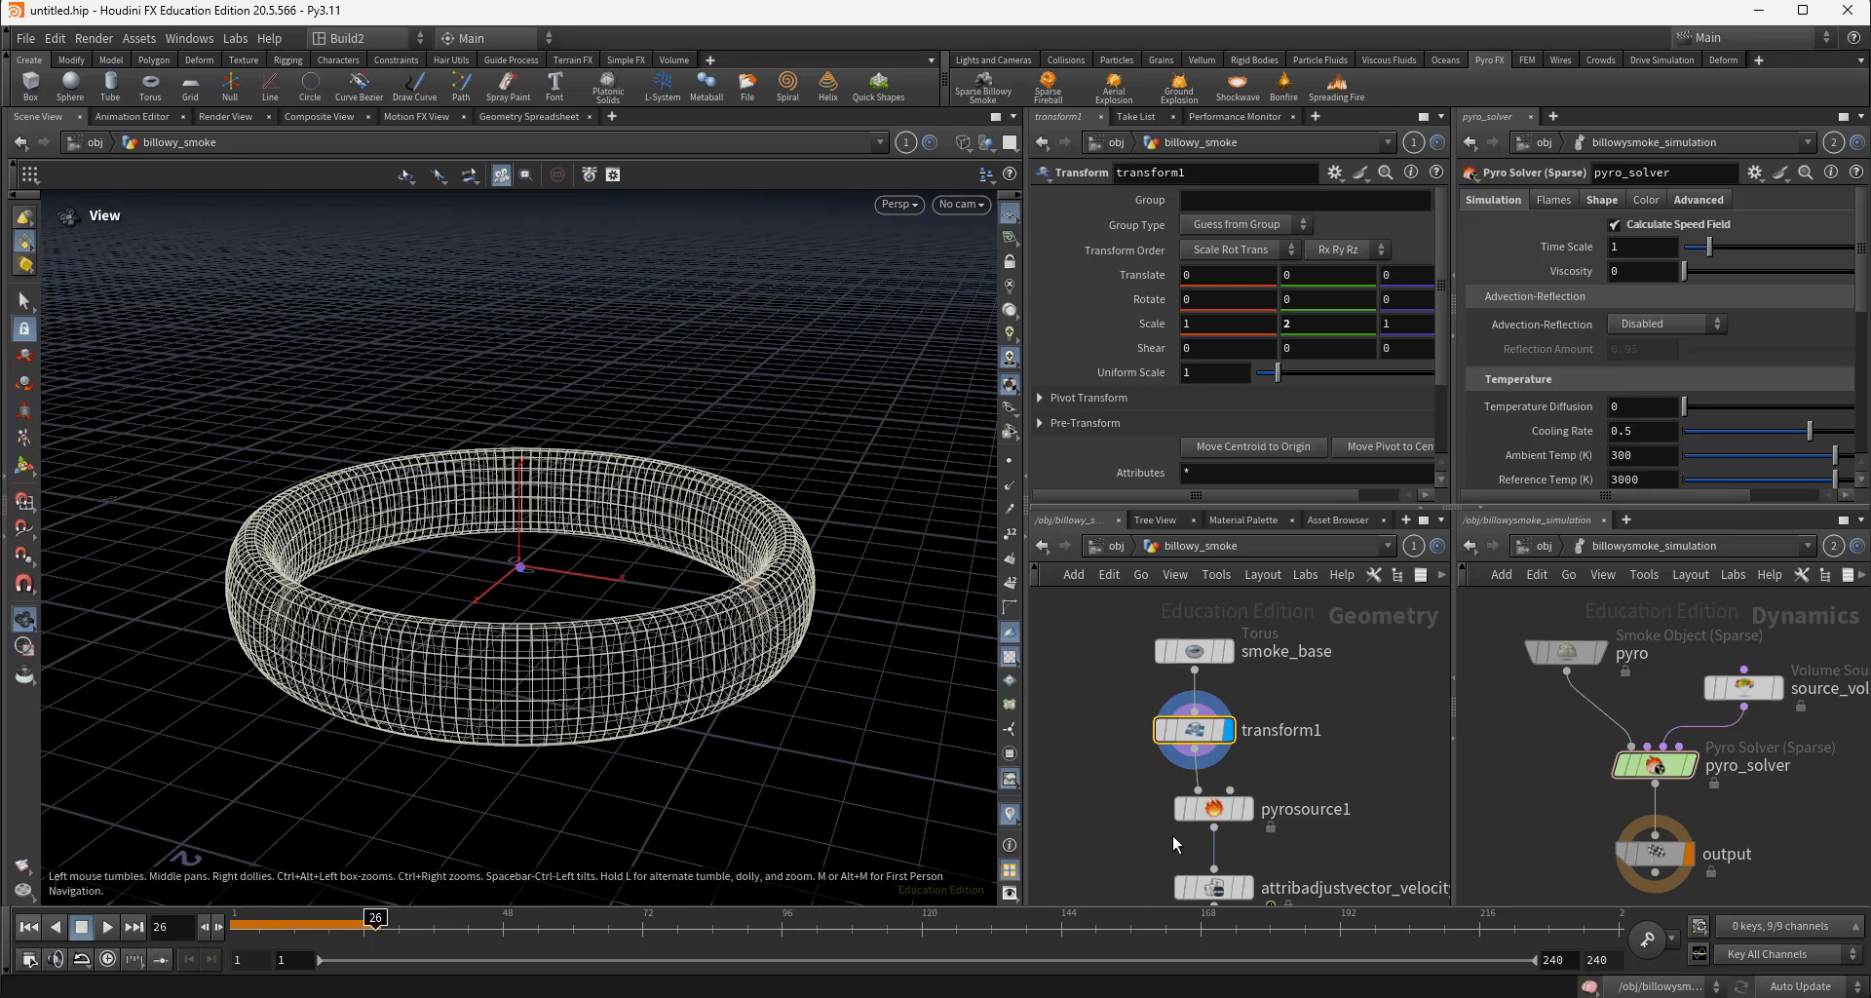
middle_drag(1361, 851, 1323, 810)
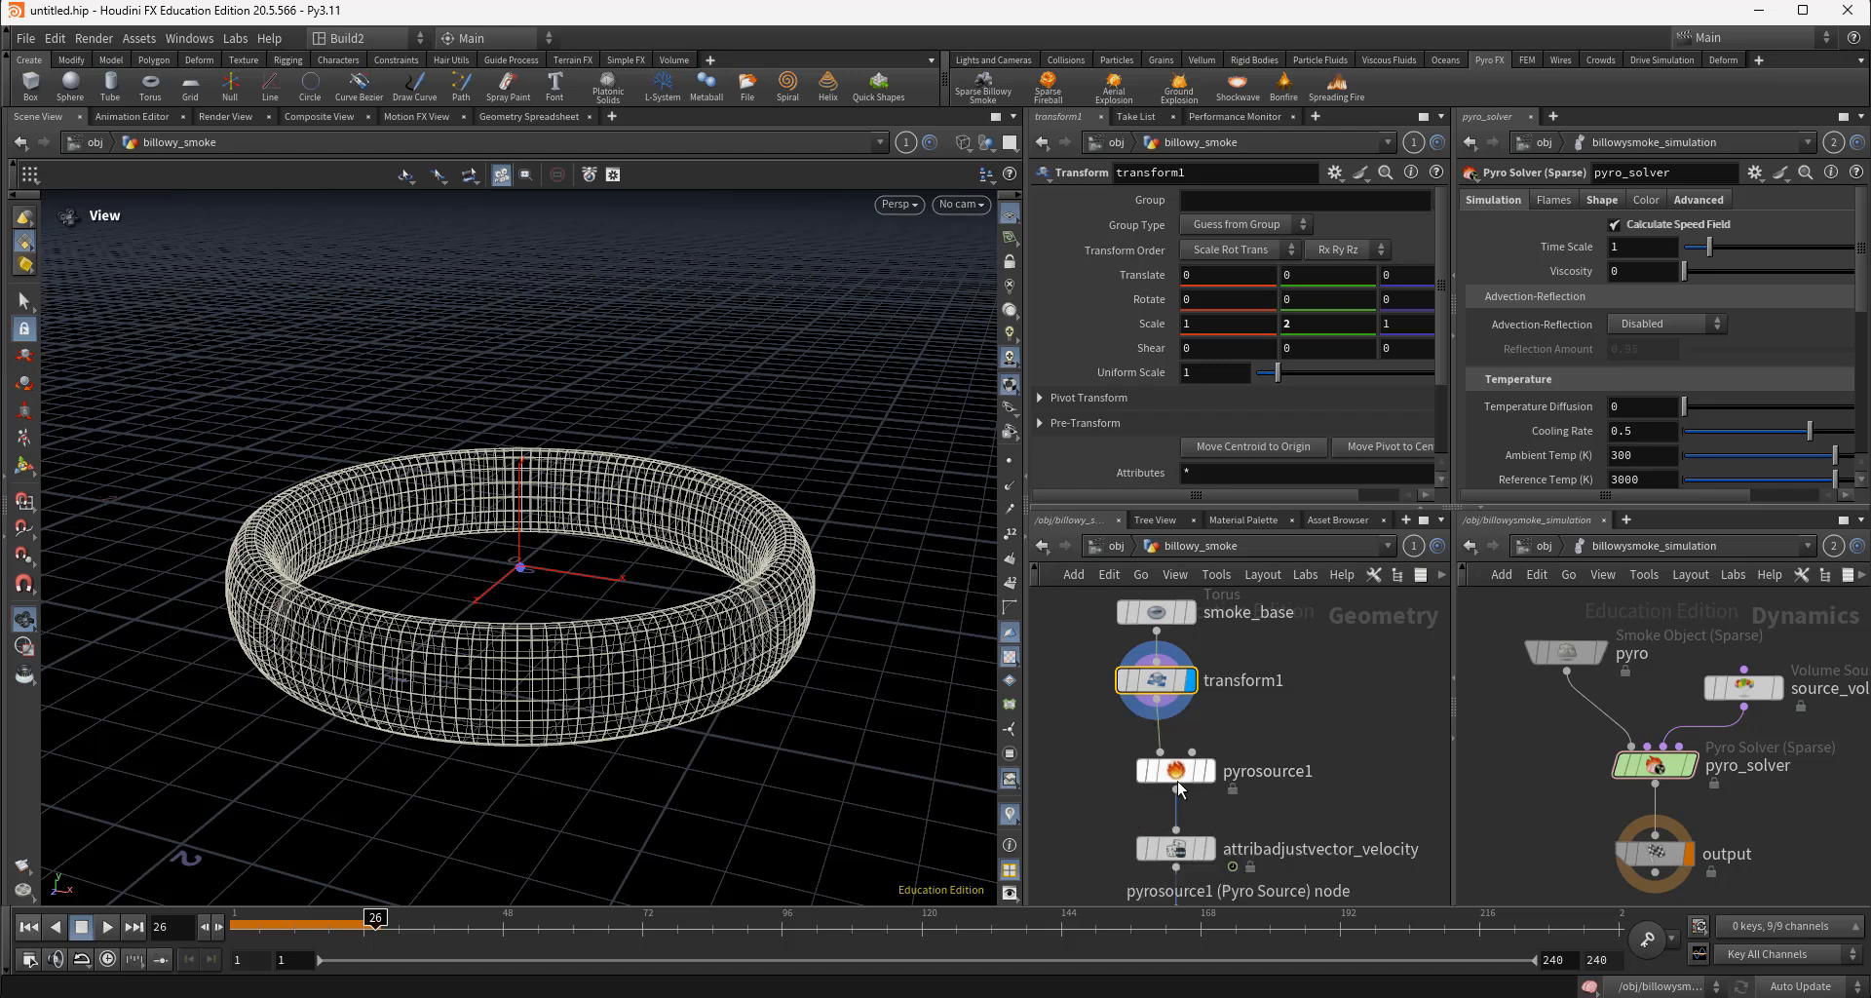
scroll(1285, 848, up, 2)
scroll(1285, 845, up, 1)
mouse_move(1133, 742)
click(1189, 679)
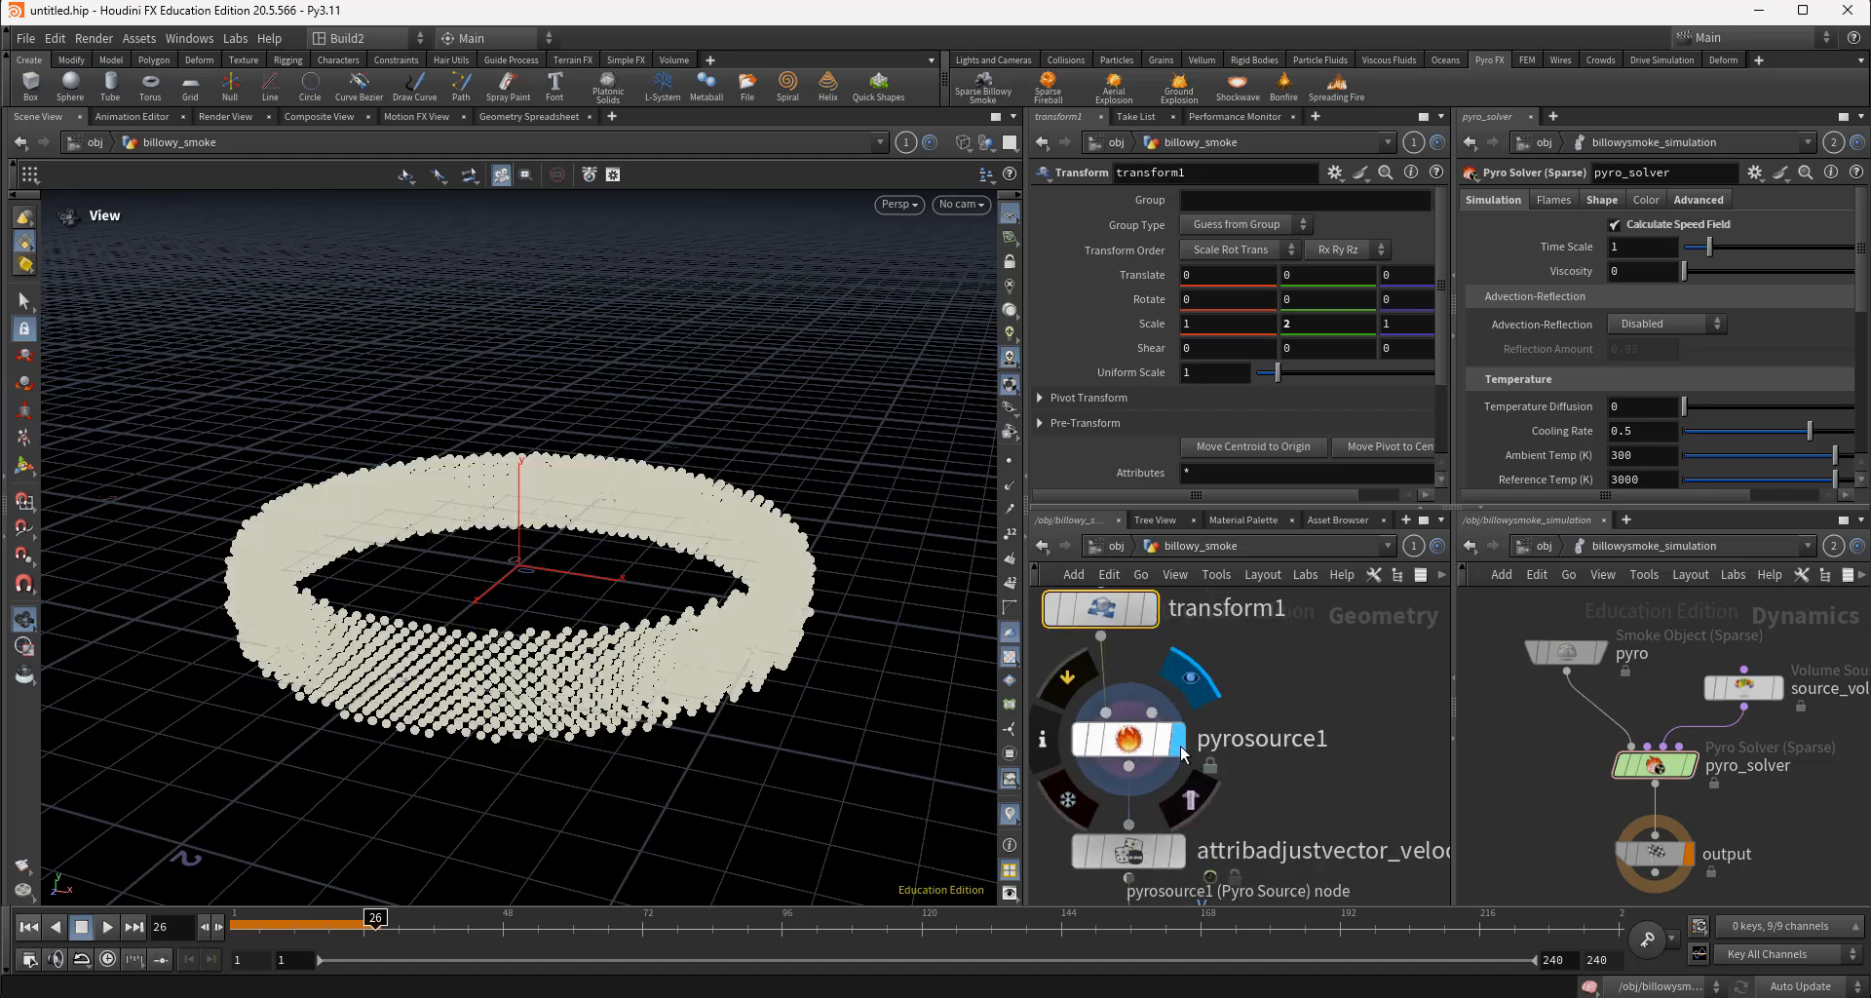
Increase pyrosource1's point density by trying a particle separation of 0.02 before setting it to 0.04
click(1129, 747)
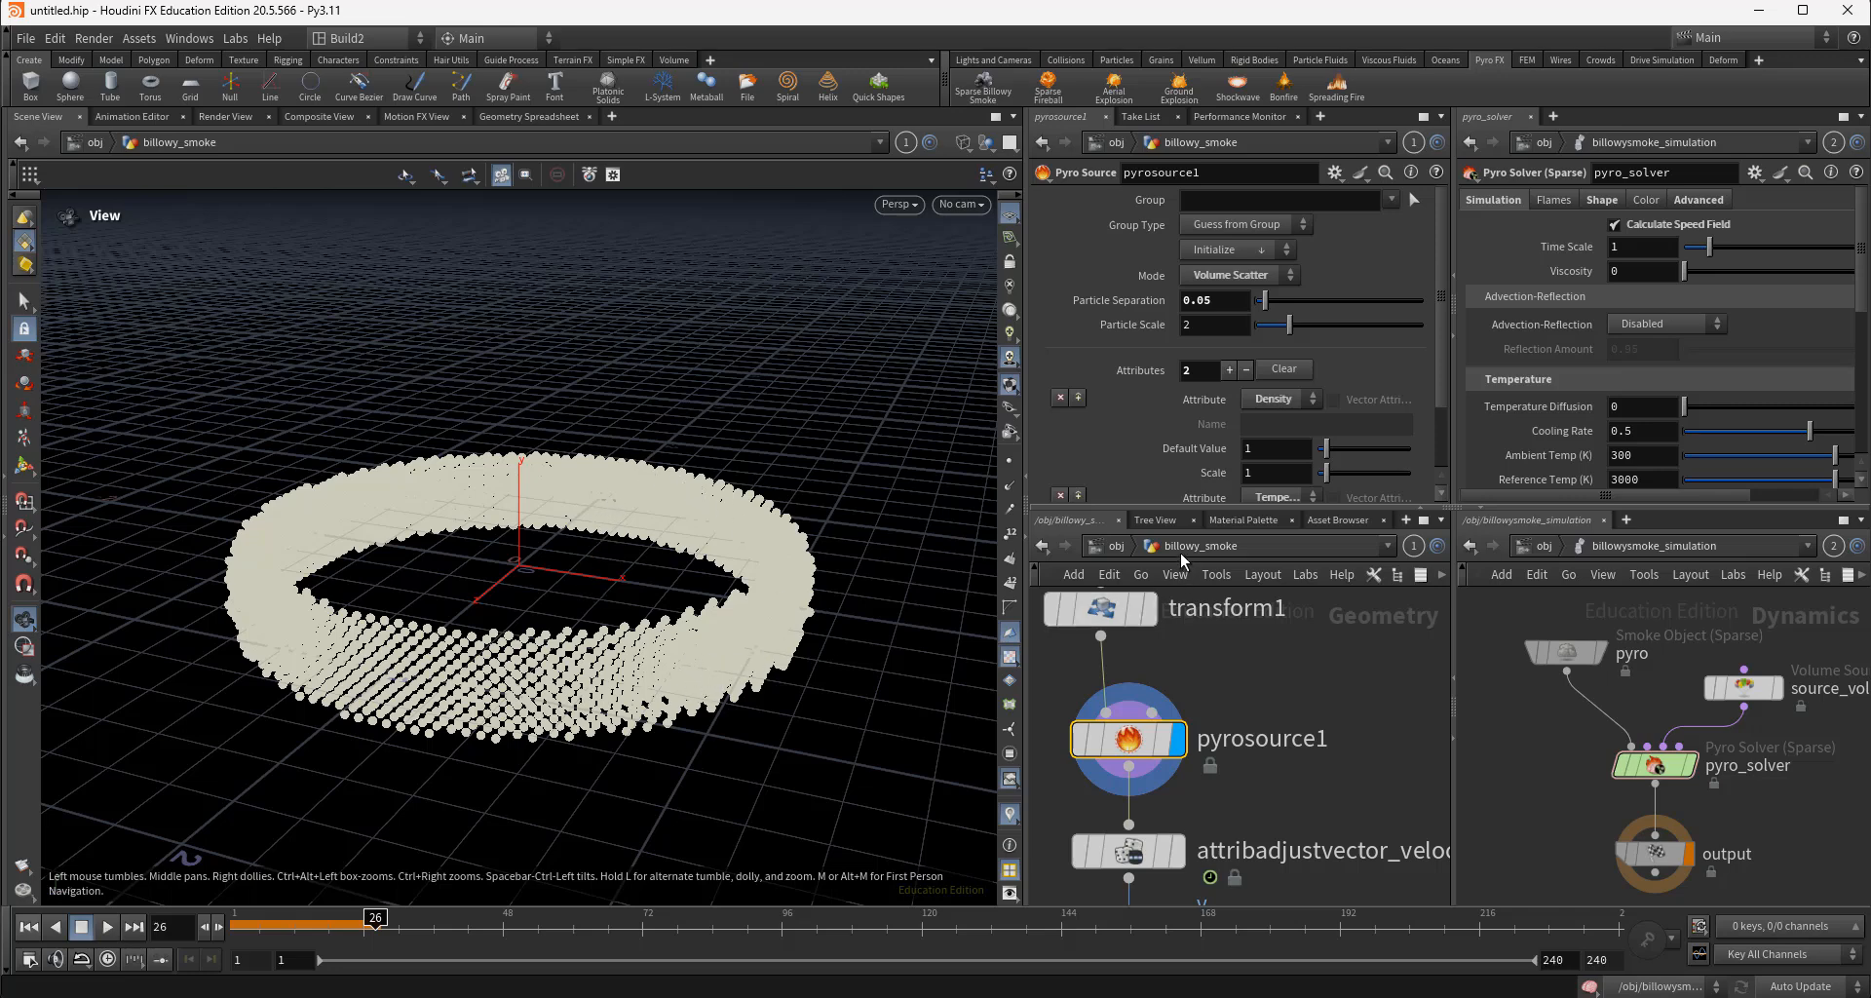
right_drag(566, 686, 988, 692)
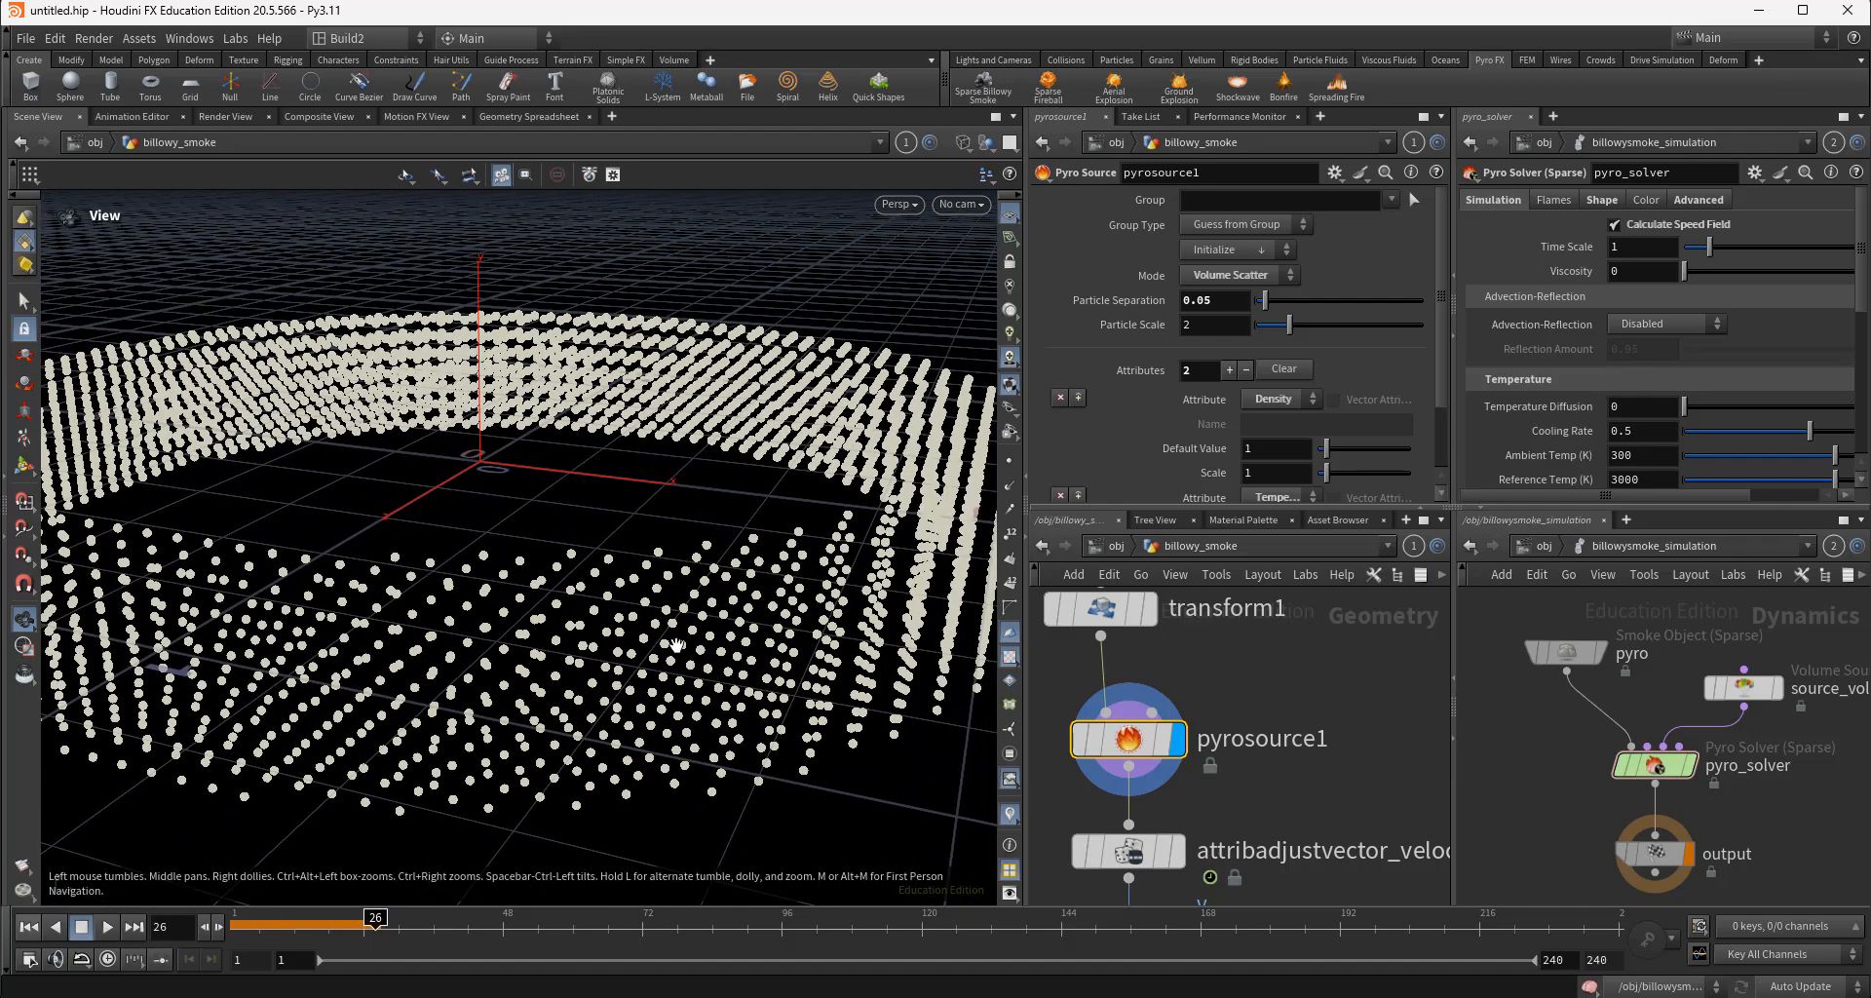
click(1231, 295)
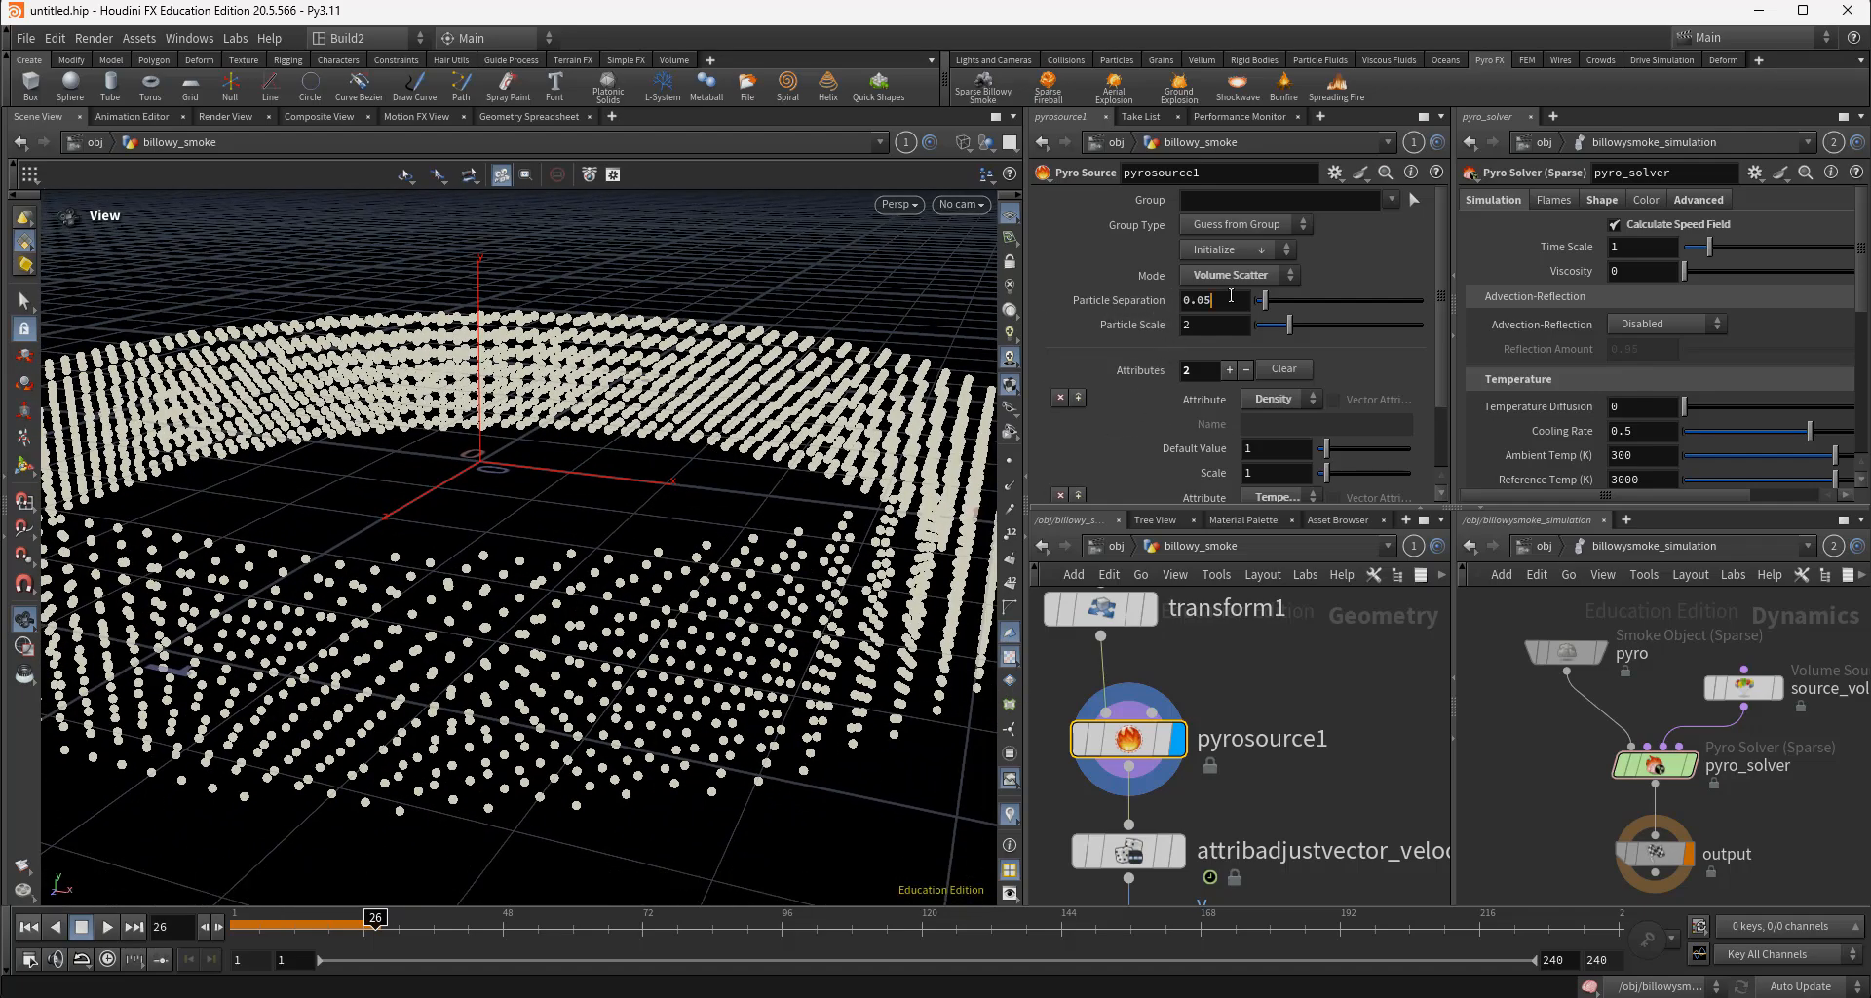
key(BackSpace)
text(2)
key(Return)
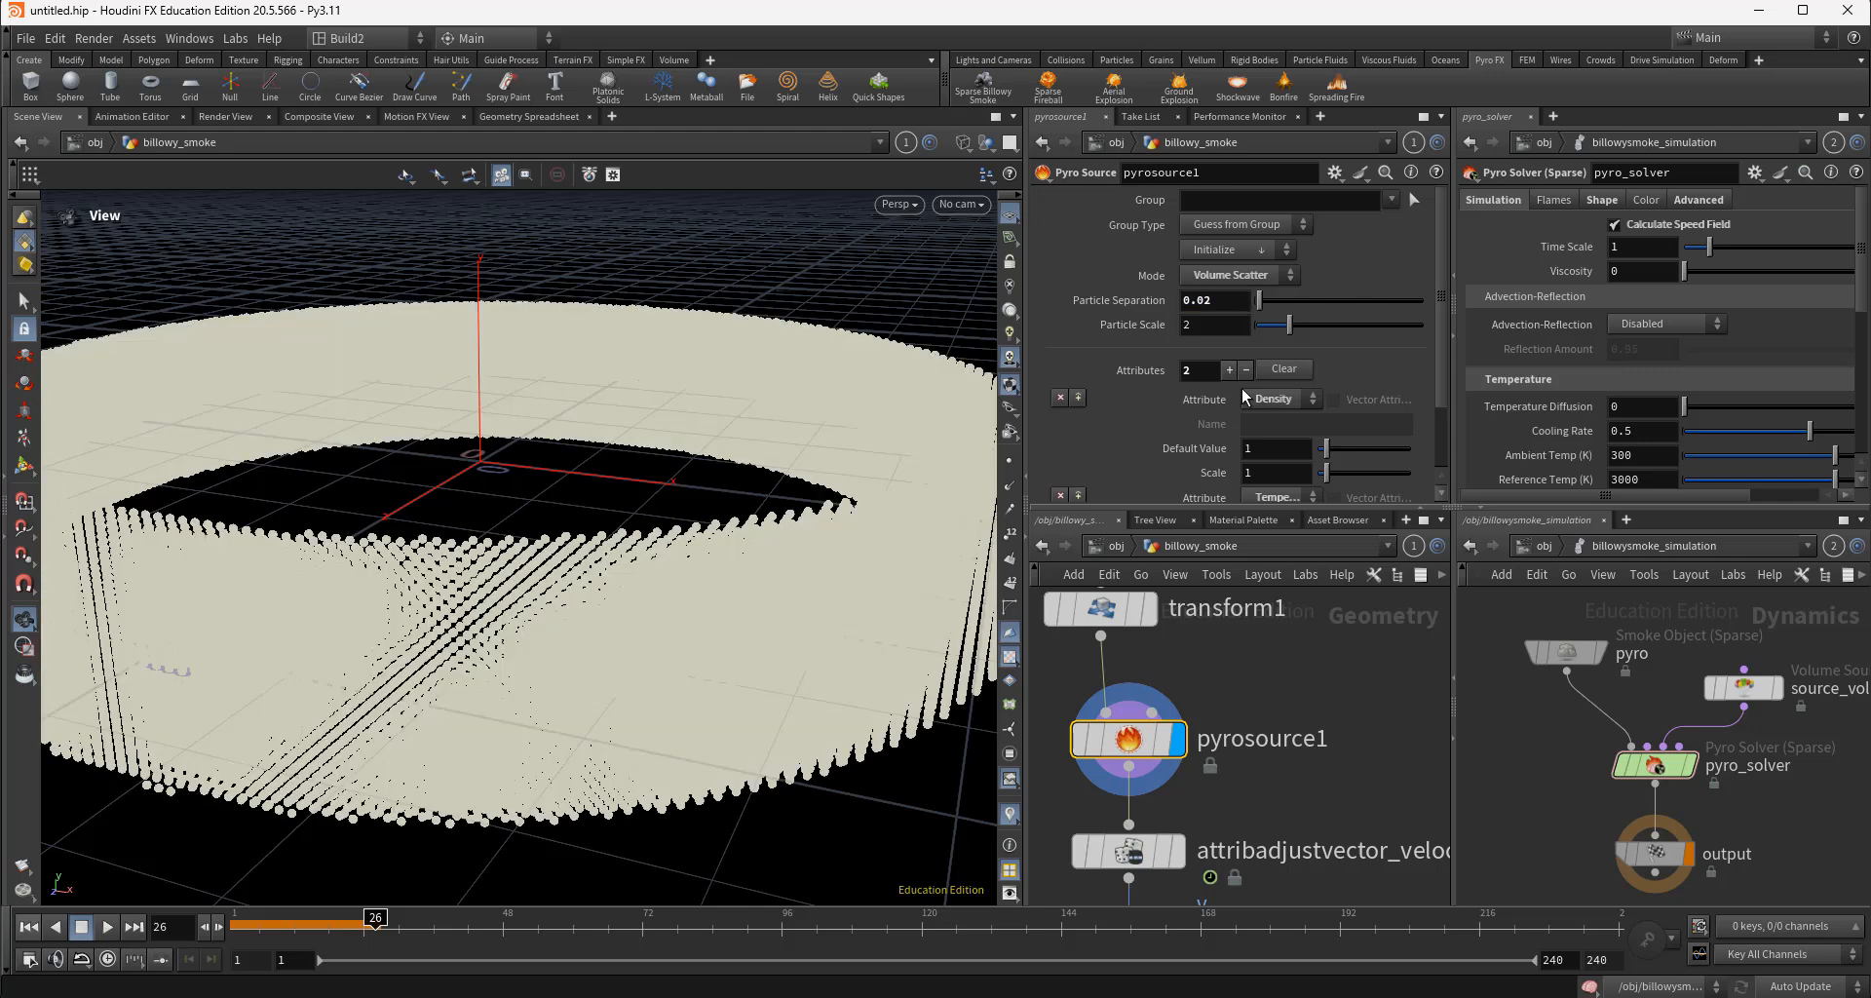
click(1234, 304)
text(4)
key(Return)
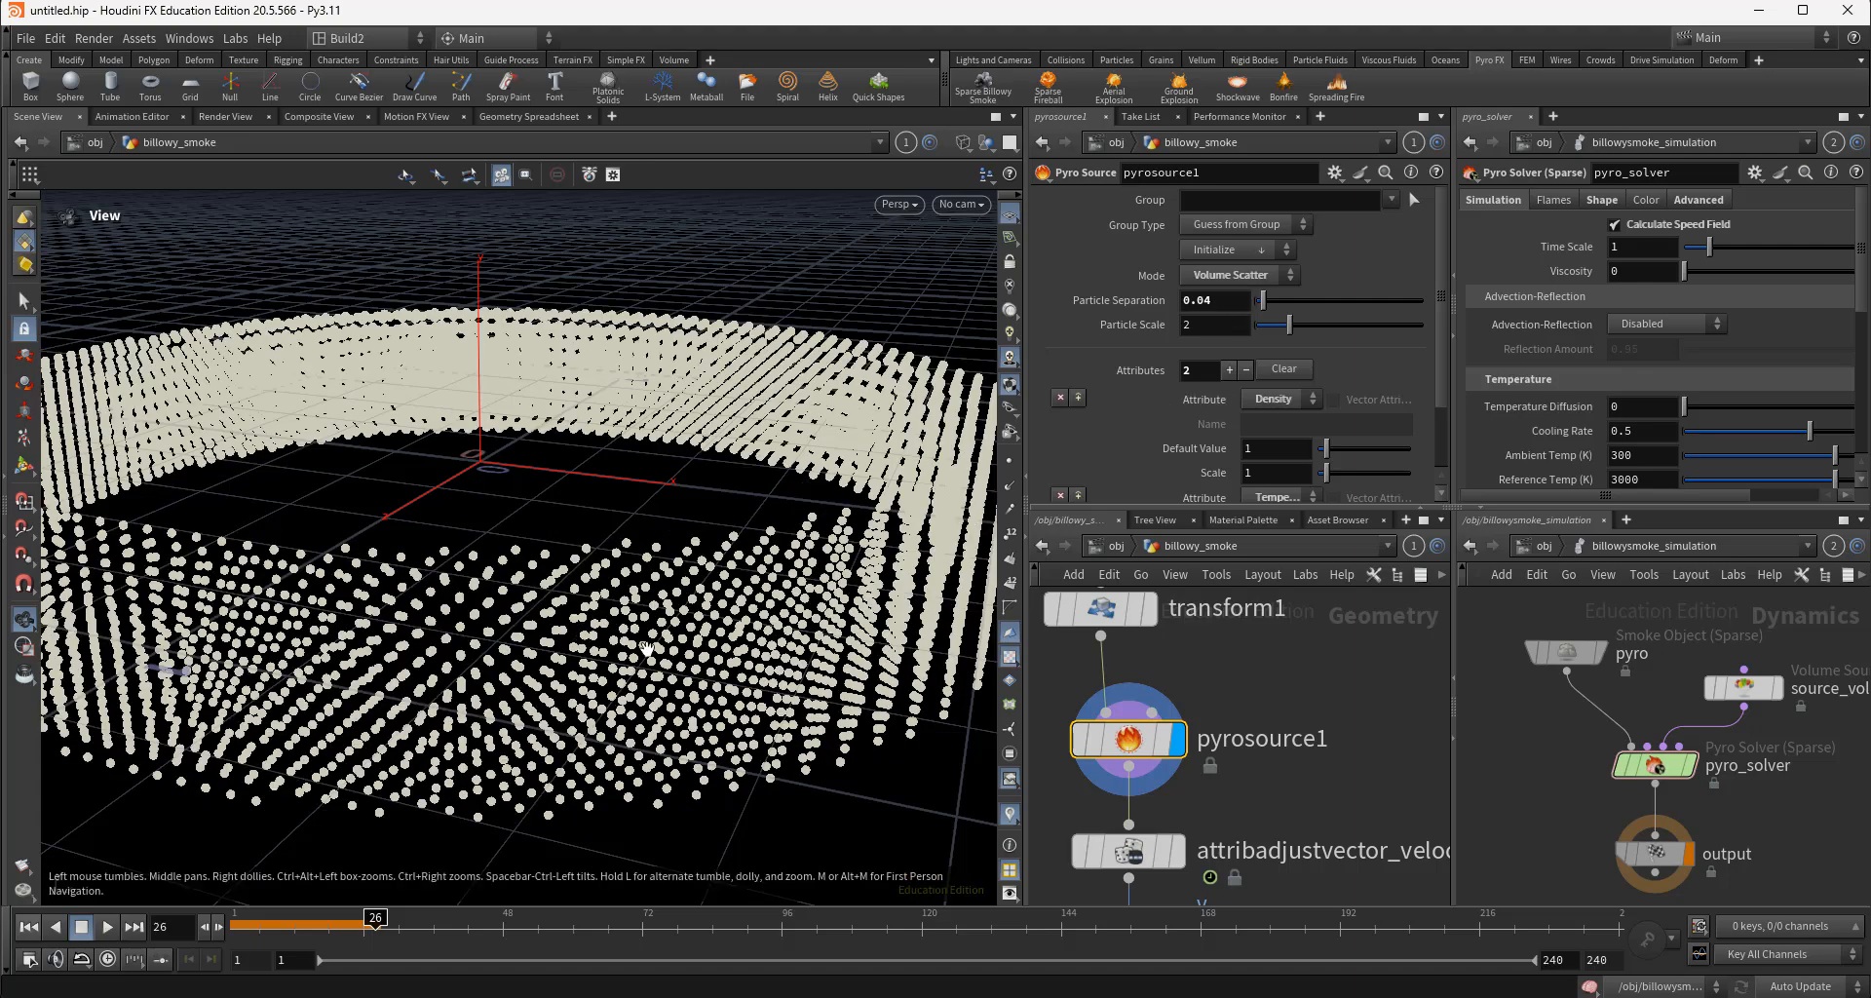
drag(648, 651, 658, 692)
right_drag(658, 692, 279, 660)
drag(343, 694, 325, 646)
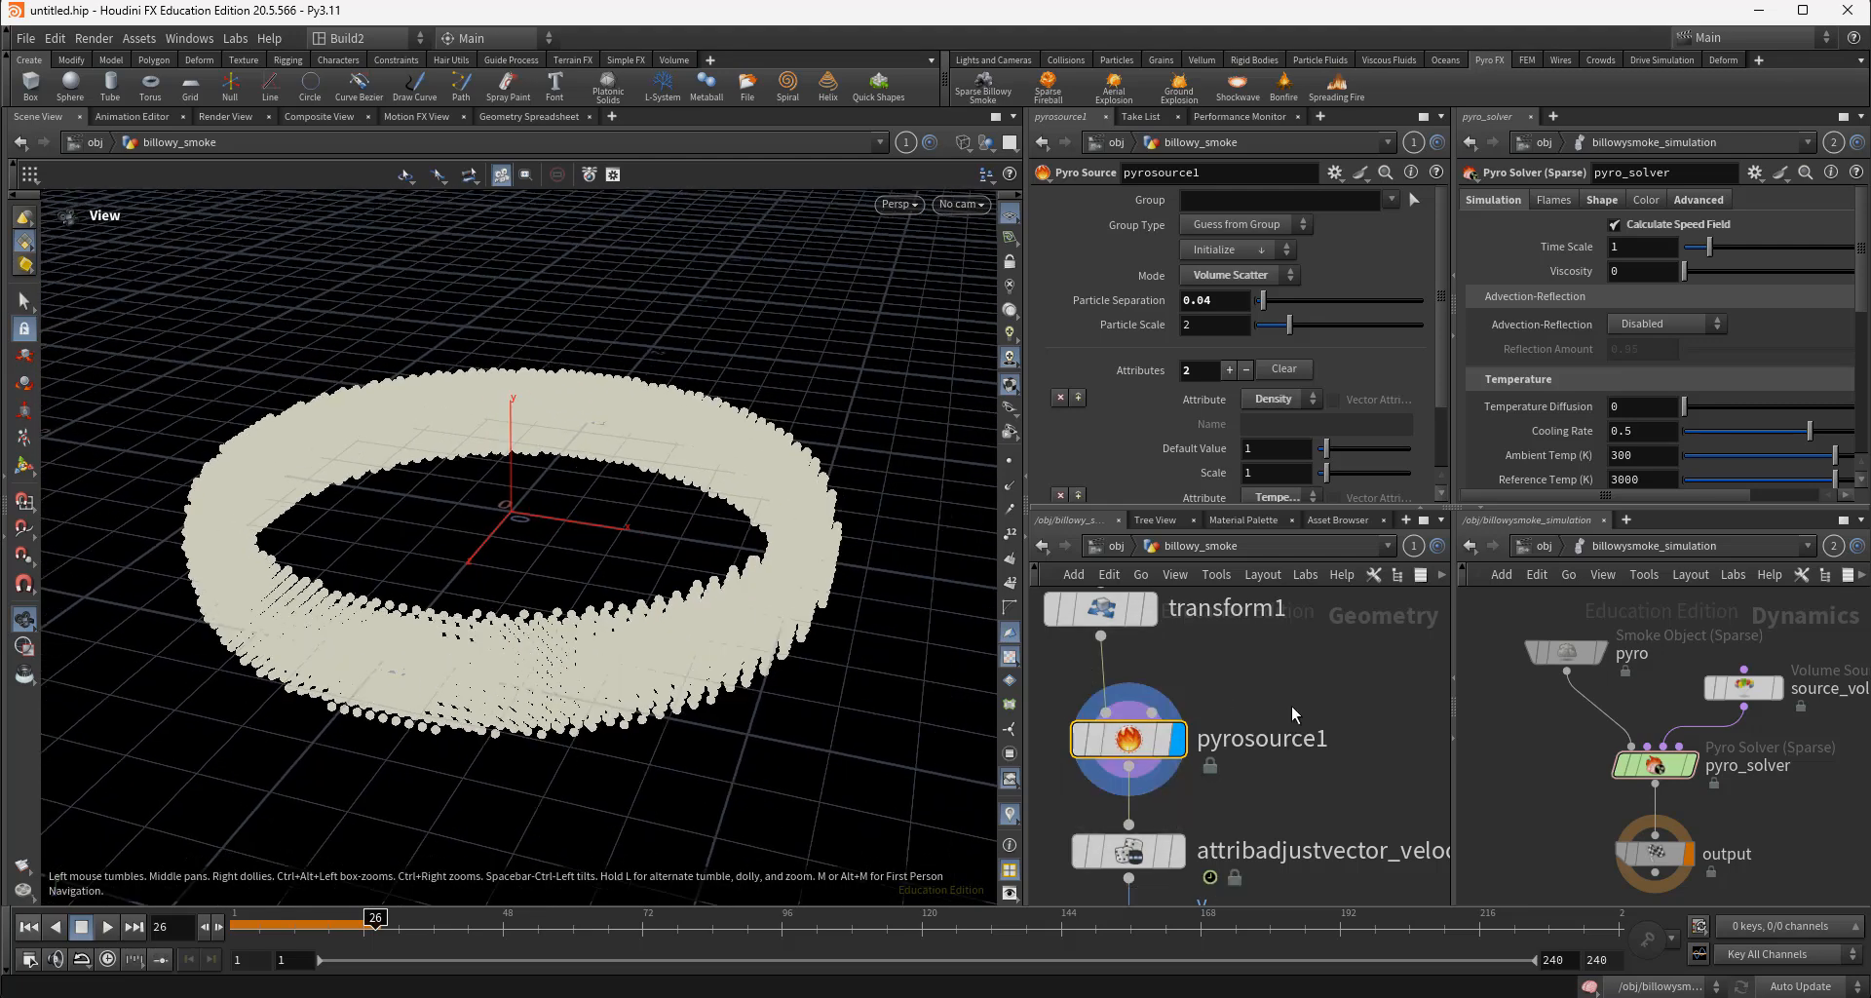
Examine pyrosource1's scattered points, its two source attributes and the attribute types available for the first one
middle_drag(1291, 684, 1276, 638)
mouse_move(1158, 709)
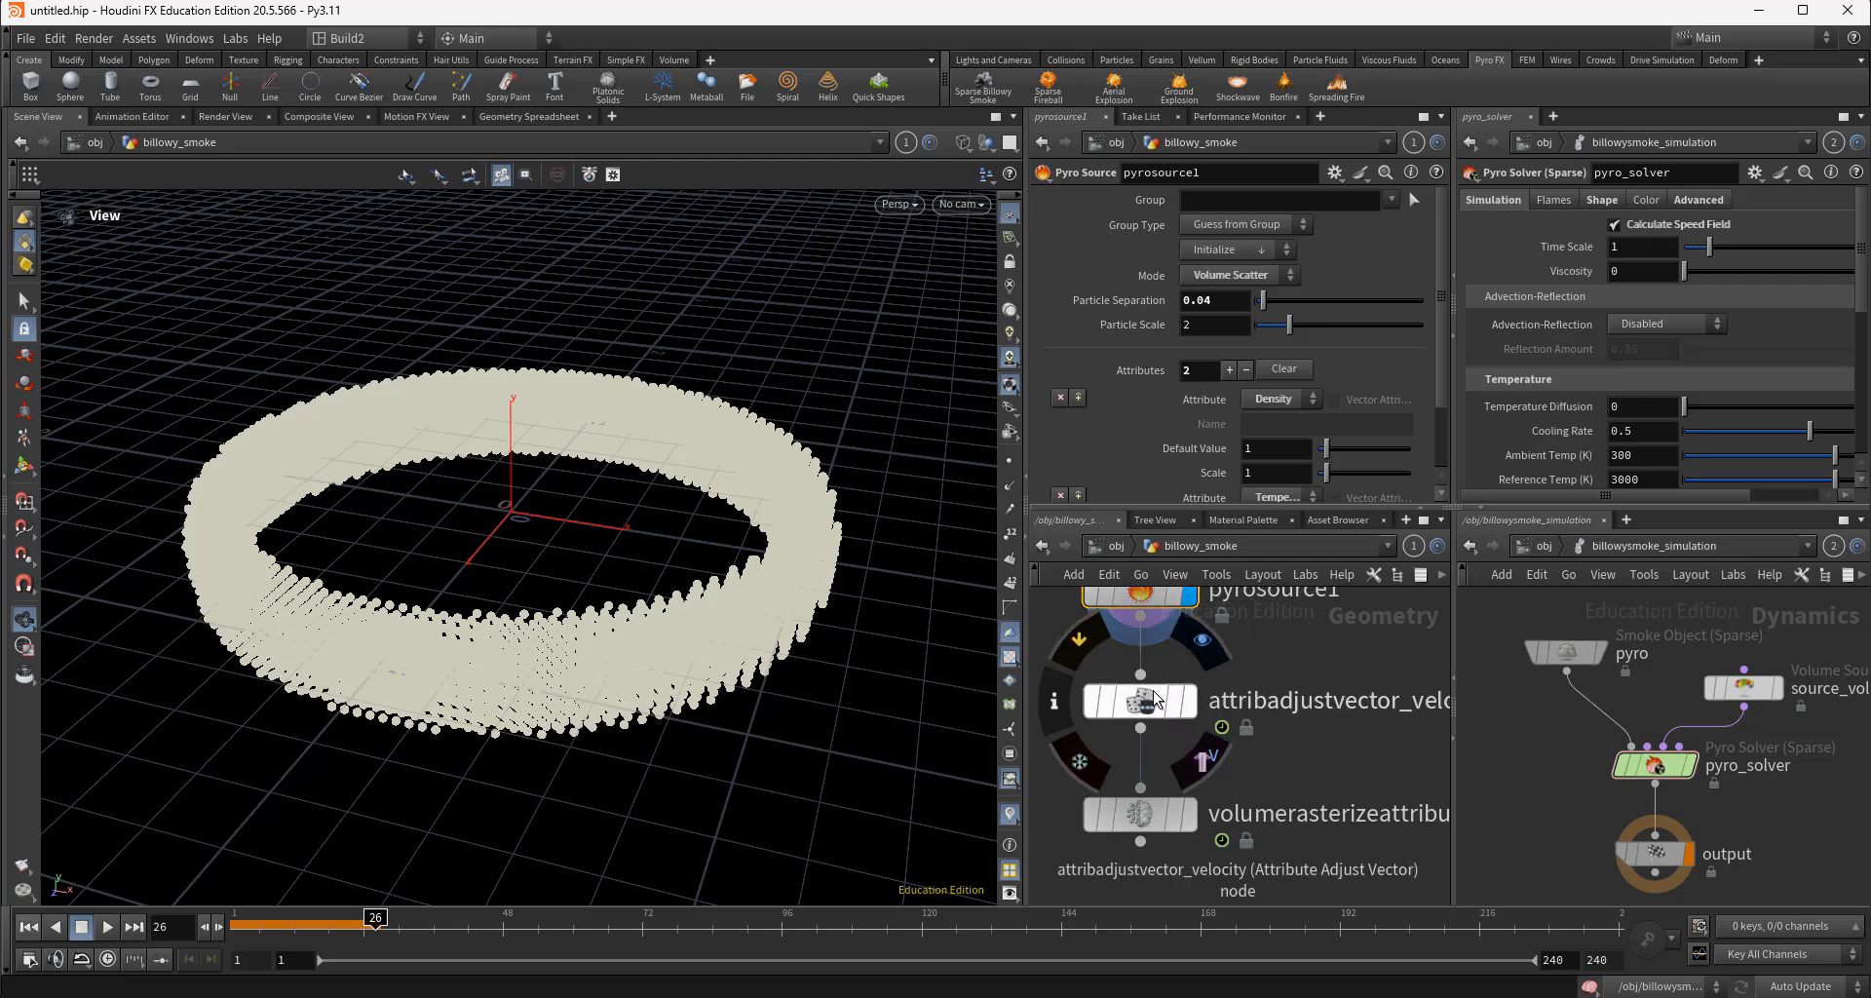
middle_drag(1245, 656, 1261, 724)
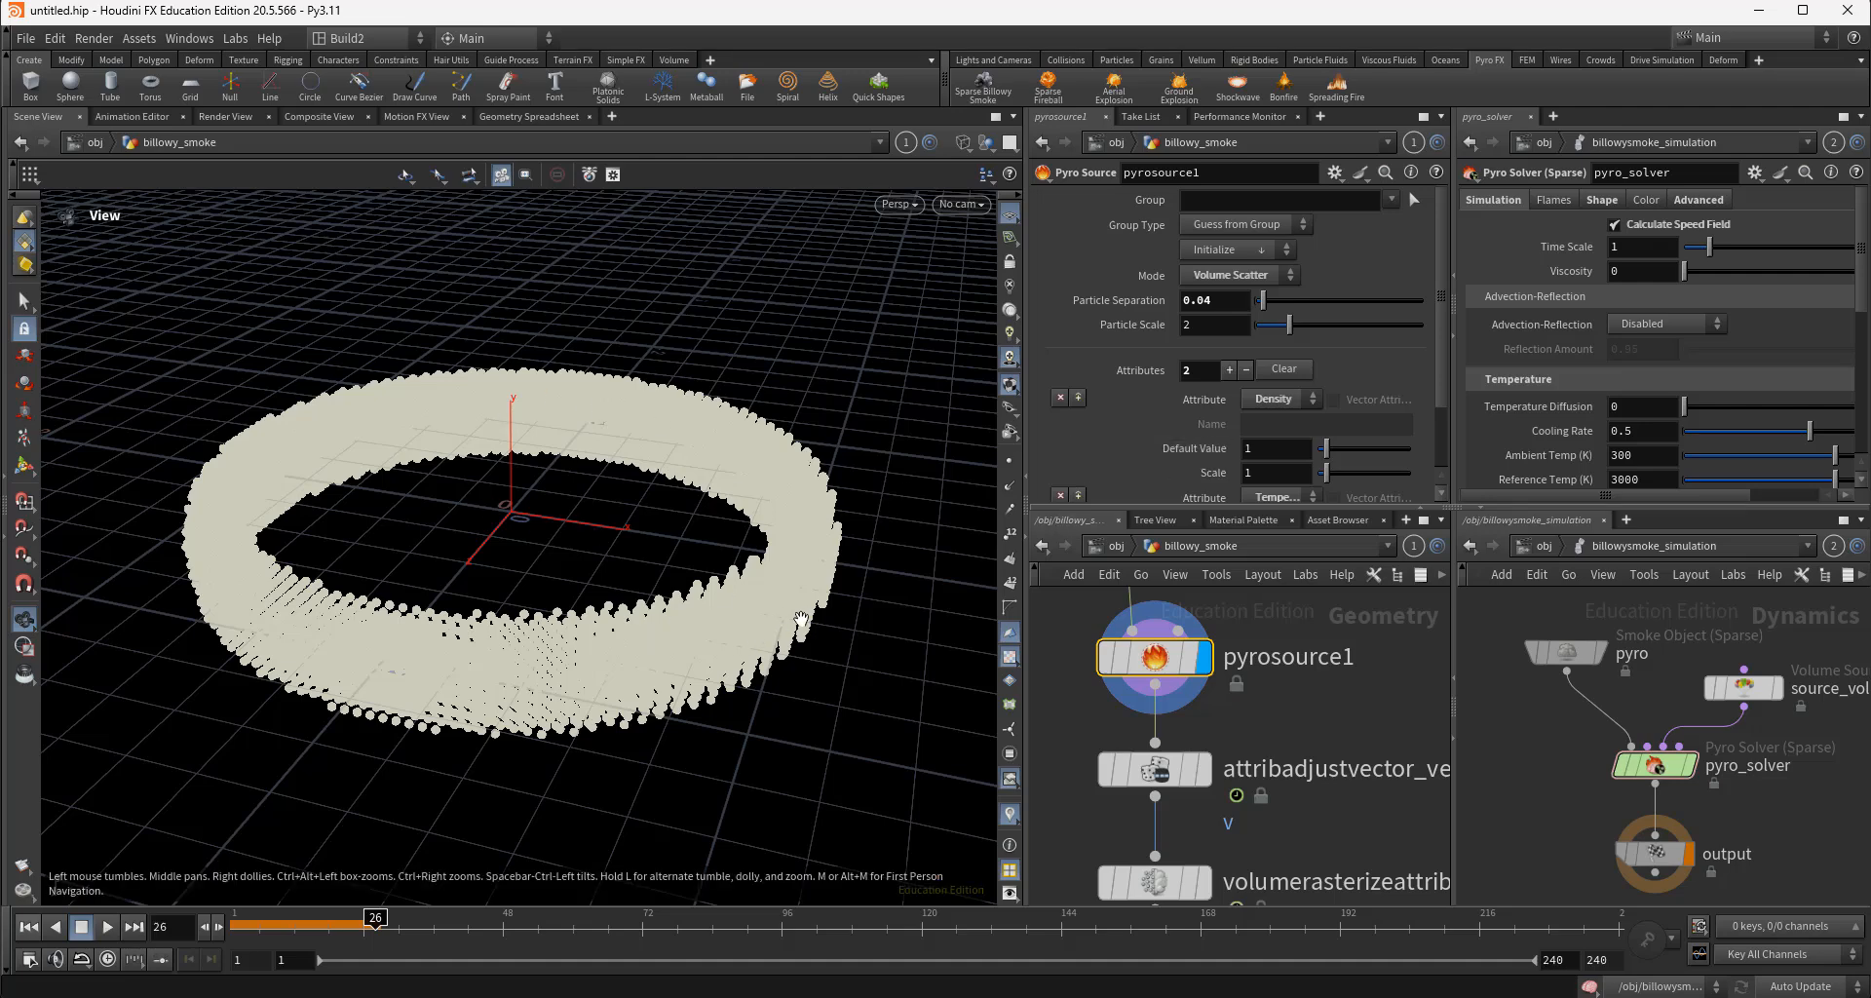
drag(800, 619, 809, 614)
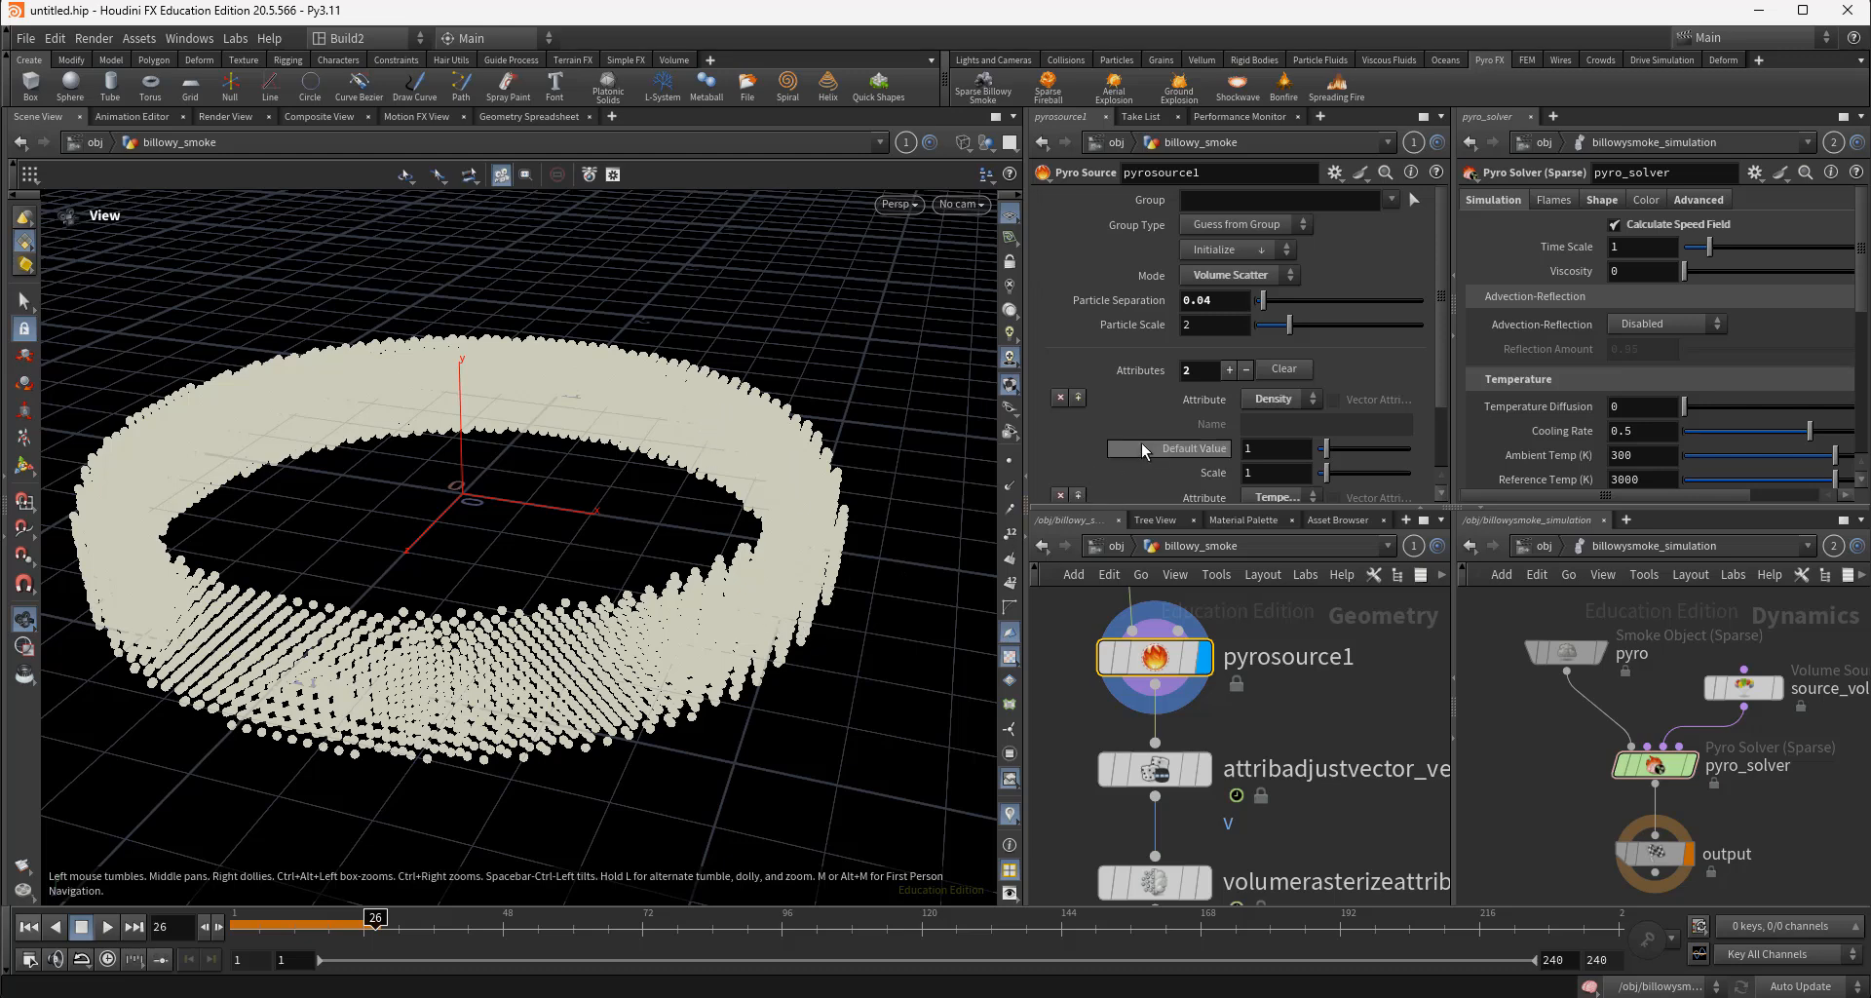
drag(698, 656, 643, 673)
scroll(1128, 443, down, 3)
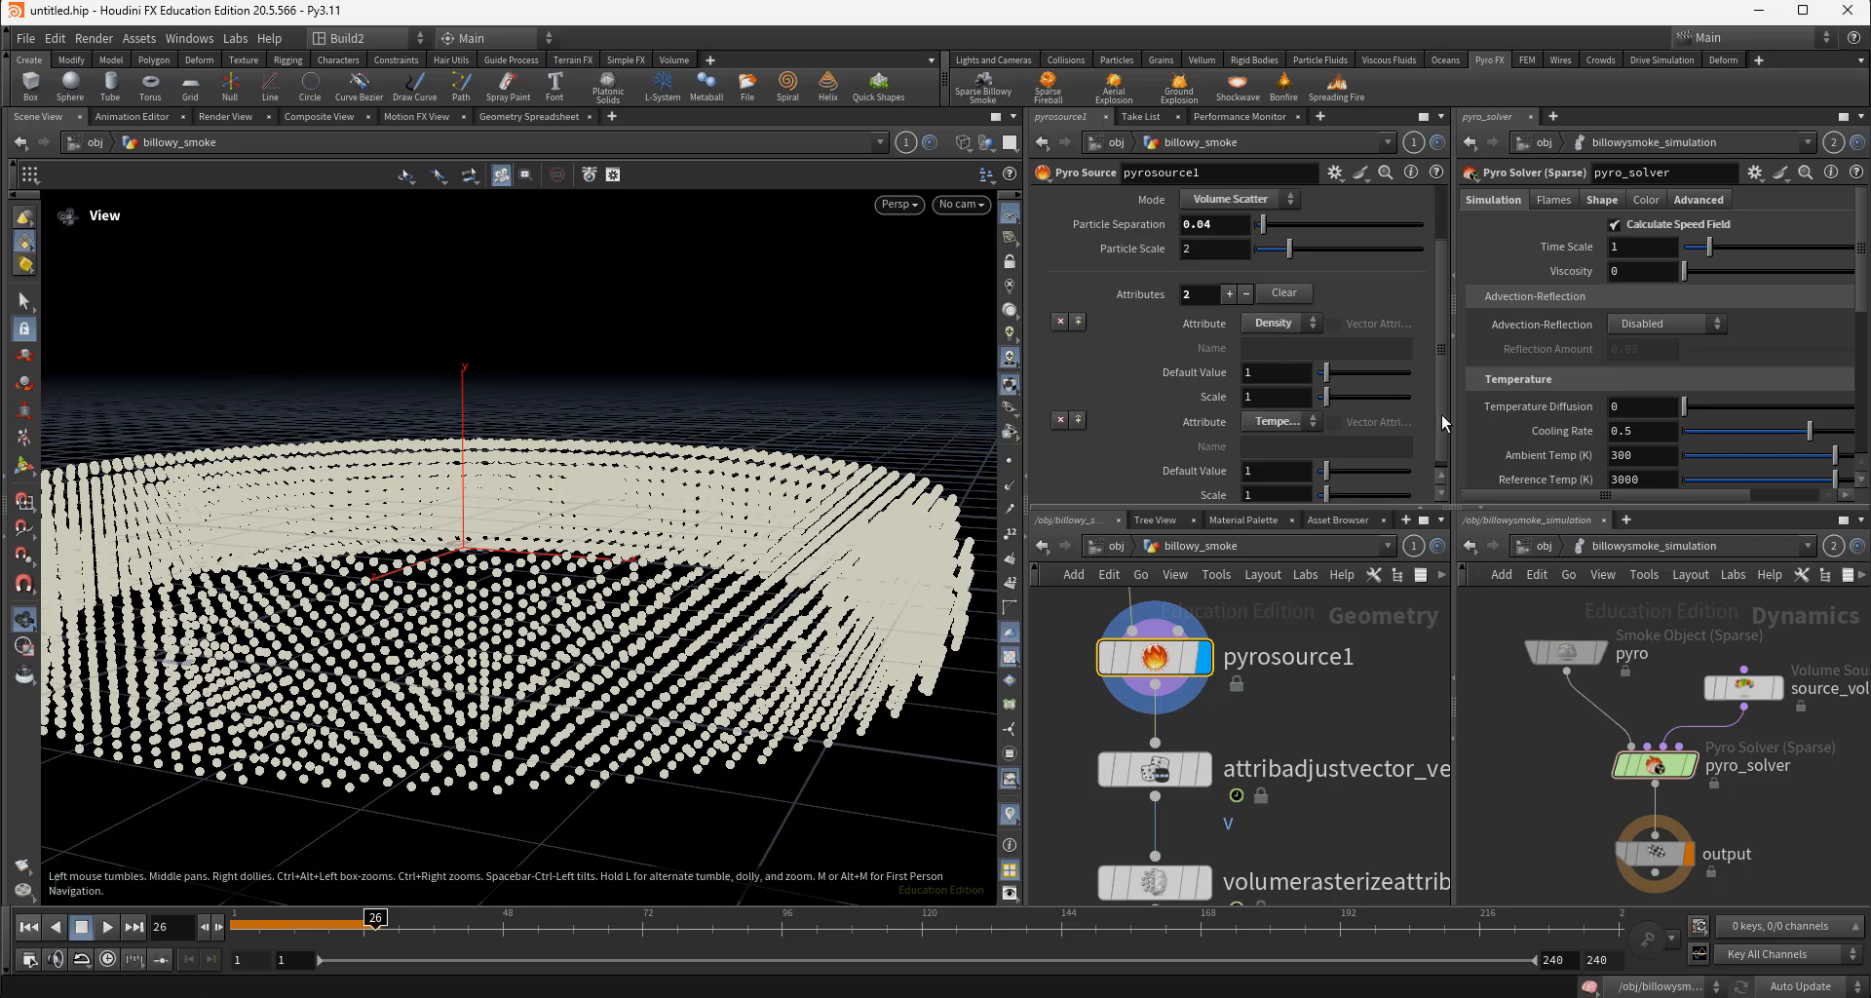
drag(1443, 426, 1445, 454)
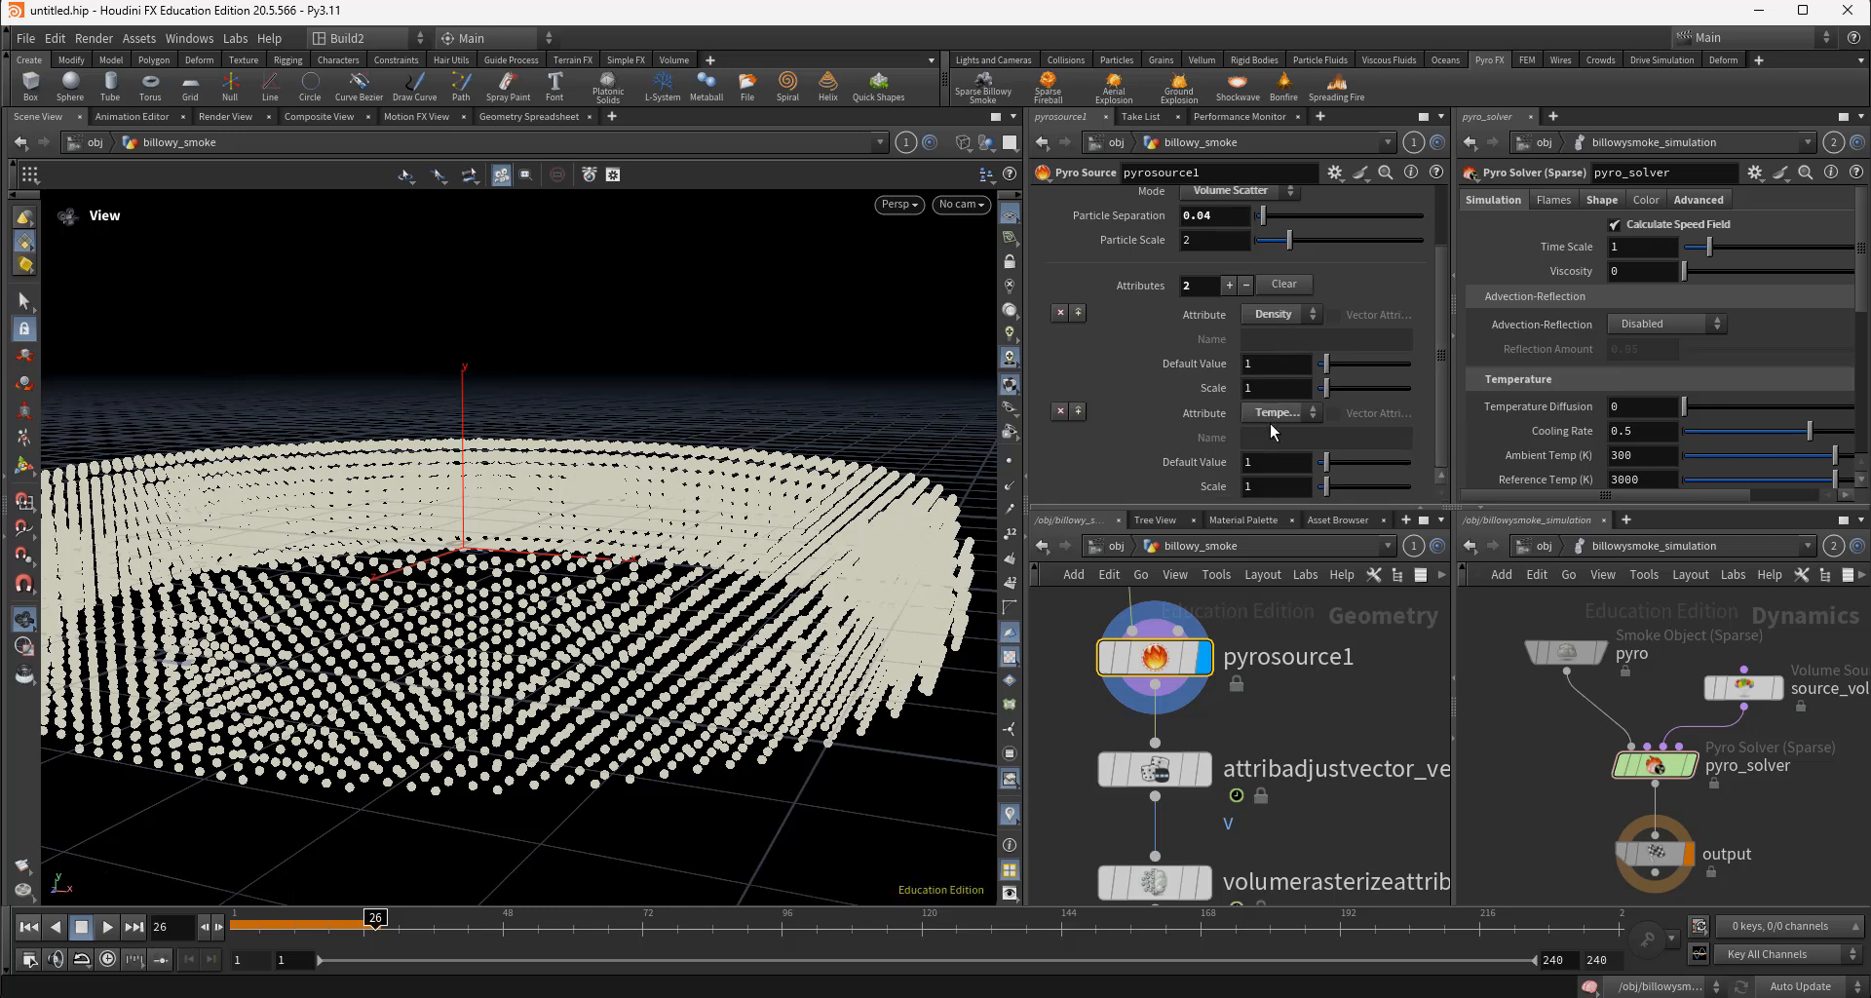
drag(1026, 444, 974, 436)
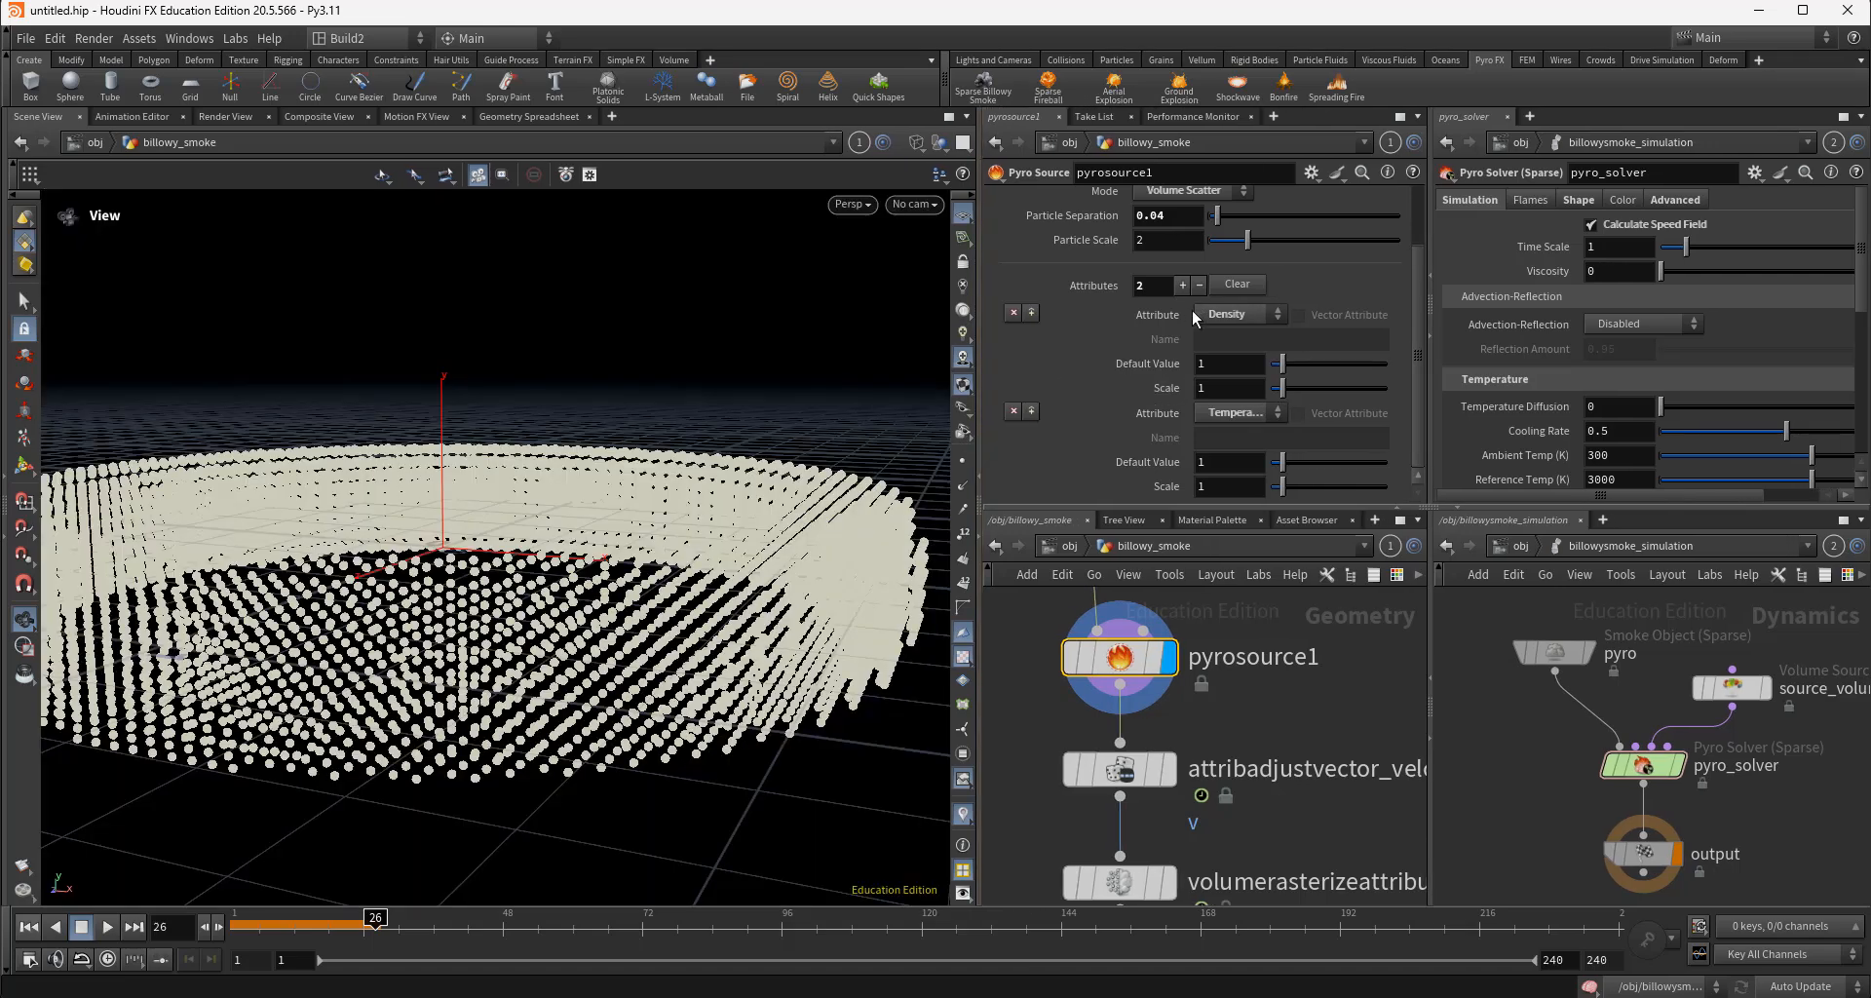
click(1263, 315)
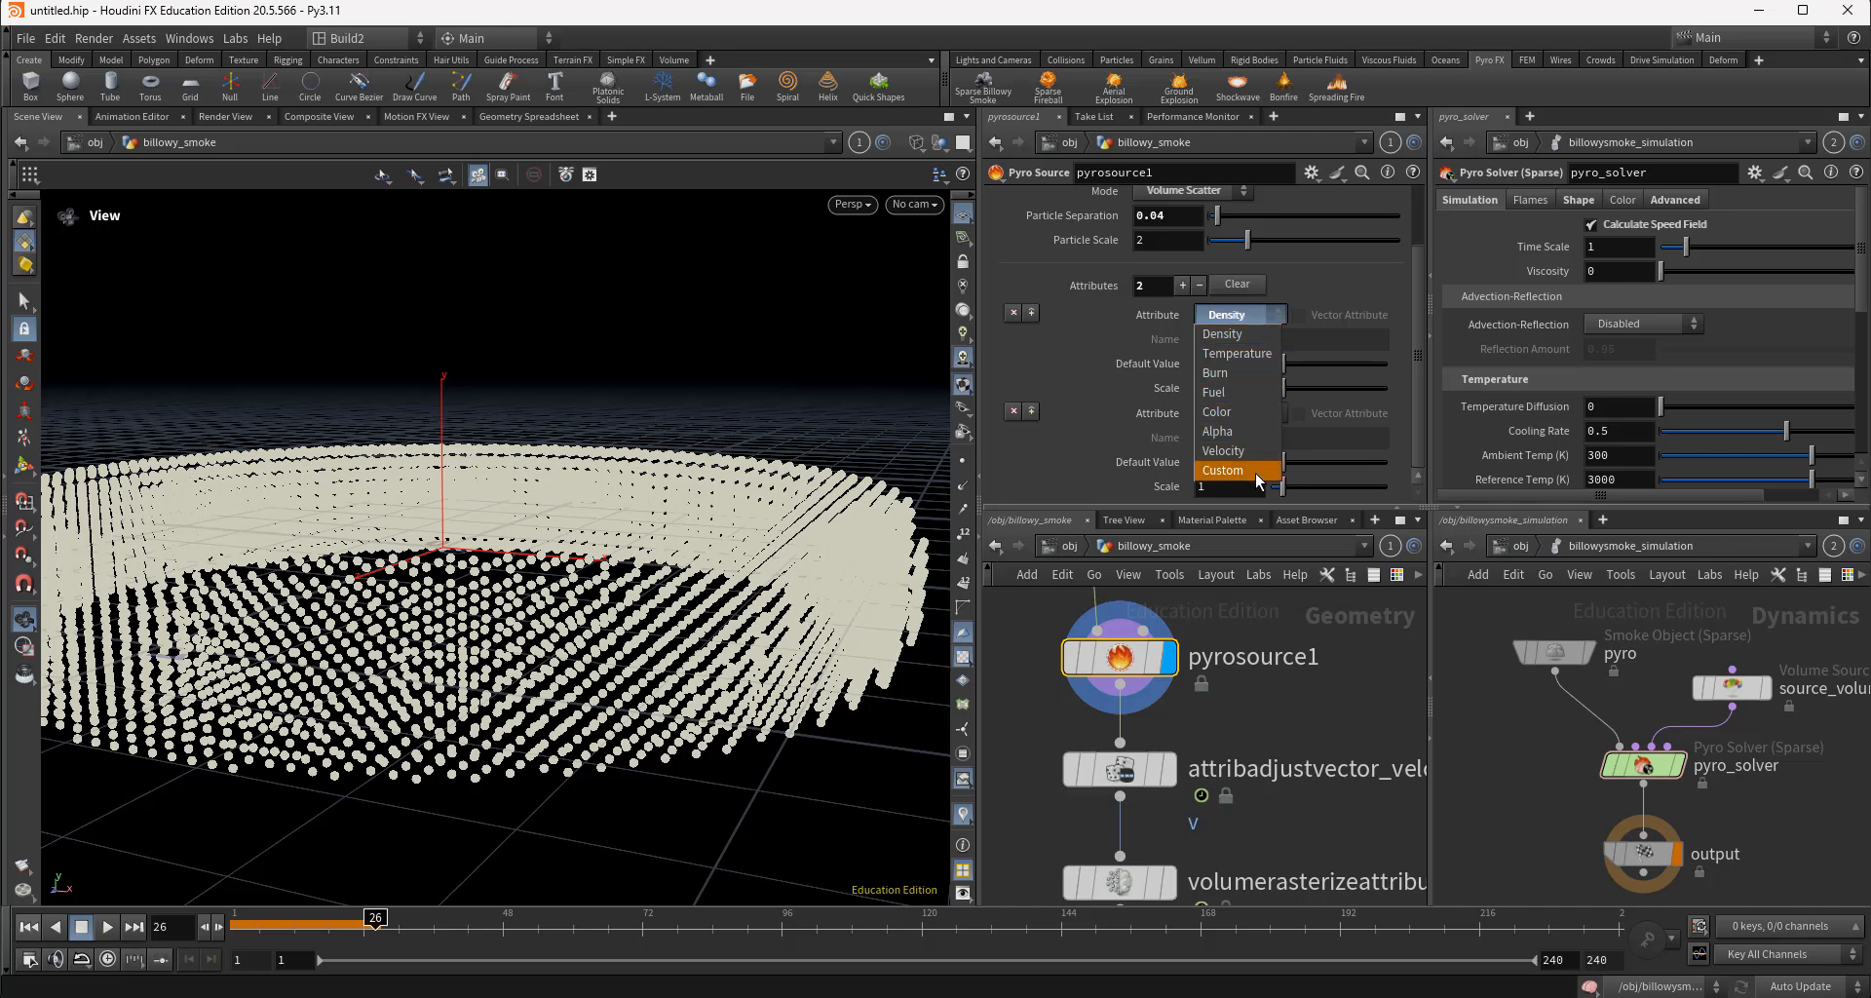
click(1056, 472)
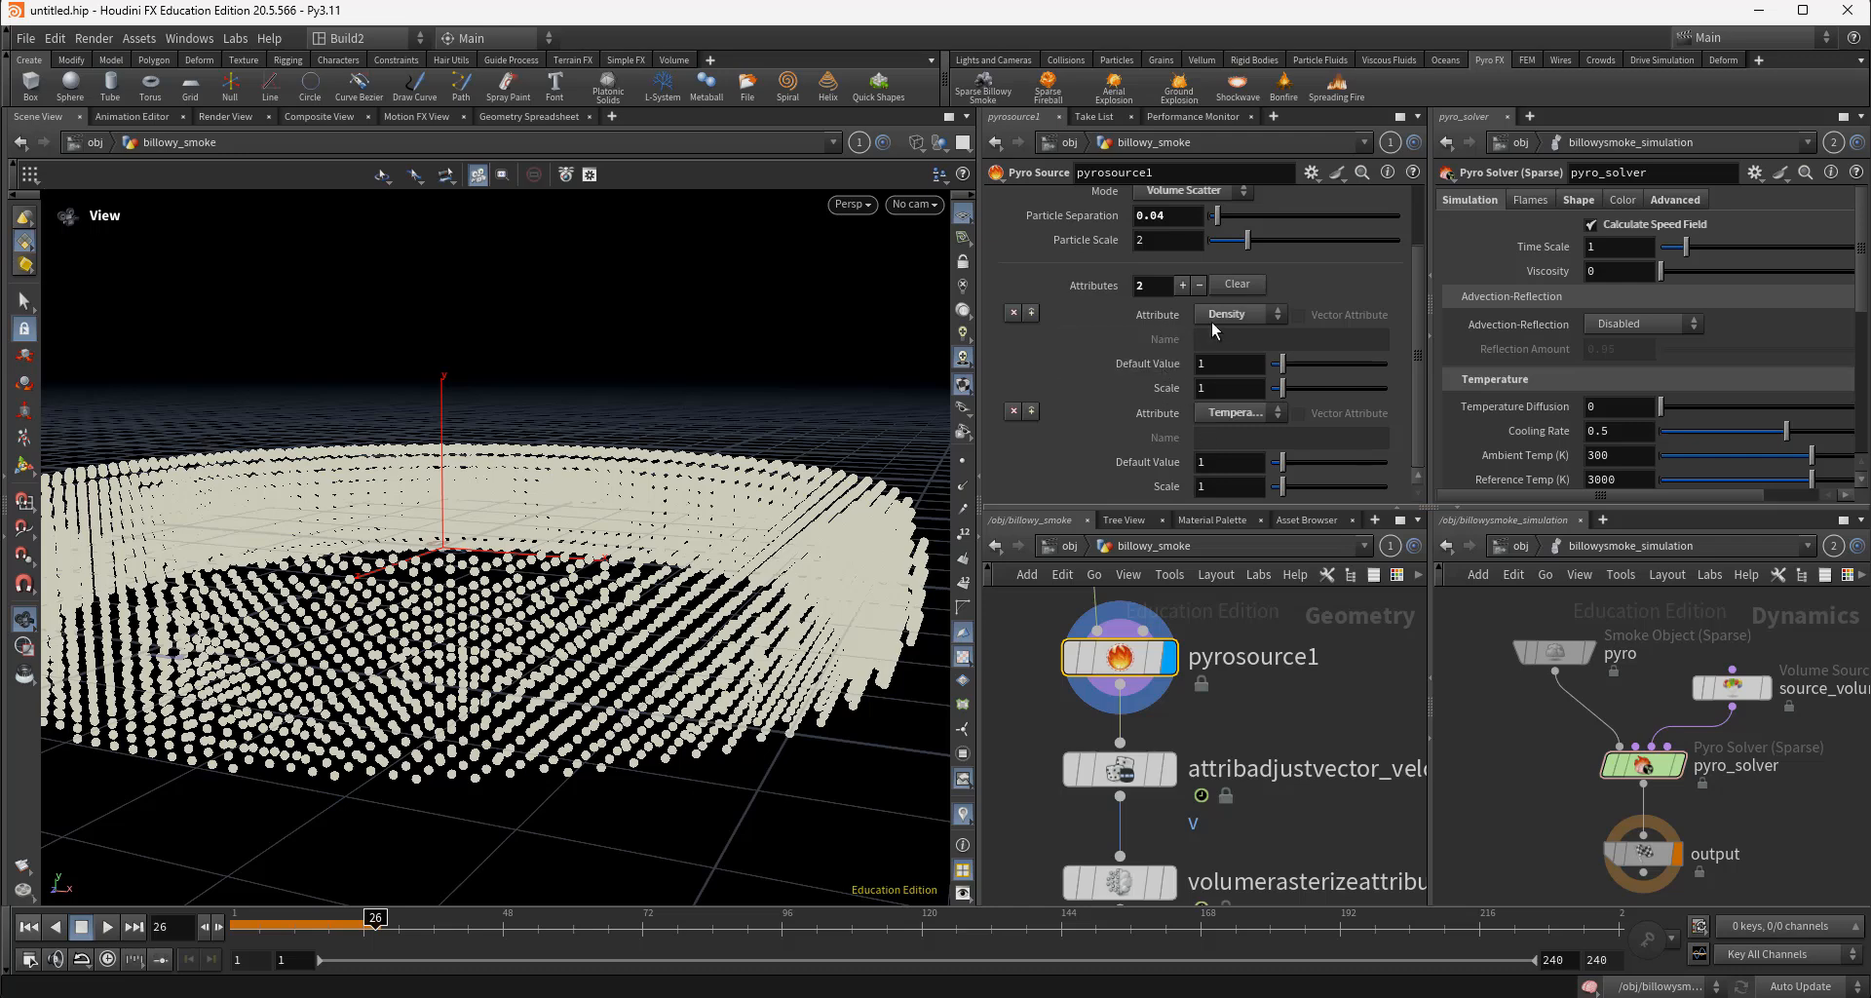
Display attribadjustvector_velocity and inspect its pre-process settings and initial velocity vector
middle_drag(1234, 728, 1232, 657)
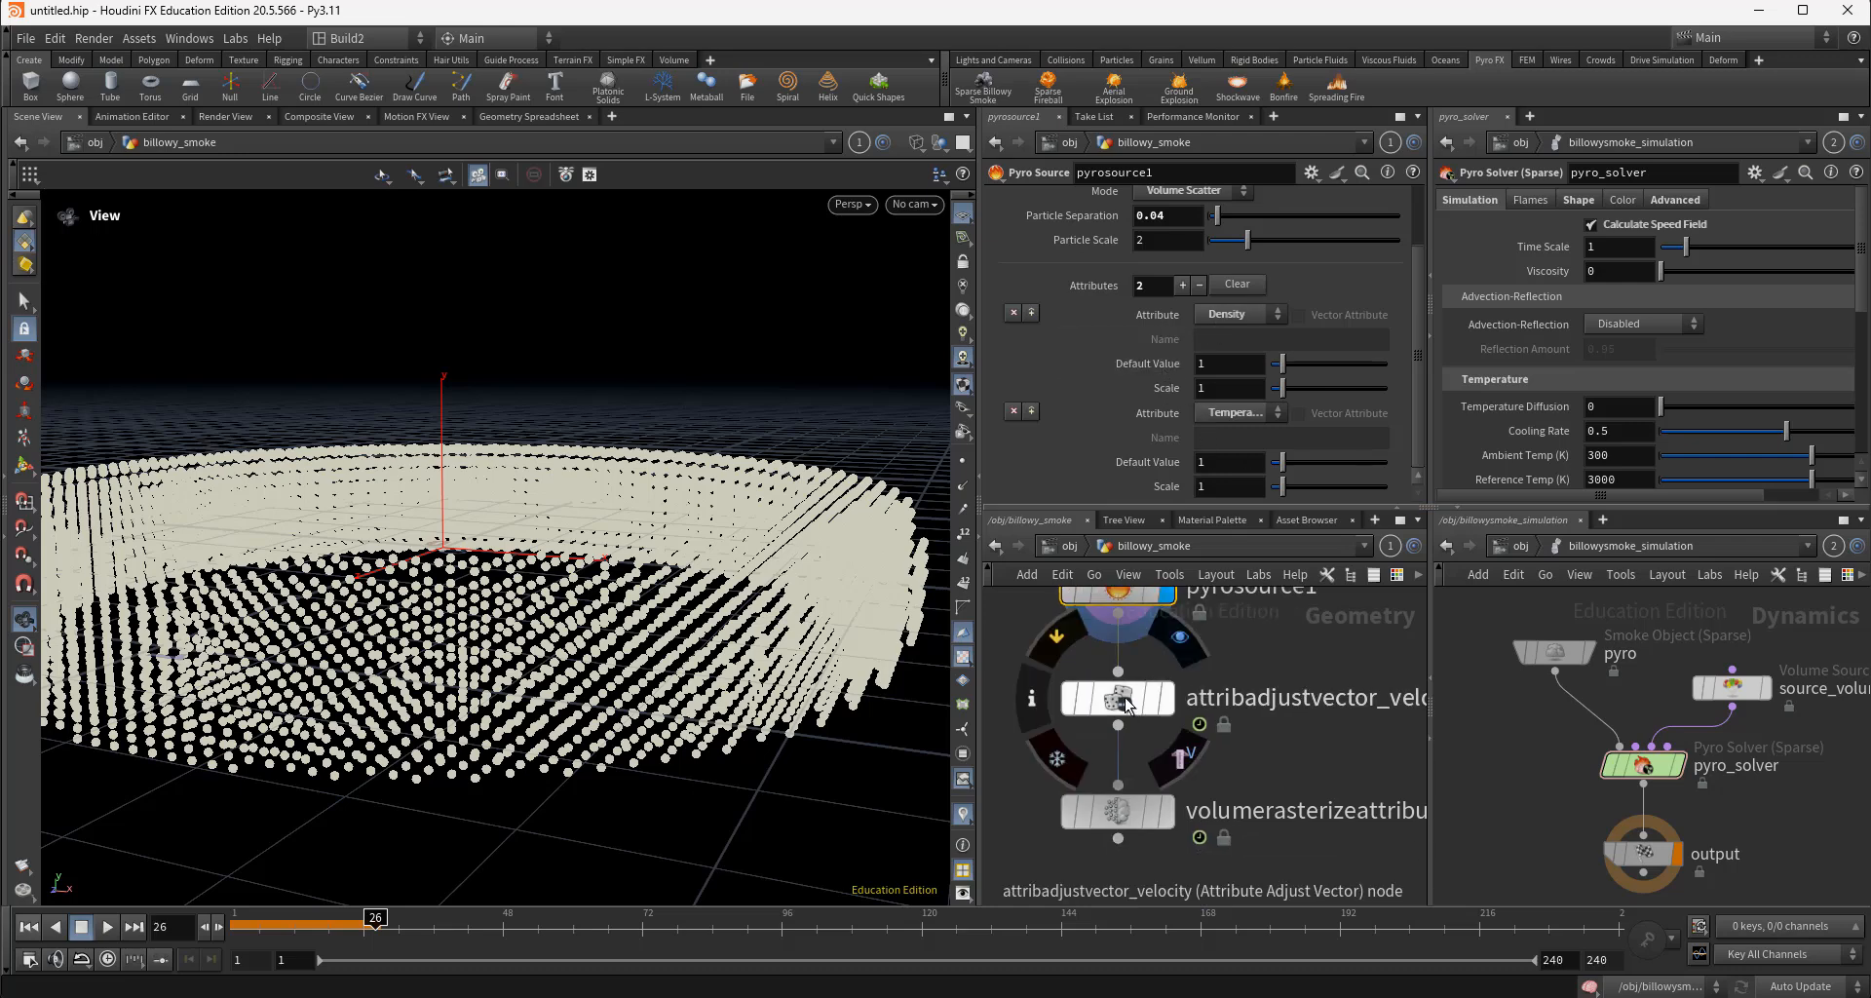
click(1169, 704)
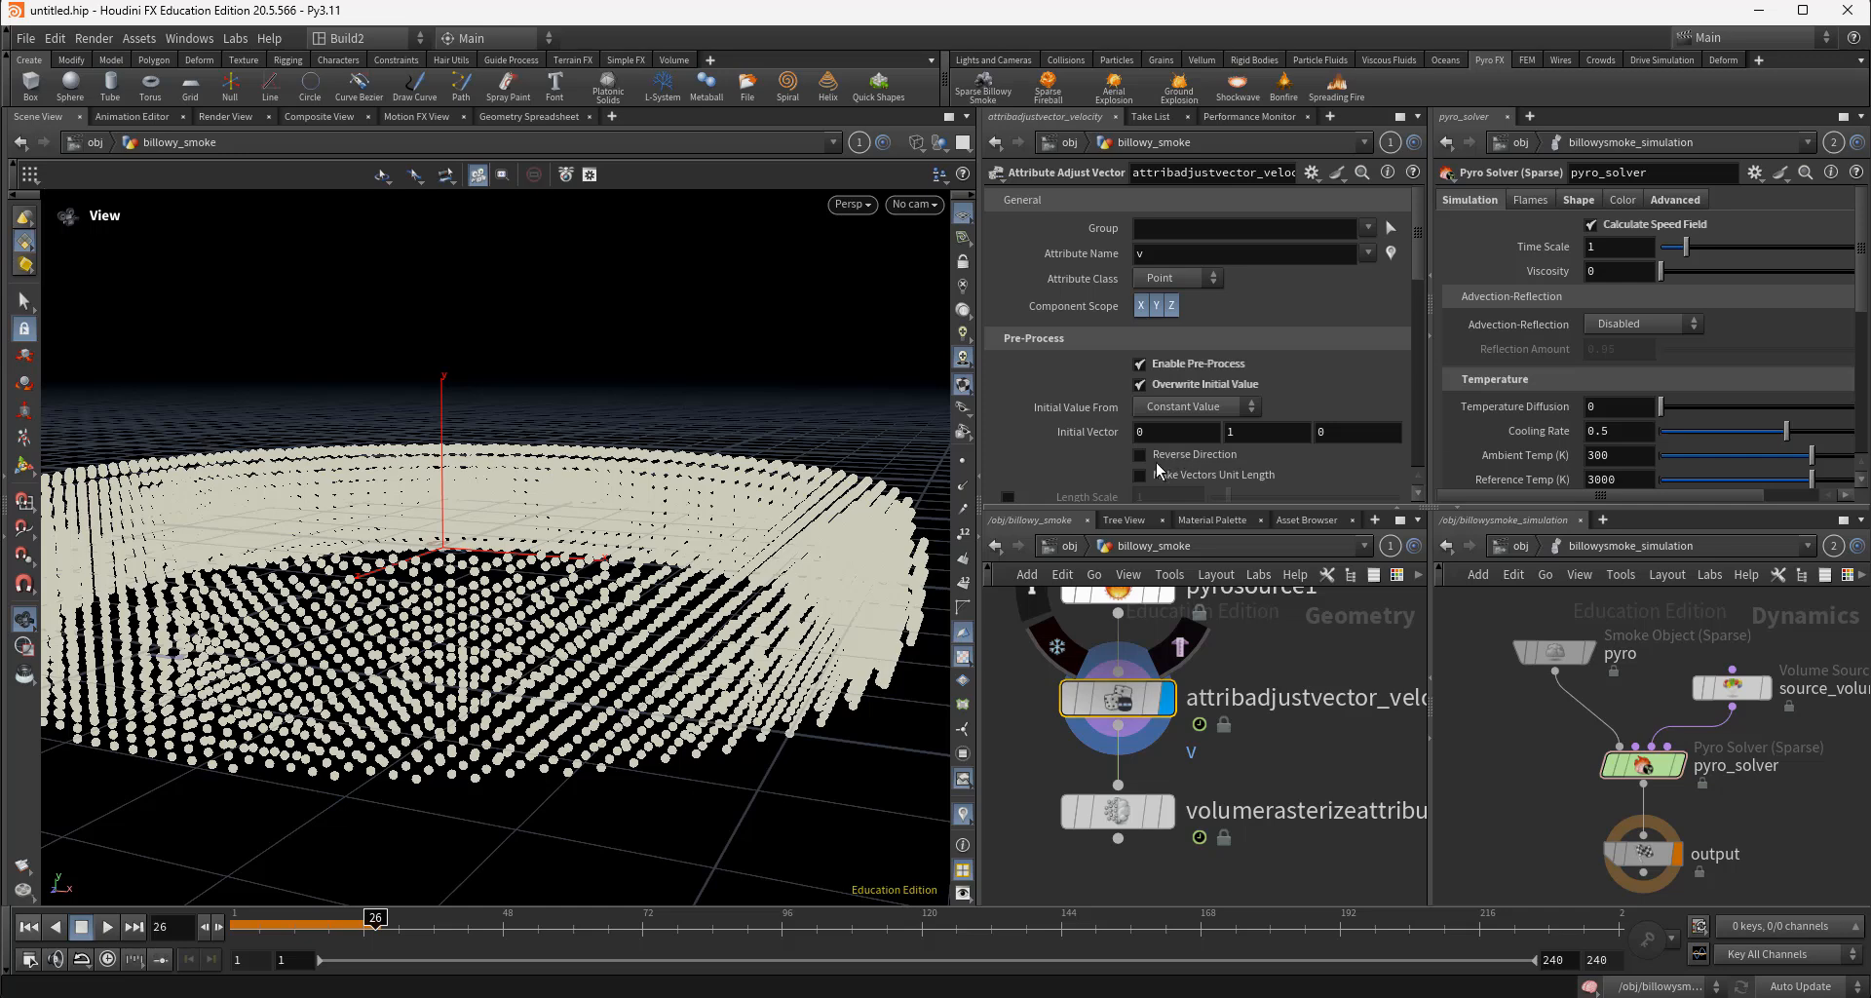
mouse_move(1133, 708)
click(1274, 436)
Display the volumerasterizeattributes output in the viewport and return the timeline to frame 1 after a brief playback
click(1126, 824)
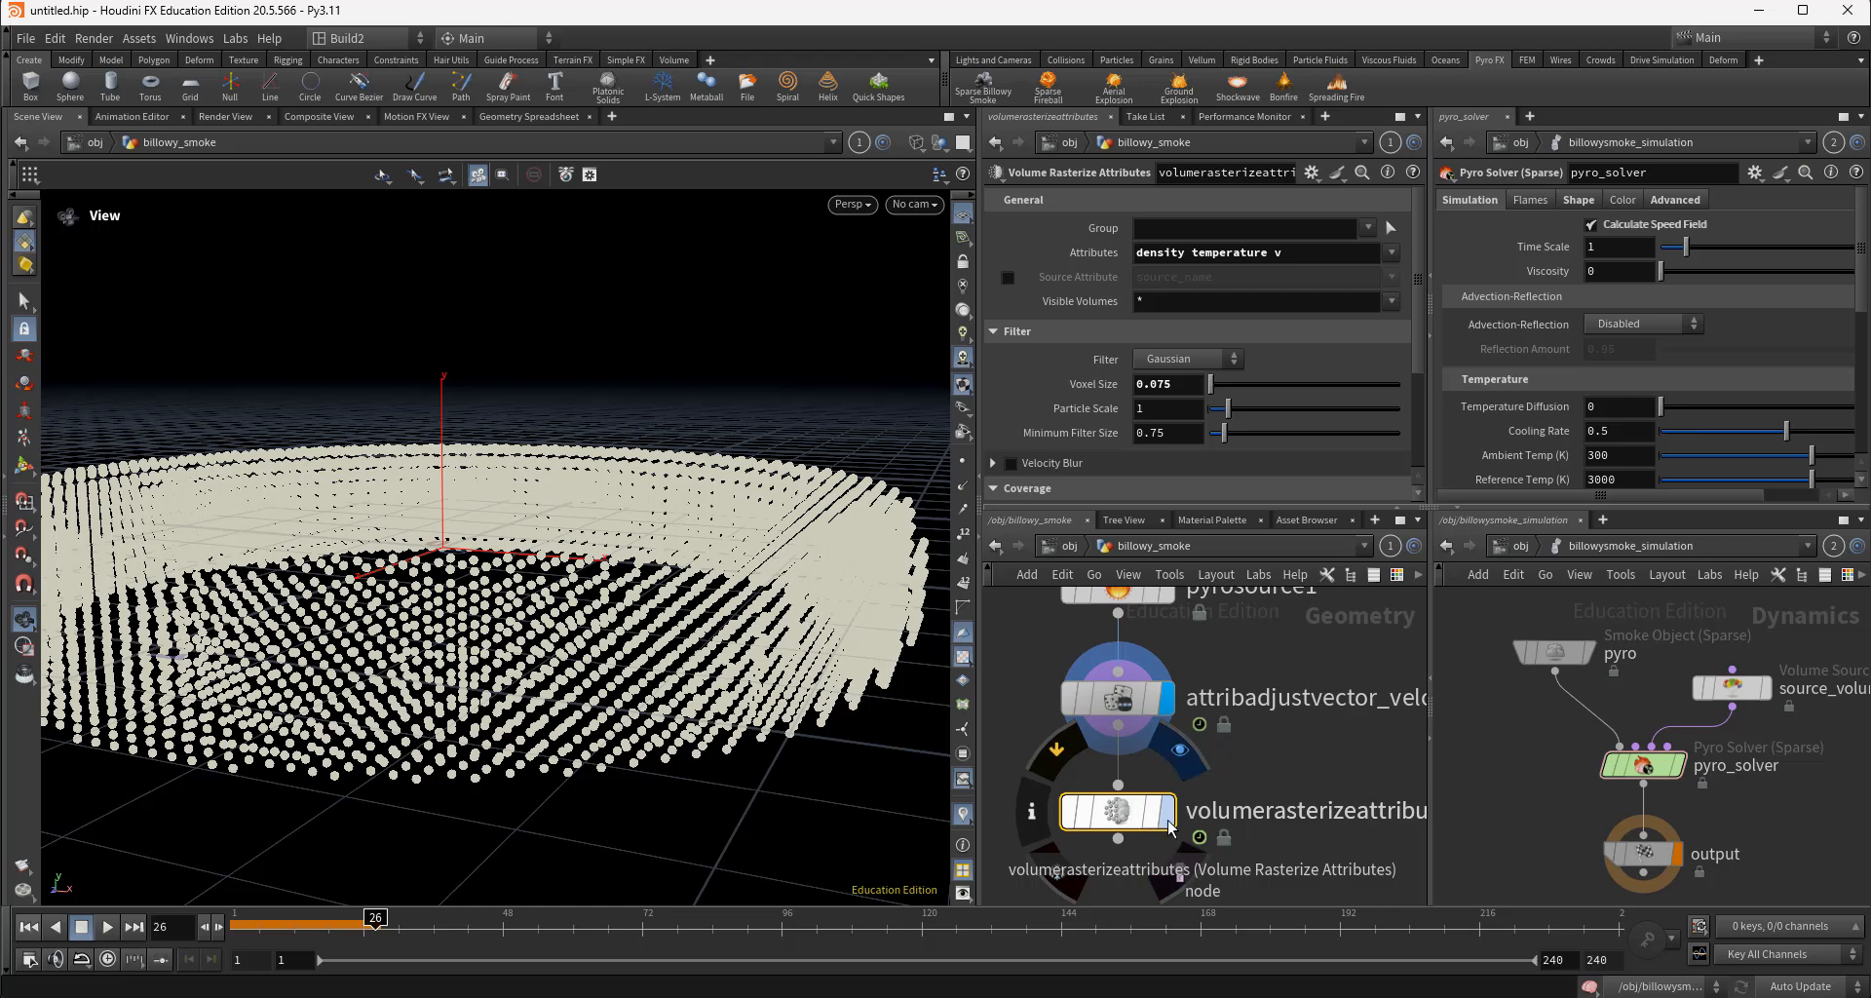
click(1169, 821)
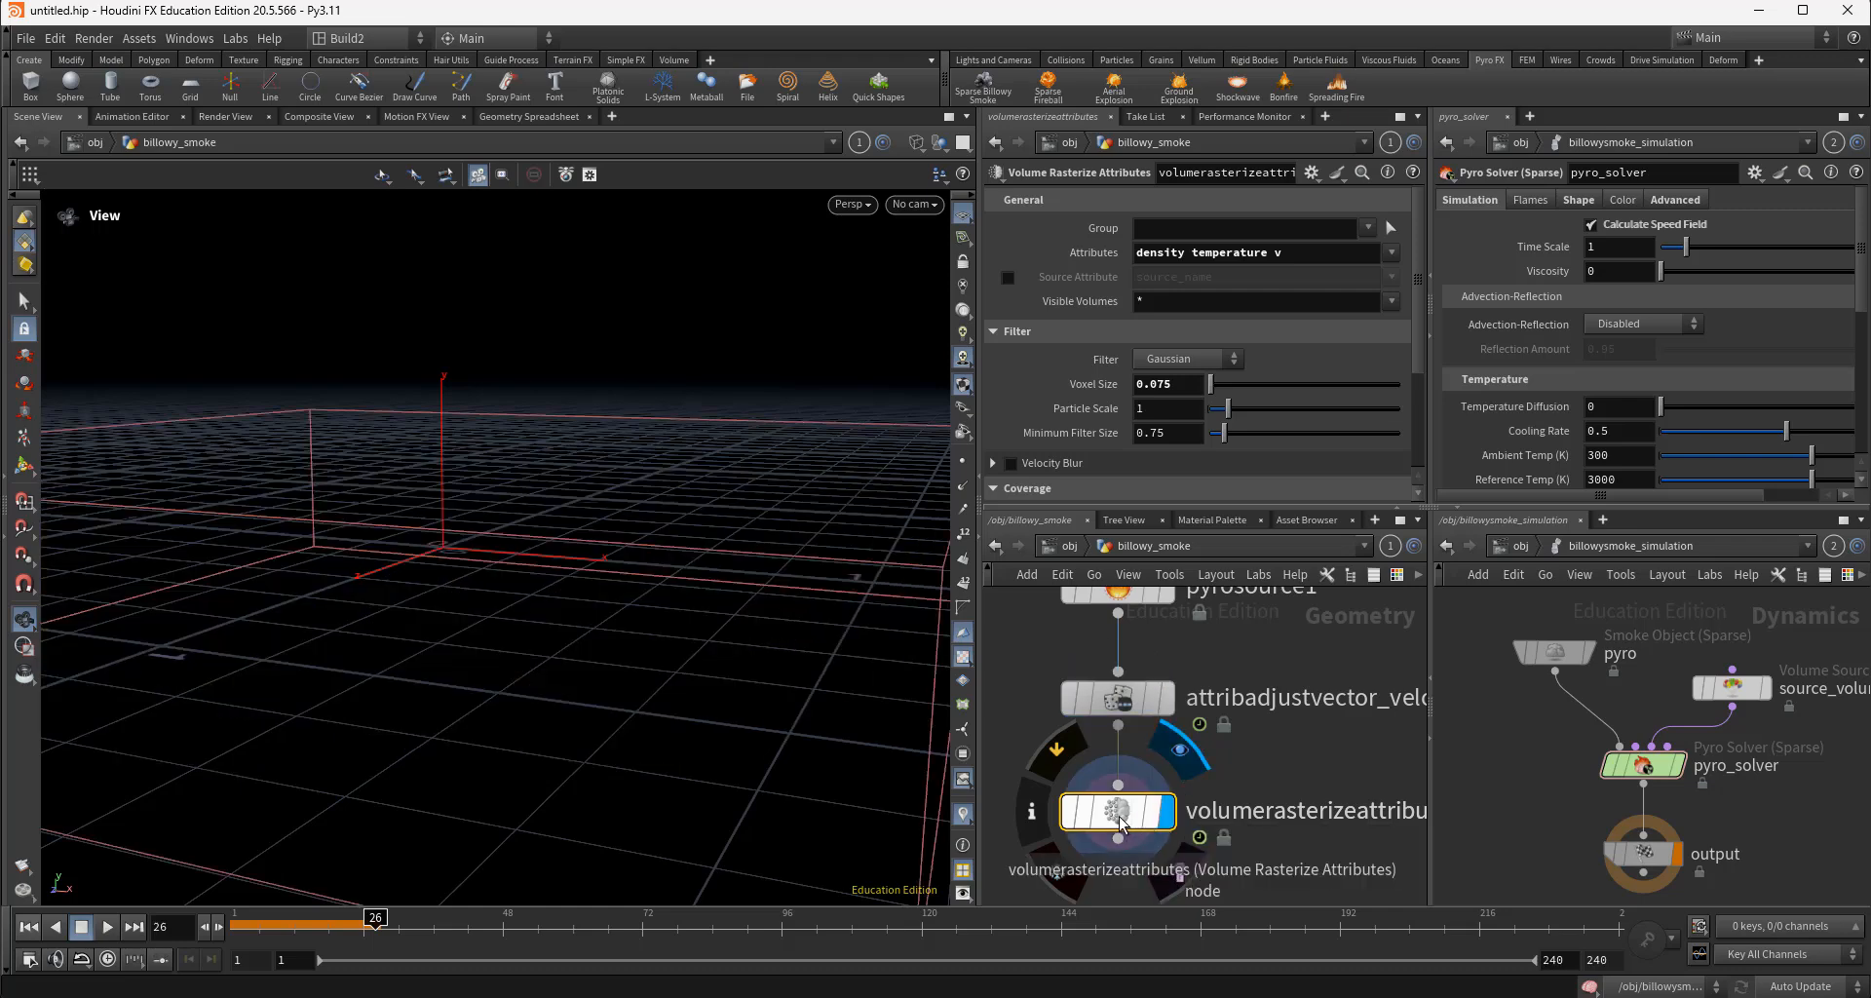
drag(731, 693, 465, 731)
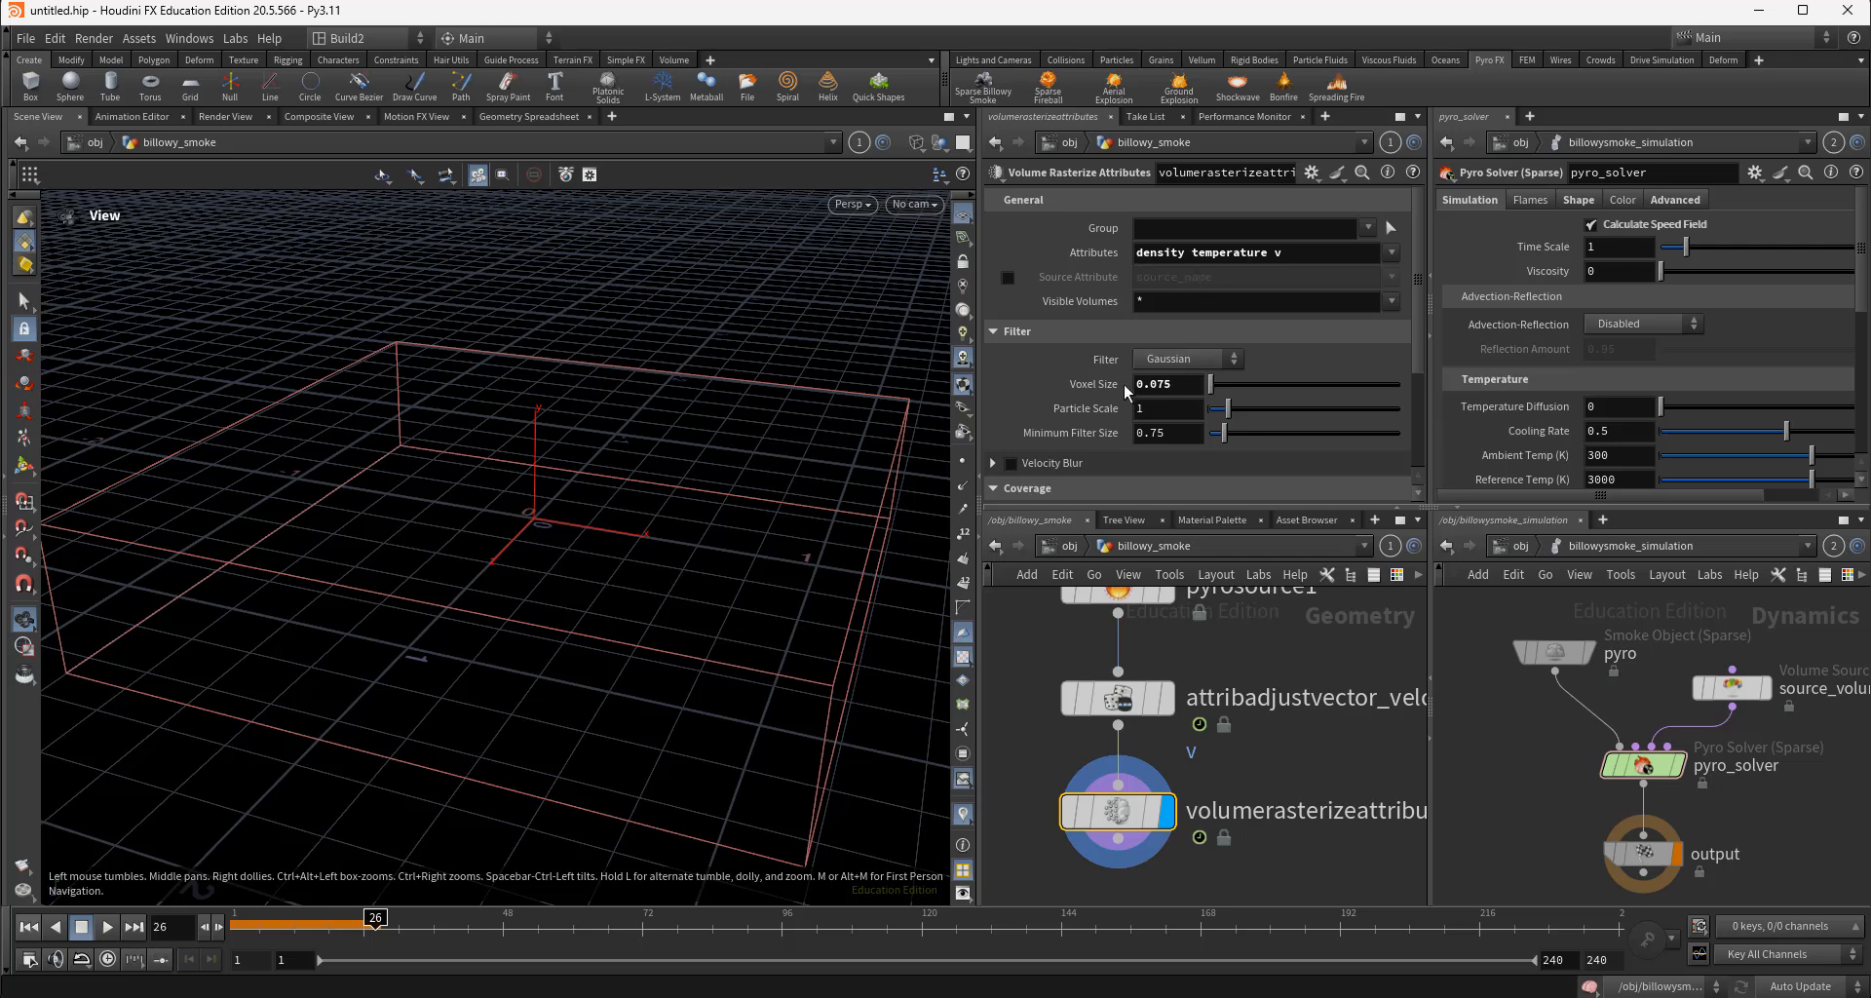
click(27, 927)
click(107, 927)
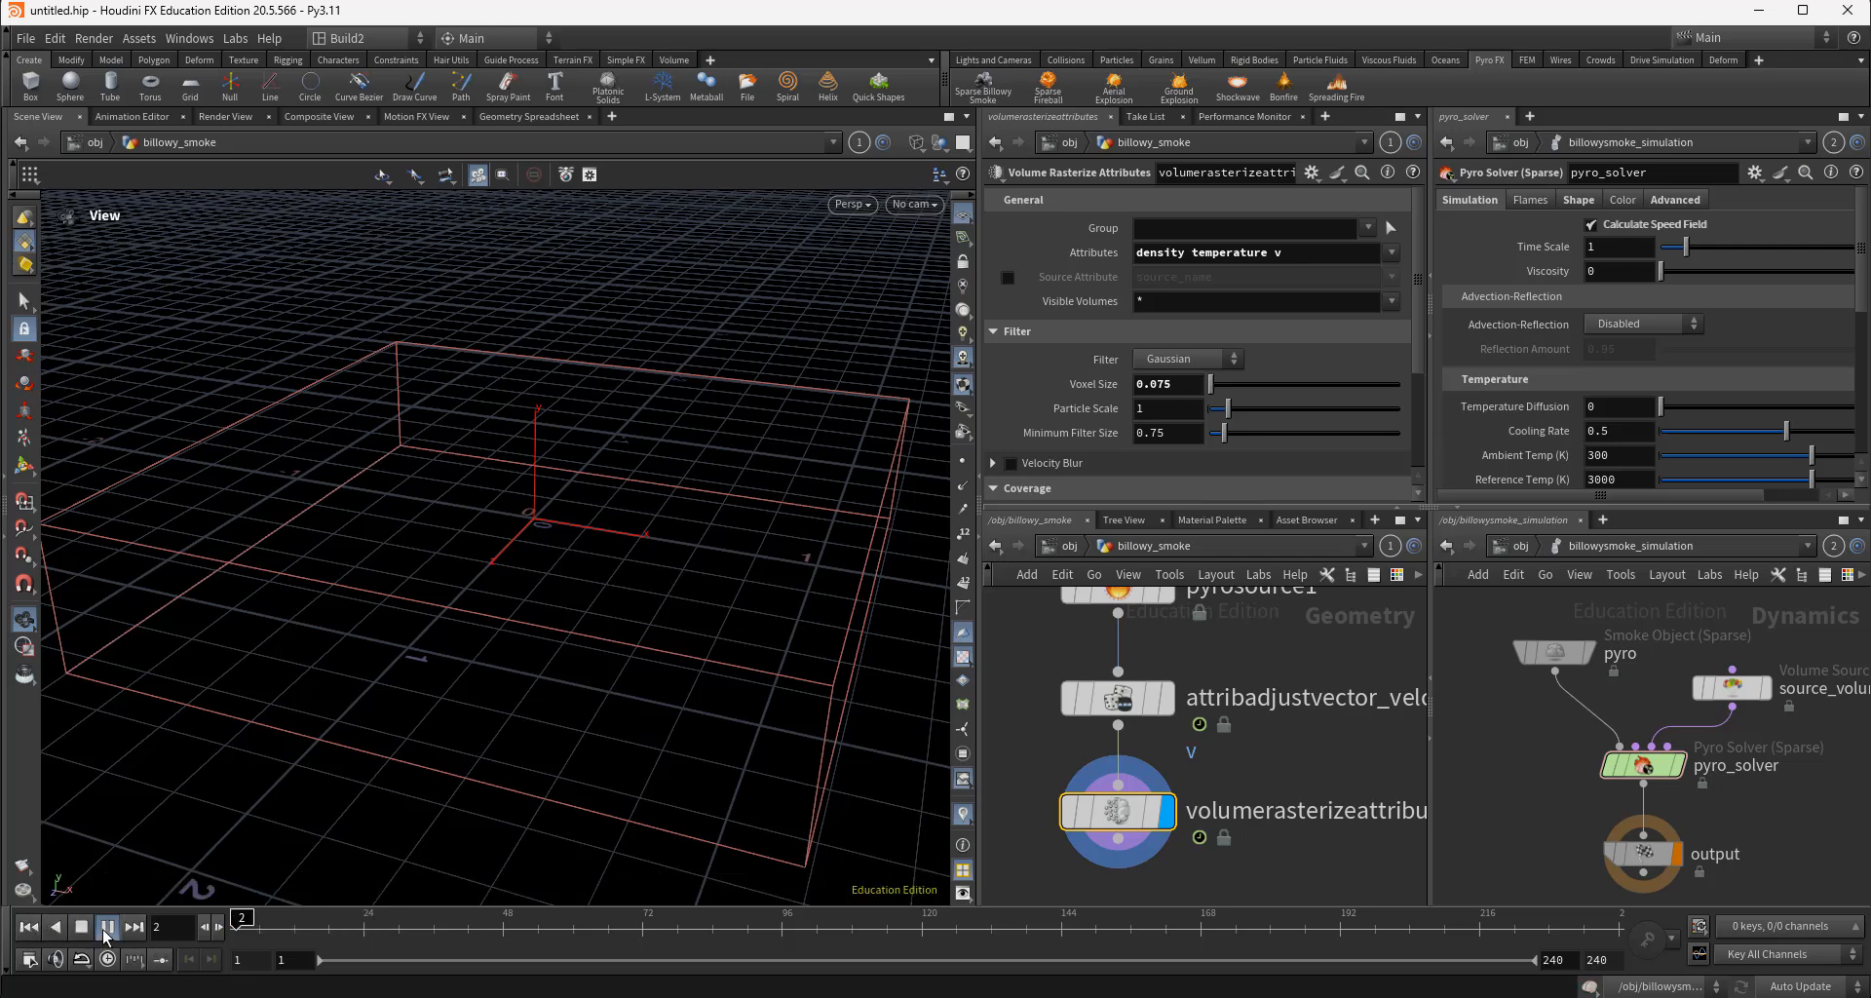
key(ctrl+Left)
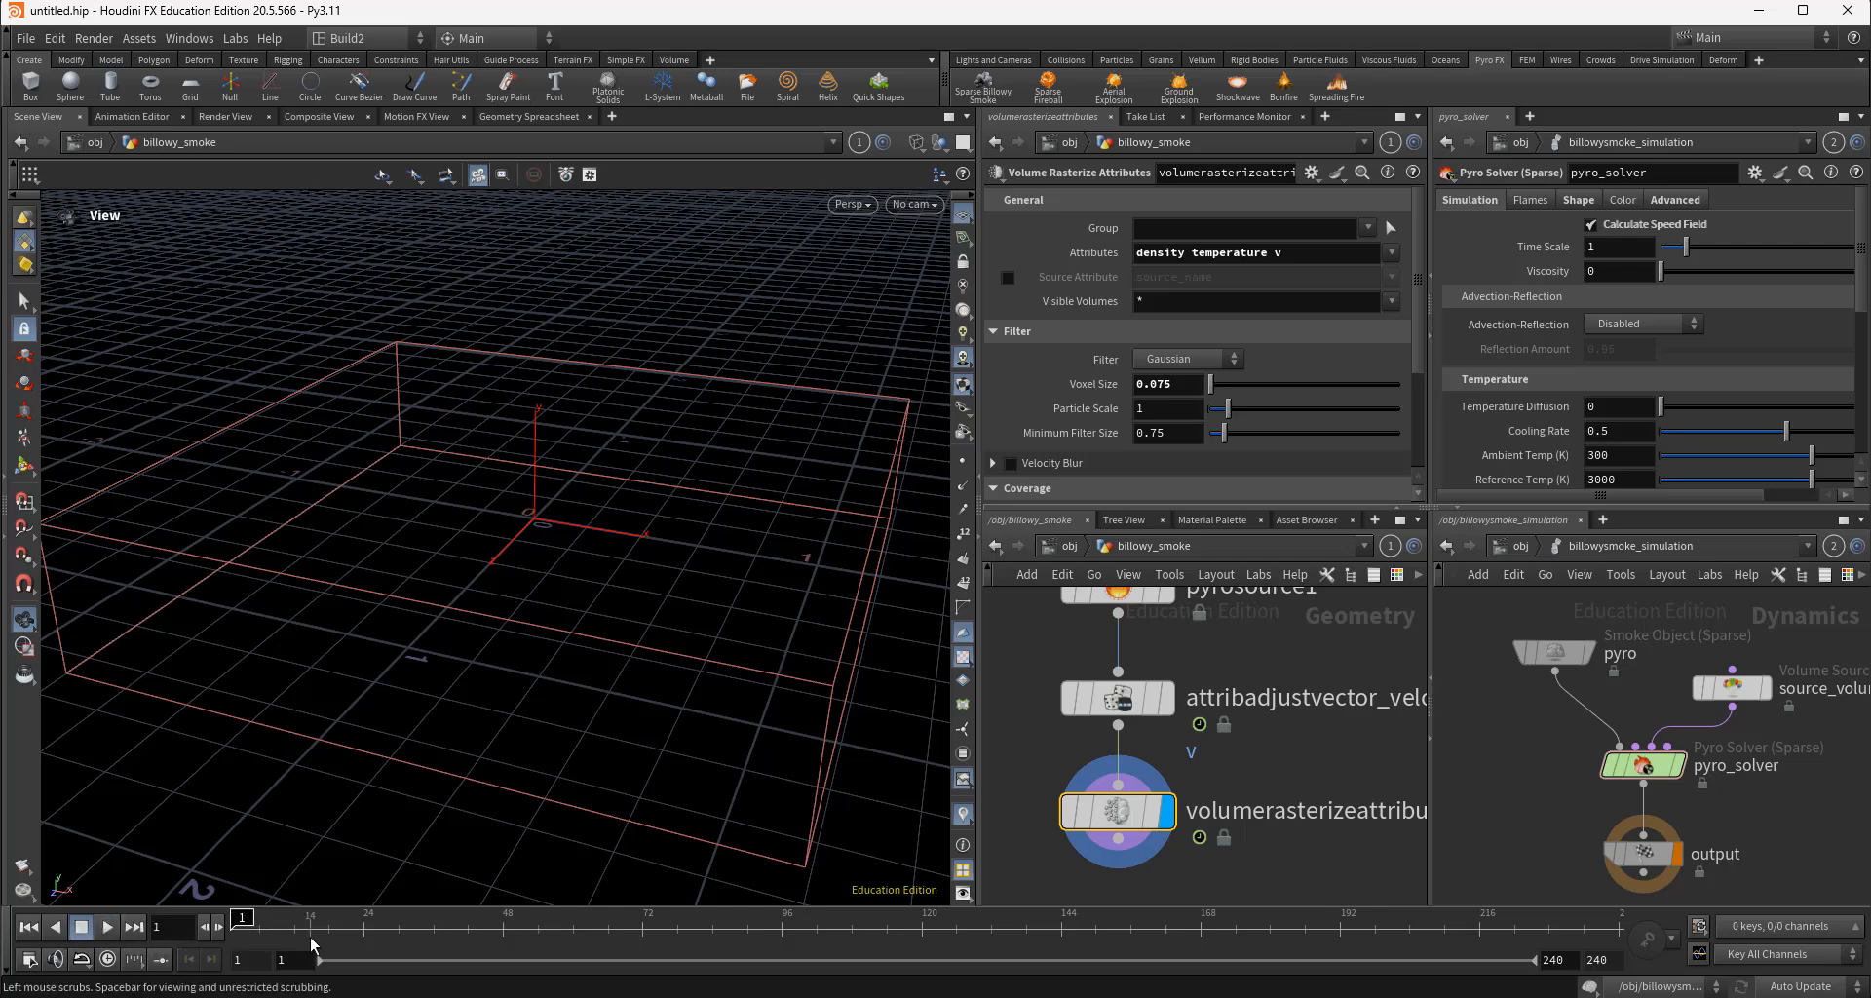
Check the rasterize node's voxel size, and switch from the billowy_smoke network to the billowysmoke_simulation DOP network
mouse_move(1295, 770)
middle_down()
mouse_move(1297, 801)
mouse_move(1300, 772)
middle_up()
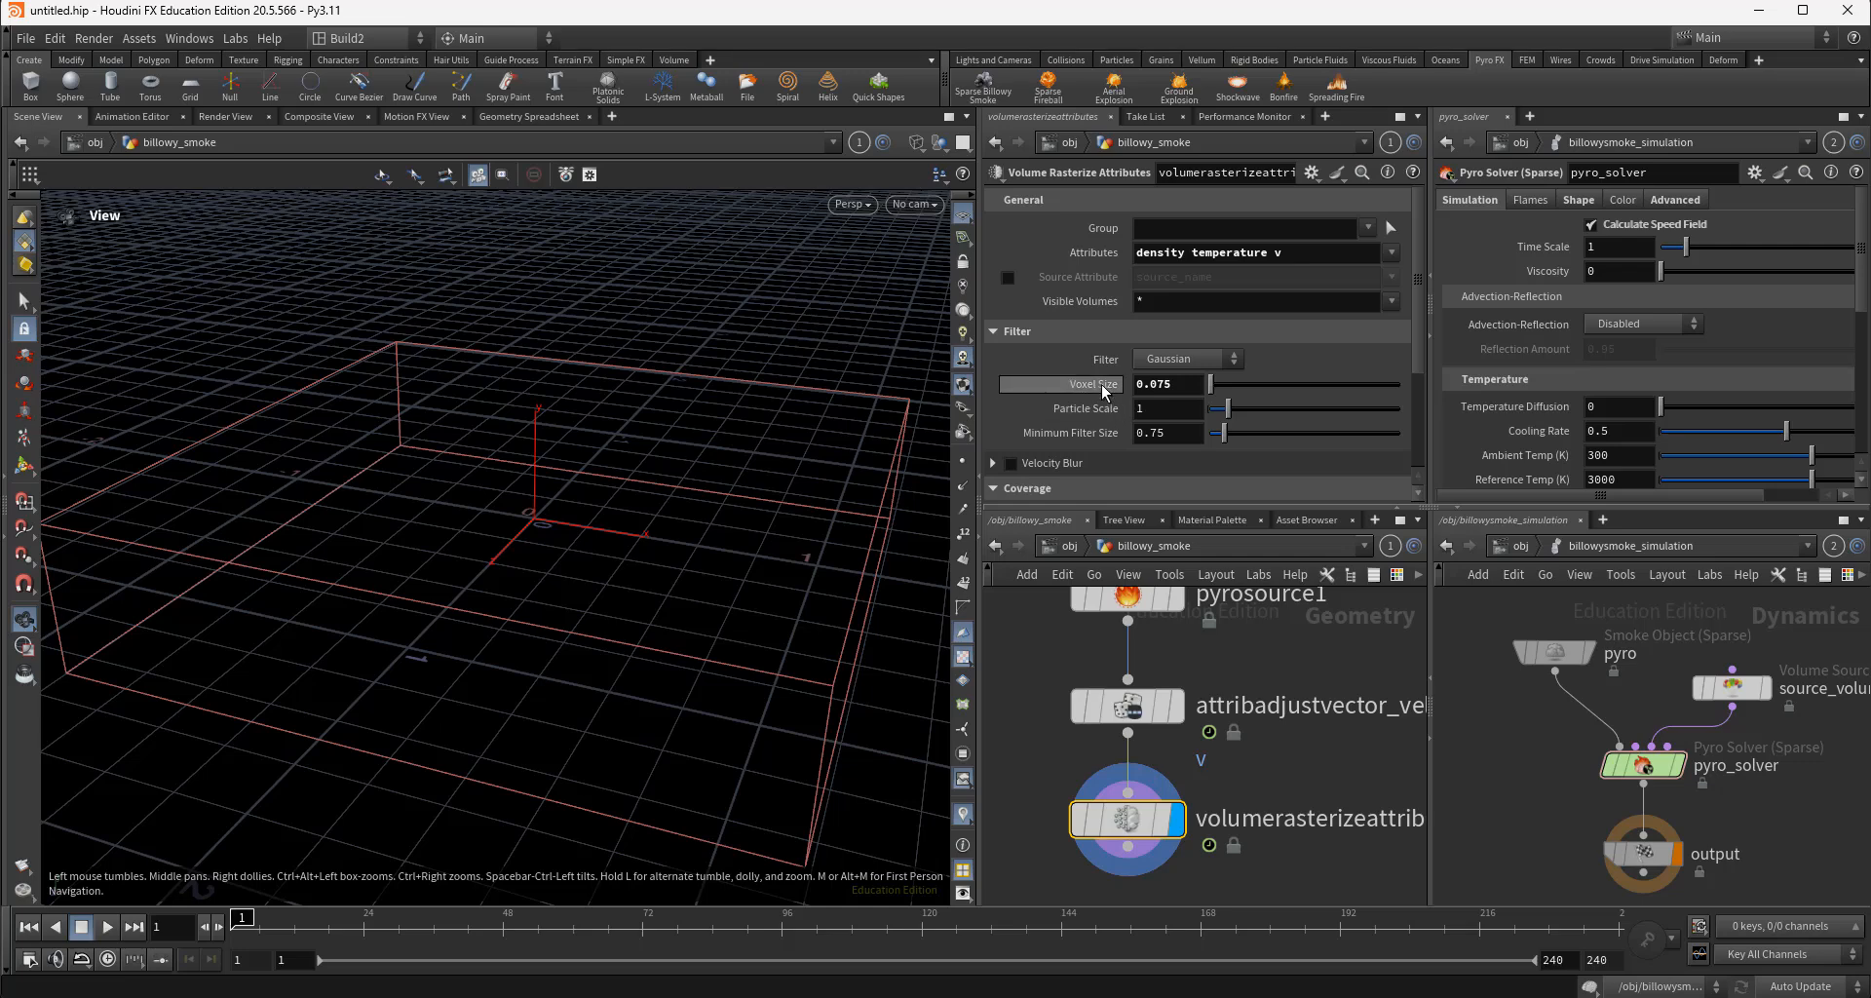
click(1189, 385)
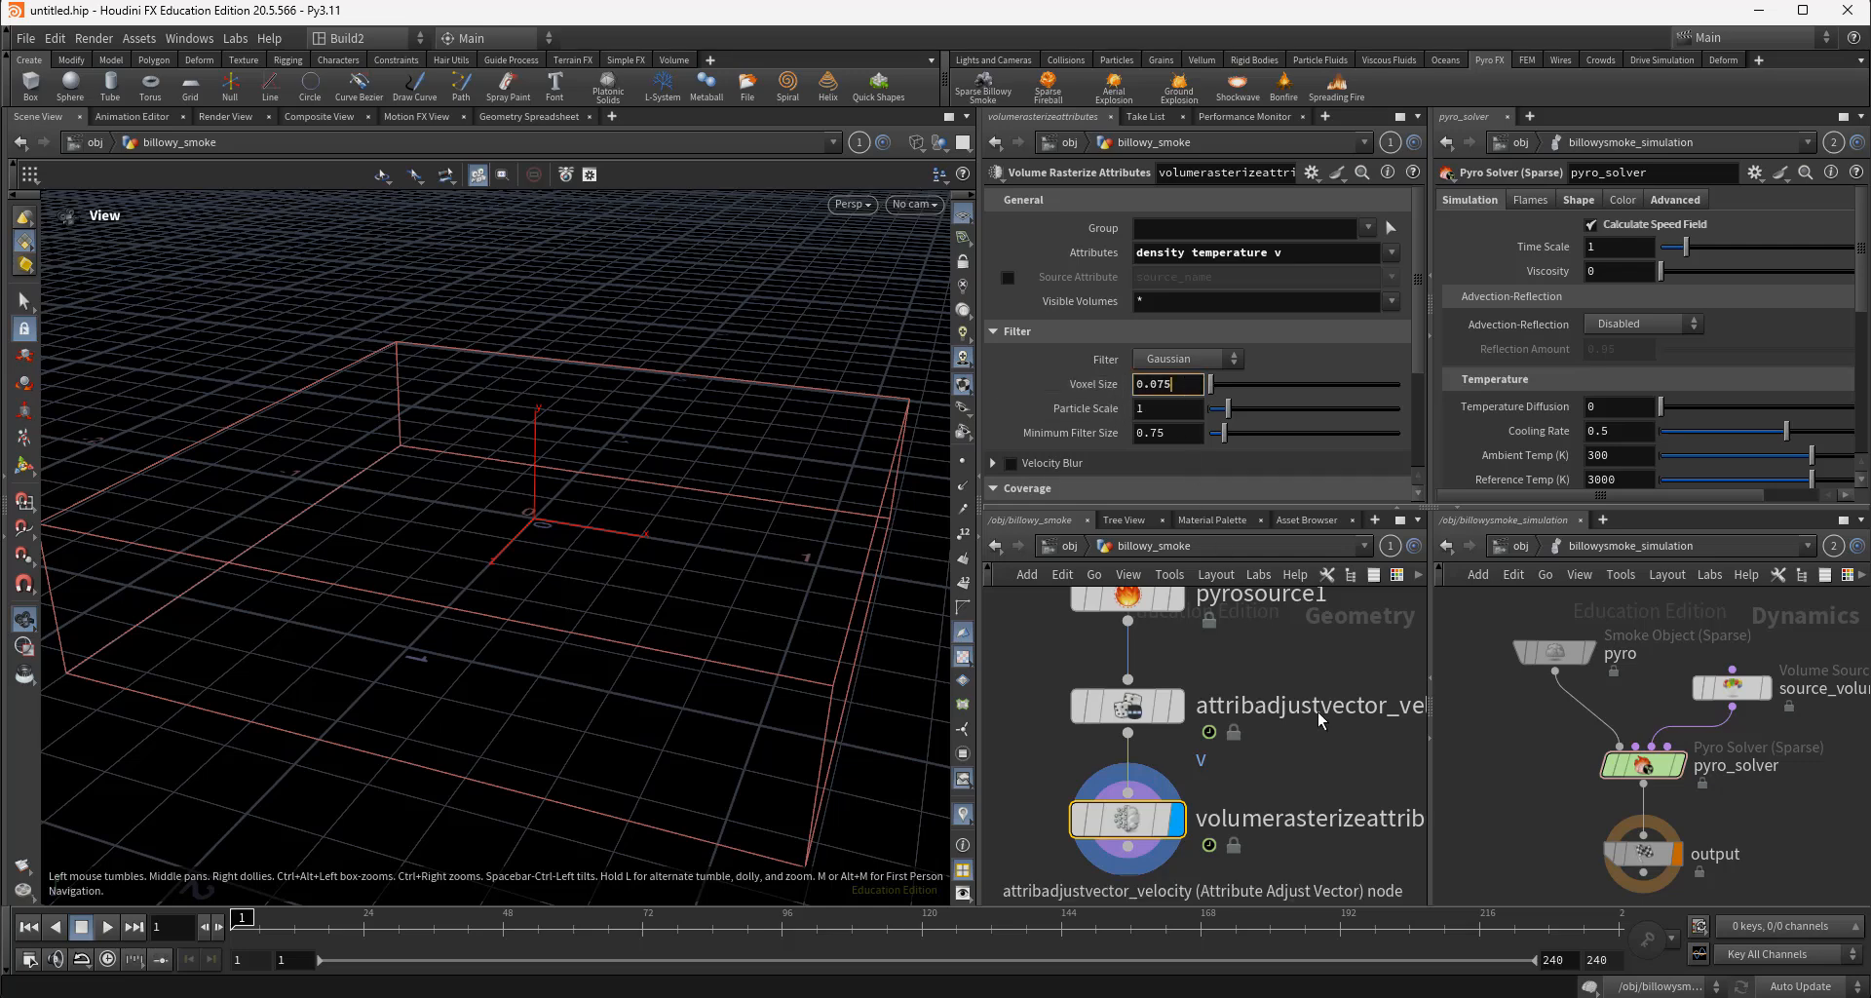
middle_drag(1324, 747, 1308, 804)
scroll(1273, 737, down, 2)
middle_drag(1272, 734, 1088, 723)
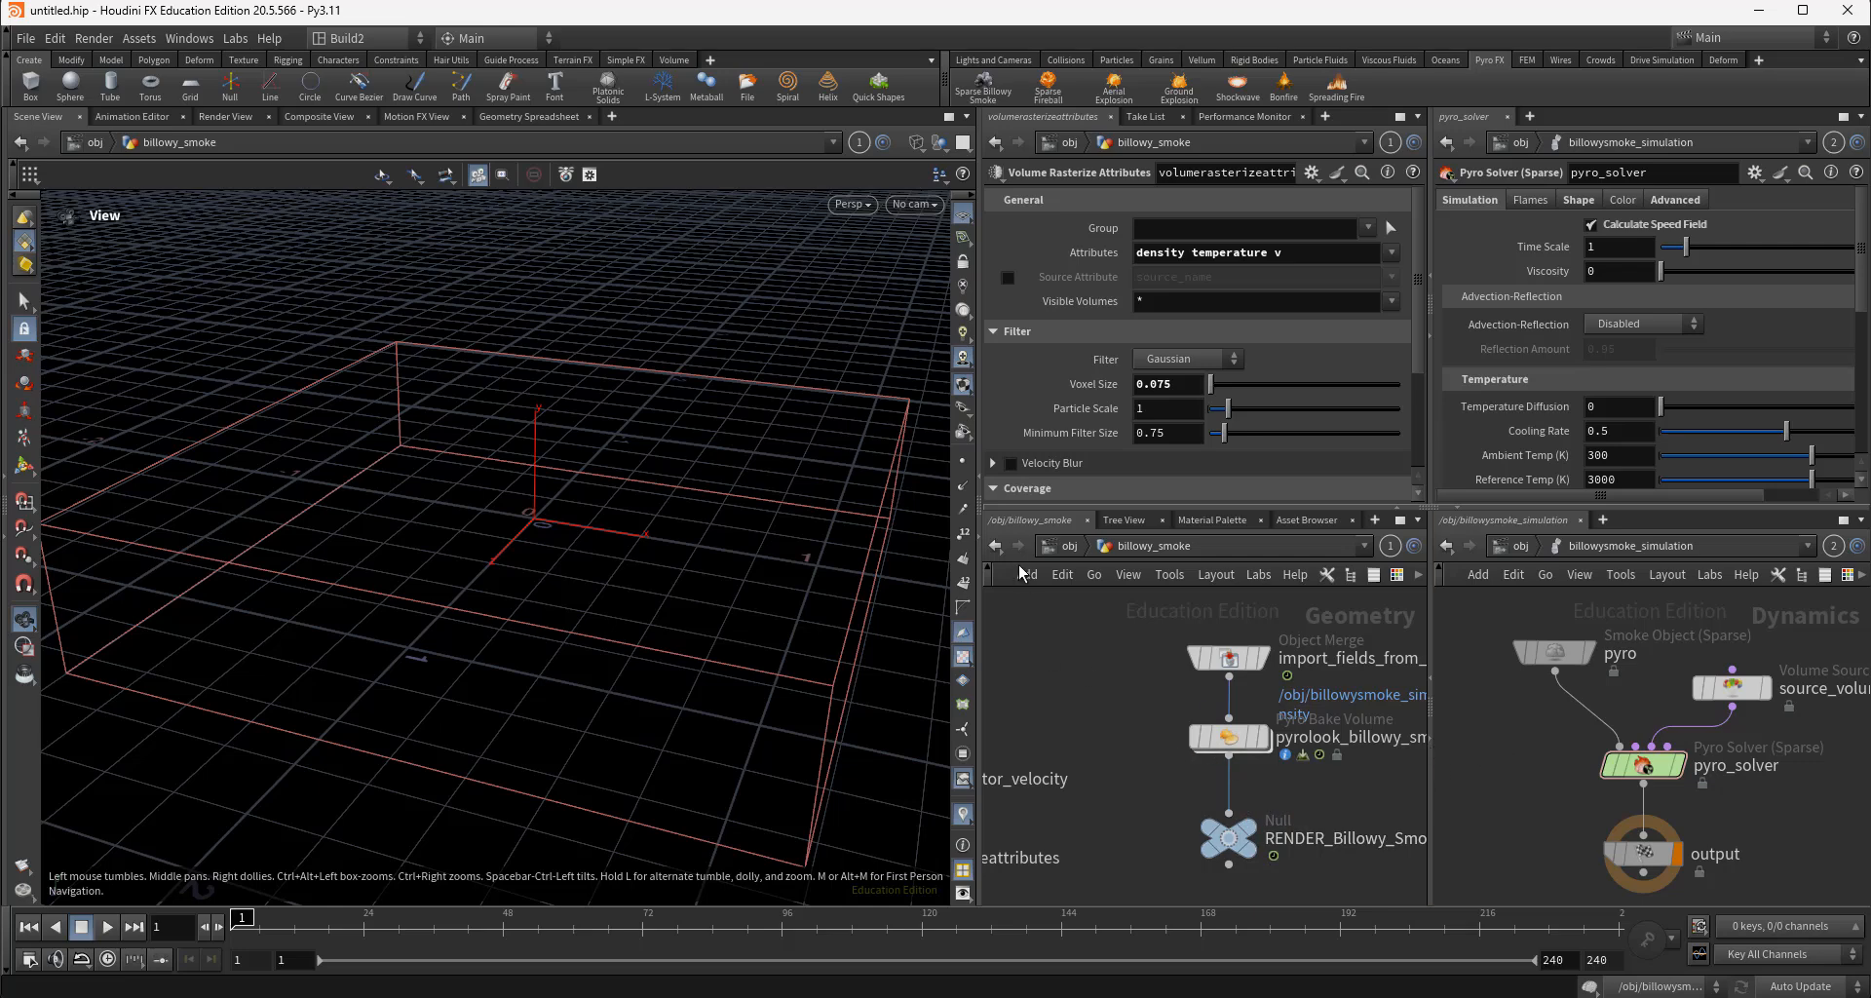
click(1067, 547)
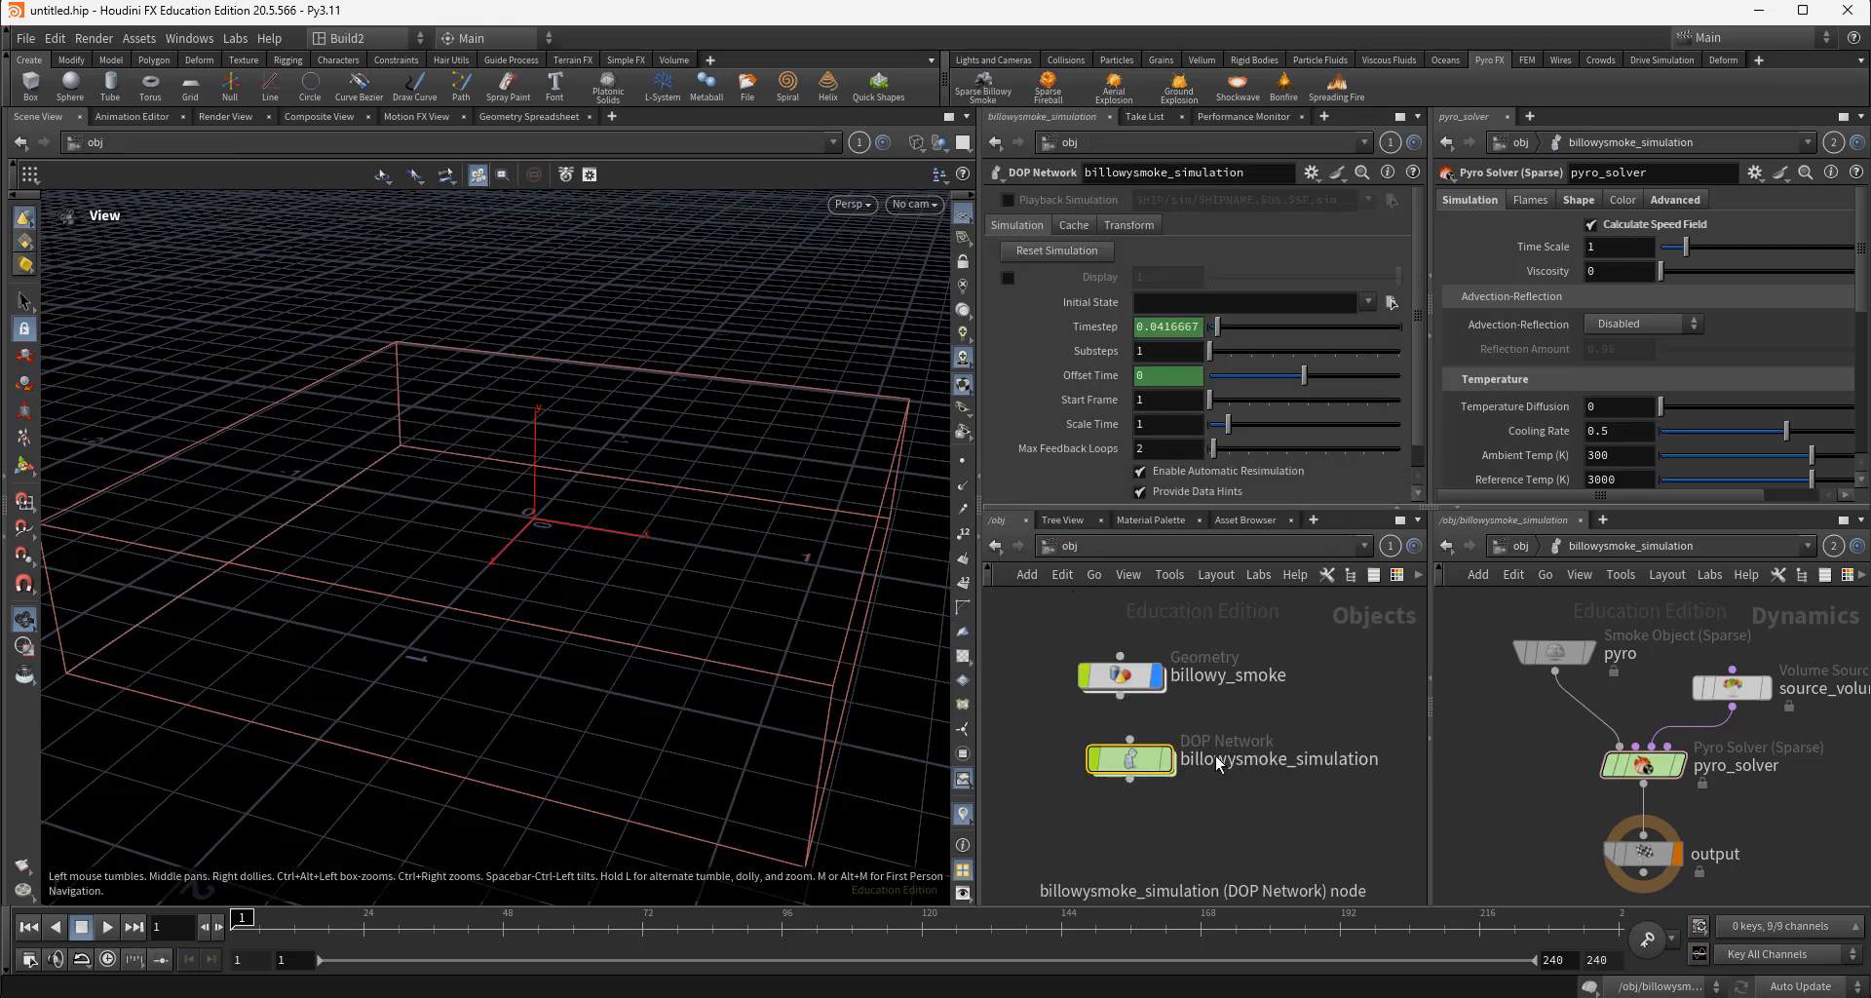
double_click(1129, 759)
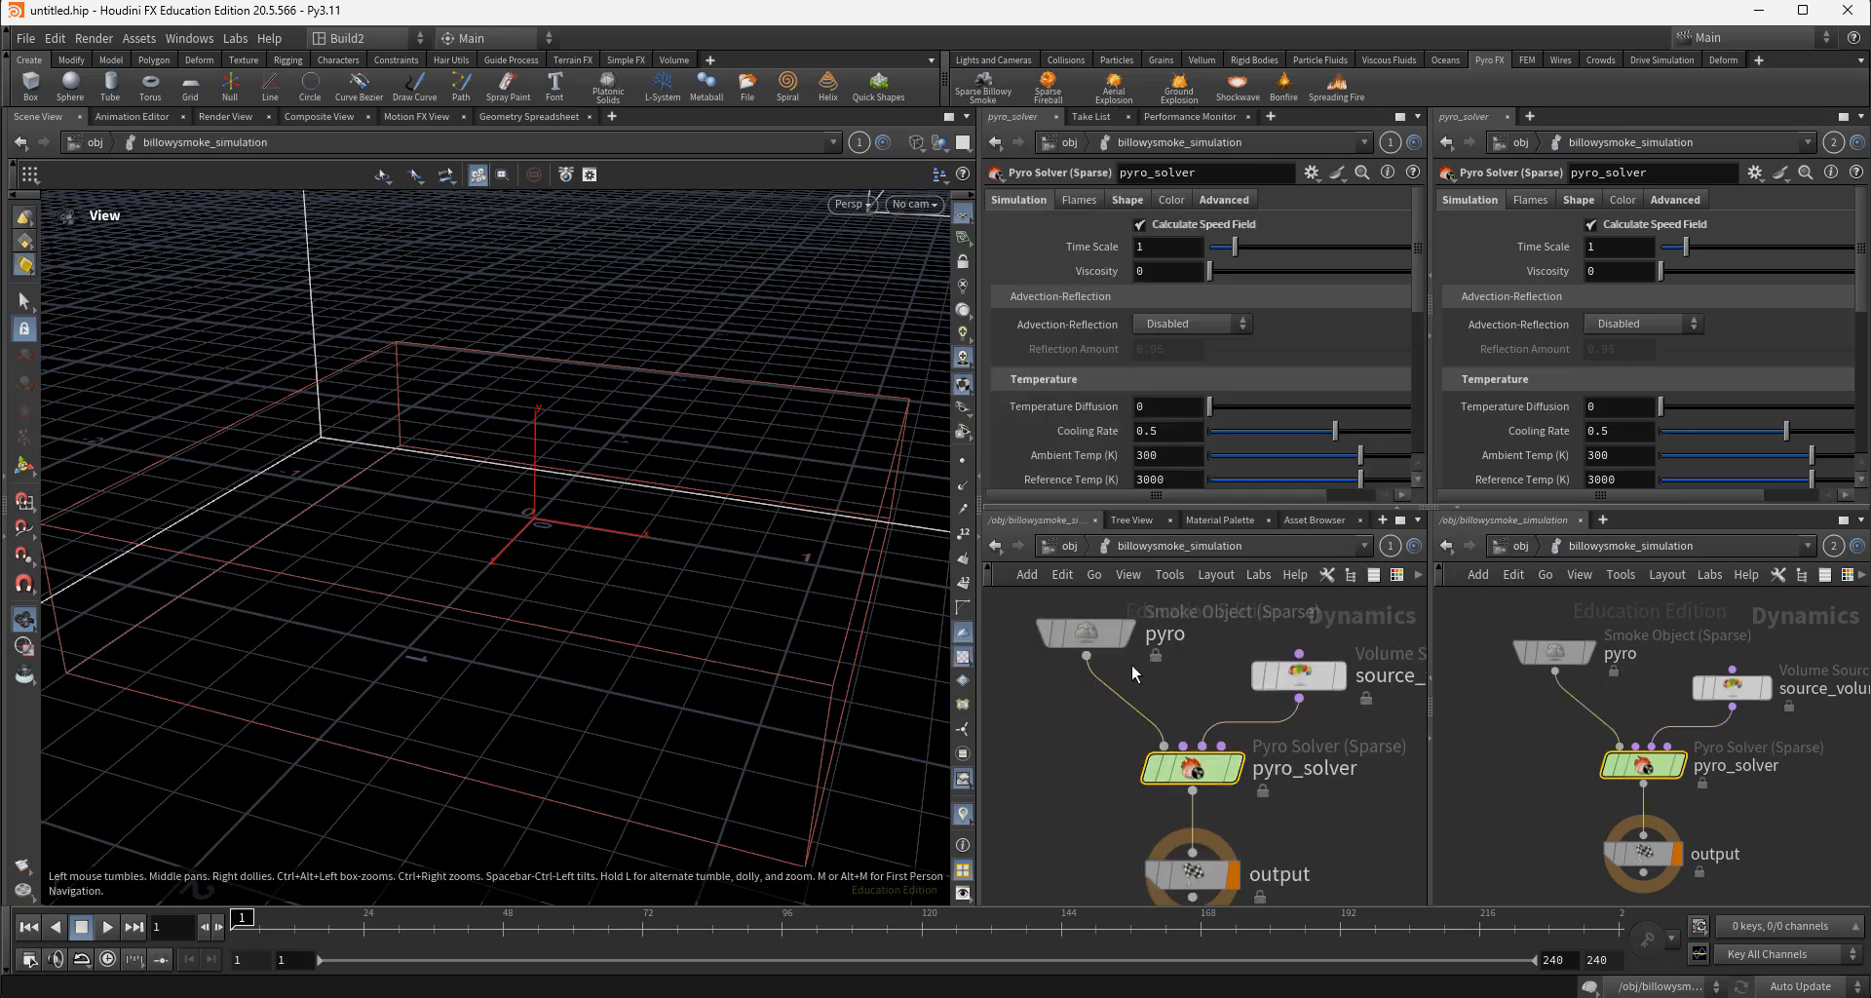
Line up the pyro and source_volumes nodes side by side above pyro_solver
drag(1084, 638, 1084, 662)
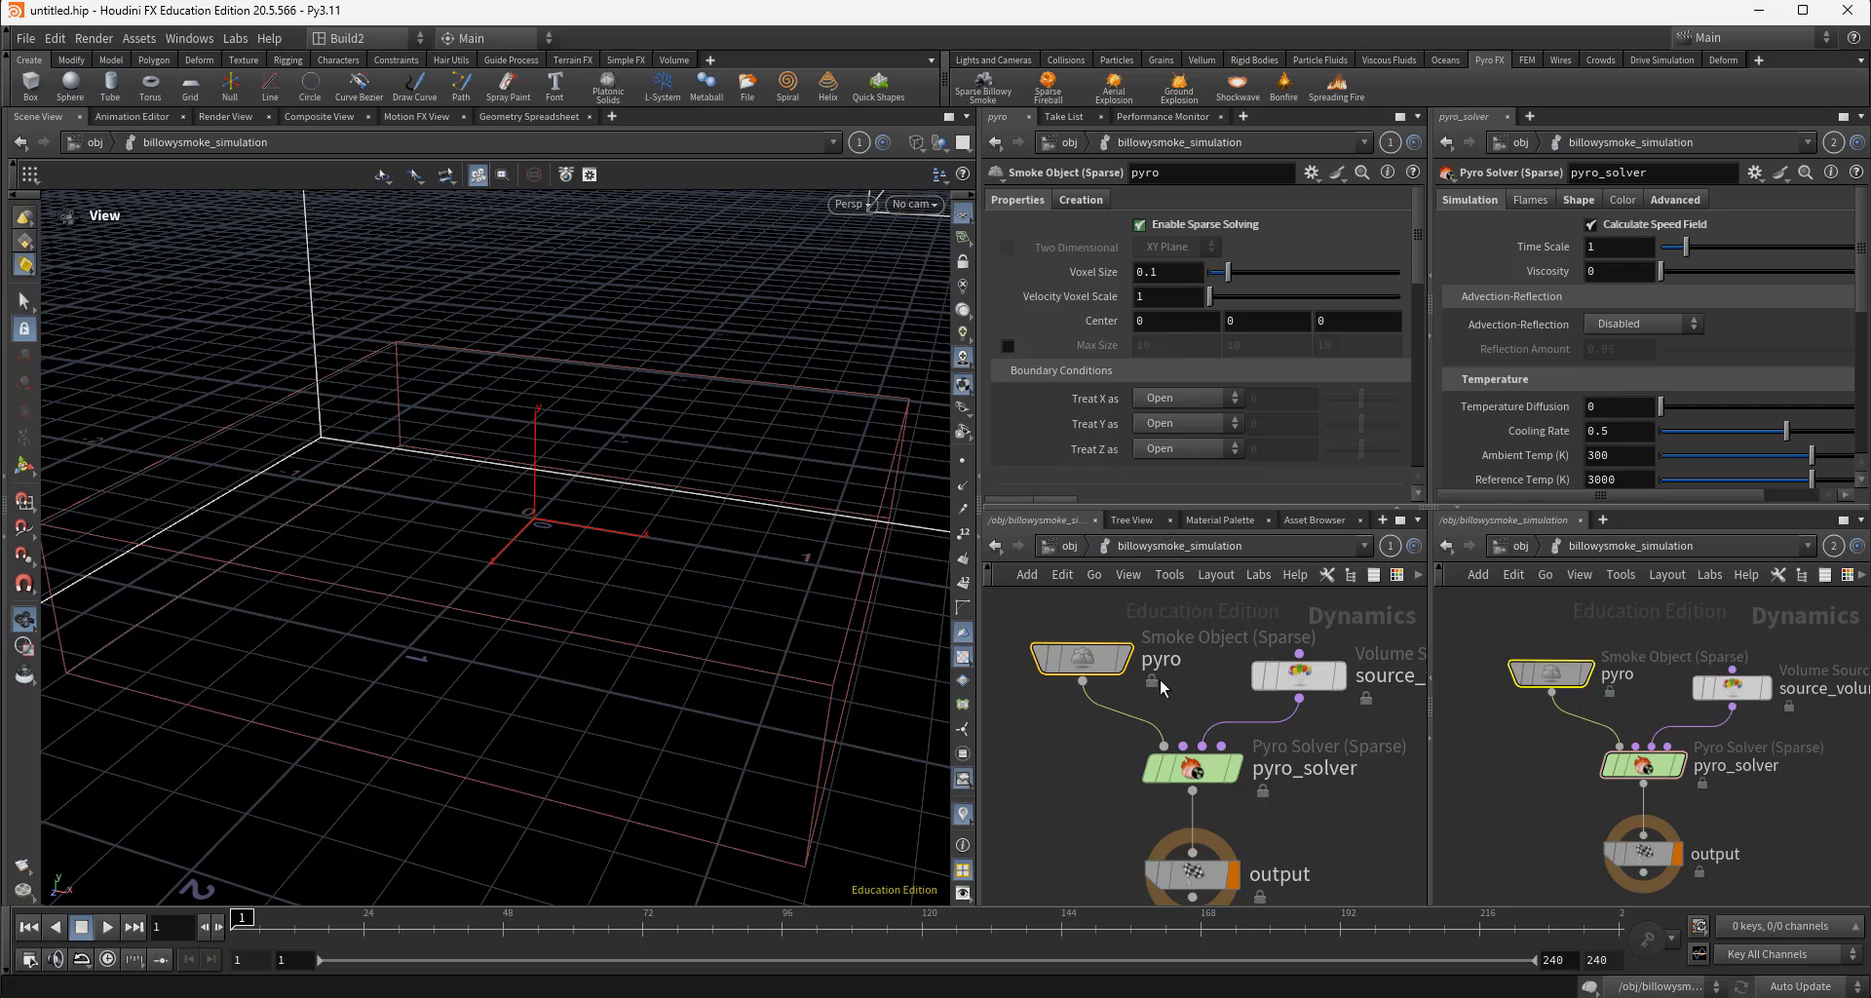
drag(1092, 668, 1090, 672)
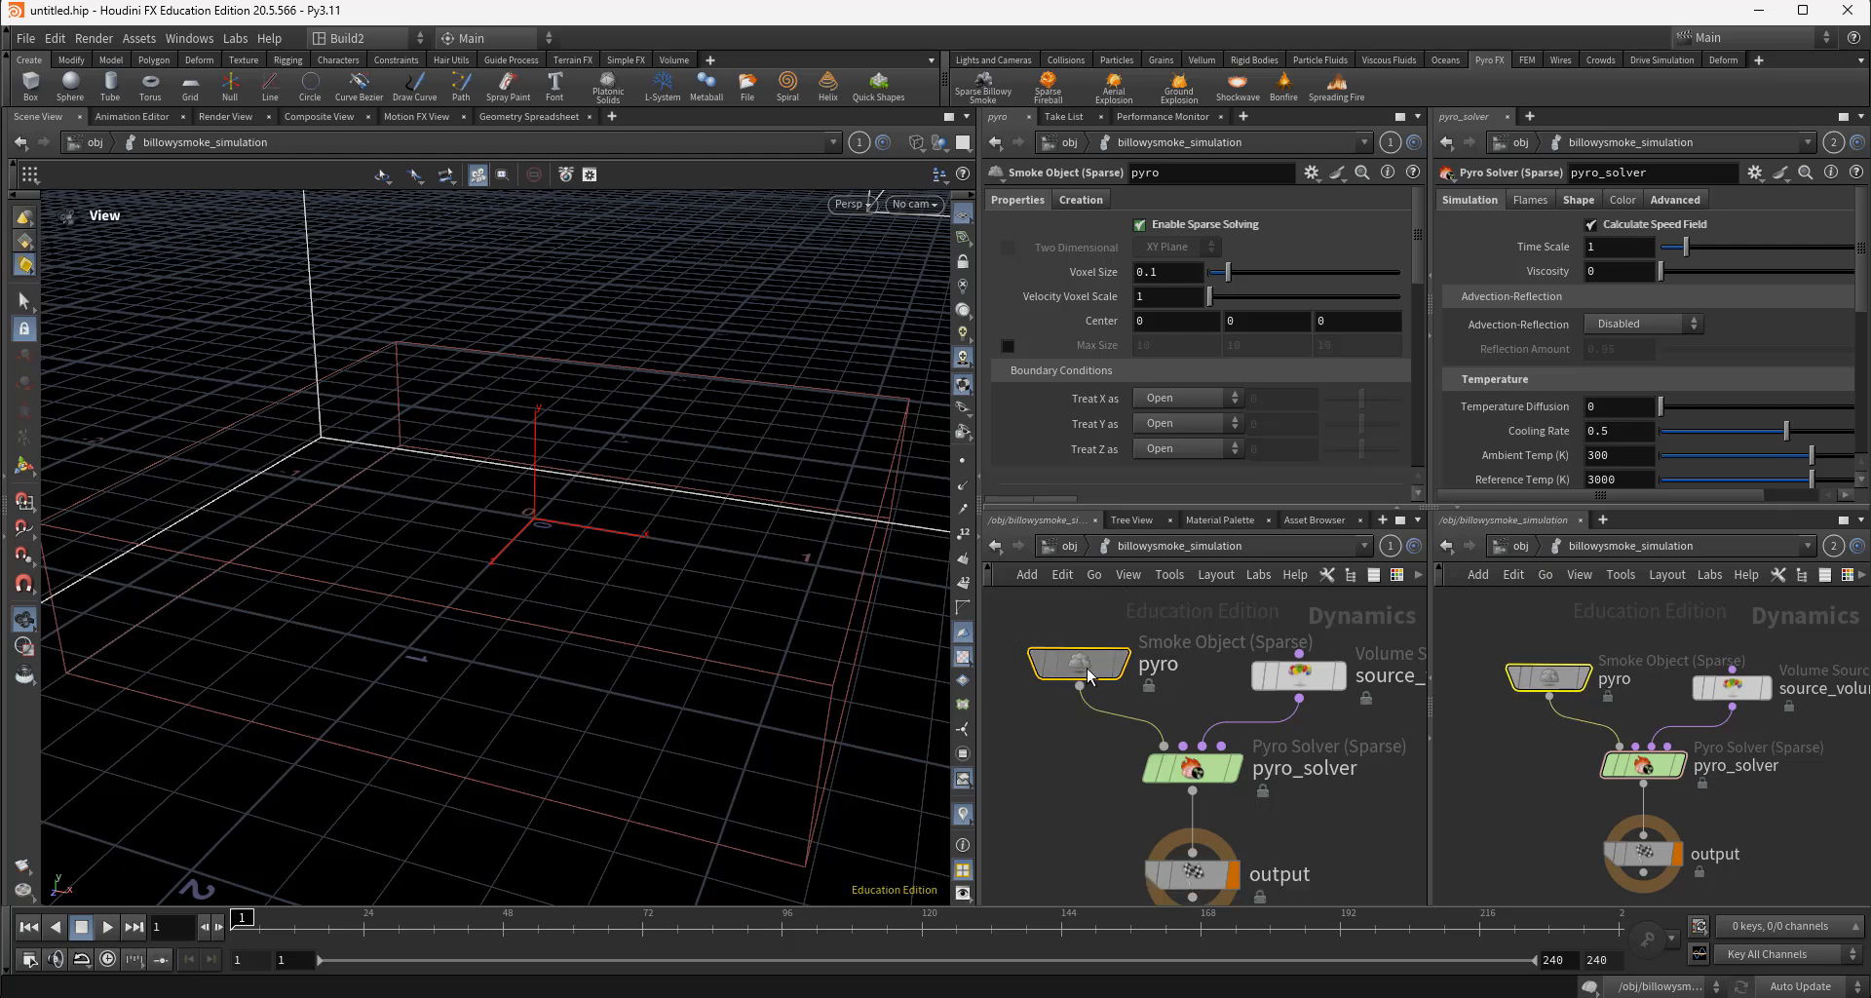
drag(1305, 689, 1338, 677)
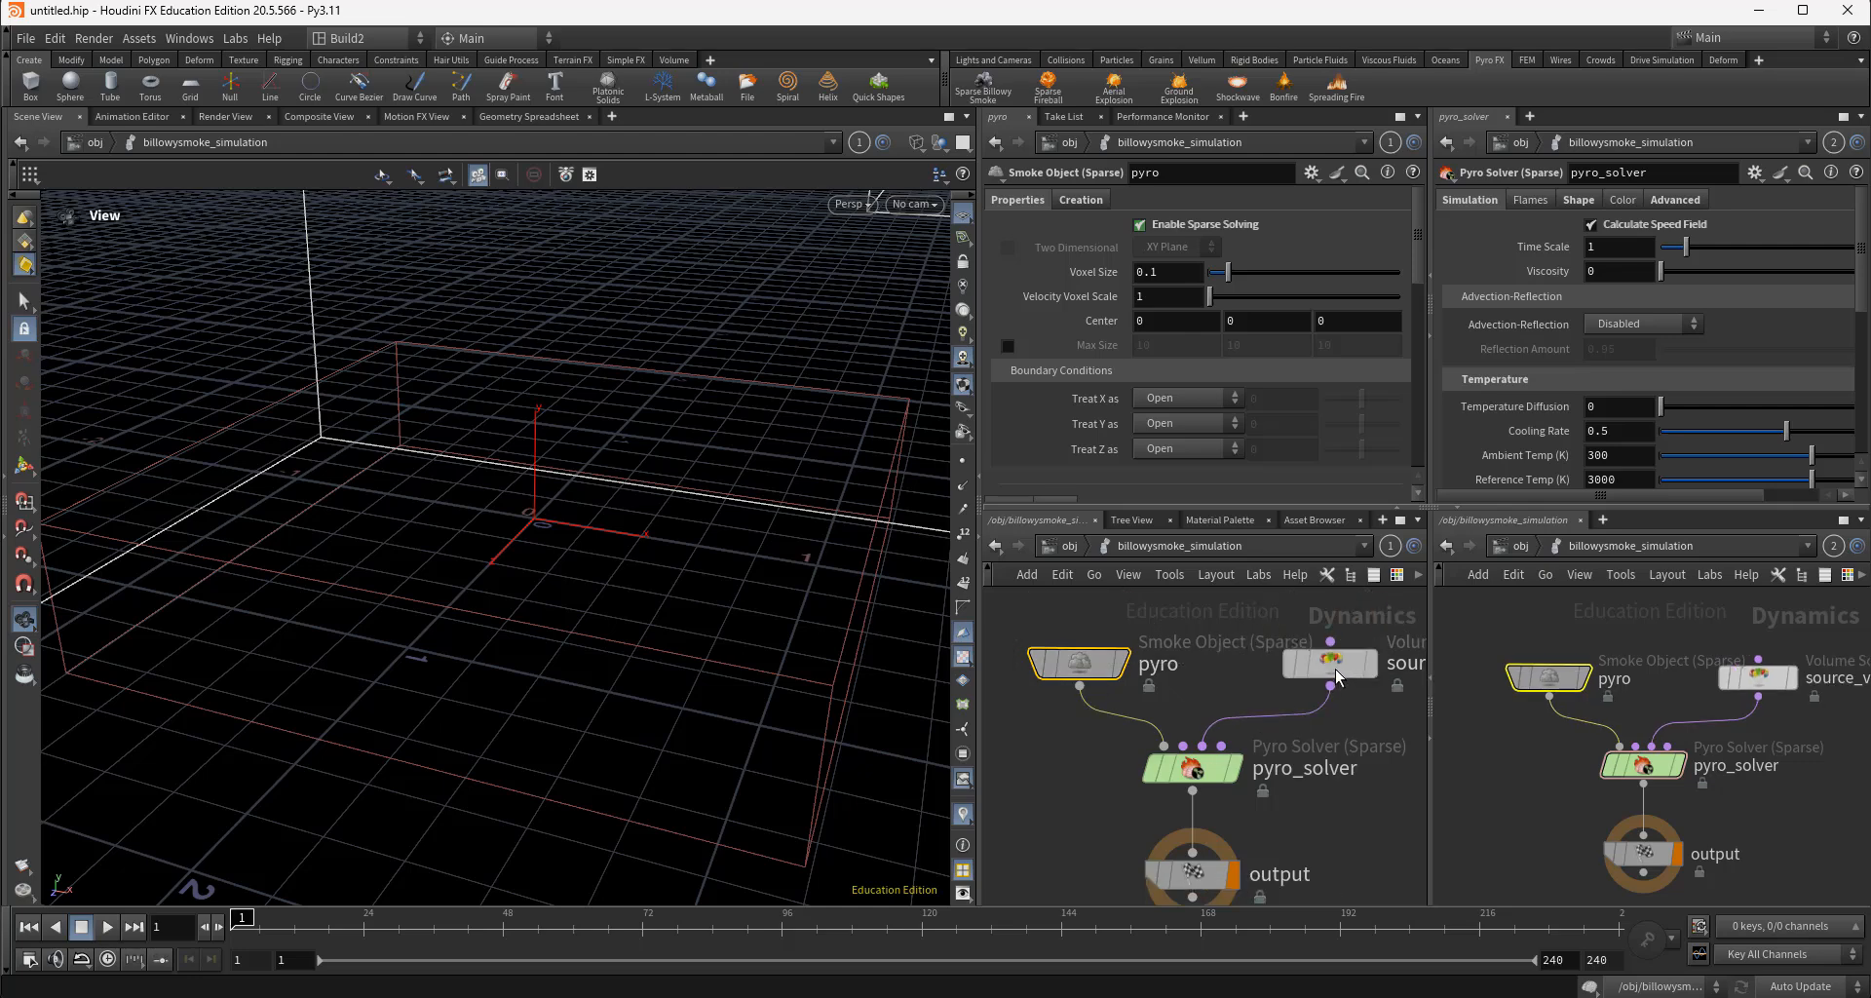
Inspect the SOP path of source_volumes and browse the operator tree it points to, leaving the path as it is
click(1336, 672)
middle_drag(1384, 731, 1322, 759)
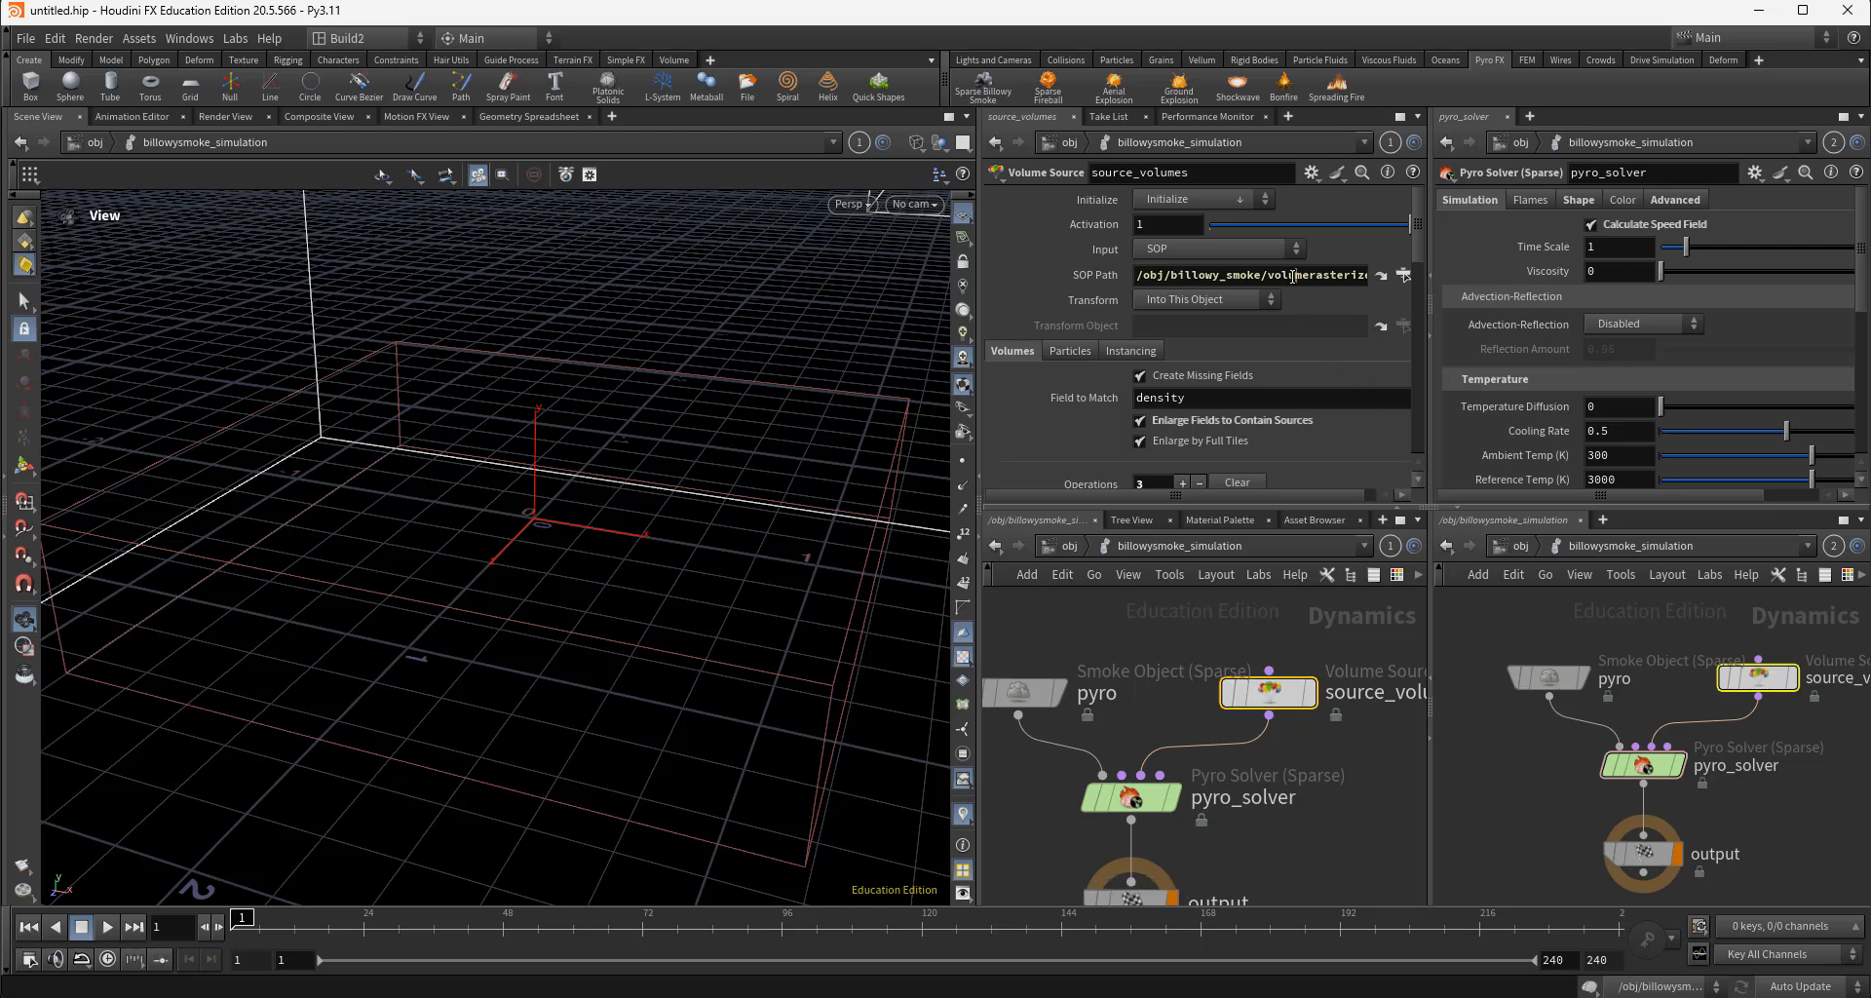
drag(1296, 276, 1403, 276)
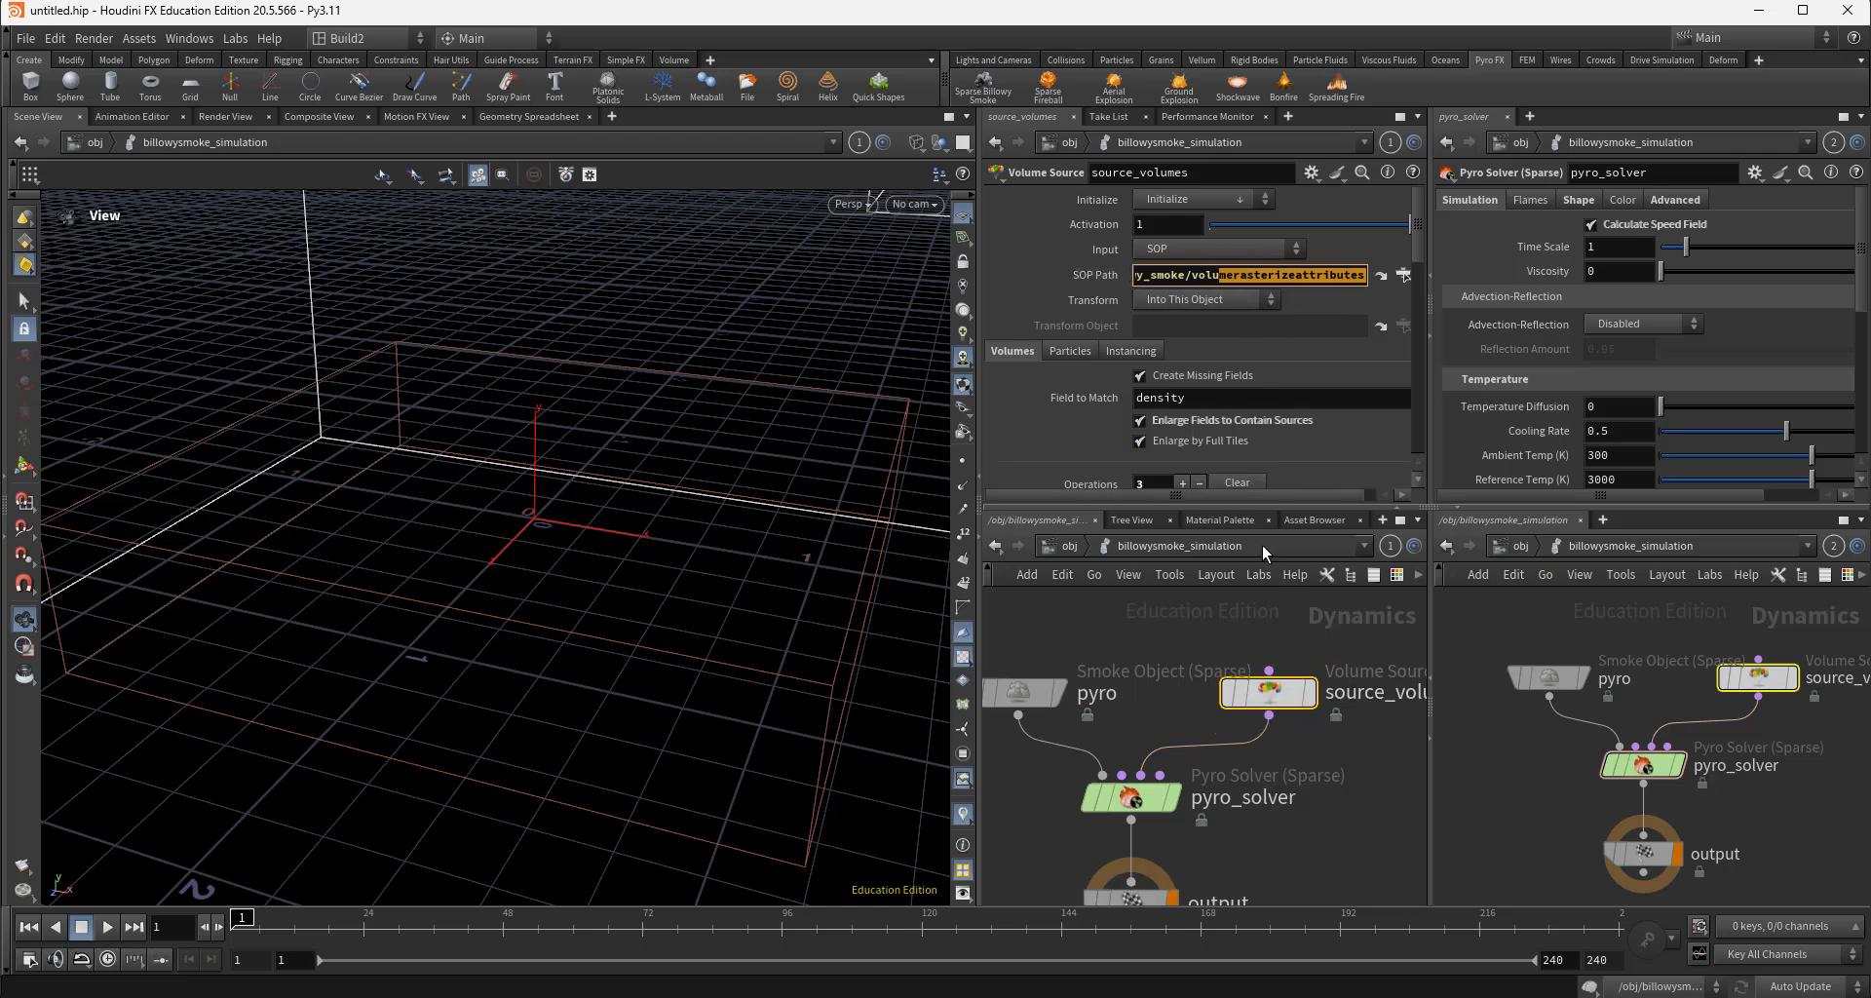
click(1402, 276)
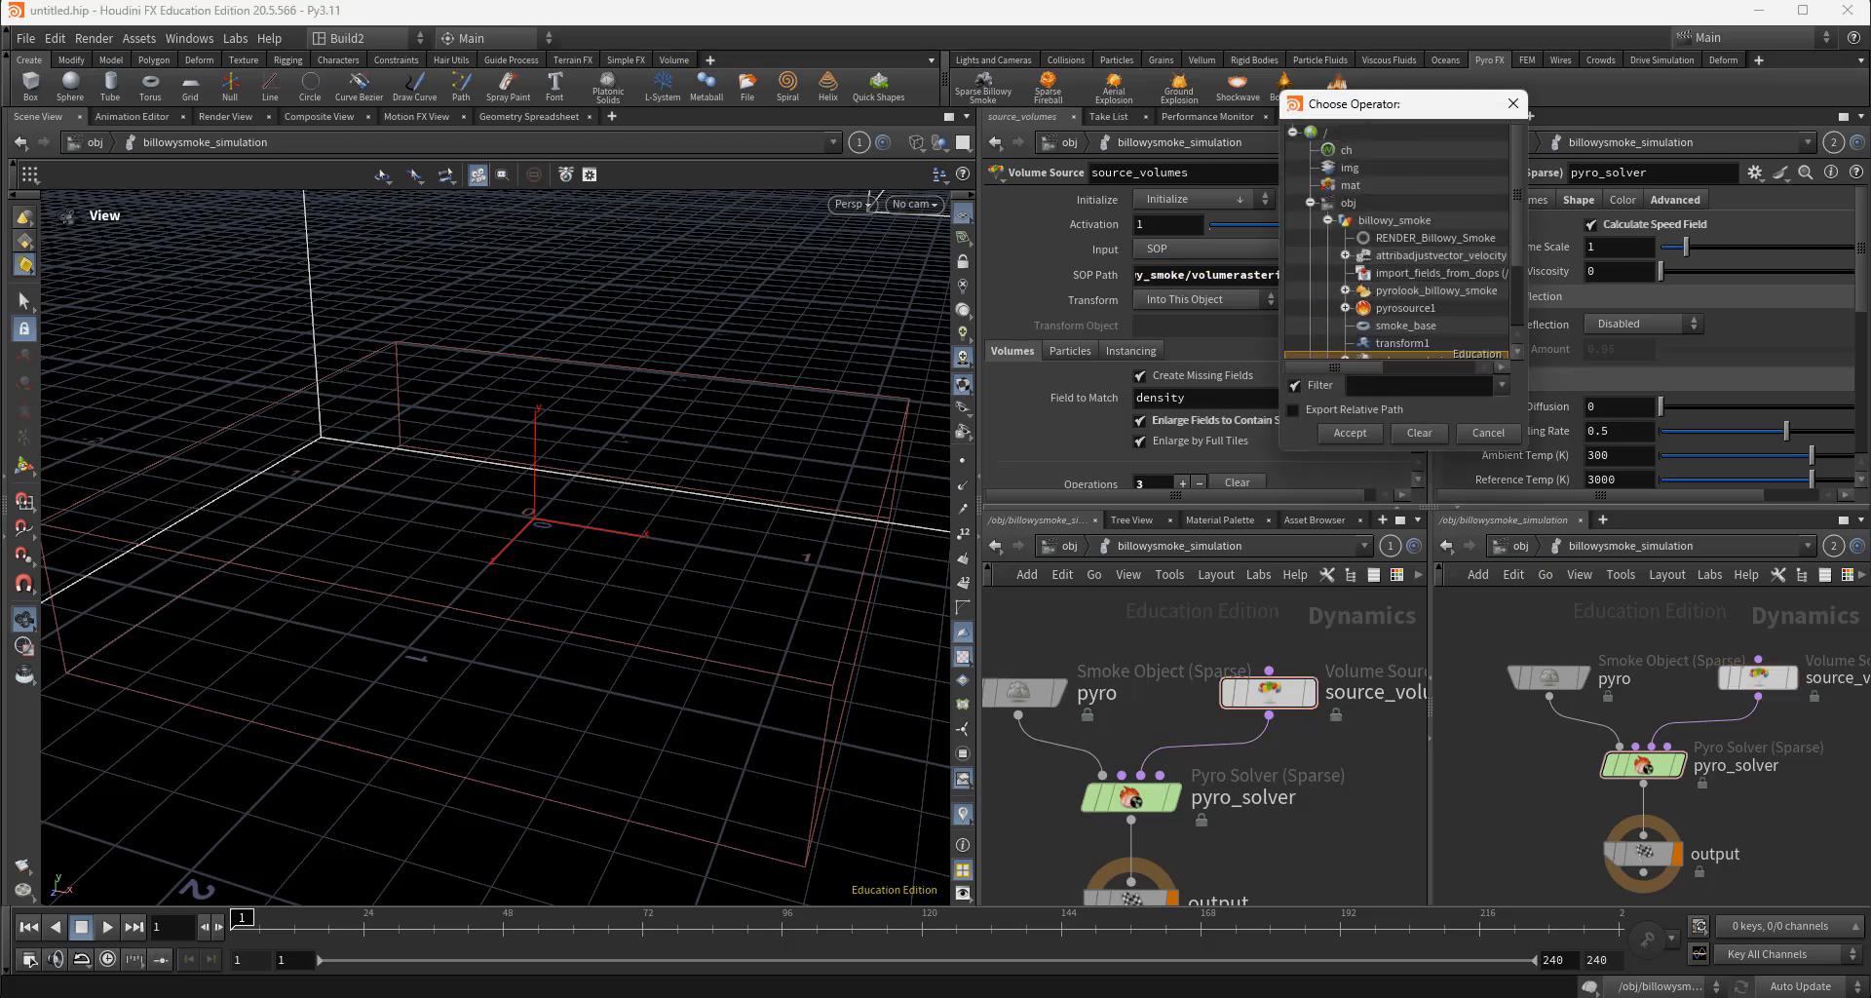
click(1513, 104)
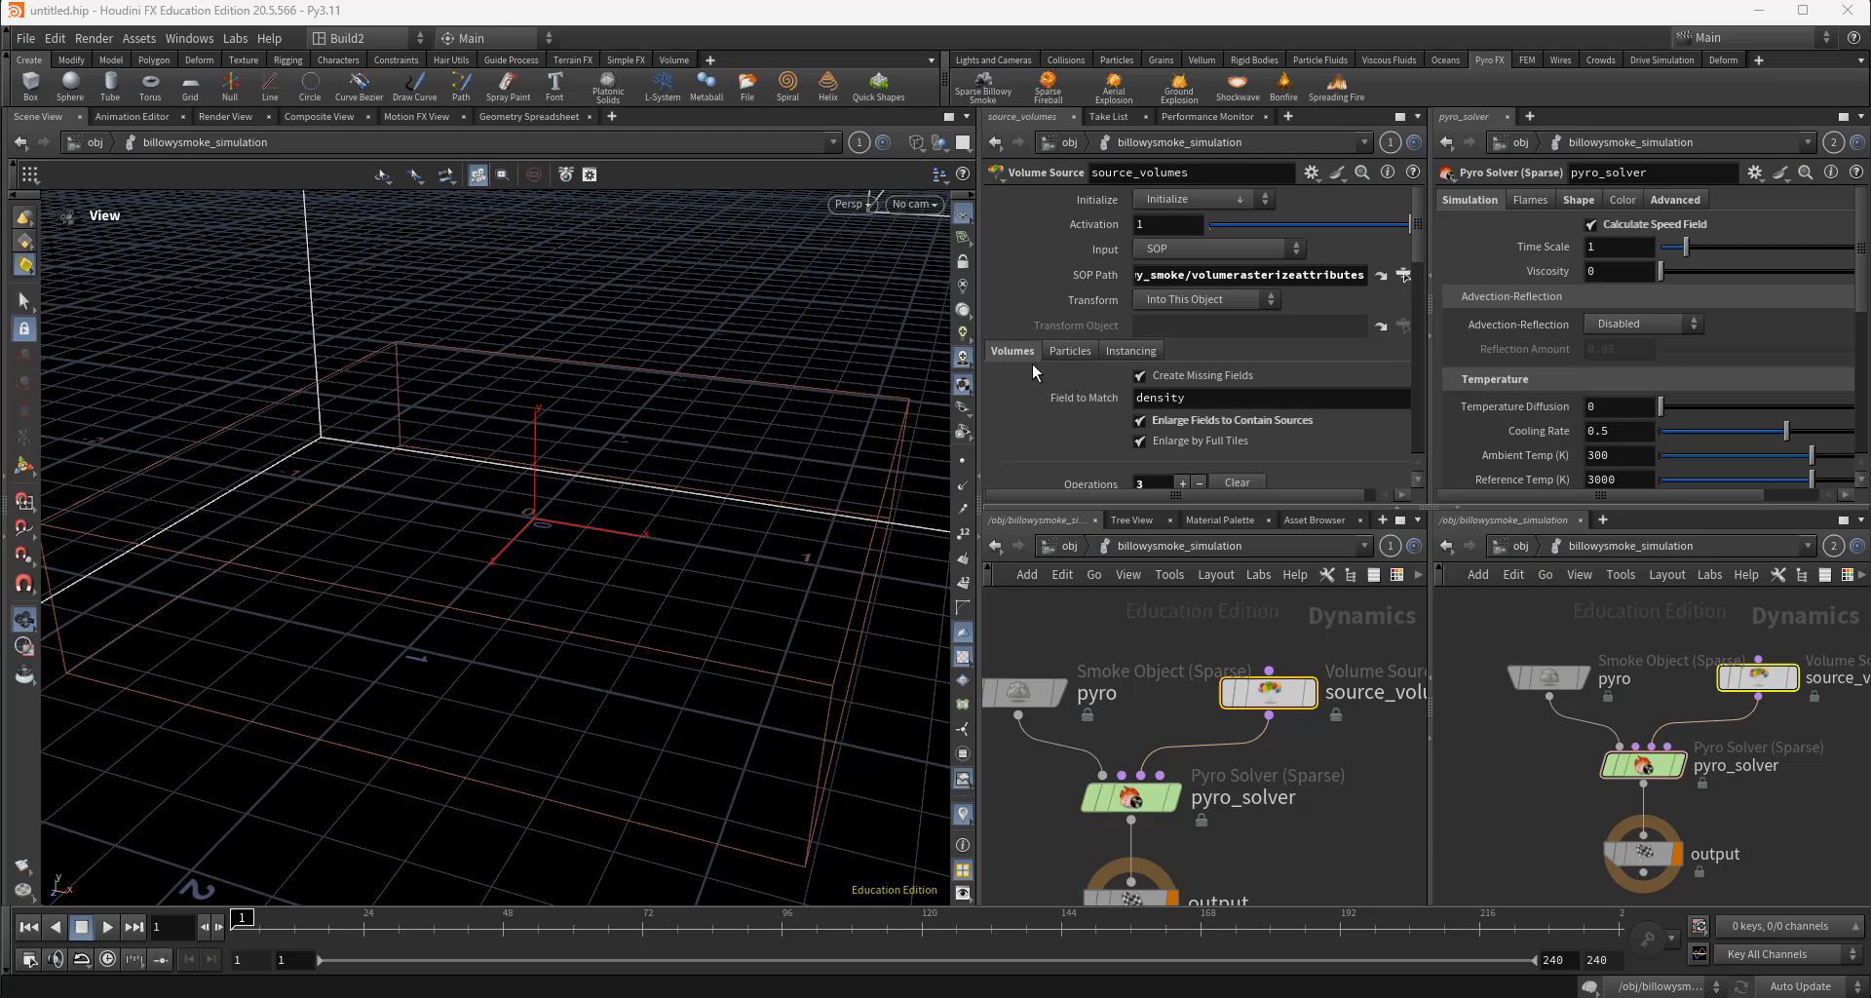
Examine the density, temperature and velocity source operations of source_volumes, including their source volumes and target fields
scroll(1180, 438, down, 2)
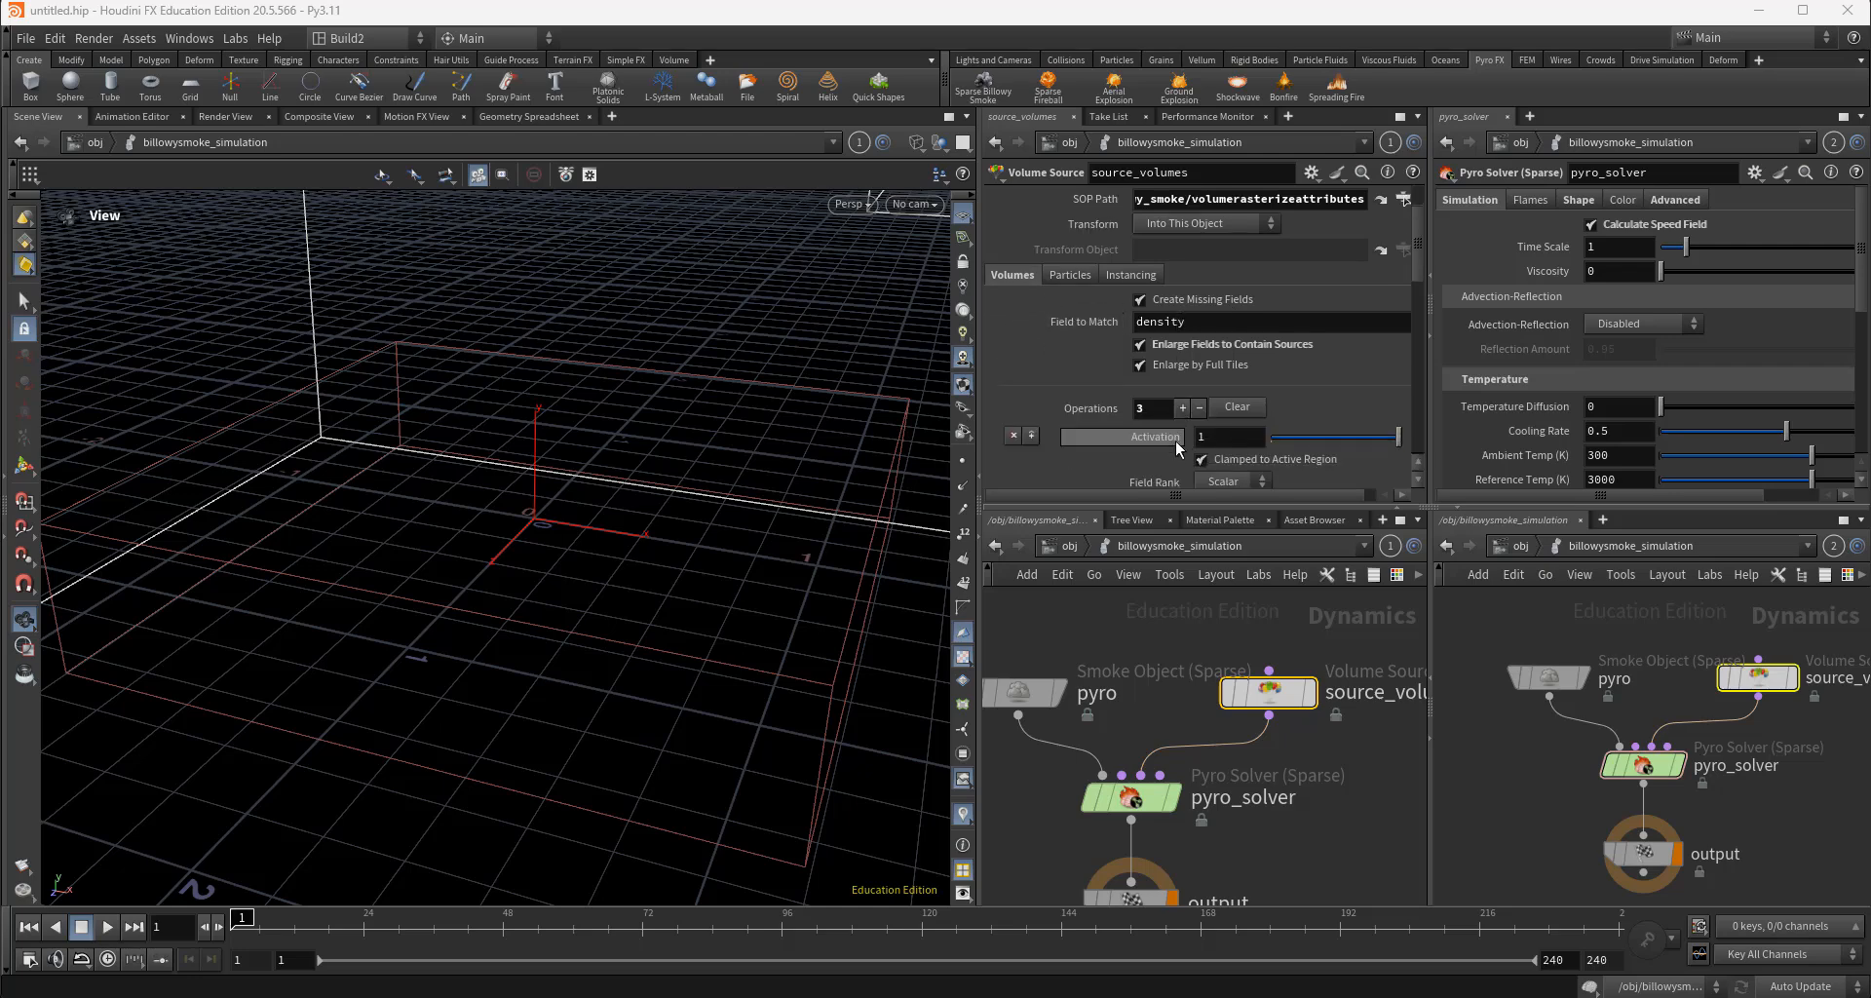
scroll(1180, 443, down, 3)
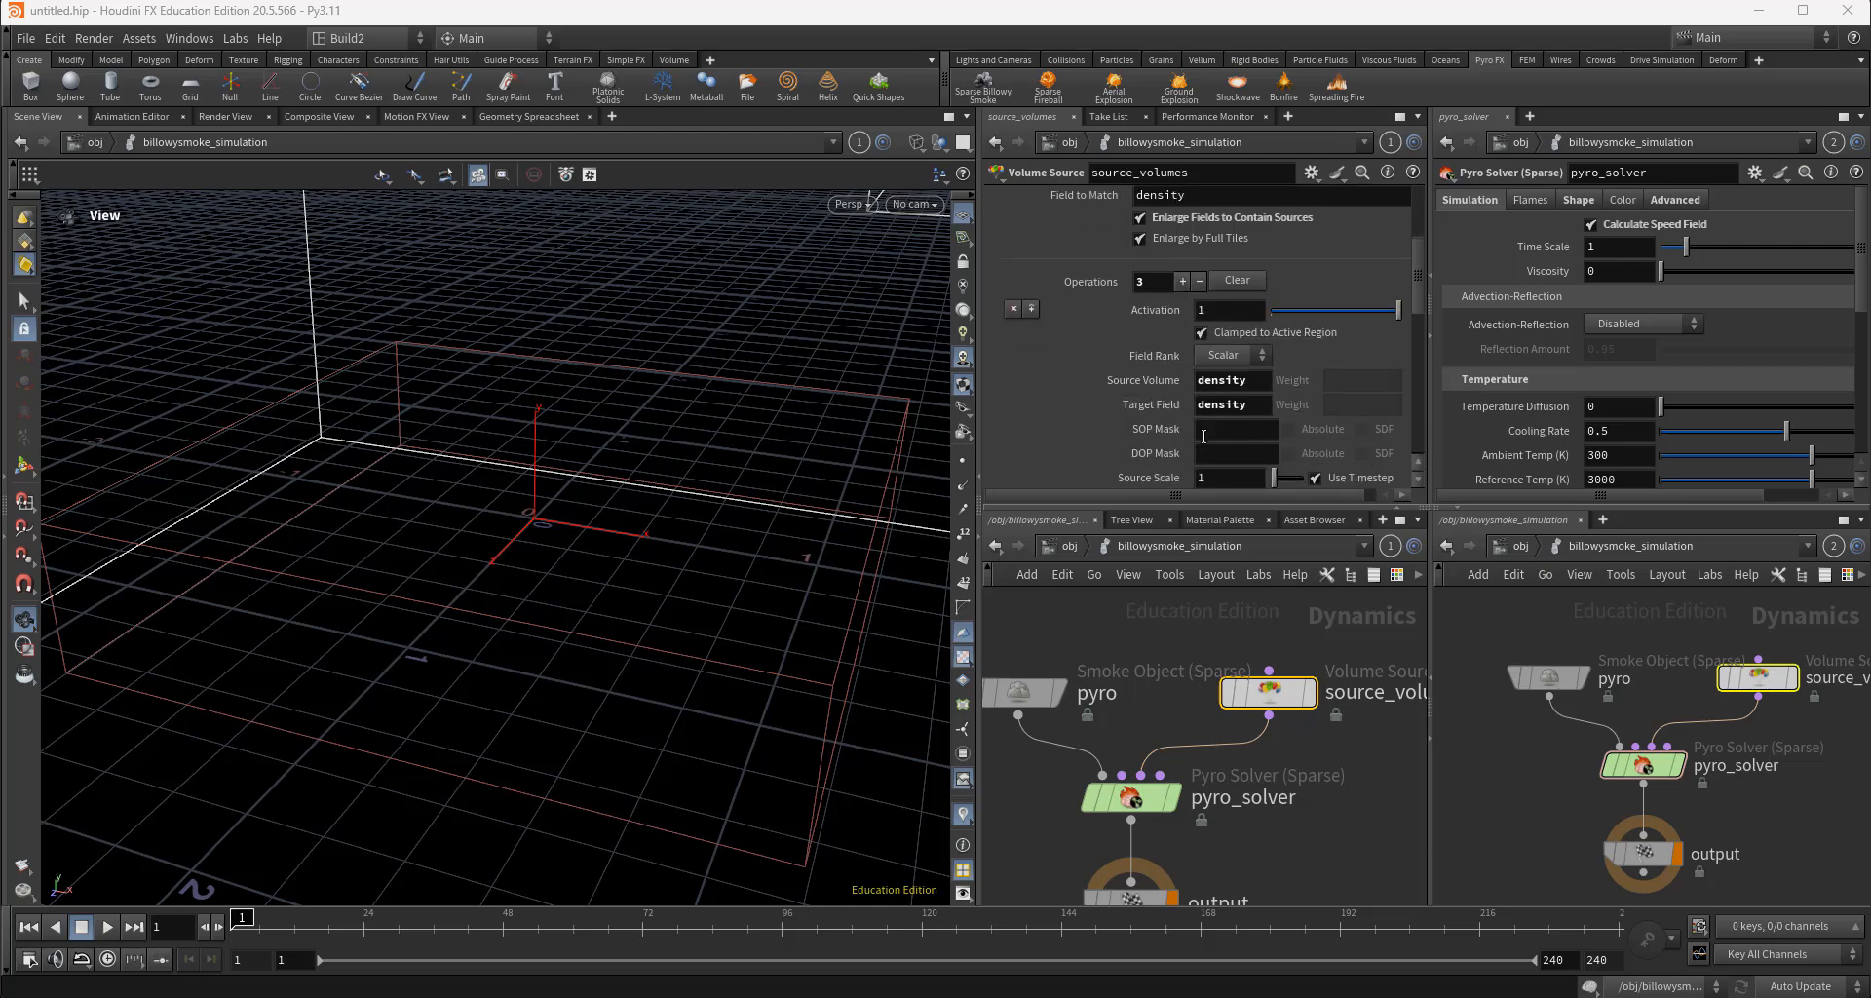
scroll(1204, 436, down, 4)
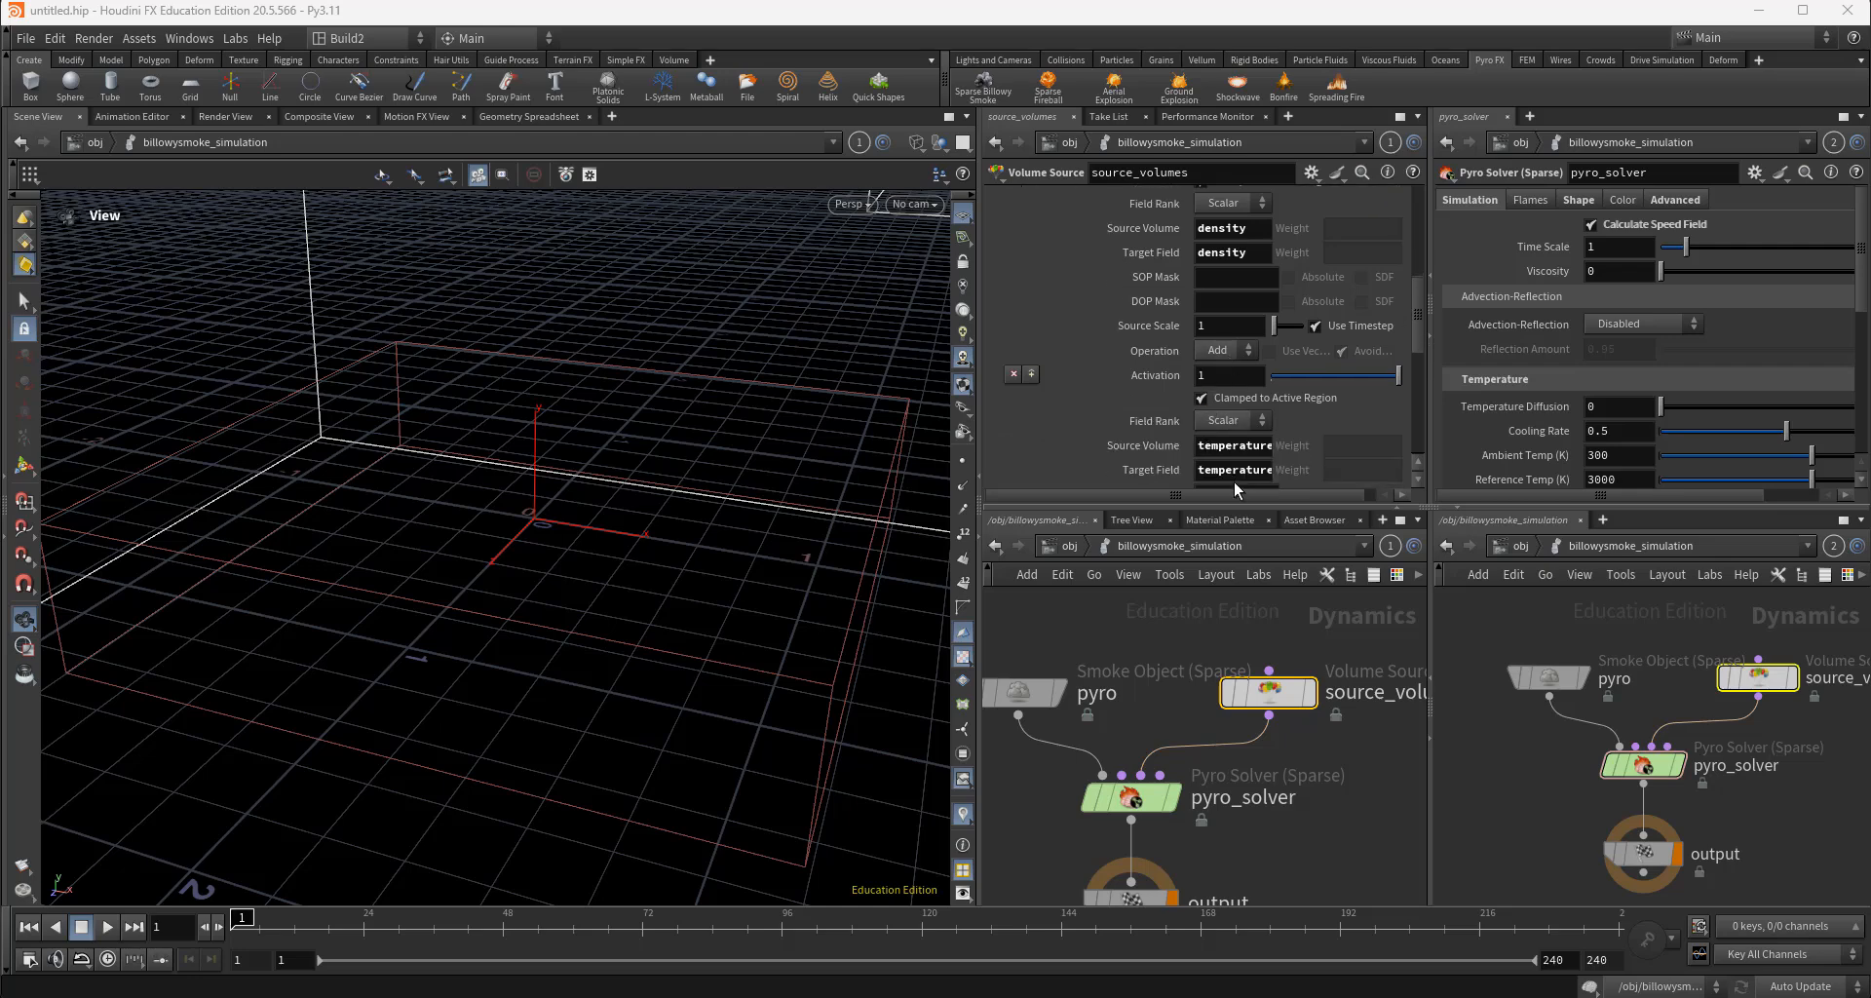
scroll(1234, 481, down, 6)
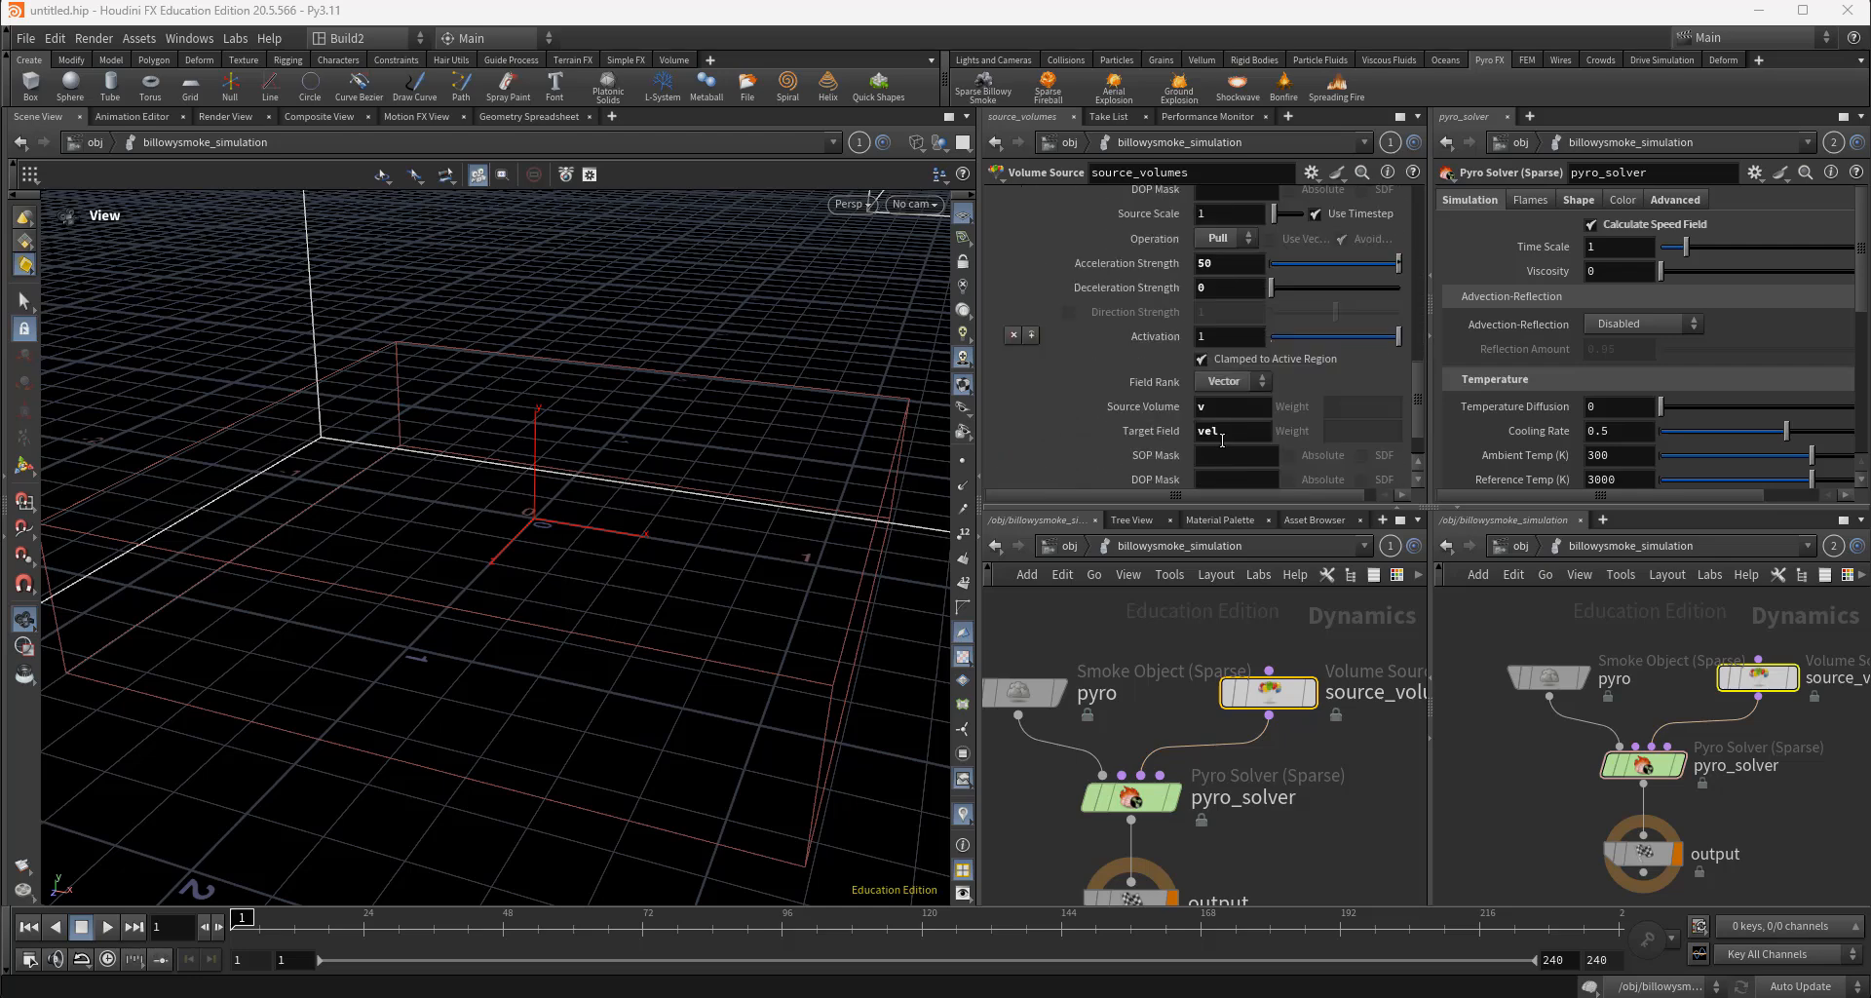
click(1222, 430)
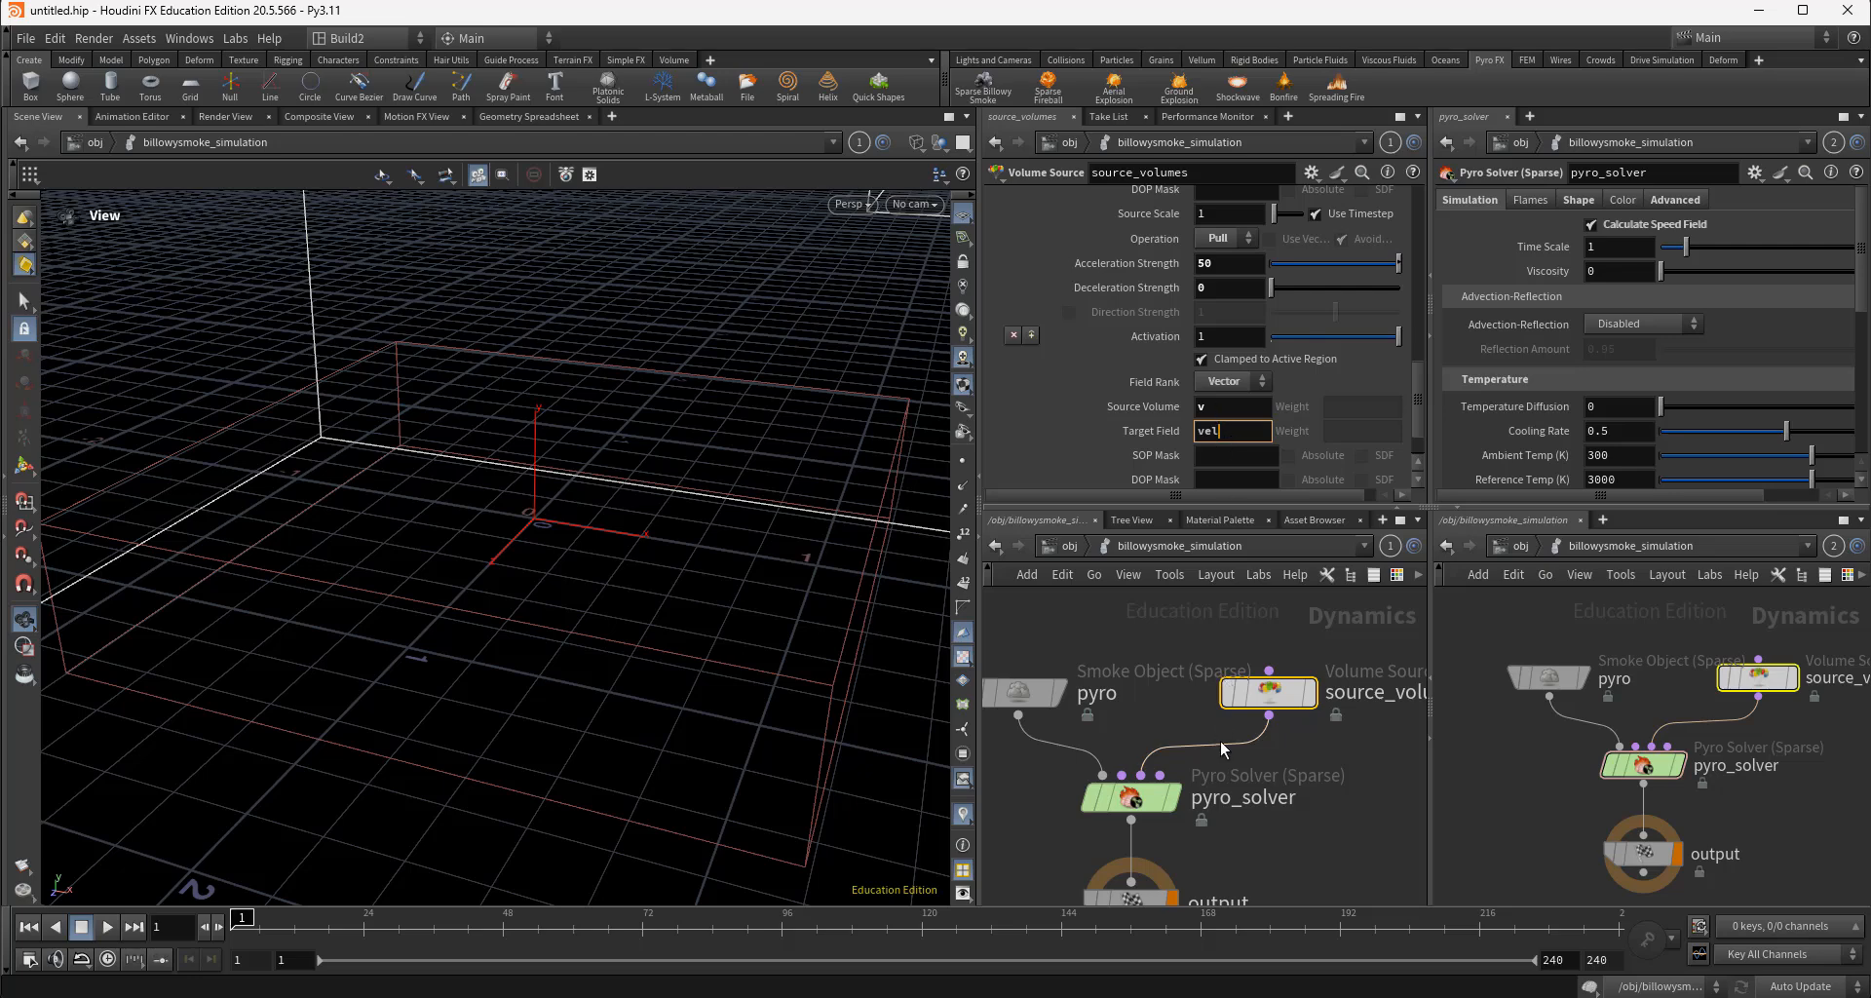
middle_drag(1307, 793, 1392, 755)
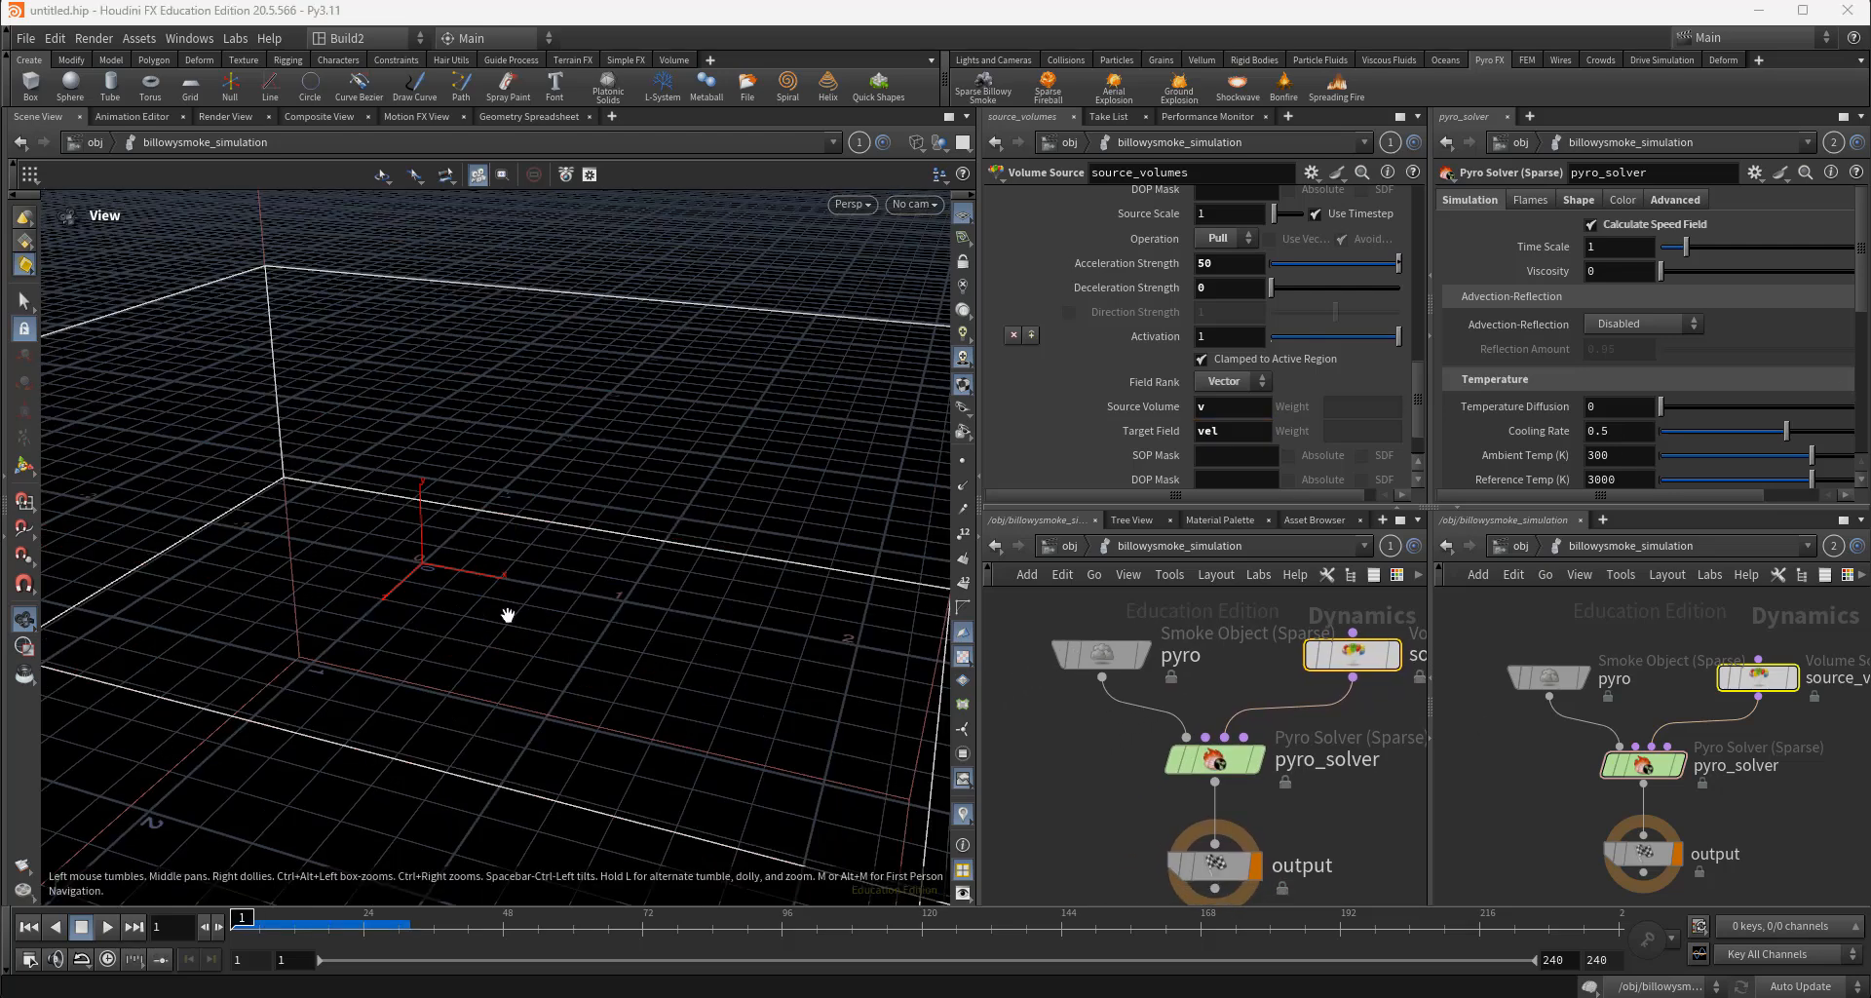
Switch the viewport from wireframe to shaded display and hide the reference grid
key(w)
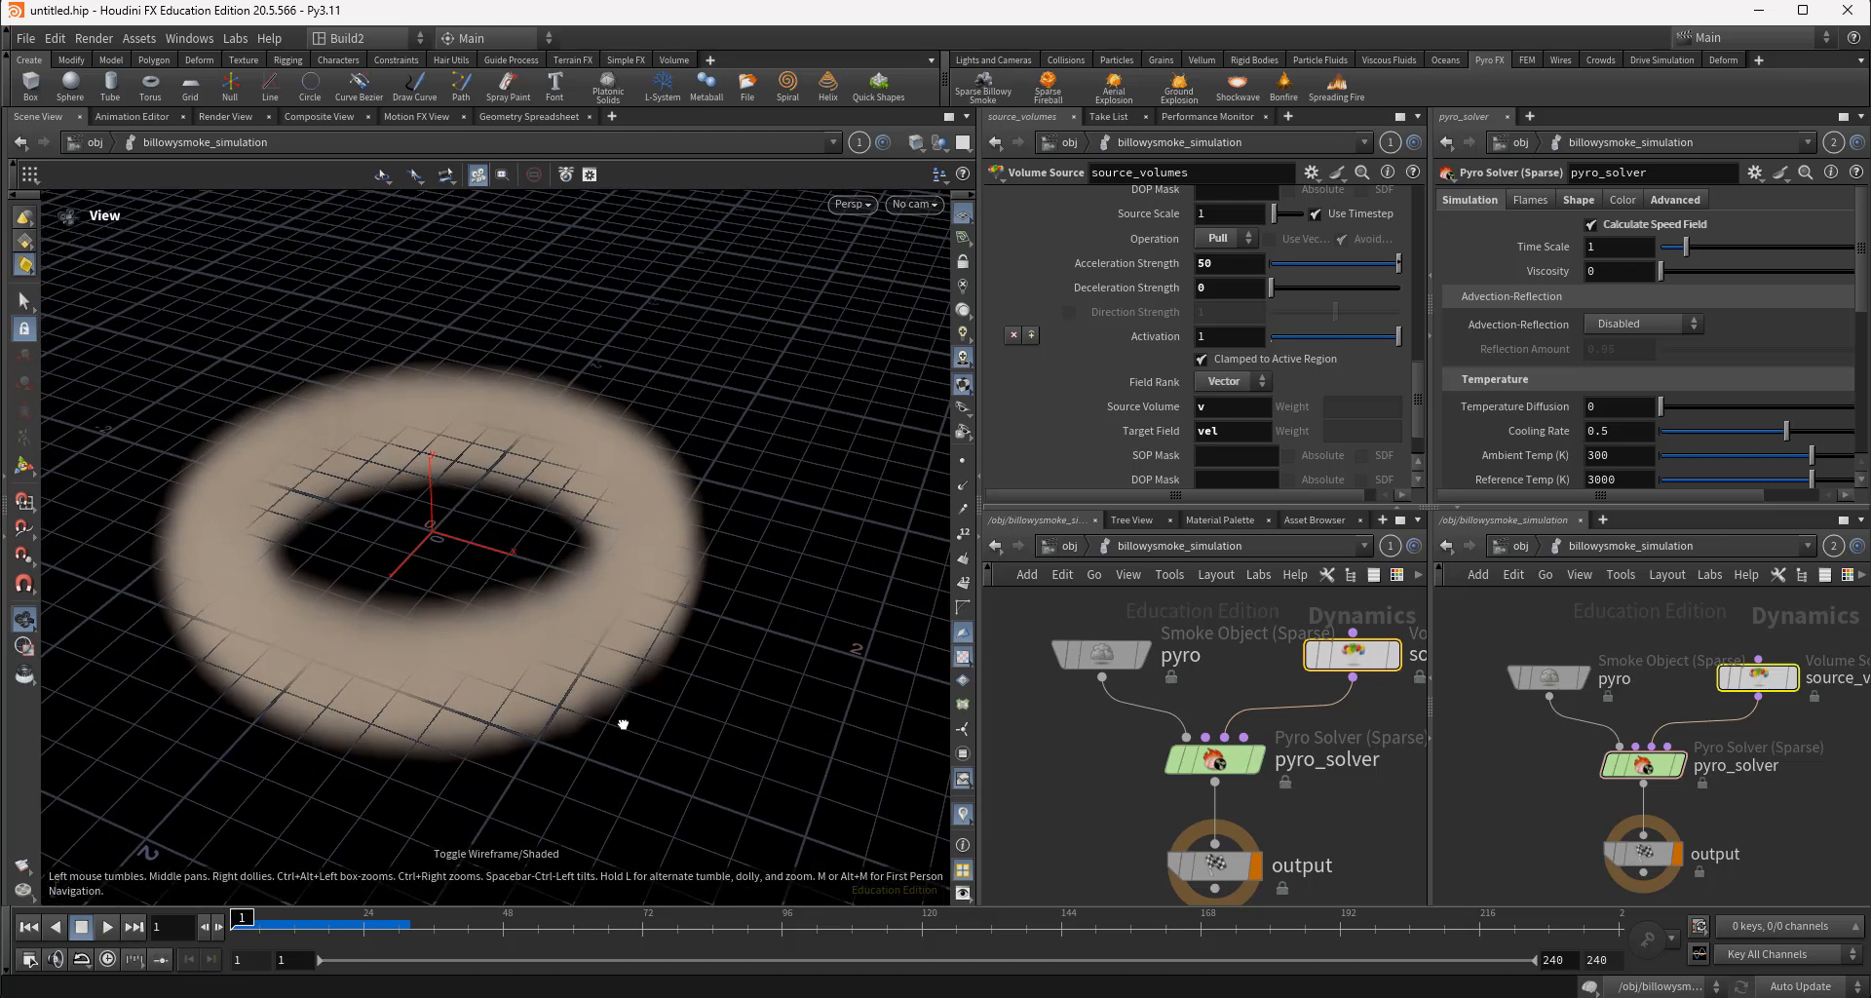
drag(623, 724, 626, 696)
click(970, 236)
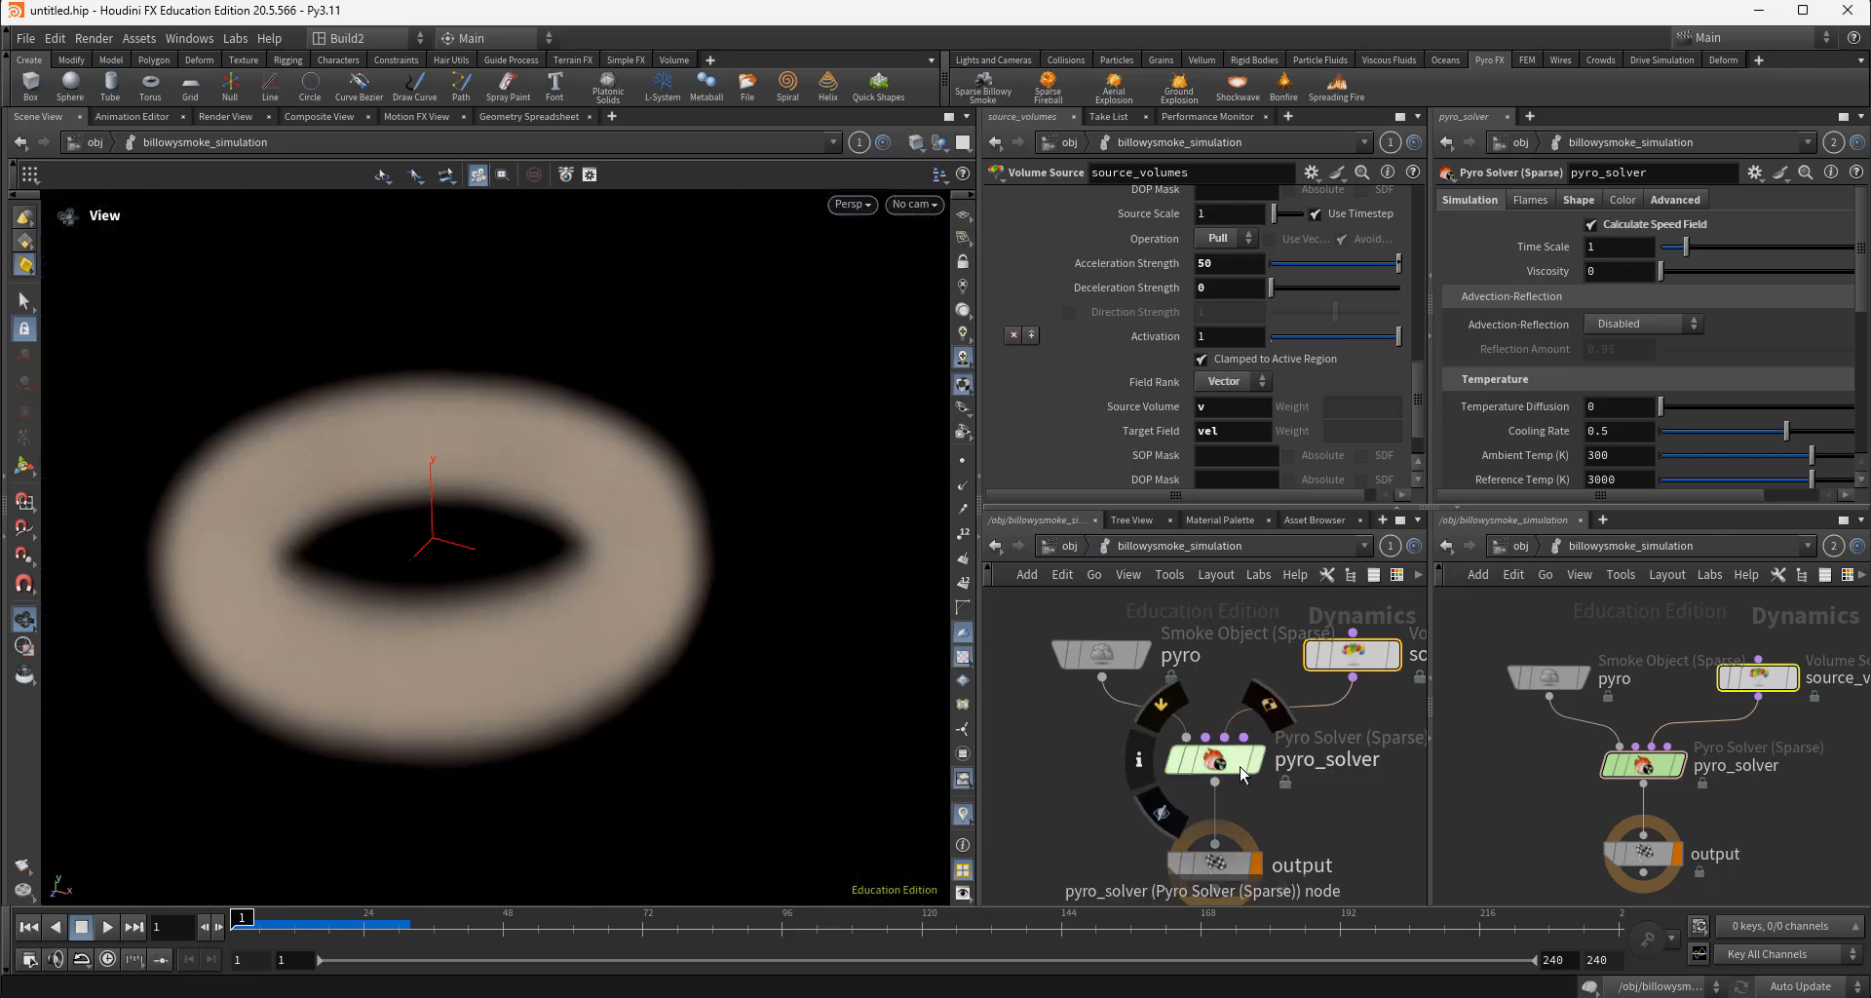
Select pyro_solver to show its parameters, and slightly widen its parameter pane and the network pane below
middle_drag(1360, 811, 1333, 821)
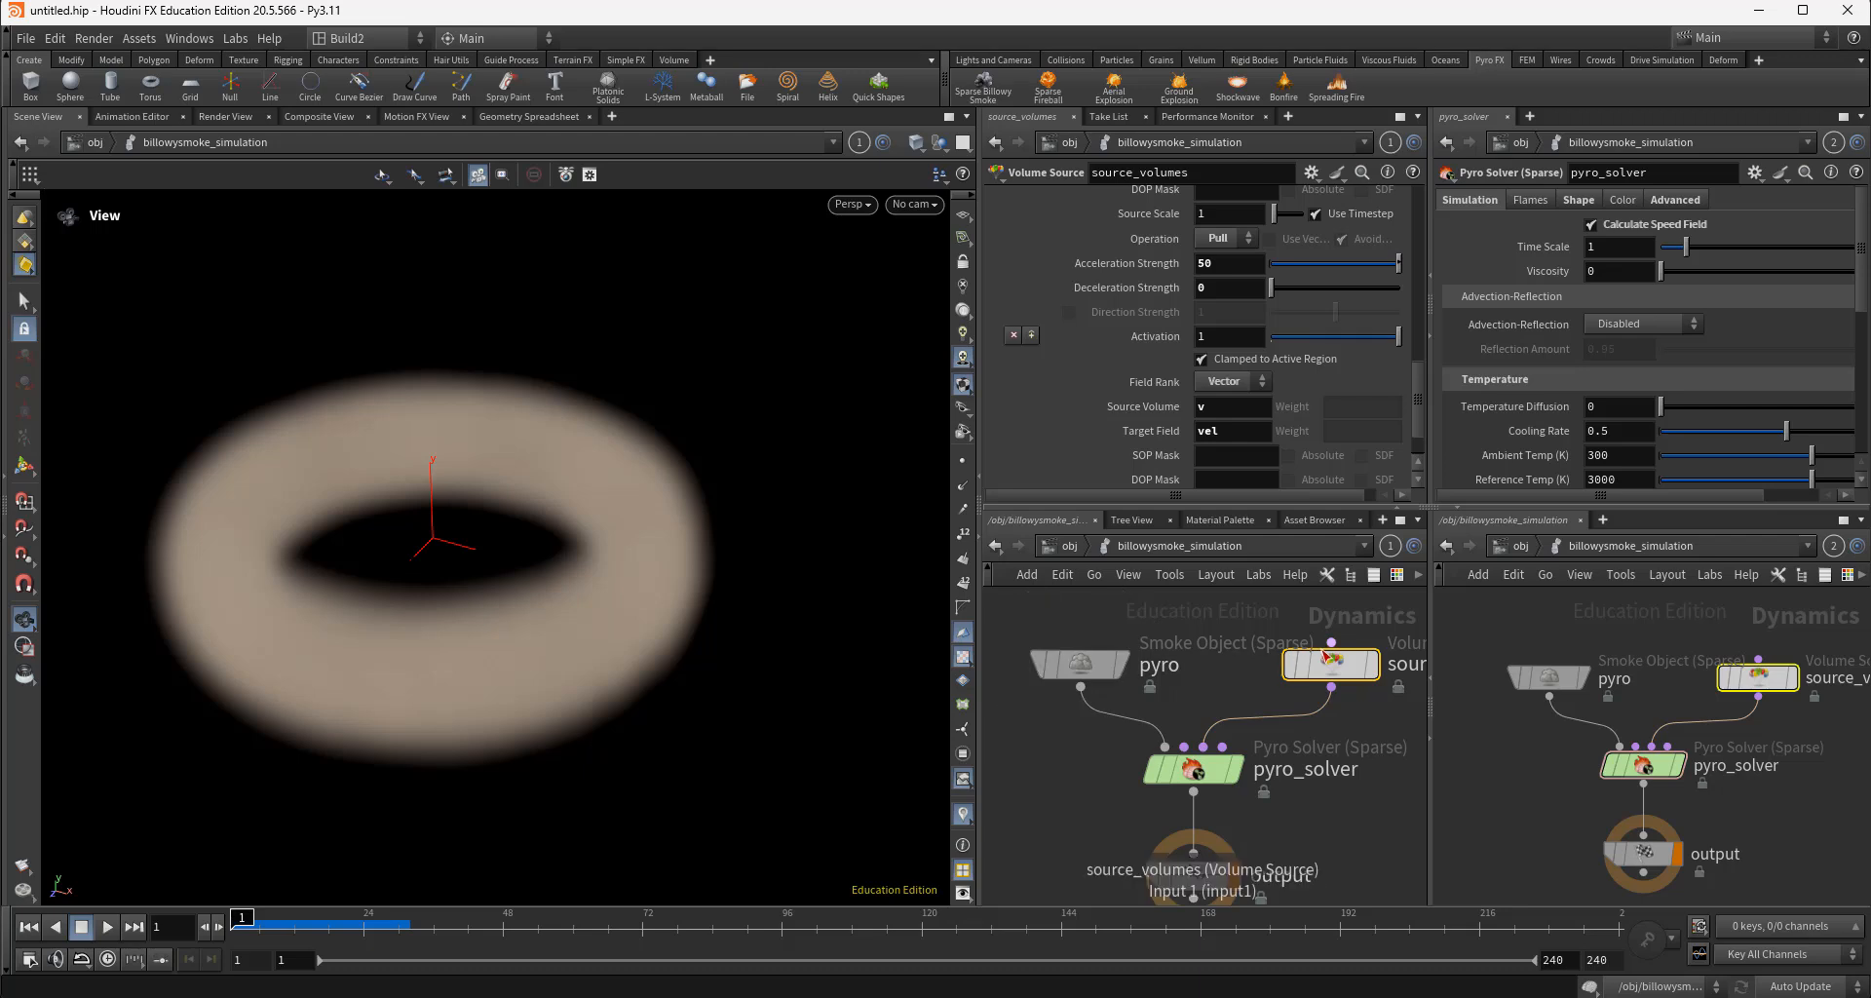
mouse_move(1205, 775)
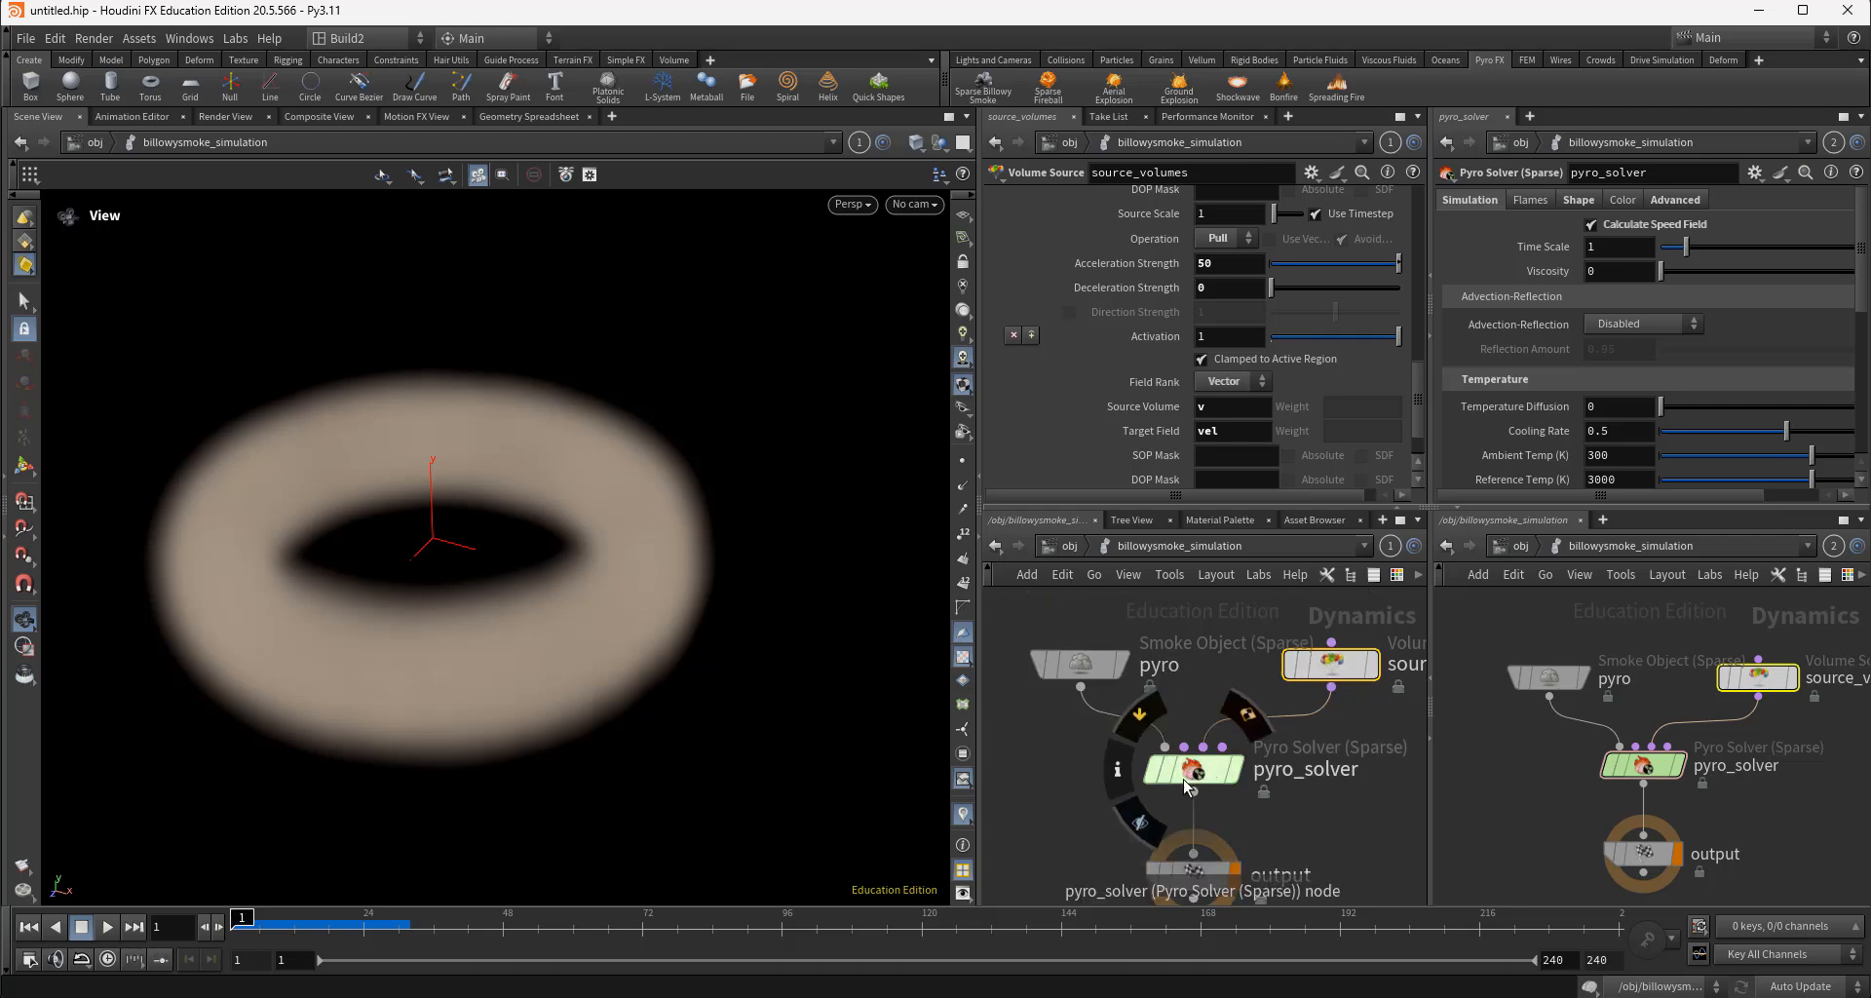
click(1196, 774)
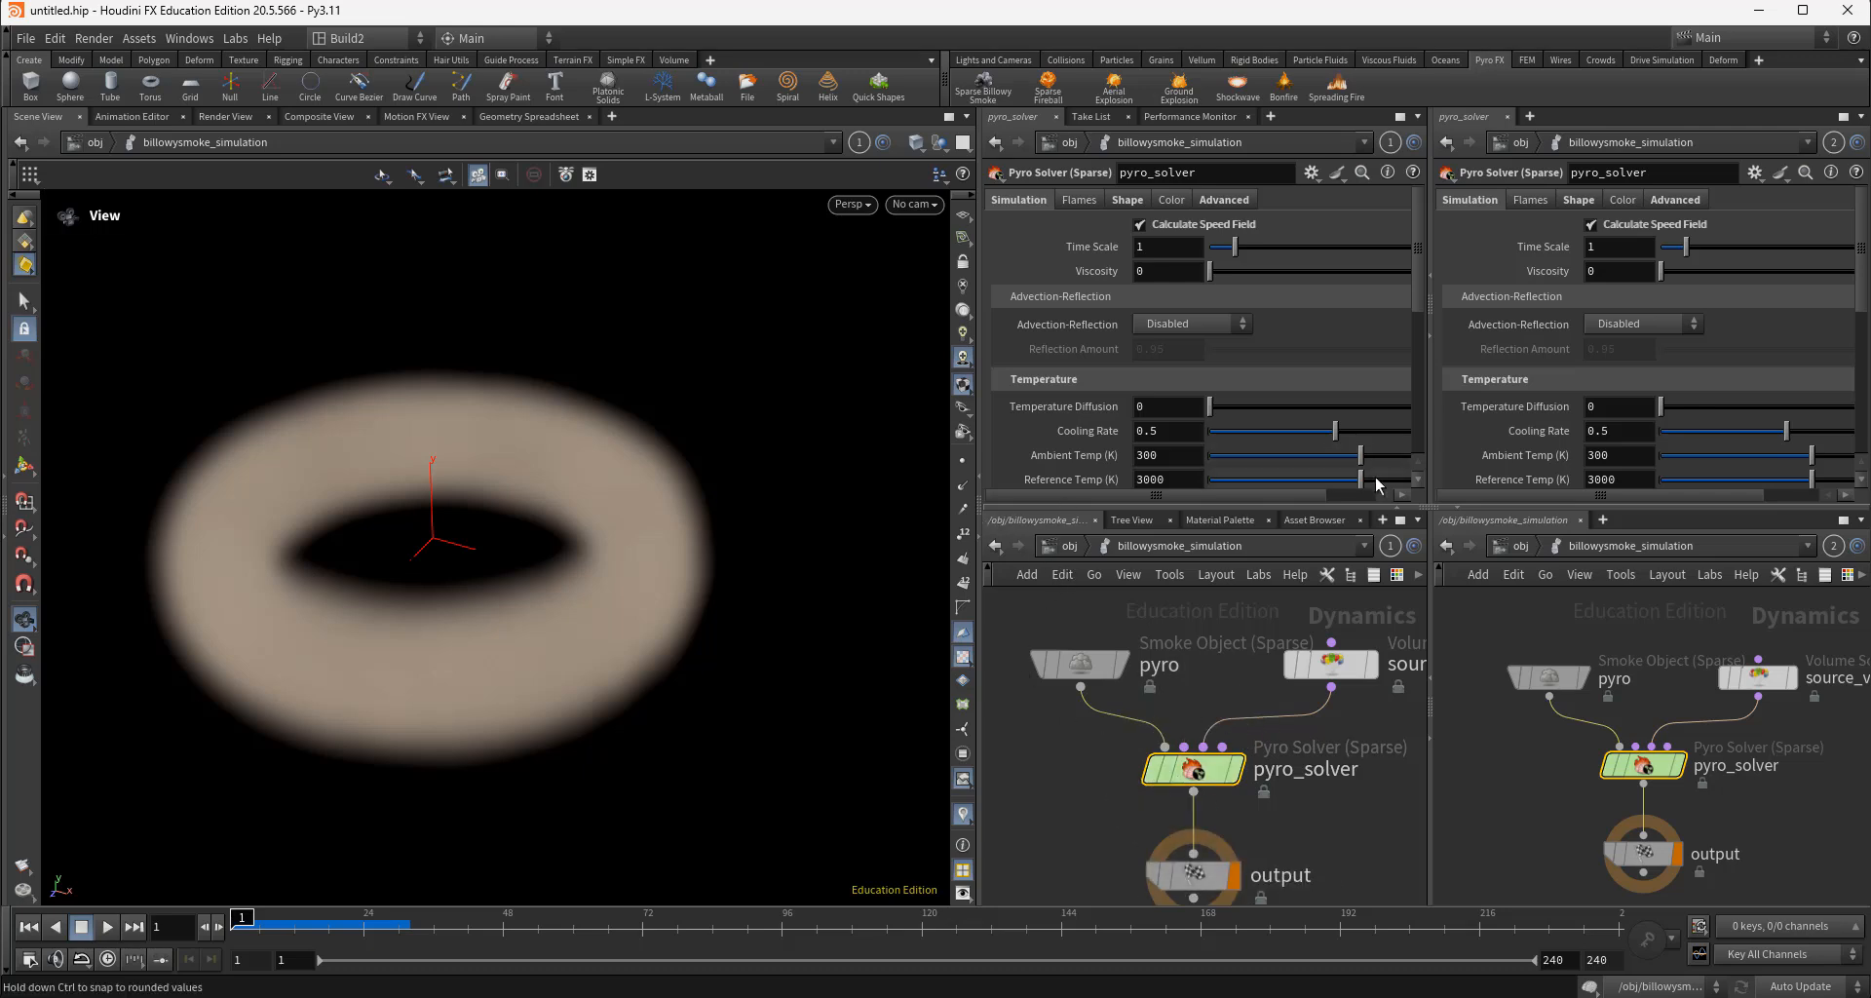
drag(1437, 494, 1460, 494)
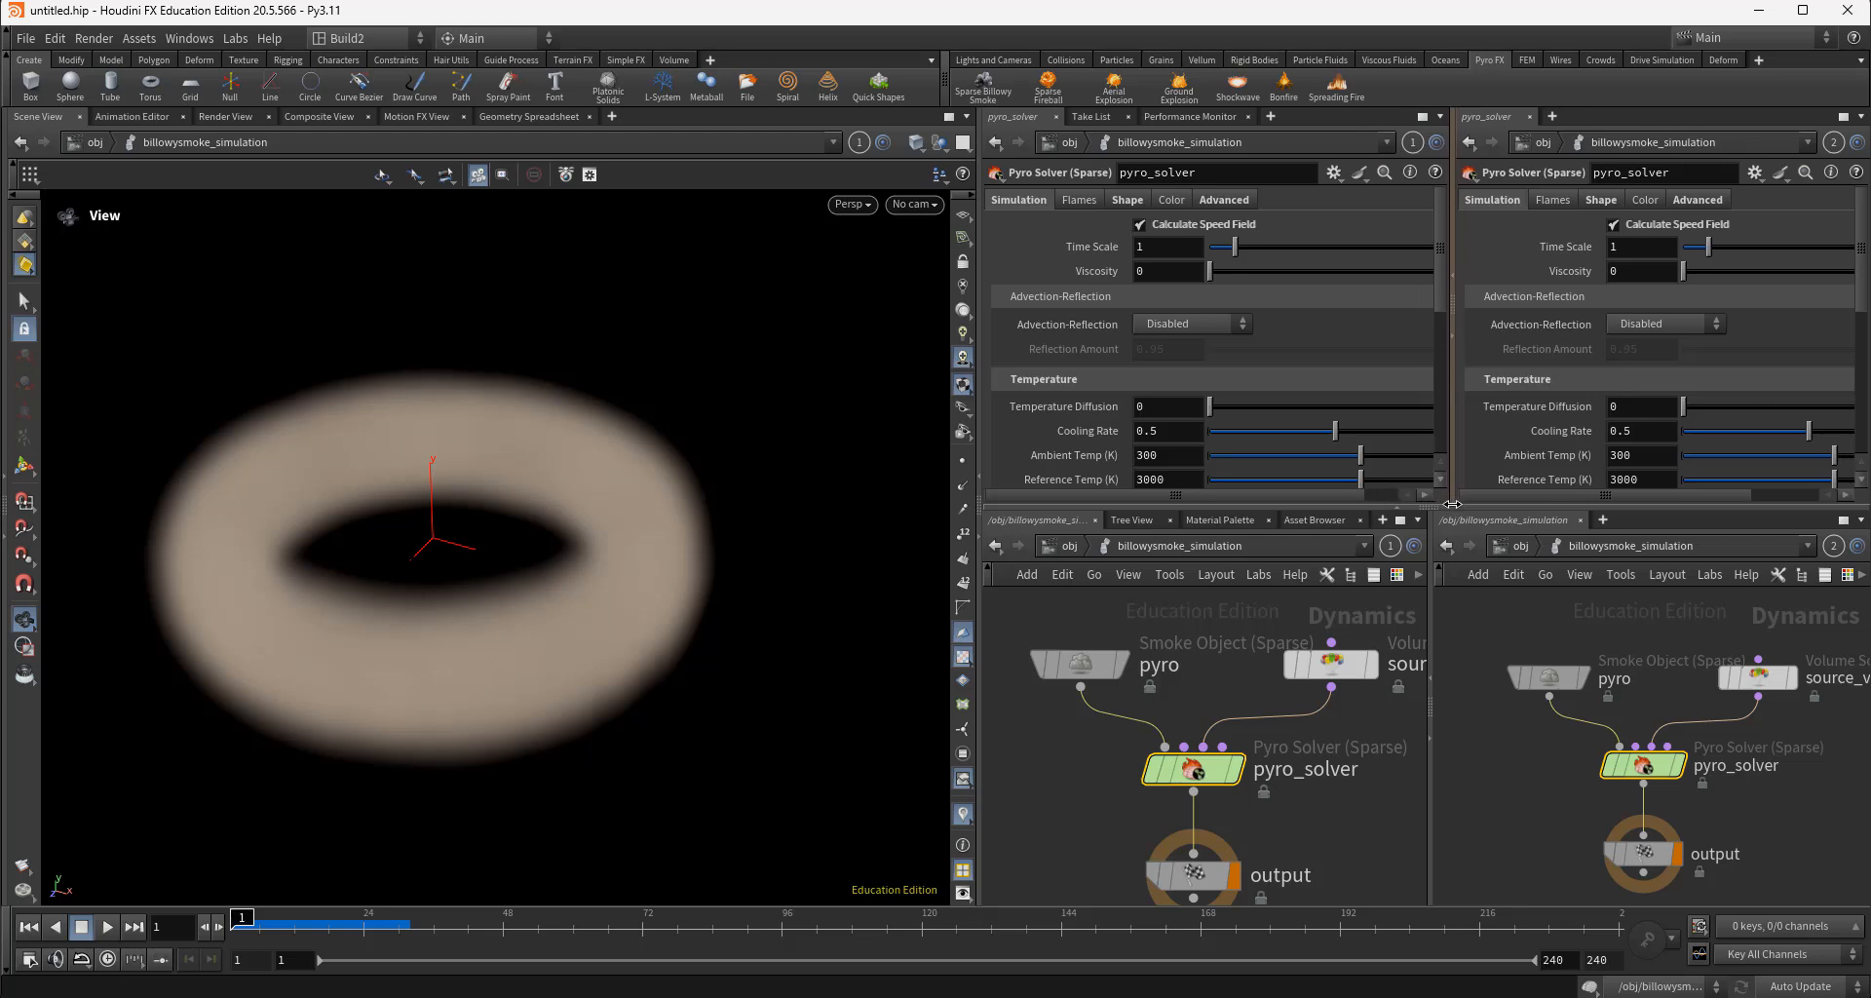
drag(1430, 577, 1460, 577)
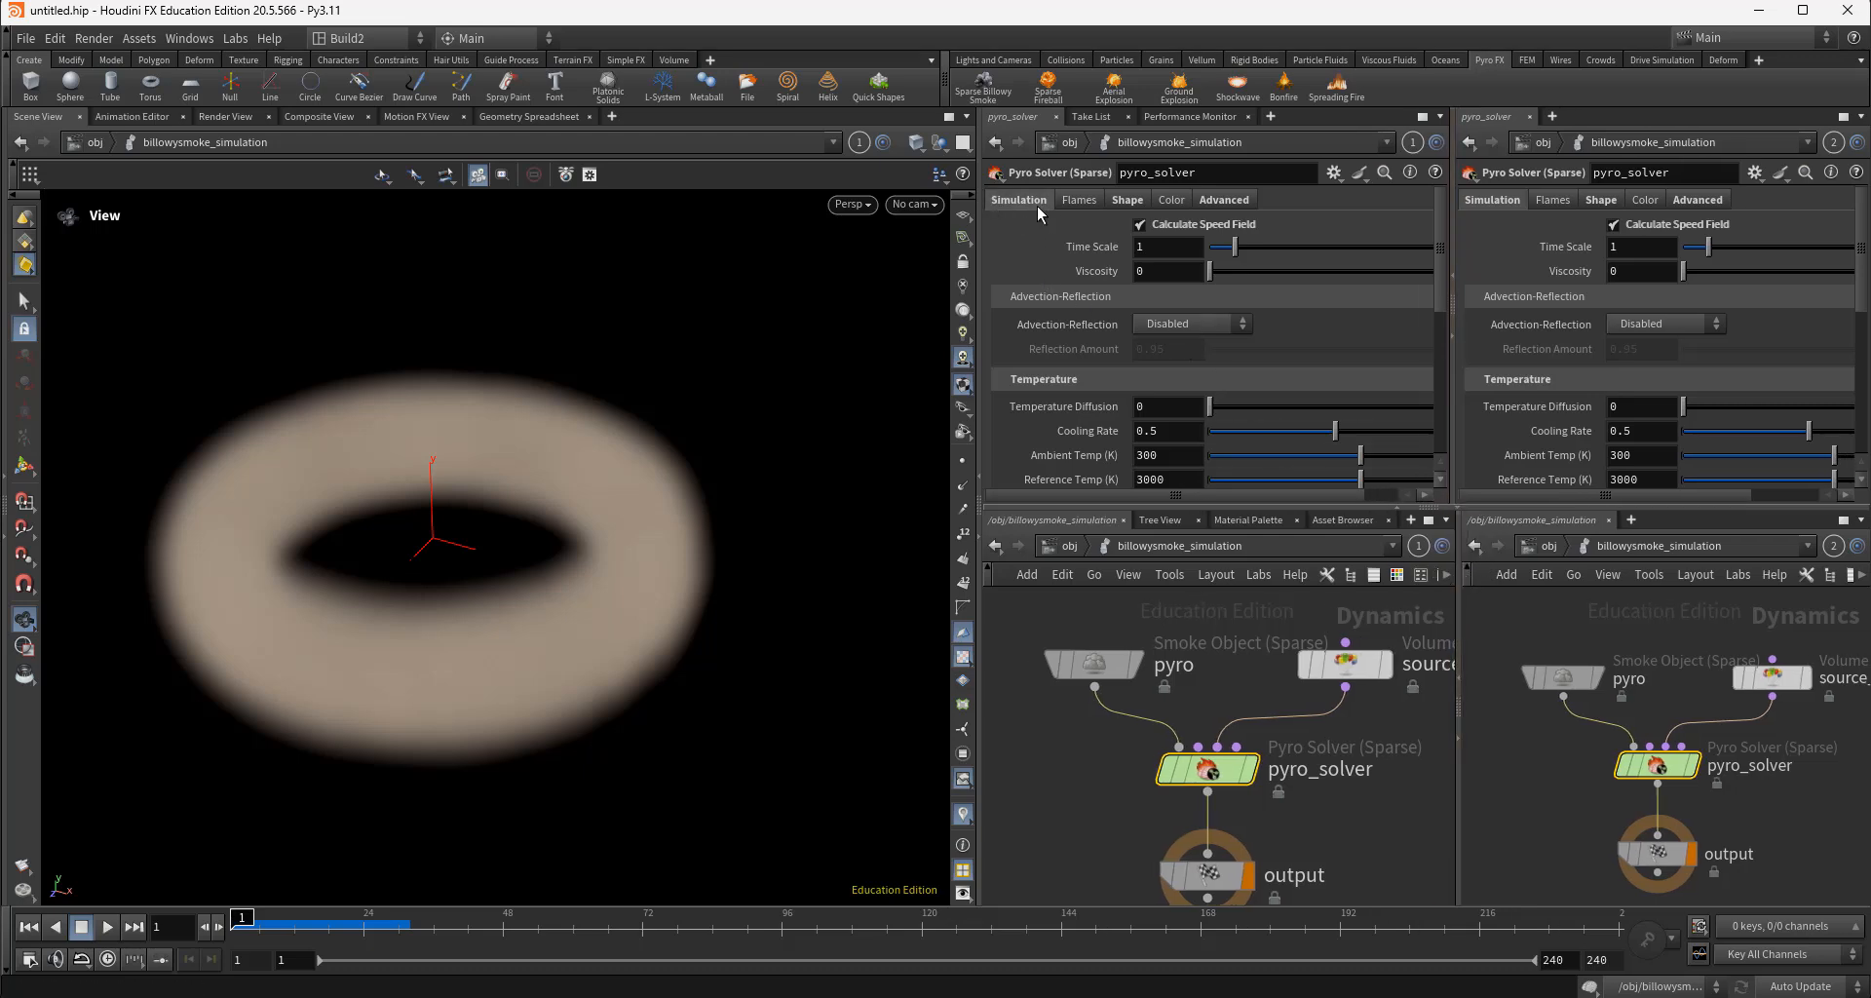
Set the X component of pyro_solver's wind direction to 0 and disable Wind in its shape settings
click(1225, 199)
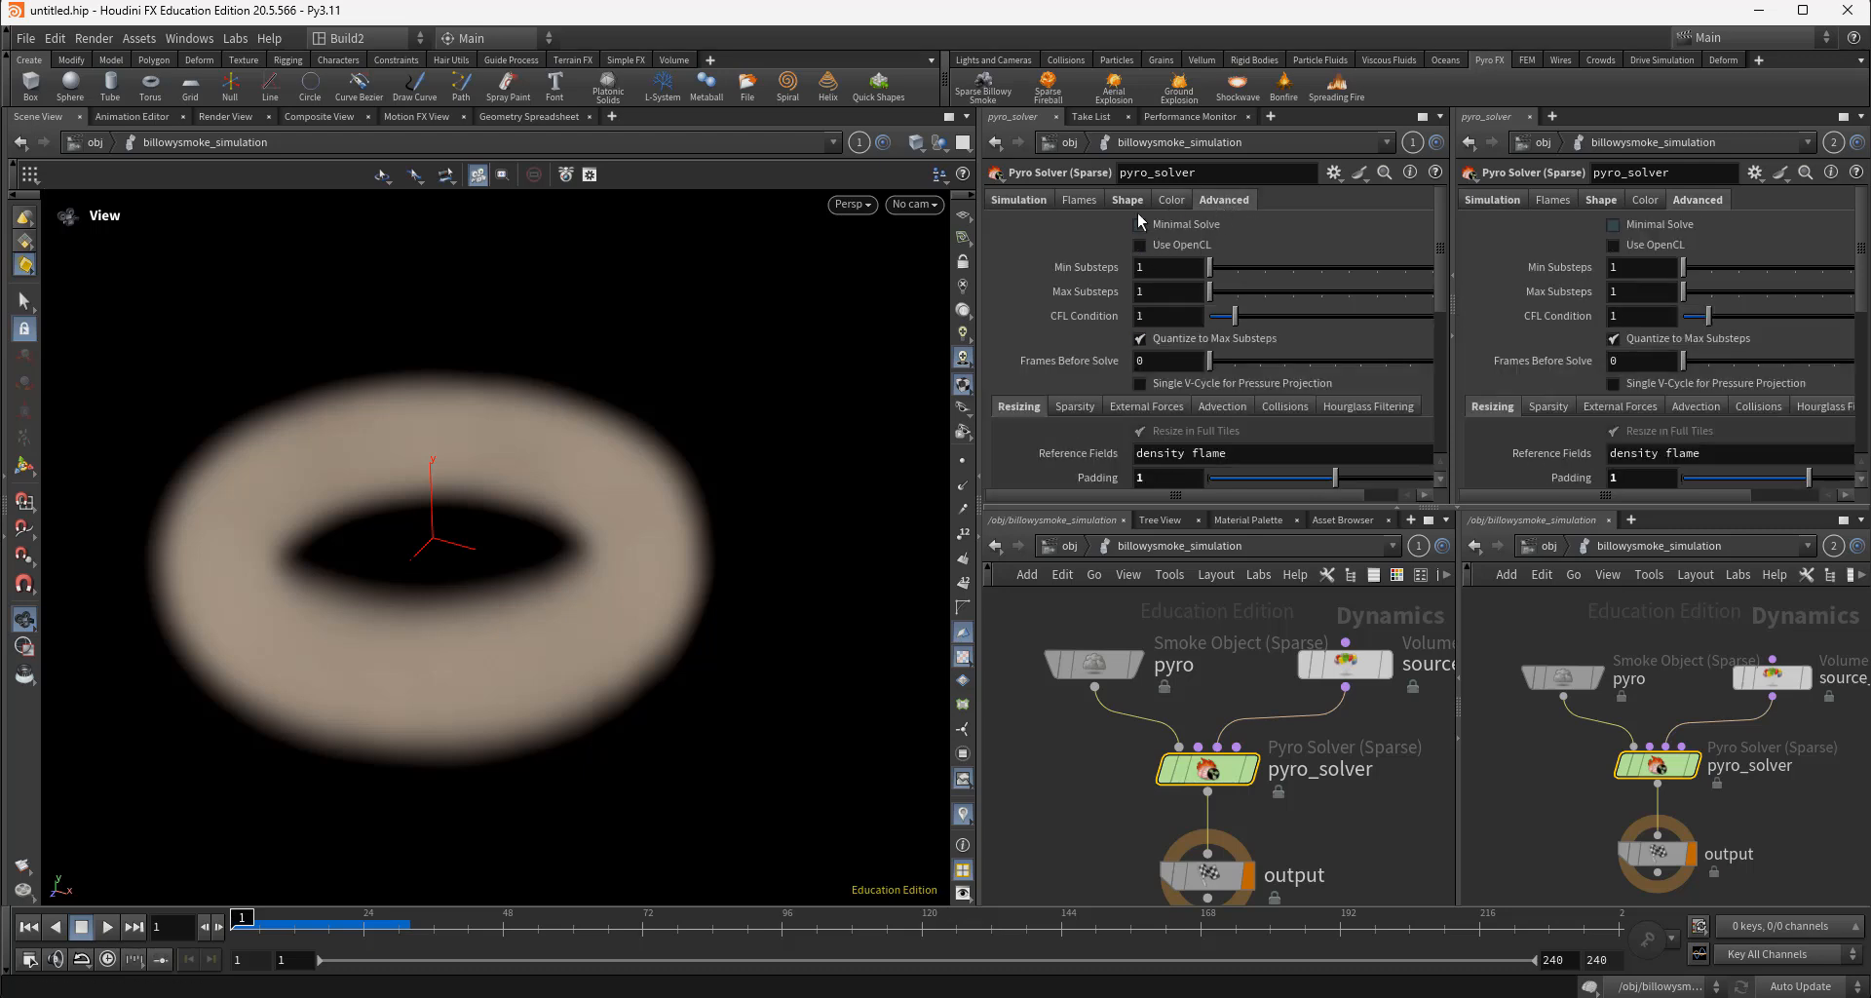
click(1126, 200)
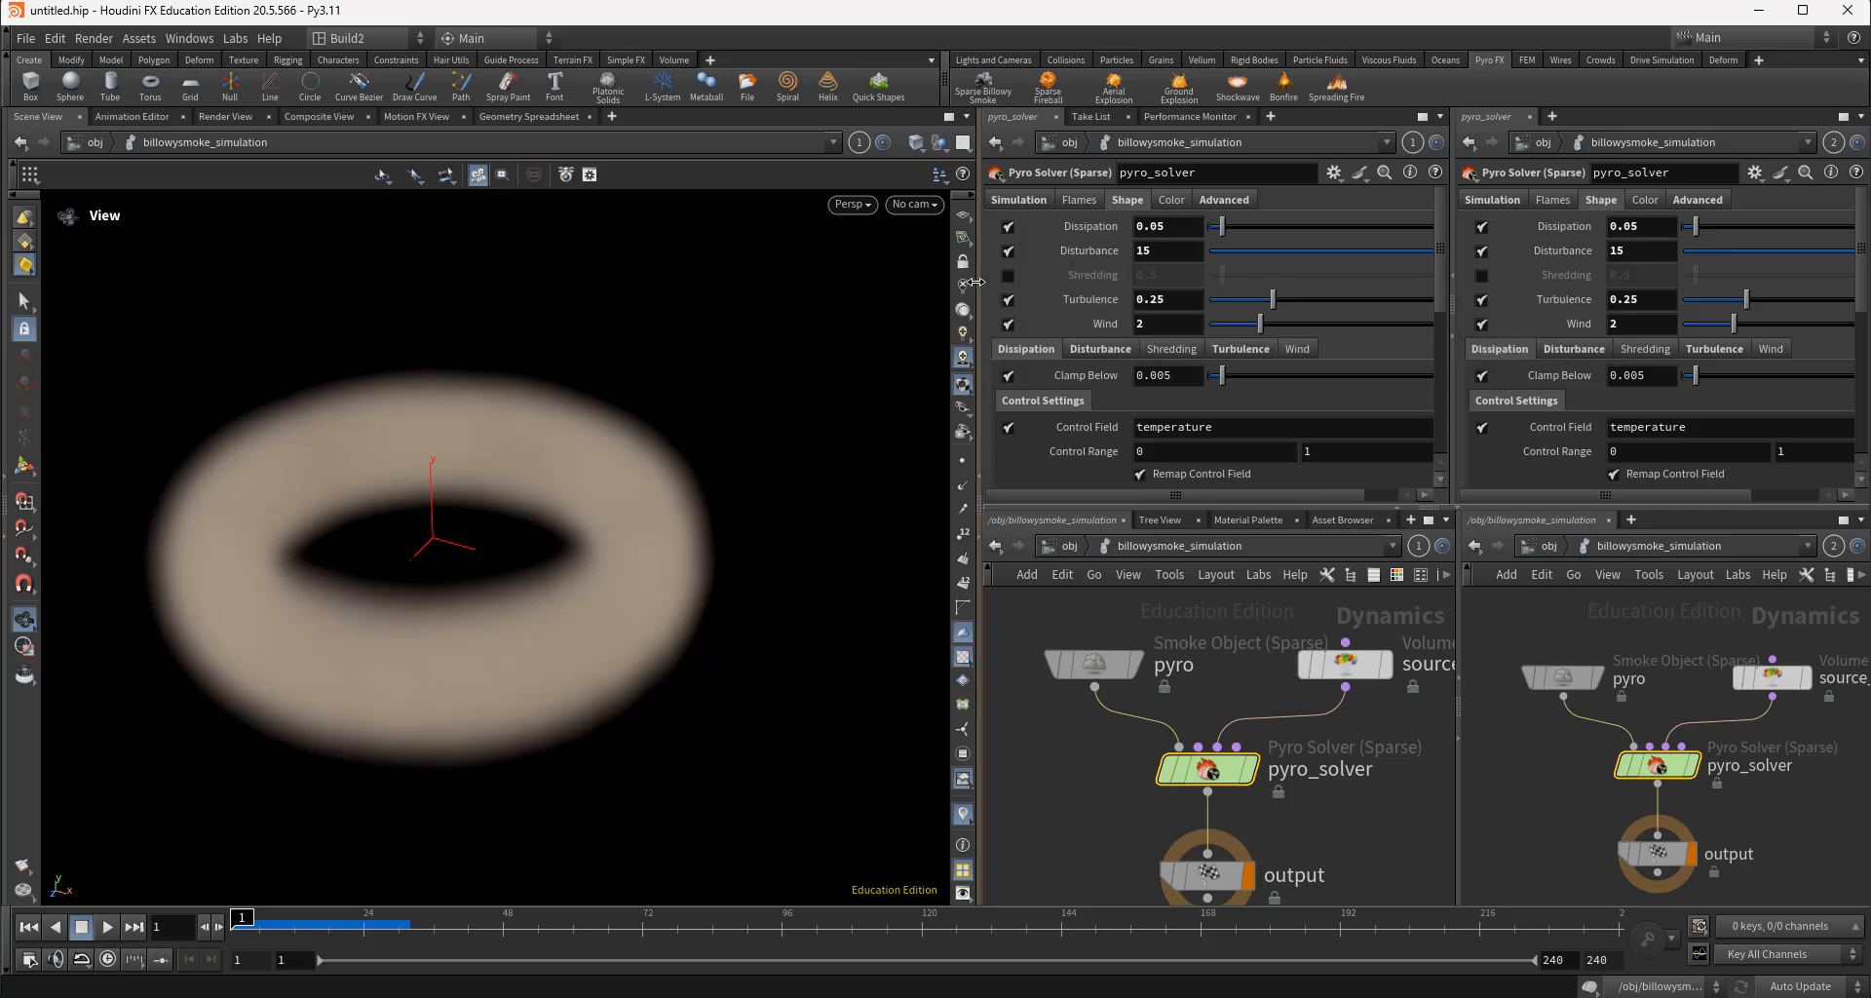
mouse_move(1085, 306)
click(1295, 350)
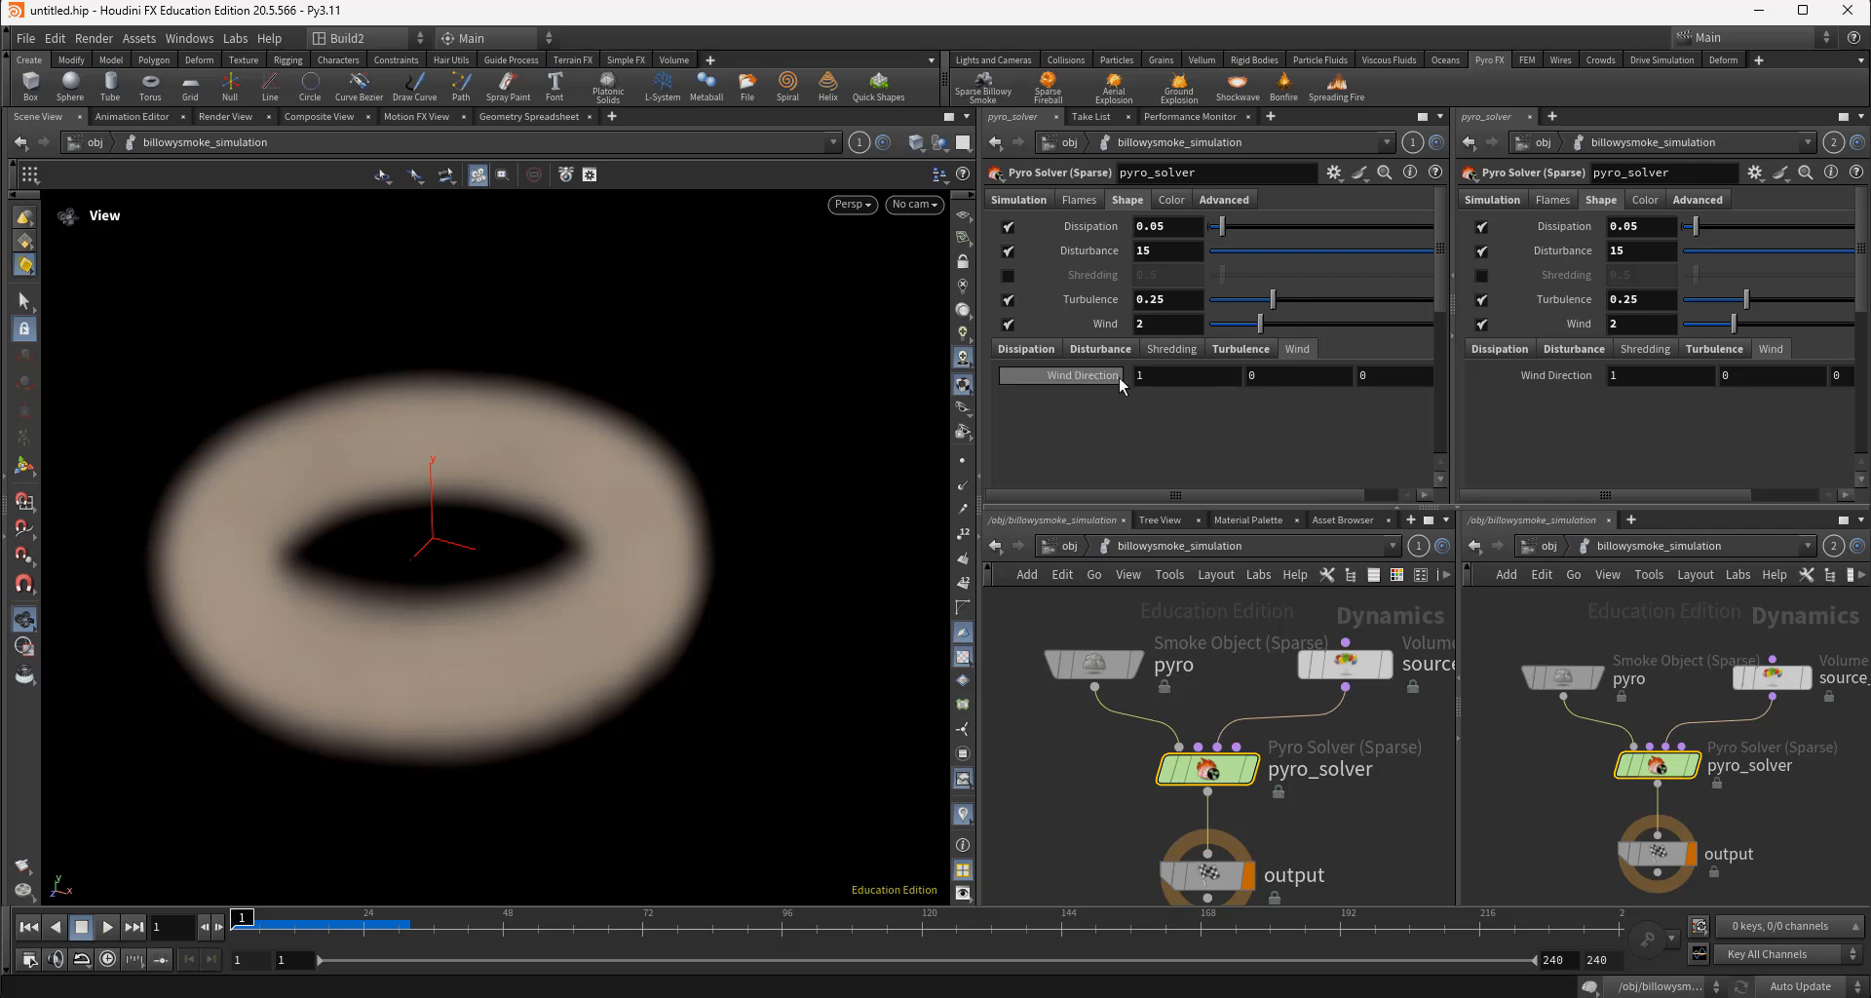
drag(1152, 376, 1082, 369)
text(0)
key(Return)
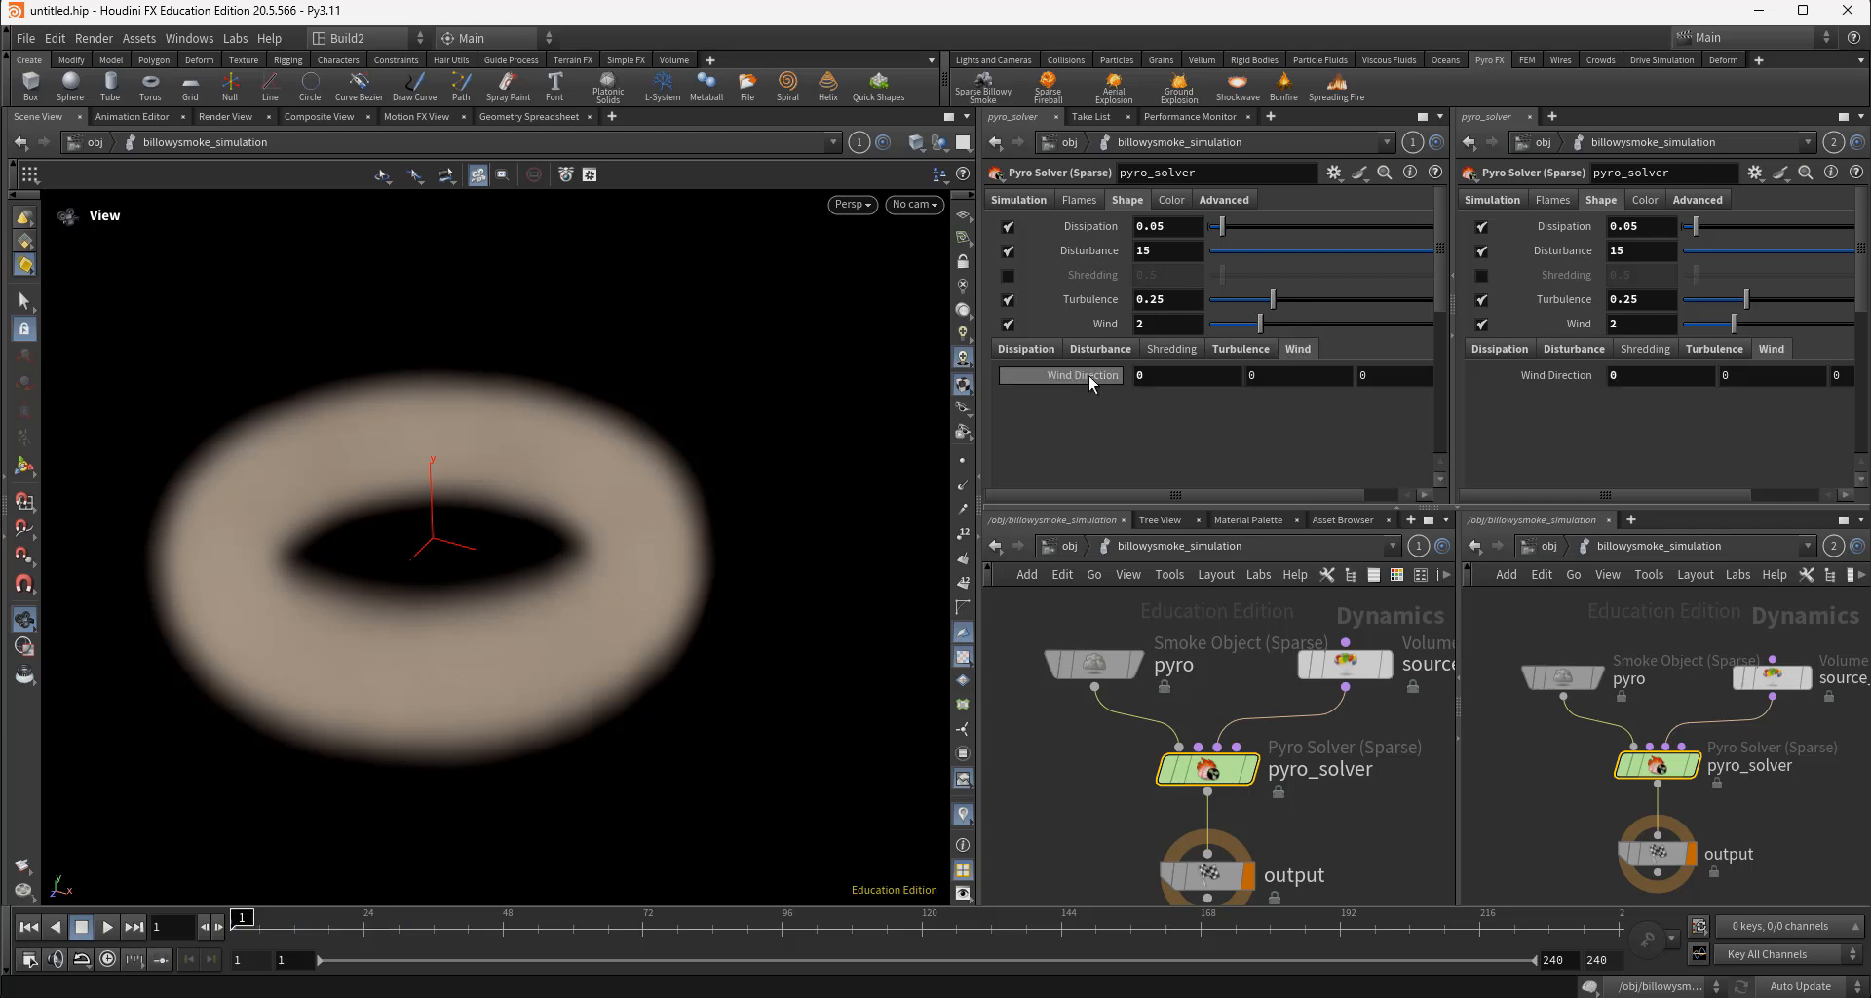
click(1009, 323)
Play the smoke simulation to about frame 56, pausing near frame 39 to view the plume from another angle
click(1026, 201)
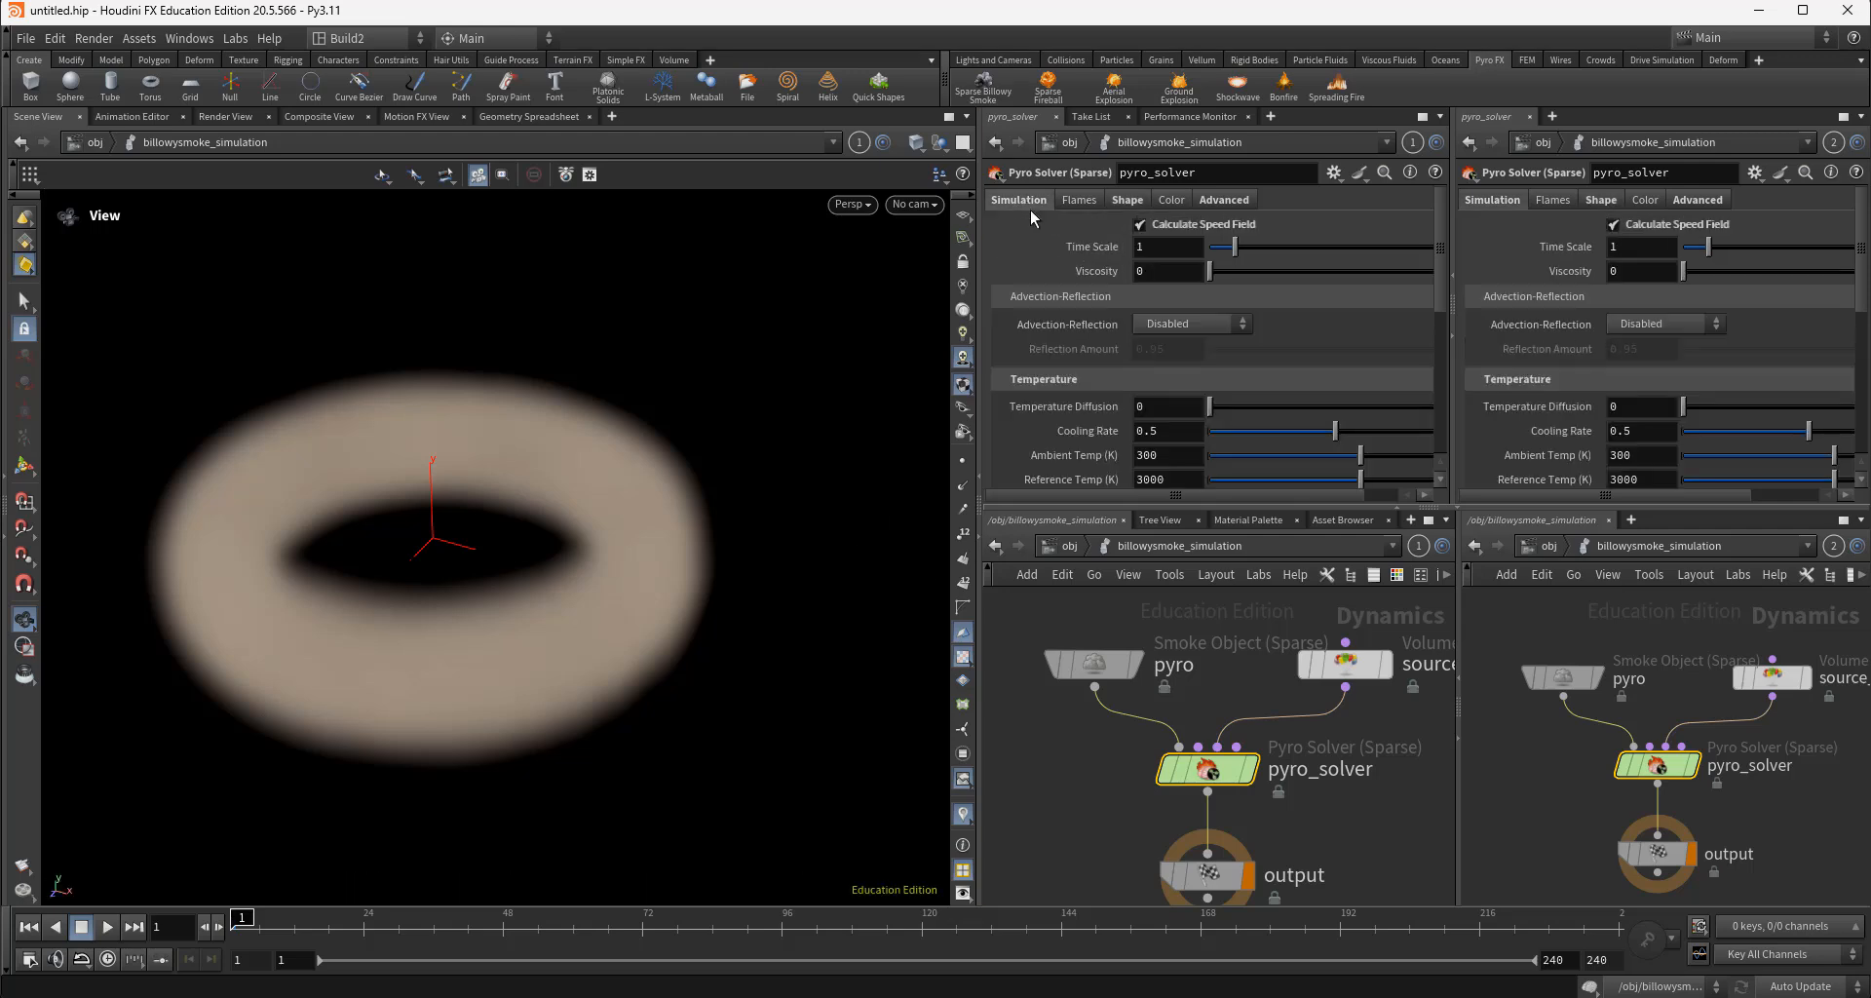
scroll(489, 669, down, 4)
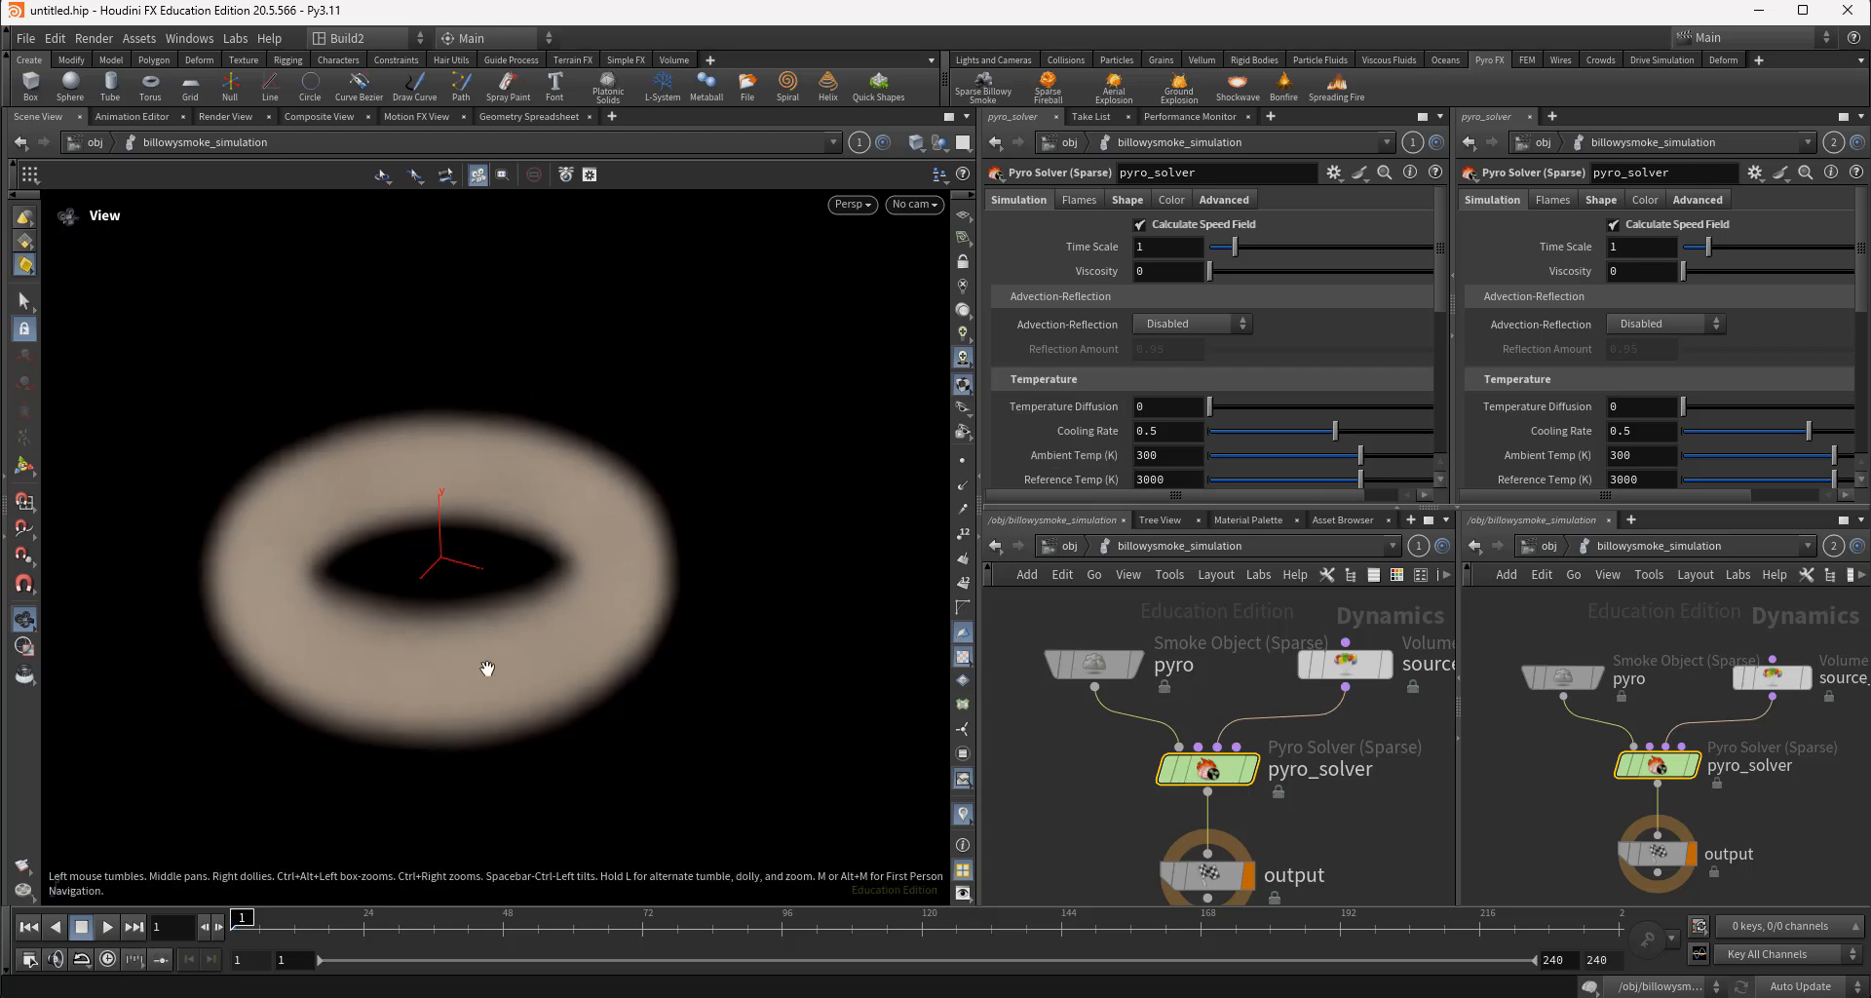
click(107, 927)
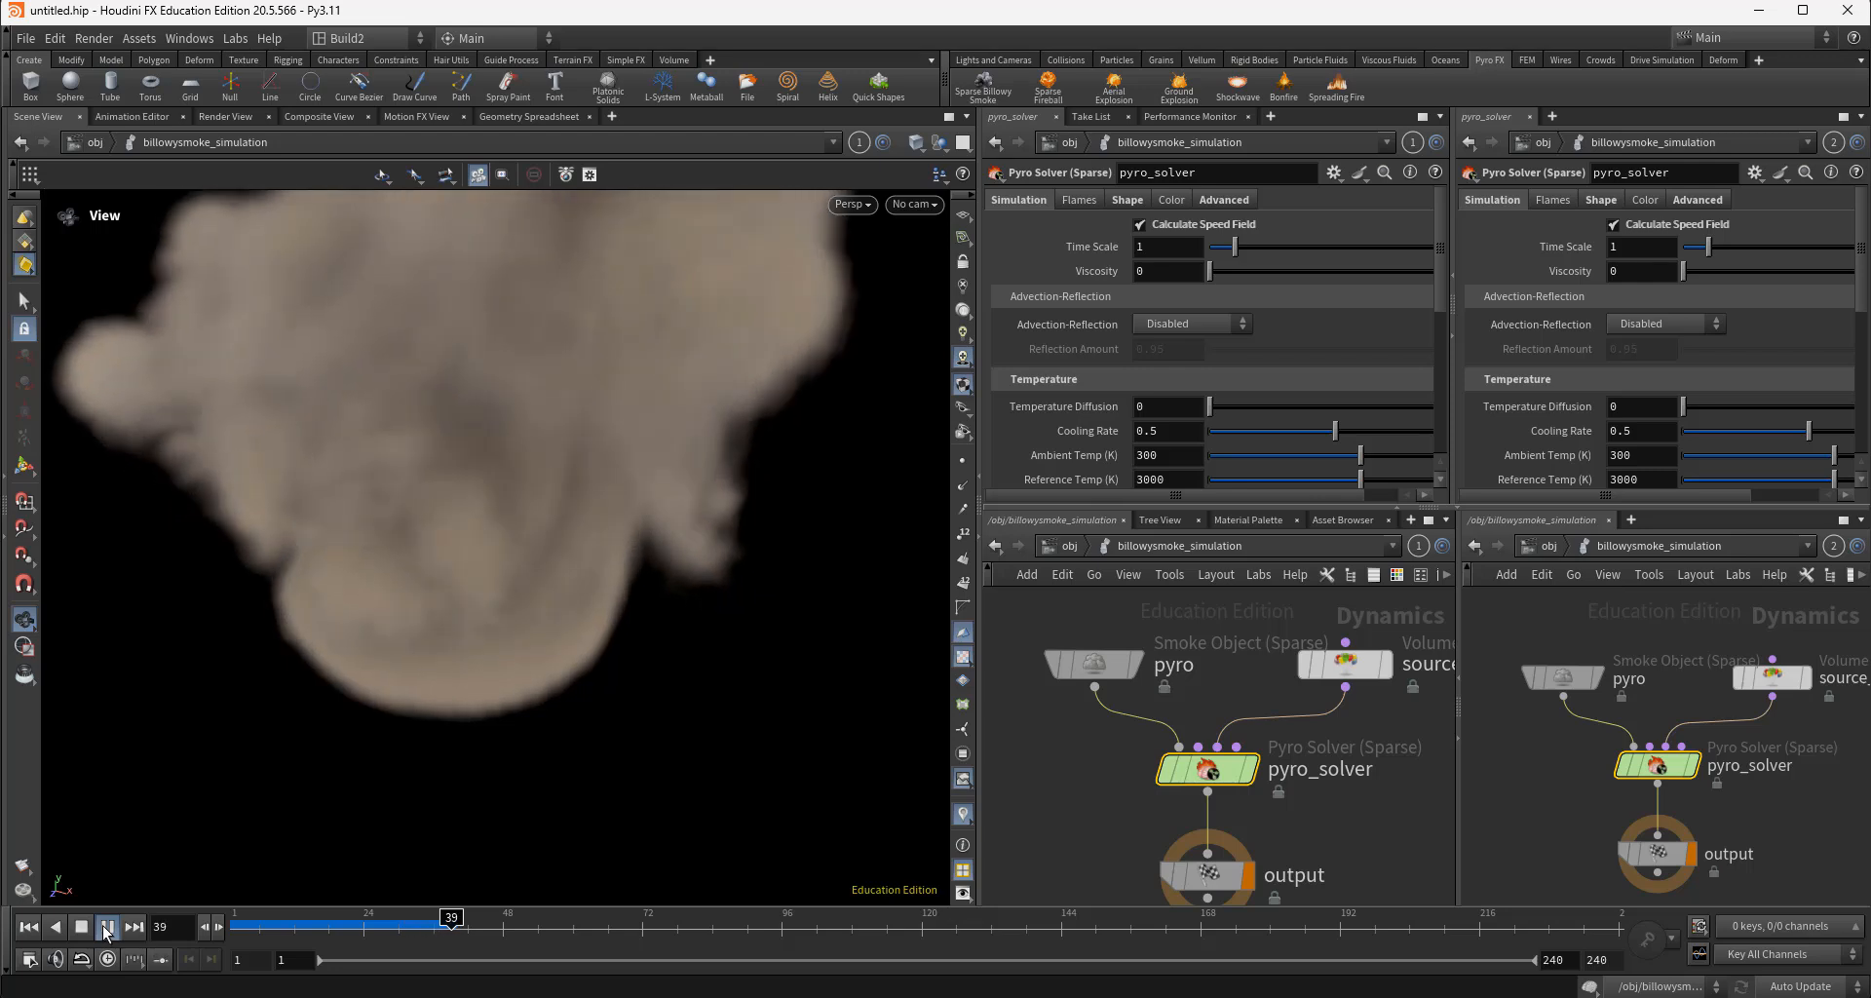
click(103, 927)
scroll(351, 625, down, 2)
drag(422, 589, 510, 681)
click(107, 928)
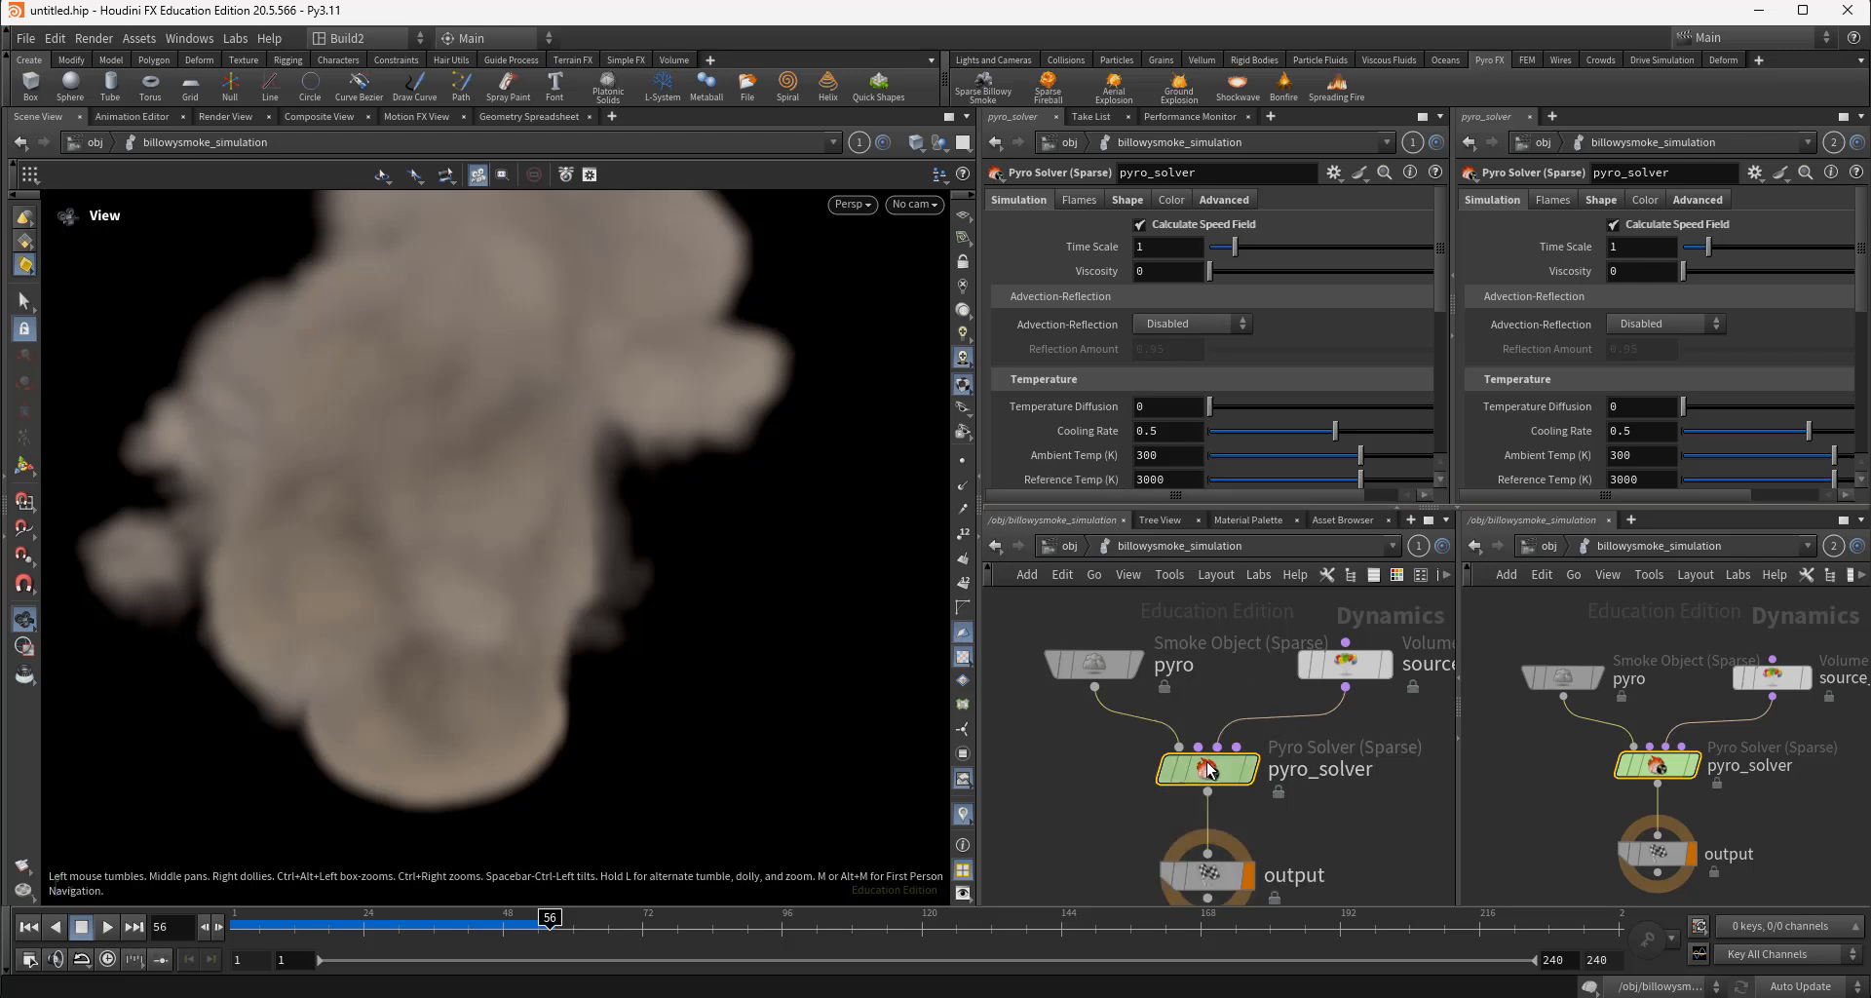
Raise pyro_solver's Dissipation to 0.508 and enable Shredding with a value of 5.7
click(1125, 199)
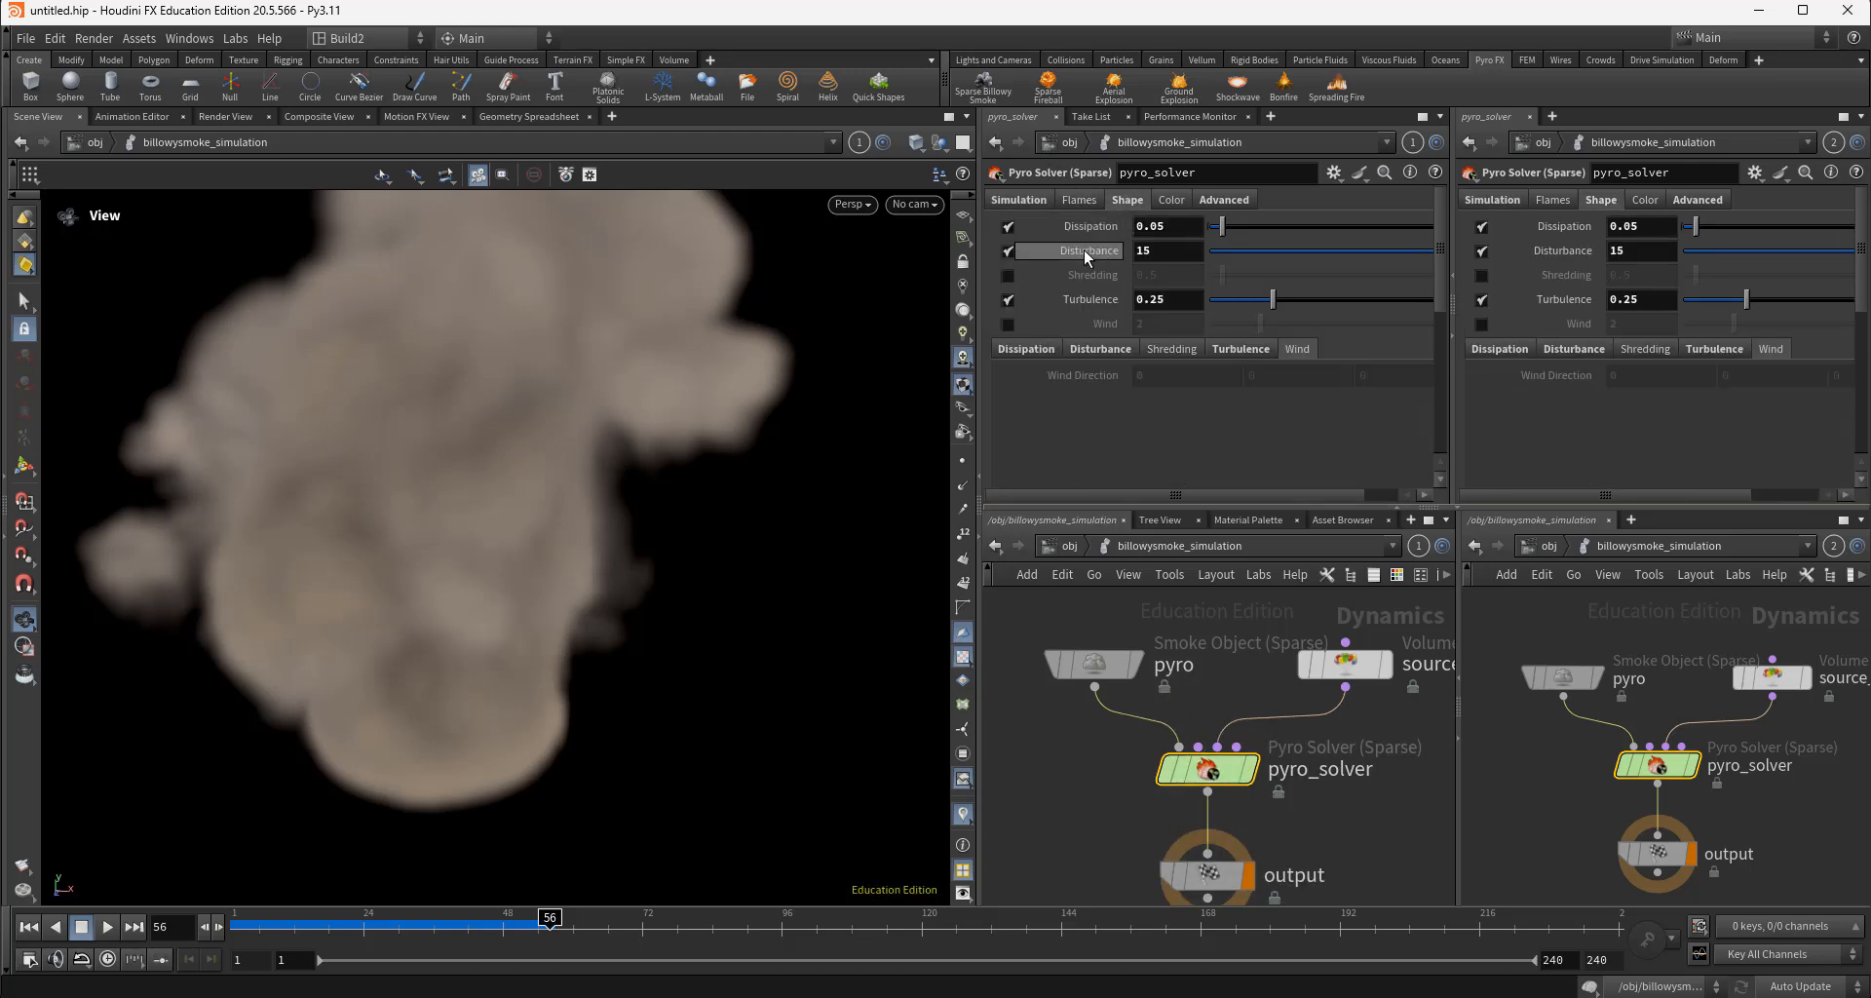
drag(1222, 226, 1337, 224)
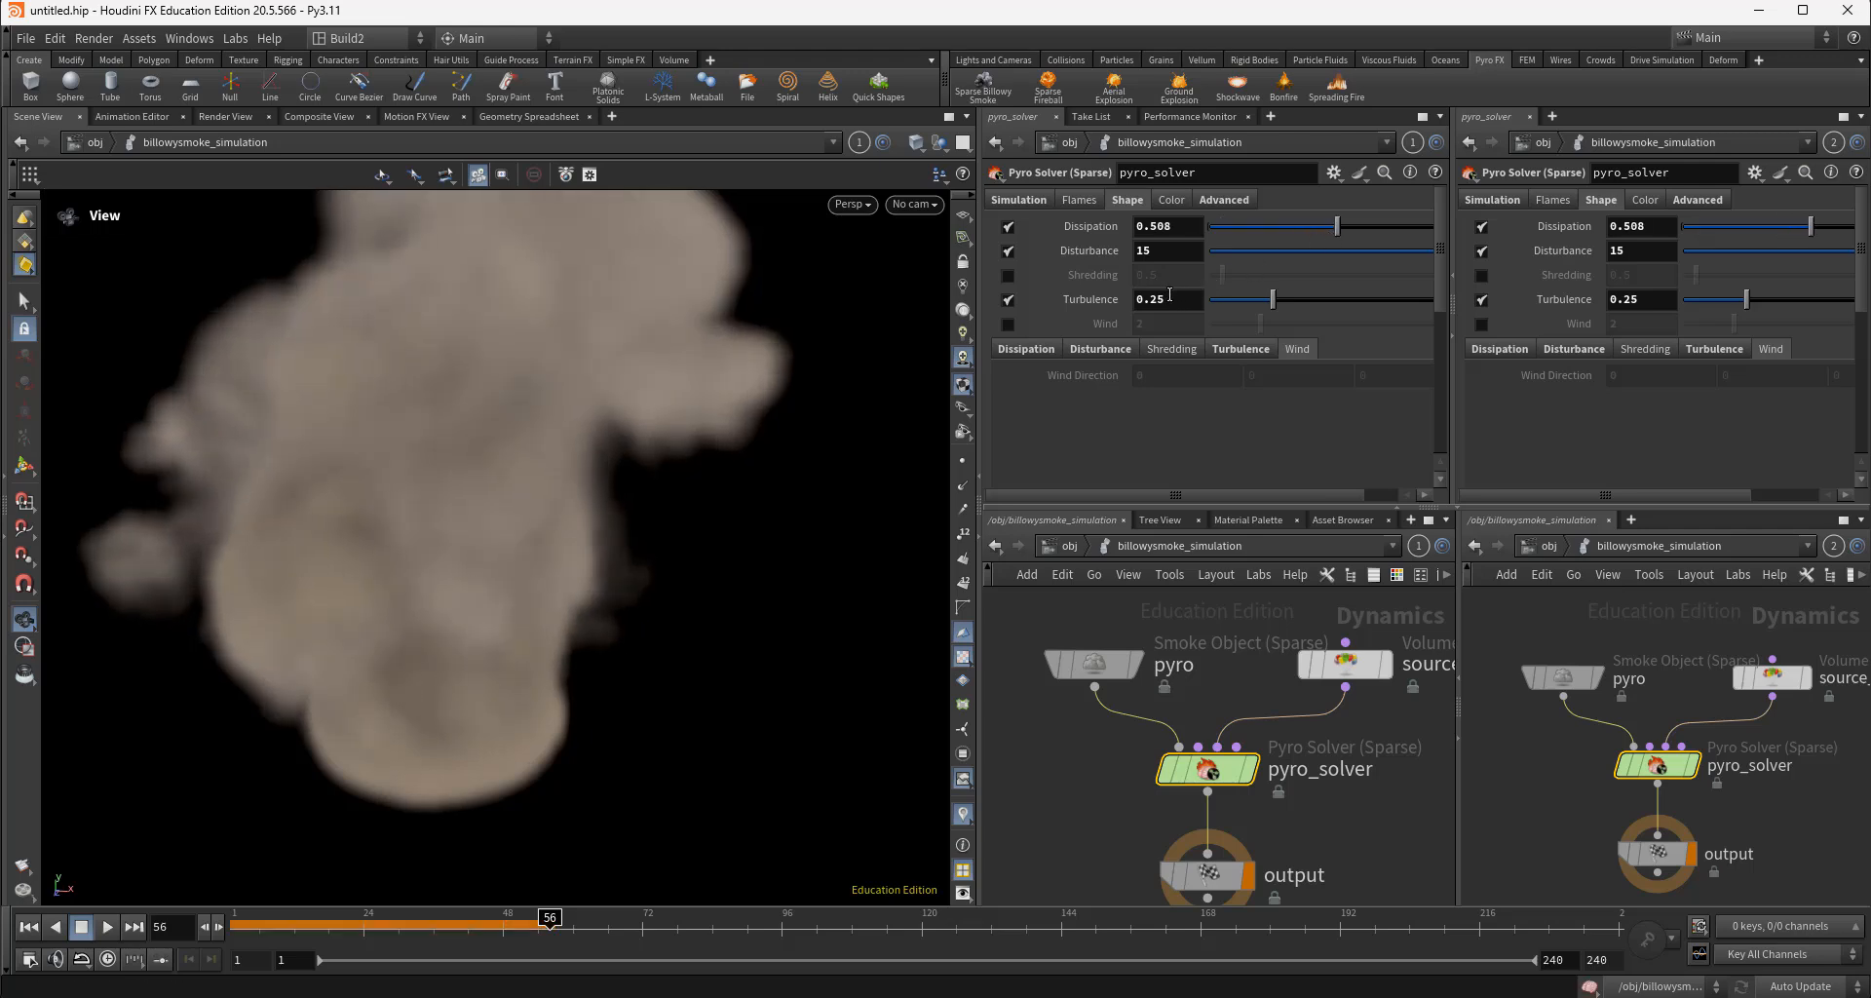
click(1008, 275)
drag(1259, 276, 1353, 289)
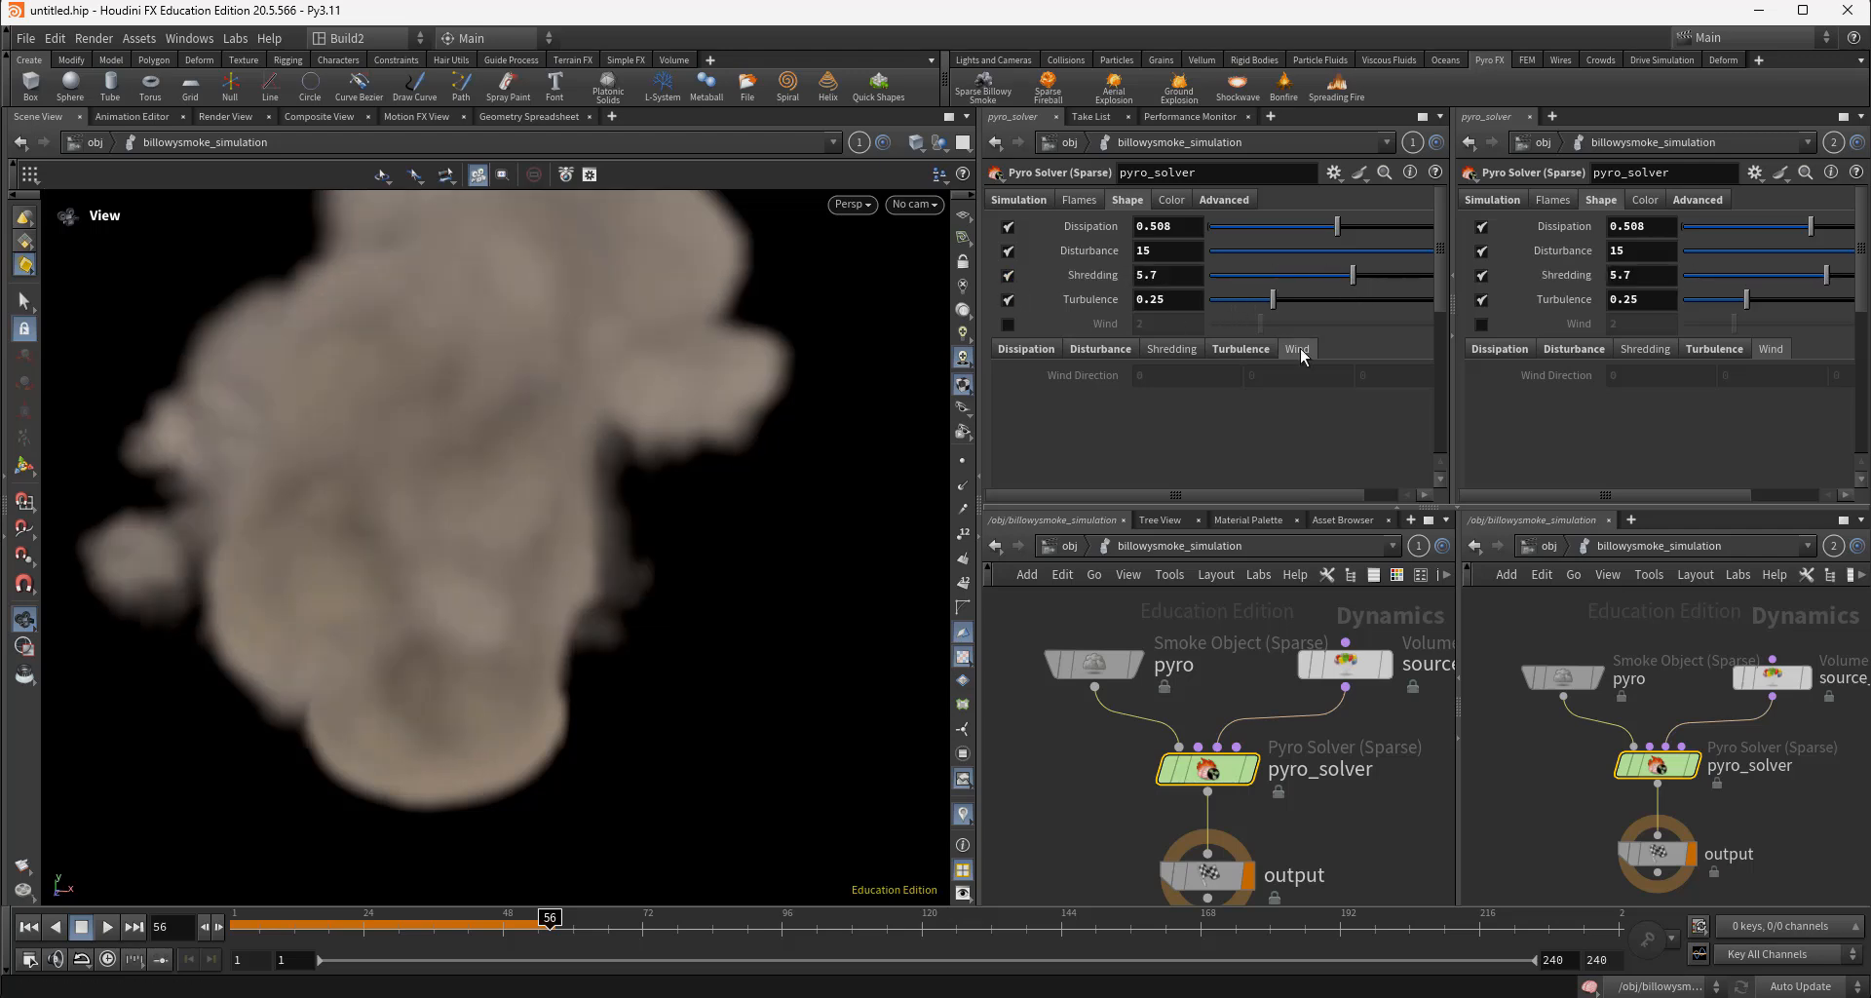
Replay the simulation from the start to frame 68, and raise pyro_solver's Turbulence to 0.965
click(28, 927)
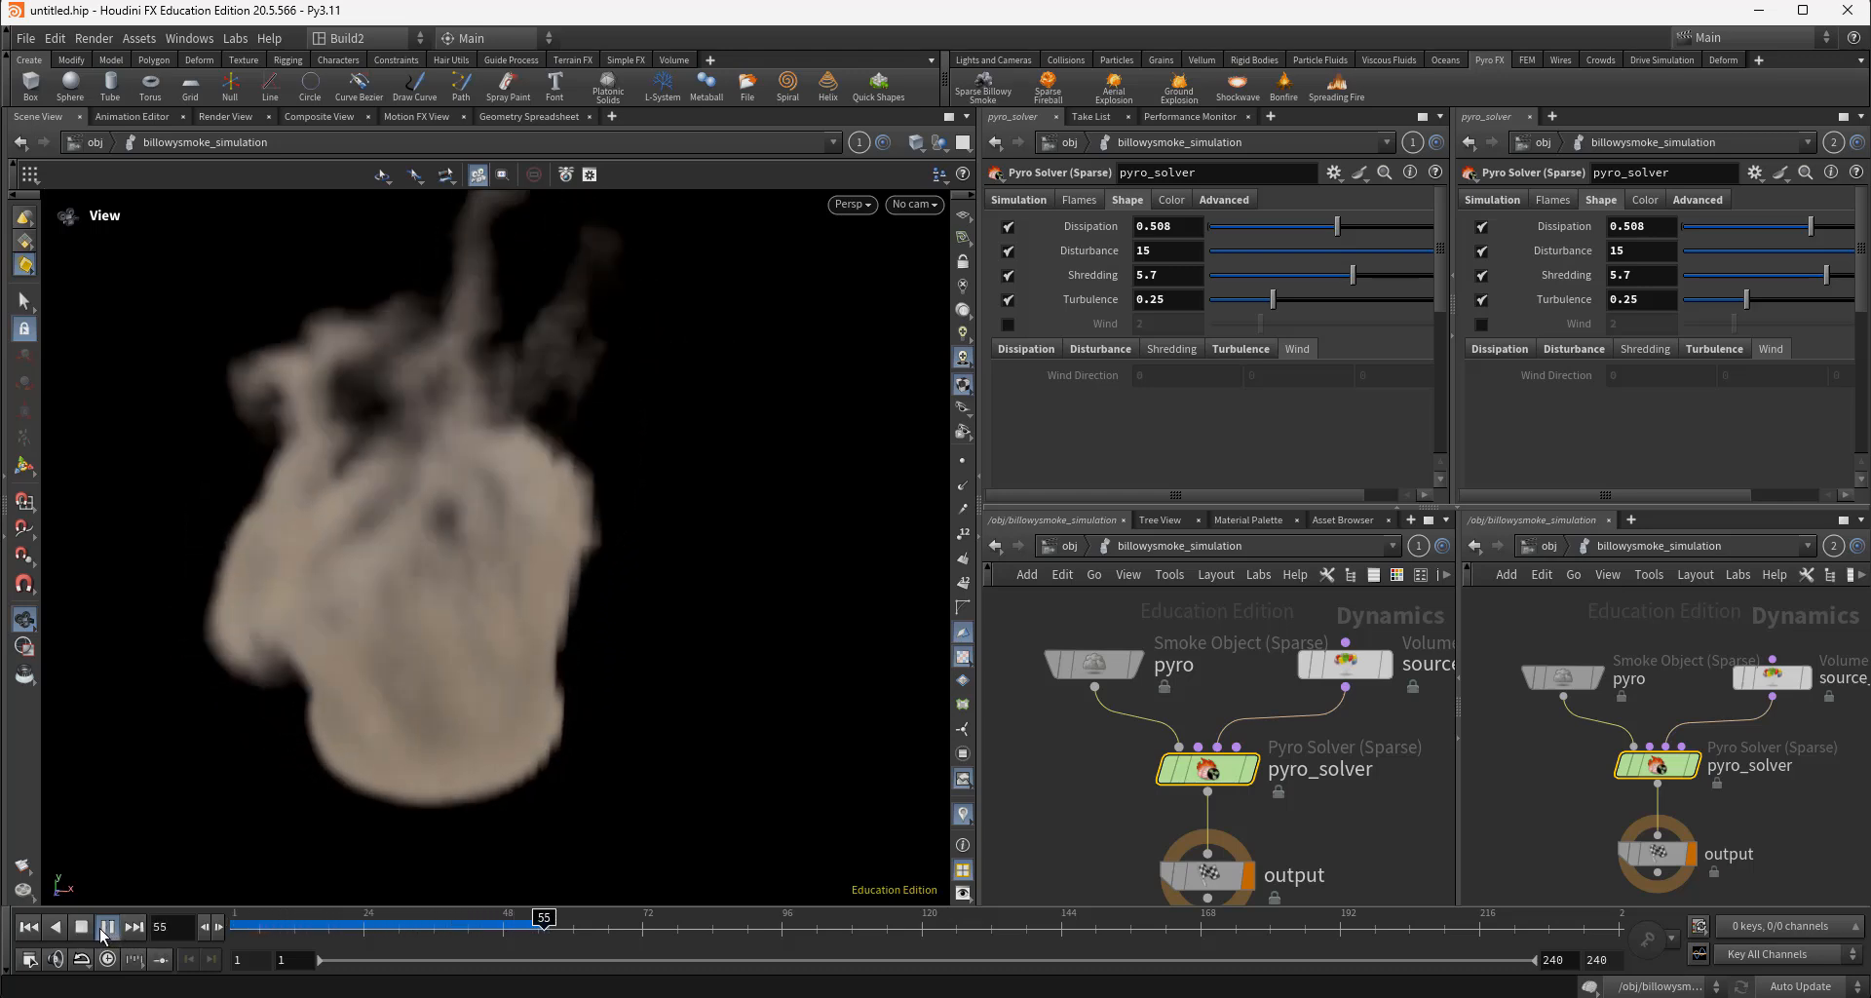
click(105, 927)
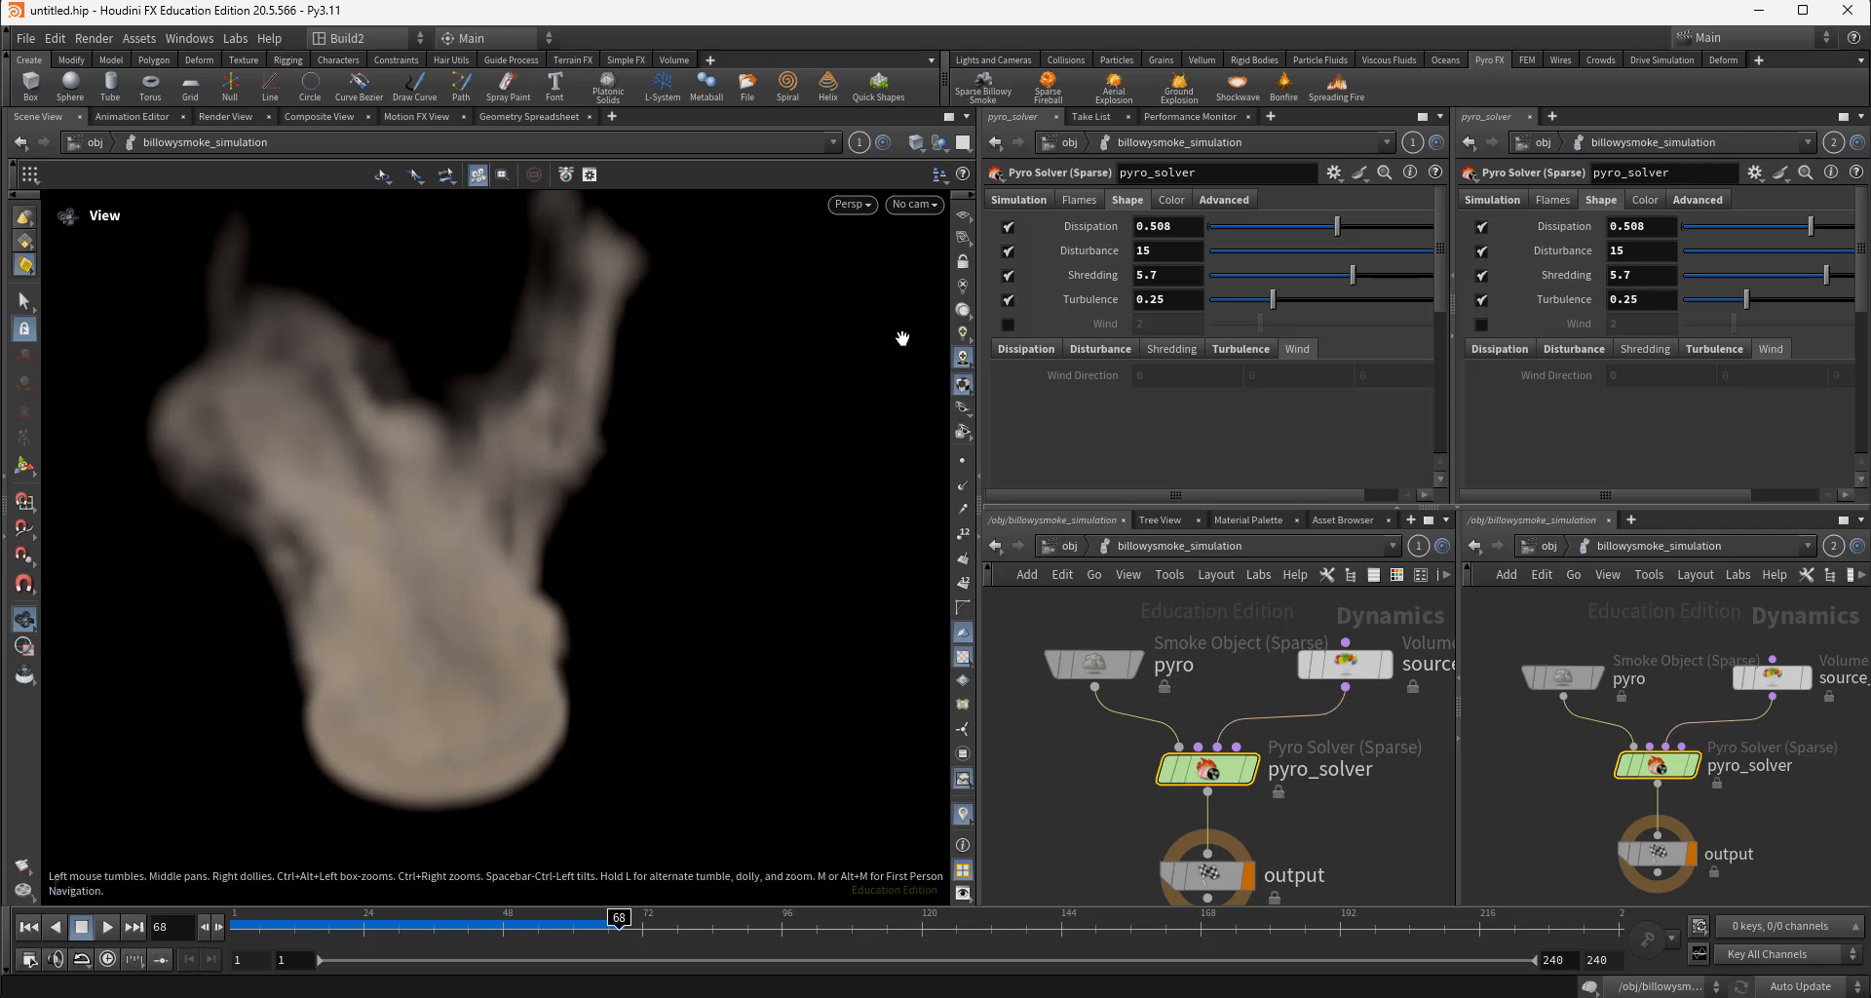
drag(1273, 299, 1460, 318)
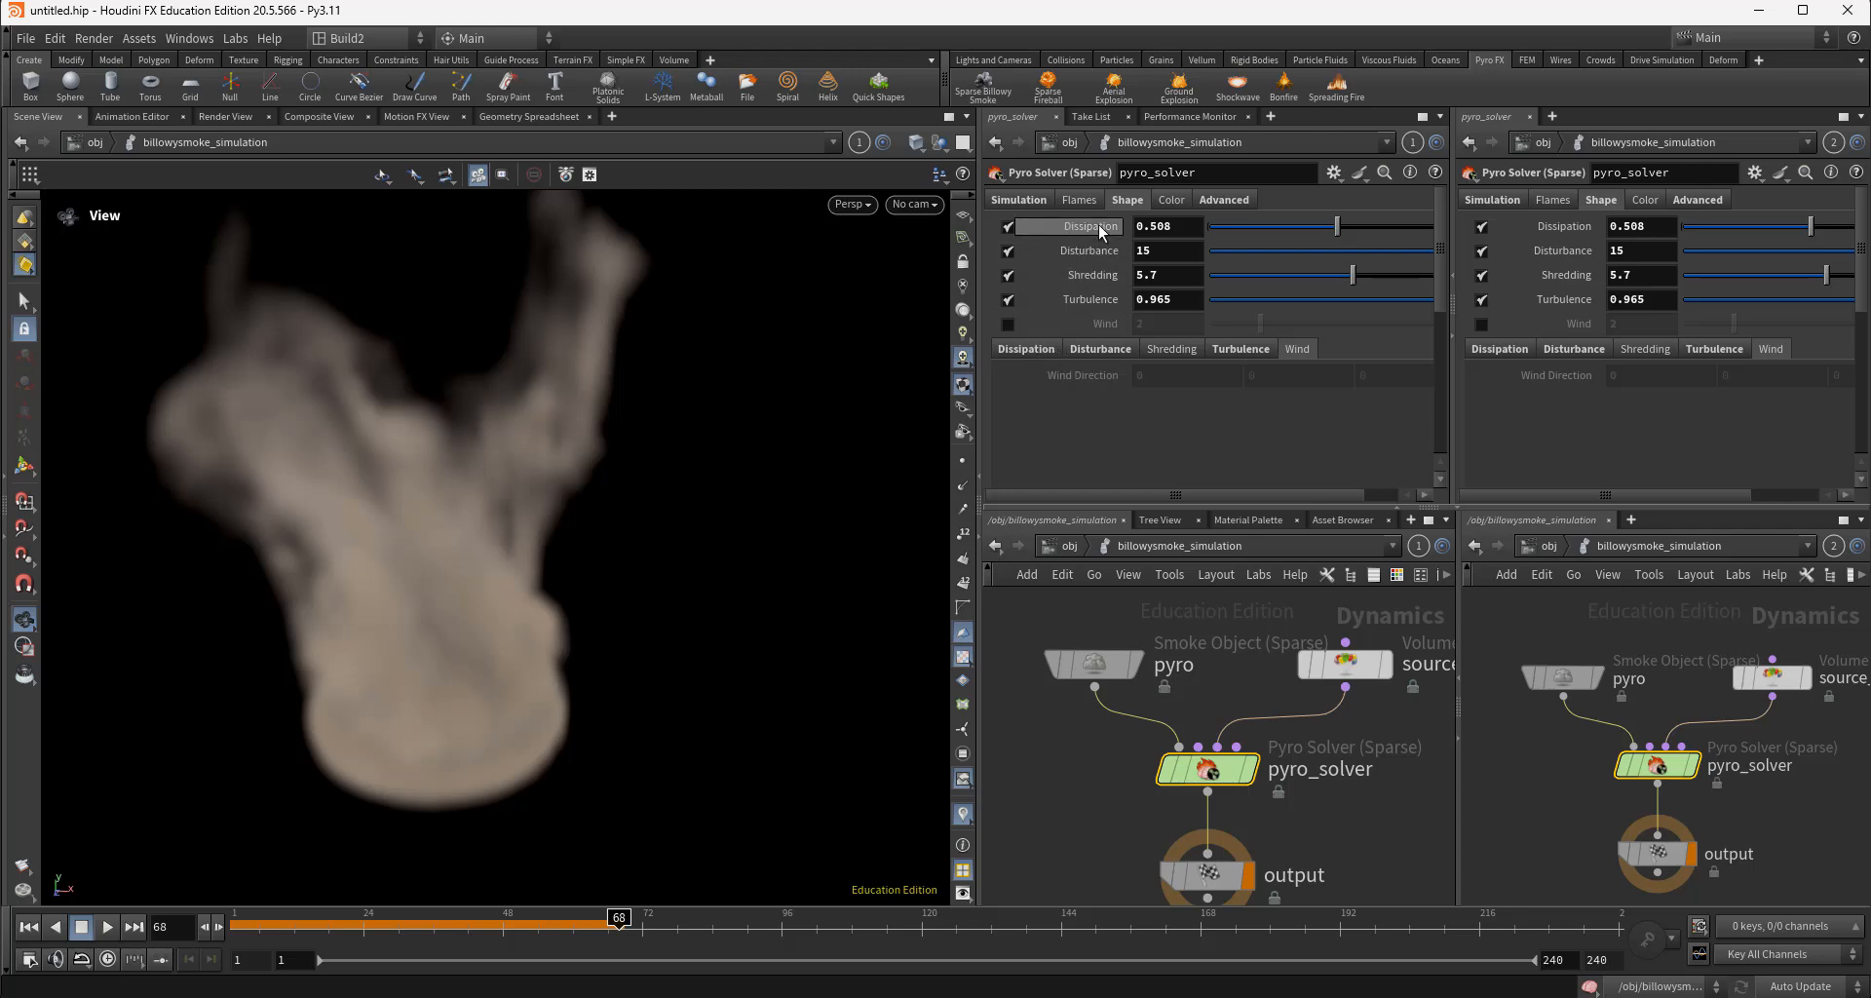
Examine pyro_solver's Dissipation, Disturbance and Shredding settings, including their control, threshold and shredding fields
click(1033, 348)
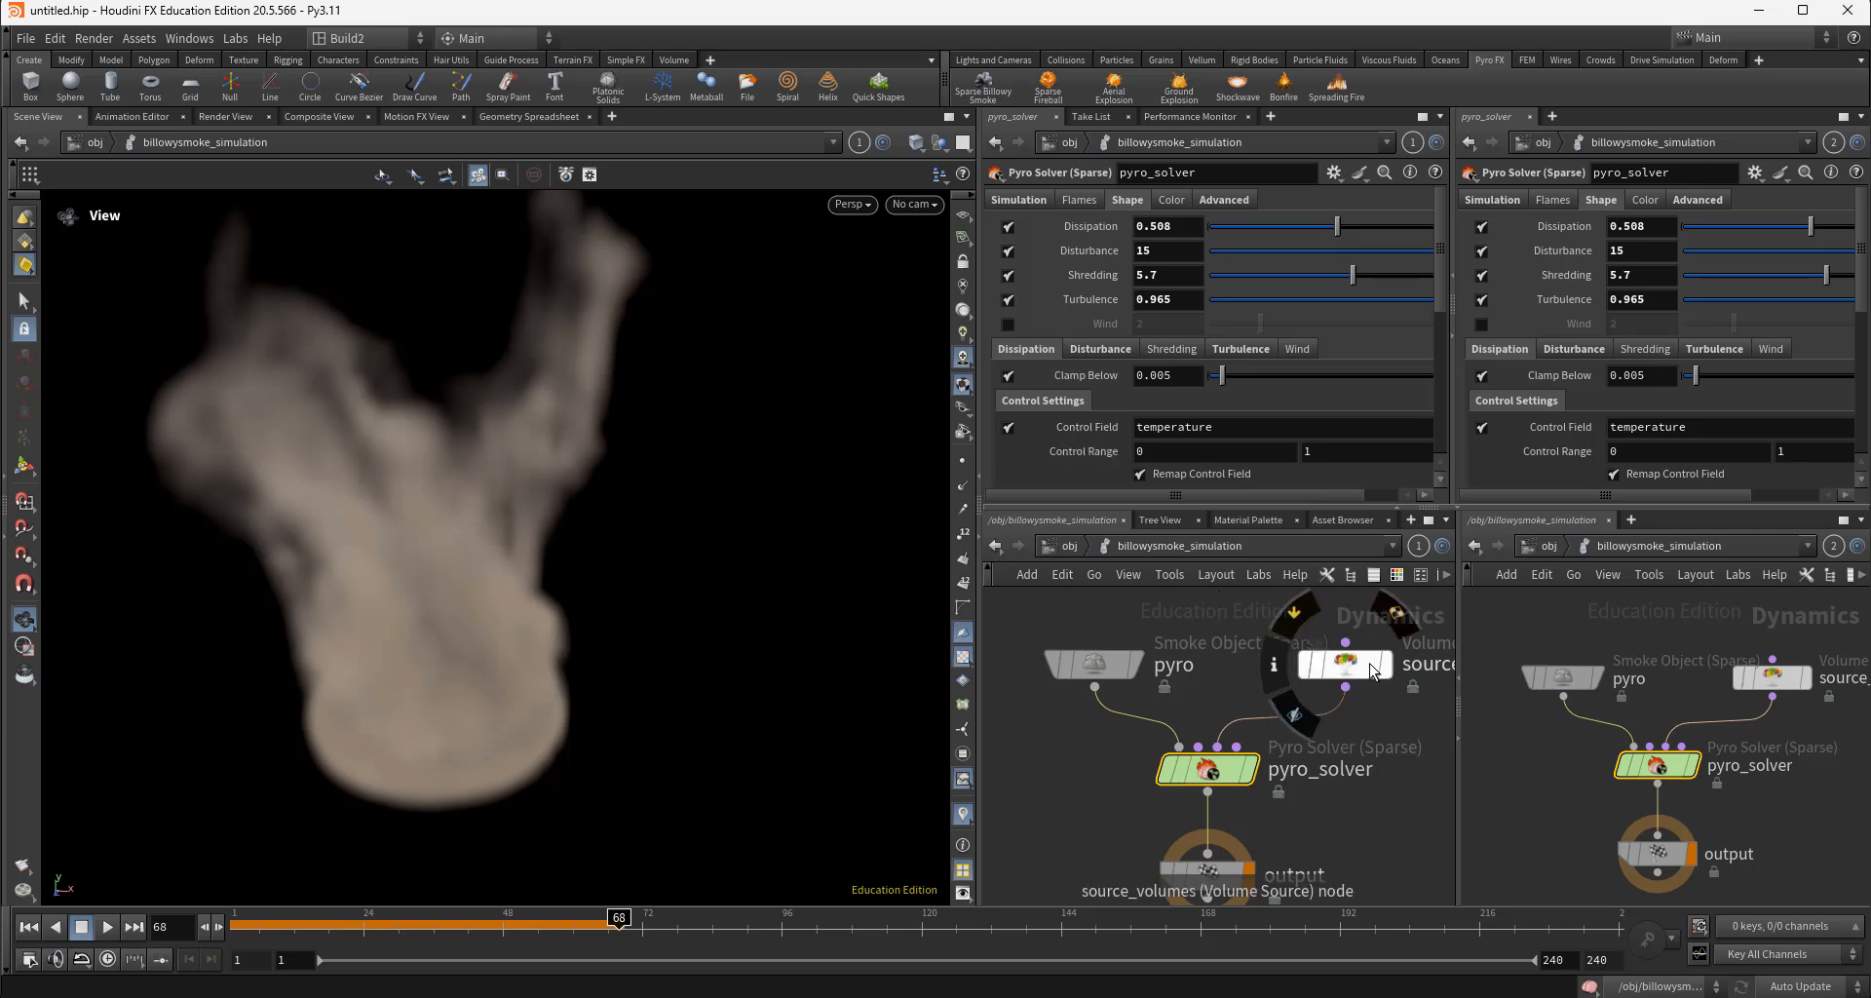
mouse_move(1221, 775)
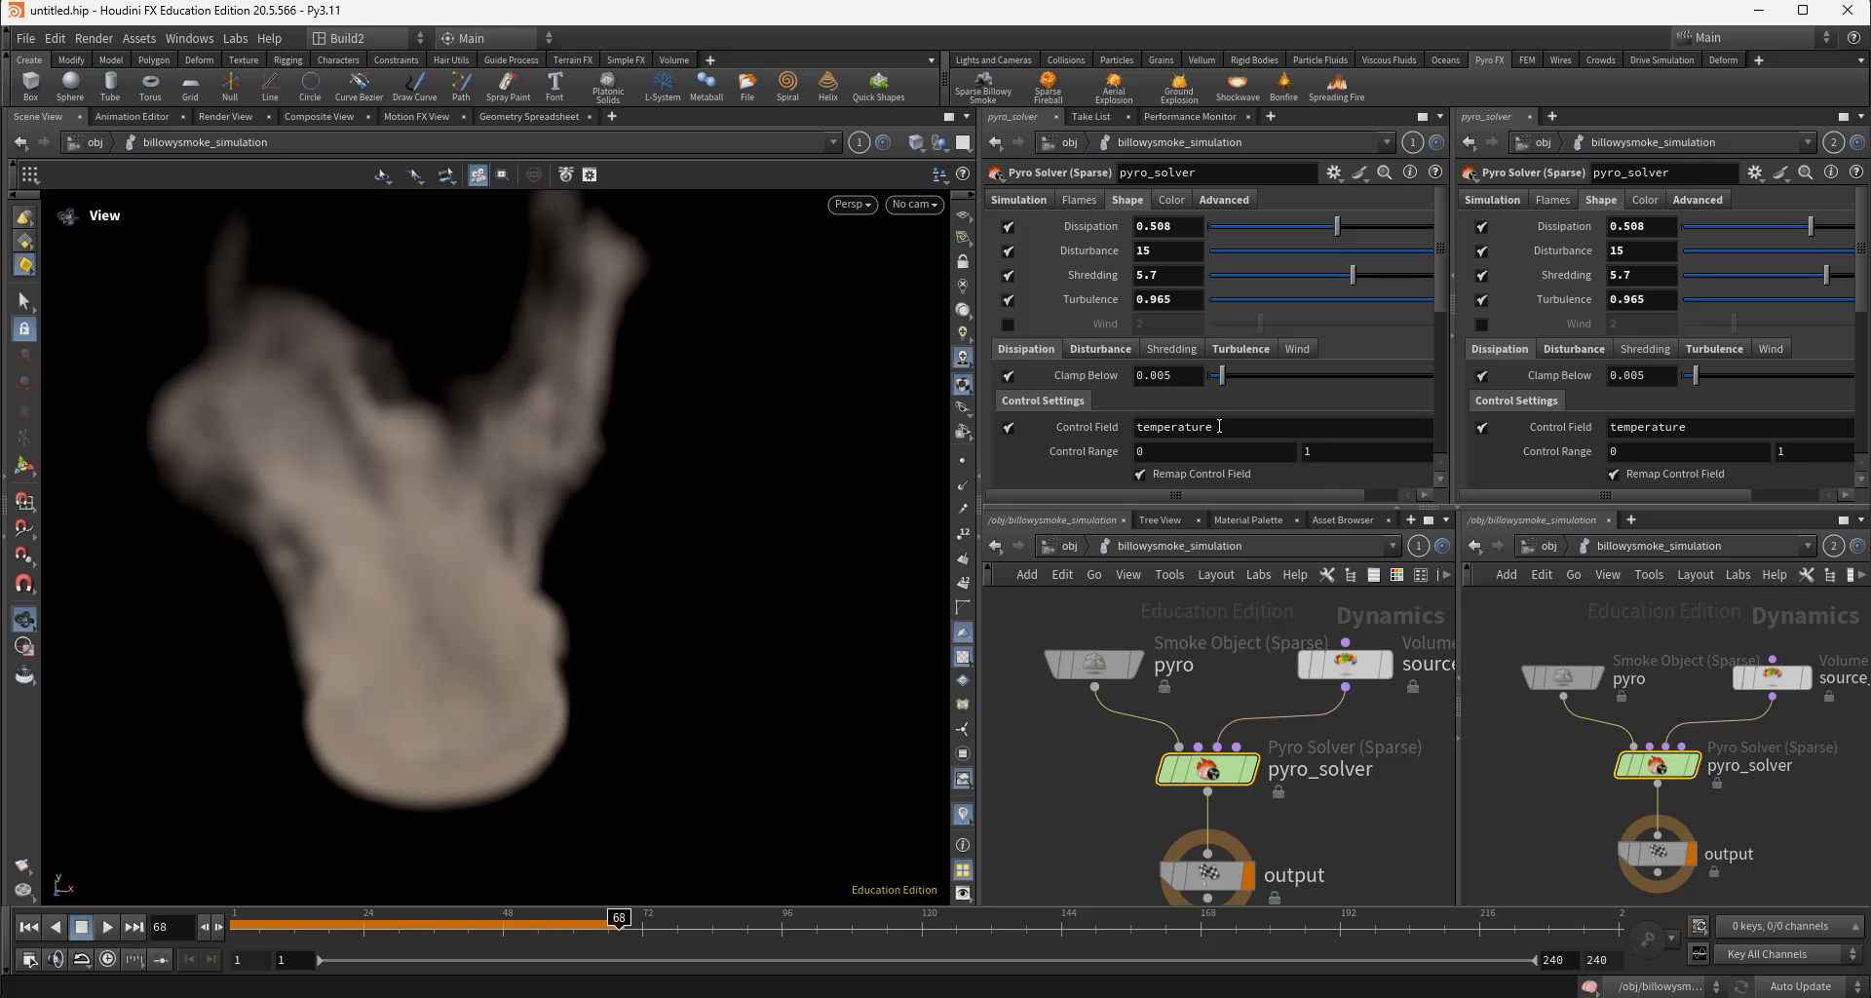
click(1097, 349)
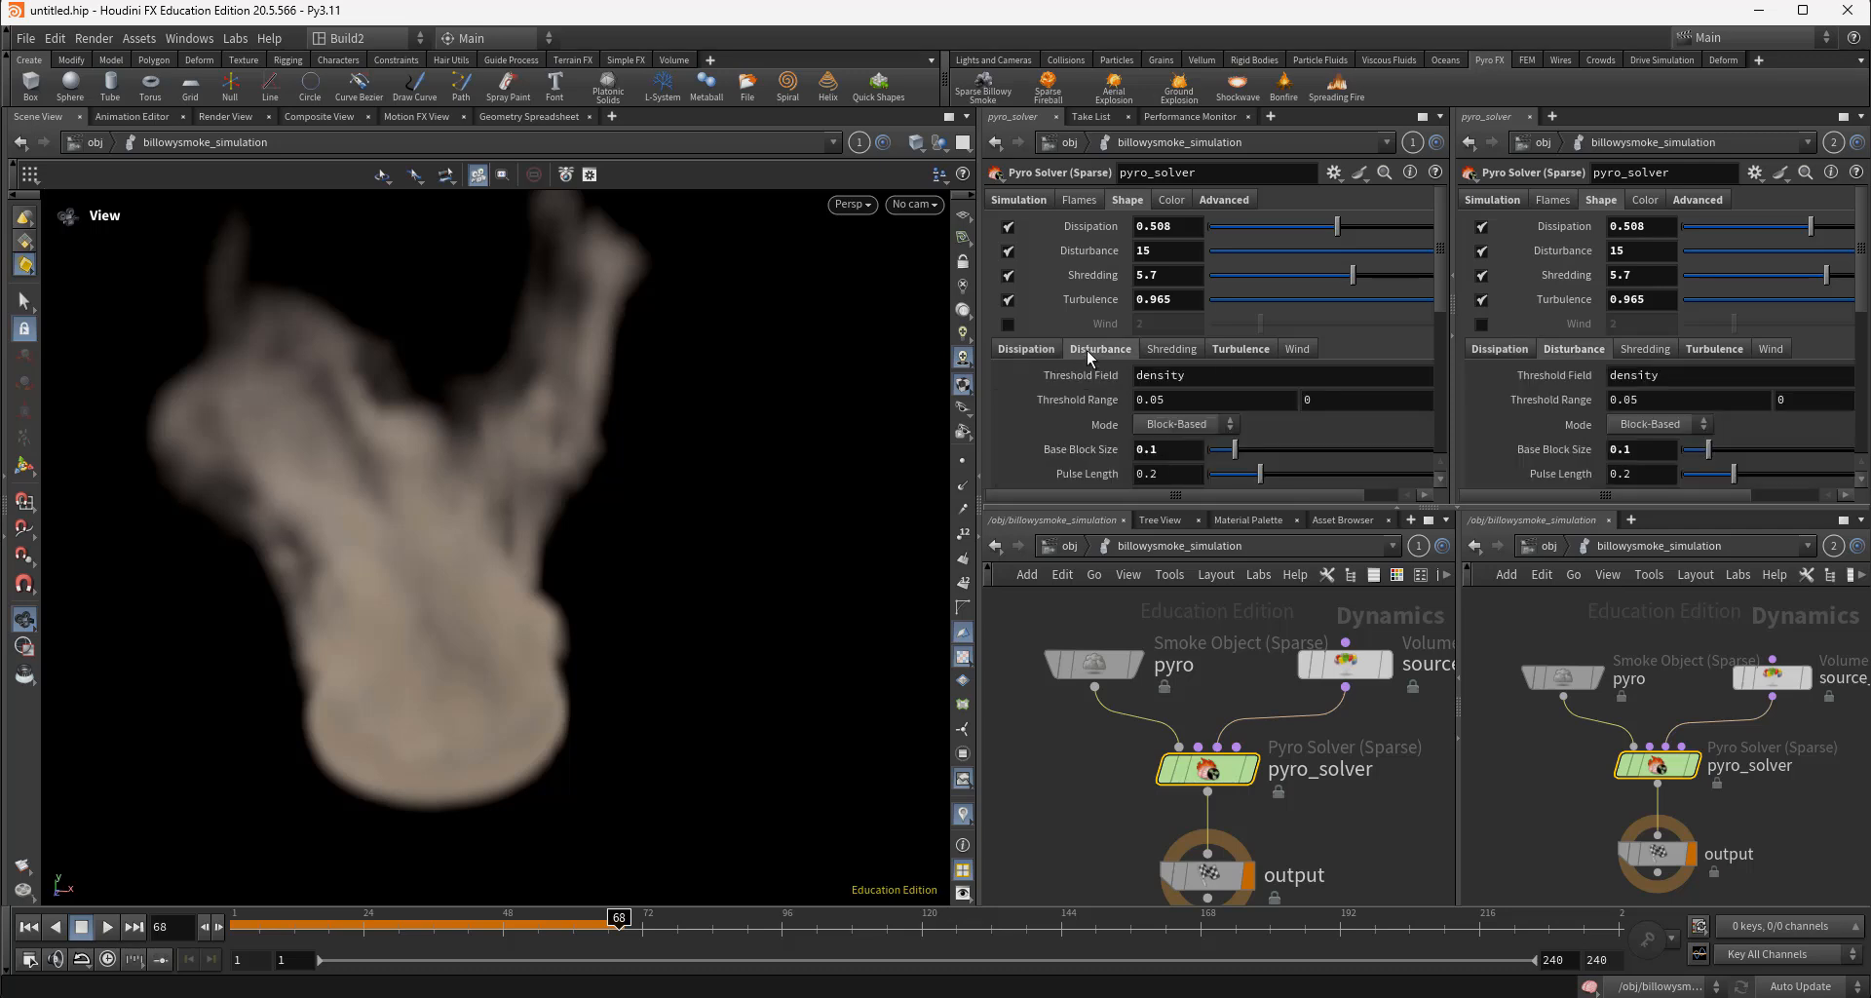
click(1178, 350)
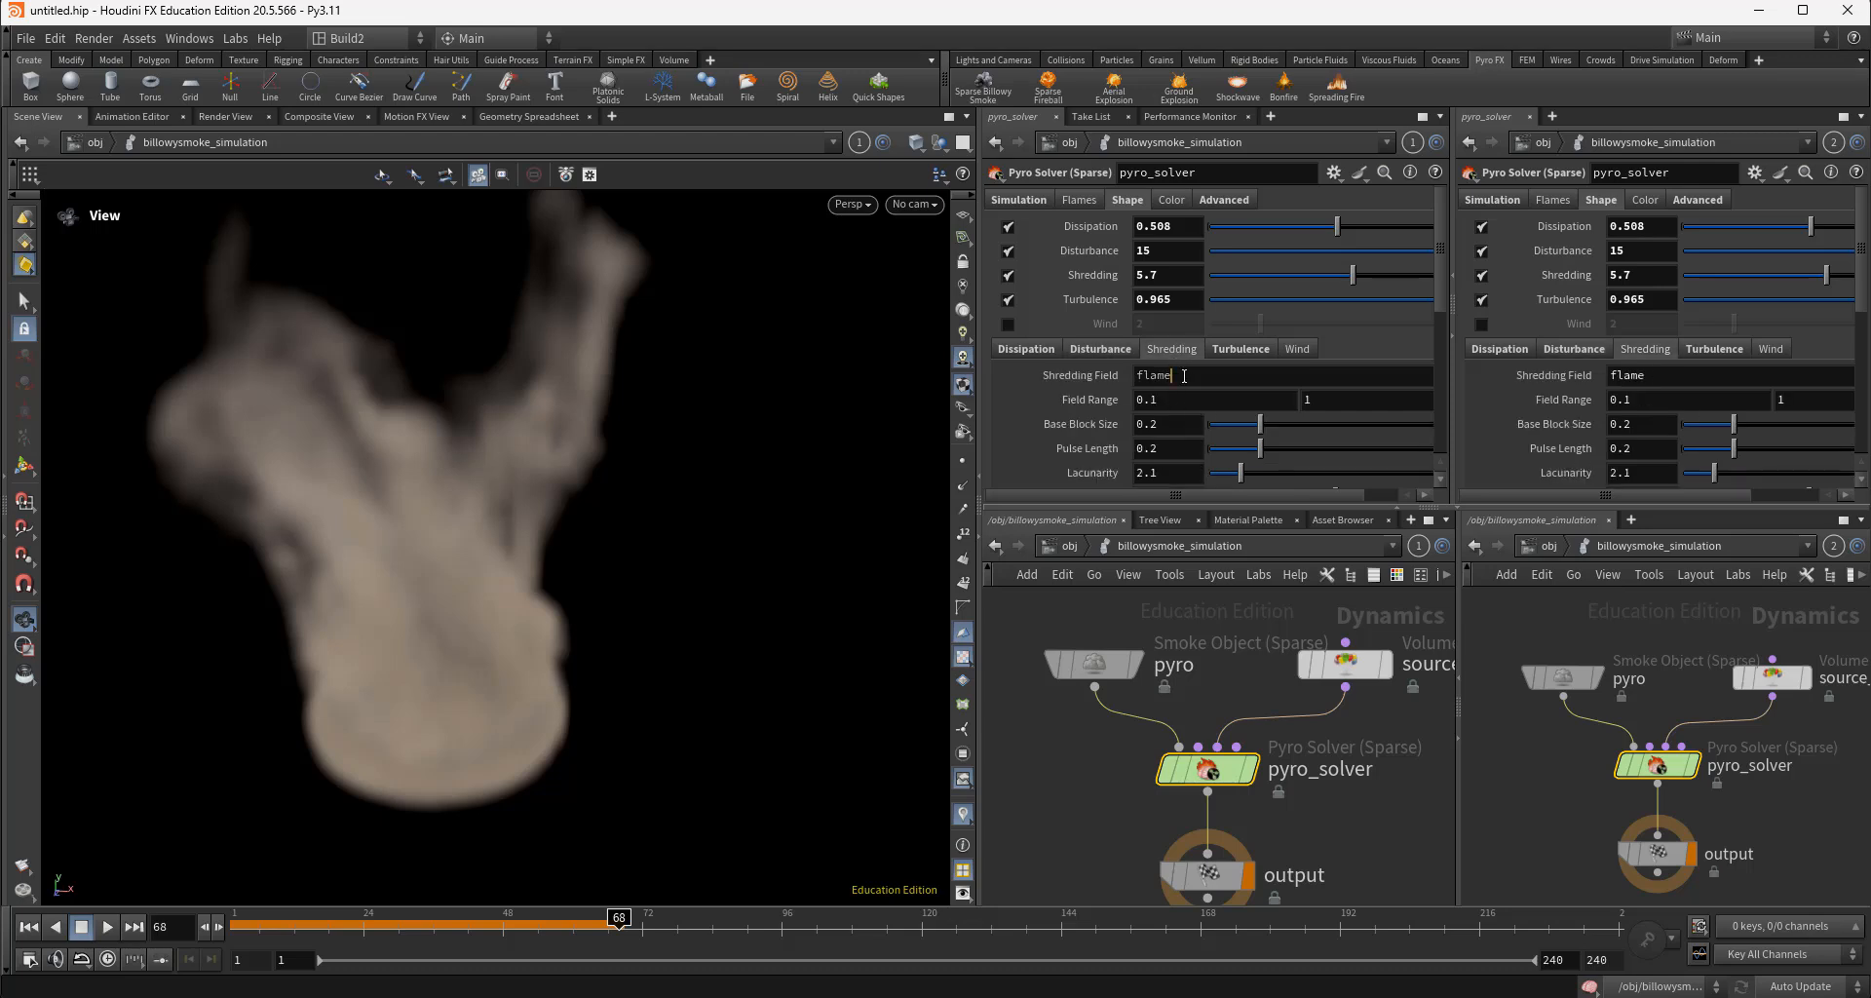
Set pyro_solver's Shredding Field to temperature and raise the turbulence Swirl Size to 4.88
double_click(1184, 375)
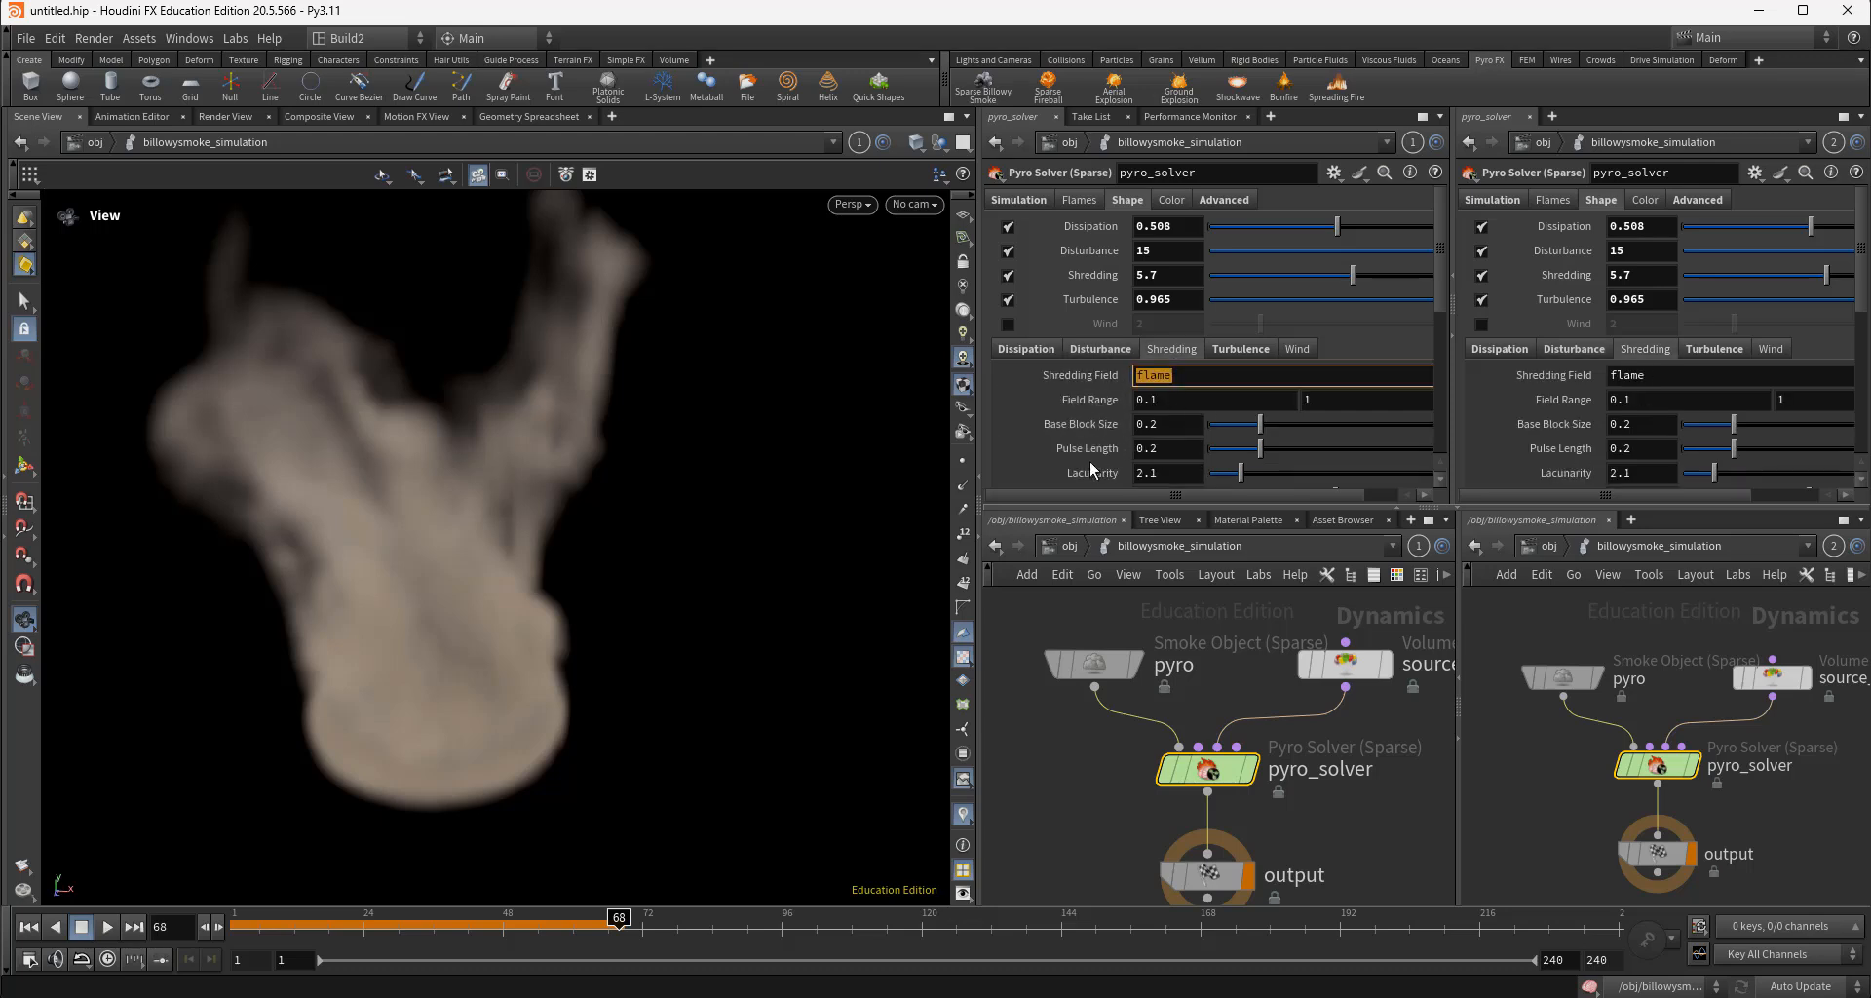
text(temperature)
key(Return)
click(1017, 352)
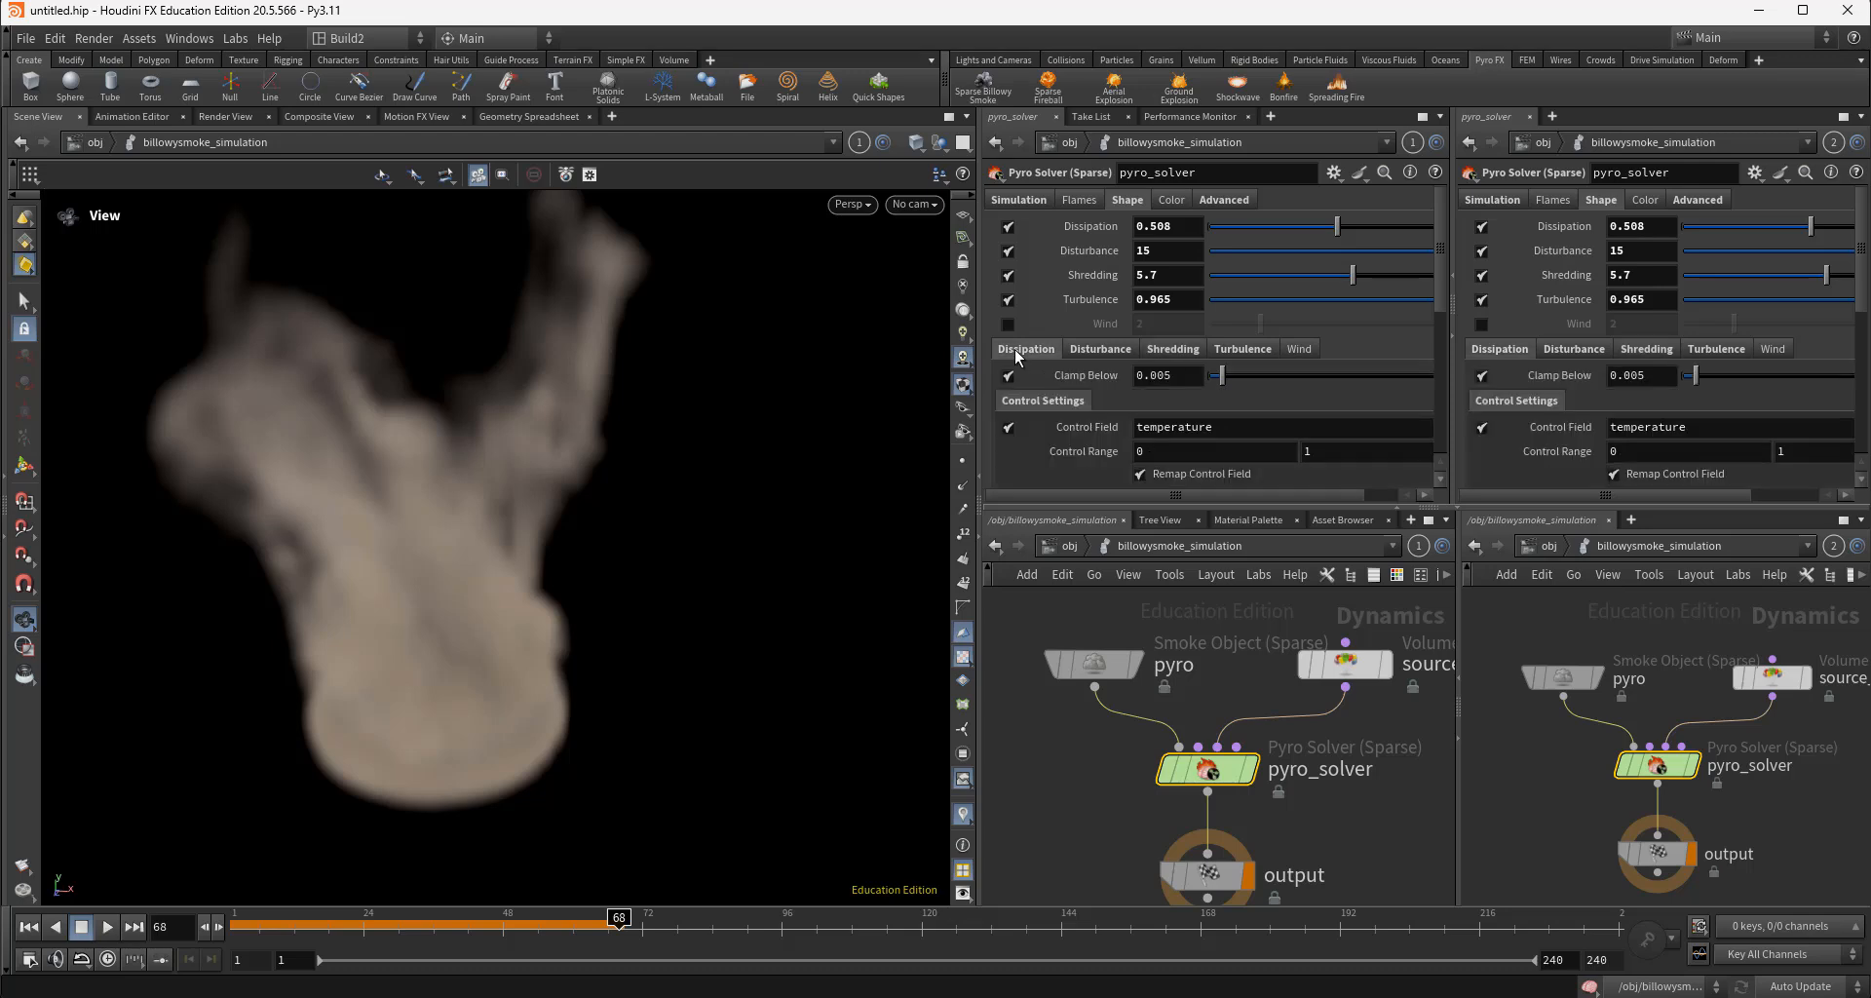
click(1074, 351)
click(1173, 349)
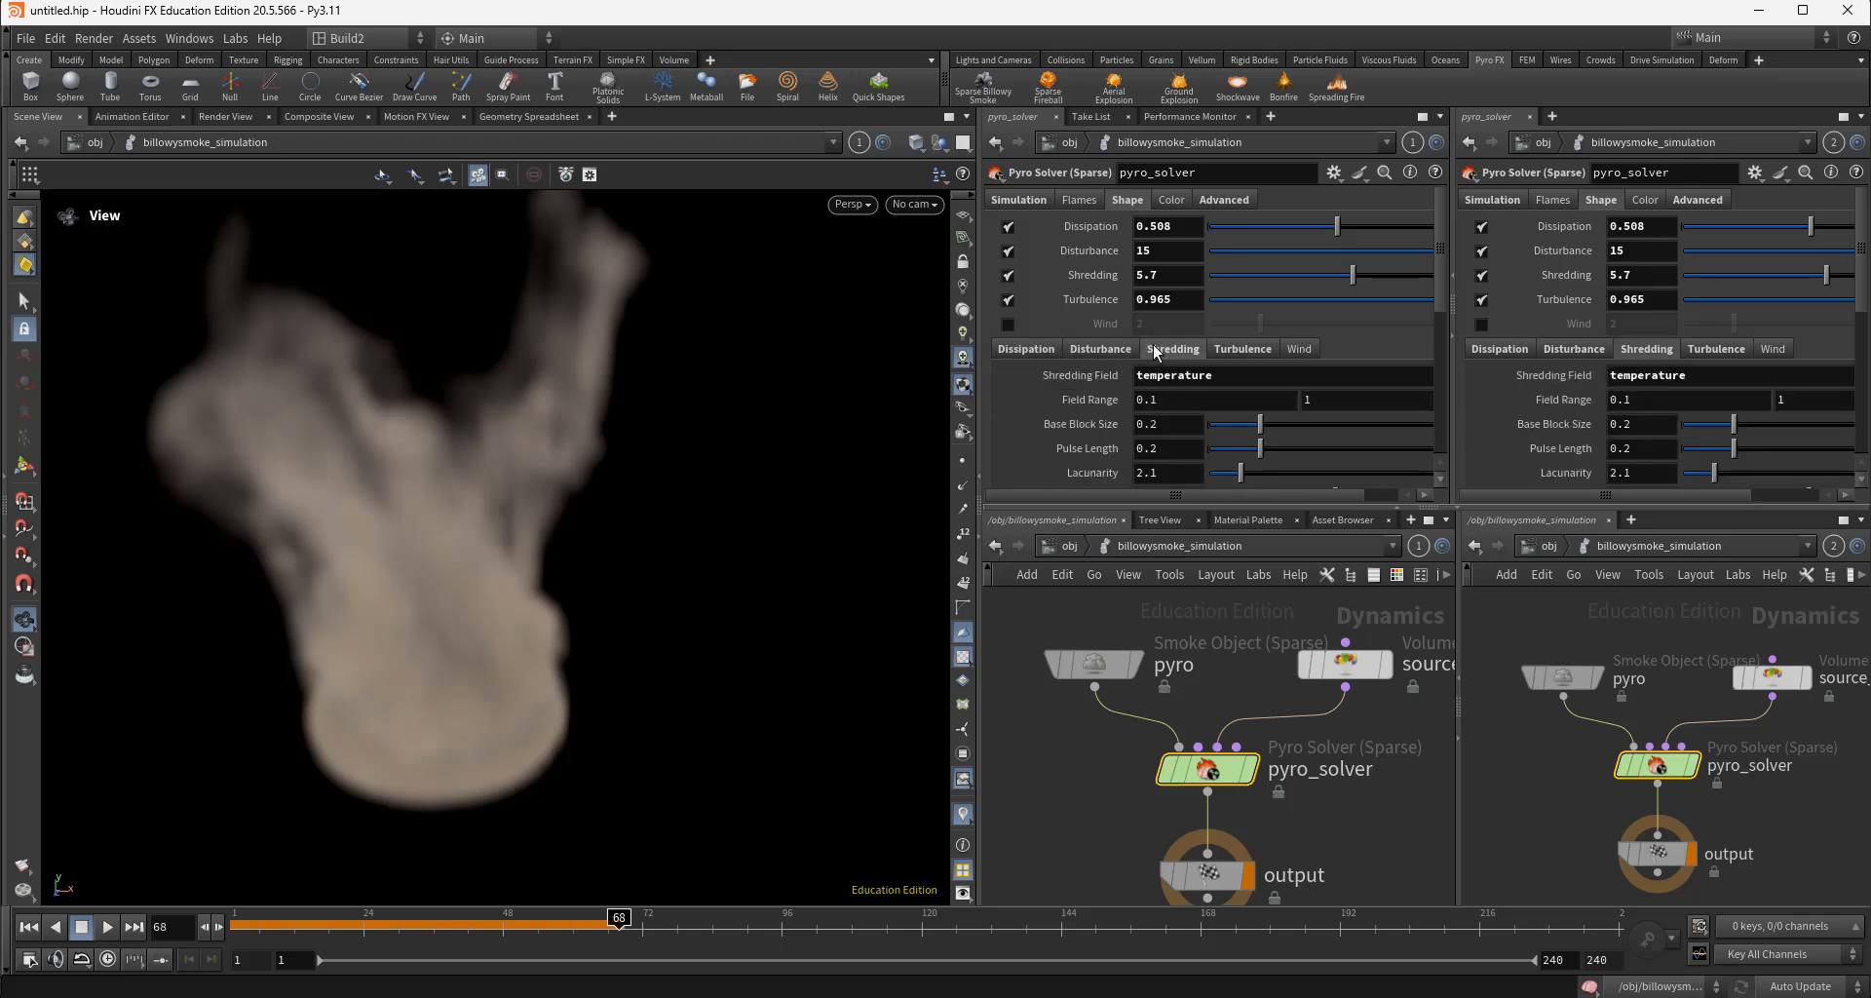
click(1242, 350)
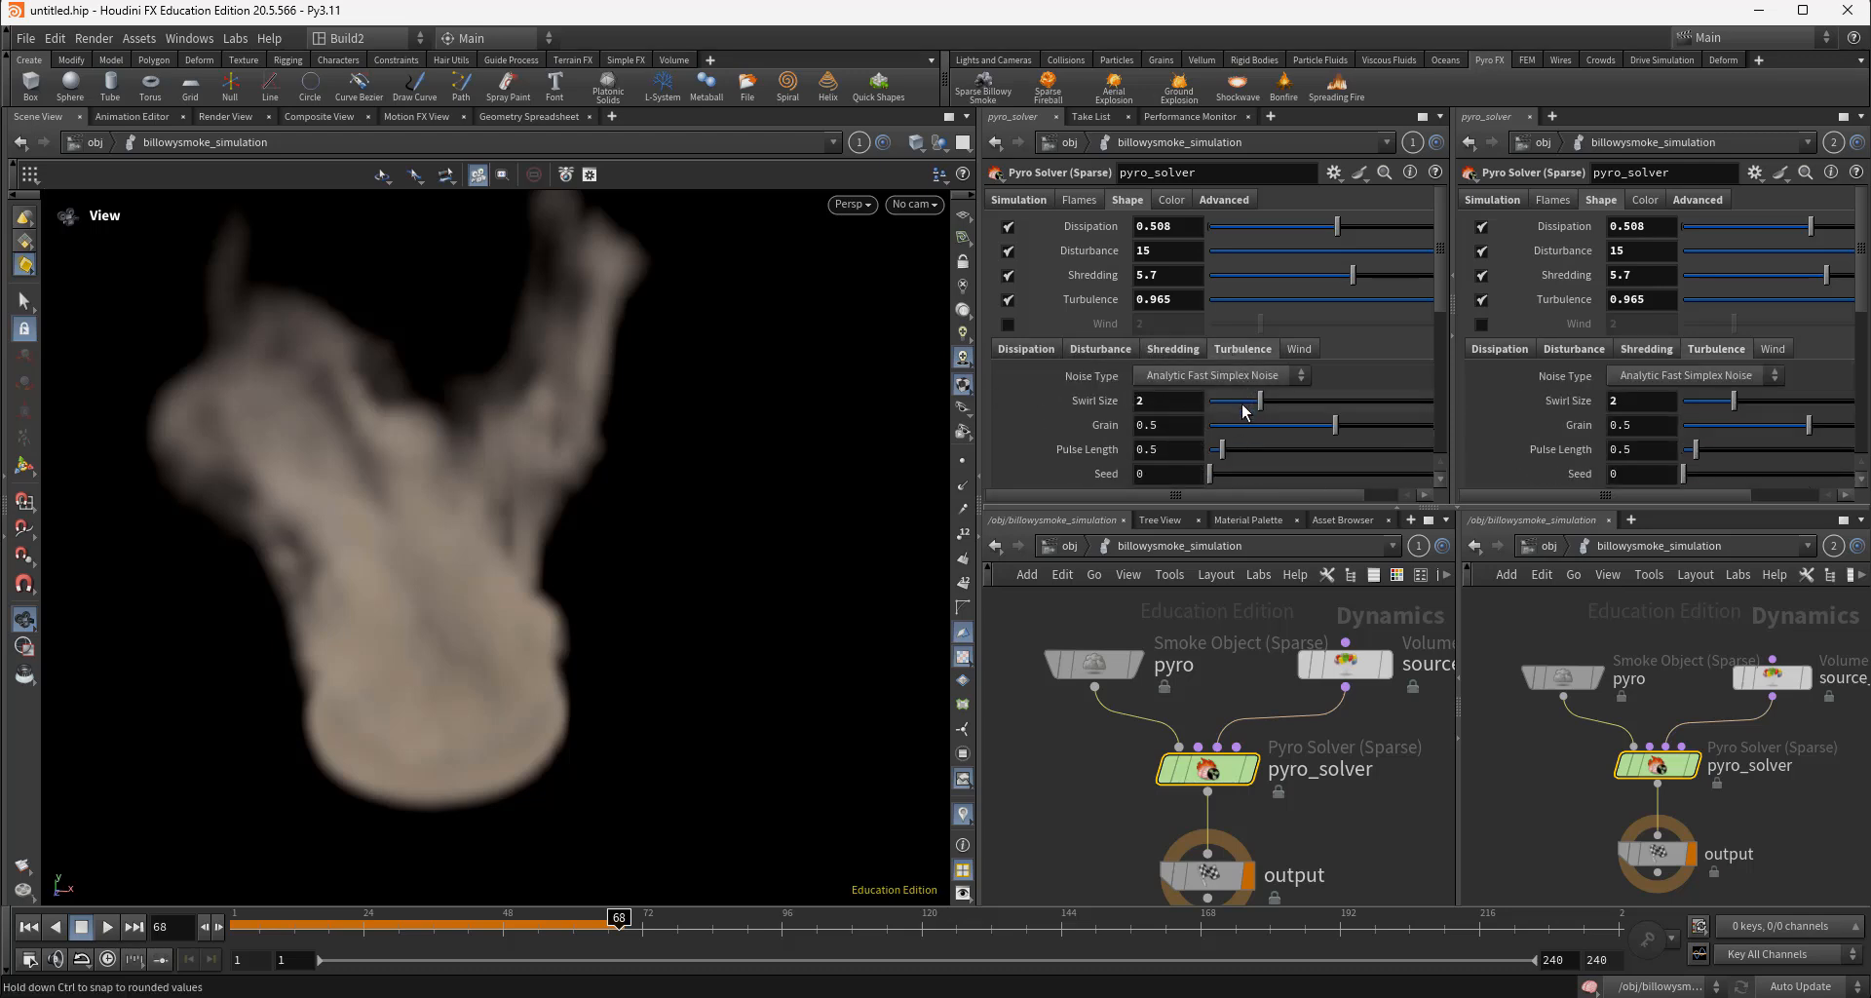
drag(1261, 400, 1331, 406)
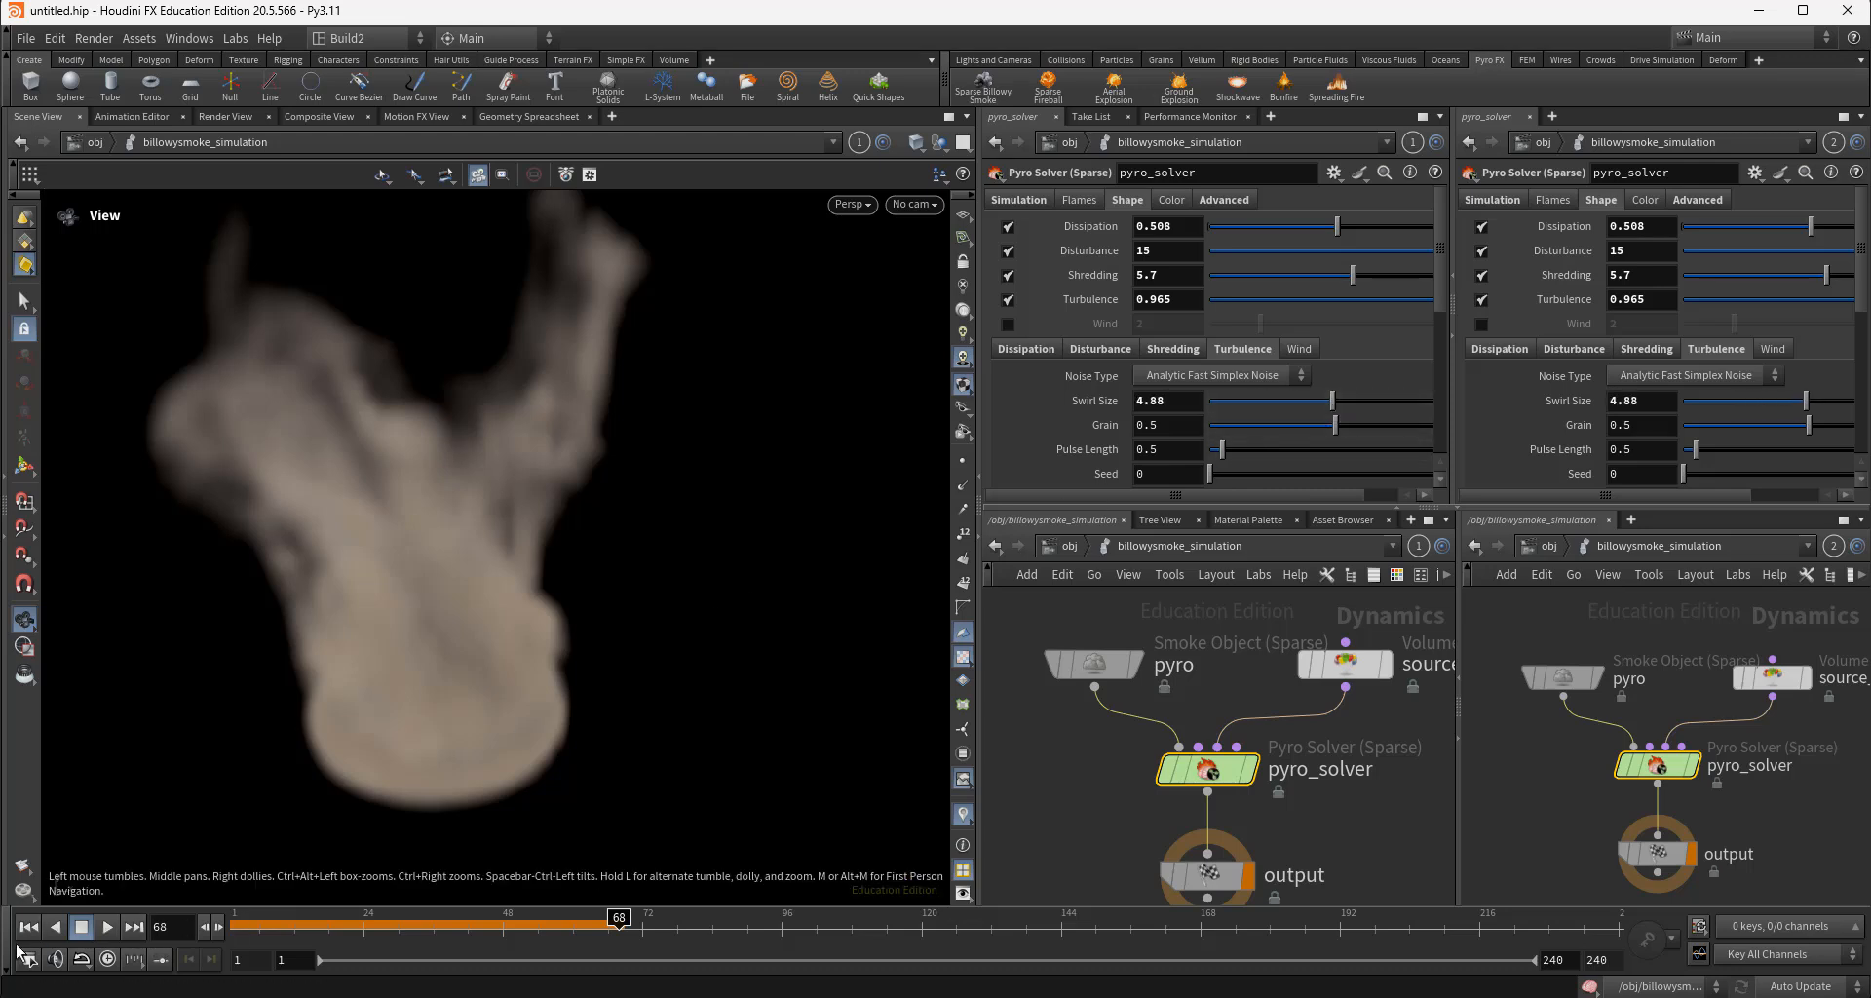
Replay the simulation from the start to frame 123 and view the plume up close from several angles
click(28, 927)
click(107, 927)
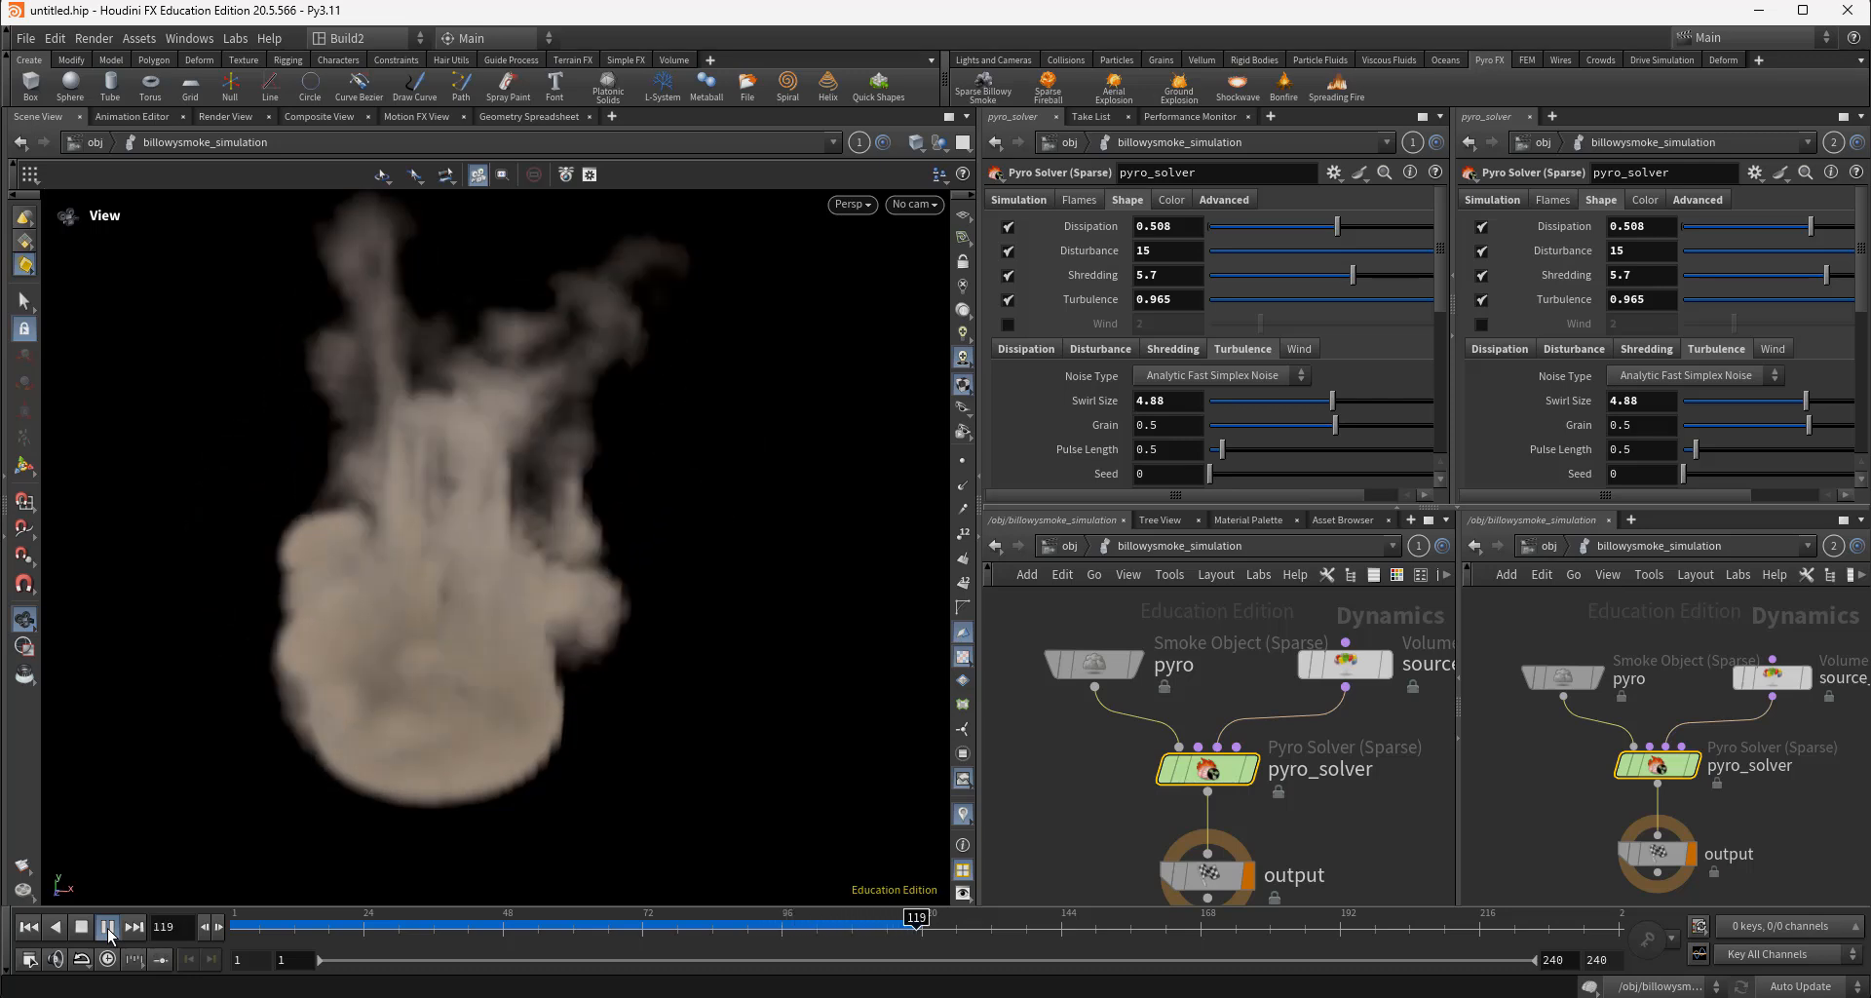
click(109, 933)
drag(501, 739, 585, 644)
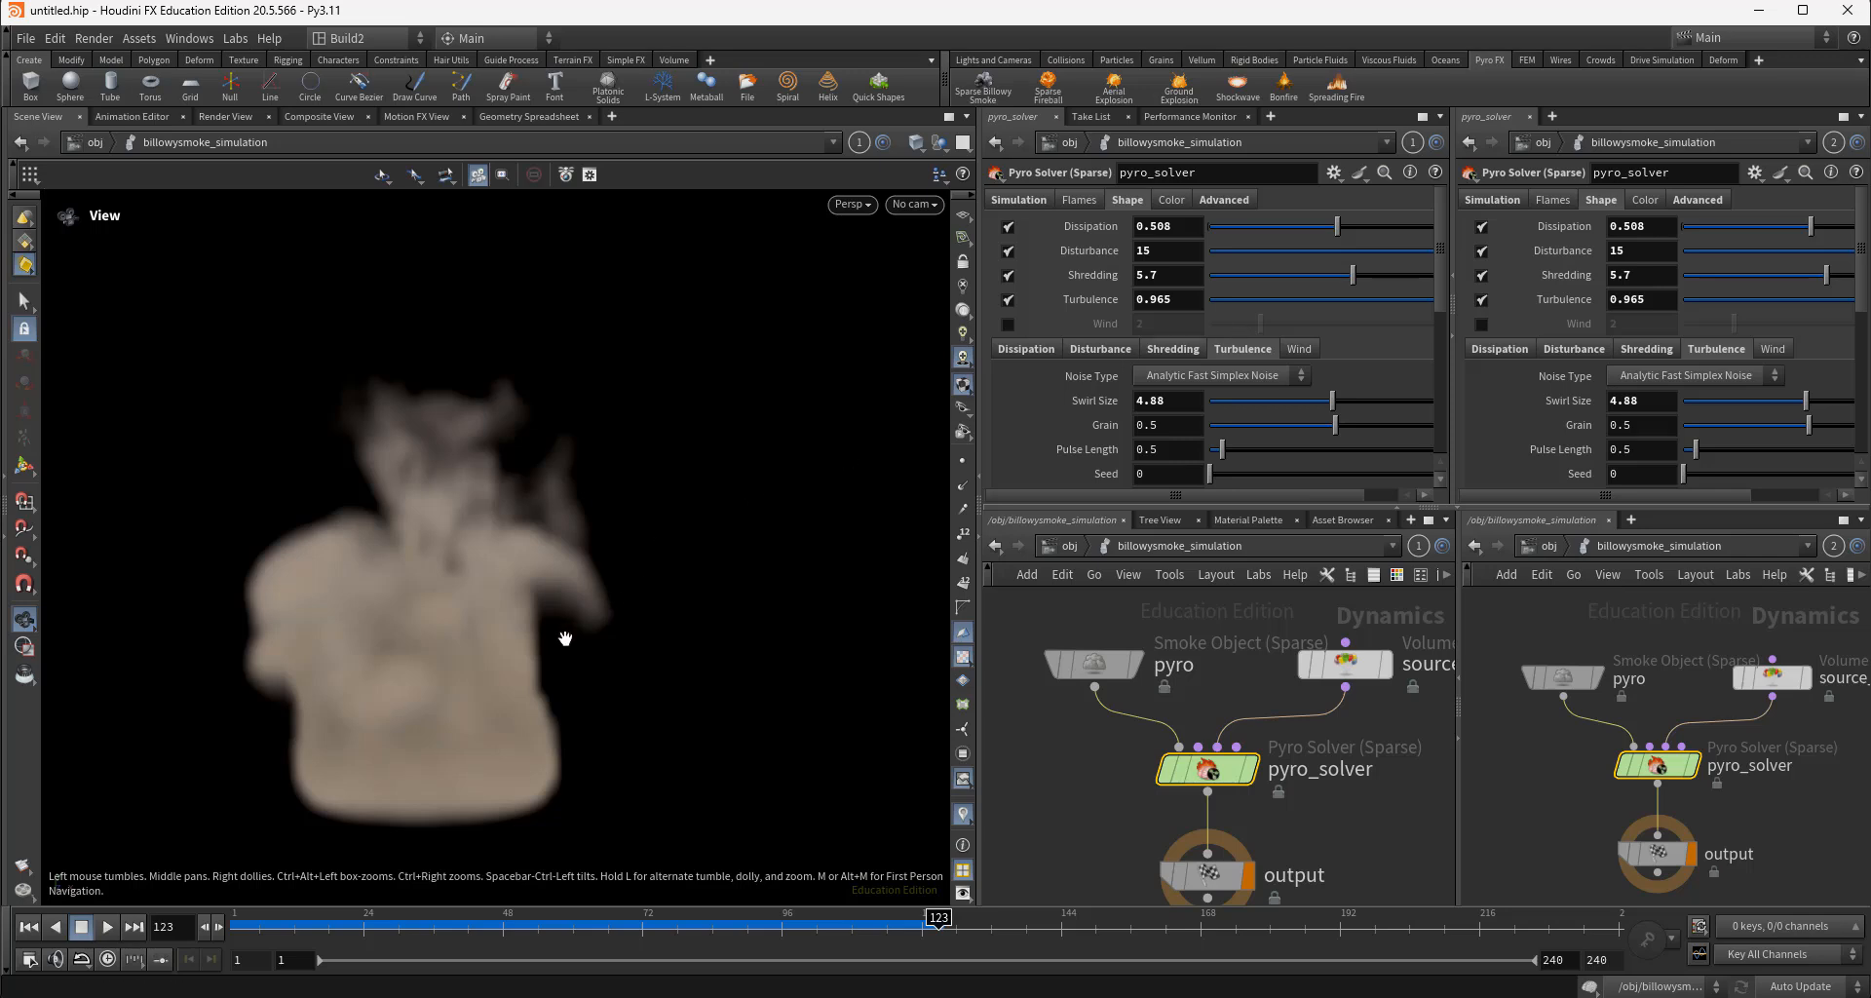
drag(564, 639, 517, 669)
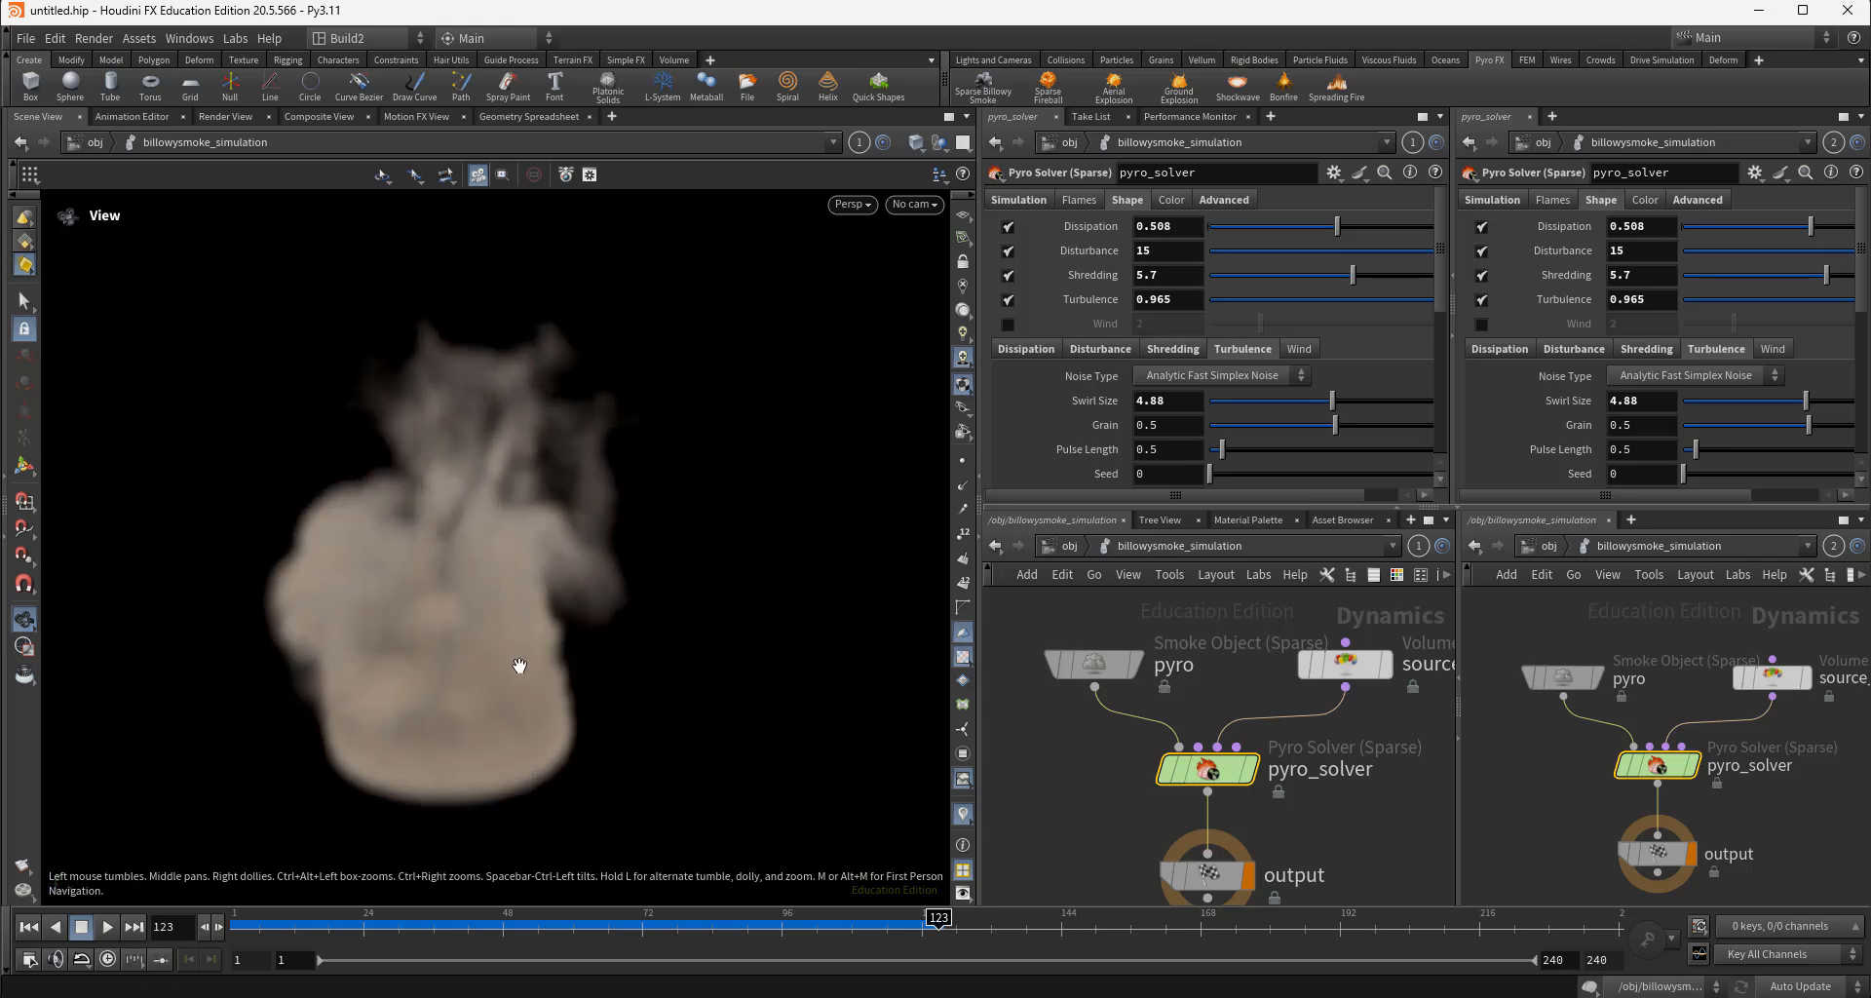
right_drag(517, 669, 614, 659)
middle_drag(606, 658, 665, 629)
drag(666, 629, 651, 693)
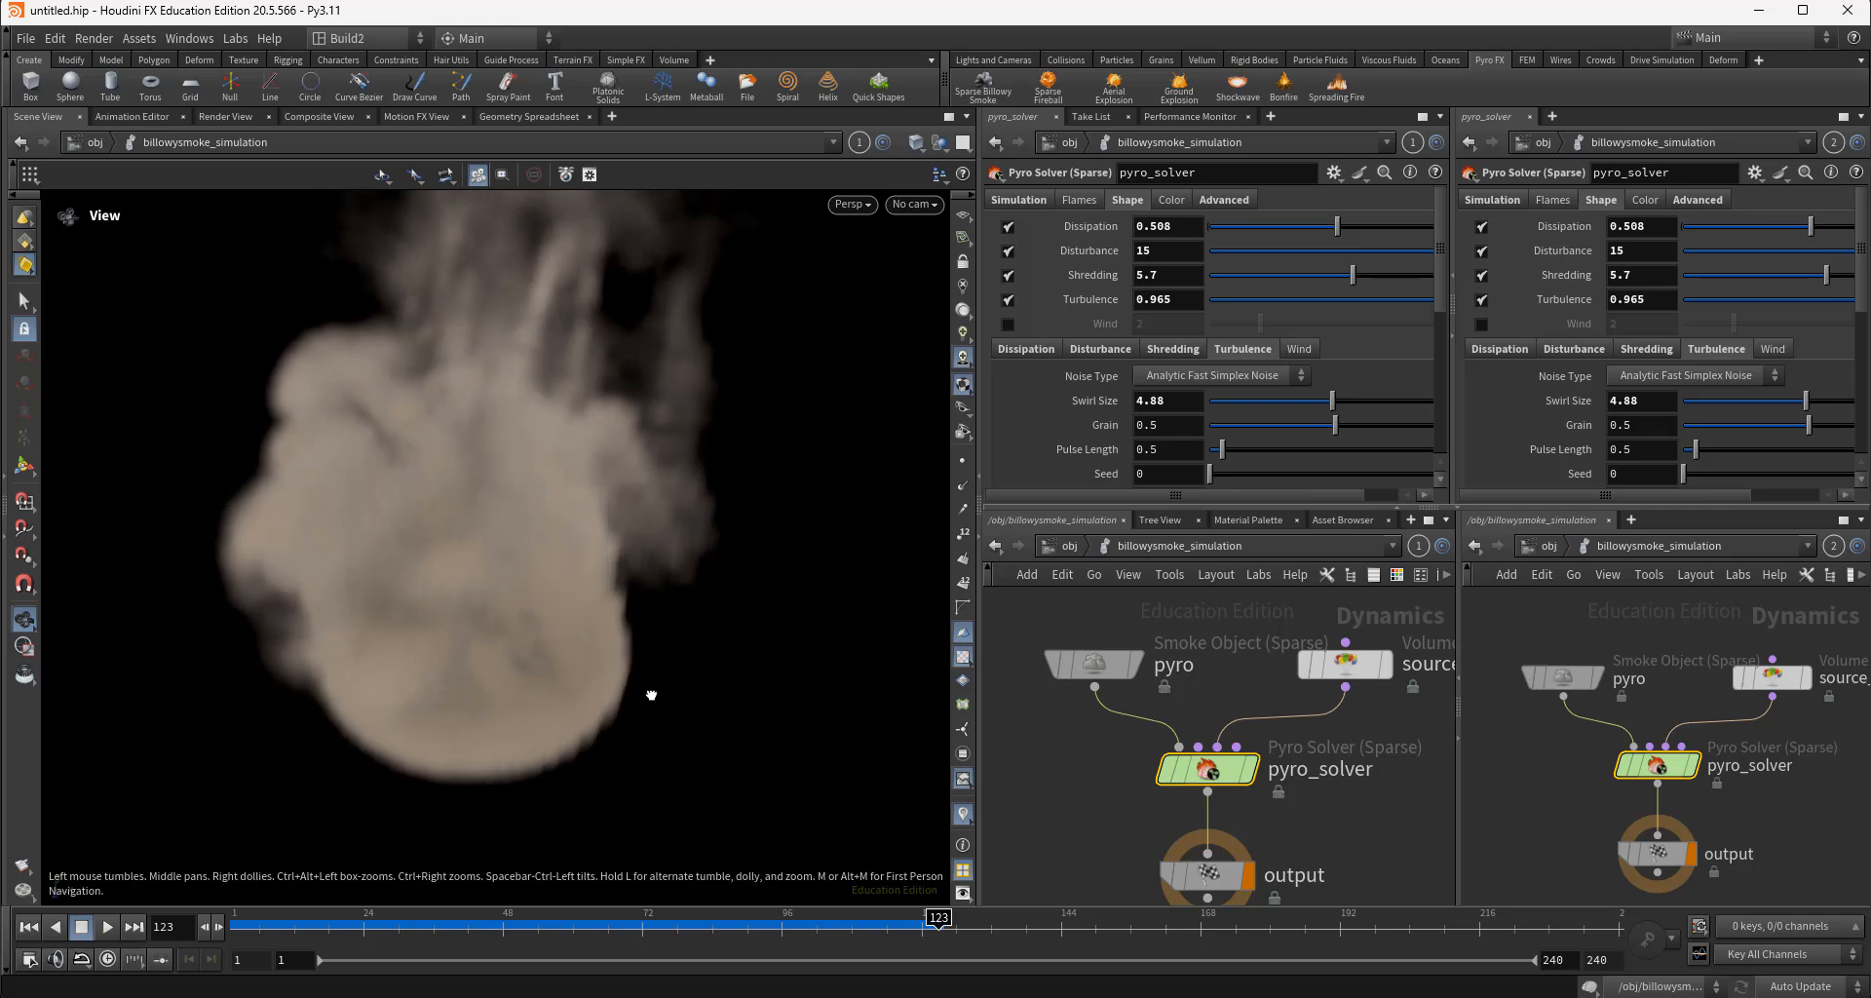
Set pyro_solver's Turbulence to 0, lower Dissipation to 0.322 and disable Shredding
drag(1234, 302, 1206, 307)
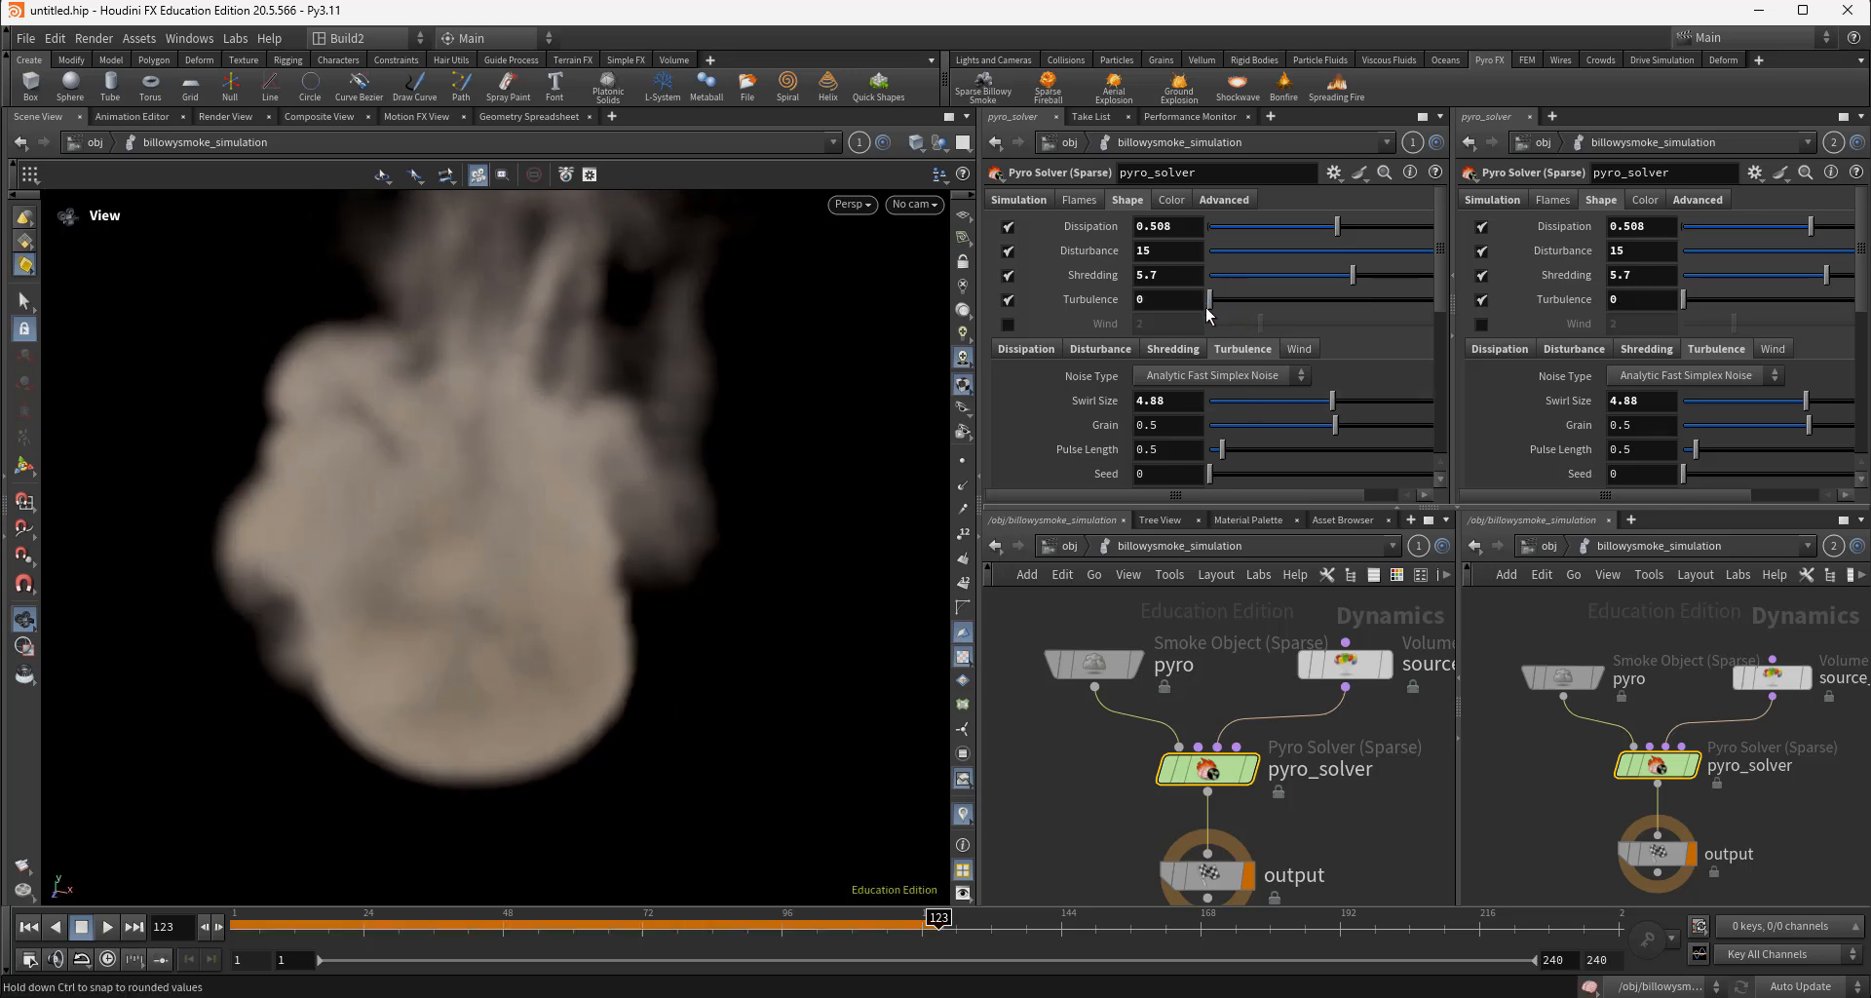
drag(1229, 230, 1291, 243)
click(1008, 276)
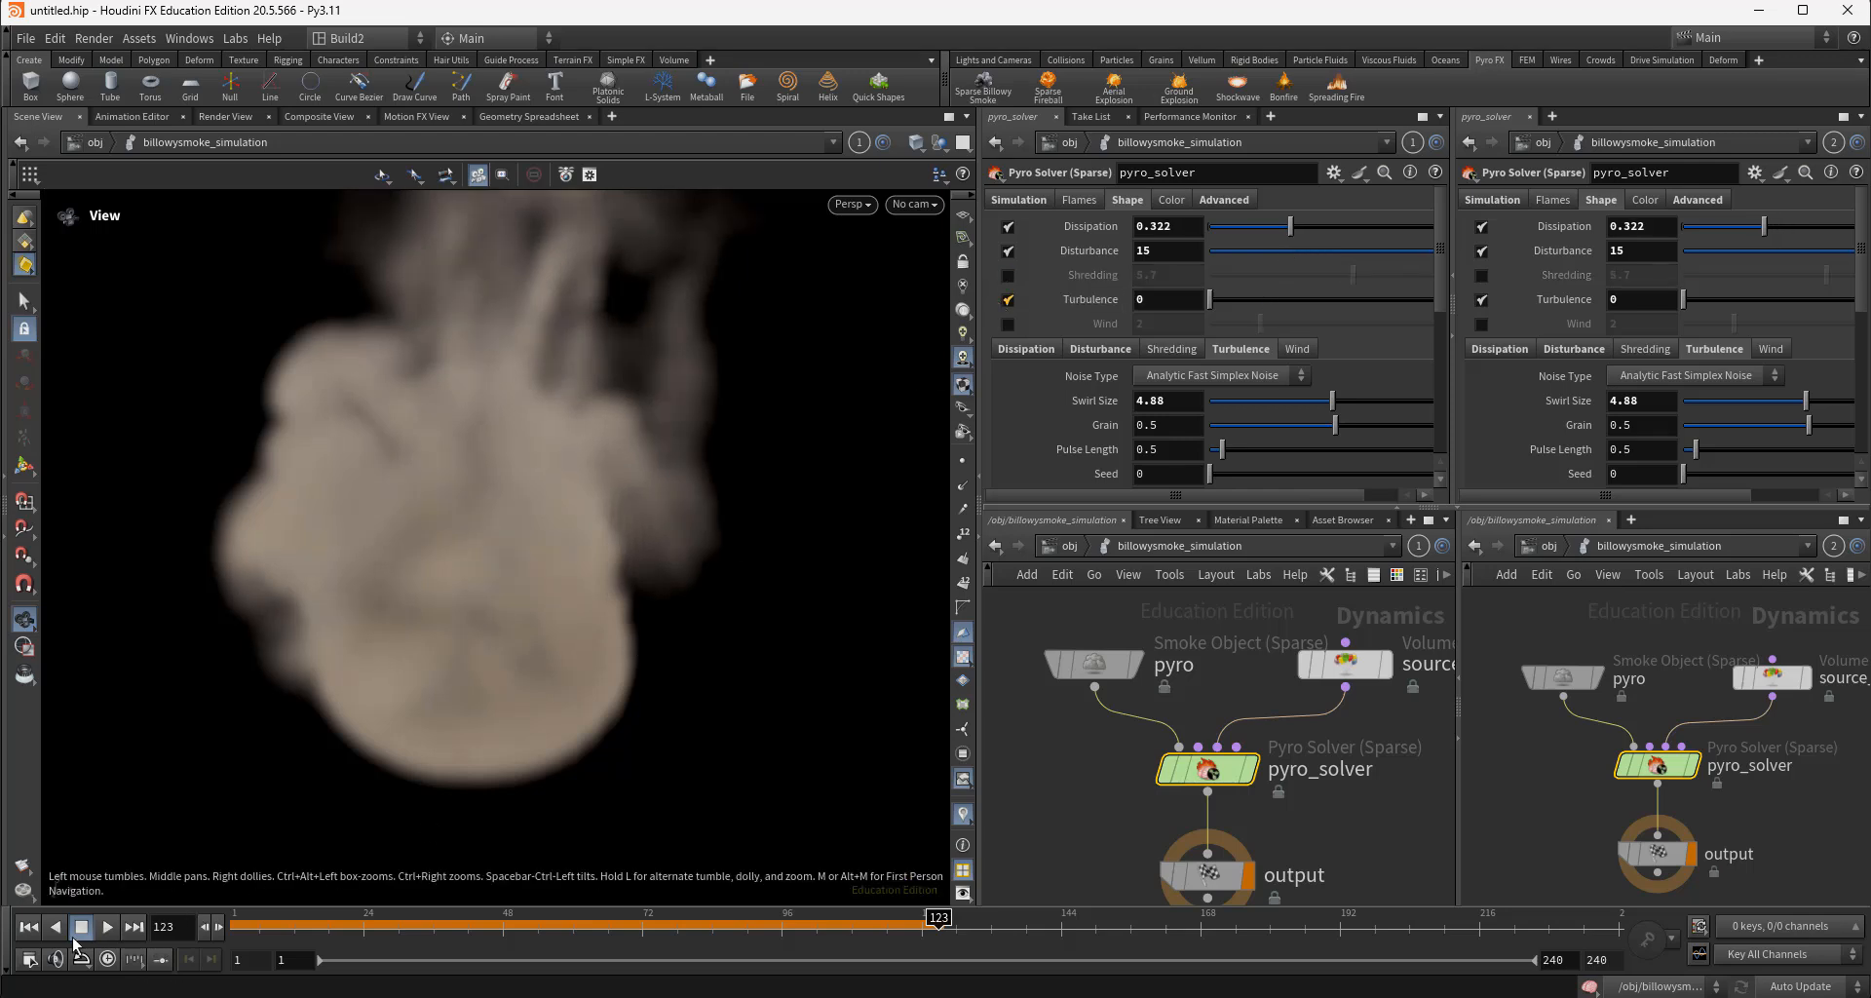
Replay the simulation from the start to frame 72 and view the plume from another angle
click(28, 927)
click(108, 928)
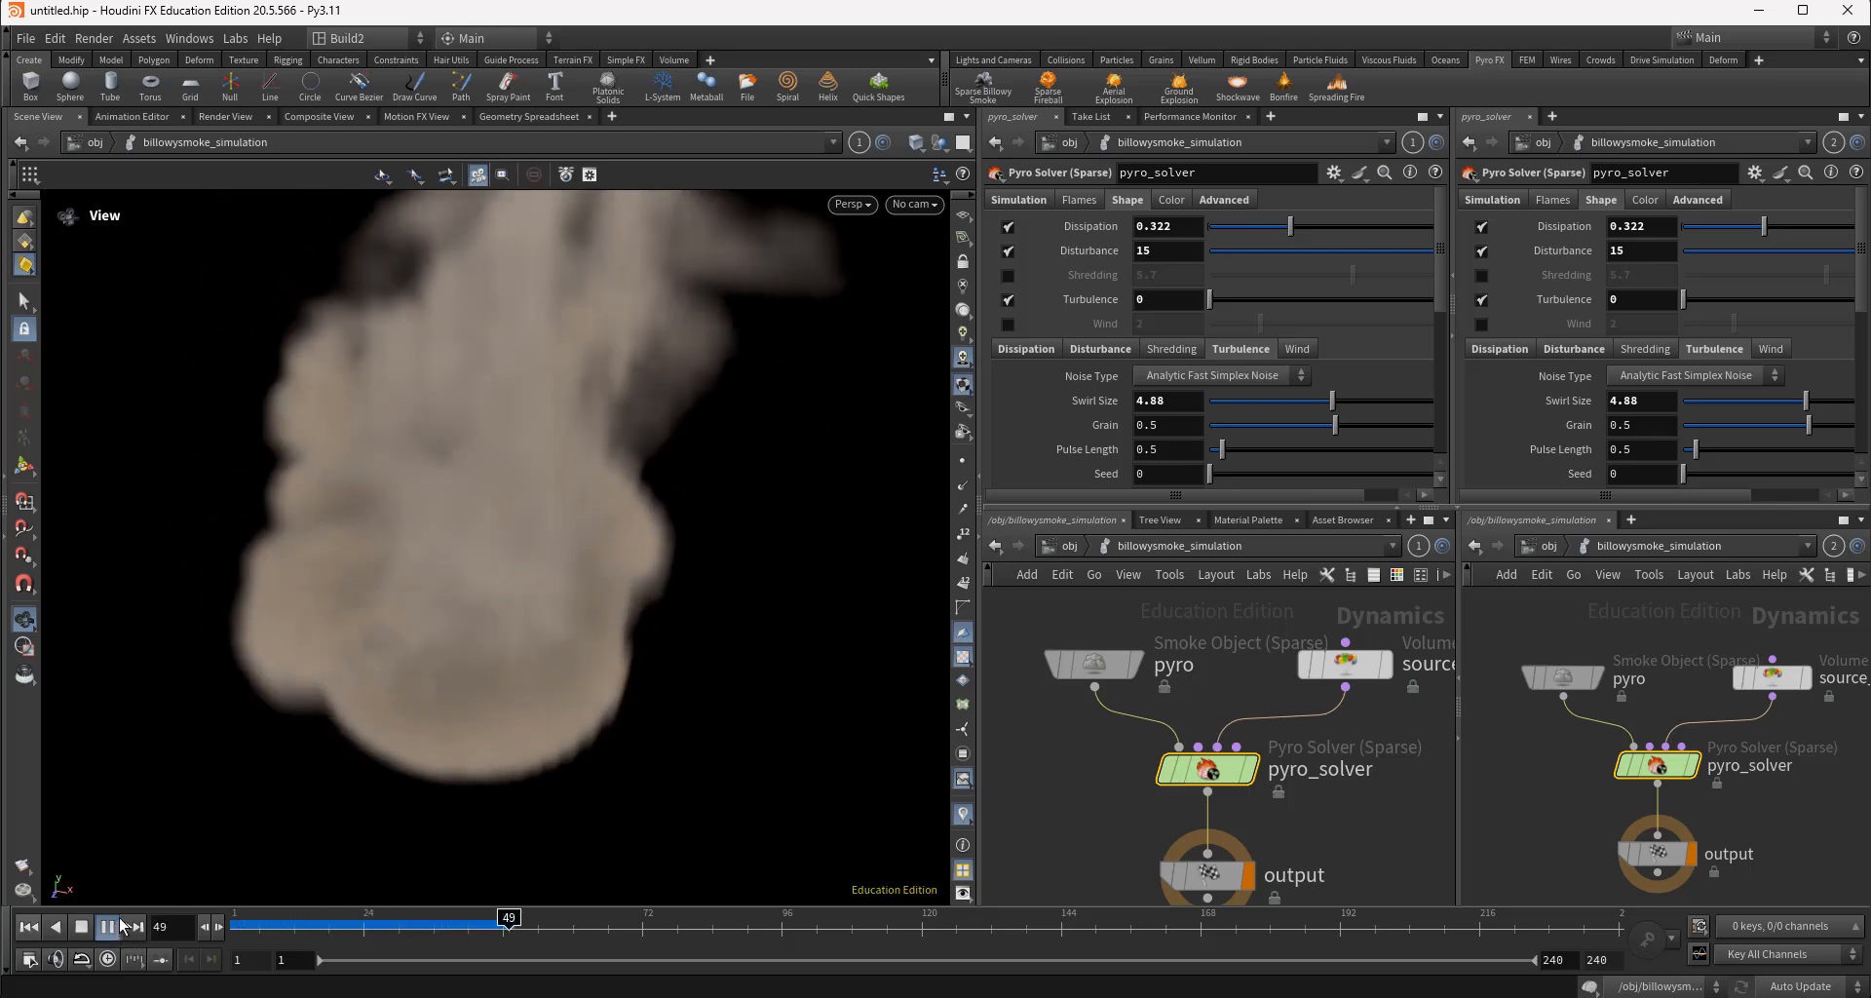
click(108, 927)
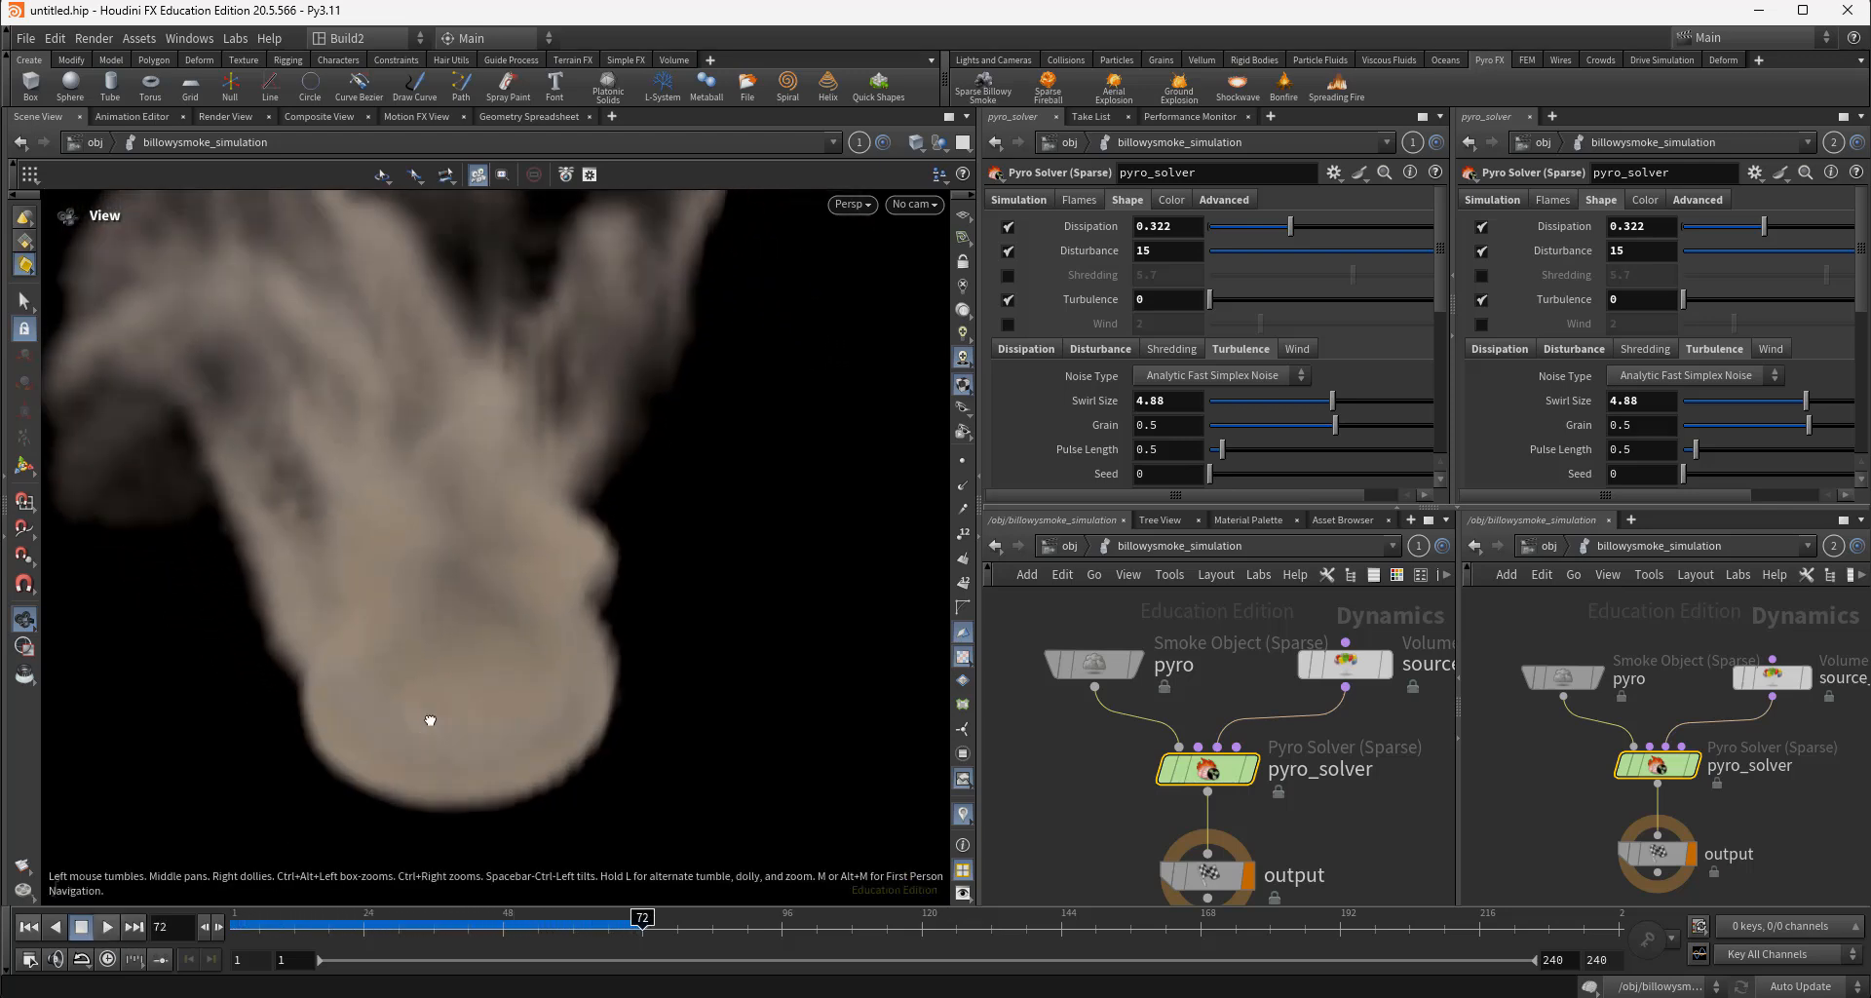
drag(429, 720, 406, 669)
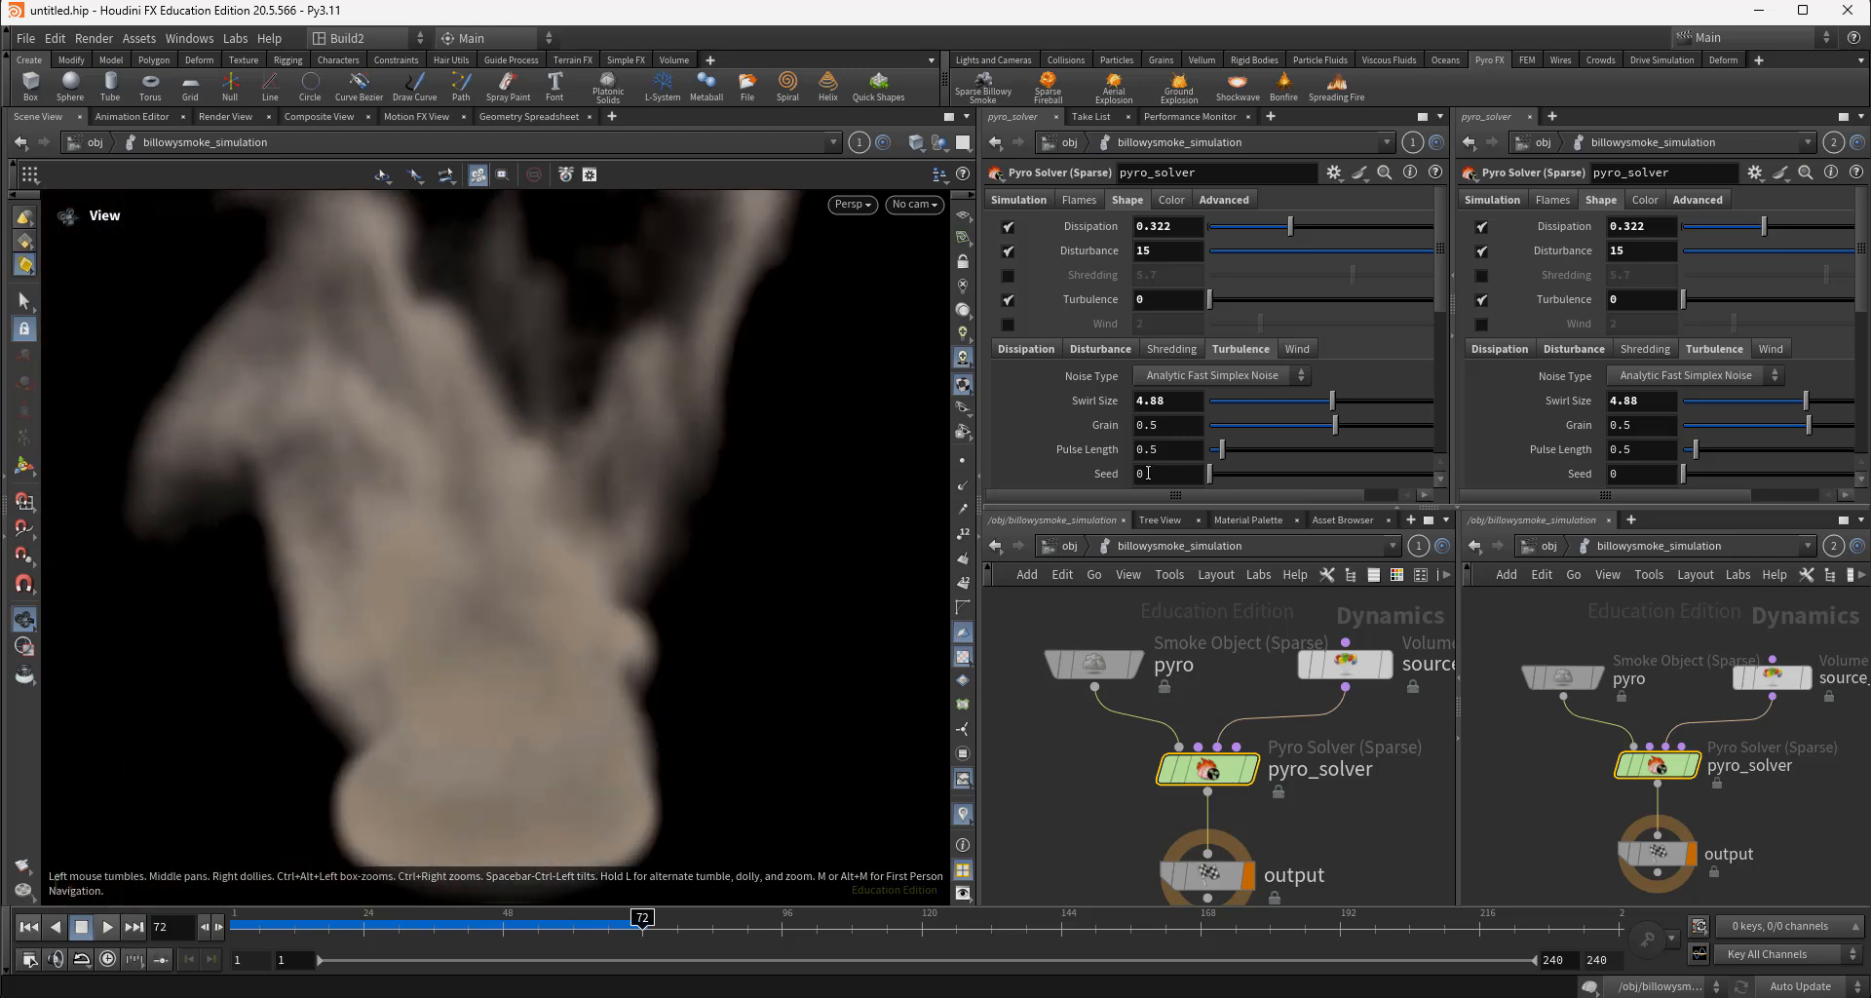
Lower pyro_solver's Disturbance to 3.95 and the turbulence Swirl Size to 1.36
click(1330, 252)
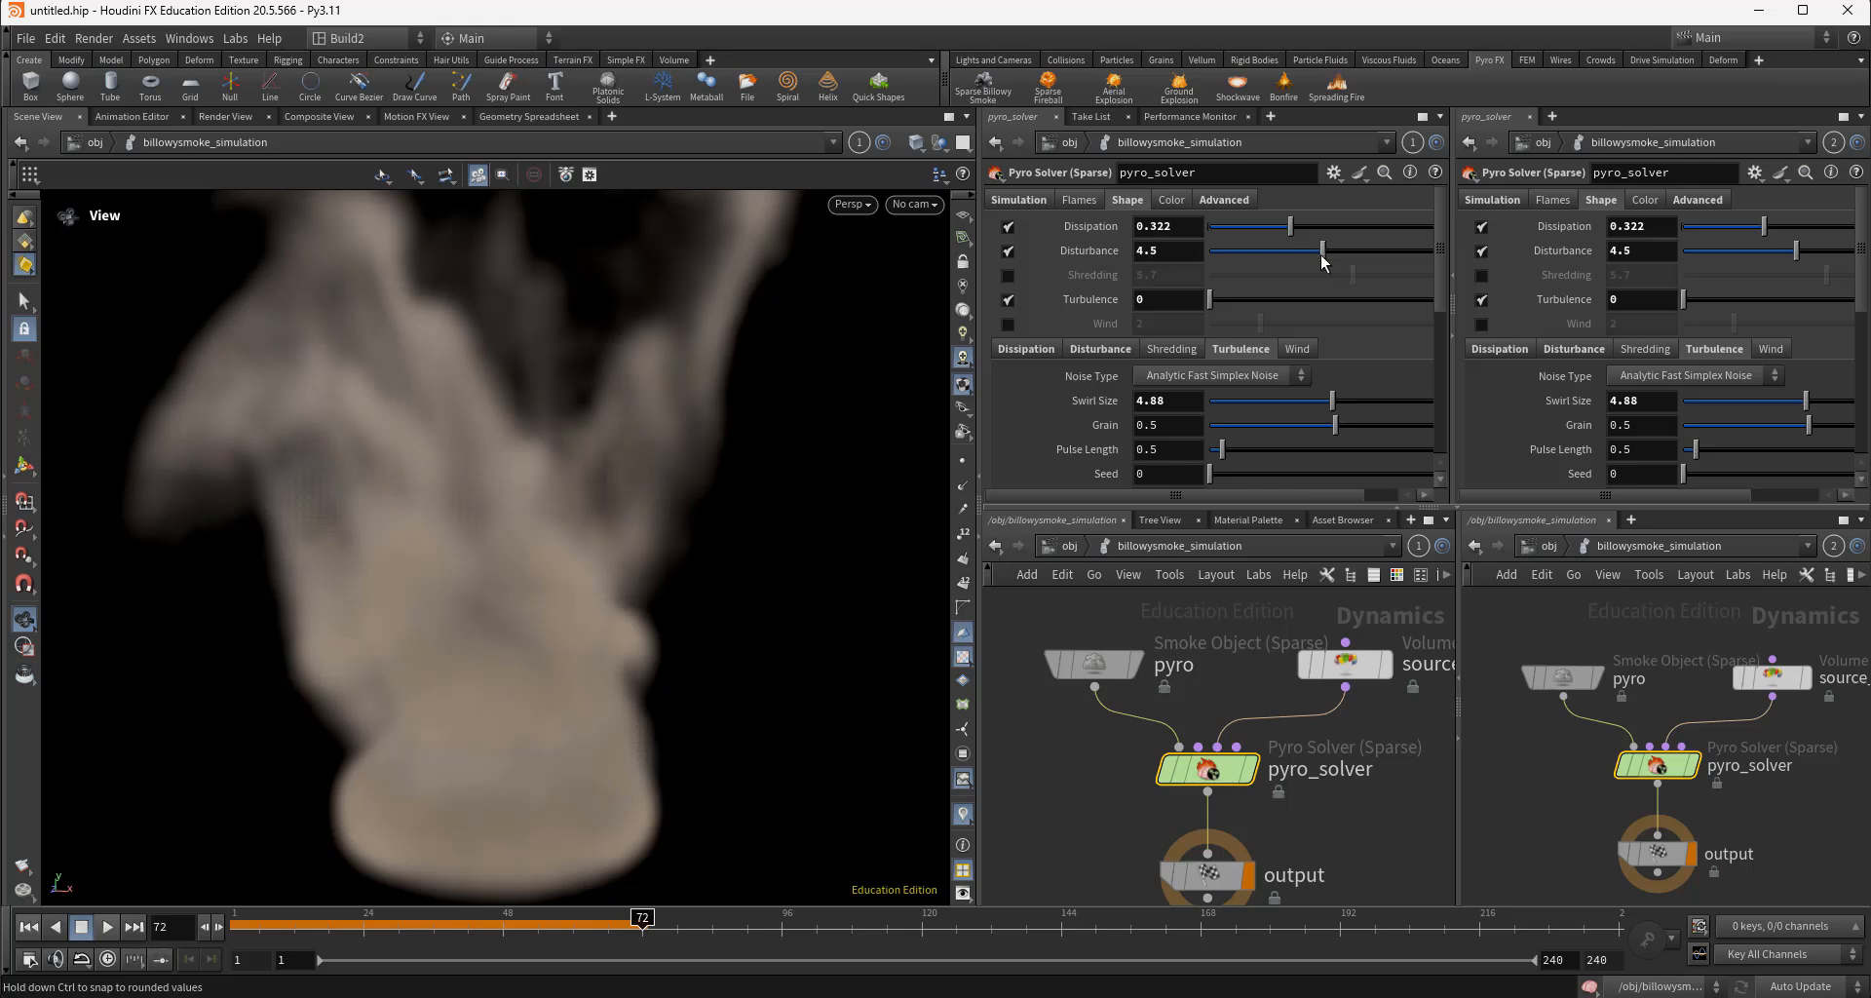
drag(1323, 256, 1310, 259)
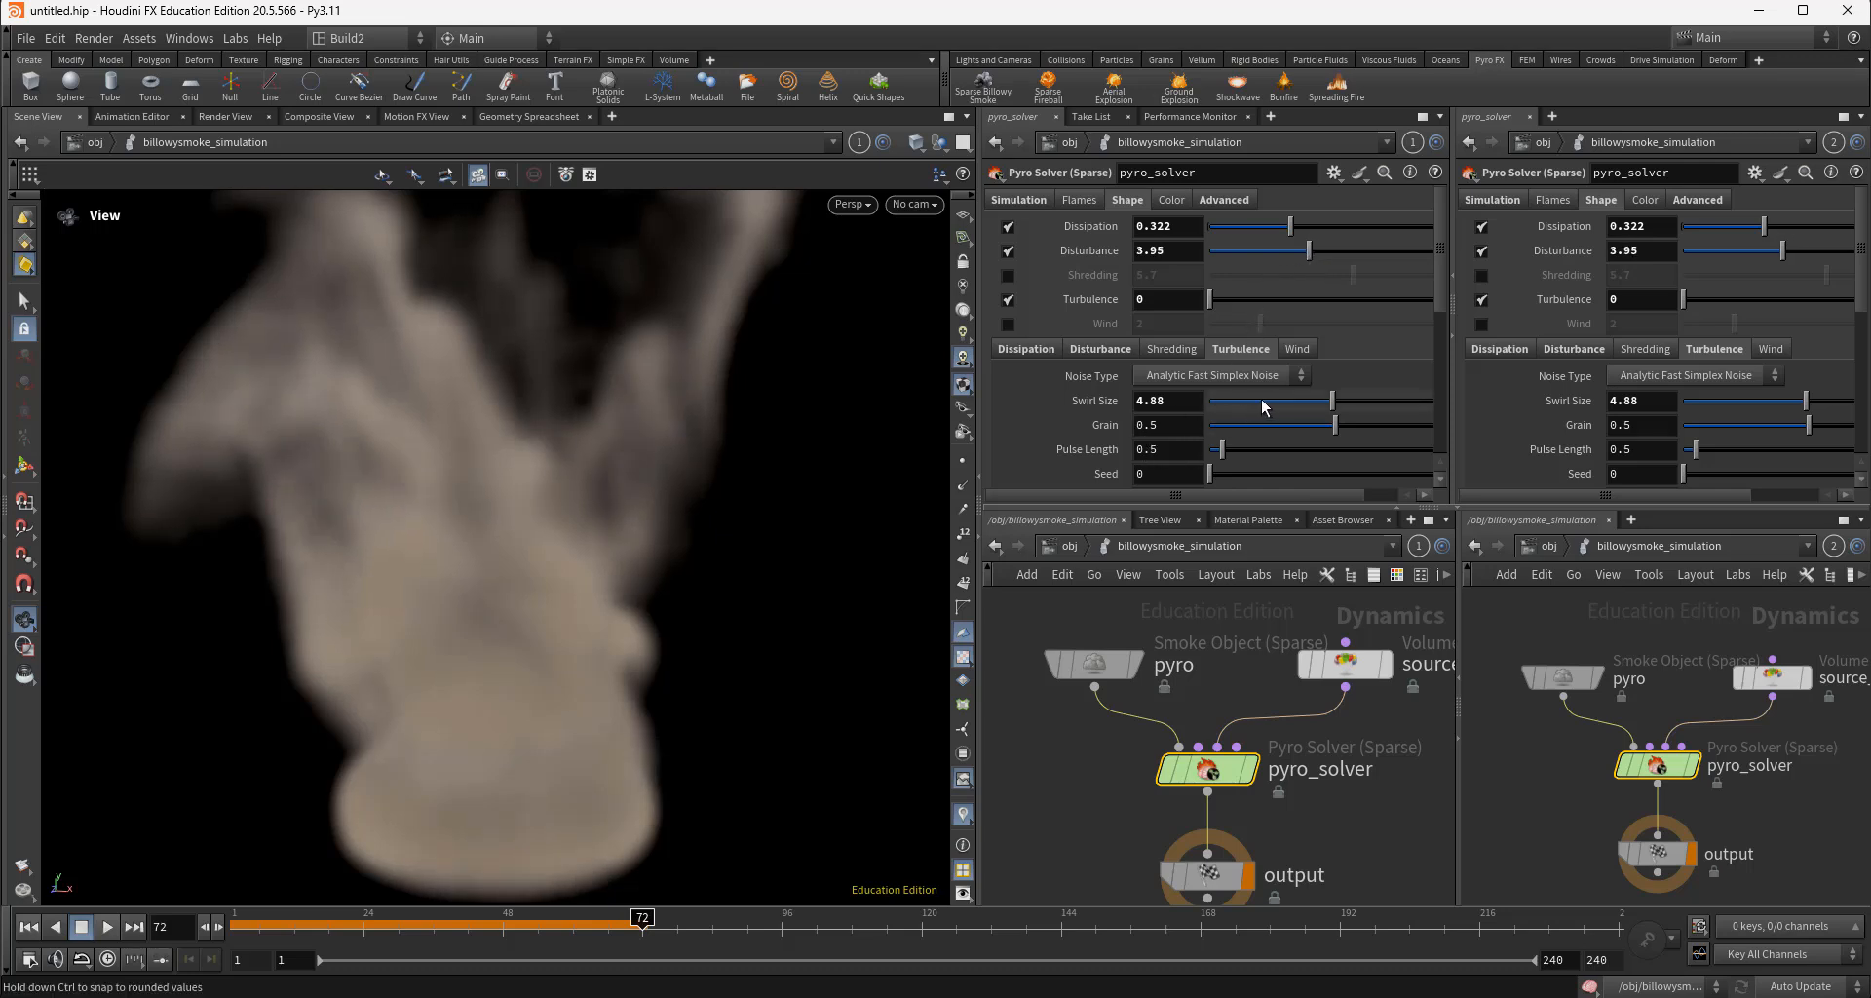
drag(1264, 408, 1244, 400)
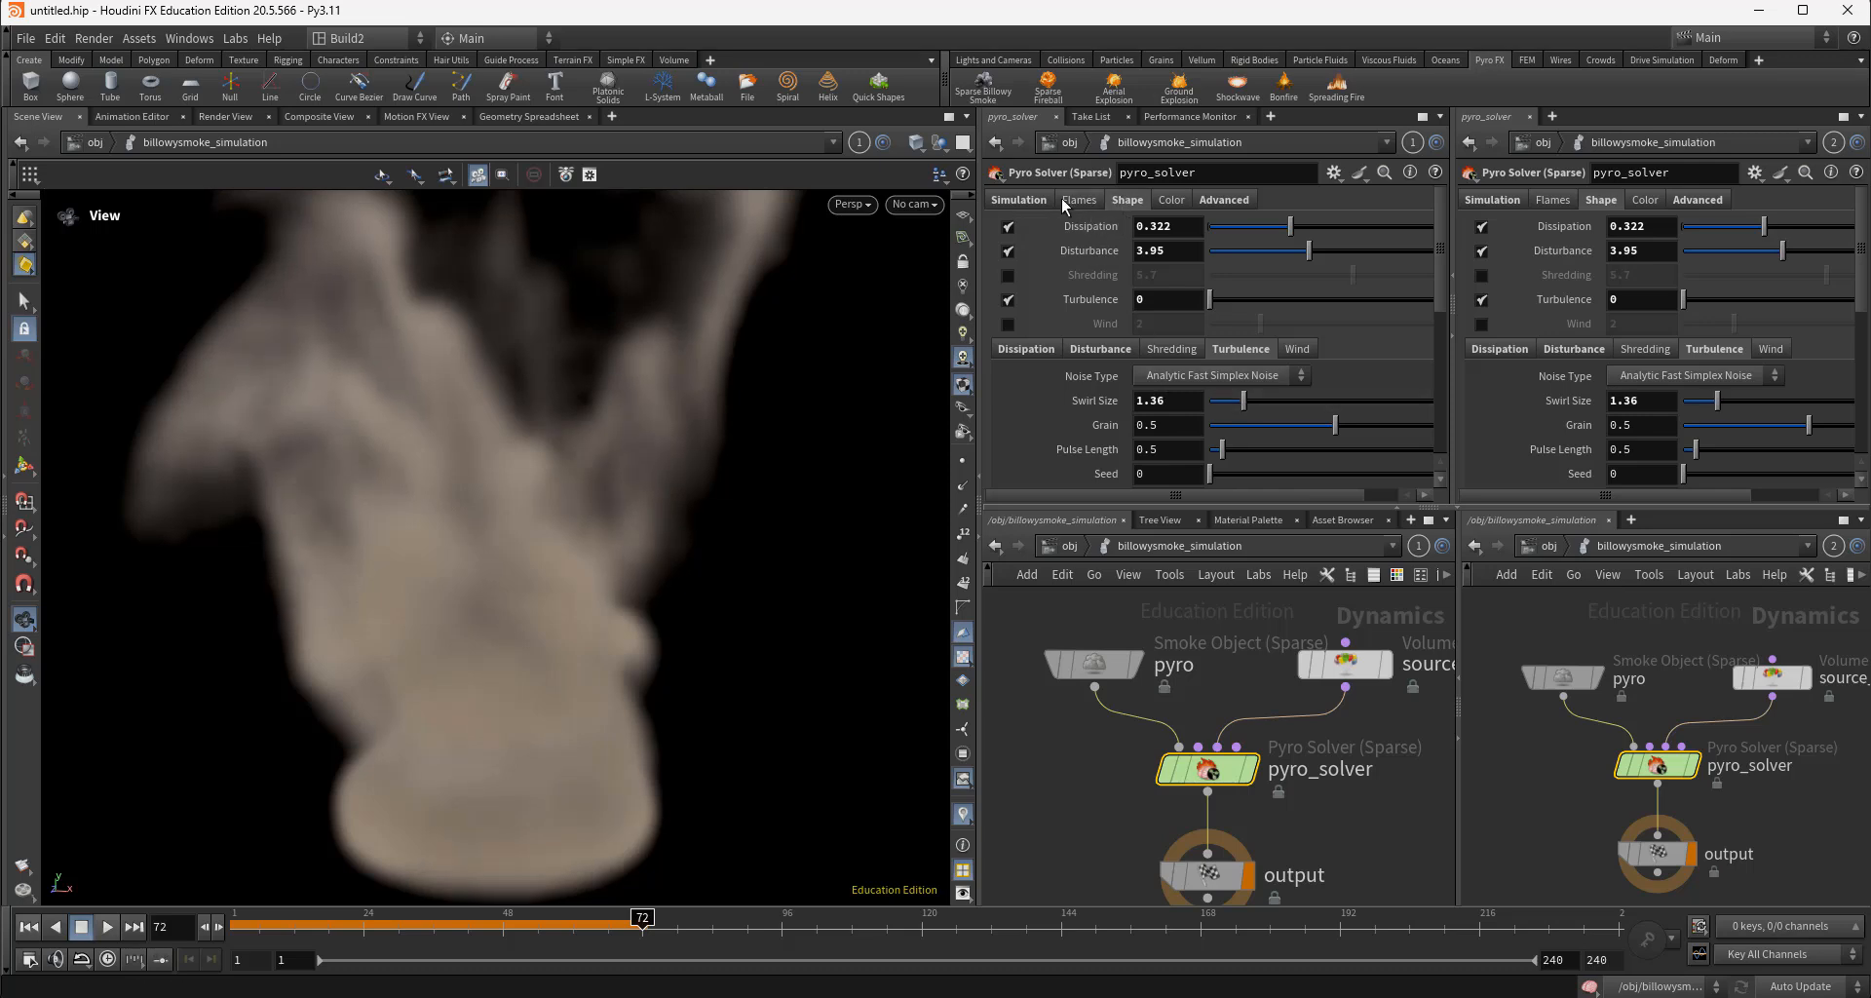
Examine pyro_solver's flame, temperature and buoyancy parameters, and the turbulence influence and control fields
click(1068, 199)
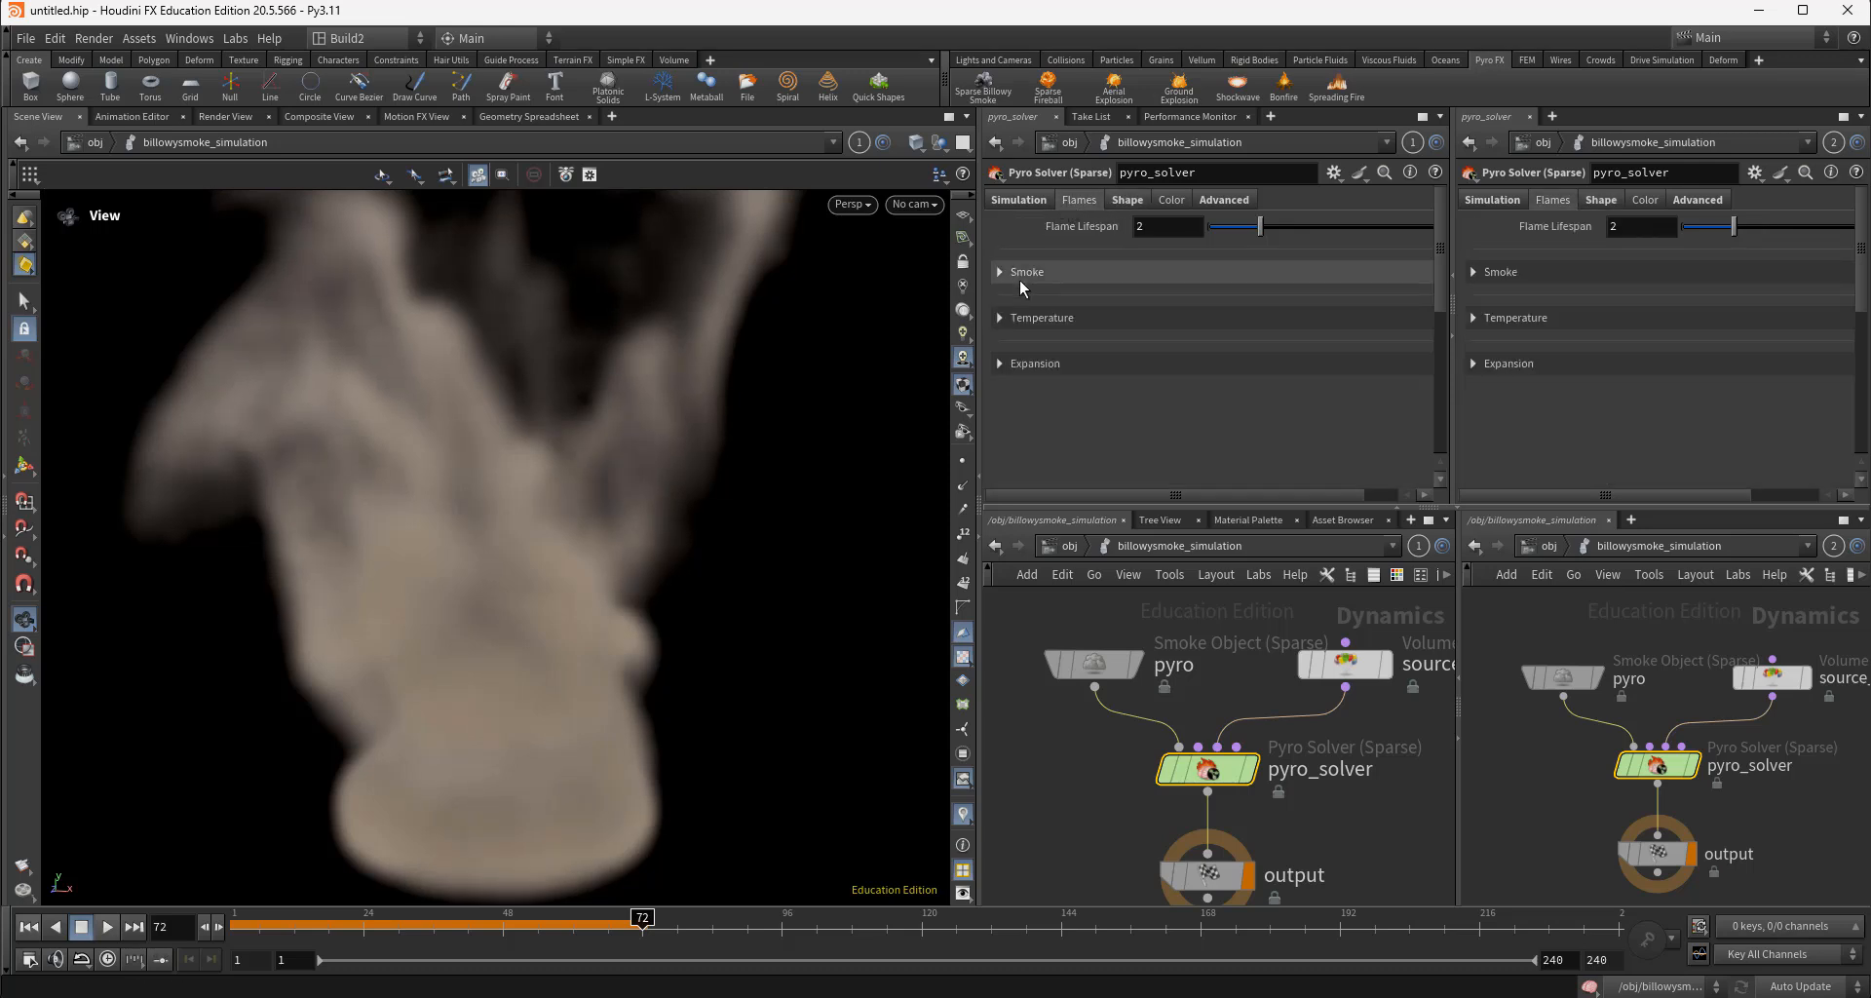
click(1014, 205)
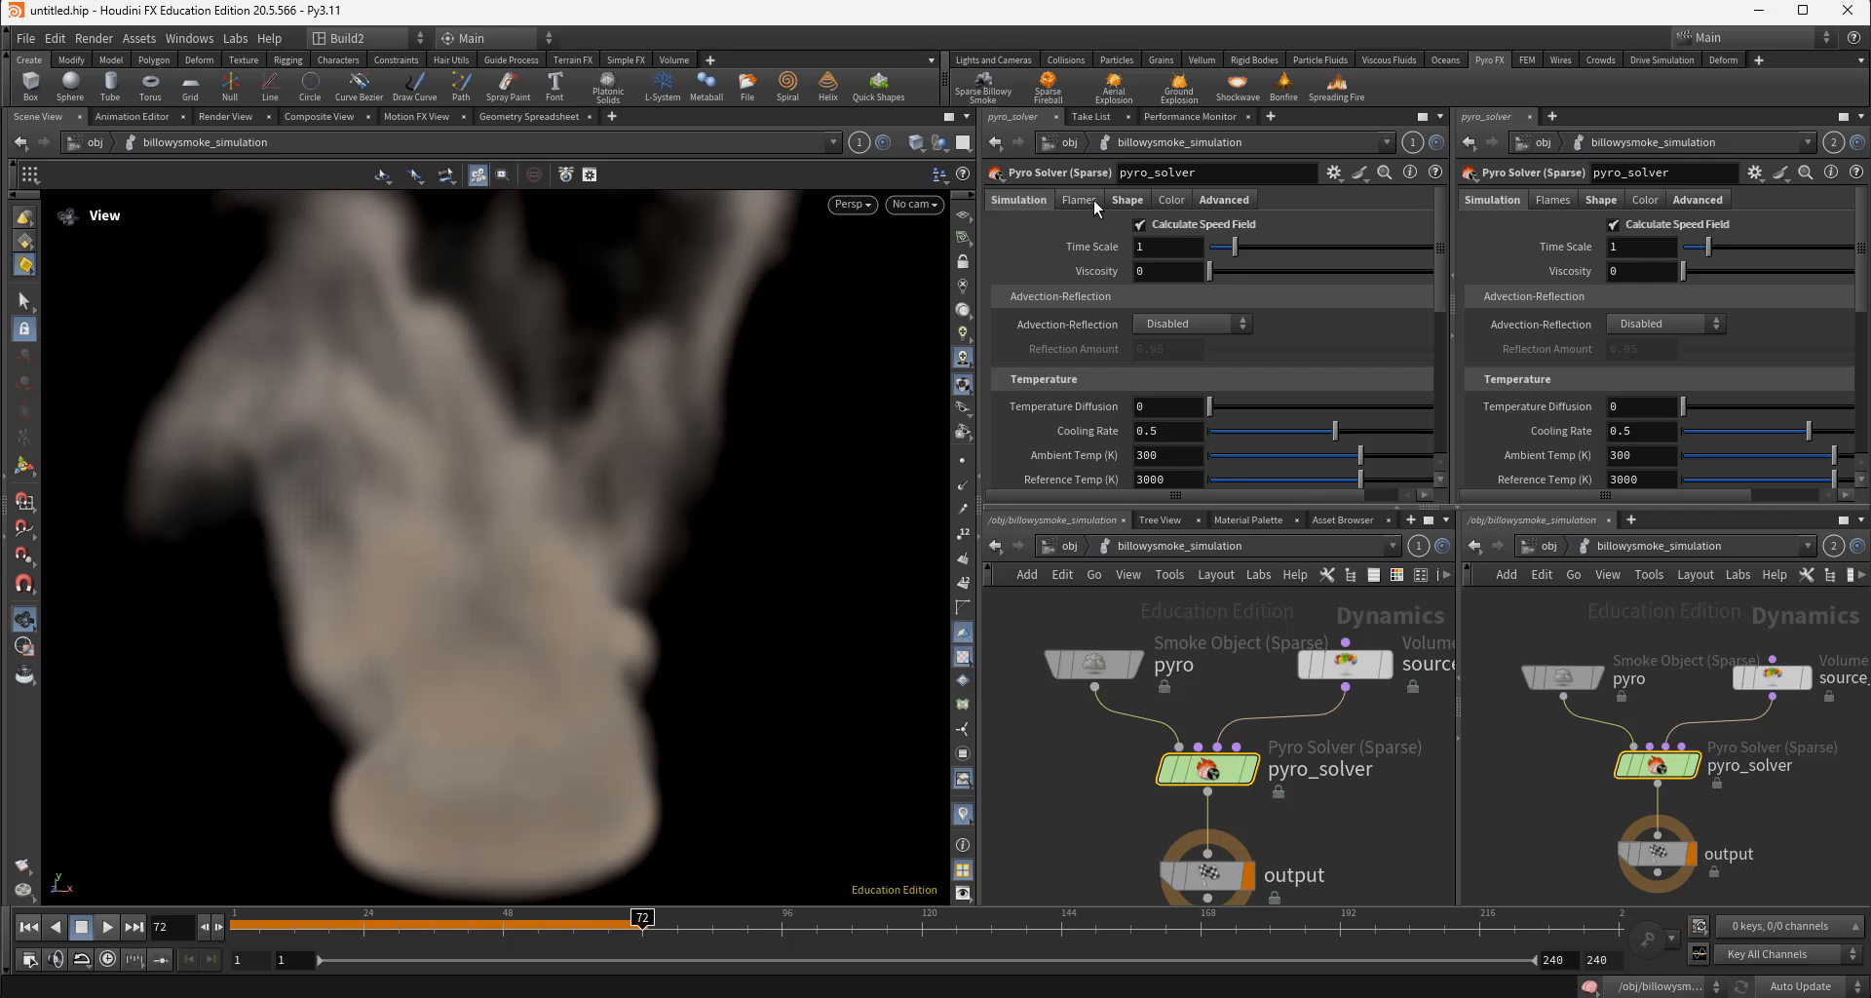
scroll(1162, 389, down, 2)
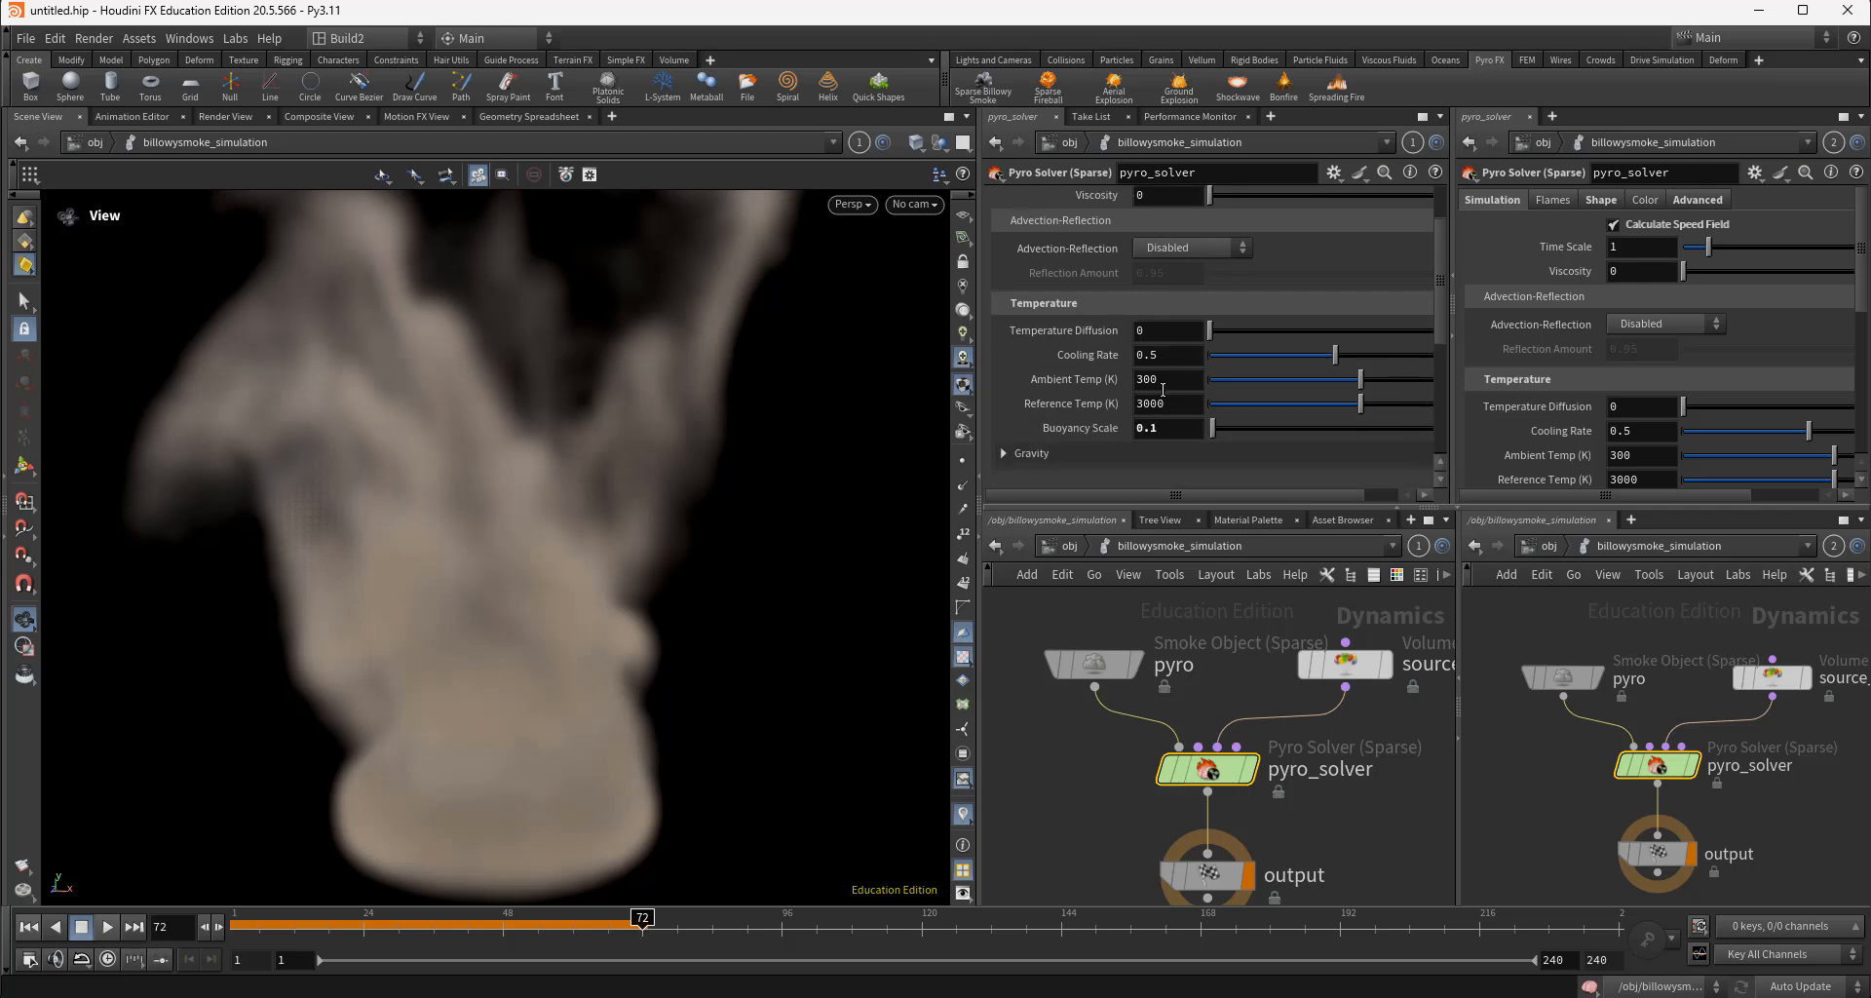
scroll(1165, 304, up, 2)
click(1128, 200)
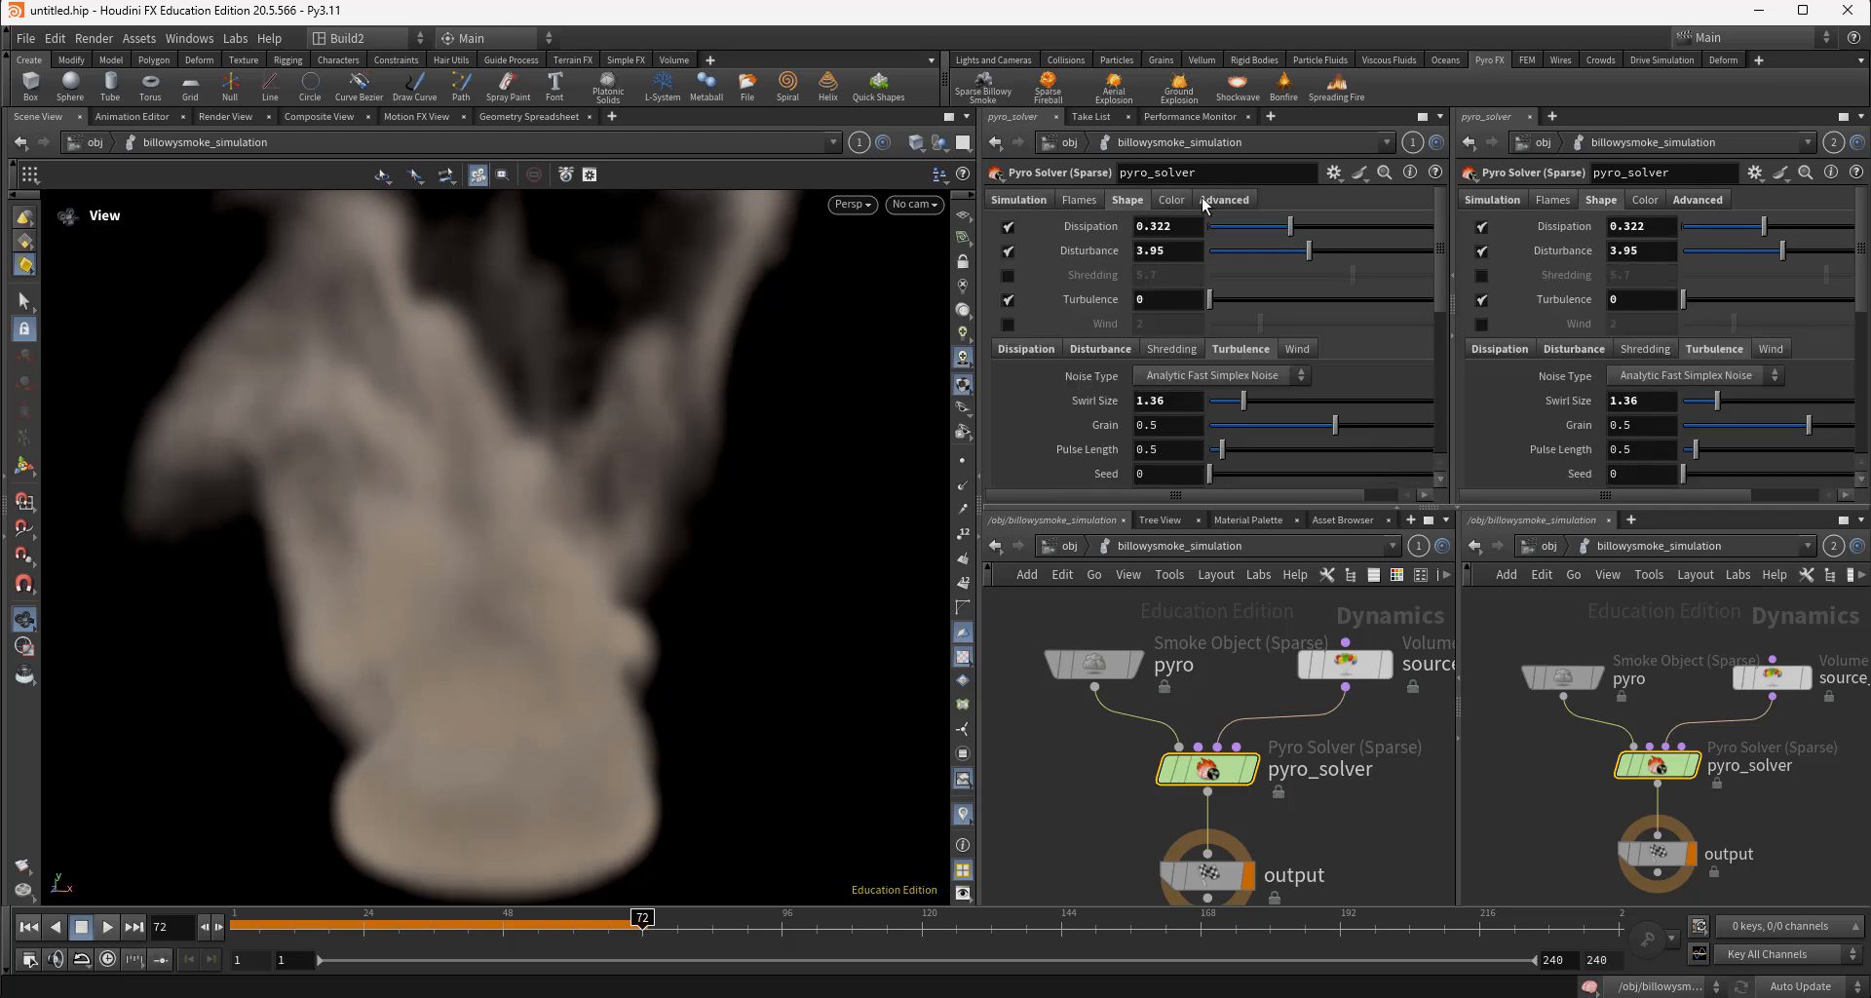
scroll(1185, 382, down, 4)
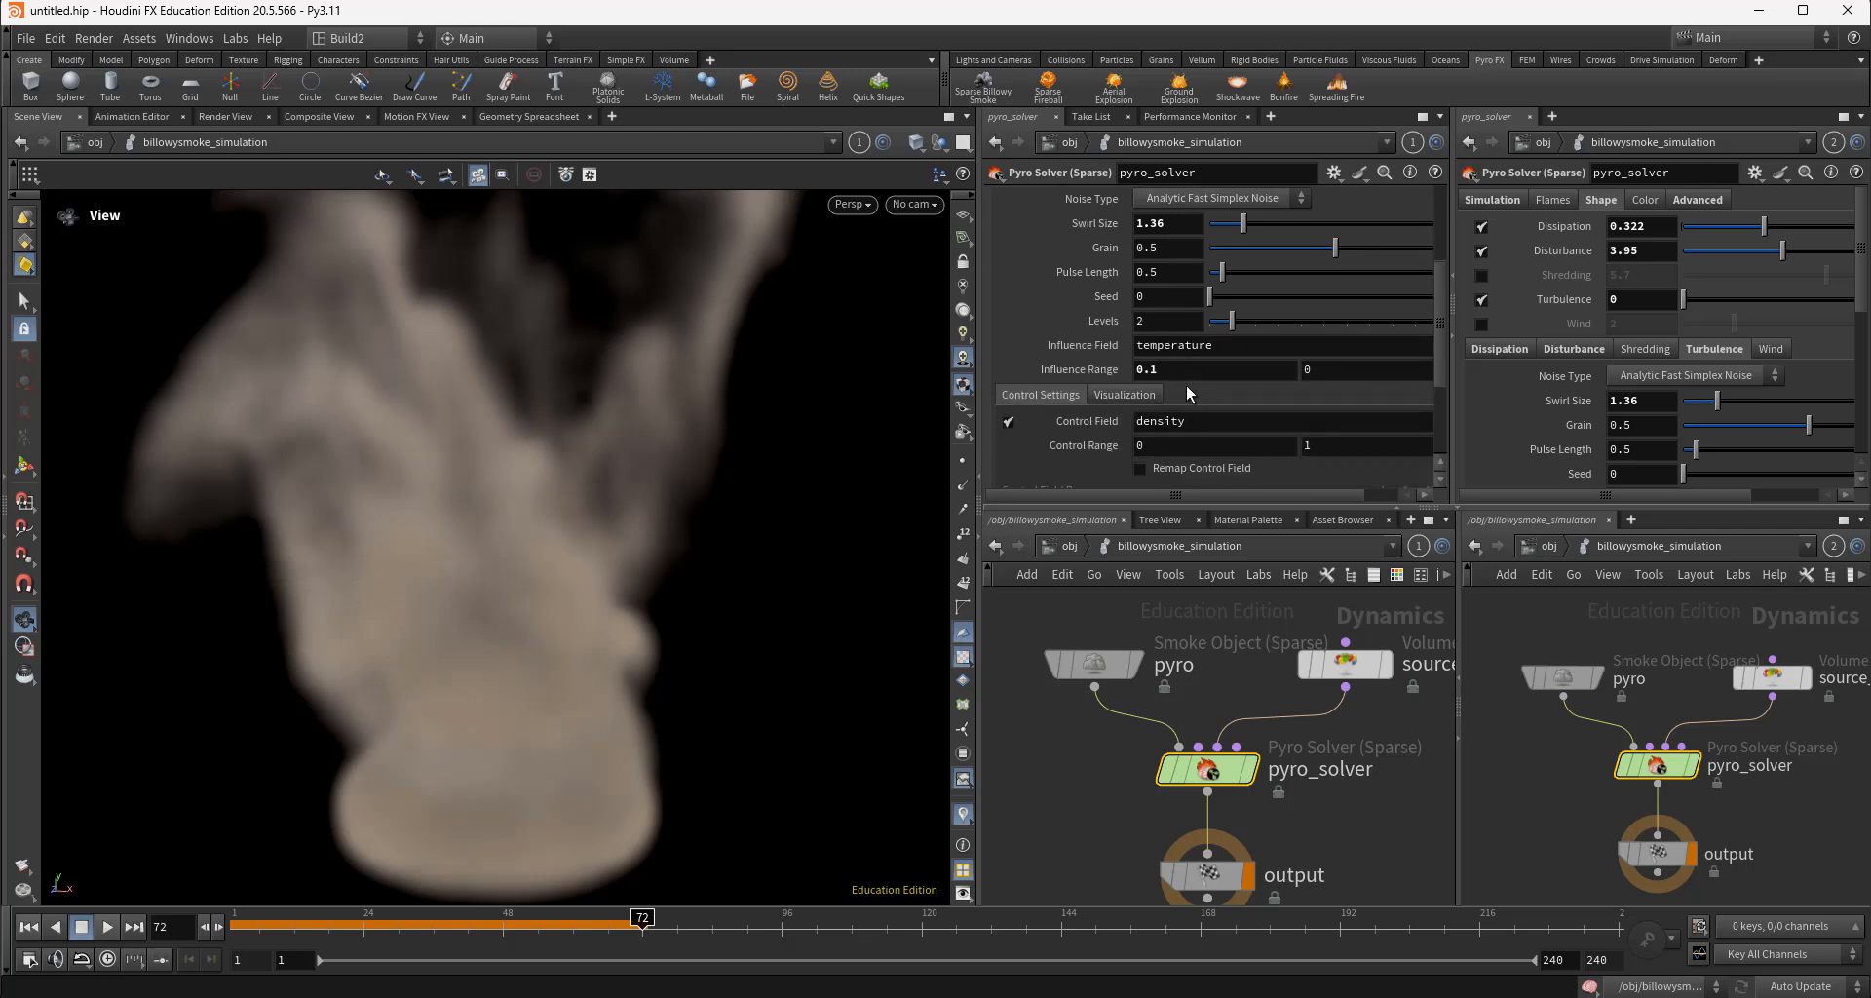
scroll(1186, 394, down, 2)
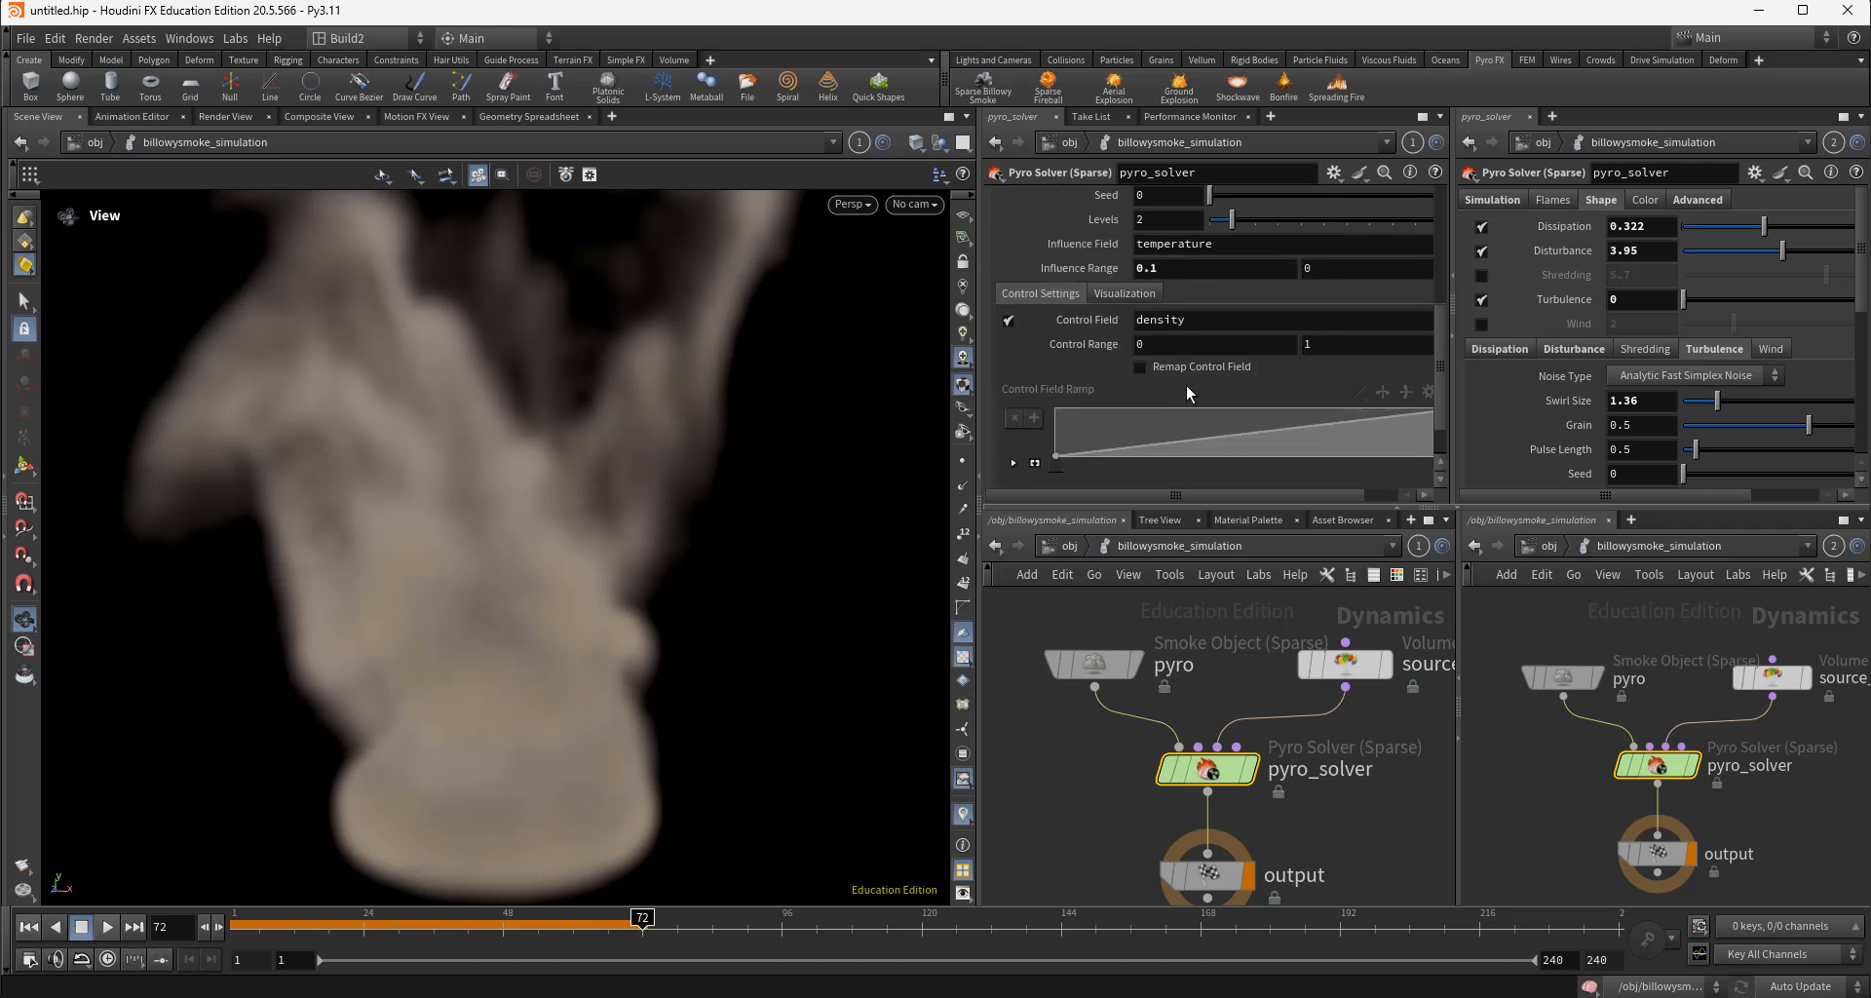
Replay the simulation from the start to frame 83 and orbit around the plume
click(29, 928)
click(108, 927)
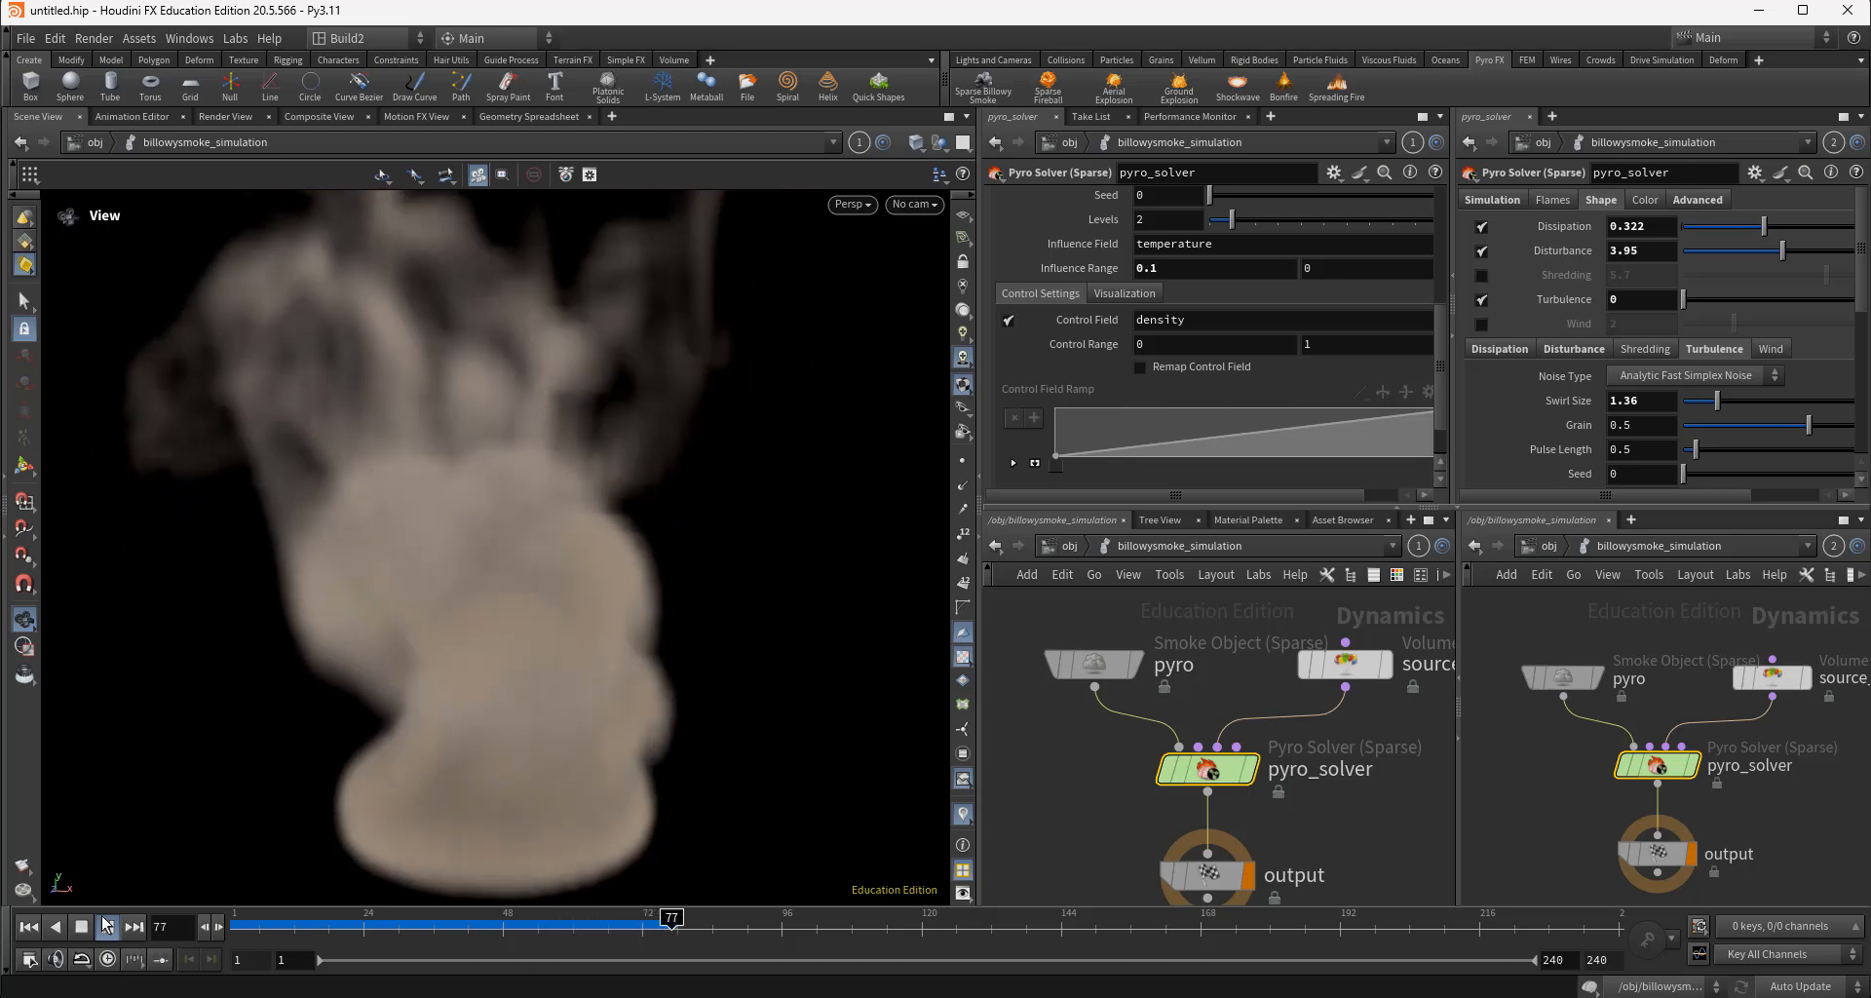
drag(552, 731, 695, 725)
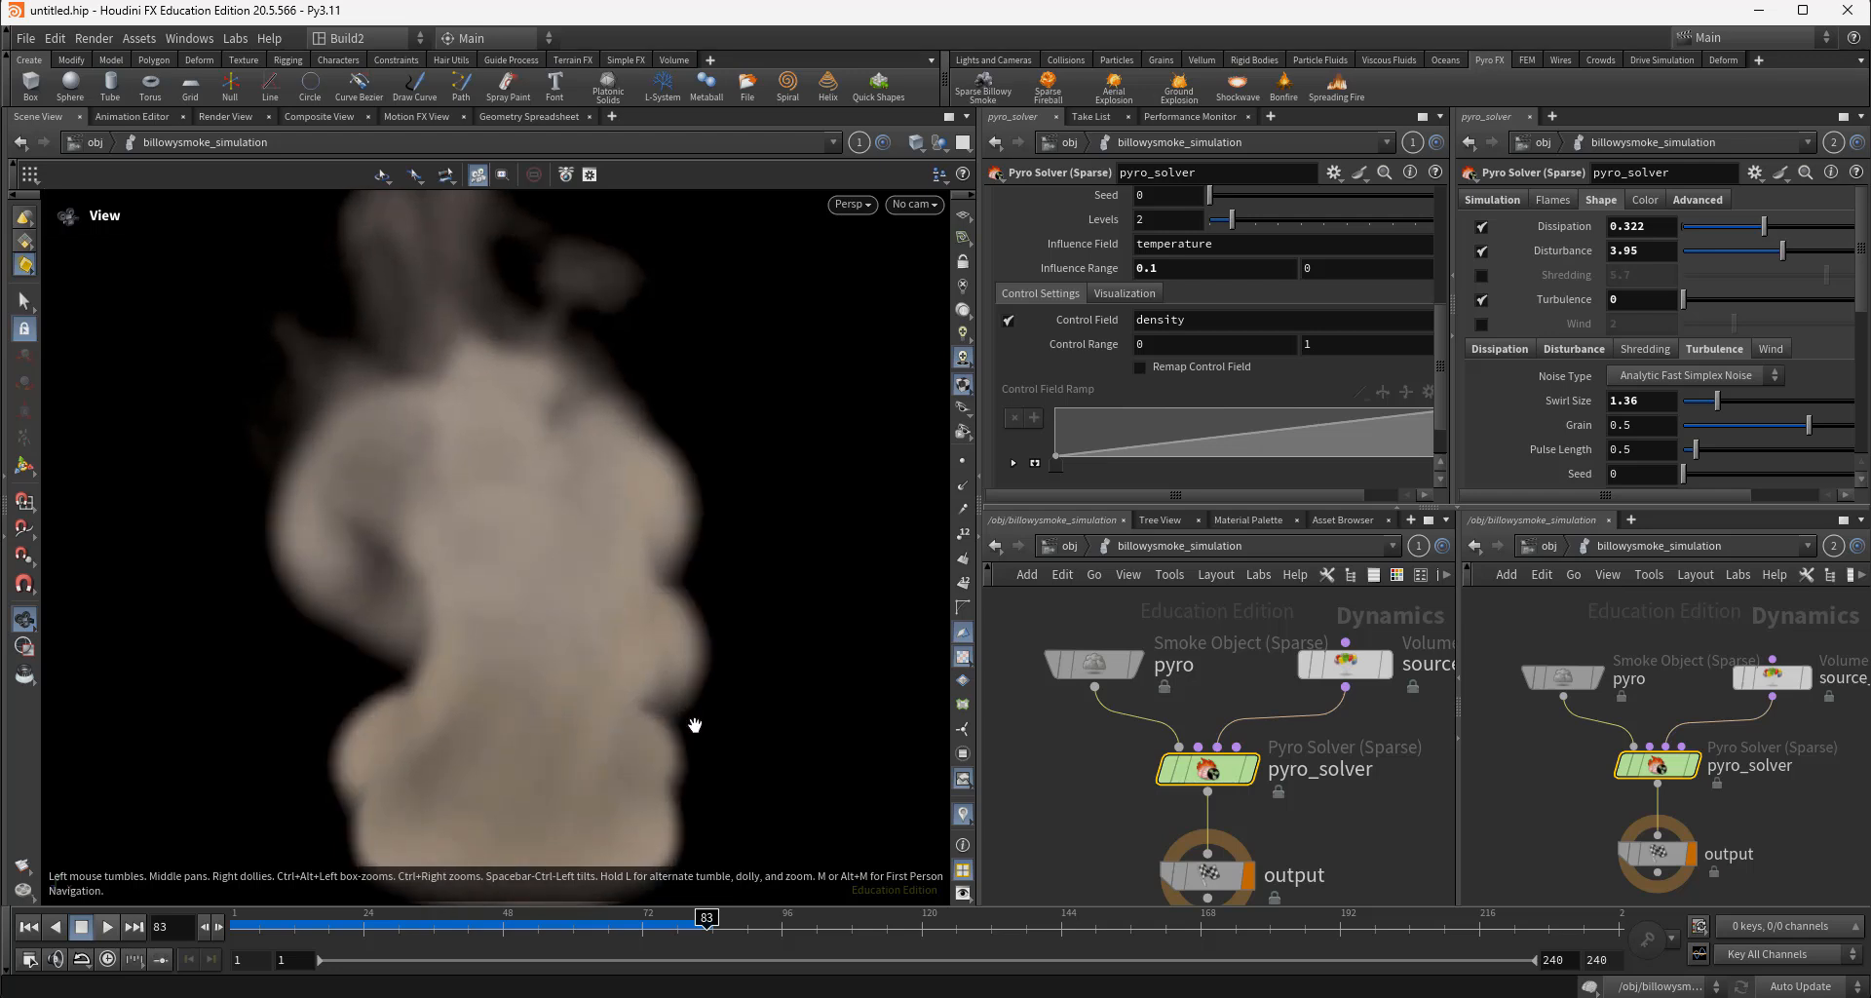
Enter the billowy_smoke geometry object and display the output of its import_fields_from_dops node
click(1072, 547)
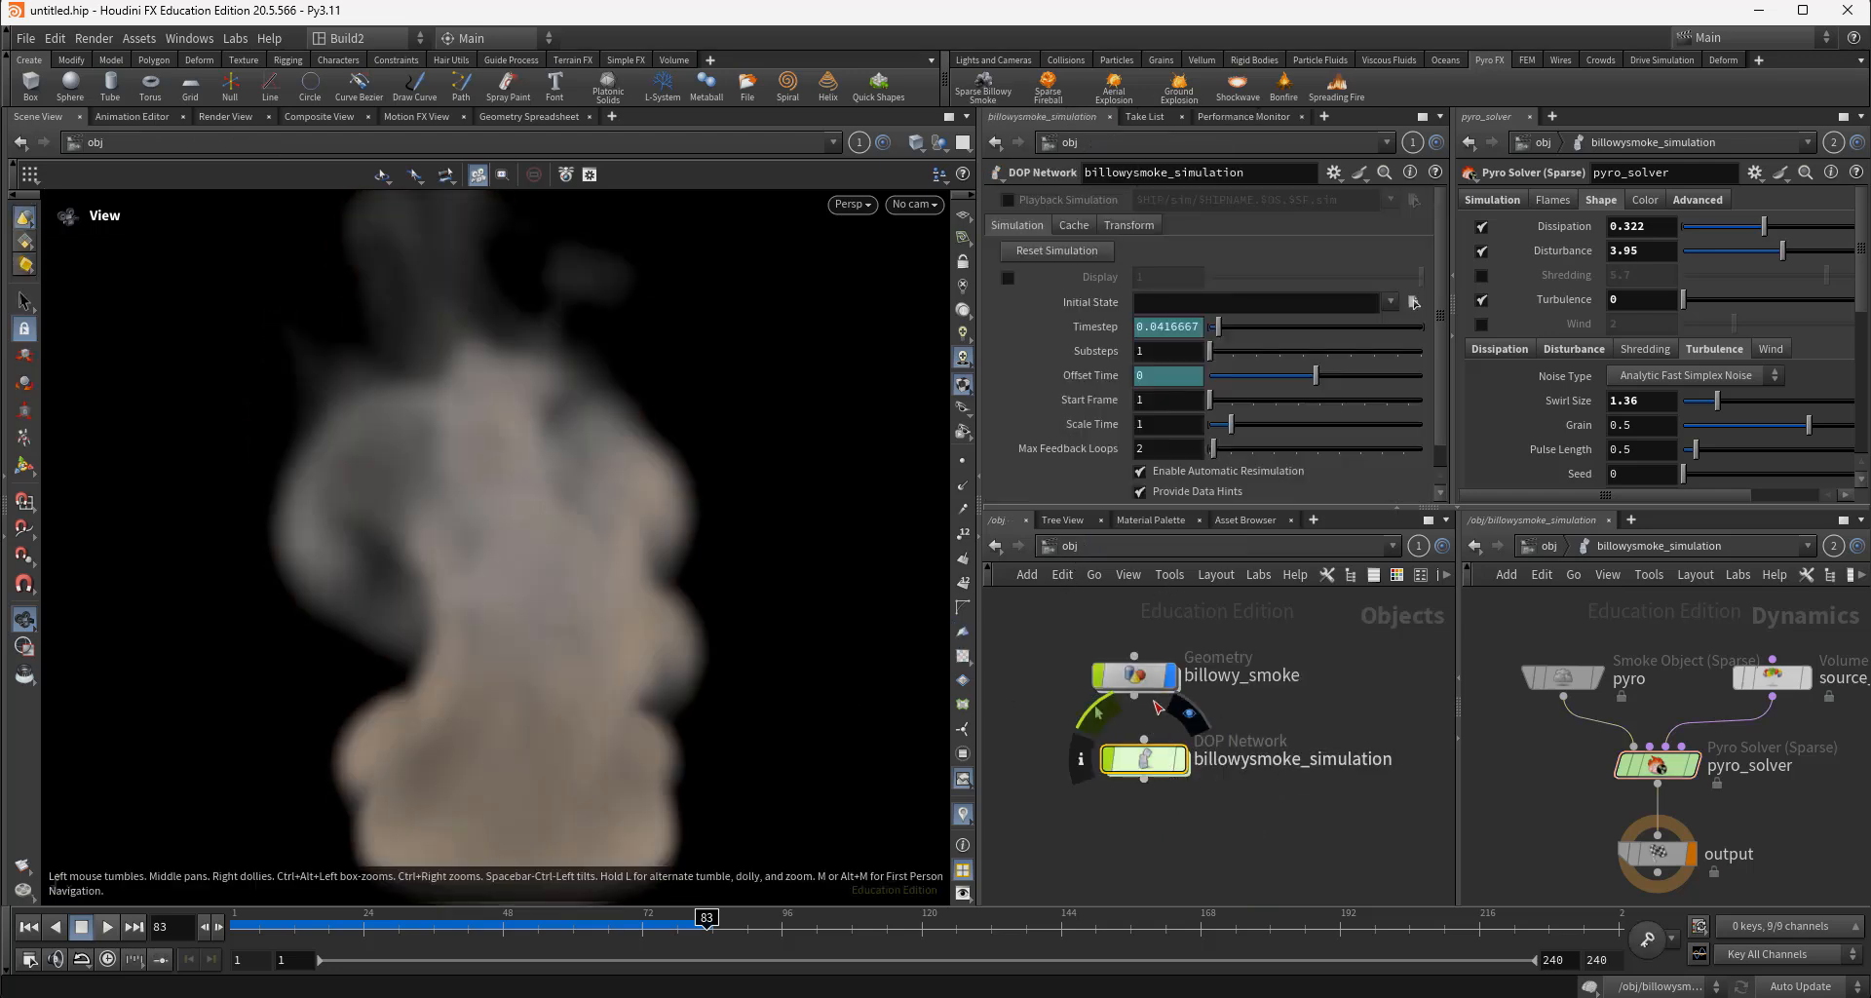
double_click(1138, 675)
mouse_move(1242, 666)
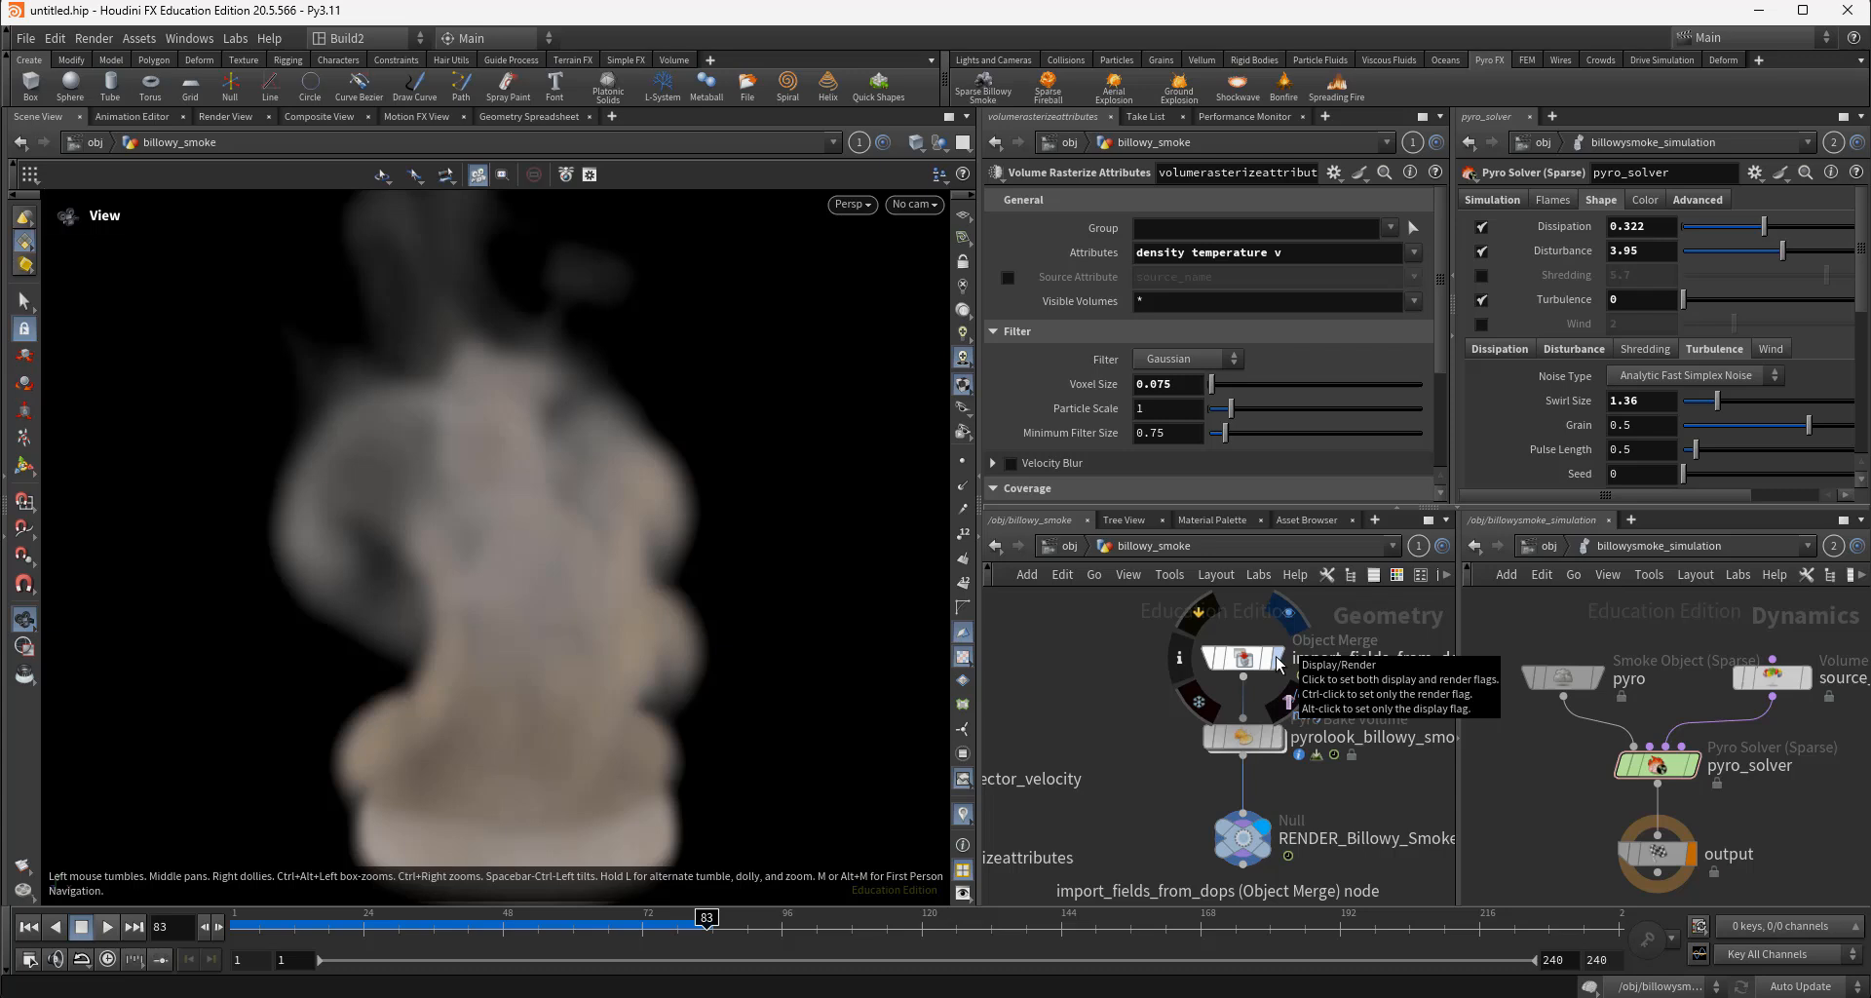
click(1279, 663)
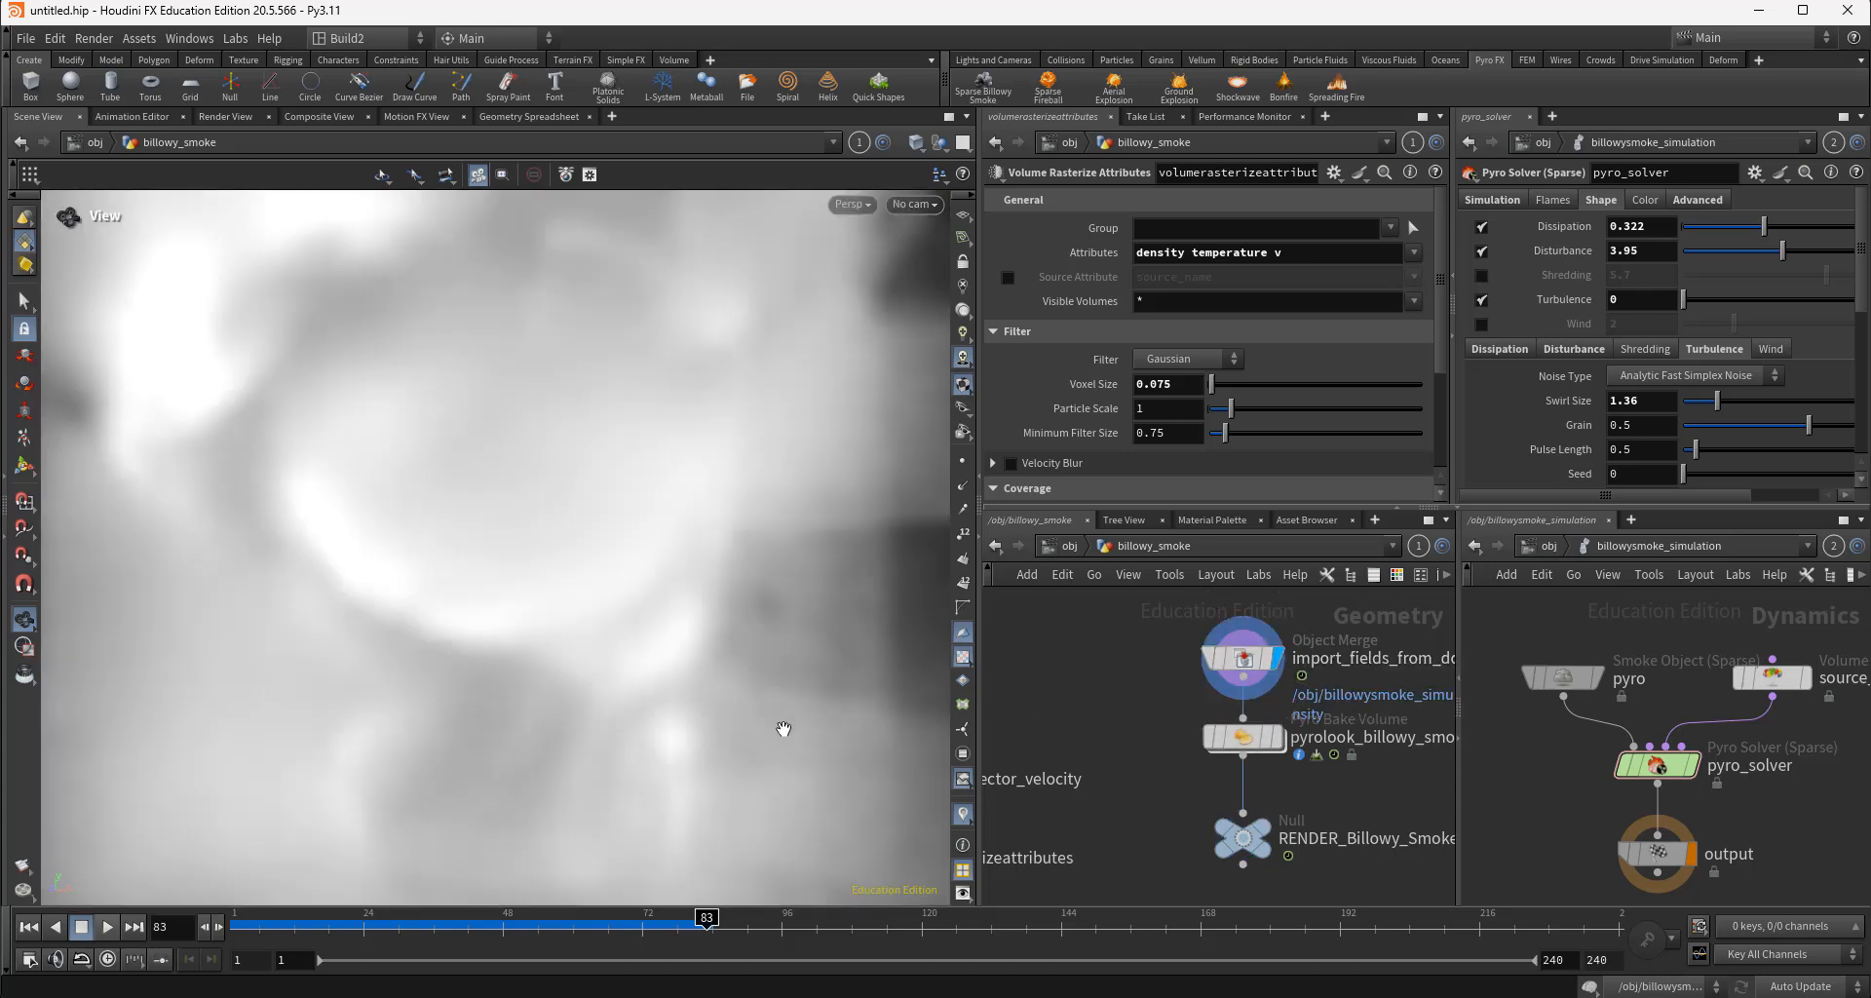
Inspect the raw imported smoke fields from several angles and distances, moving the timeline to frame 55
right_drag(784, 729, 213, 681)
drag(594, 672, 552, 376)
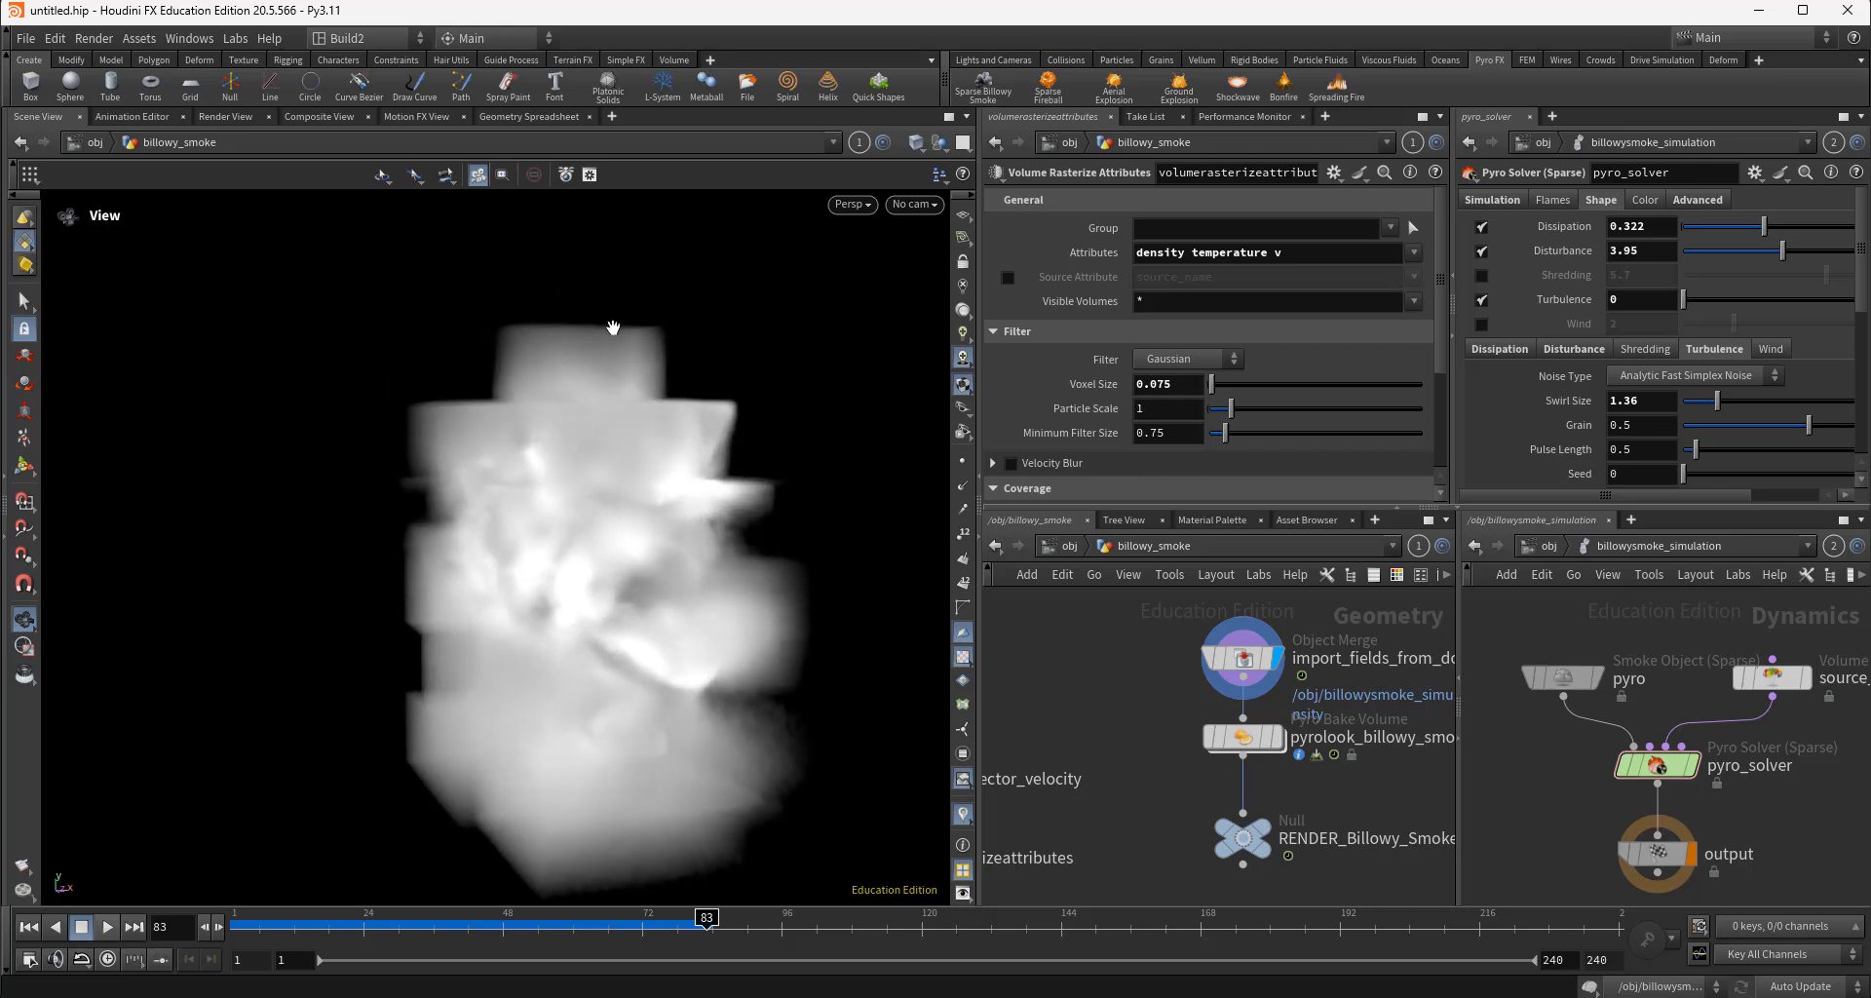
drag(618, 728, 702, 780)
drag(258, 931, 544, 922)
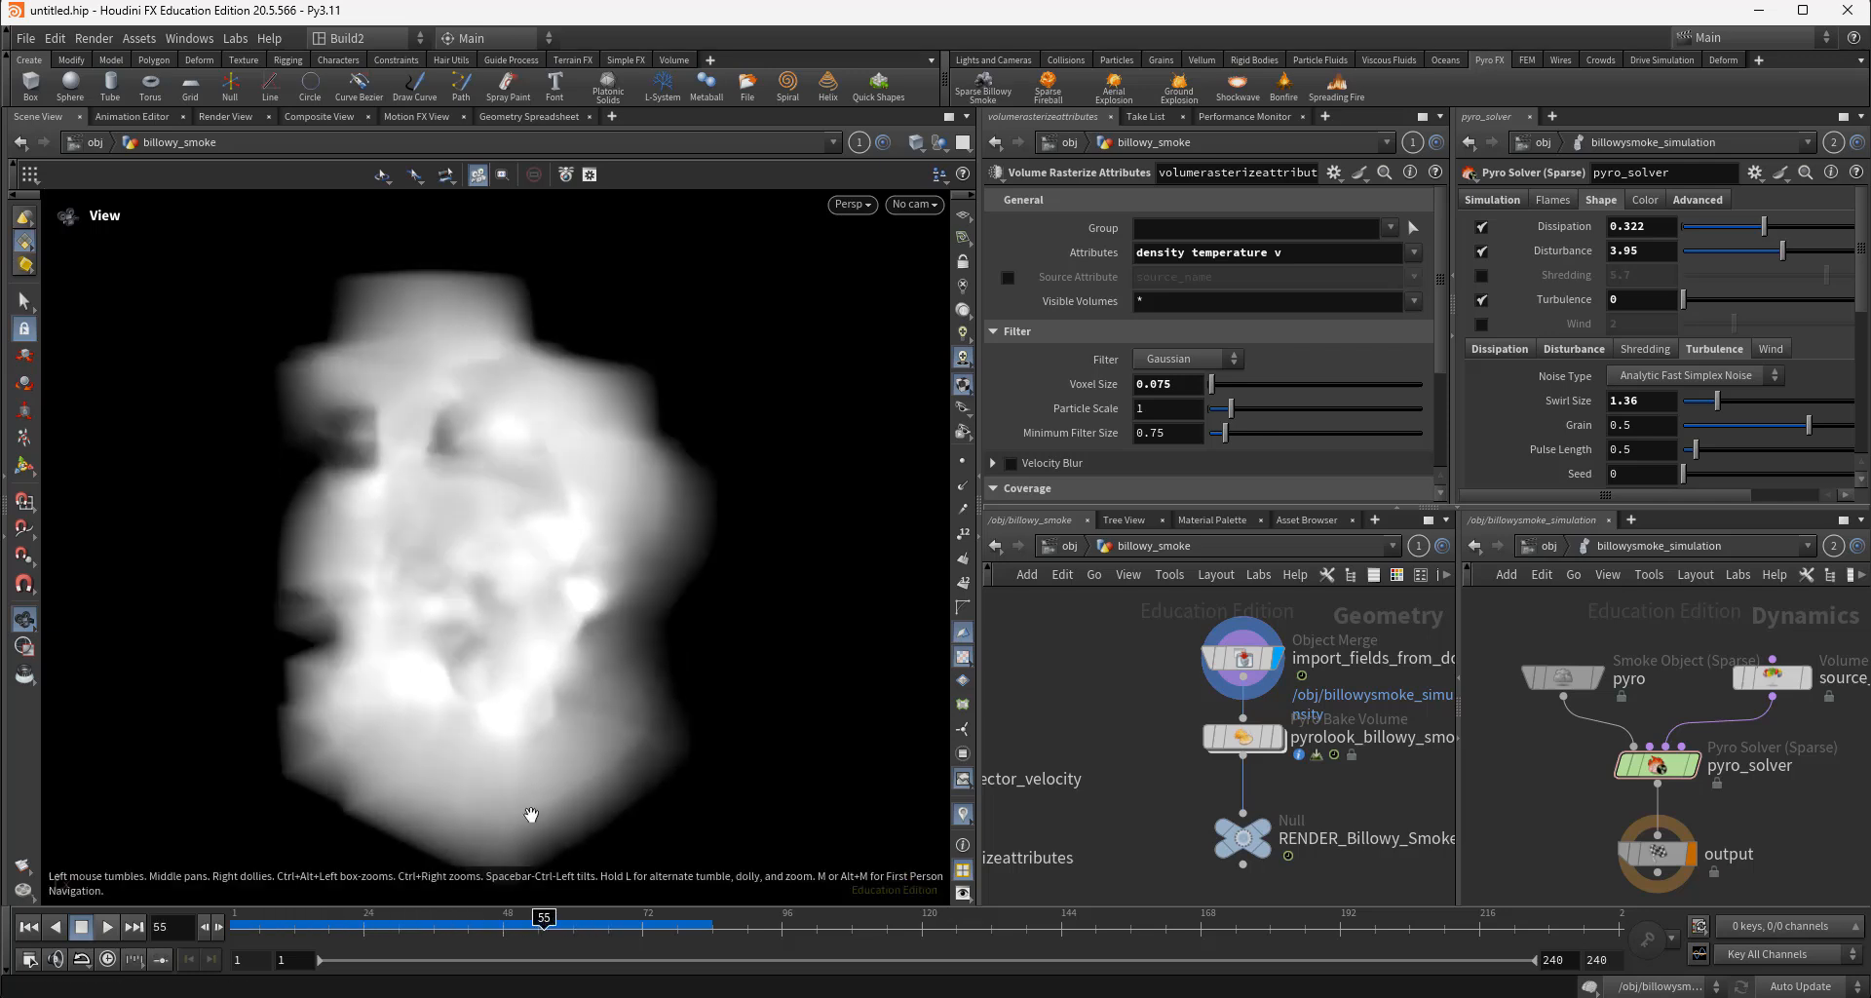
scroll(492, 634, up, 5)
scroll(491, 641, up, 3)
drag(491, 641, 451, 677)
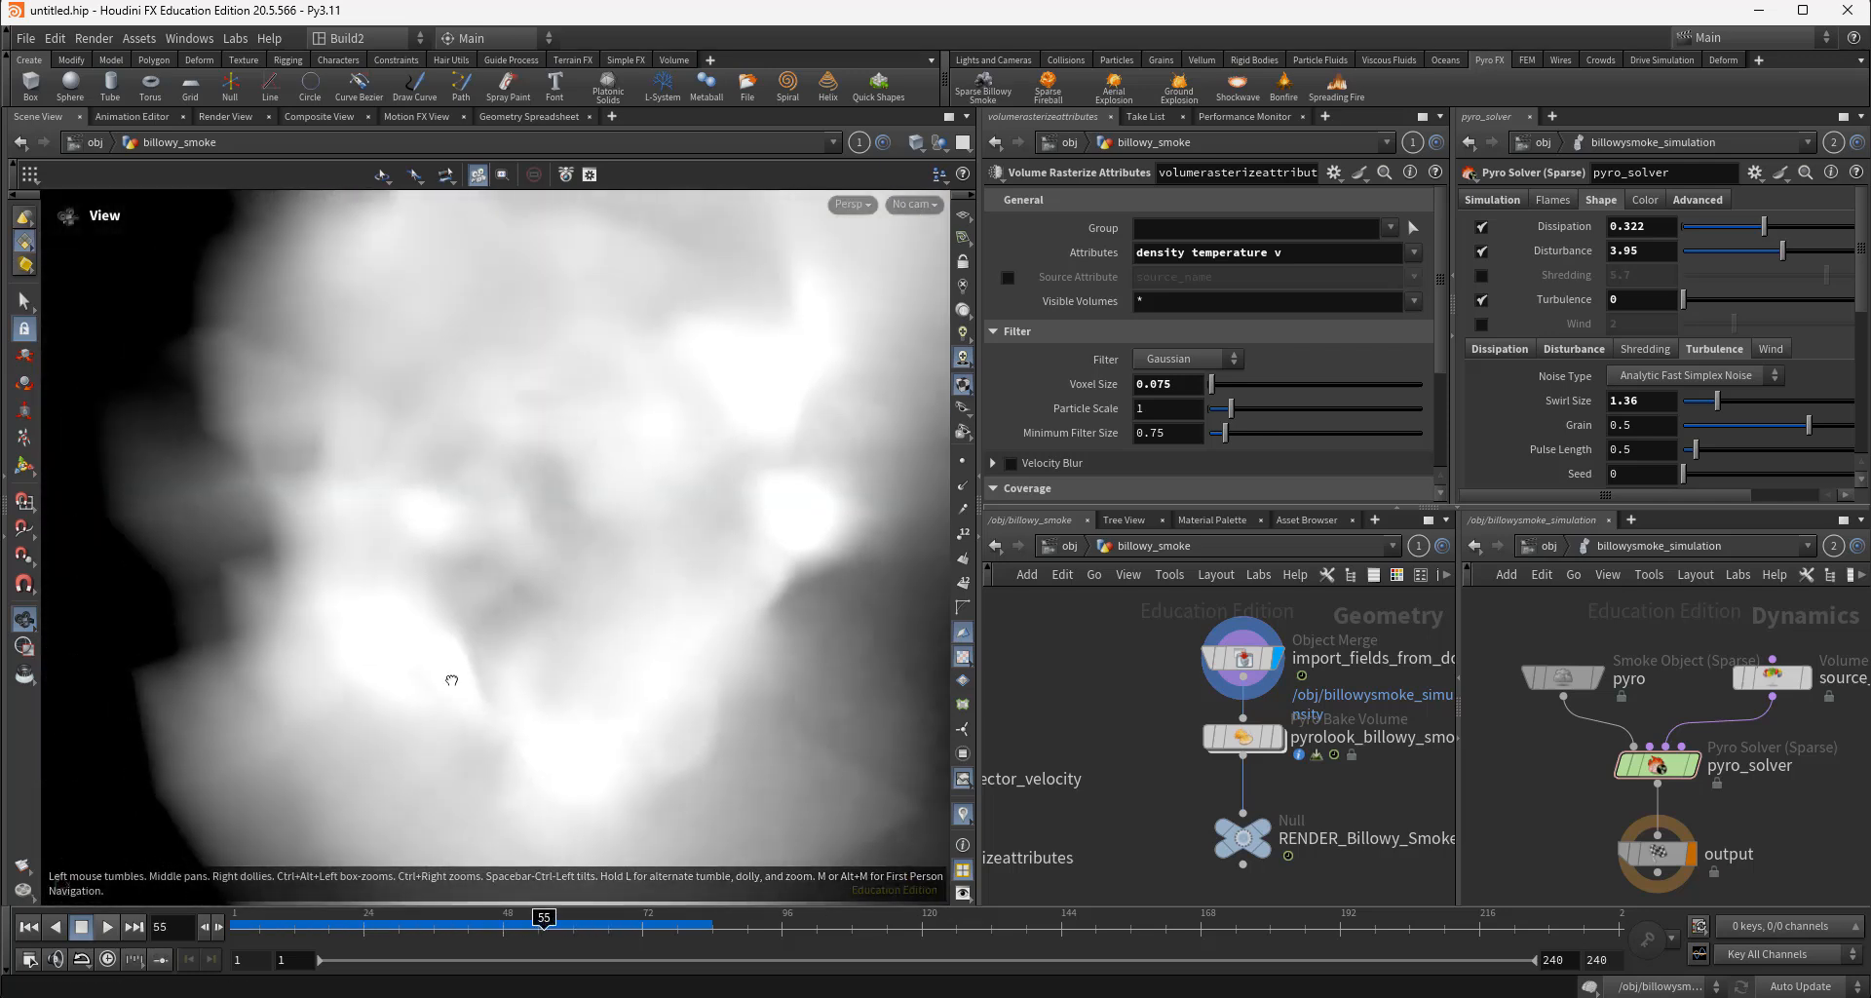
scroll(518, 676, down, 5)
middle_drag(500, 614, 449, 583)
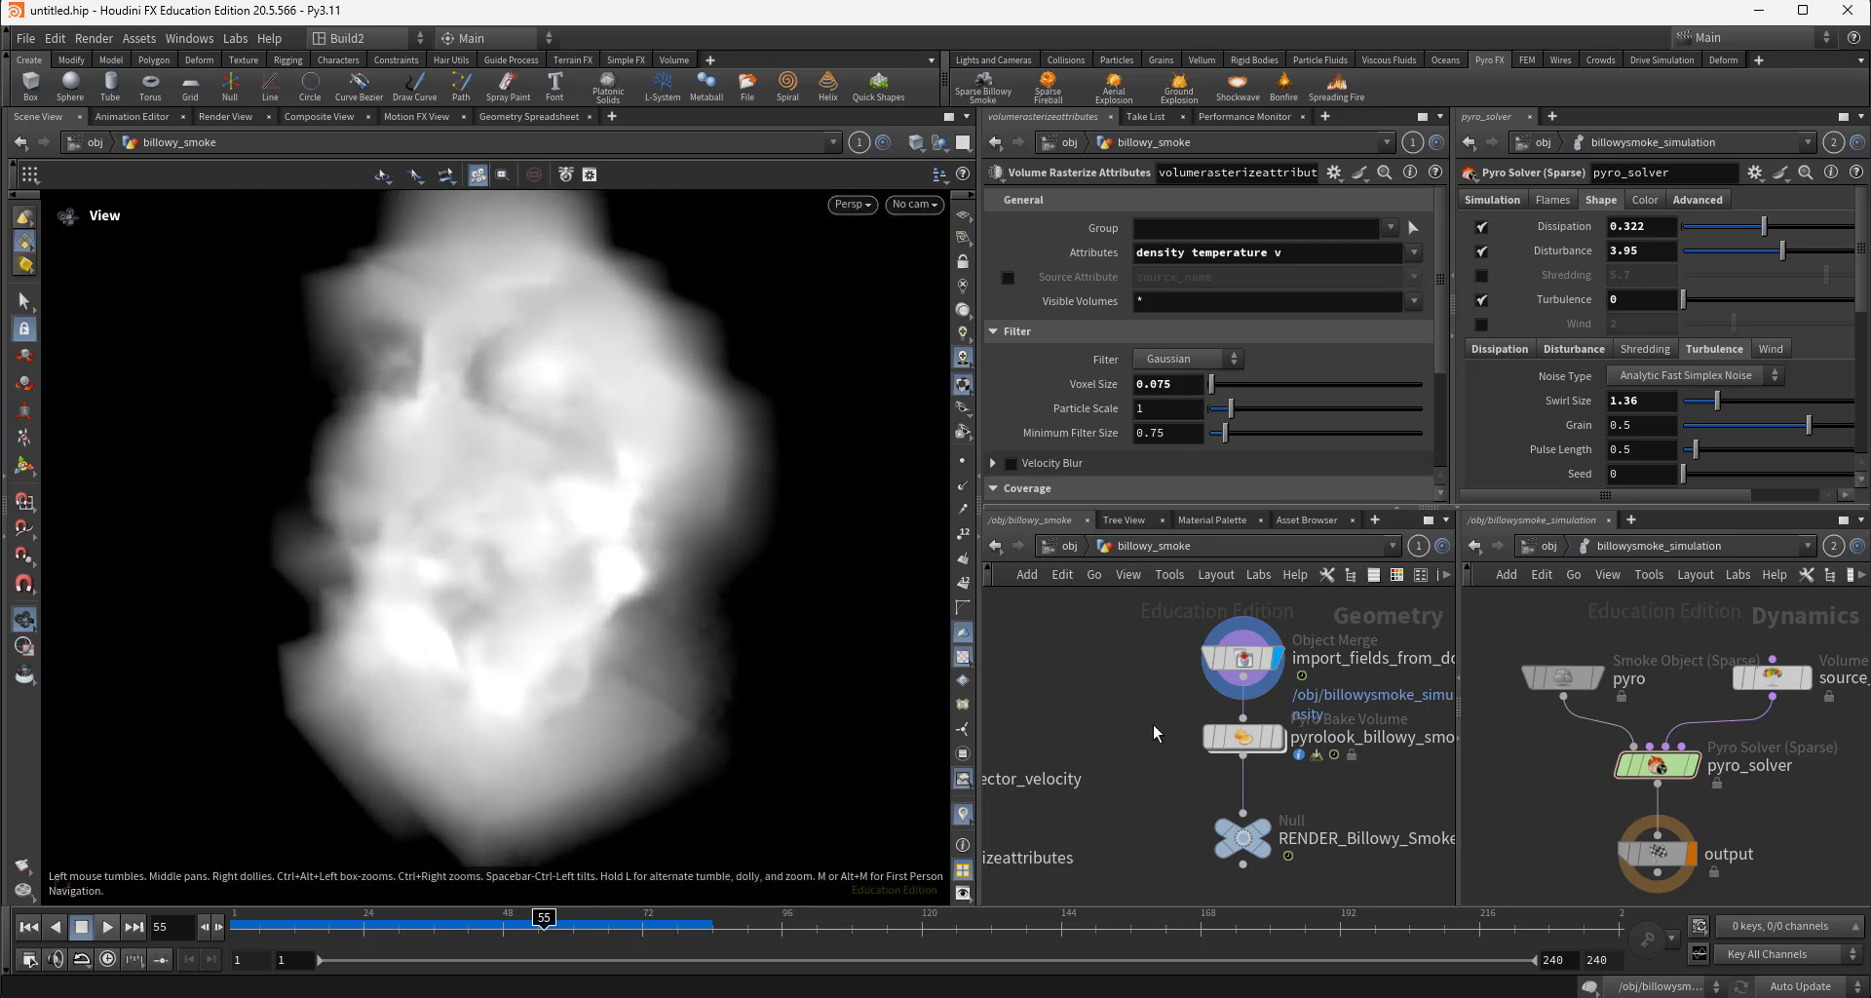
Display the pyrolook_billowy_smoke bake volume node's output and open its parameters
drag(1249, 739, 1250, 758)
mouse_move(1350, 750)
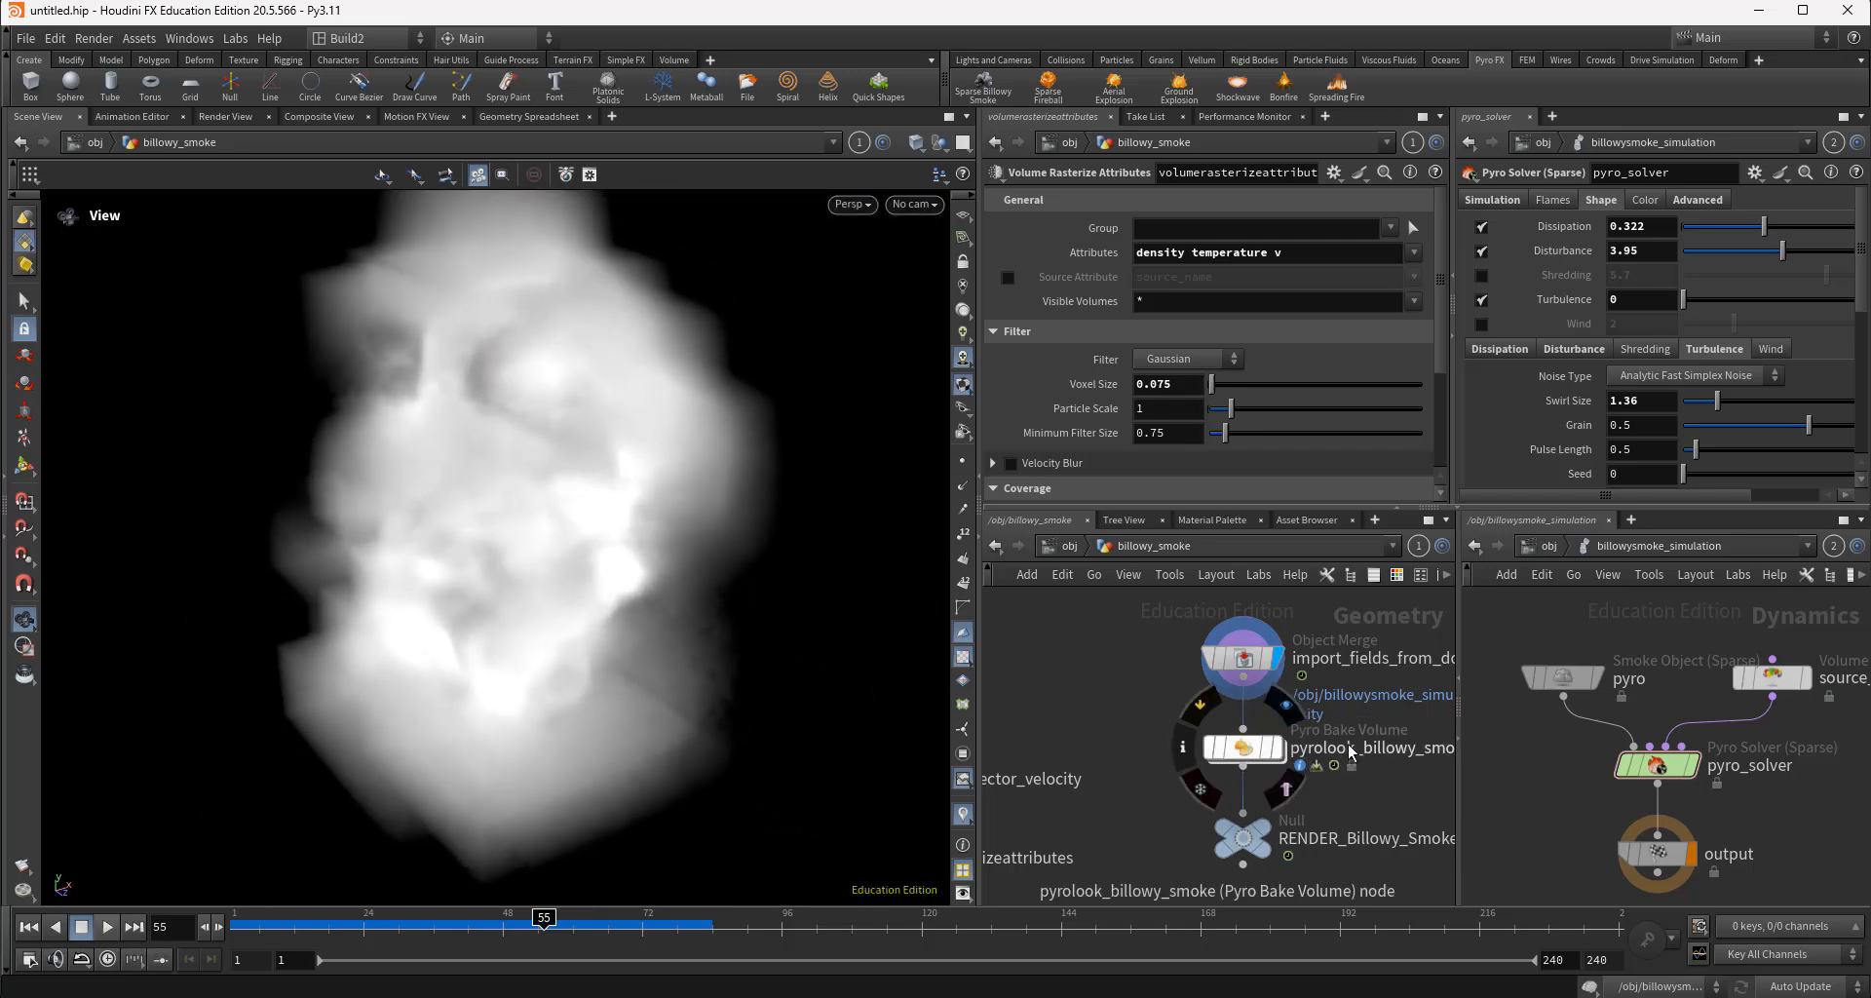
click(1268, 750)
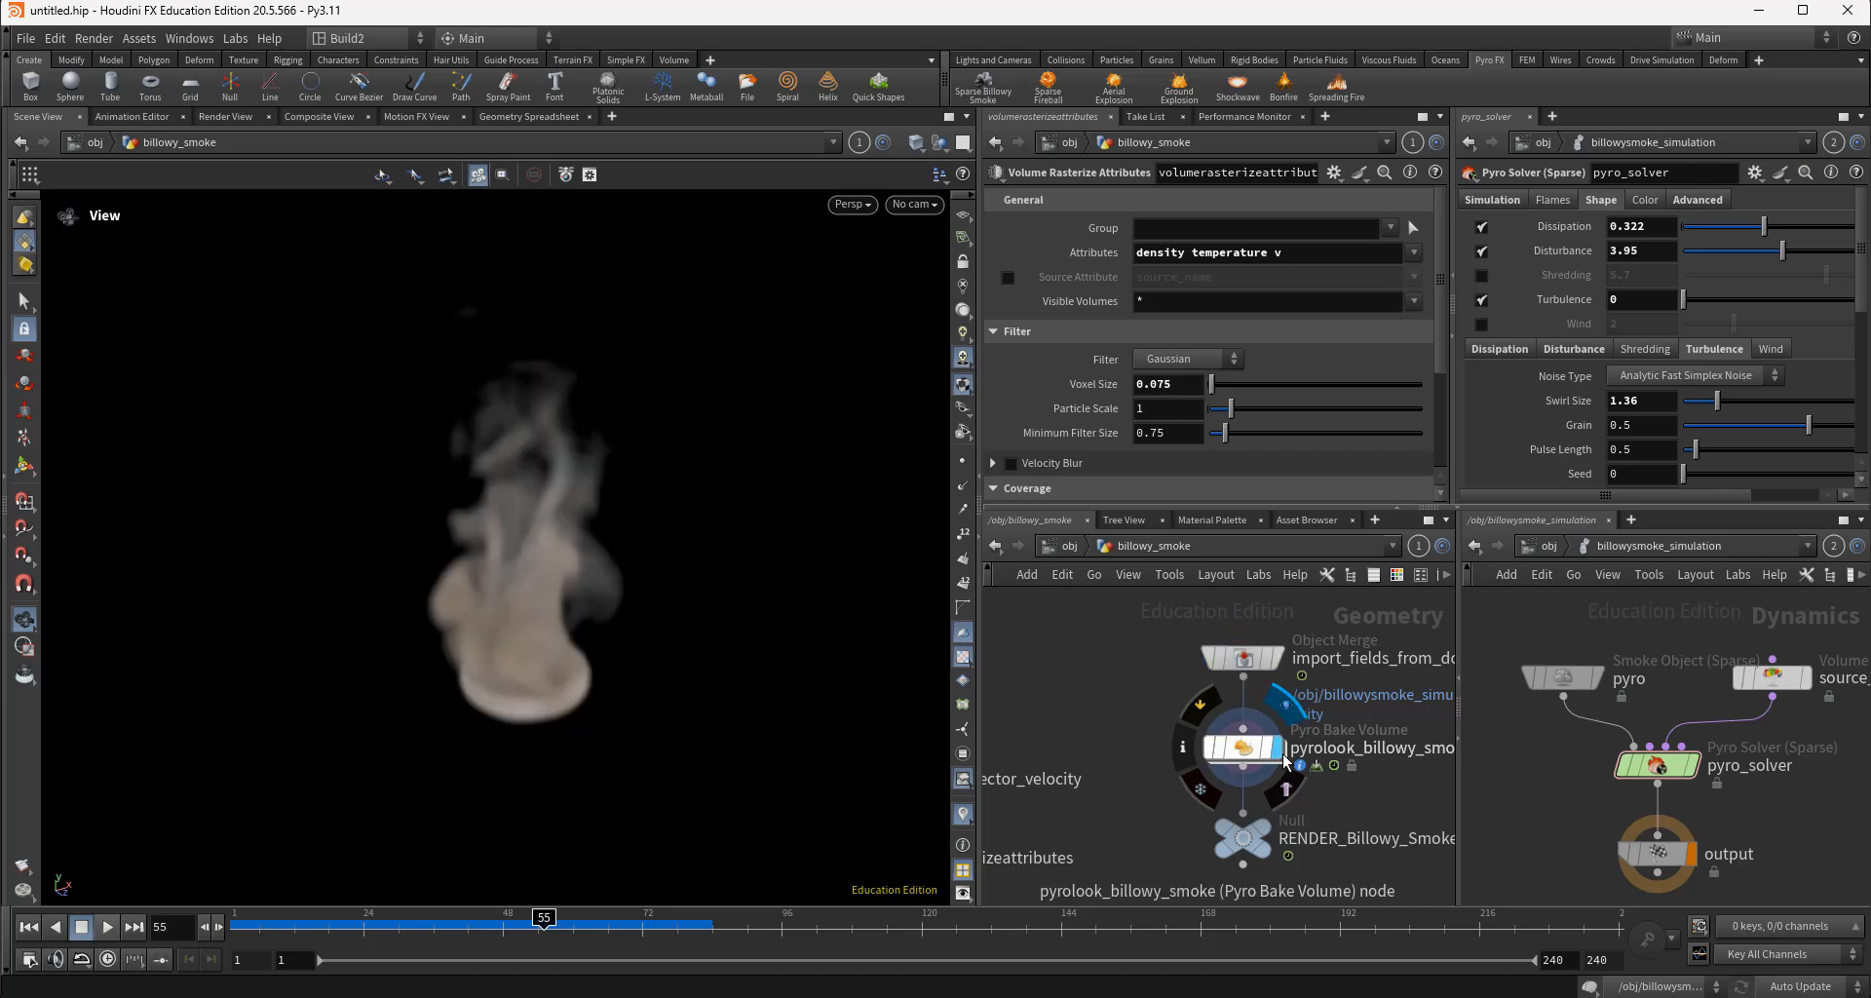
click(1252, 755)
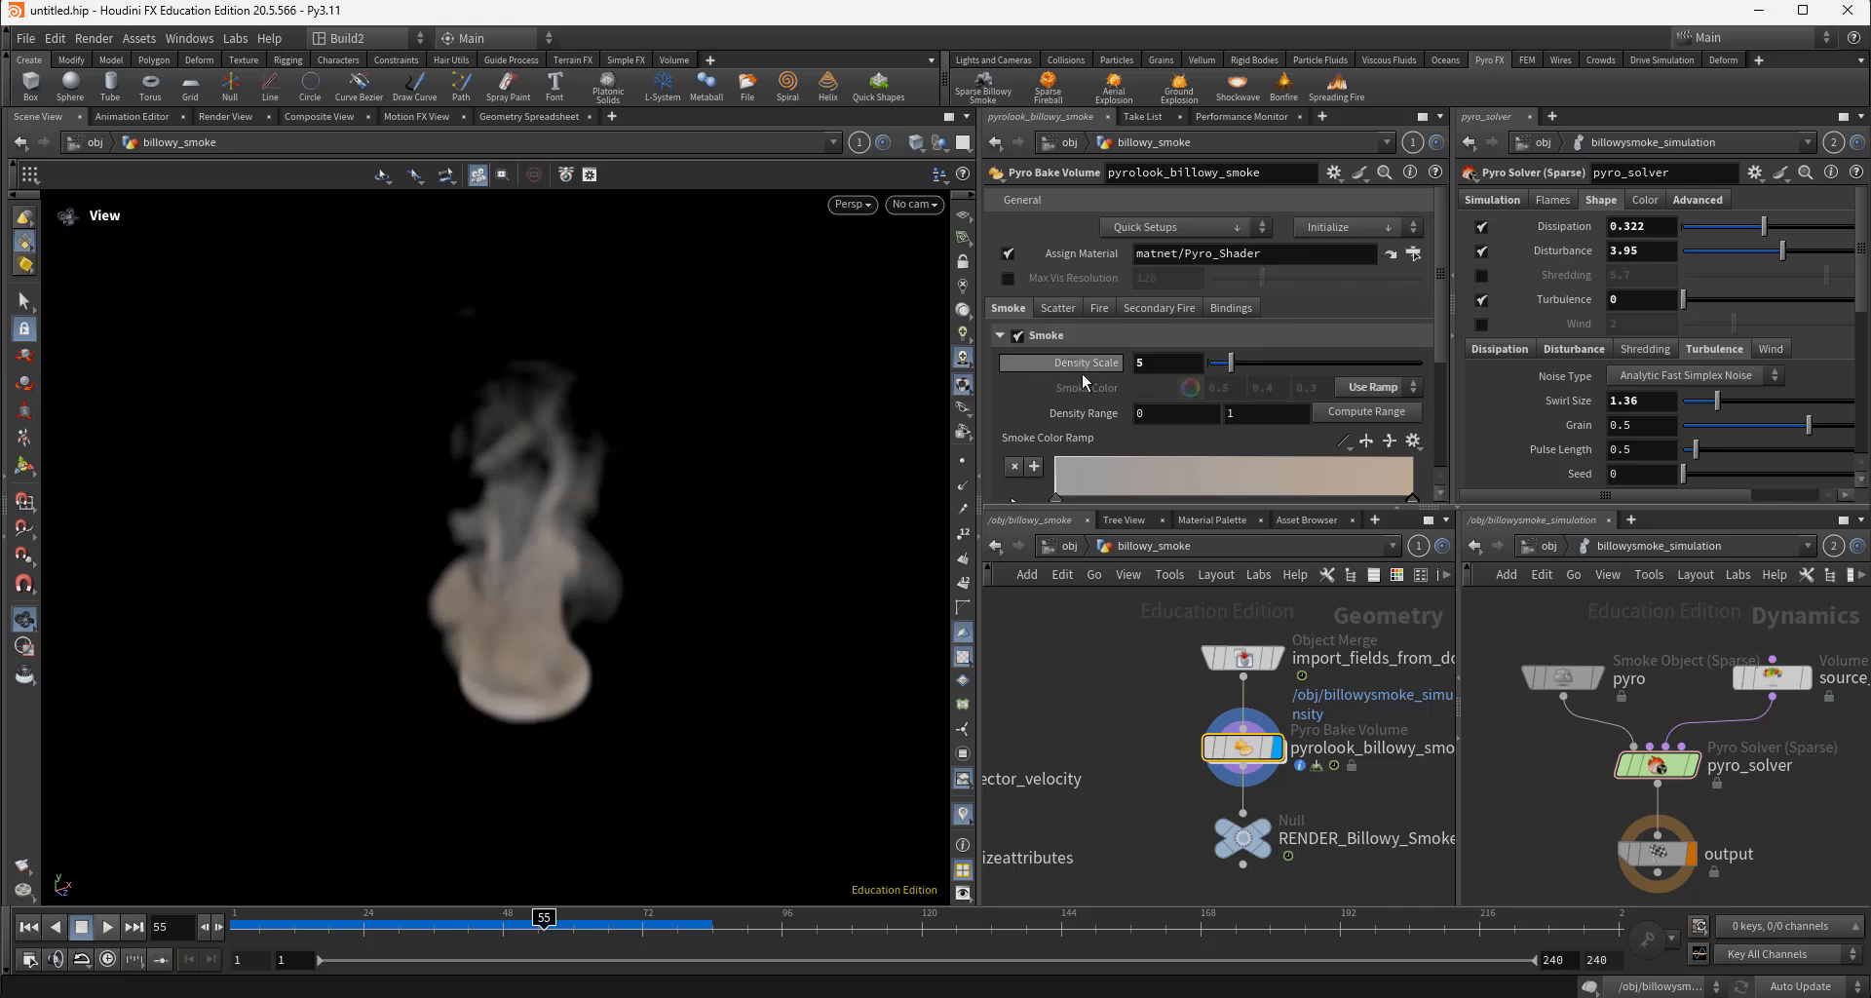
Open the import_fields_from_dops parameters and widen the parameter pane to read the full object paths being merged
mouse_move(1238, 665)
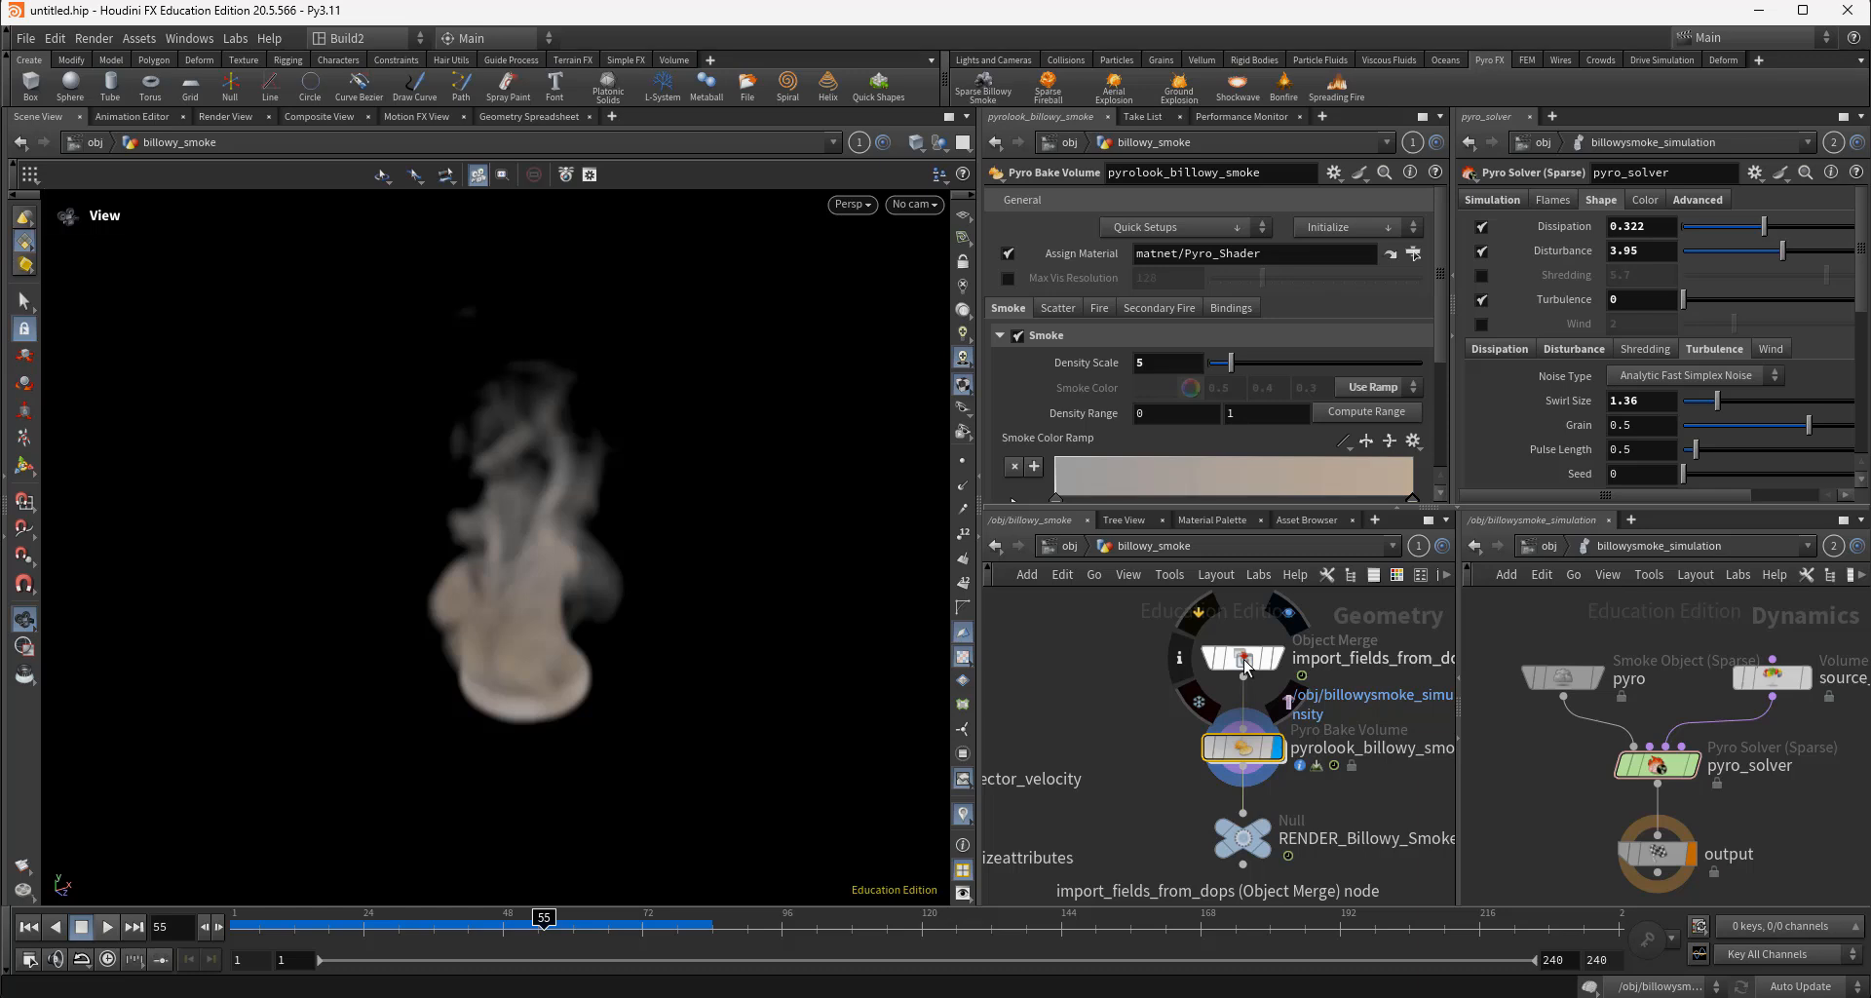
click(1244, 662)
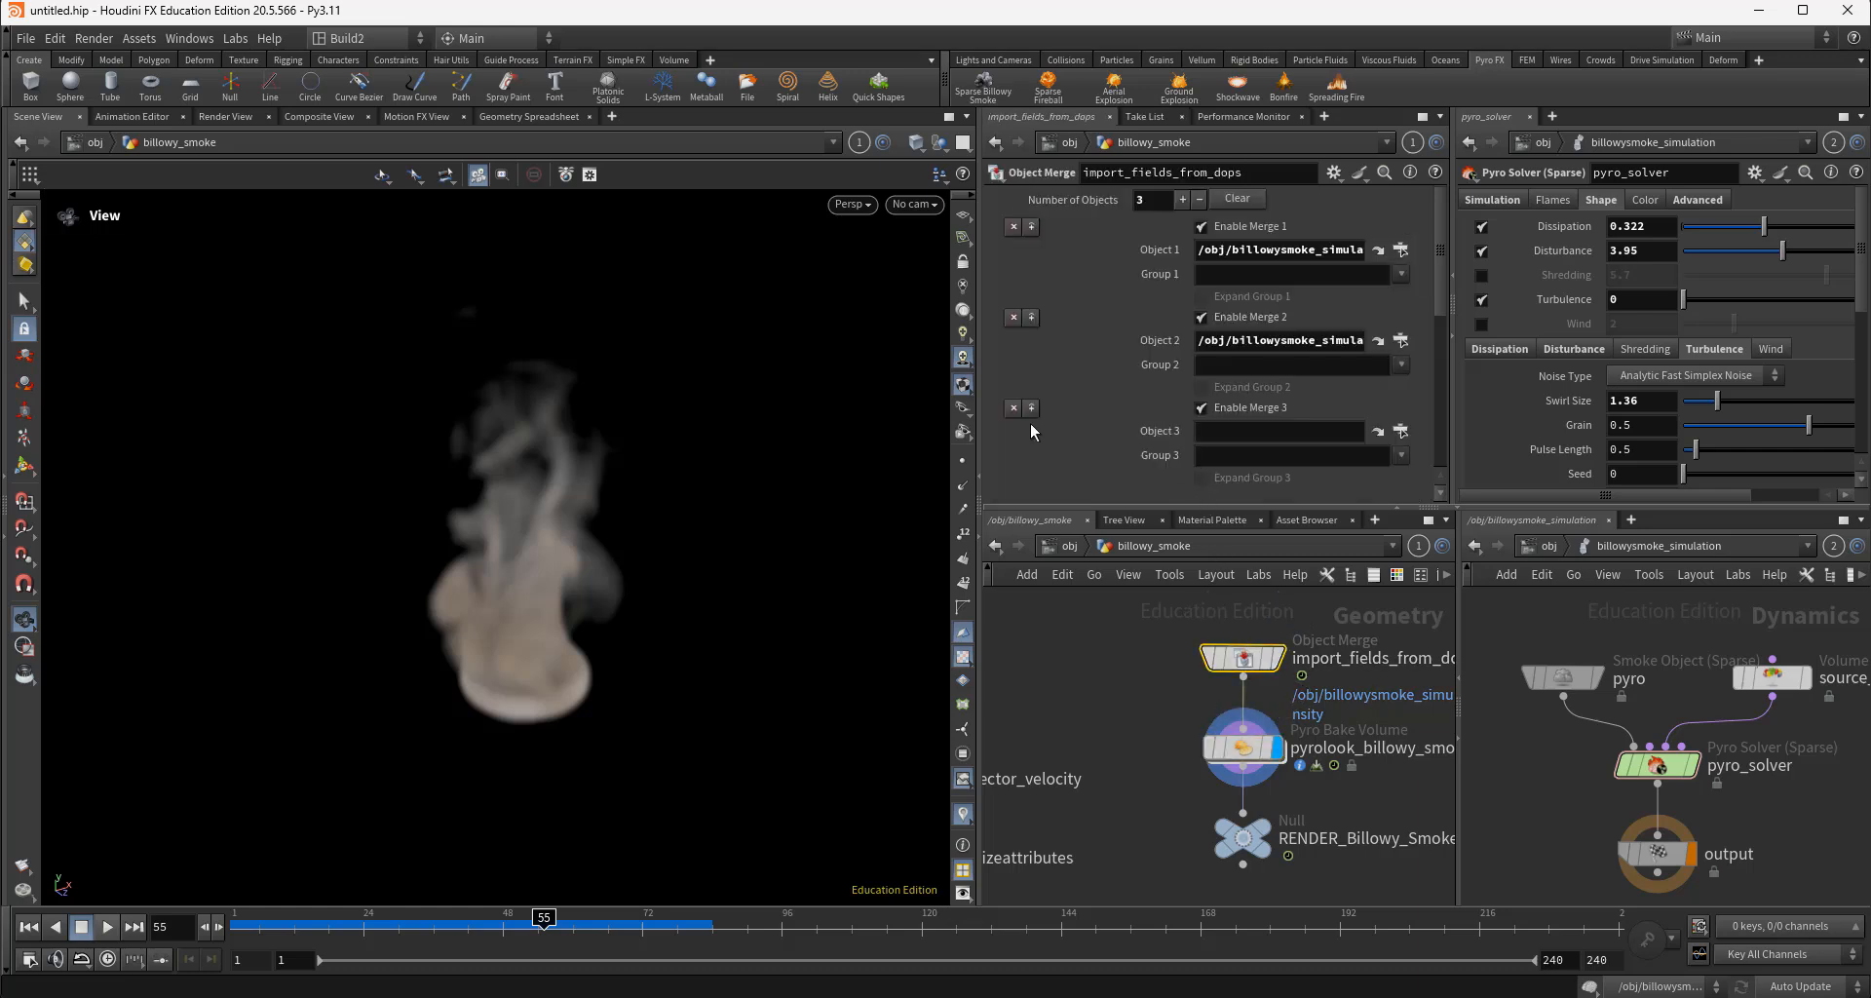
drag(971, 425, 916, 425)
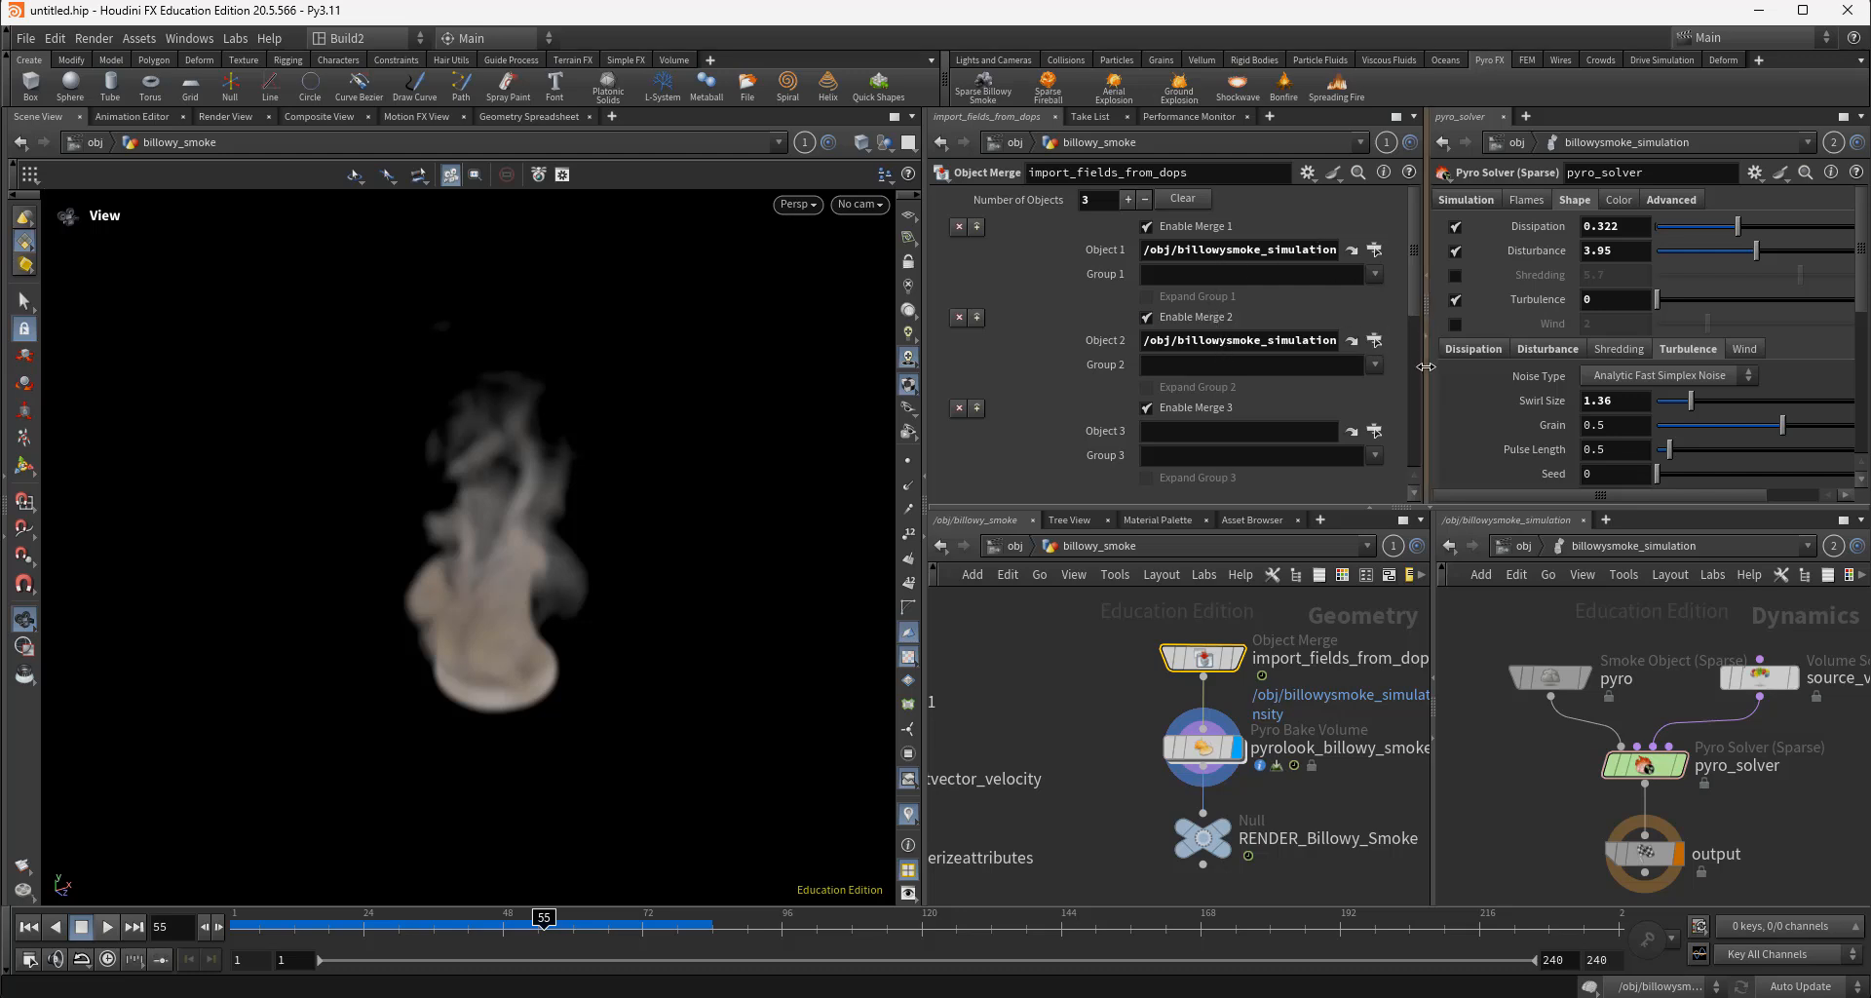
drag(1430, 333, 1545, 370)
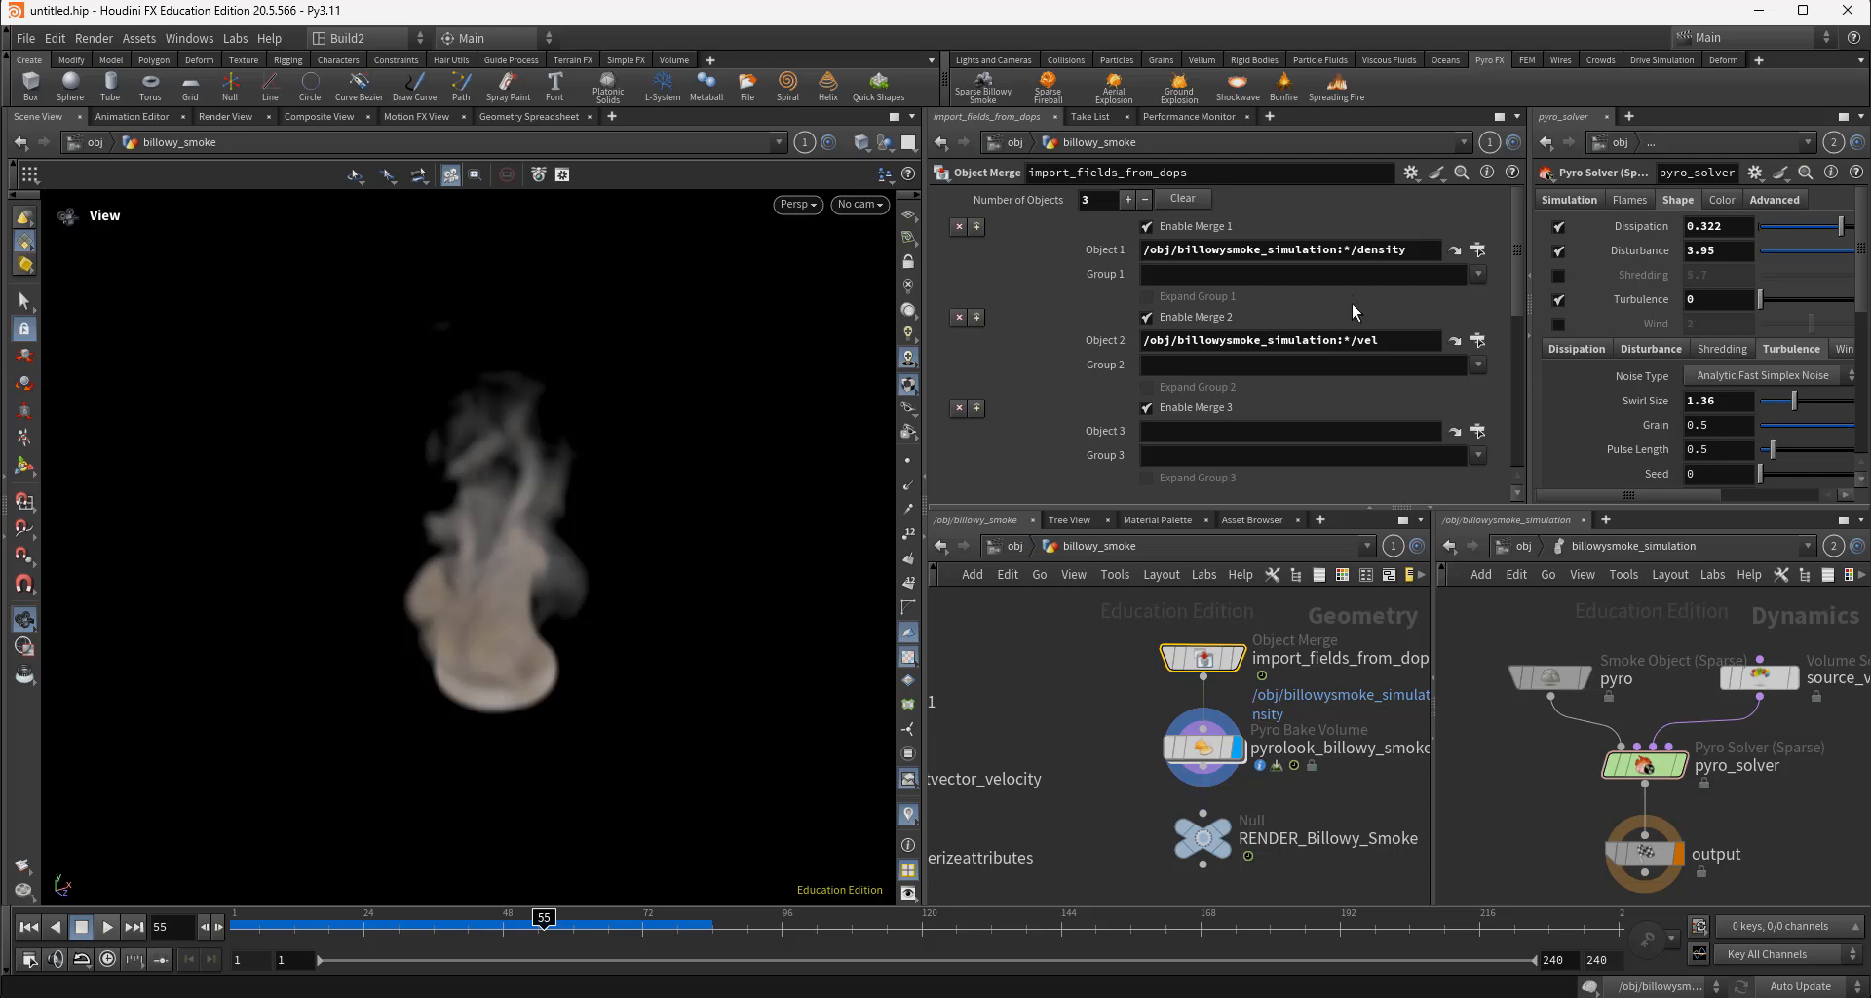
scroll(1305, 417, down, 1)
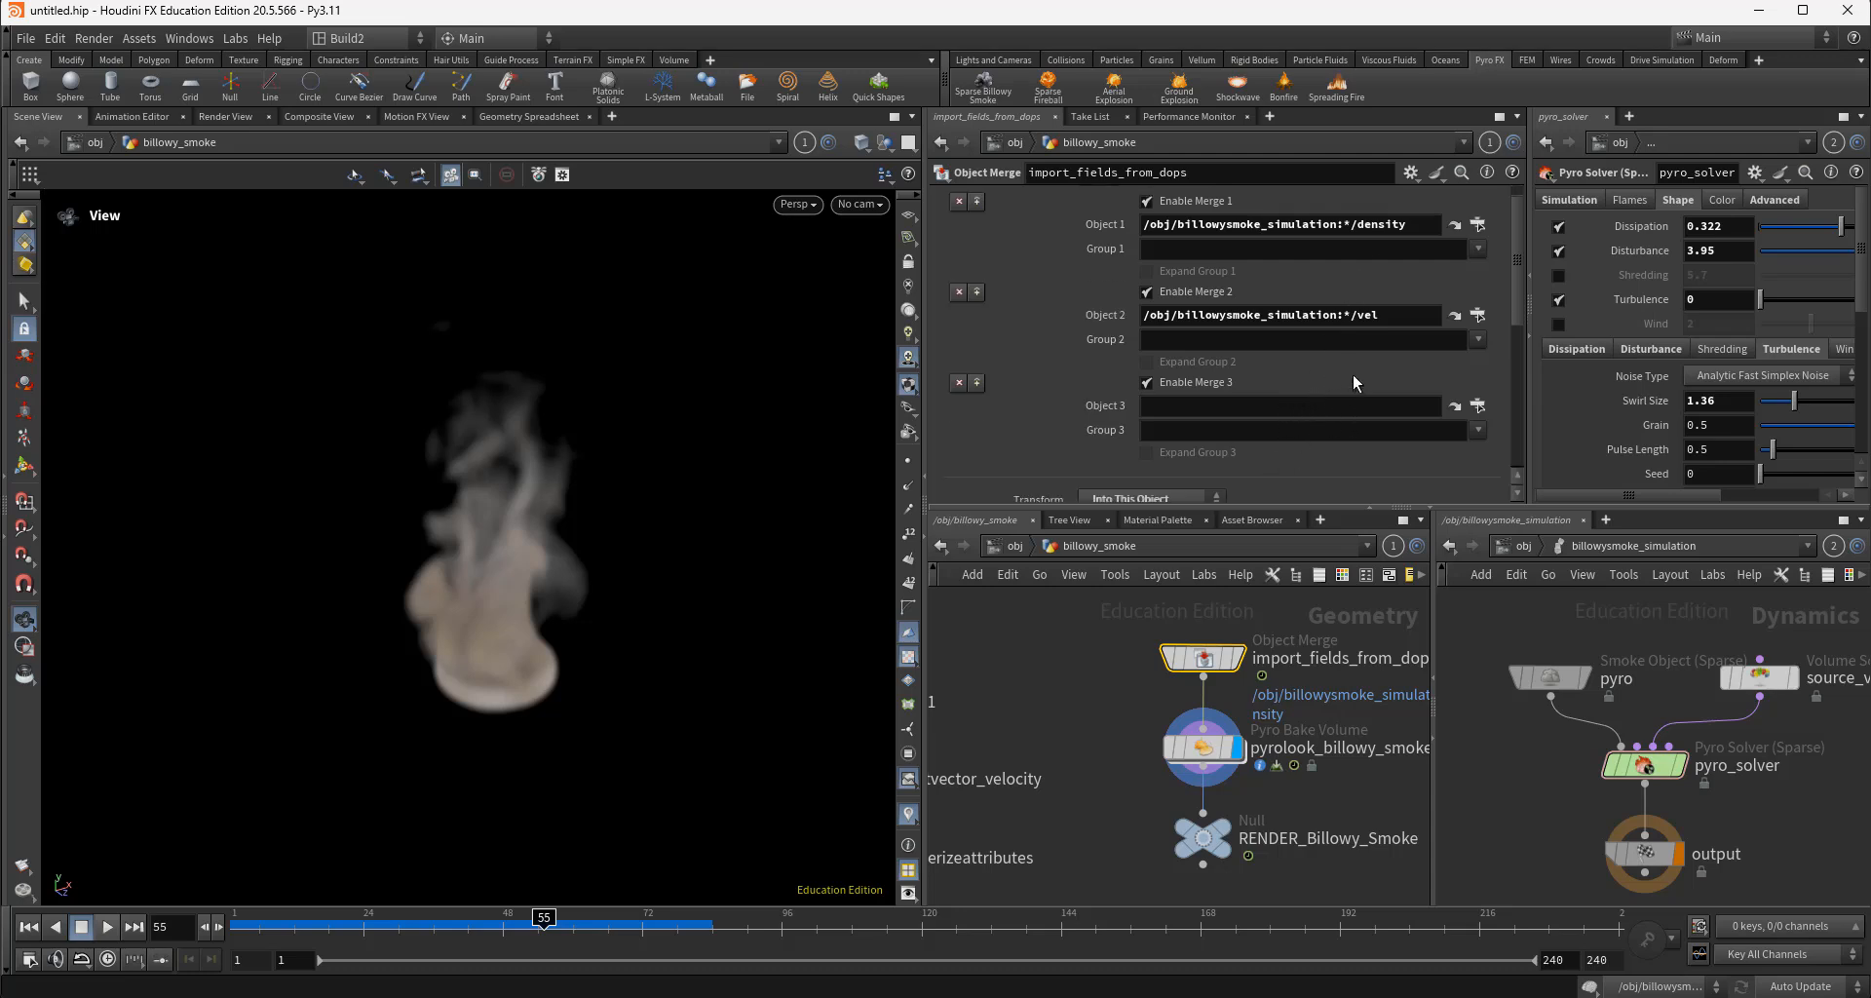
Set the Density Scale of the pyrolook_billowy_smoke bake volume to 11.1
click(1206, 751)
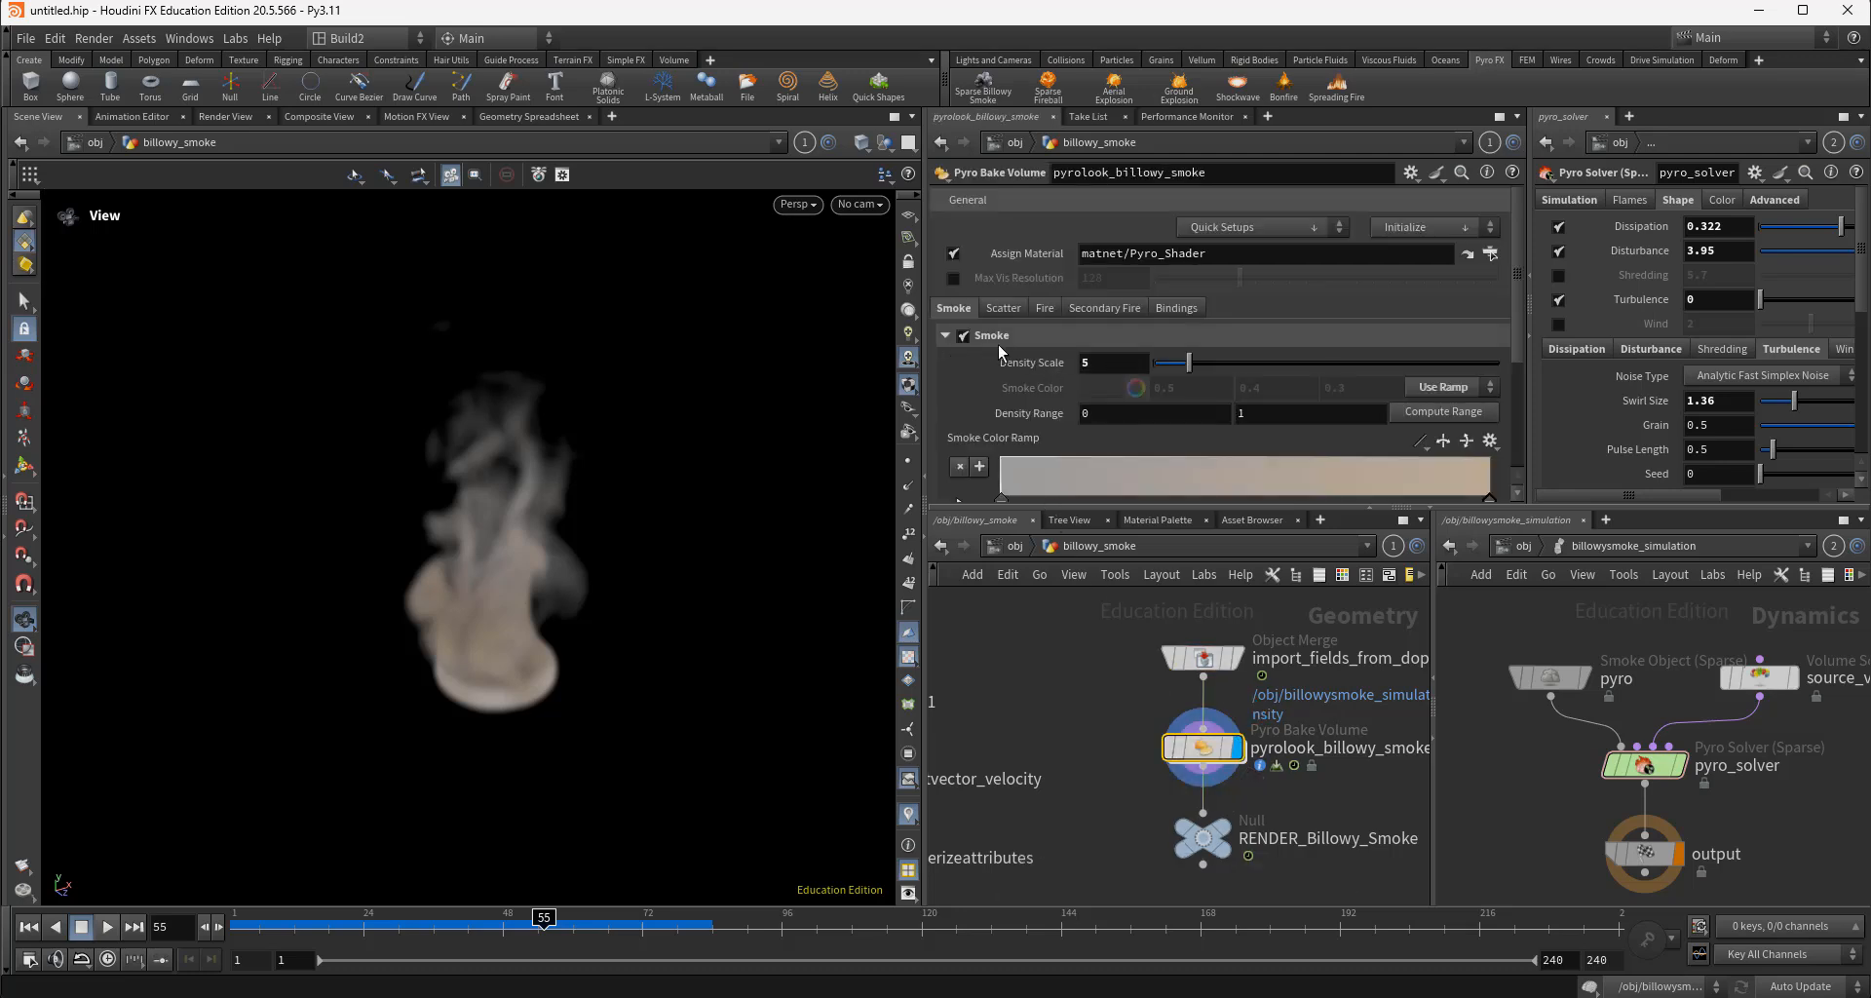
scroll(1068, 395, down, 1)
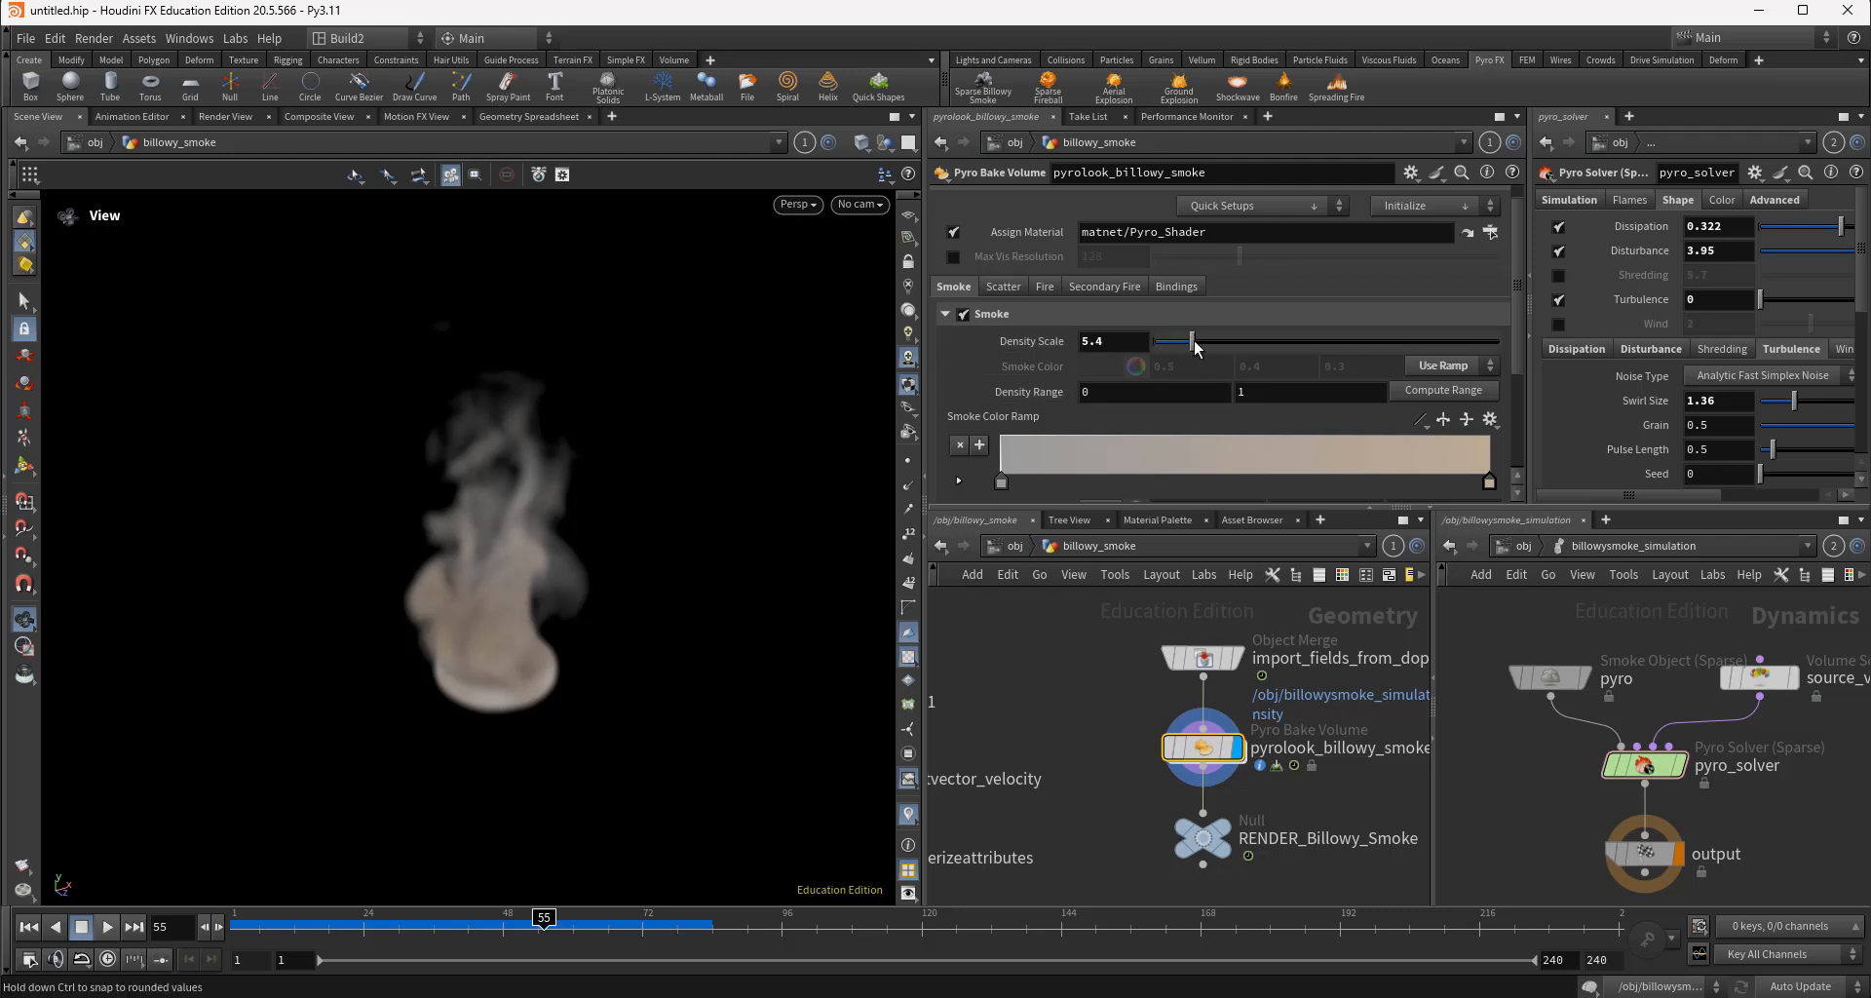
drag(1197, 348, 1230, 407)
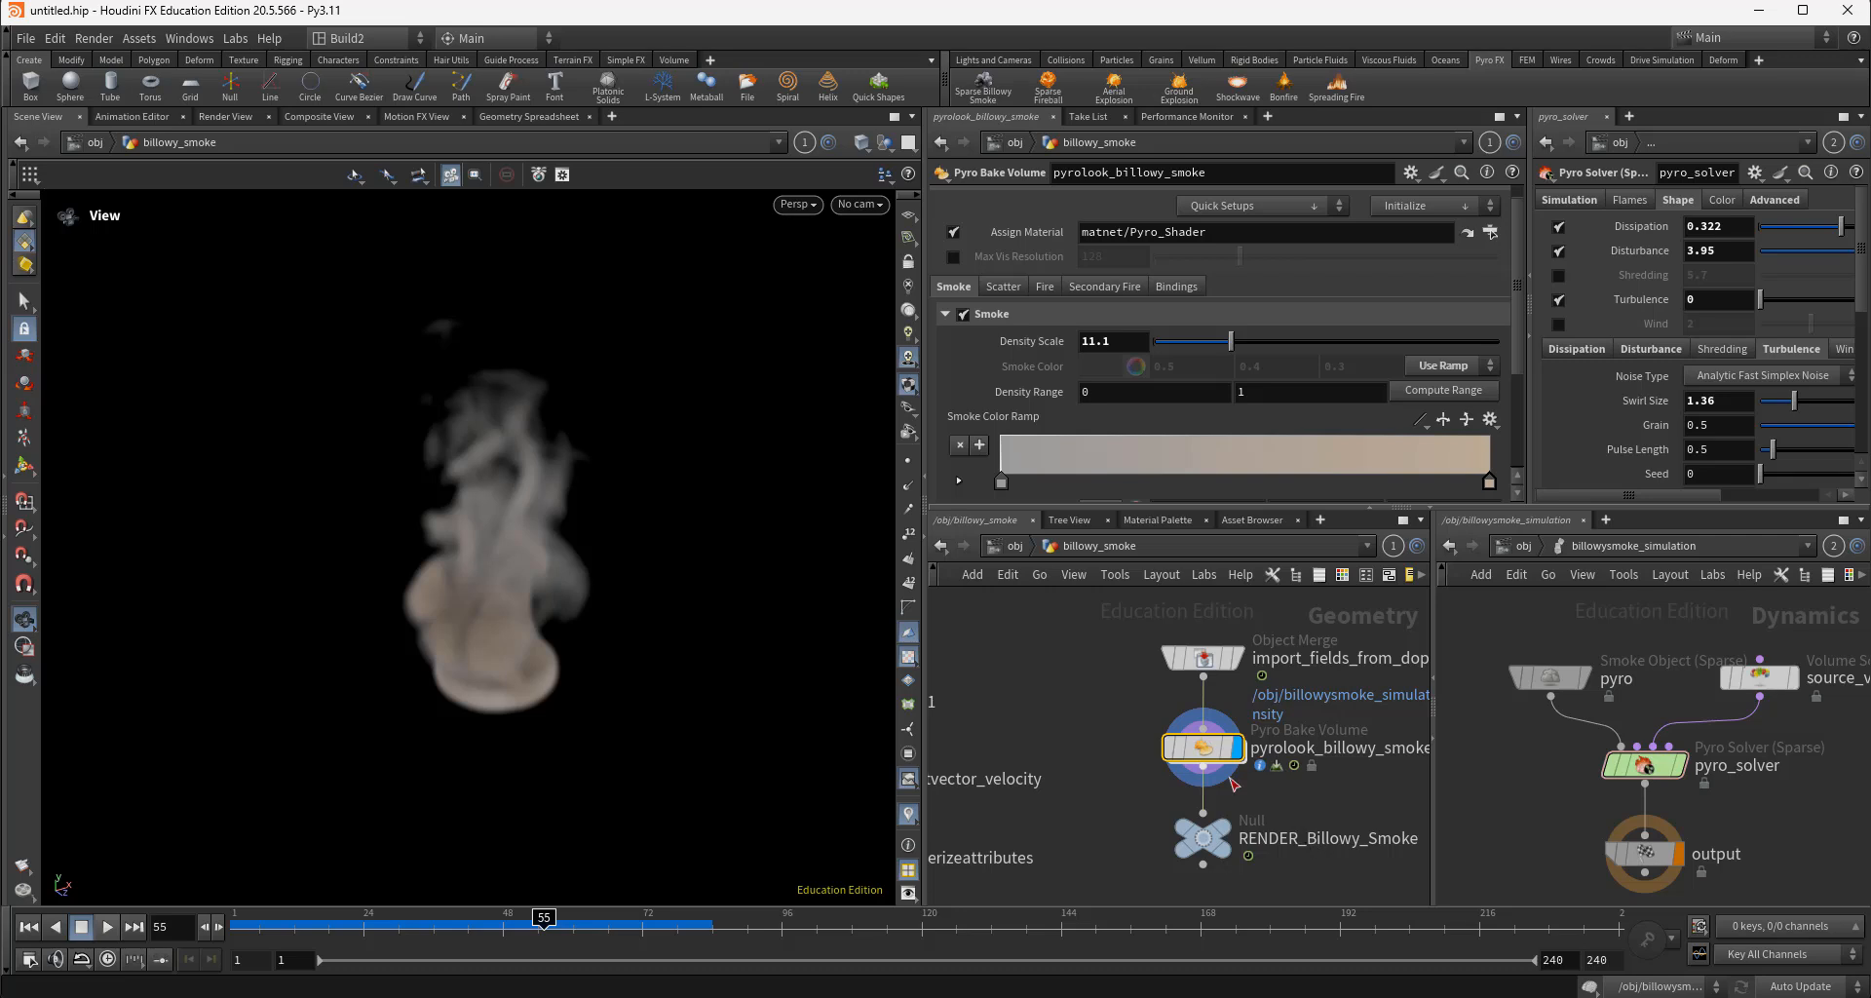
Replay the smoke from the start to frame 87 and compare its baked look up close with the raw imported fields
click(28, 927)
click(109, 927)
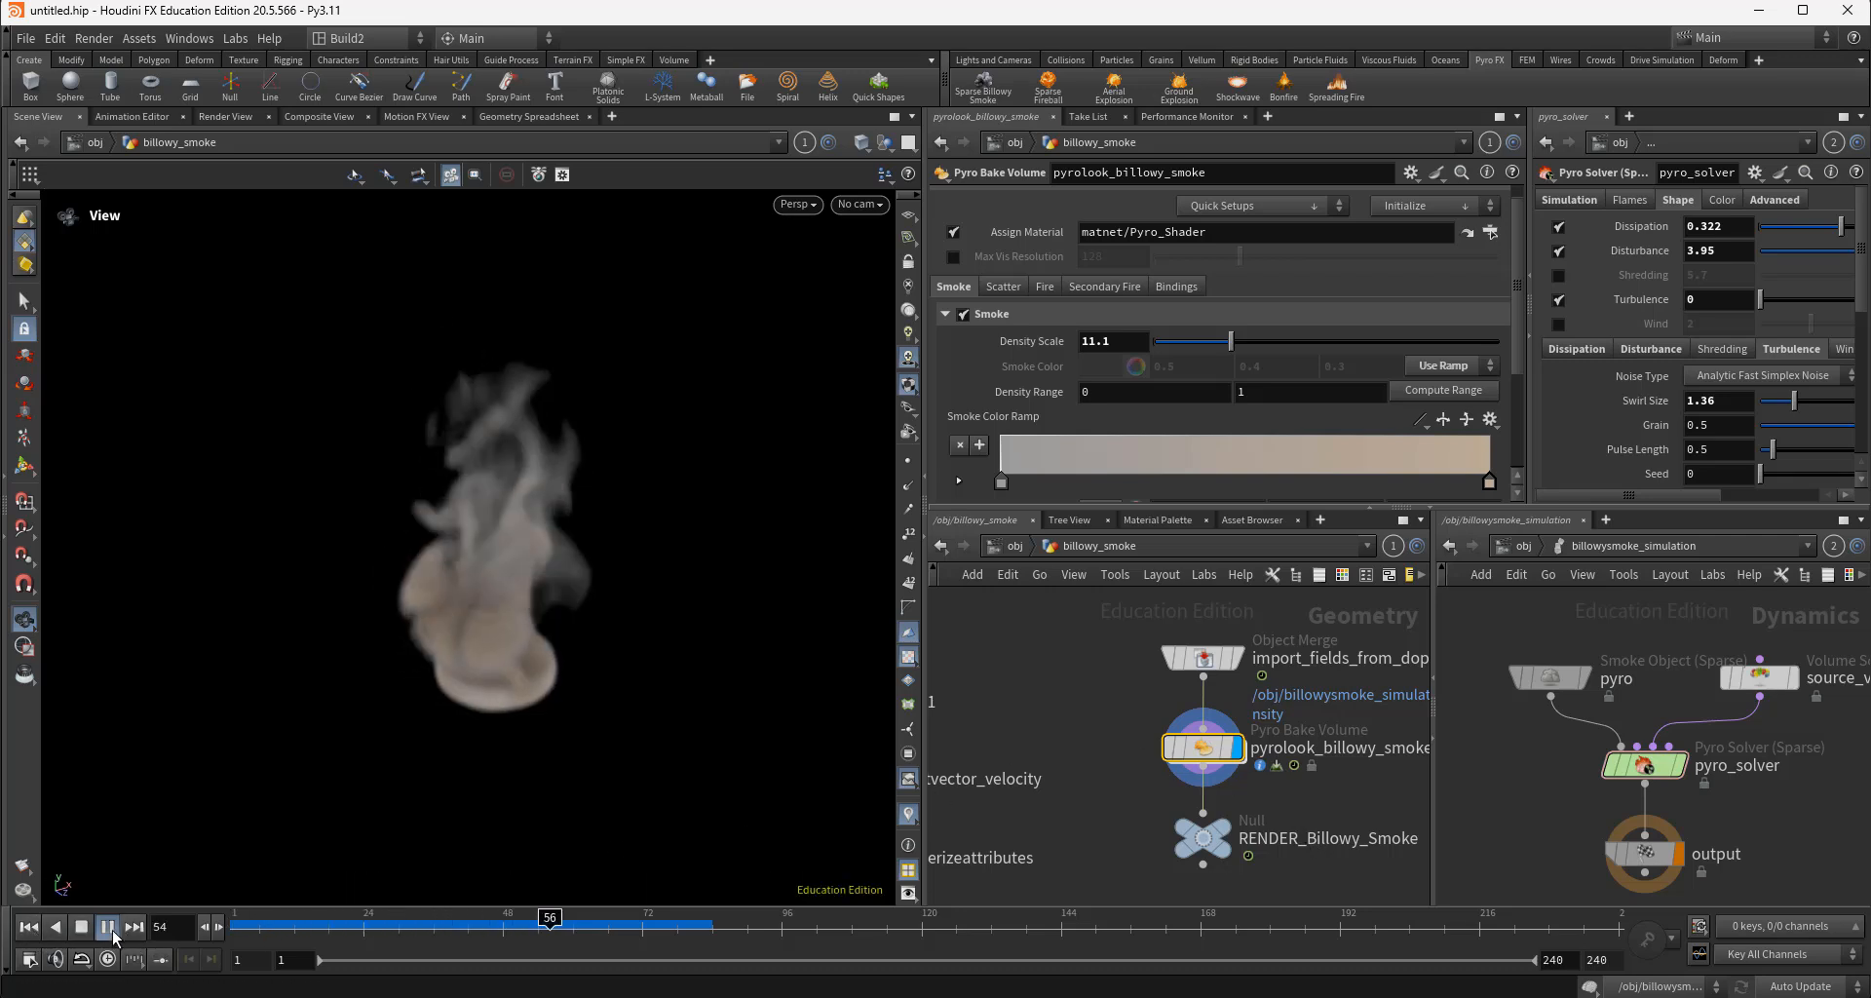
right_drag(507, 746, 865, 733)
drag(858, 712, 781, 660)
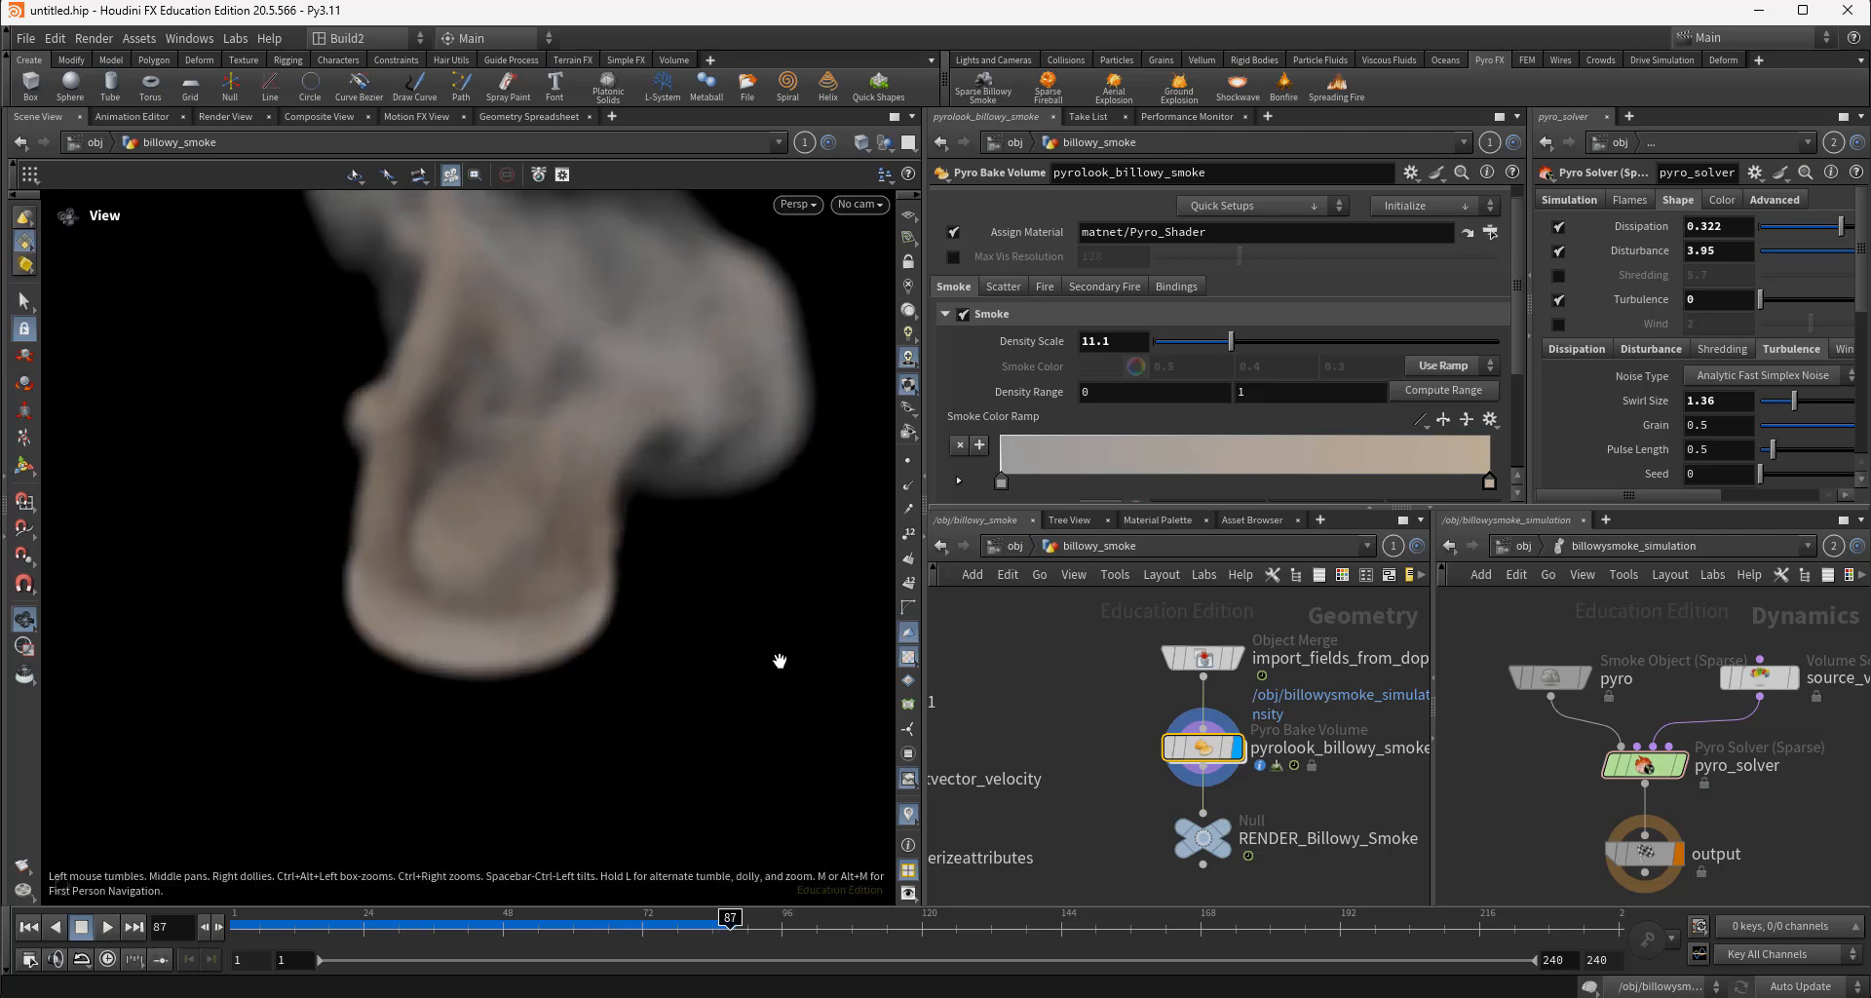
middle_drag(780, 659, 676, 835)
drag(673, 814, 600, 689)
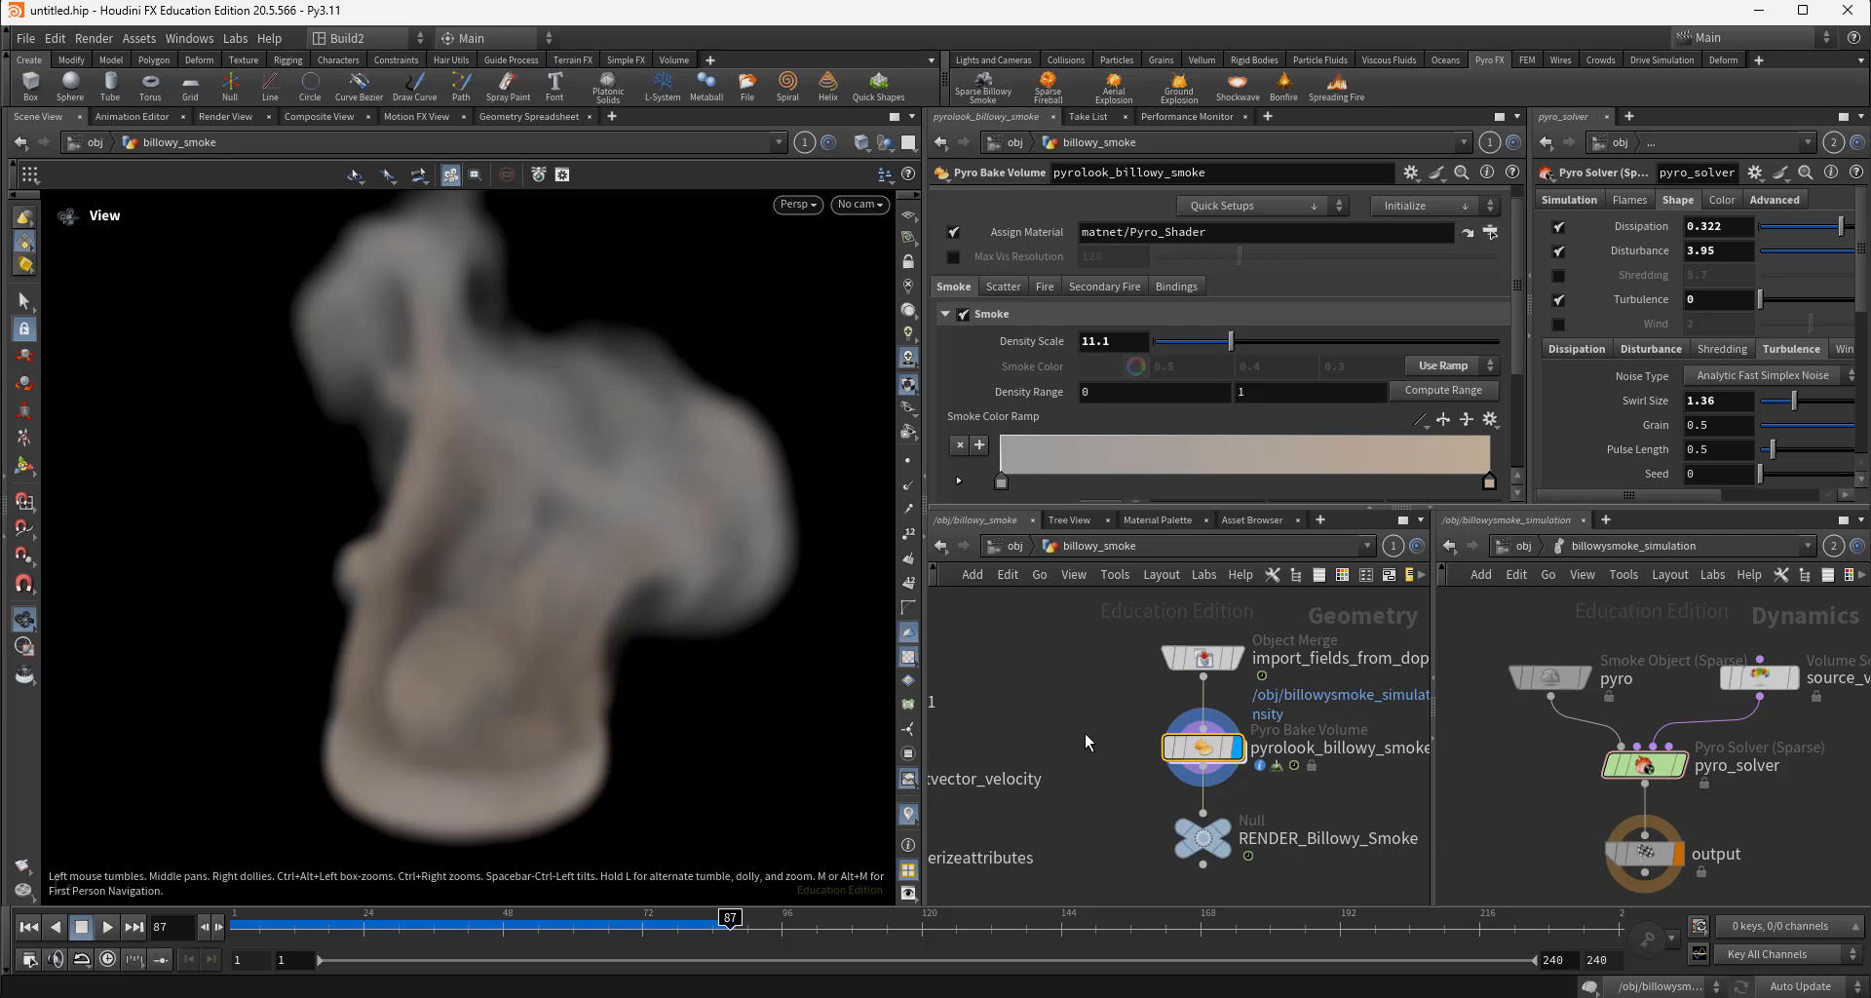
click(1237, 656)
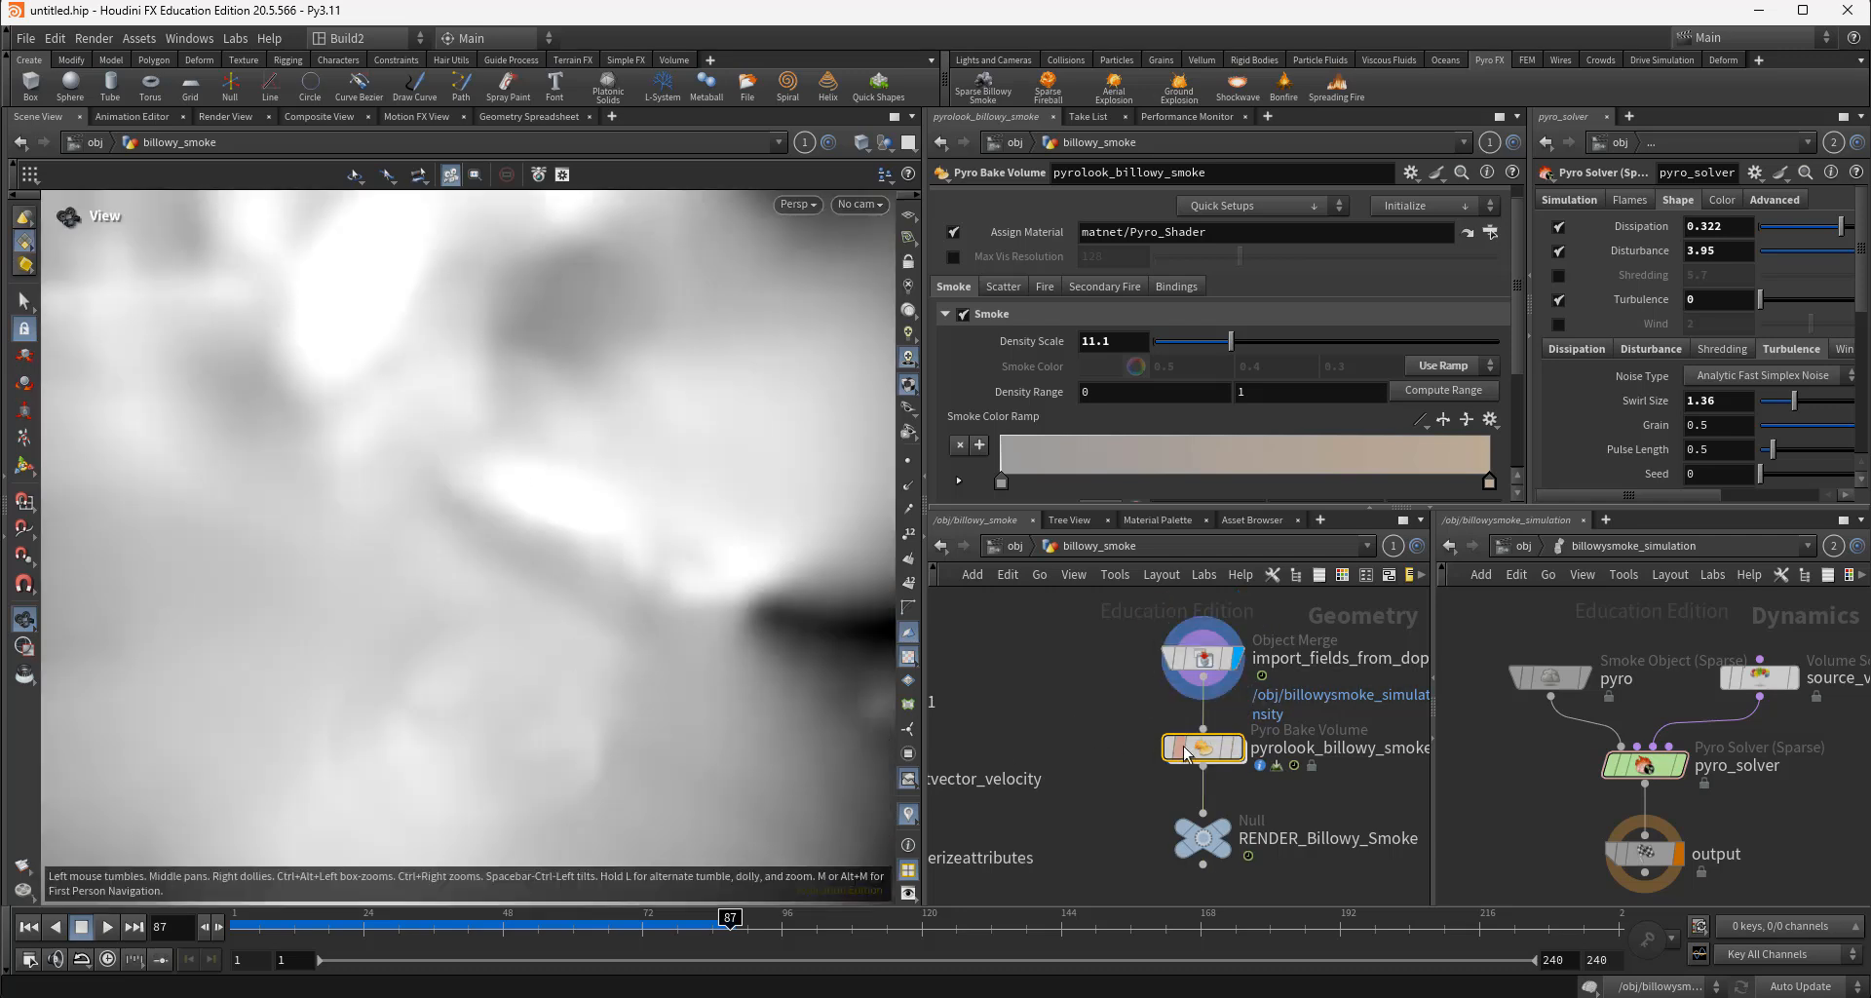
click(1237, 751)
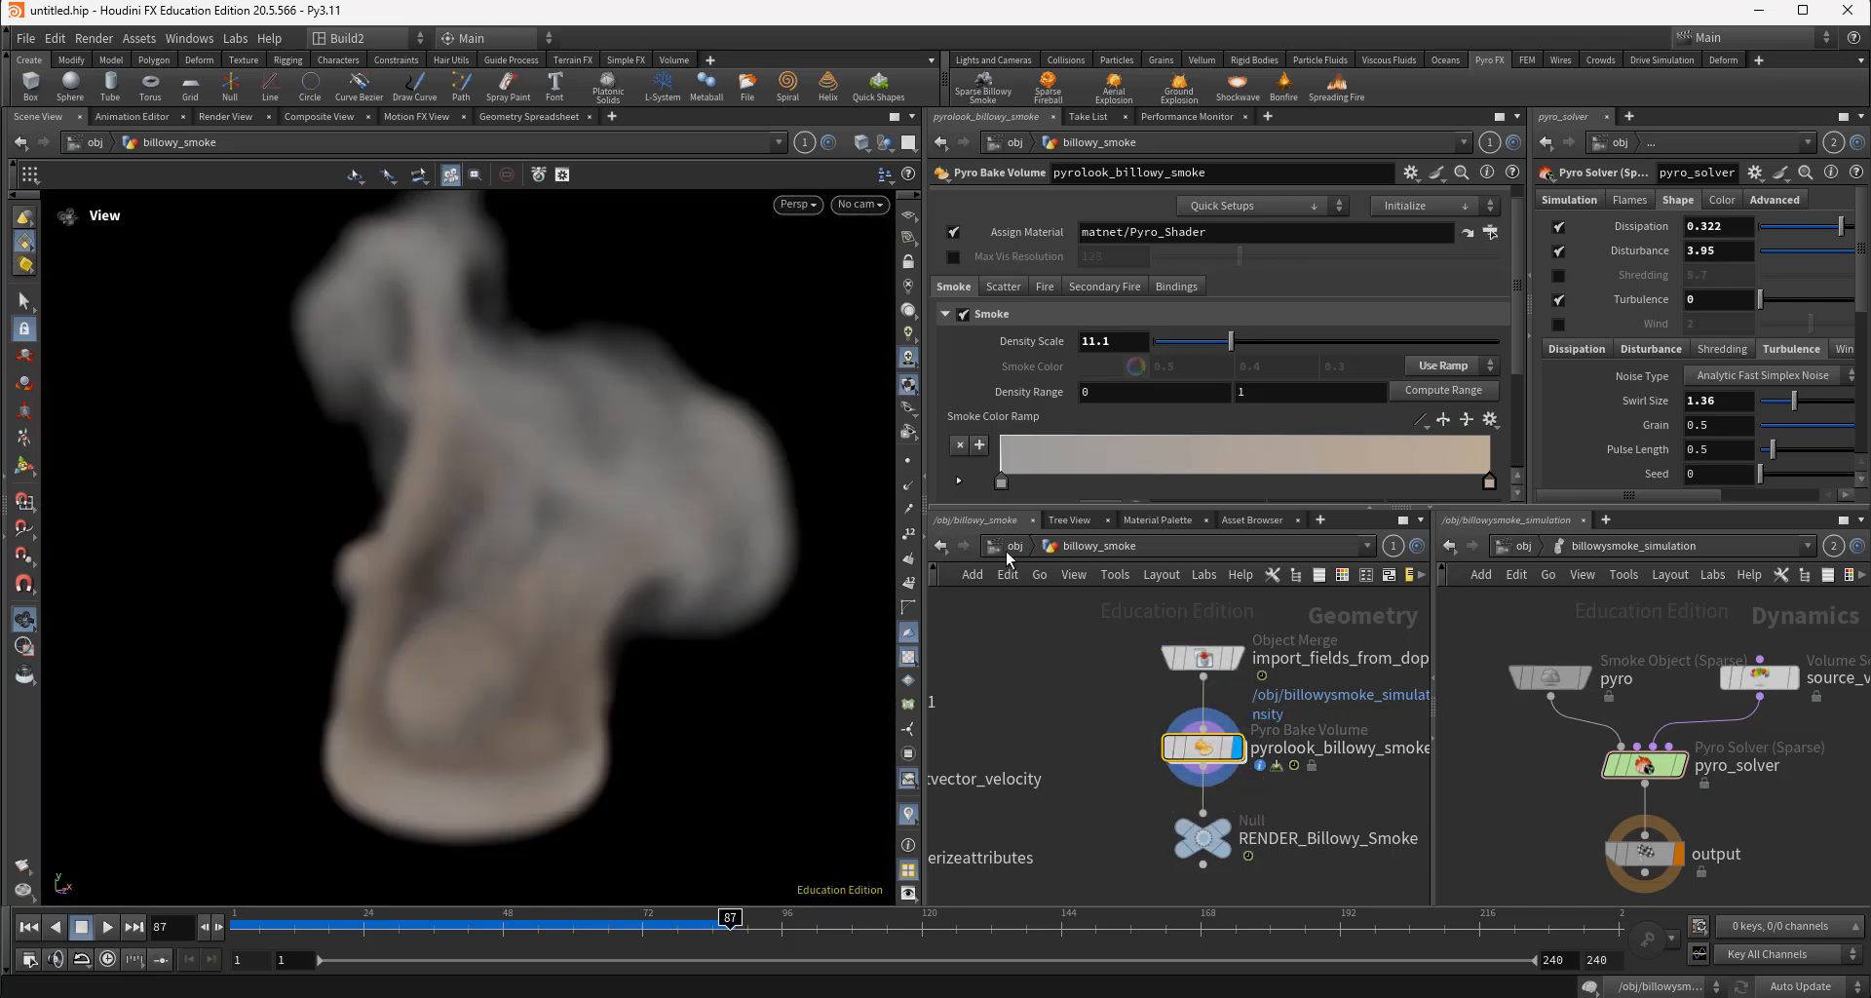
Enter the billowysmoke_simulation DOP network and move the output node further below pyro_solver
click(1008, 548)
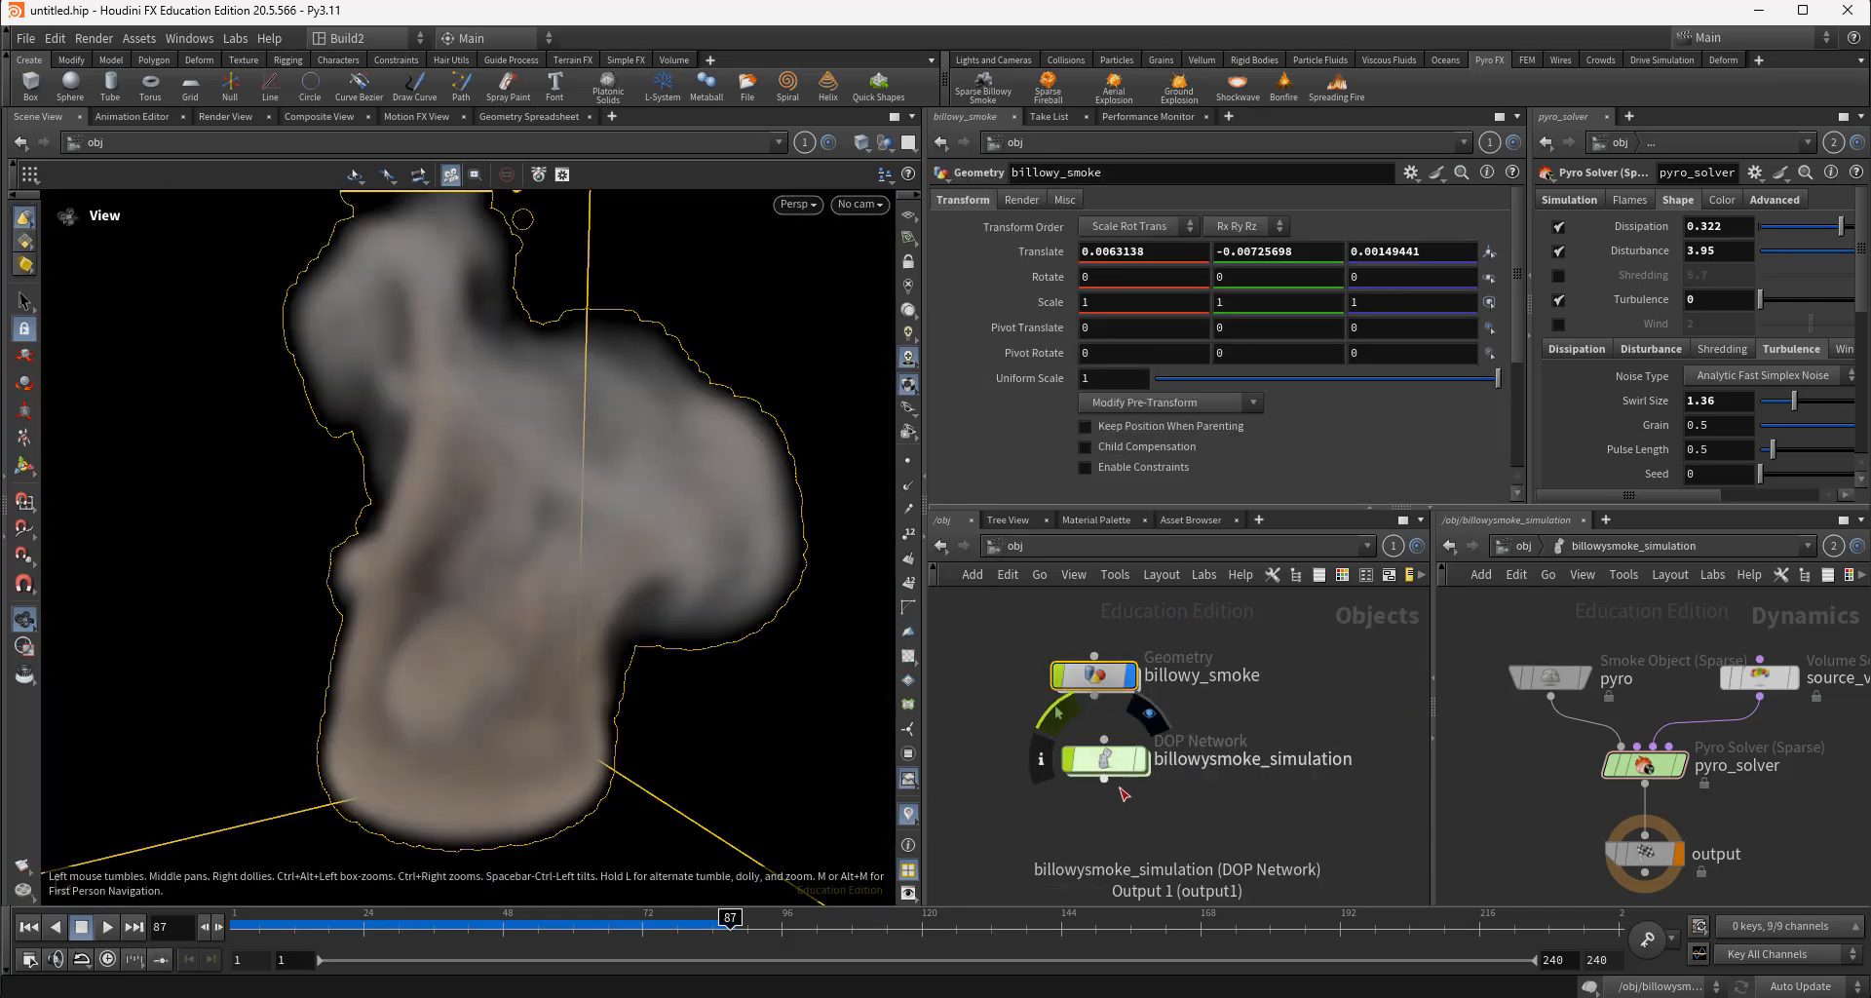
double_click(1103, 758)
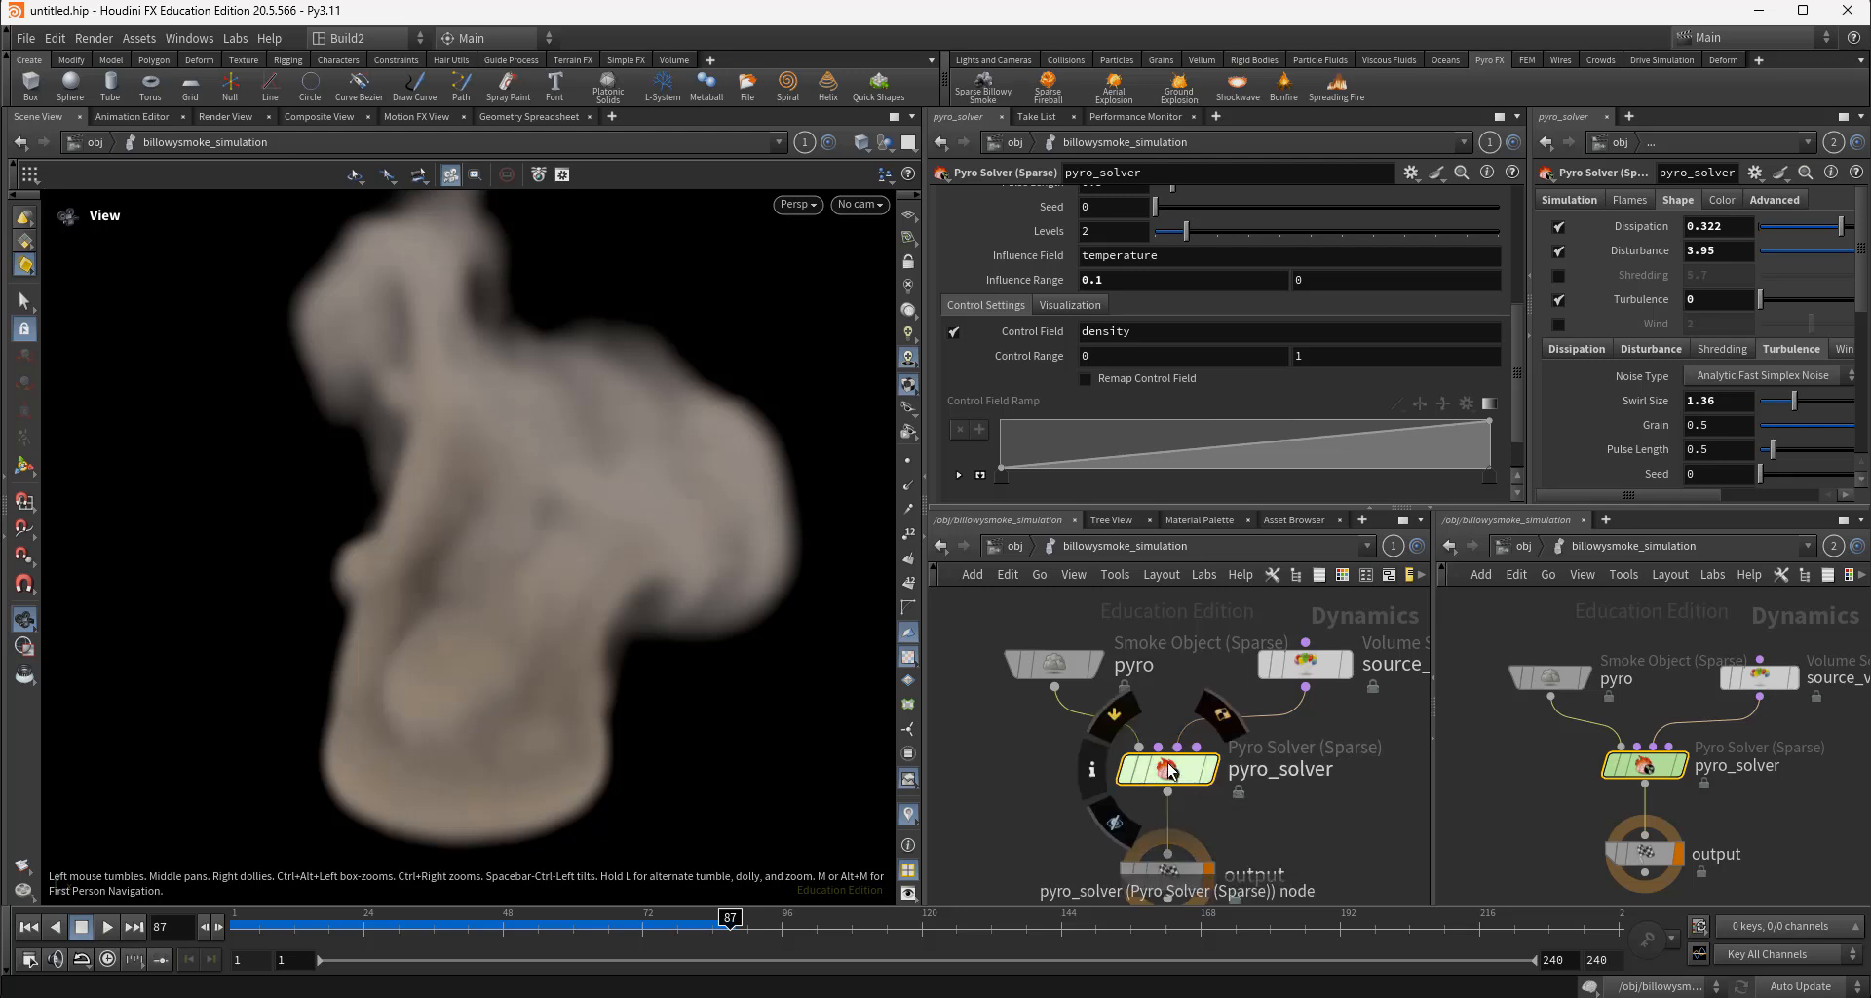
middle_drag(1268, 803, 1282, 680)
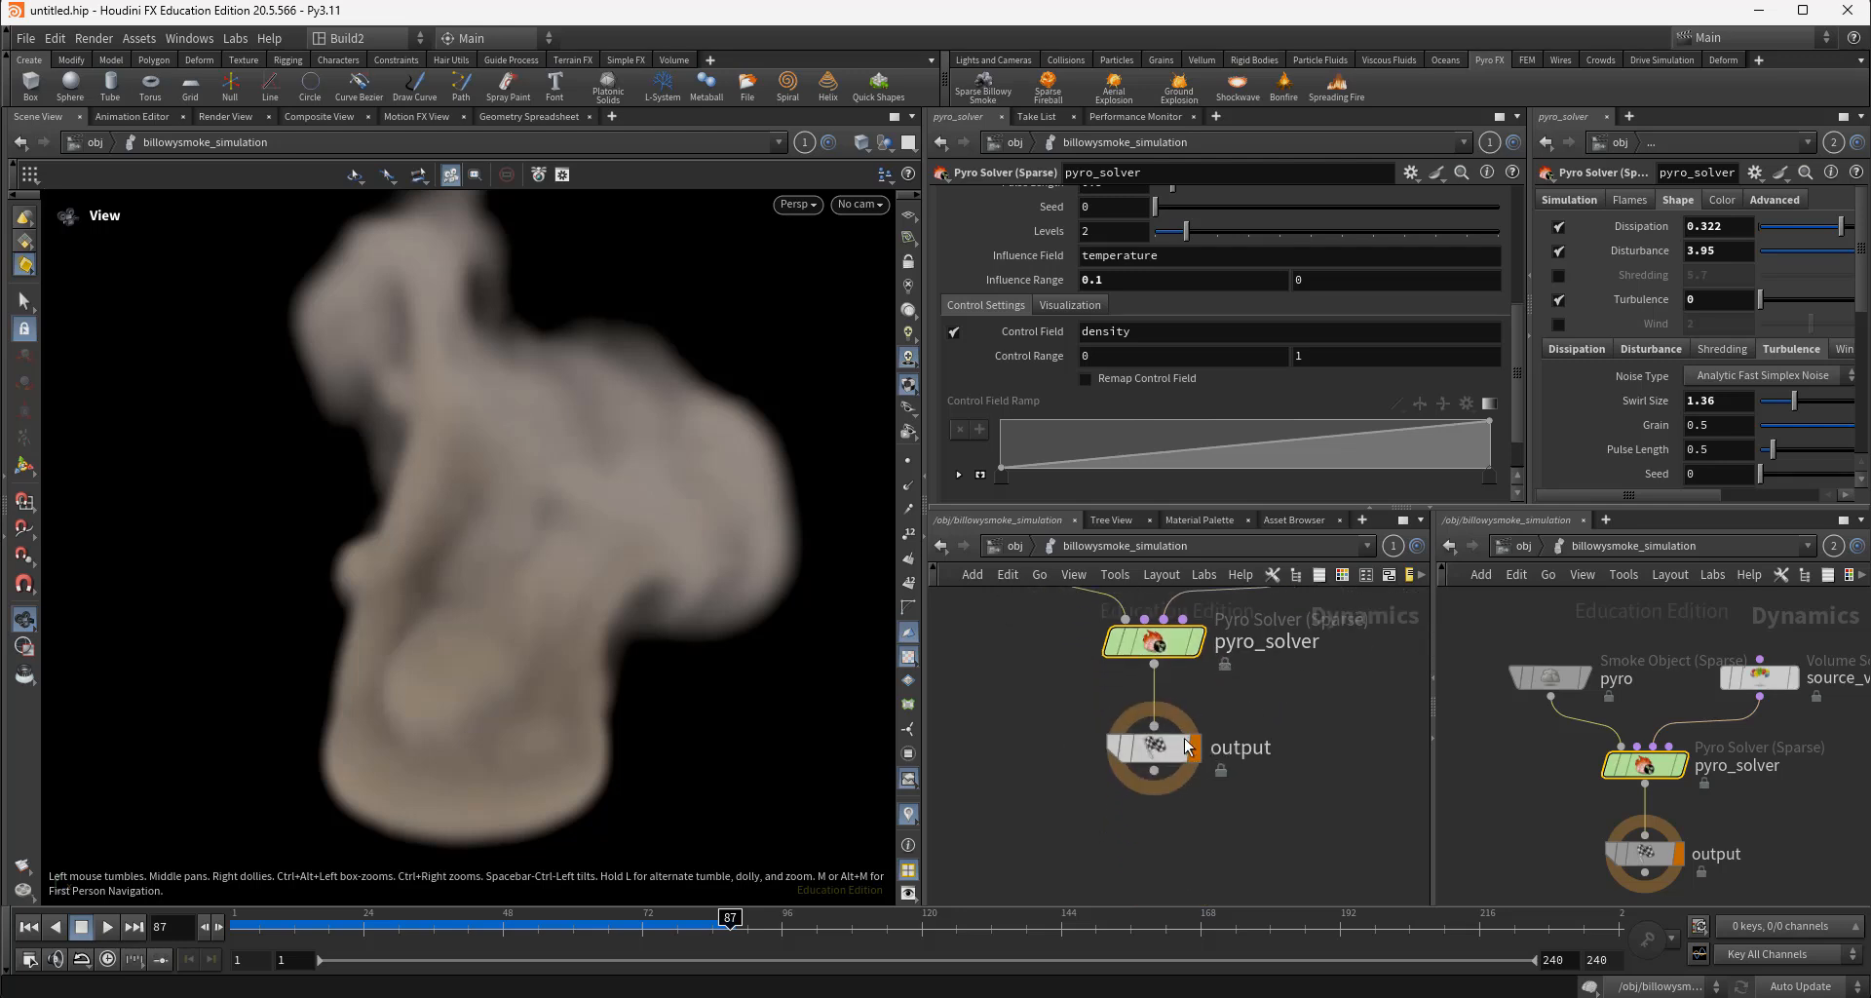
drag(1168, 753, 1169, 851)
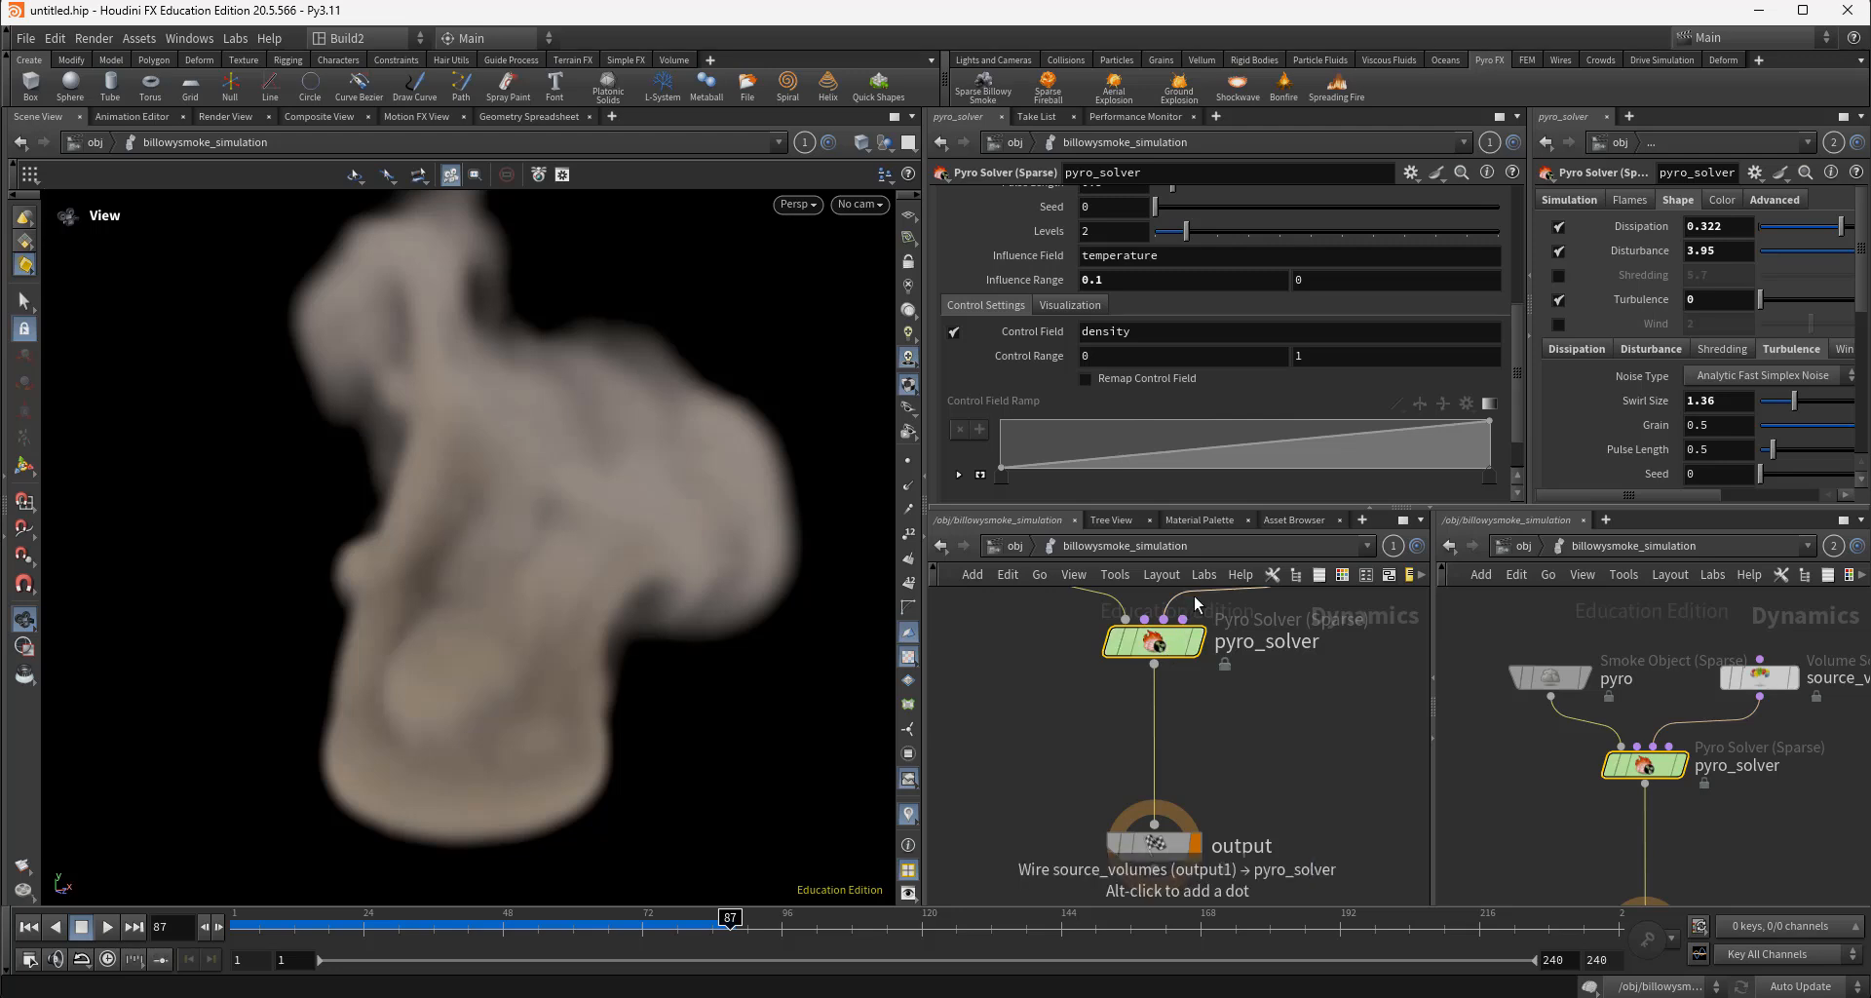
scroll(1195, 595, up, 3)
scroll(1192, 604, down, 3)
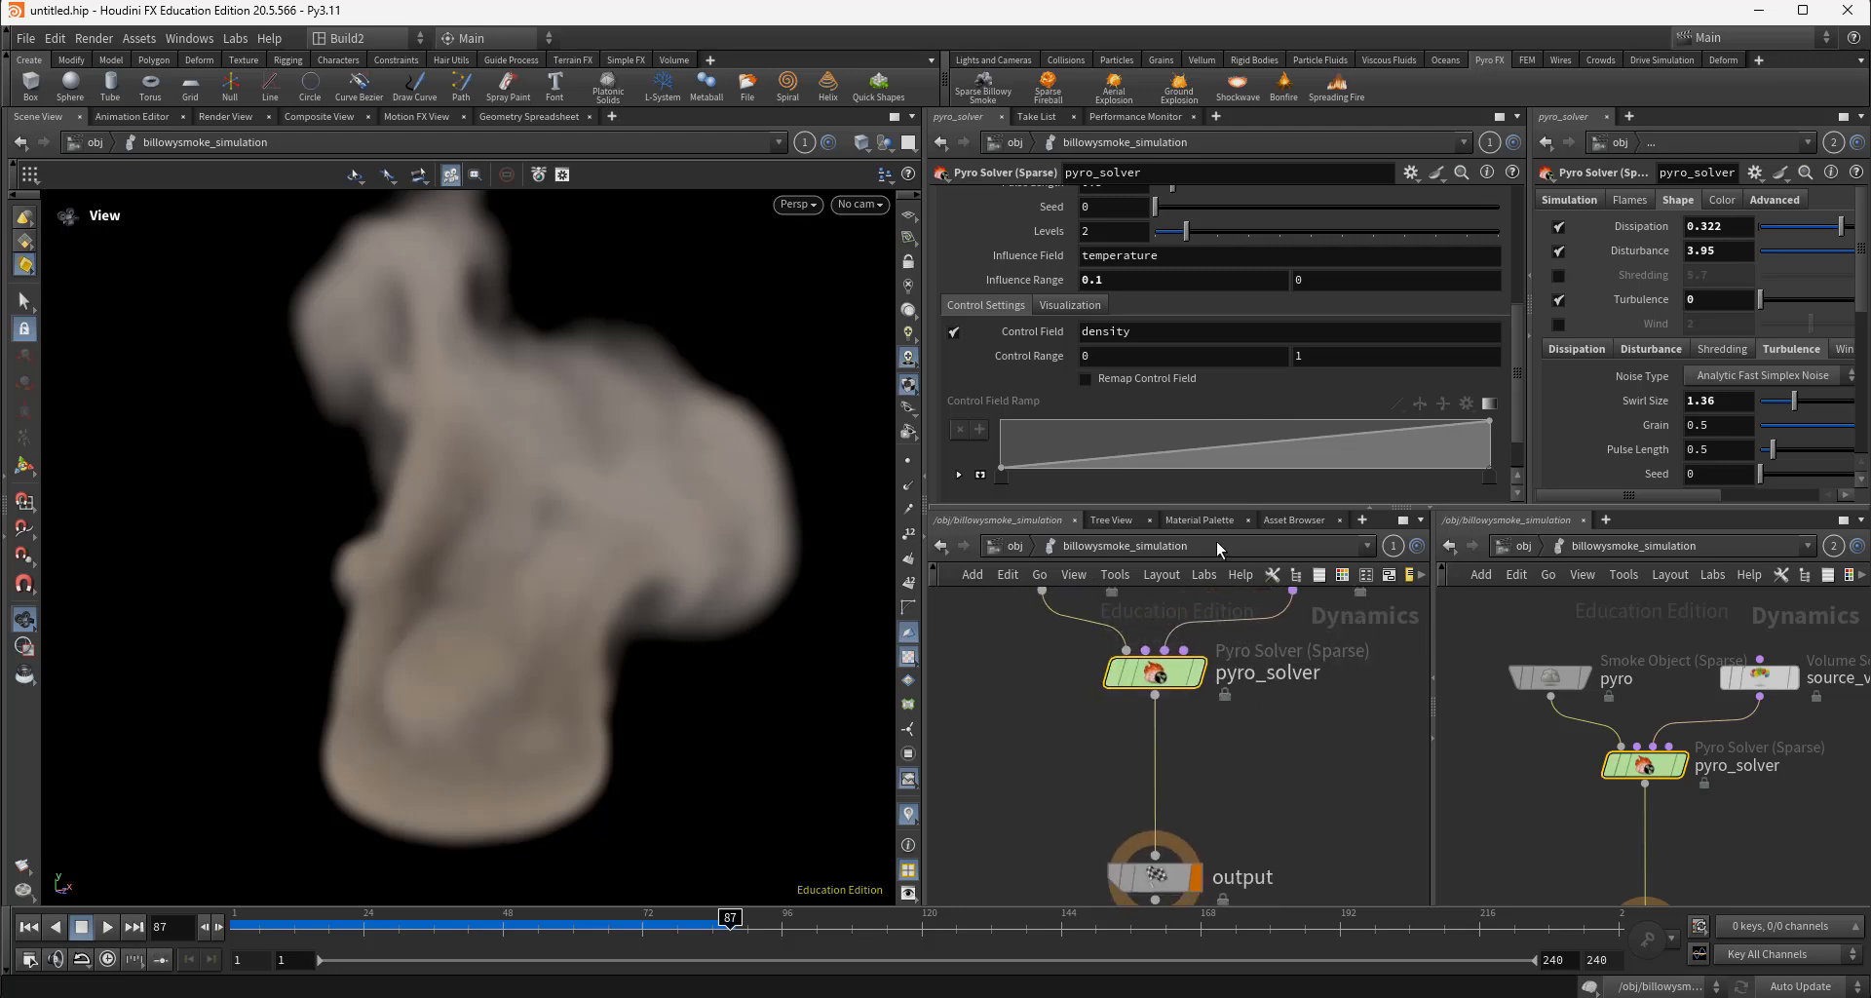
Review the pyro_solver's Shape and Simulation settings, including the temperature and buoyancy parameters
scroll(1139, 291, up, 5)
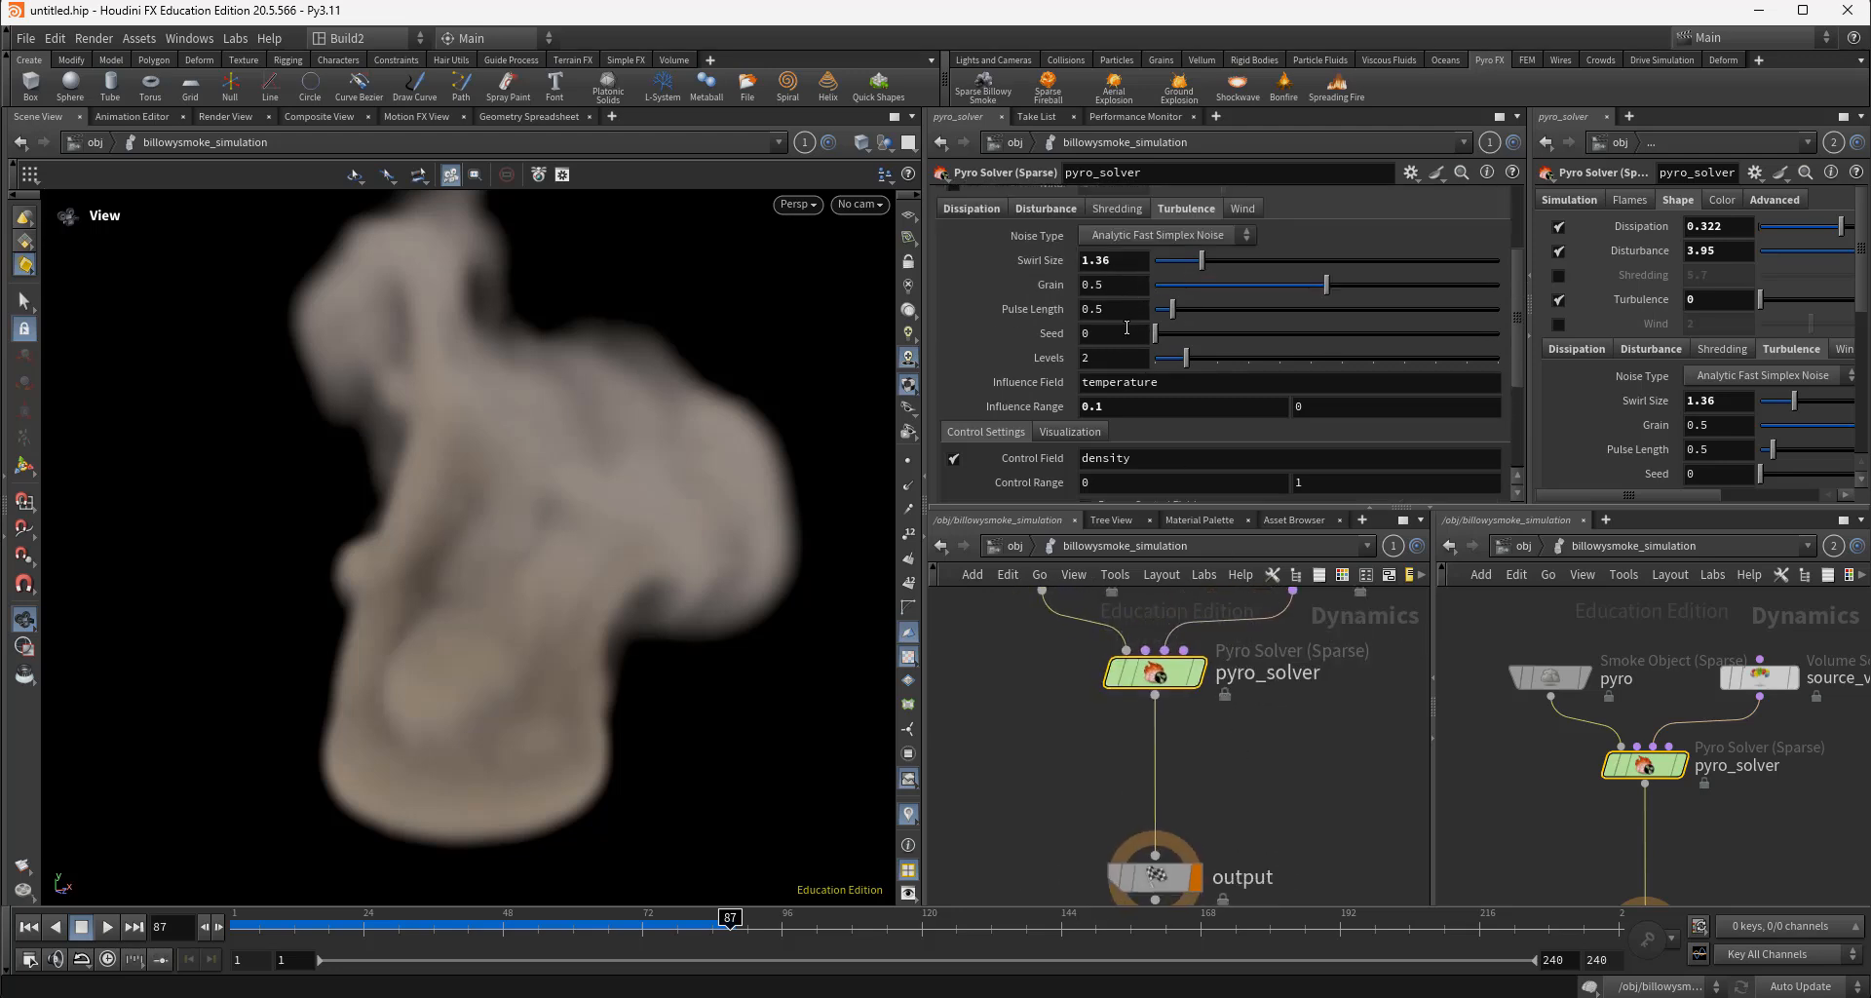
scroll(1127, 328, up, 1)
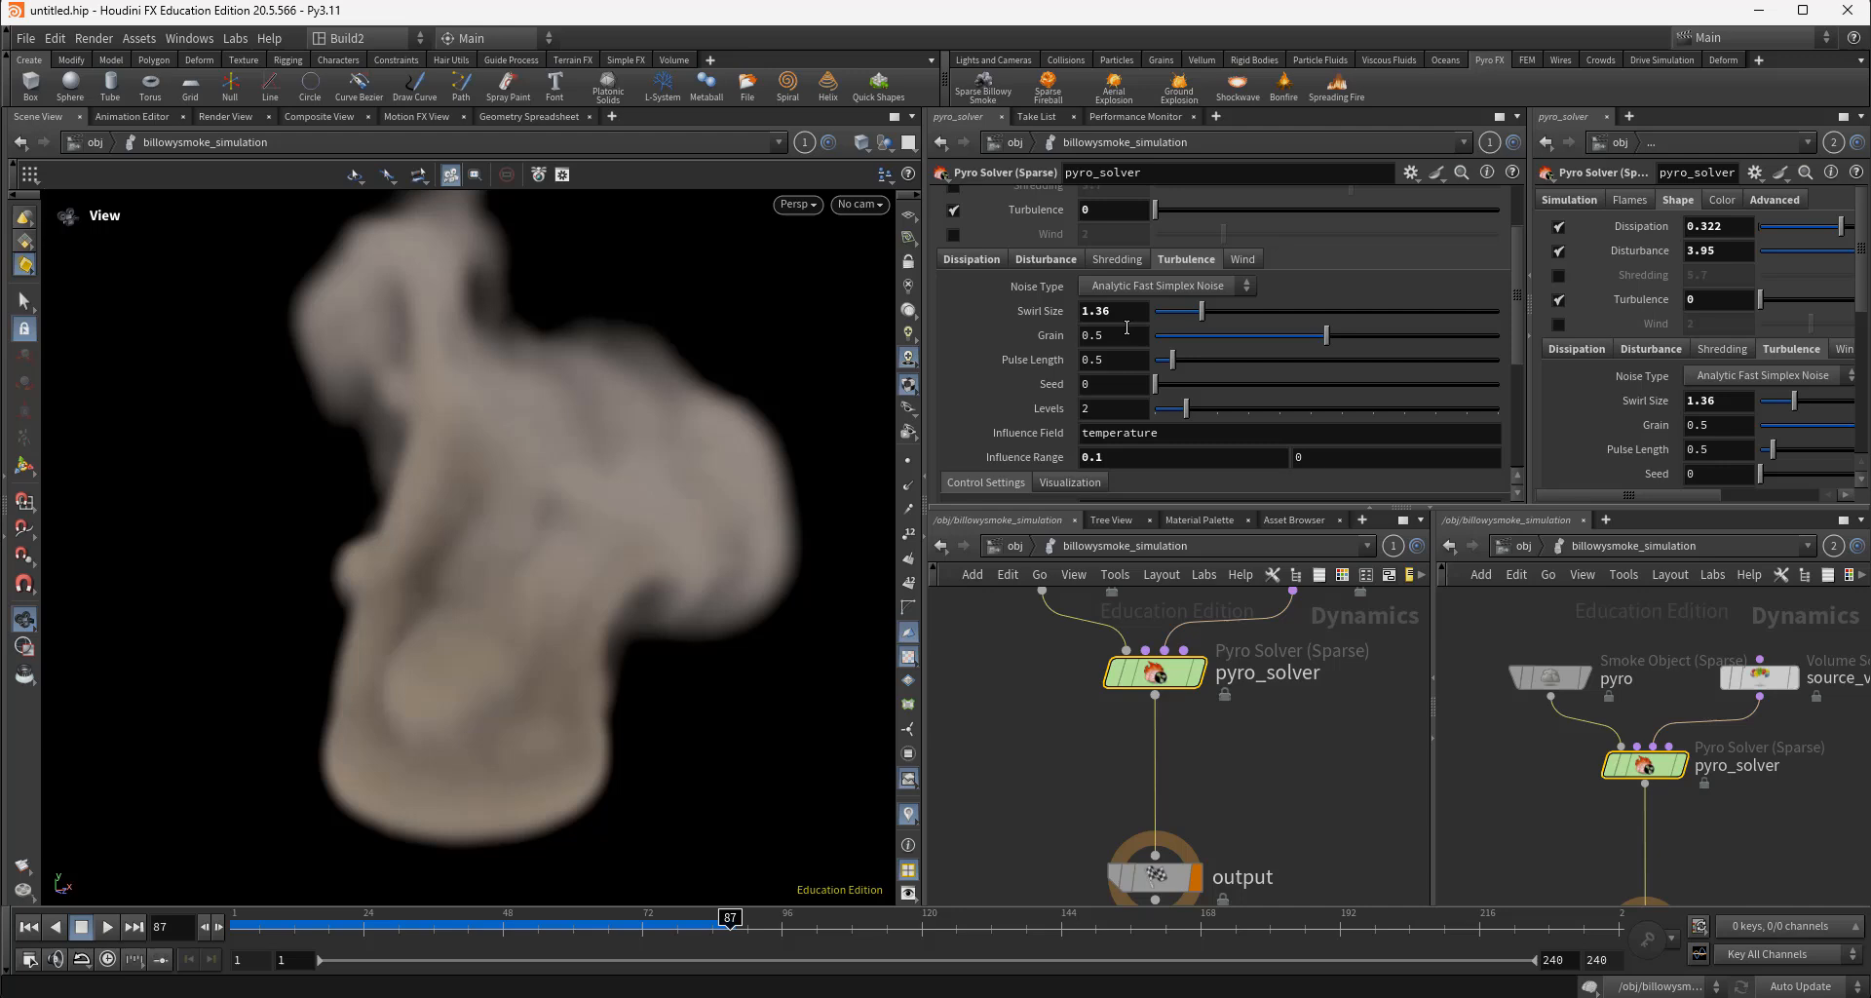
click(973, 259)
scroll(980, 253, up, 2)
click(972, 201)
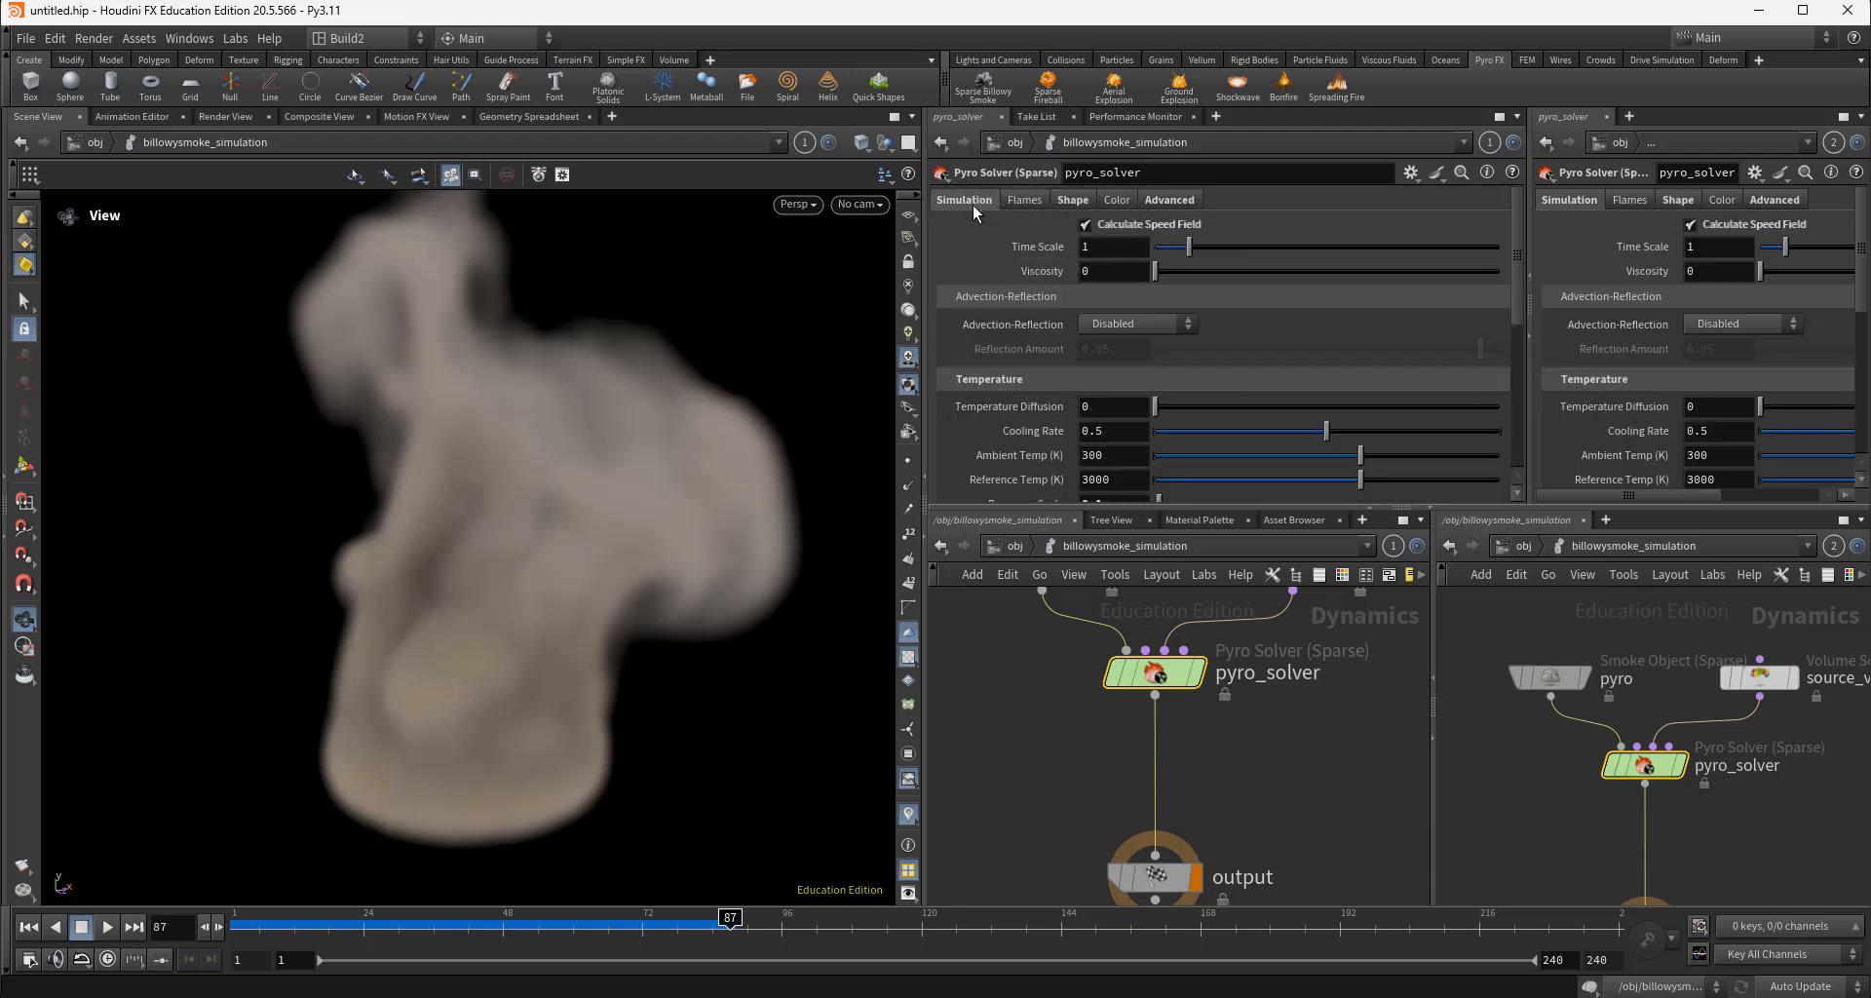
scroll(1223, 348, down, 2)
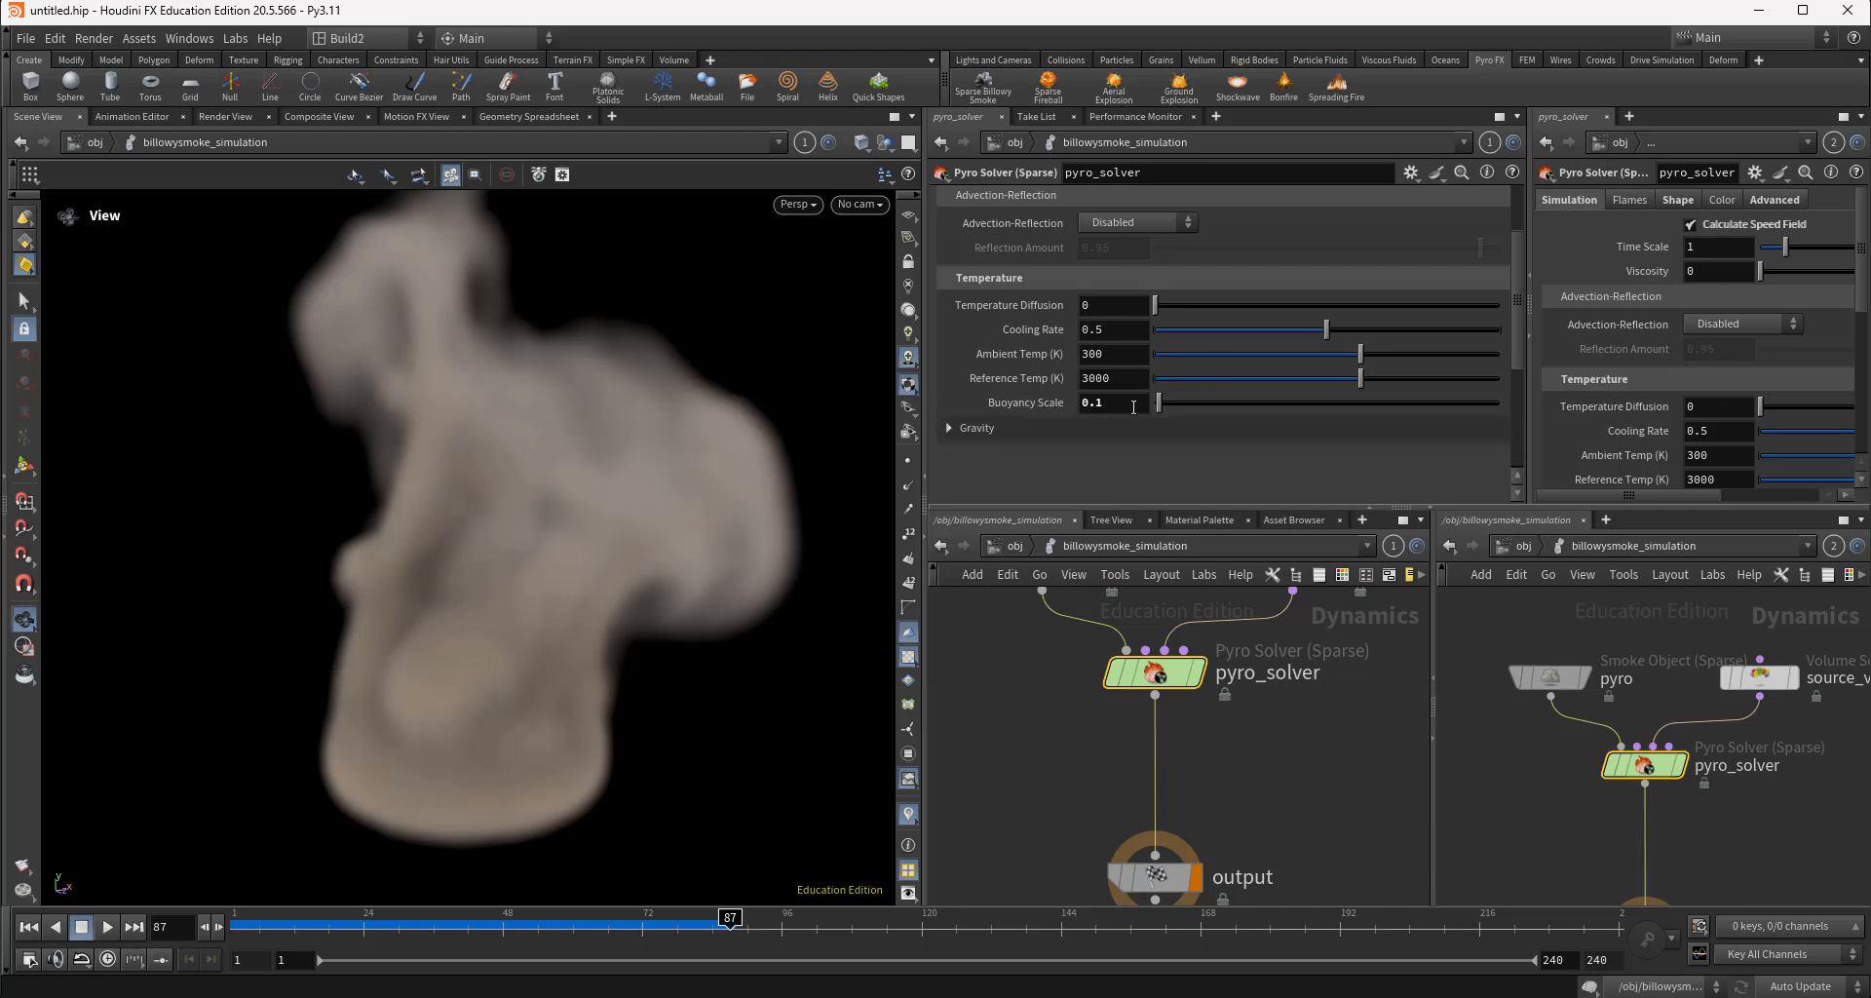
scroll(1135, 412, up, 2)
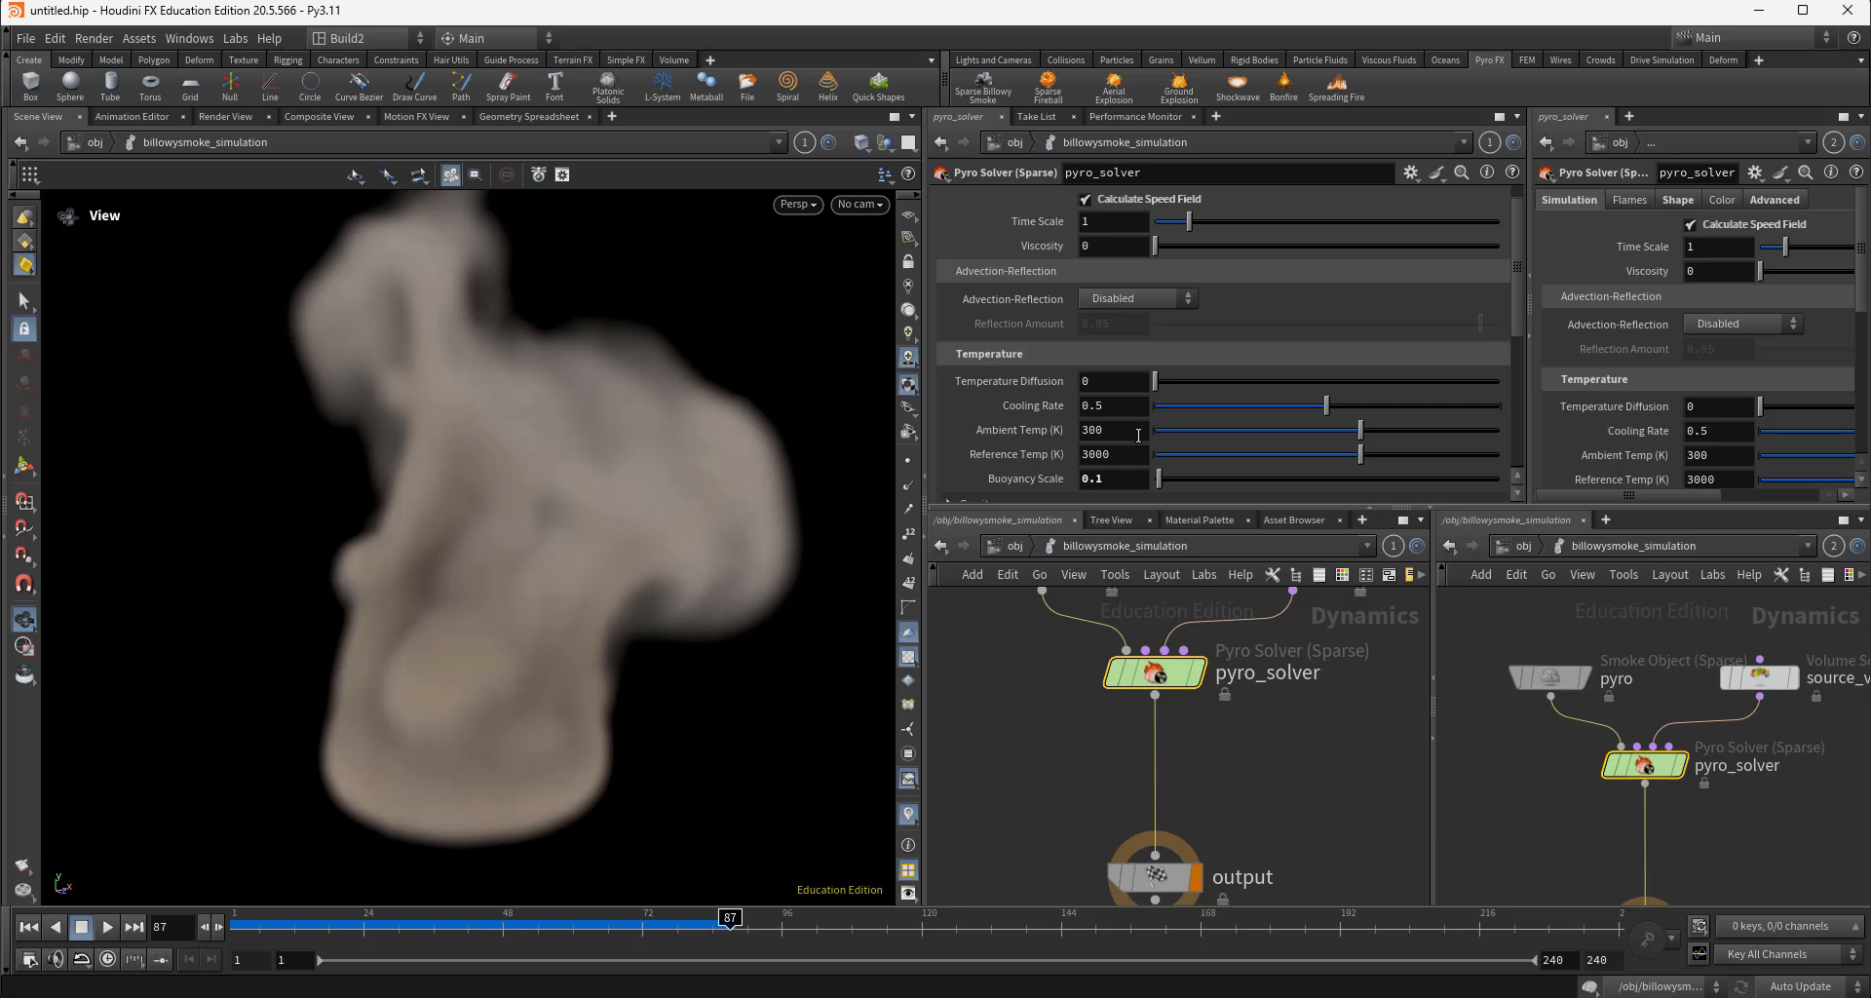
scroll(1138, 436, up, 1)
scroll(1137, 429, down, 6)
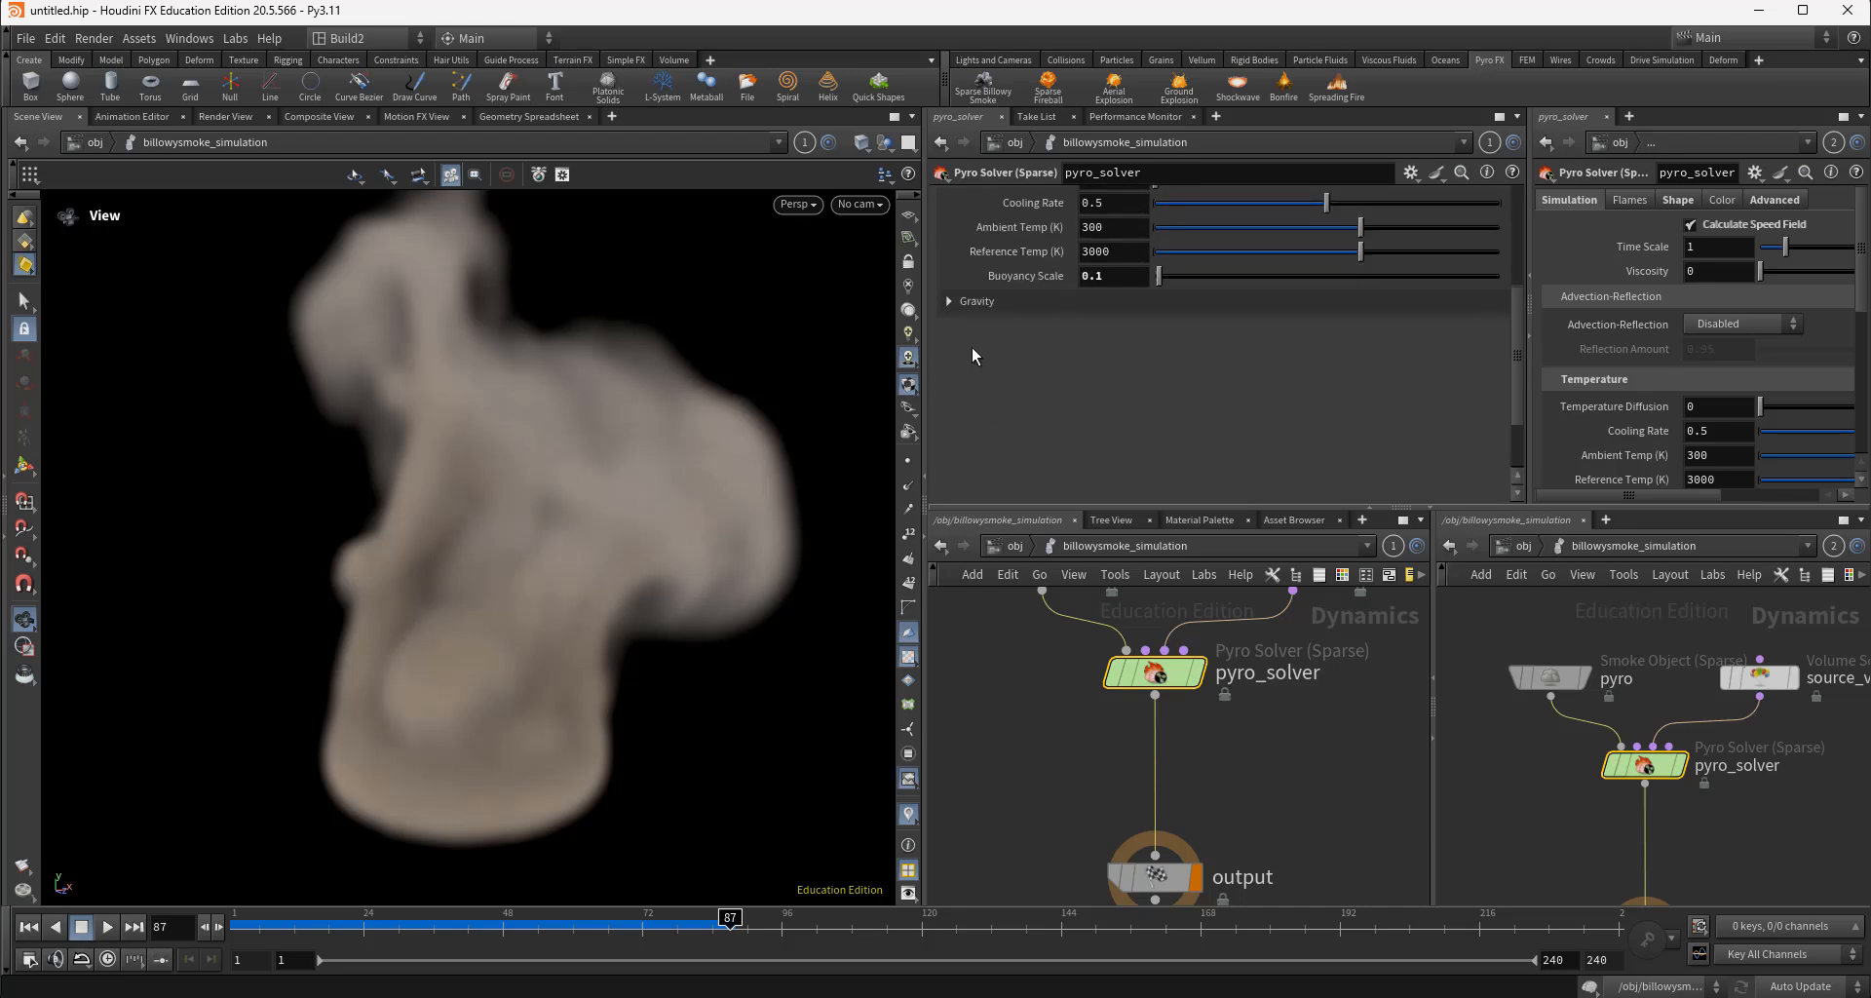
Expand the pyro_solver's gravity settings, set the Y gravity direction to 0, and play the simulation from the start to frame 102
click(947, 303)
click(1248, 352)
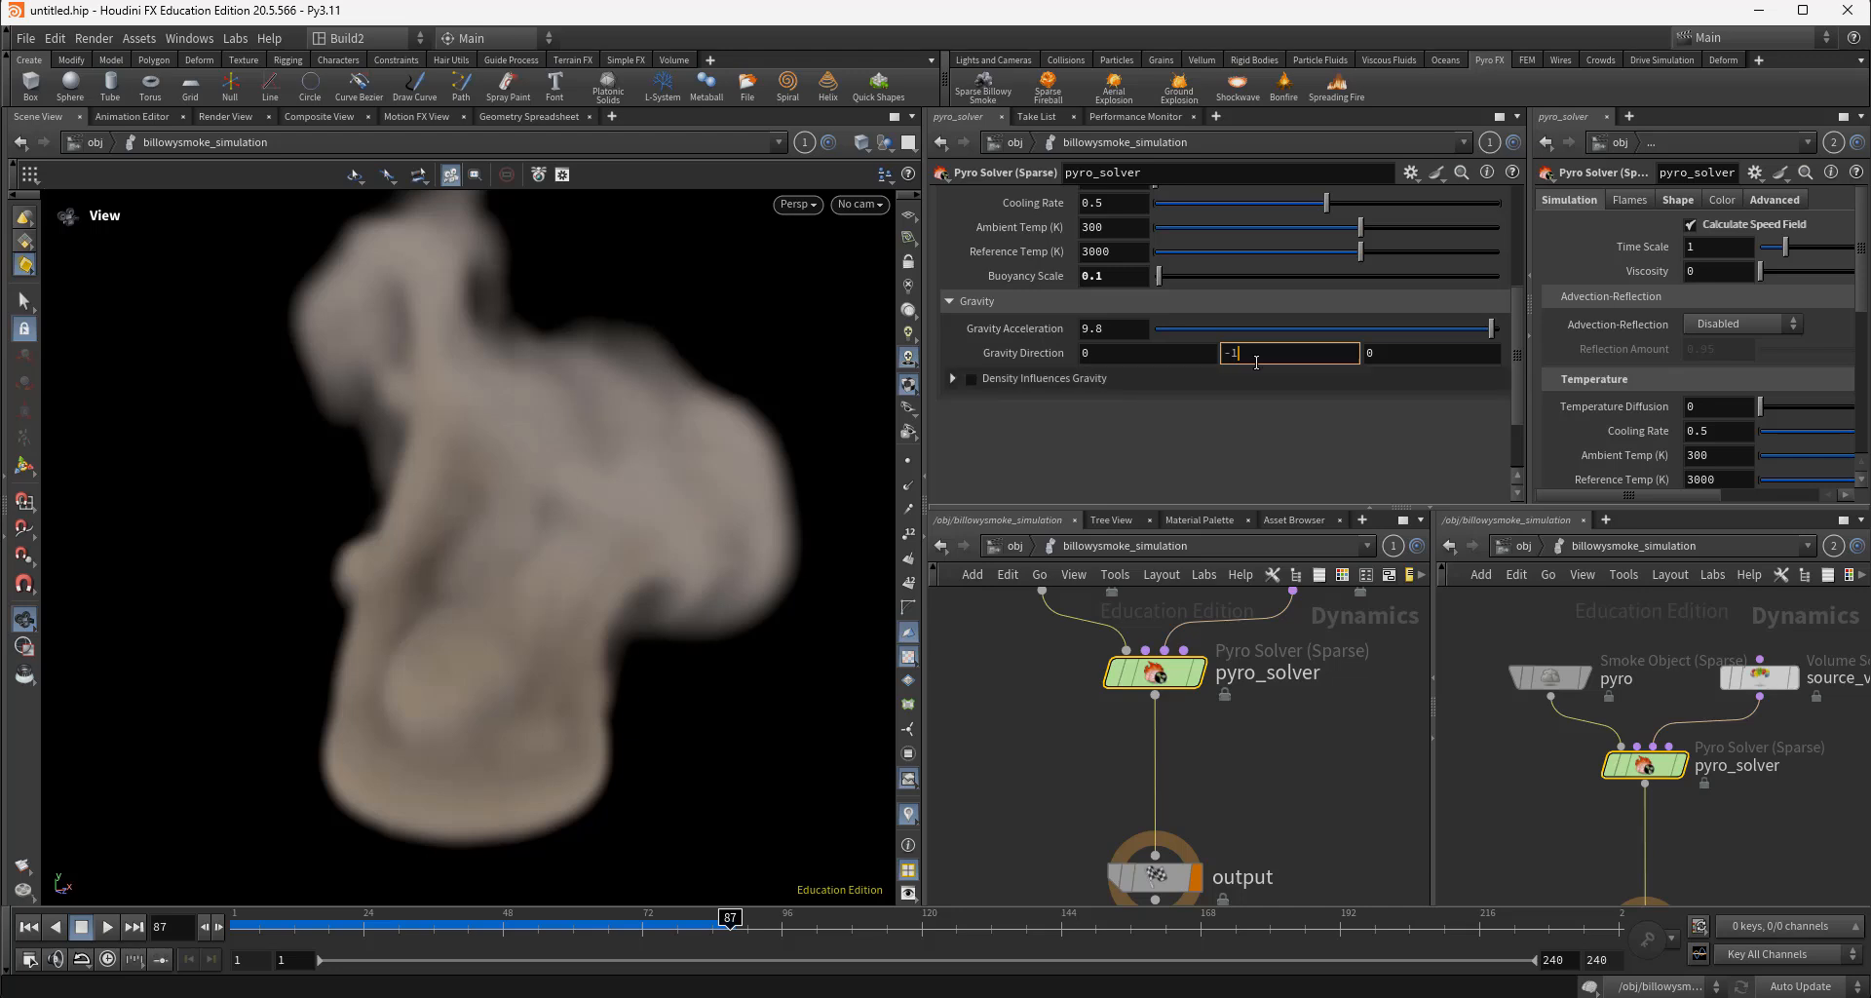
text(0)
key(Return)
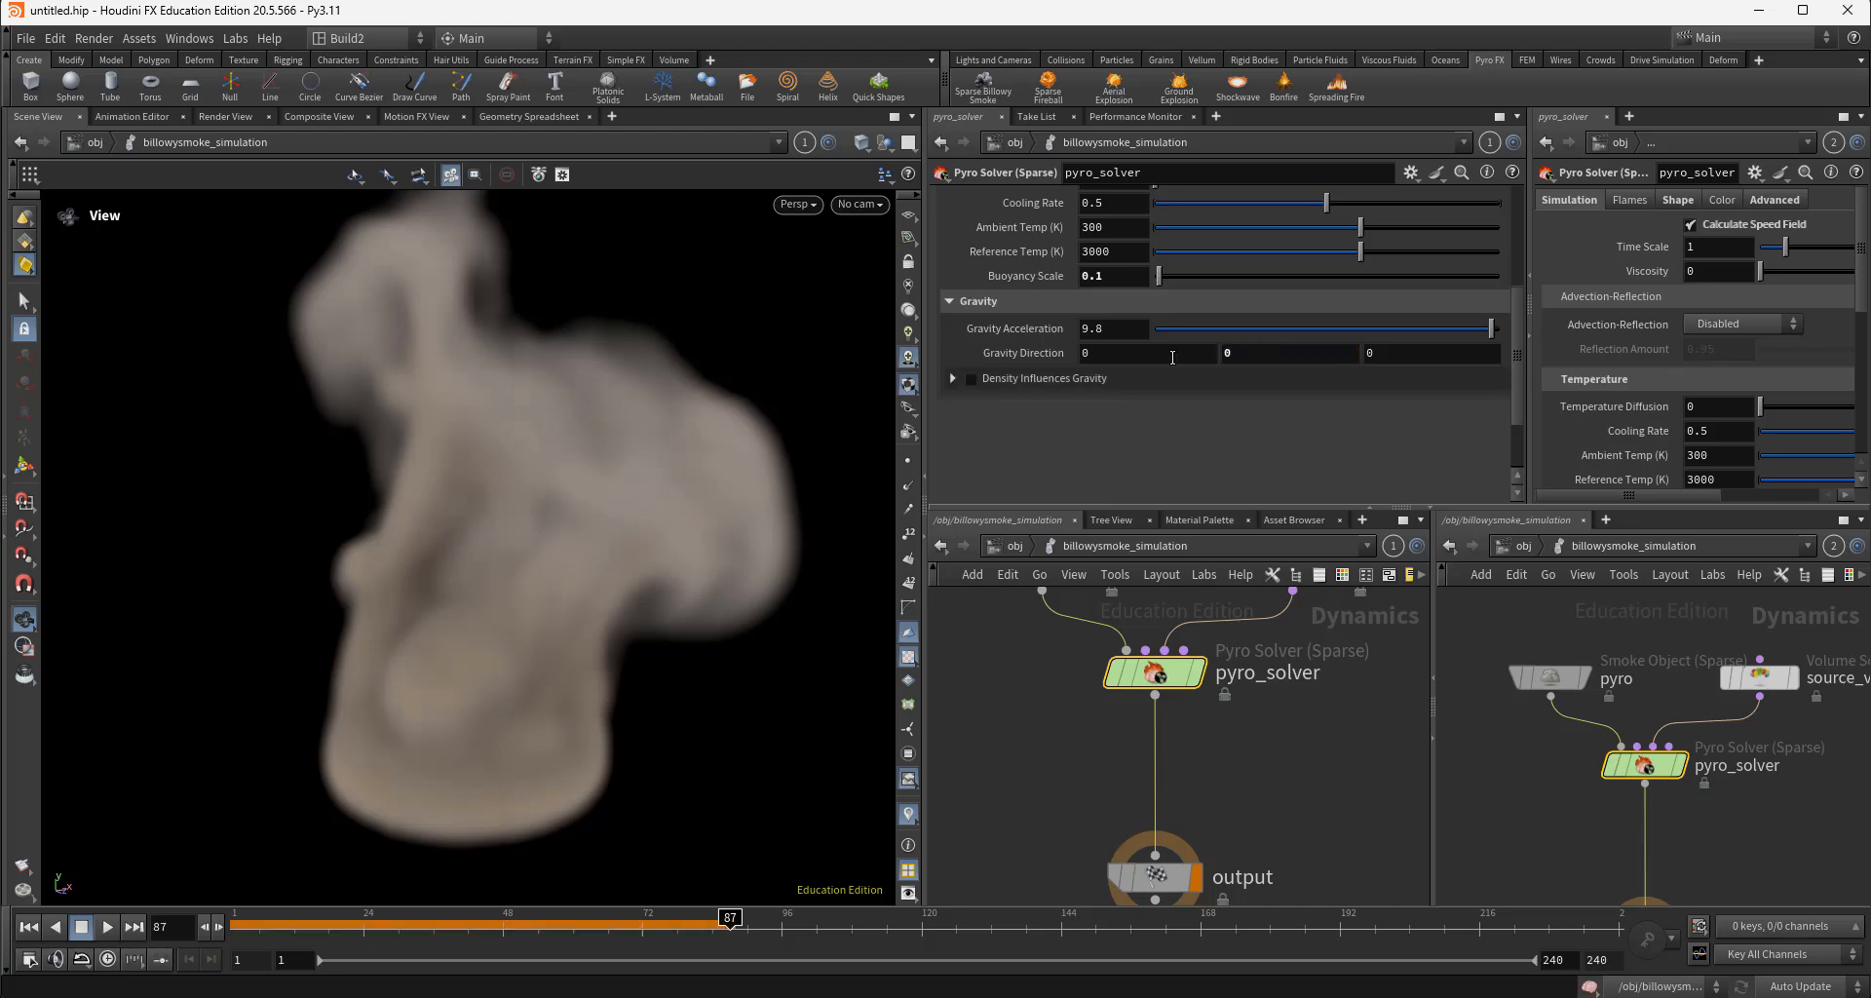
click(29, 928)
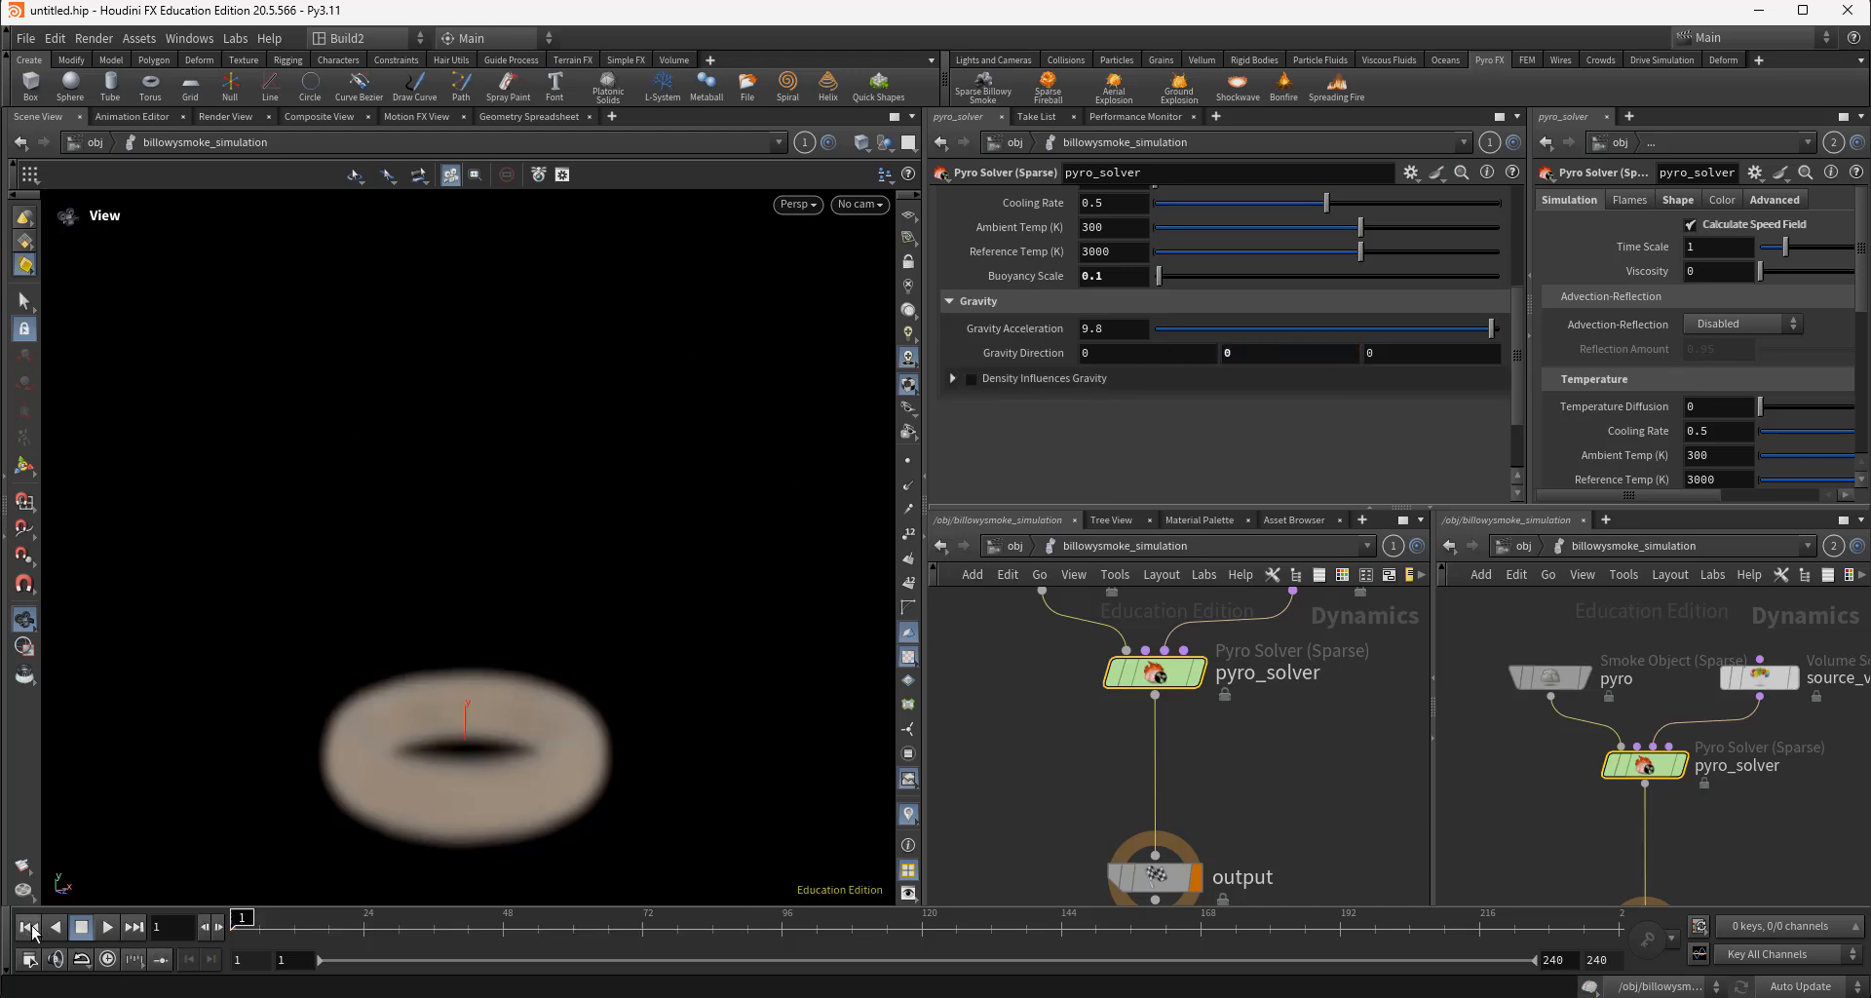
click(107, 928)
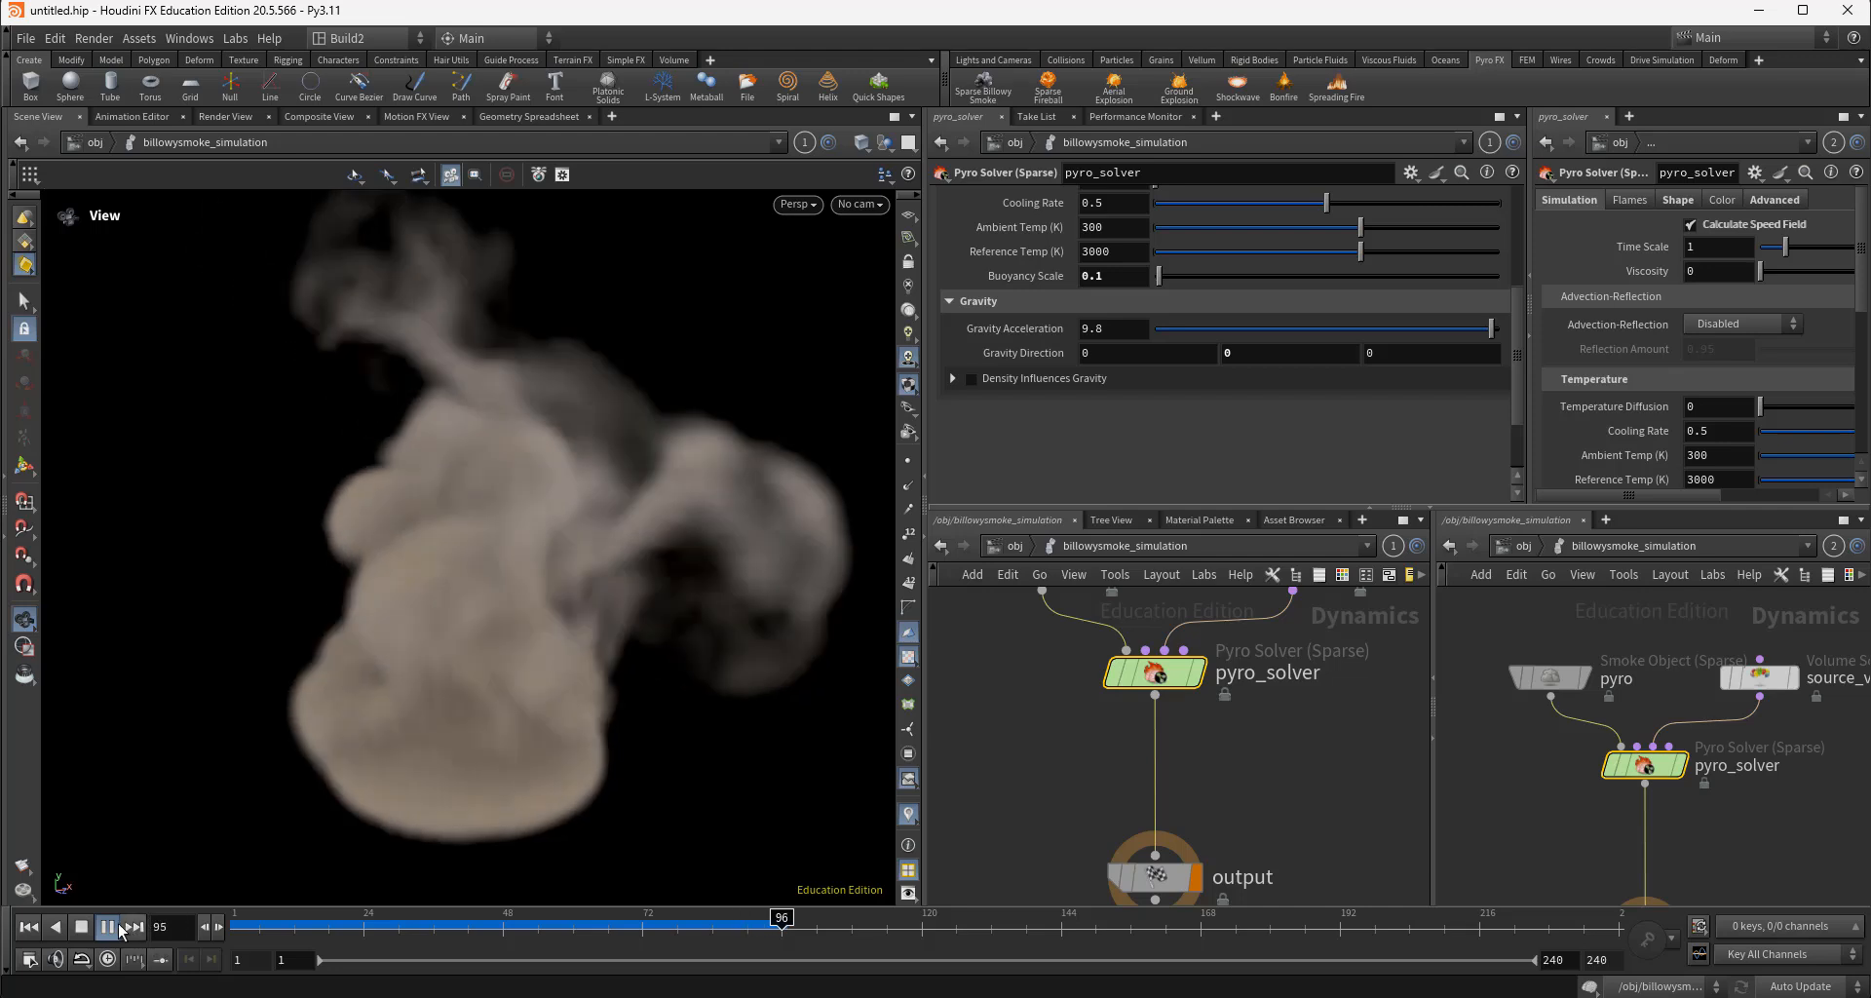
click(109, 929)
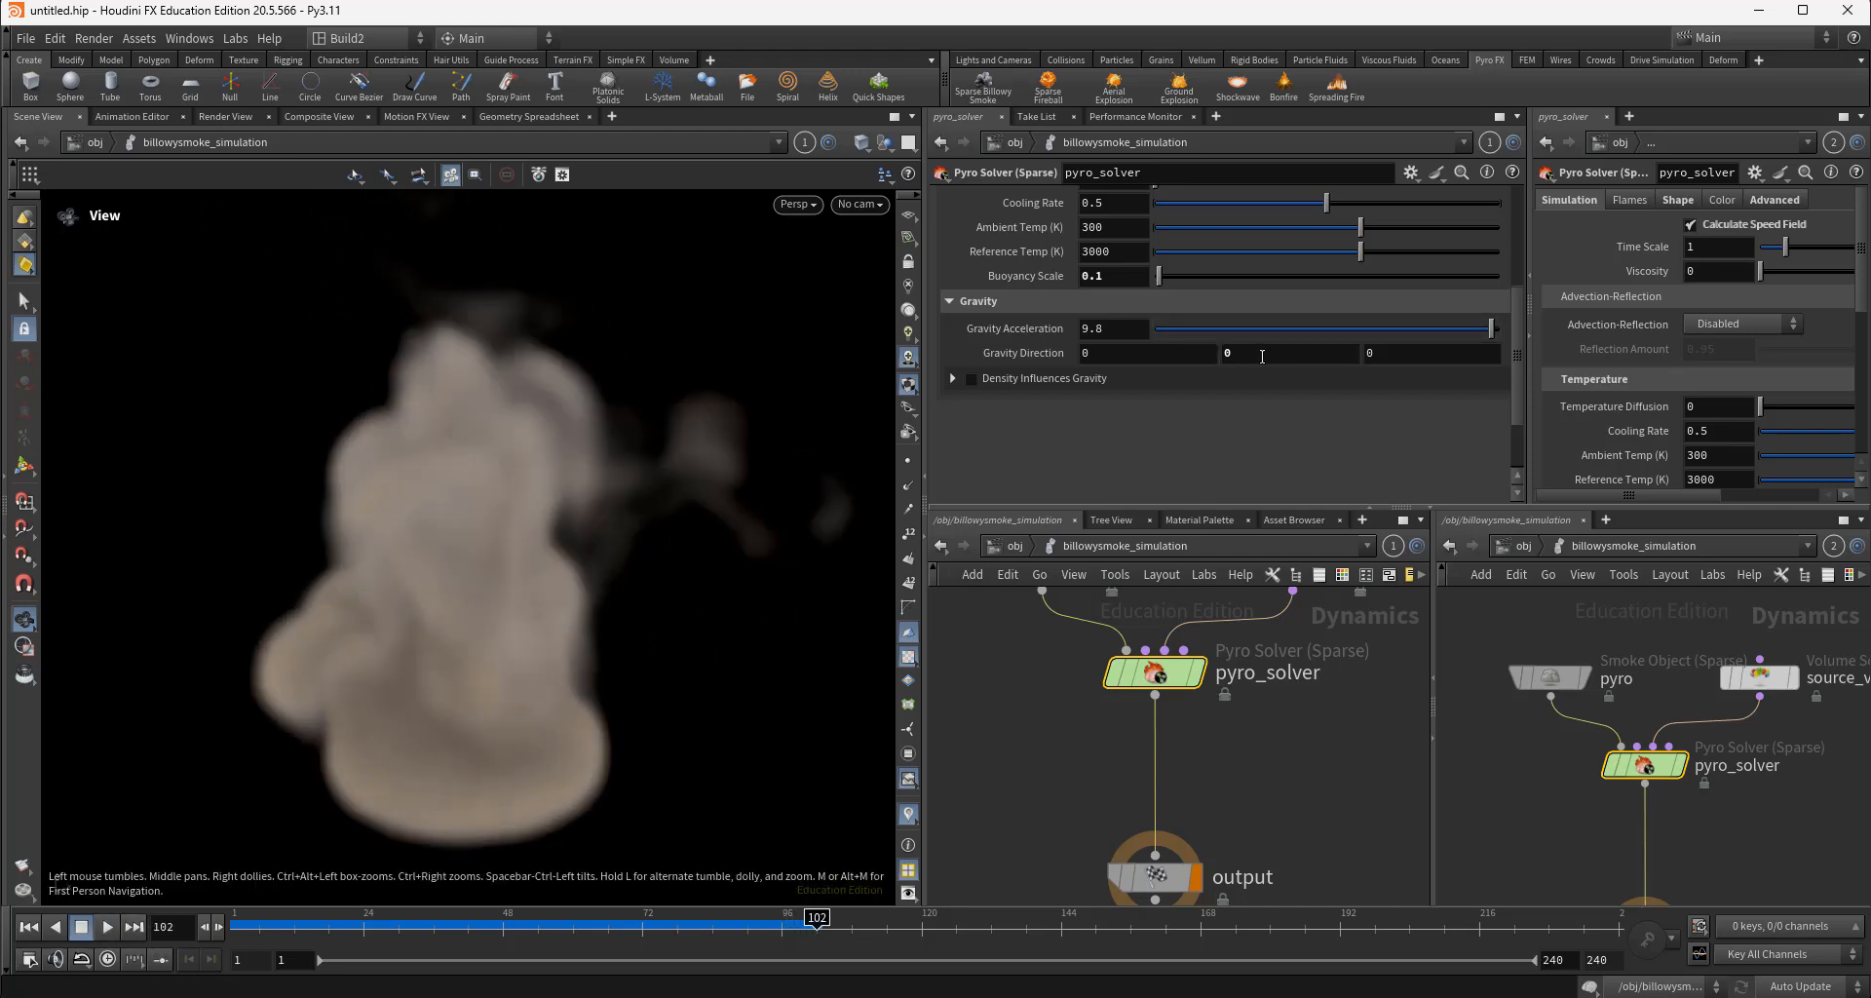
Try a Y gravity direction of 2 and play the simulation from the start to frame 66
click(1229, 353)
text(2)
key(Return)
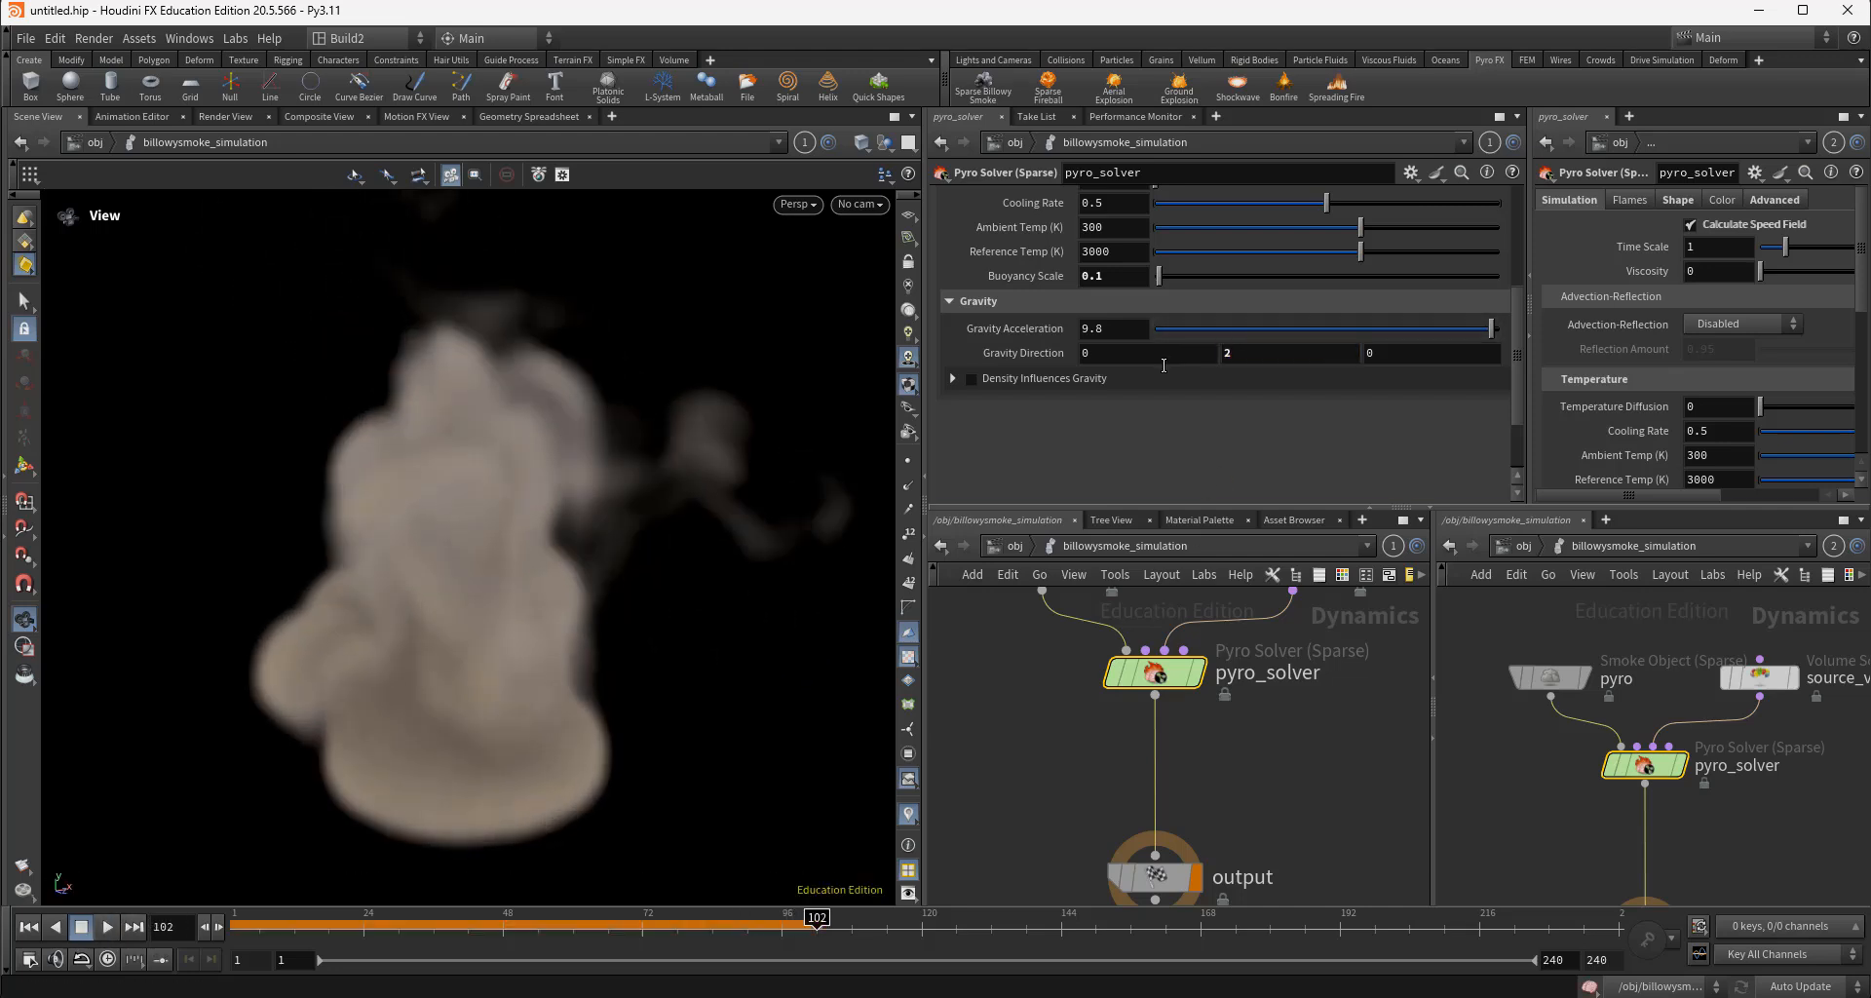
click(29, 927)
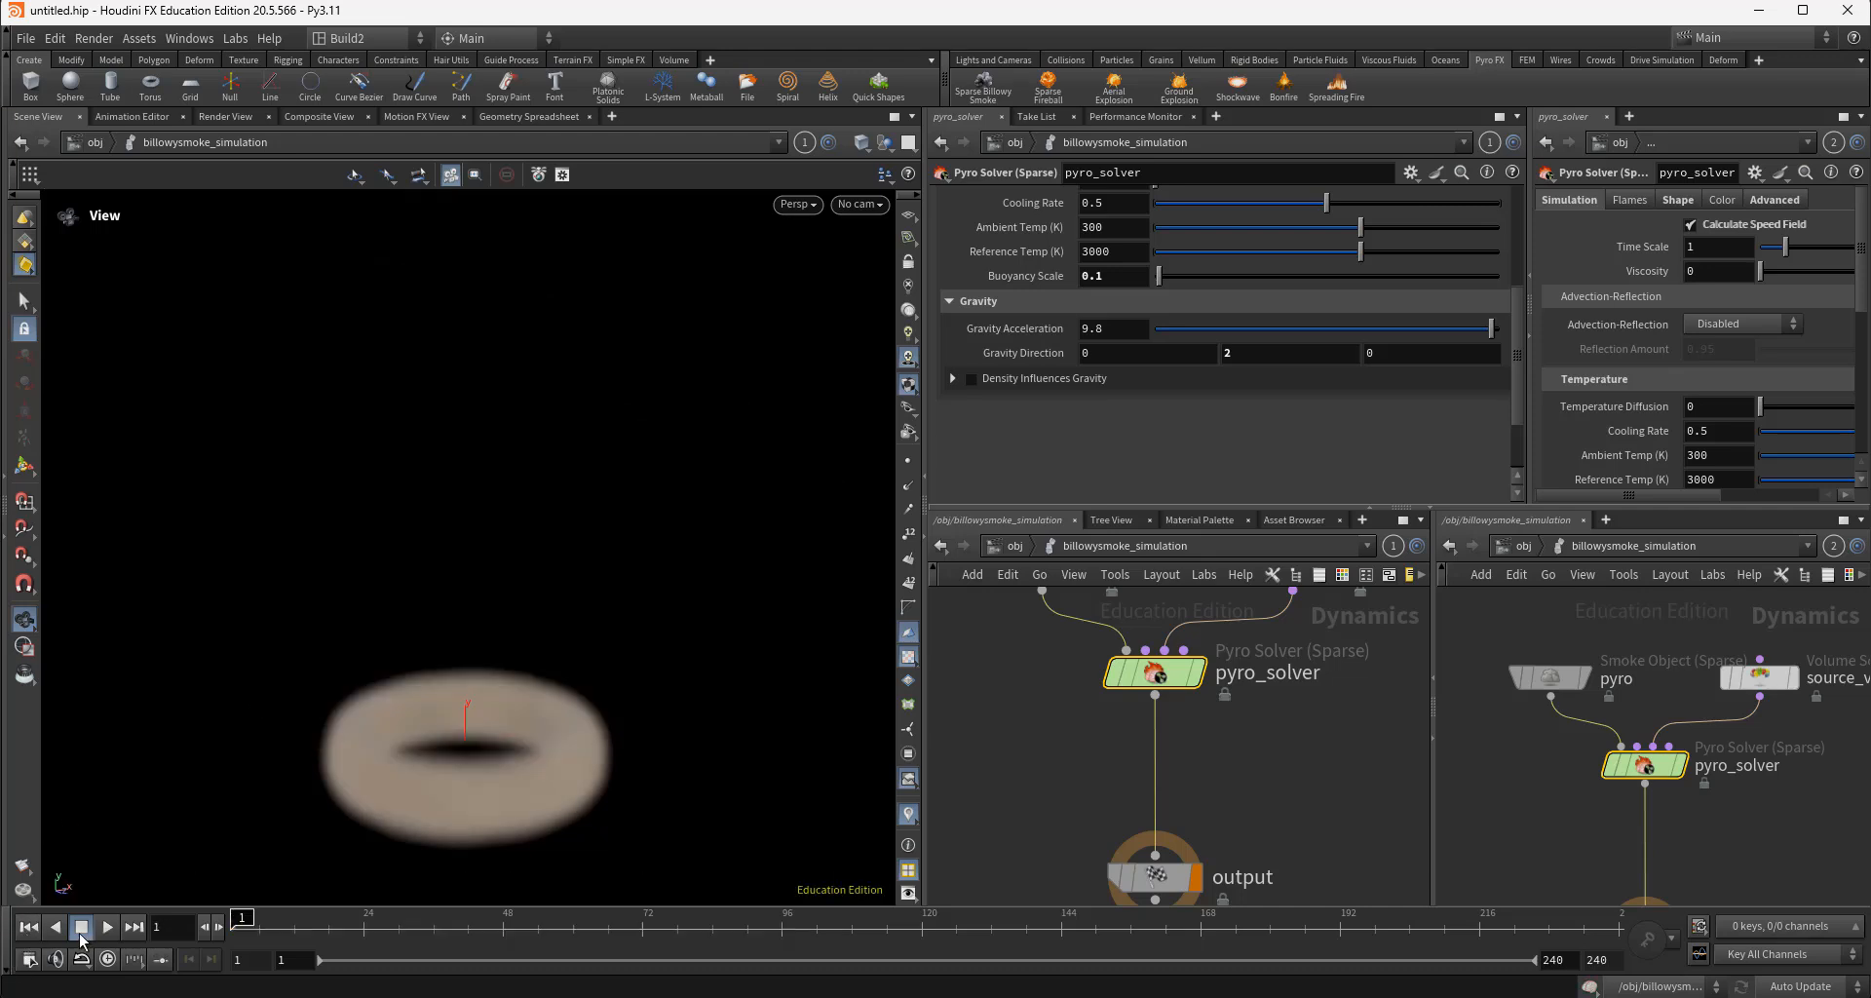
click(108, 927)
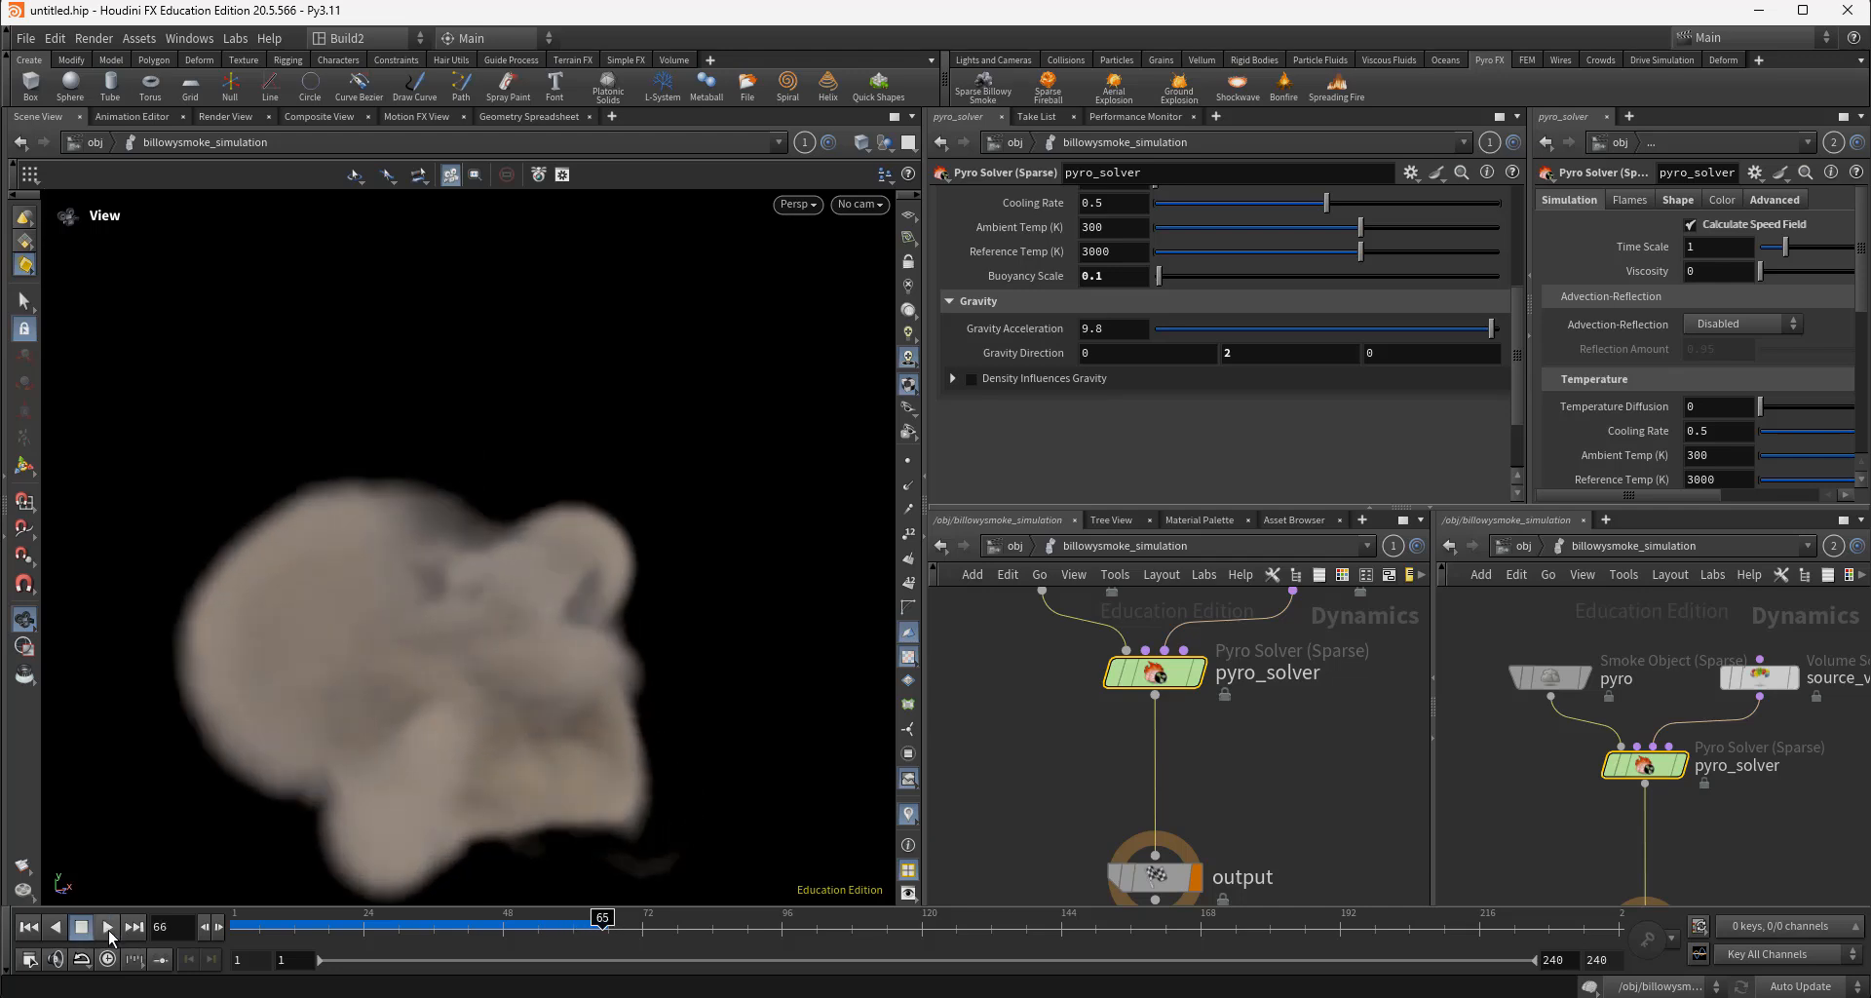
click(108, 927)
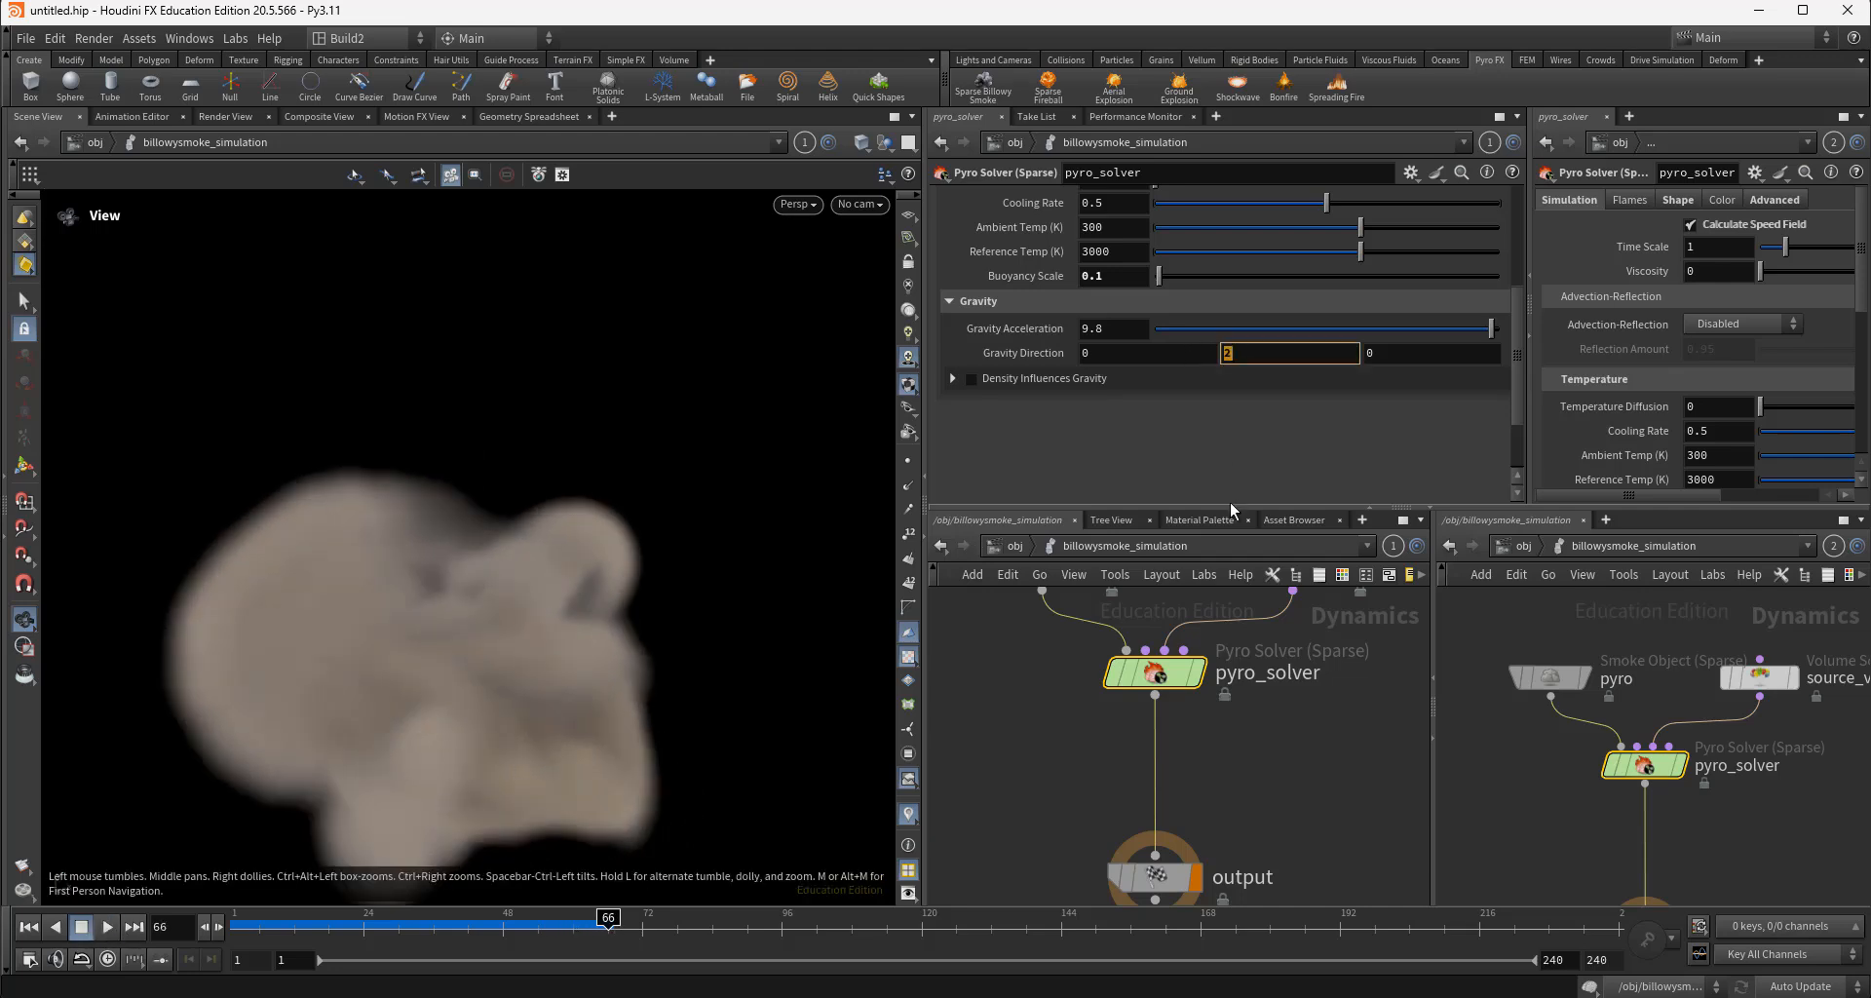
Set the pyro_solver's Y gravity direction back to 0 and its Gravity Acceleration to 0
text(0)
key(Return)
drag(1213, 333, 1072, 341)
middle_drag(1232, 792, 1237, 718)
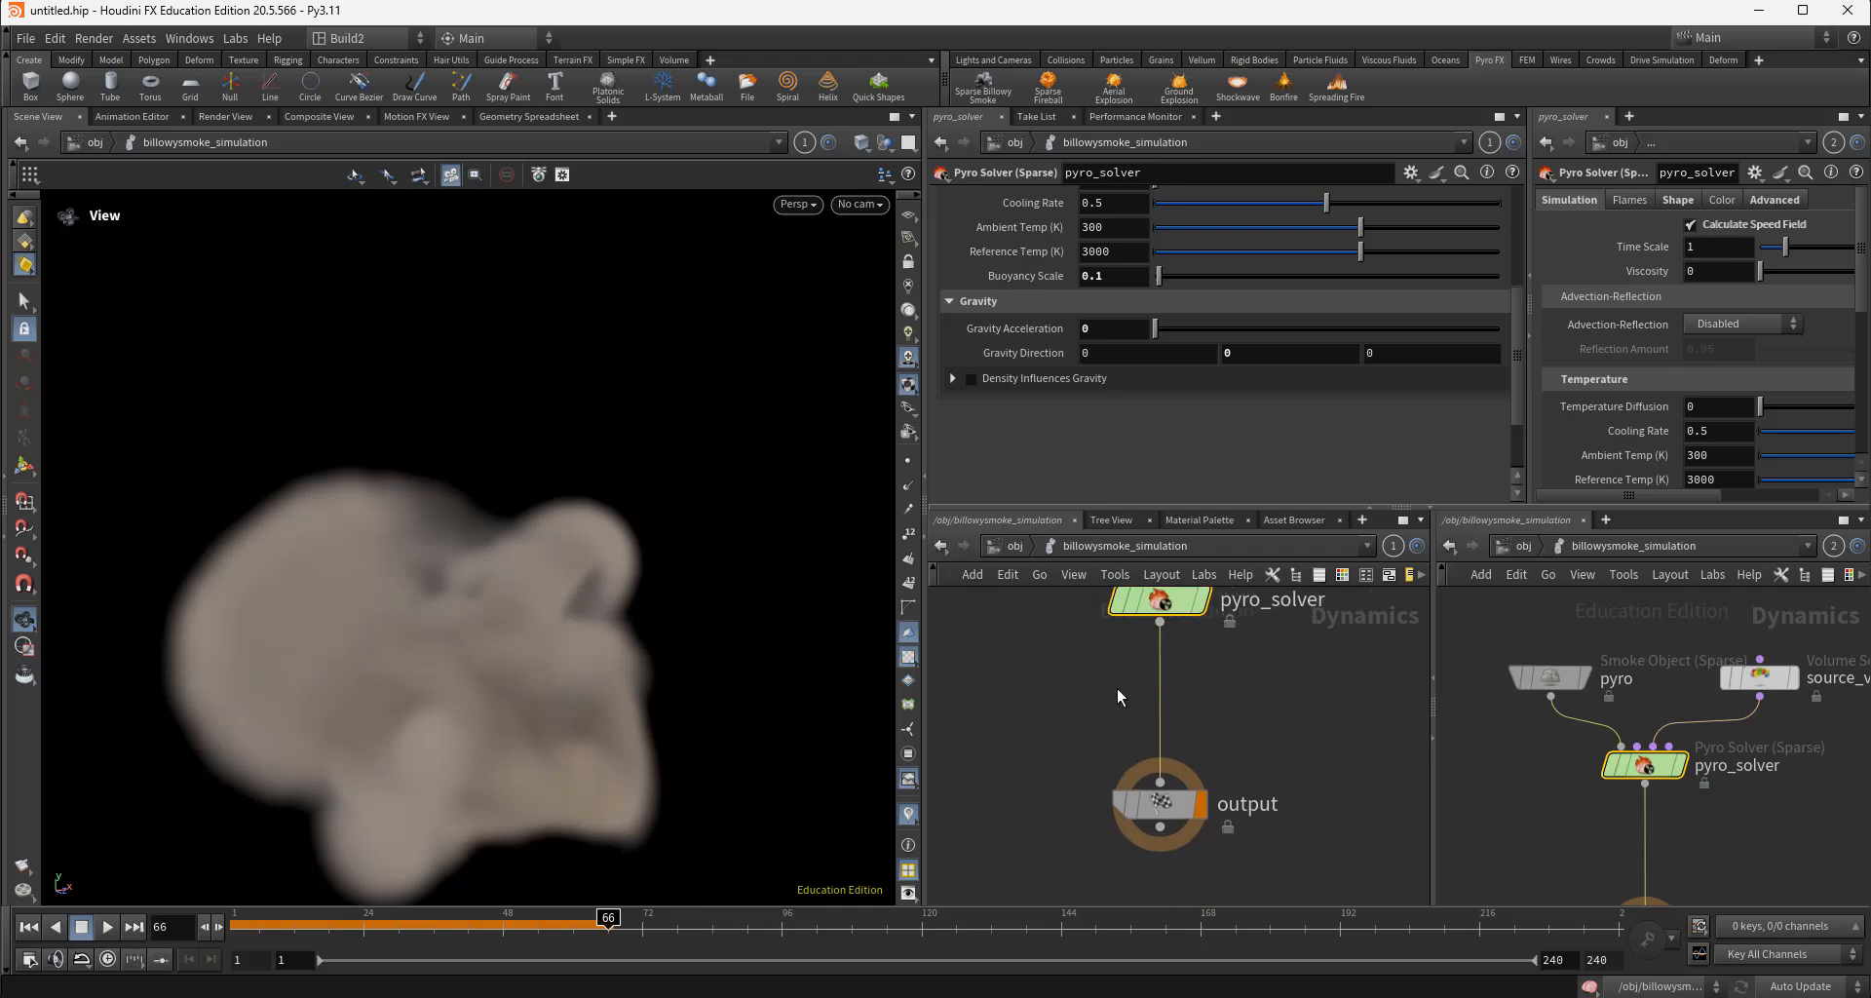
key(Tab)
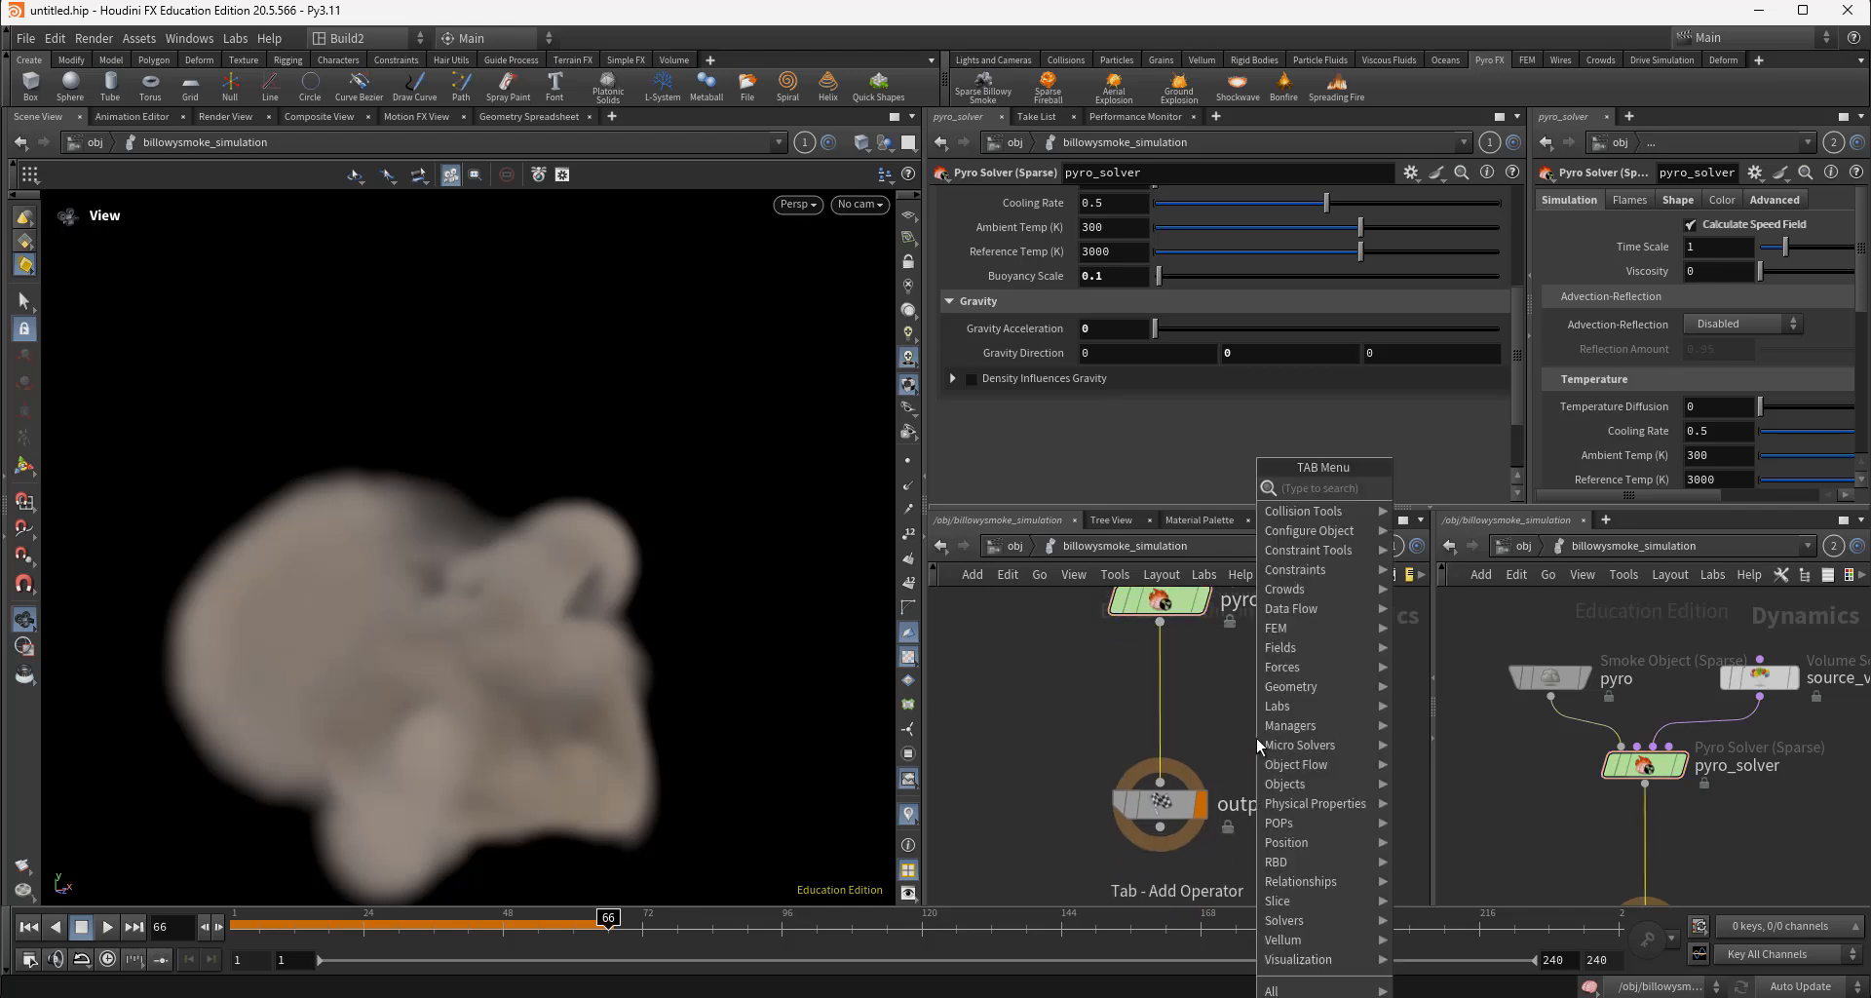
click(1097, 666)
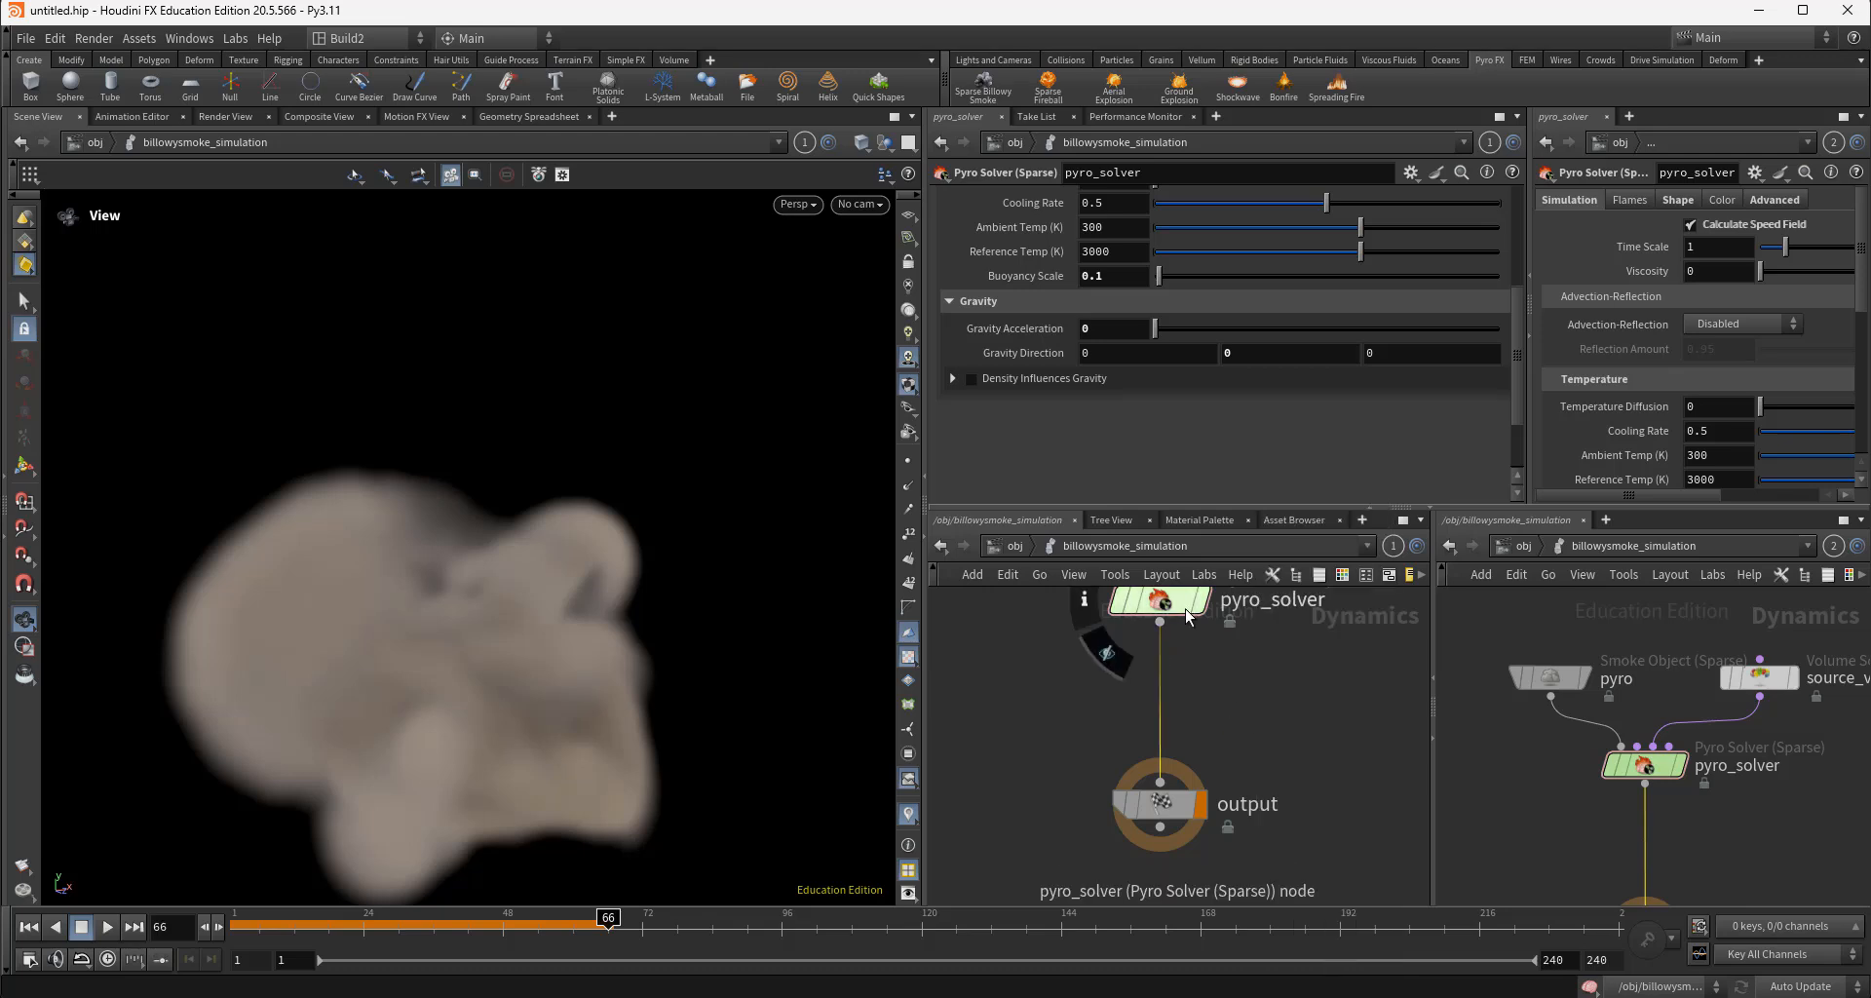
right_click(1160, 693)
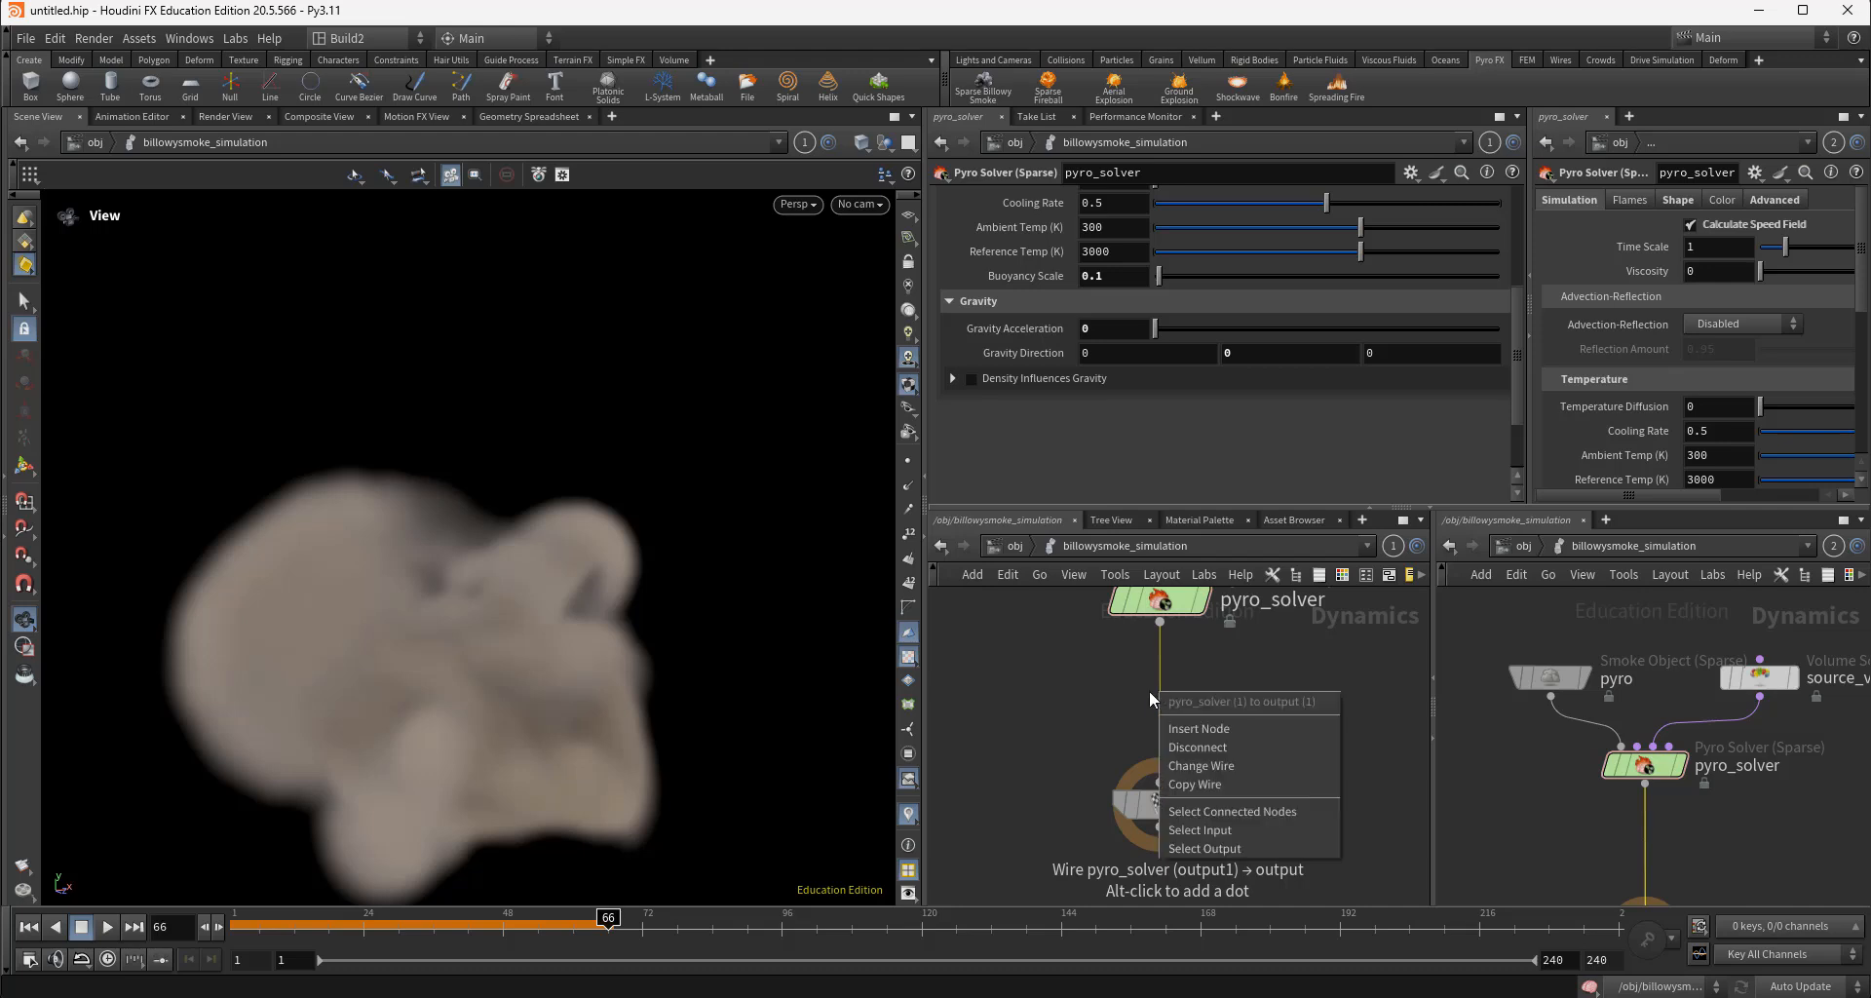
click(1115, 678)
Insert a Uniform Force node on the wire between pyro_solver and output
key(Tab)
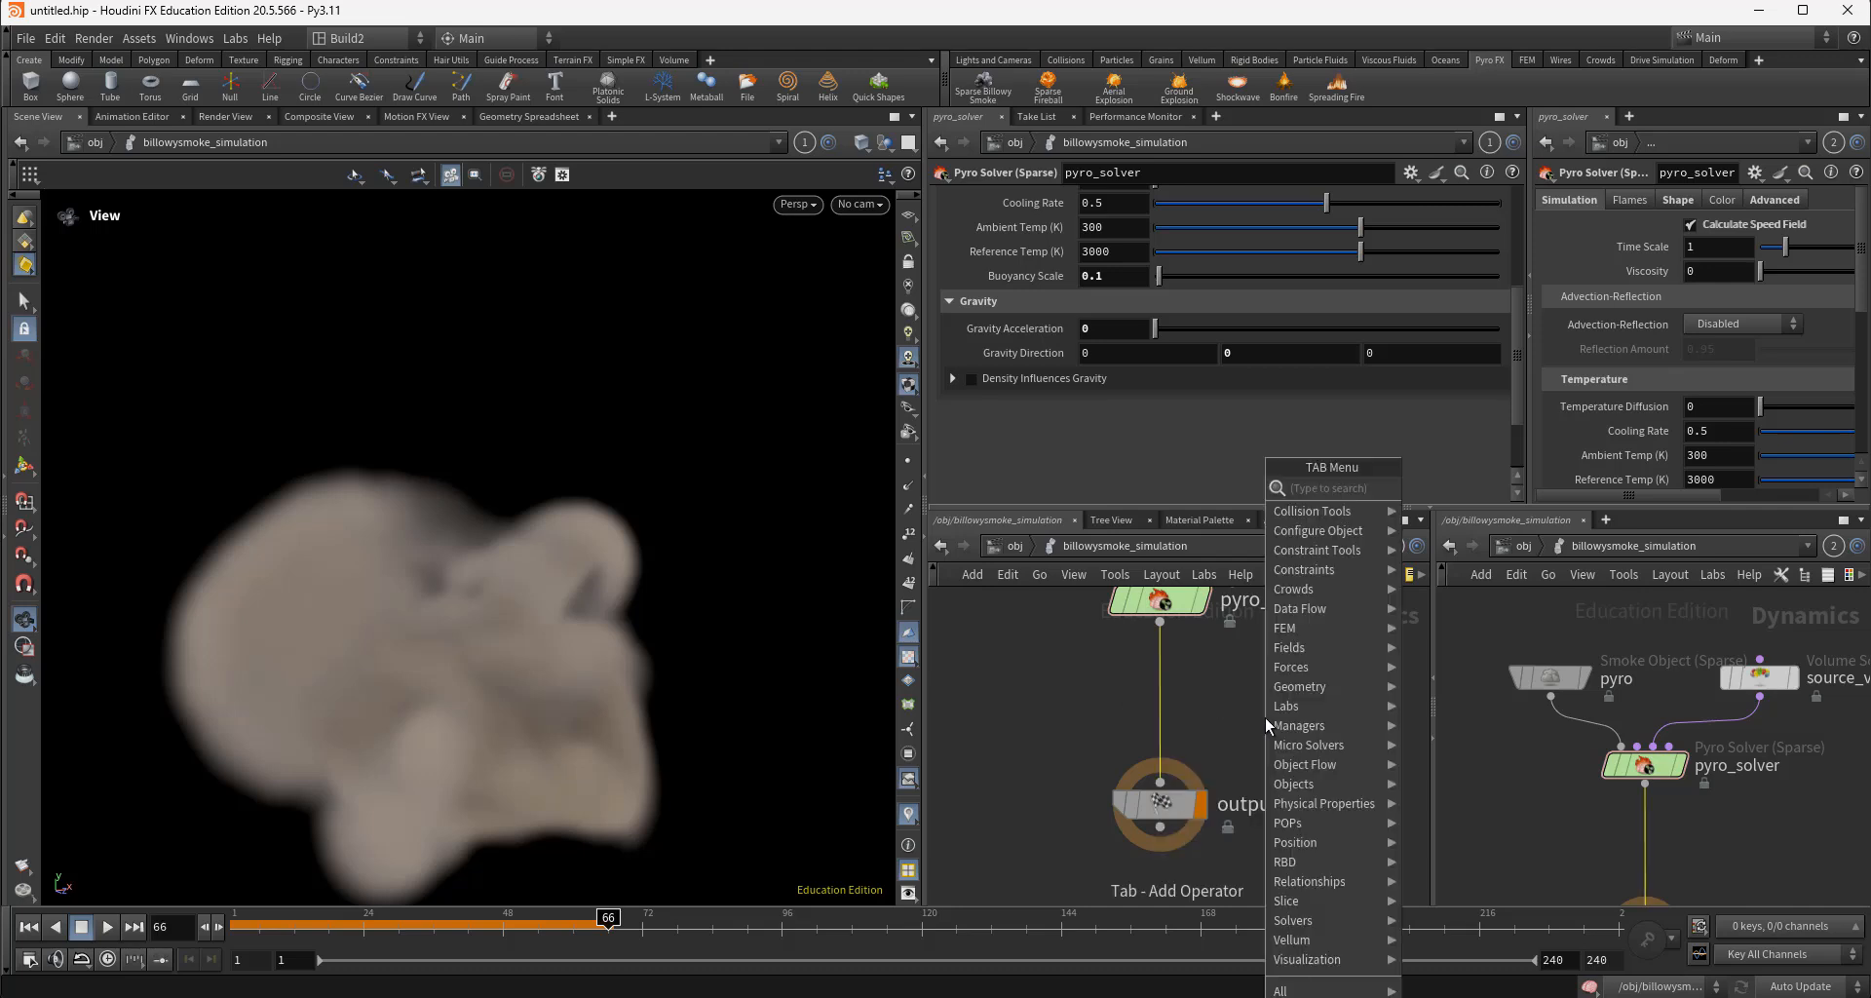
mouse_move(1364, 649)
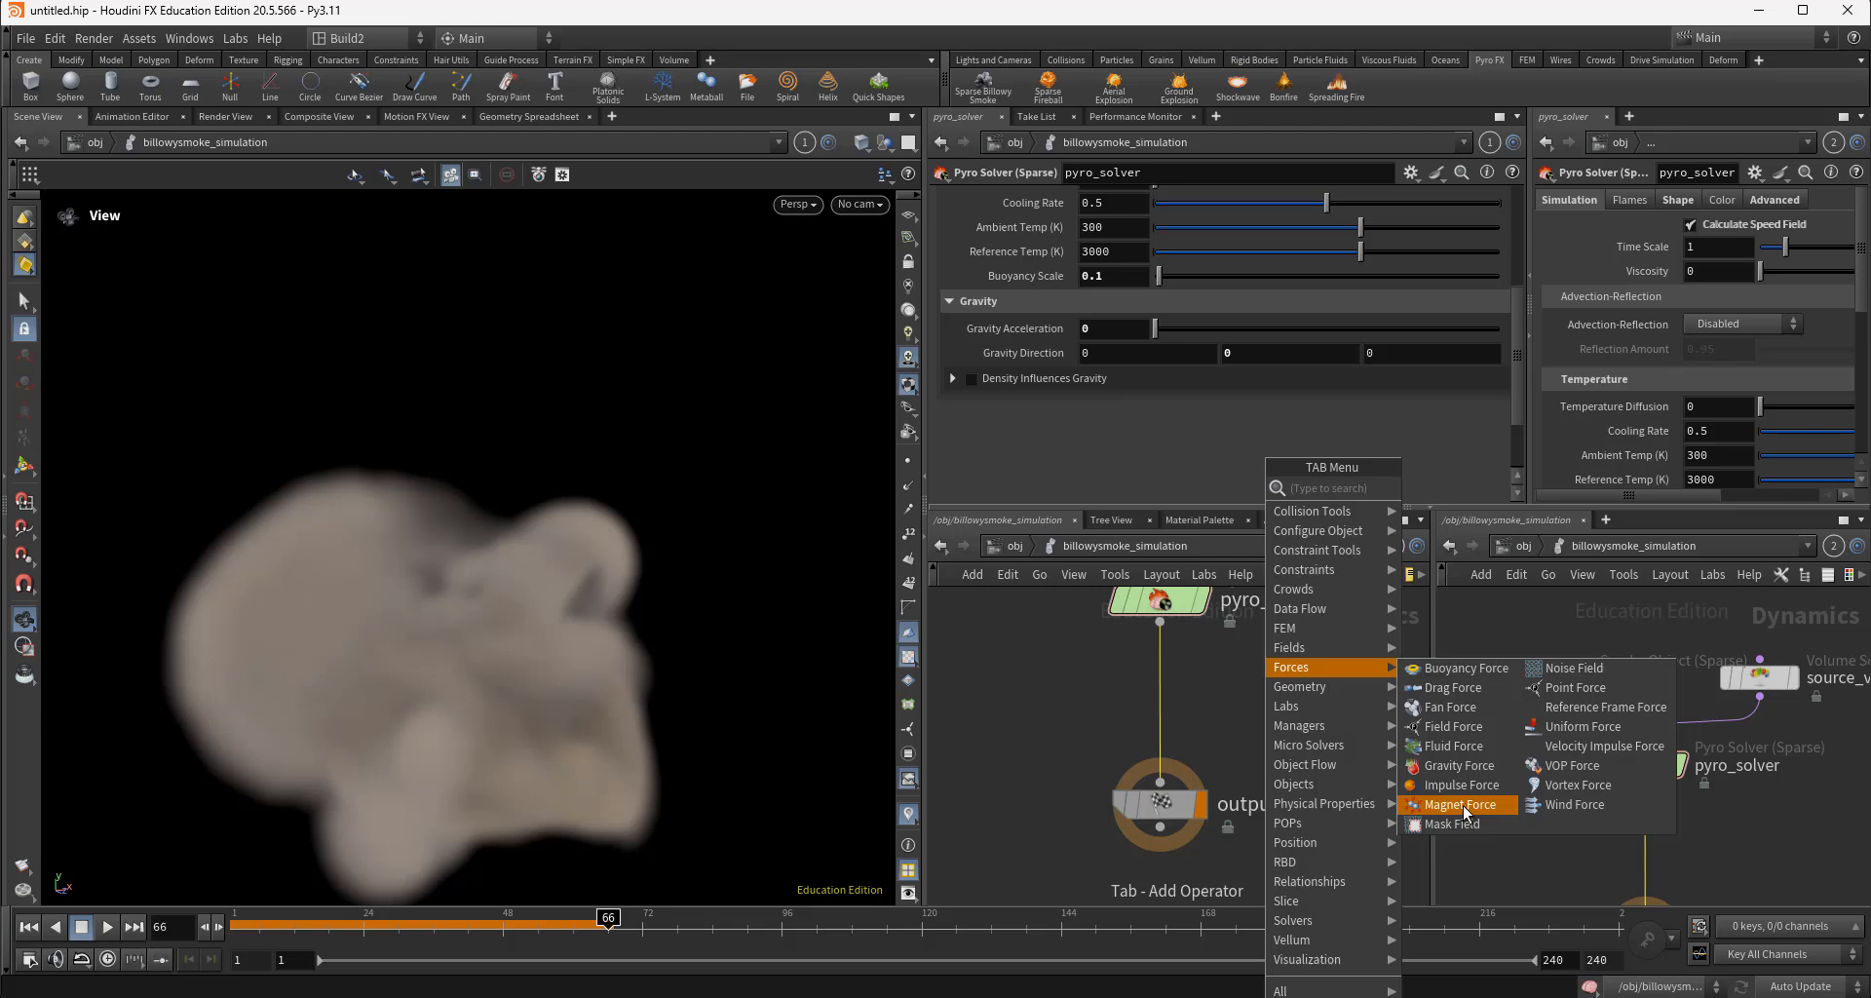
click(1546, 729)
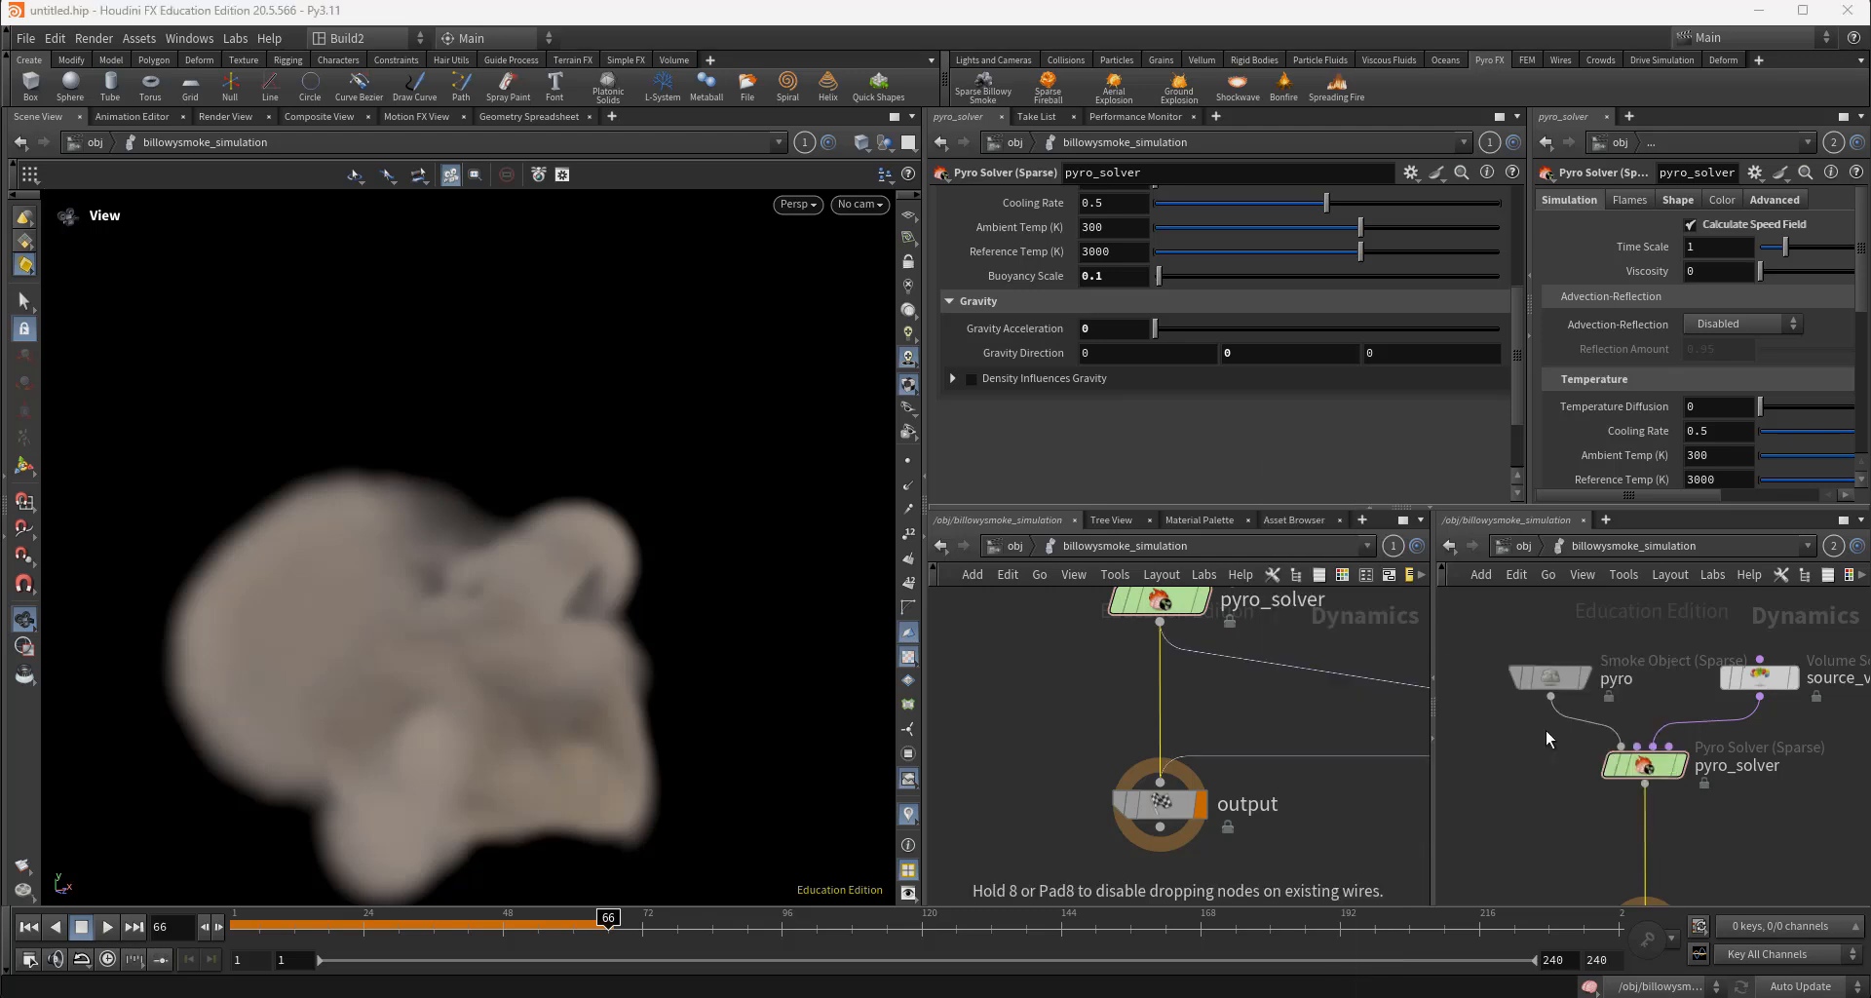
click(1160, 692)
click(1163, 696)
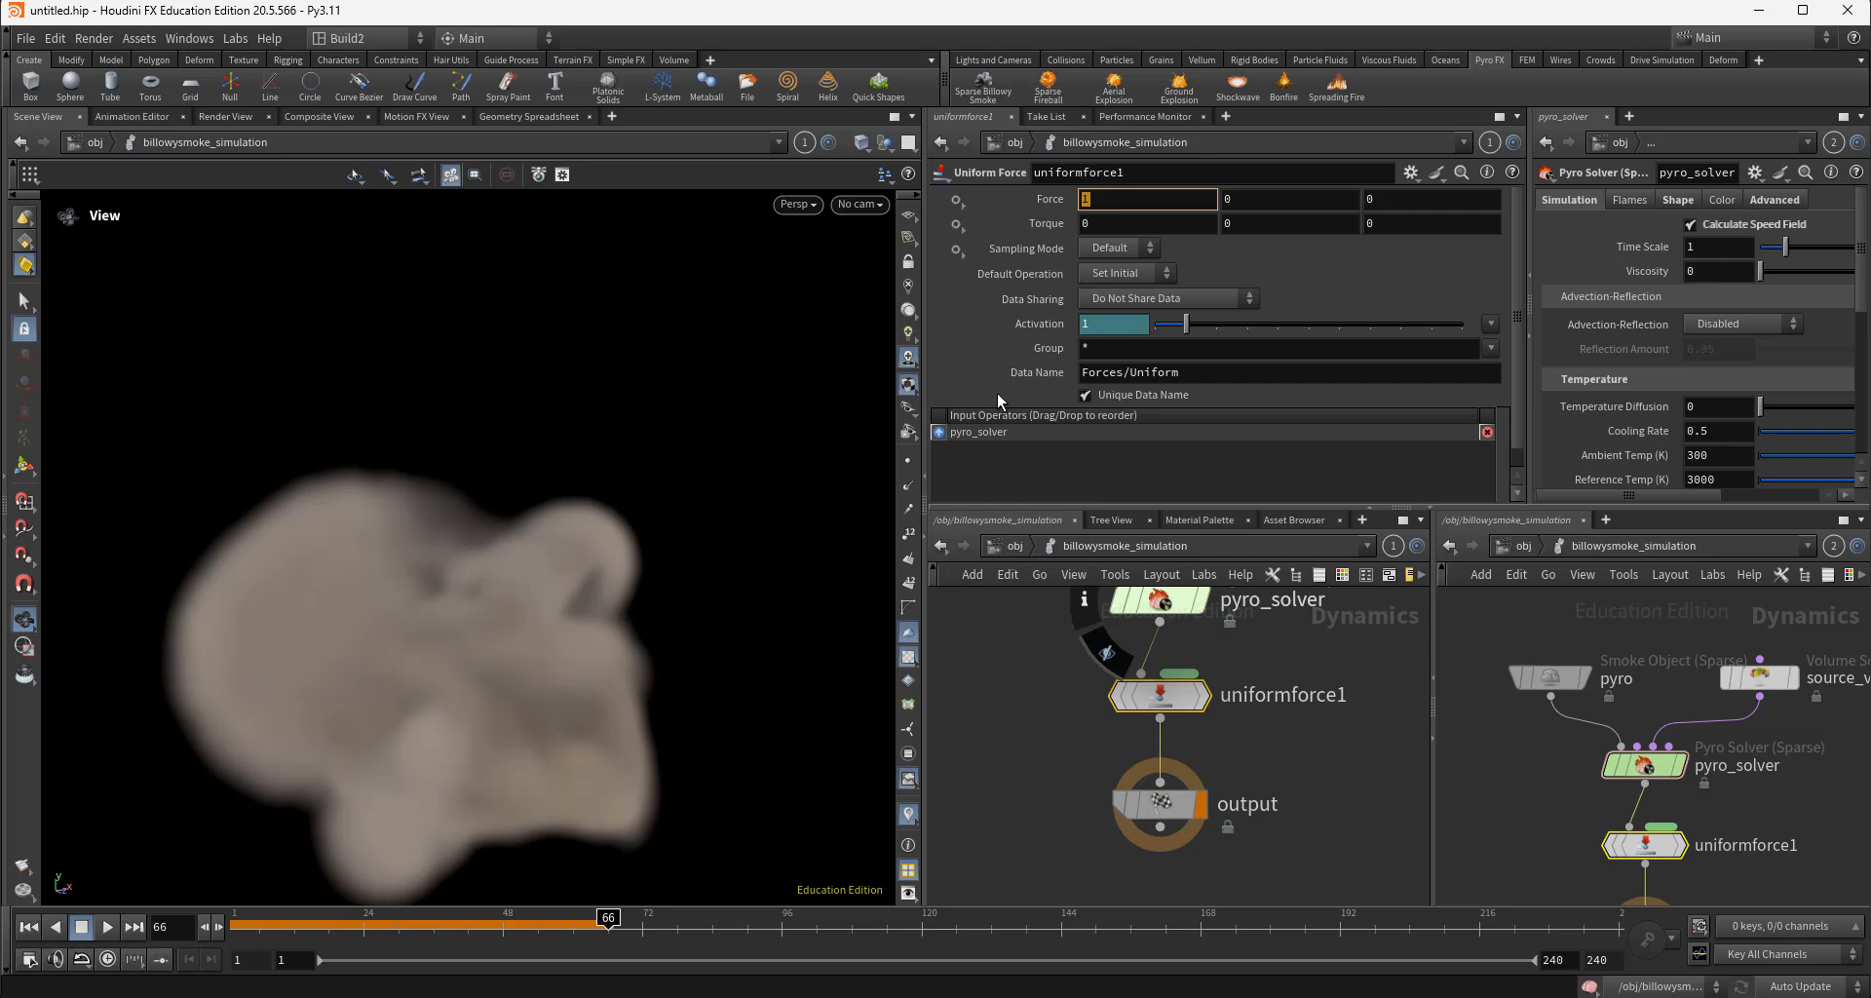
Set uniformforce1's force to 0 in X and 3 in Y, and play the simulation from the start
text(0)
key(Return)
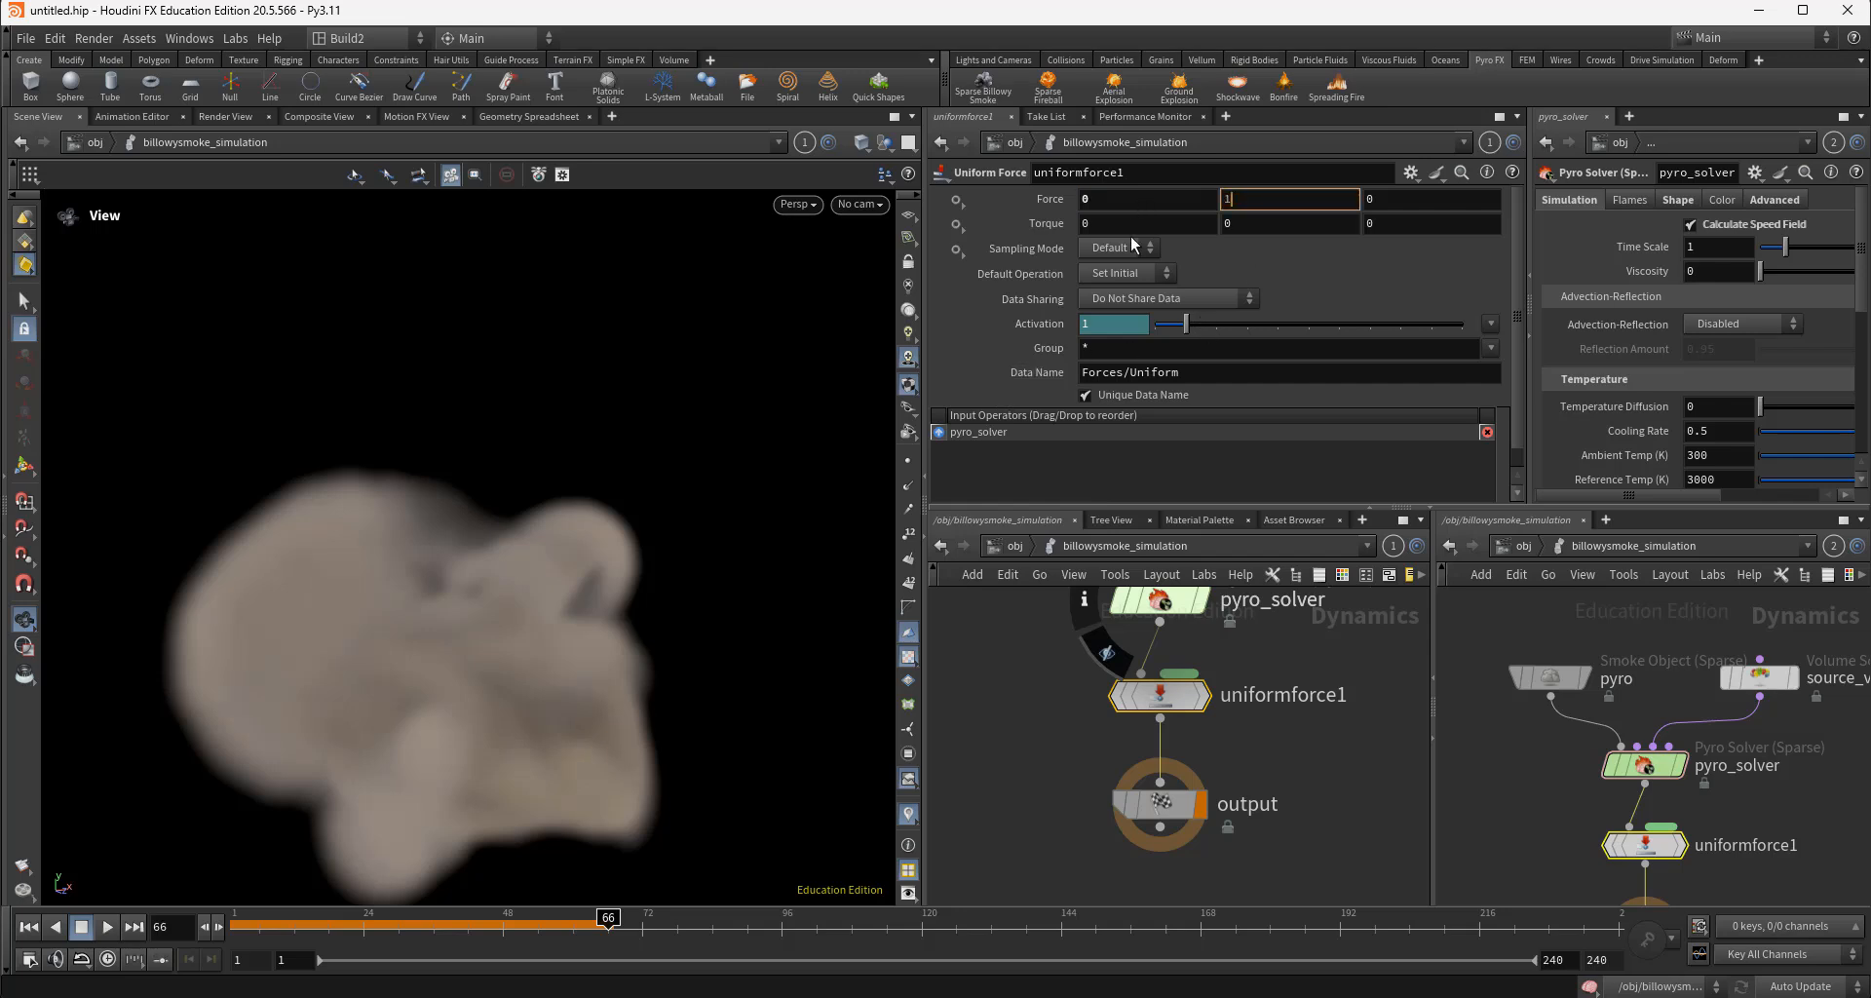
text(1)
key(Return)
key(Return)
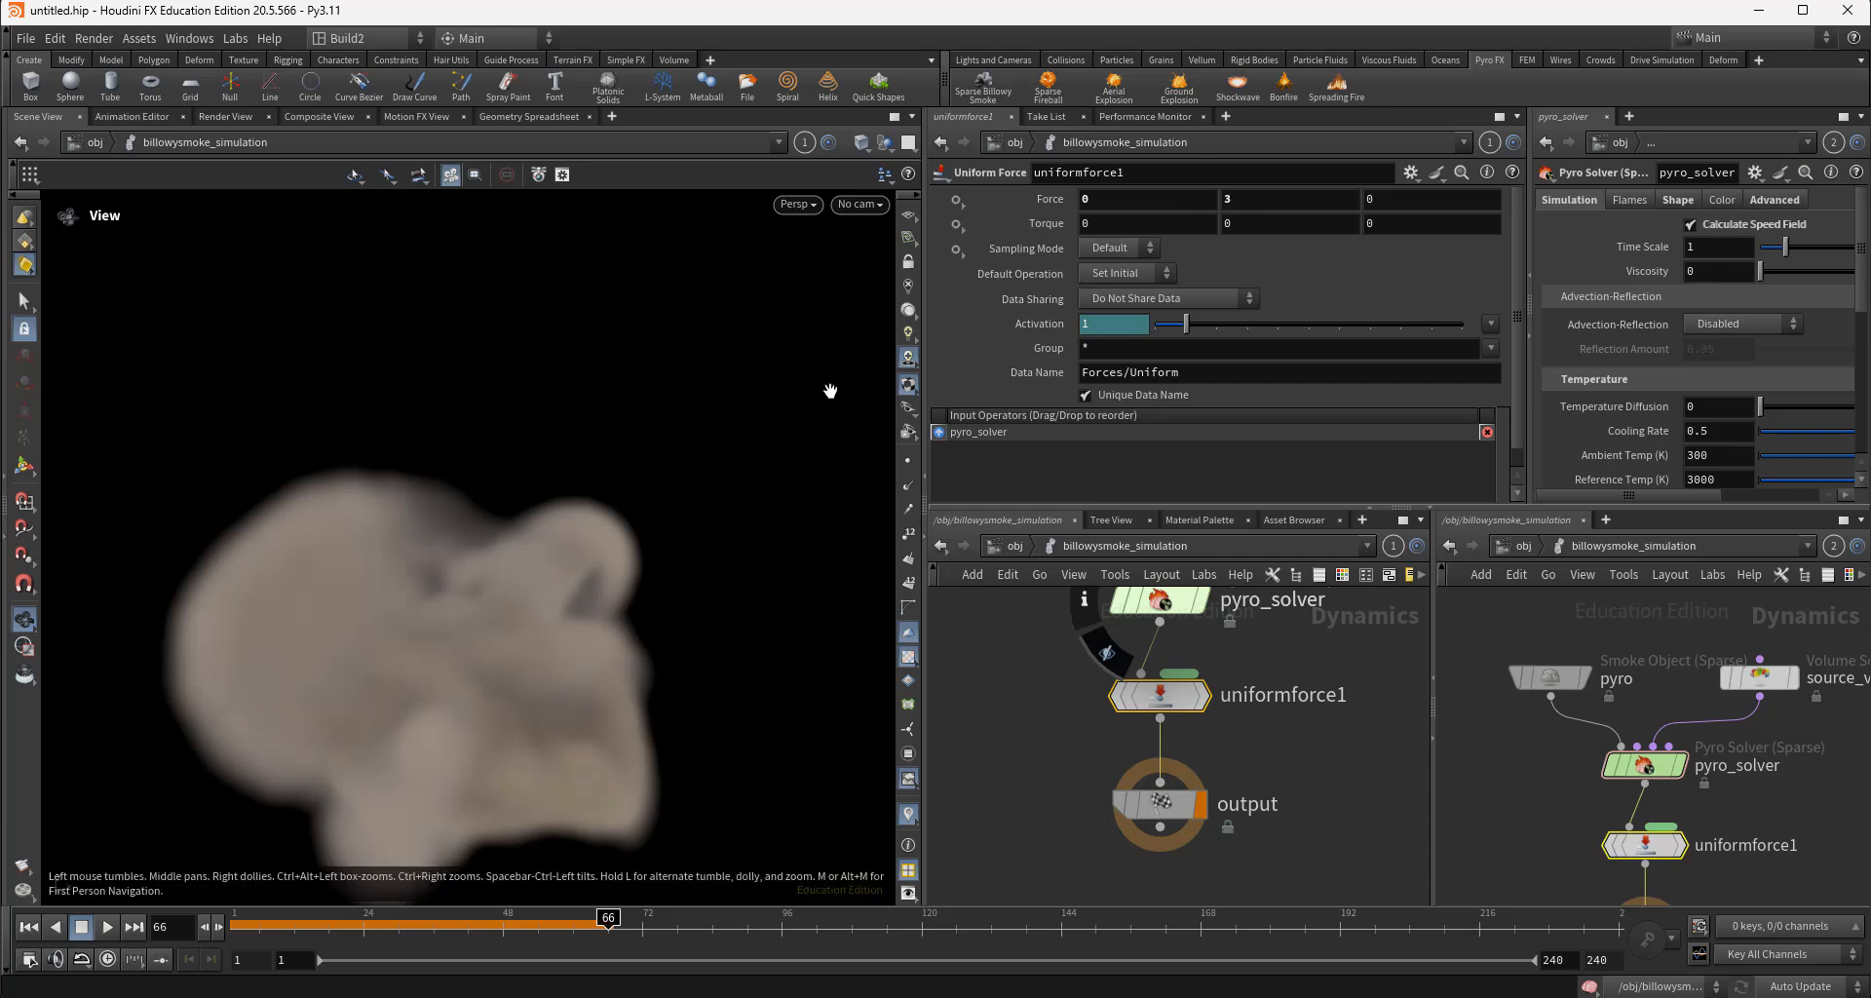
click(27, 927)
click(108, 927)
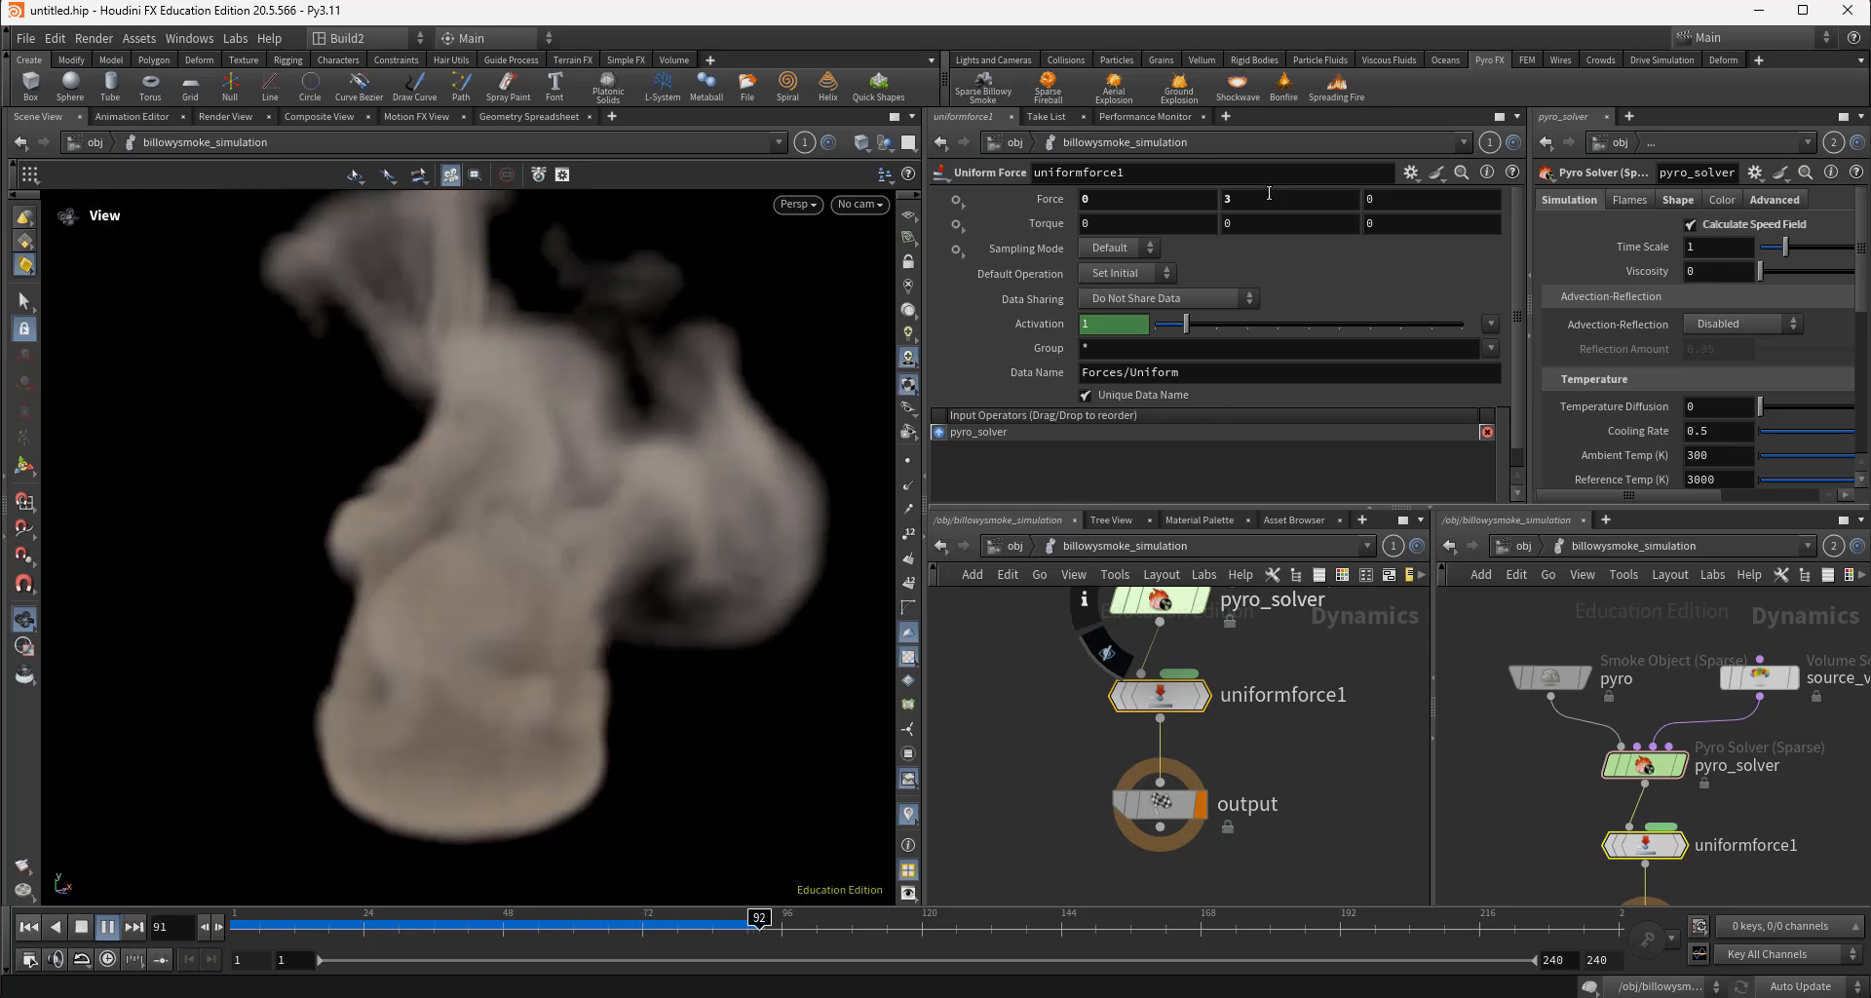
Set uniformforce1's Y force to 10 and replay the simulation from frame 1 to frame 72
drag(1269, 196, 1139, 196)
text(10)
key(Return)
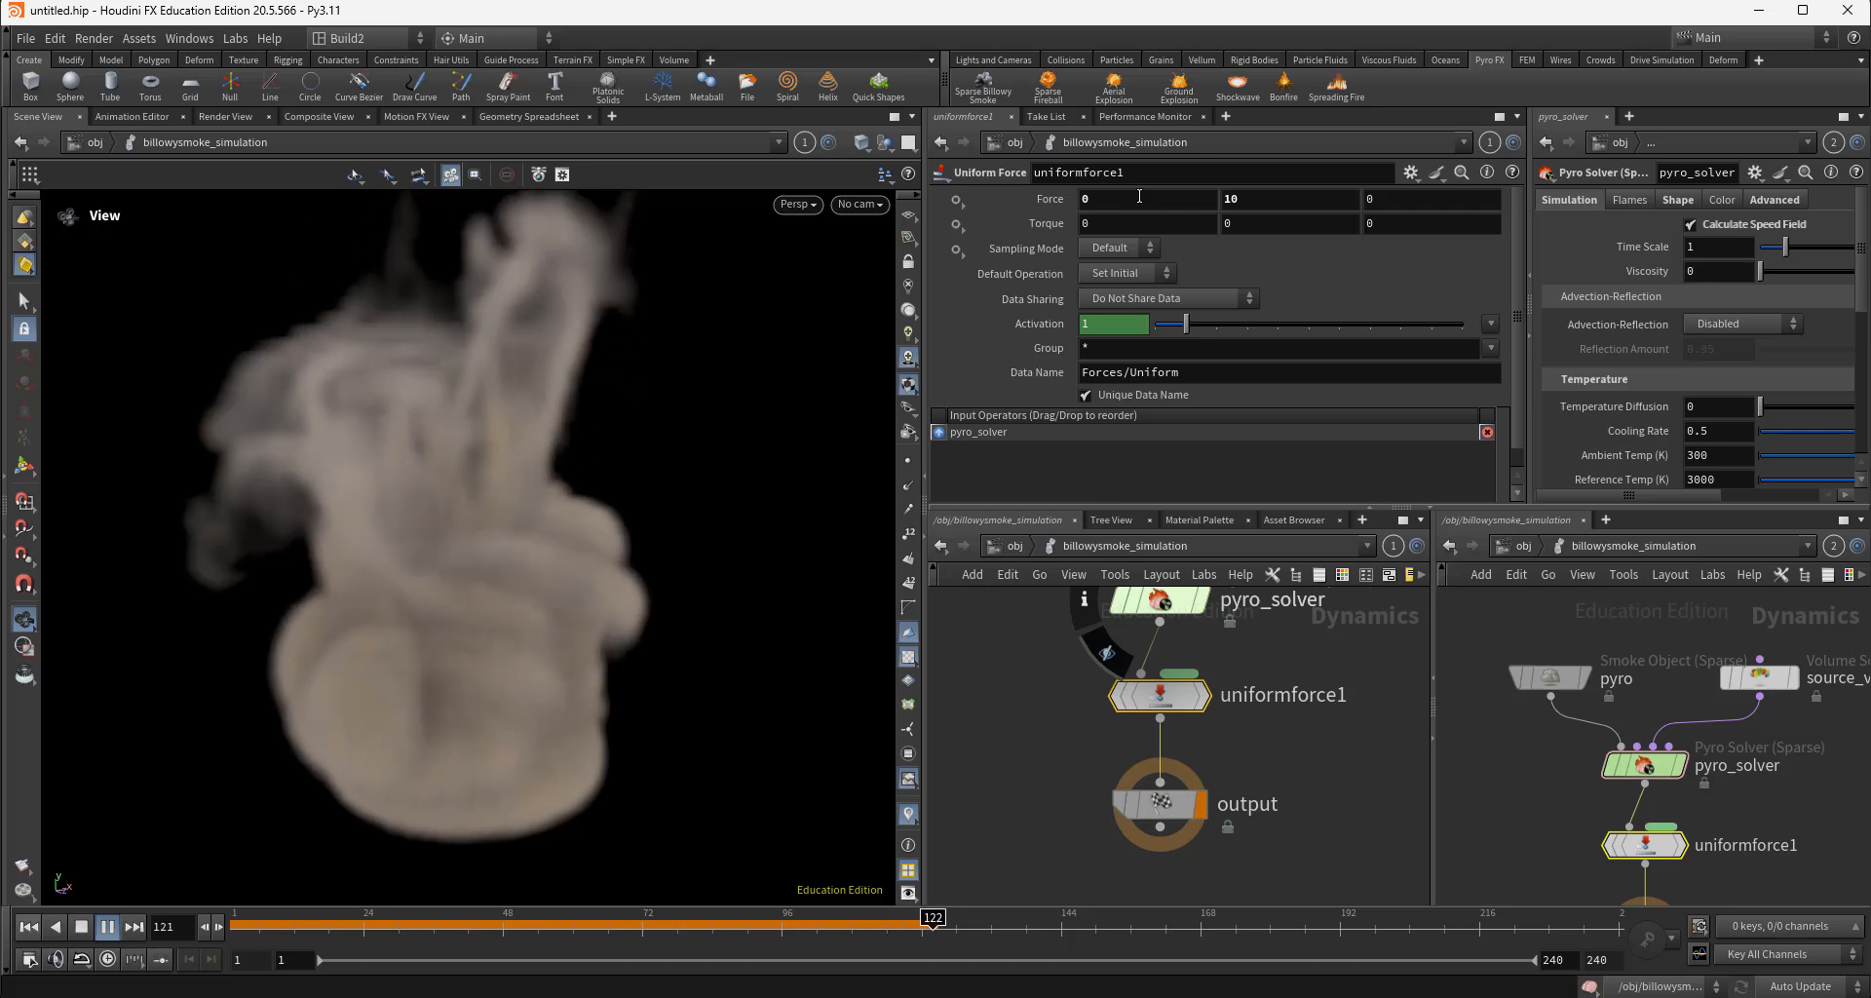
drag(261, 931, 197, 913)
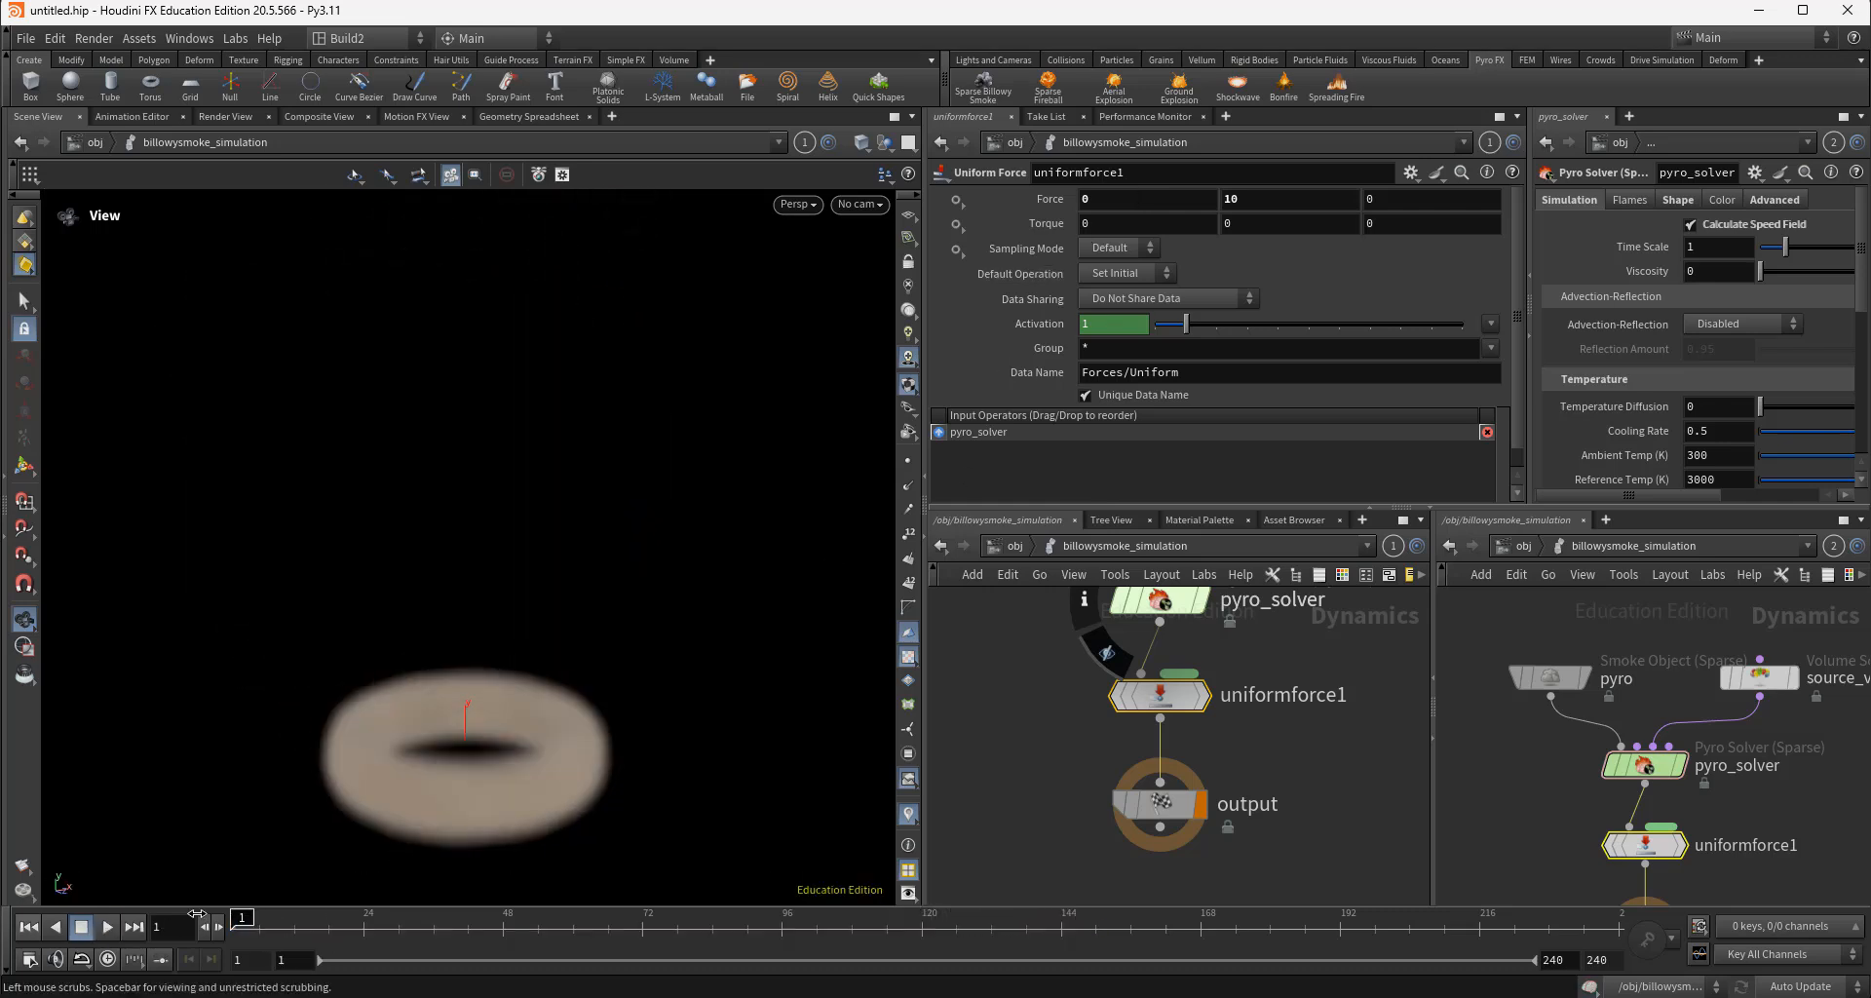
click(108, 927)
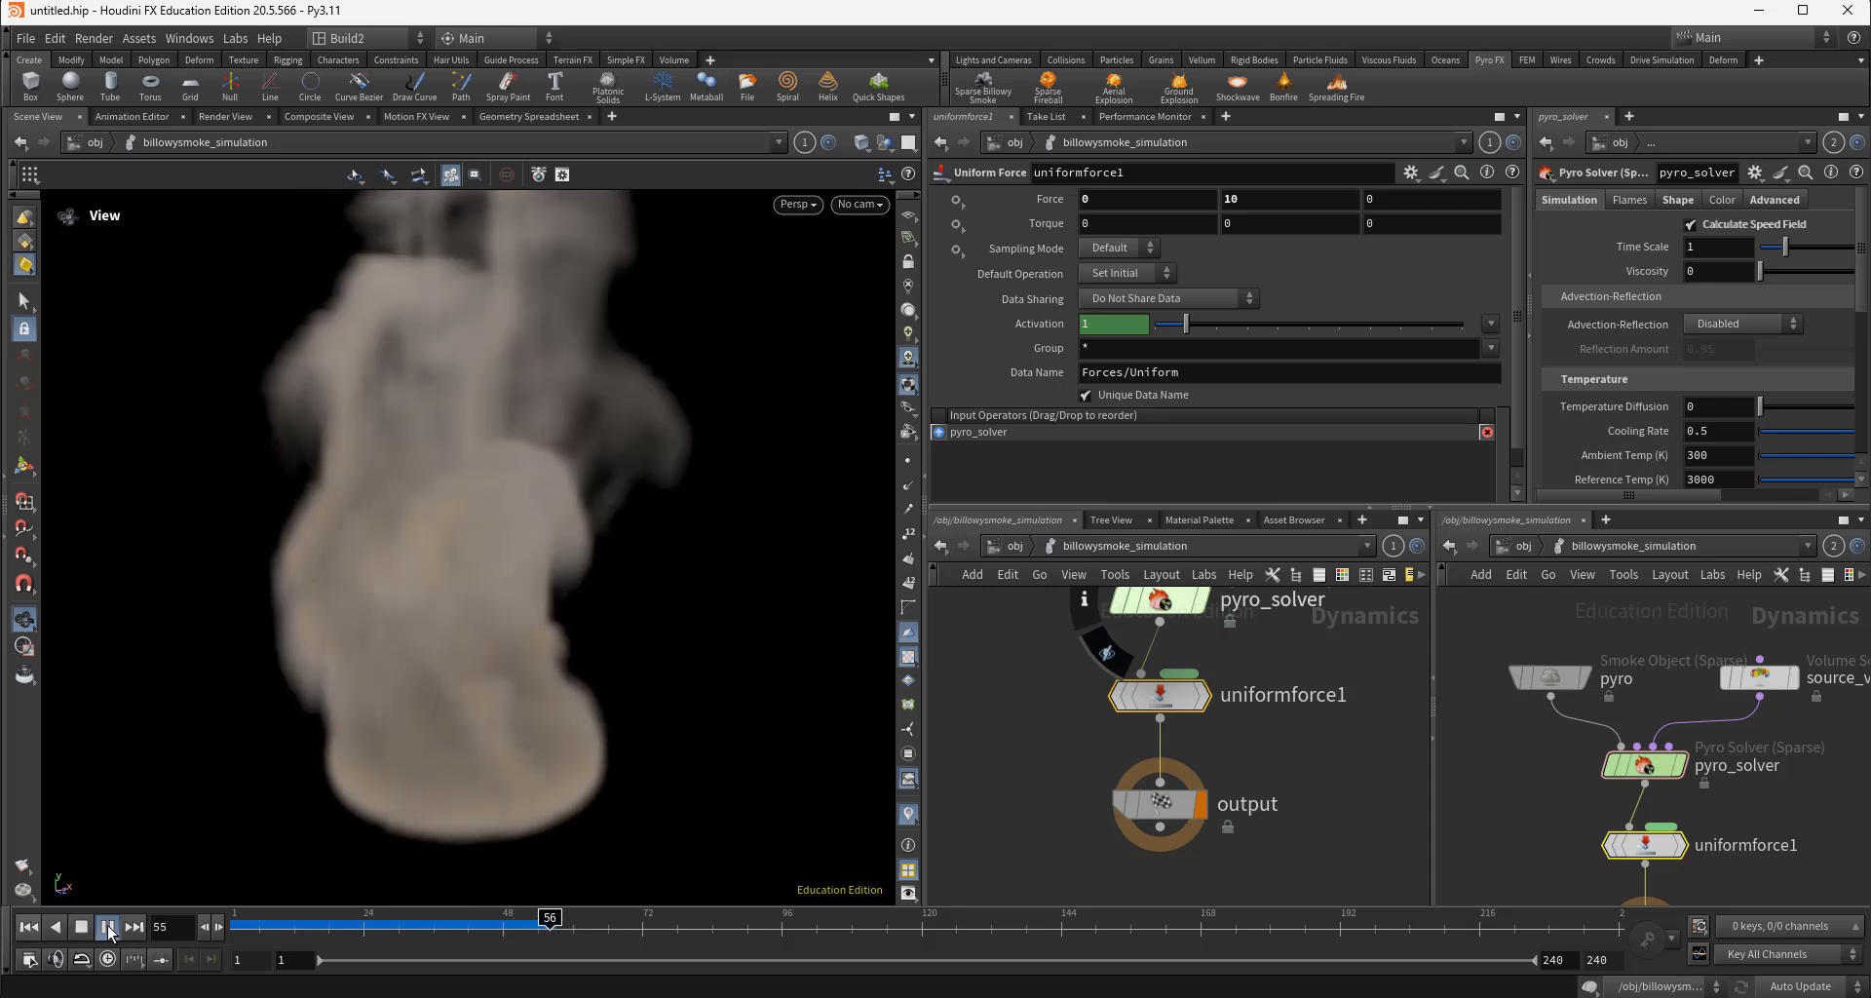
click(107, 927)
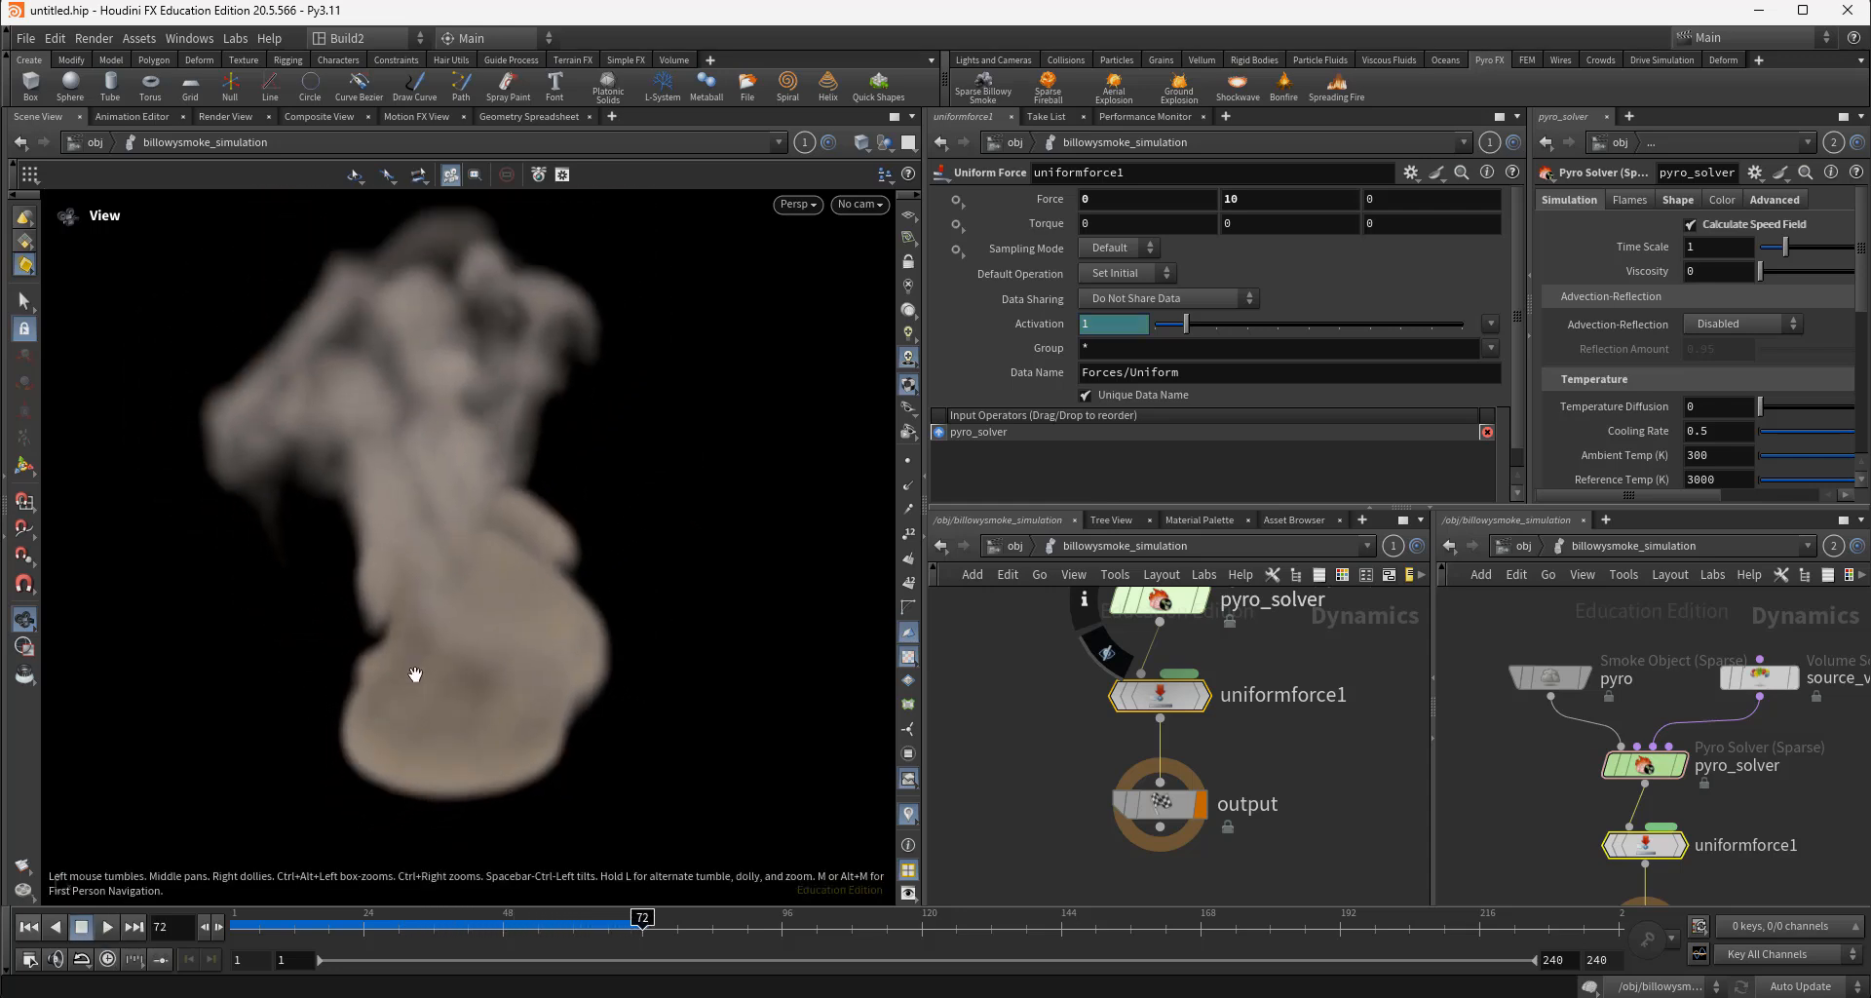
Move uniformforce1 up and the output node down to make room between them
drag(415, 674, 458, 702)
drag(1172, 707, 1172, 687)
drag(1178, 809, 1178, 852)
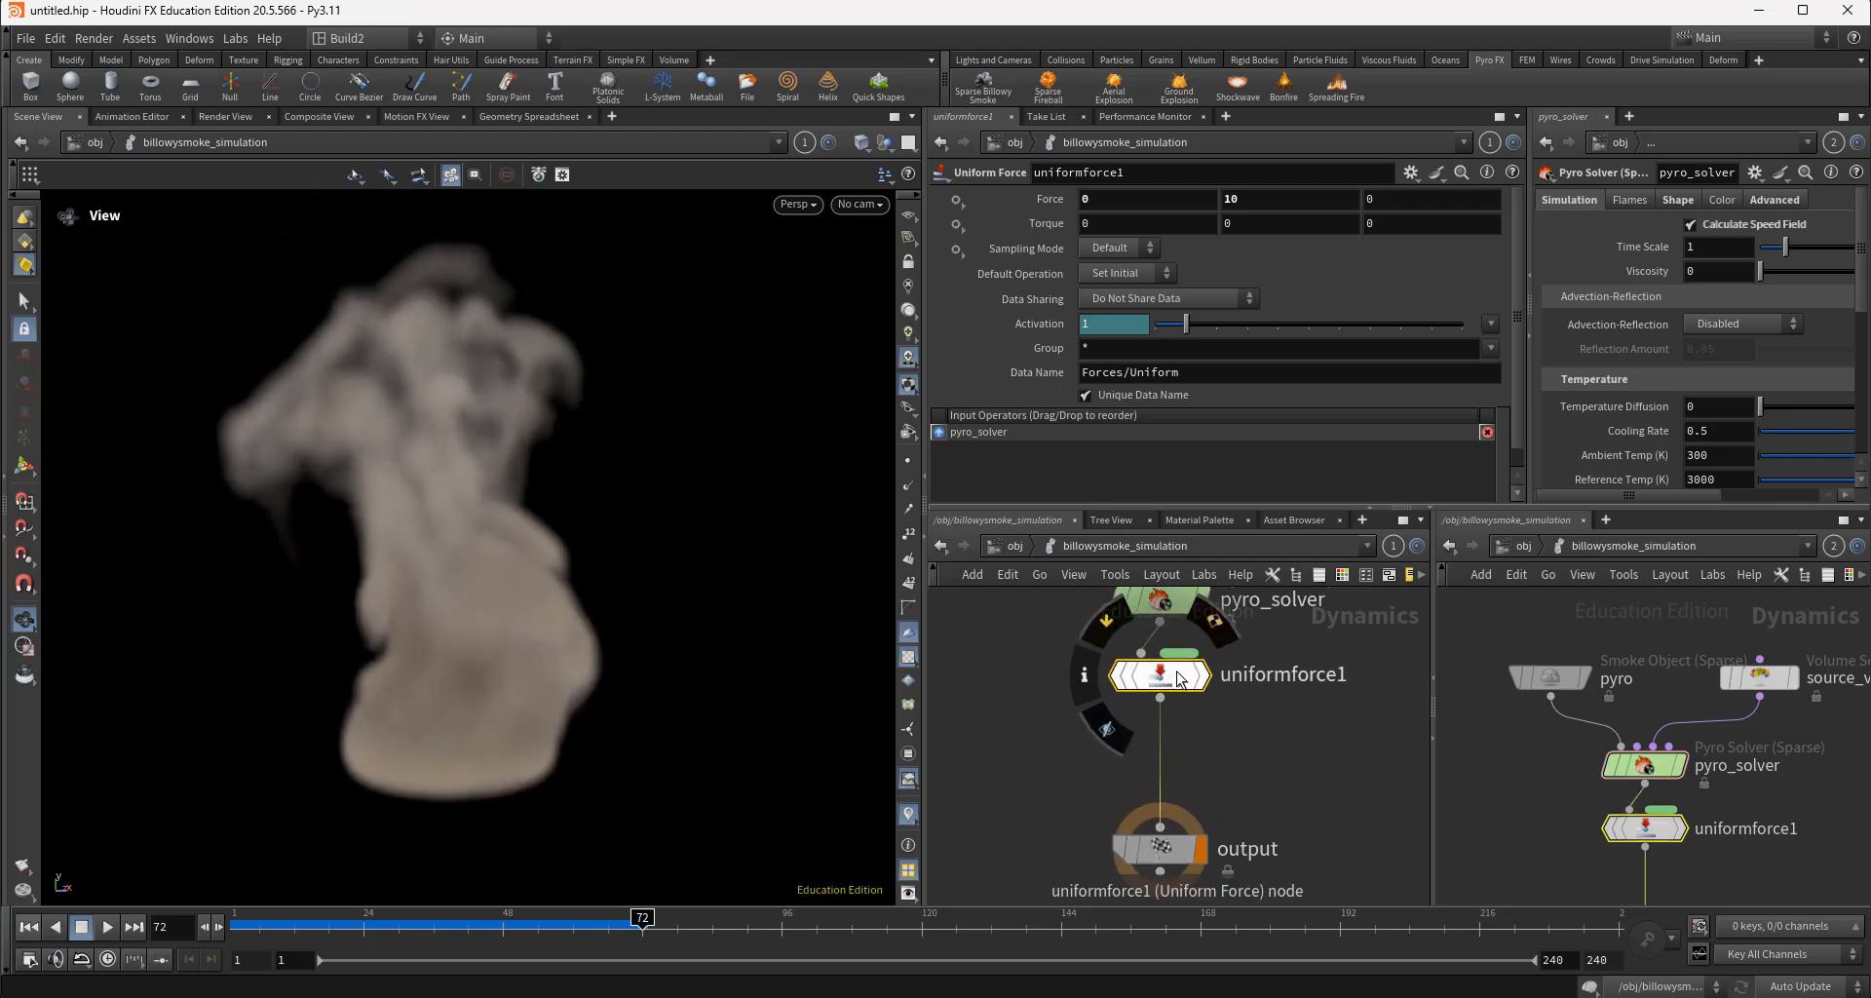
drag(1177, 674, 1178, 676)
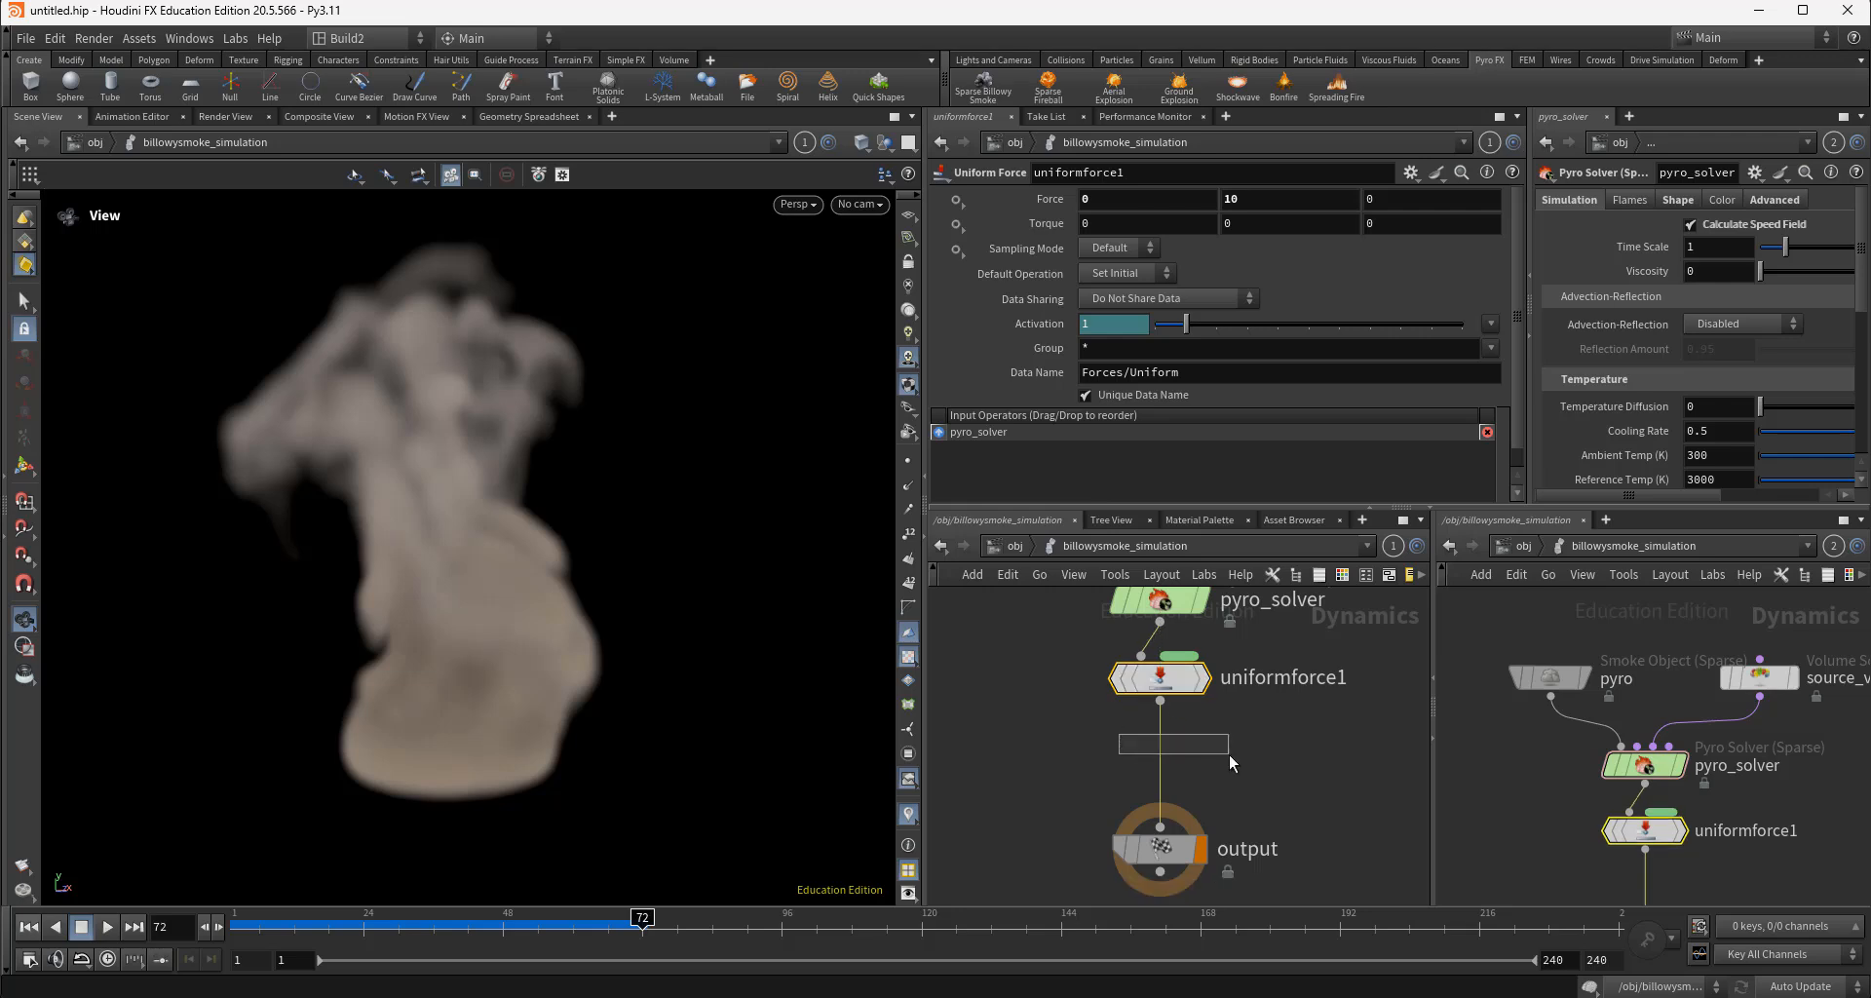
click(1230, 757)
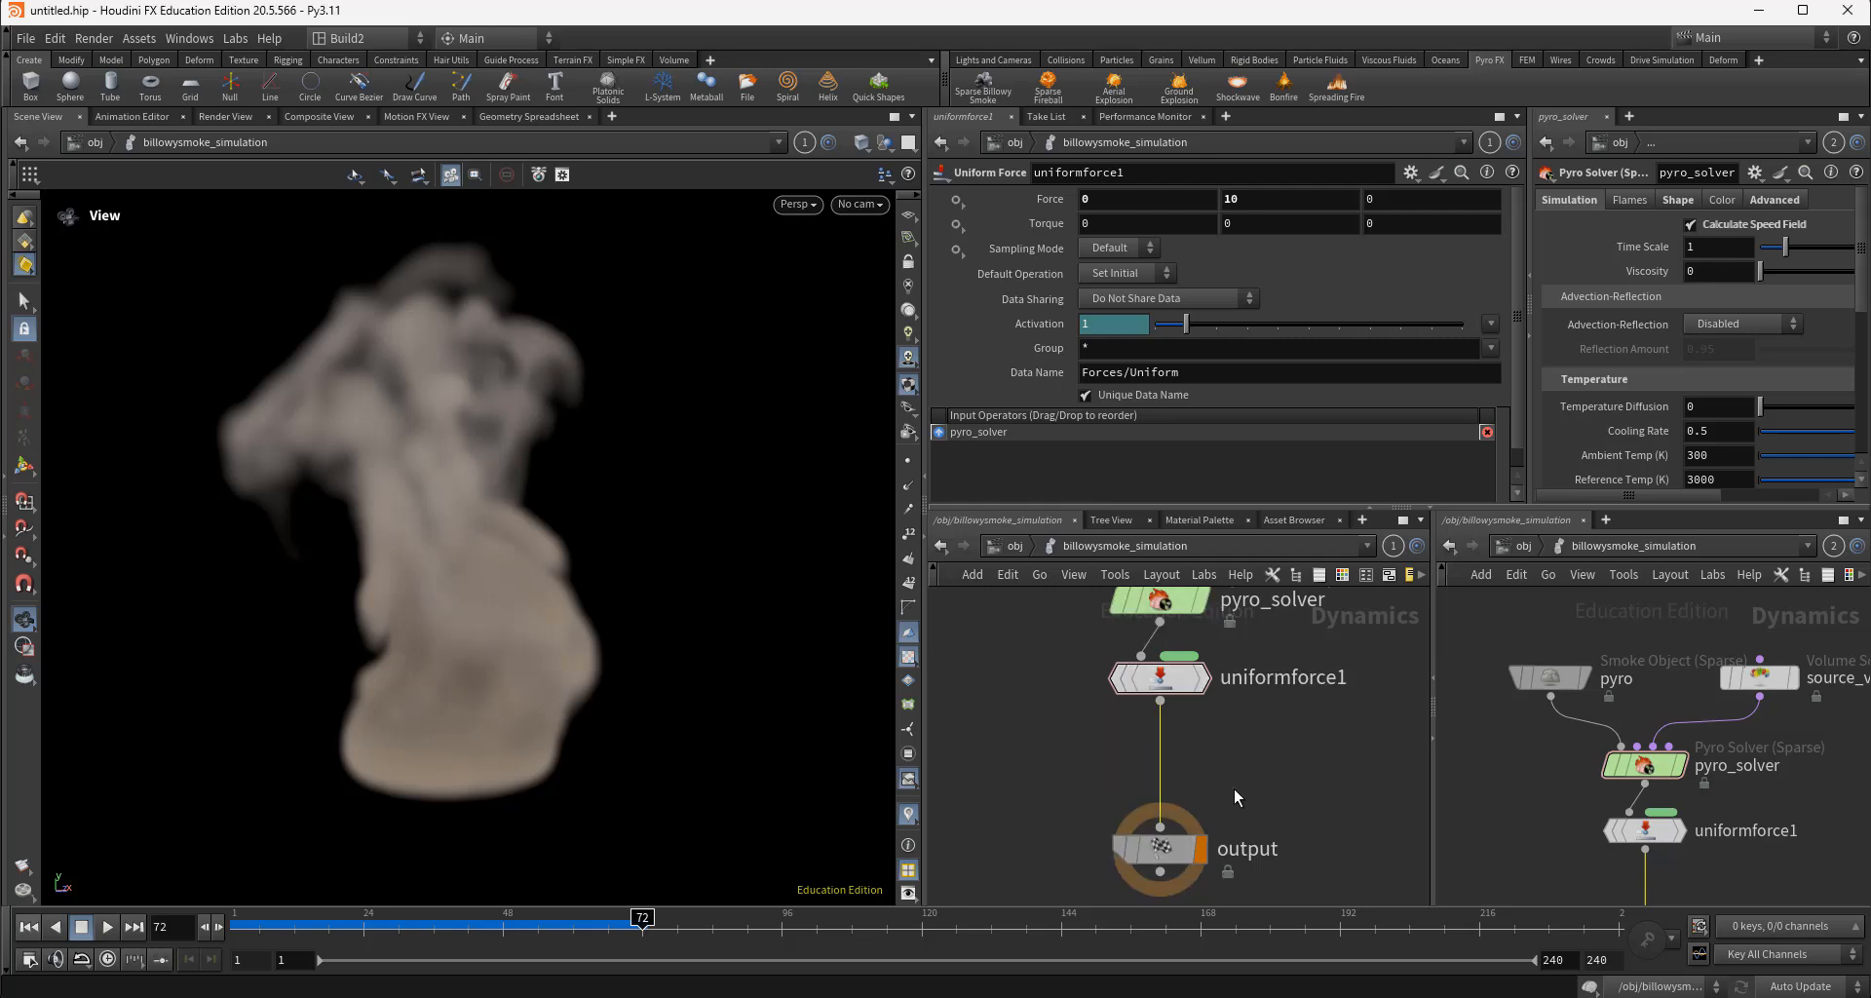
Insert a Vortex Force node on the wire between uniformforce1 and output
key(Tab)
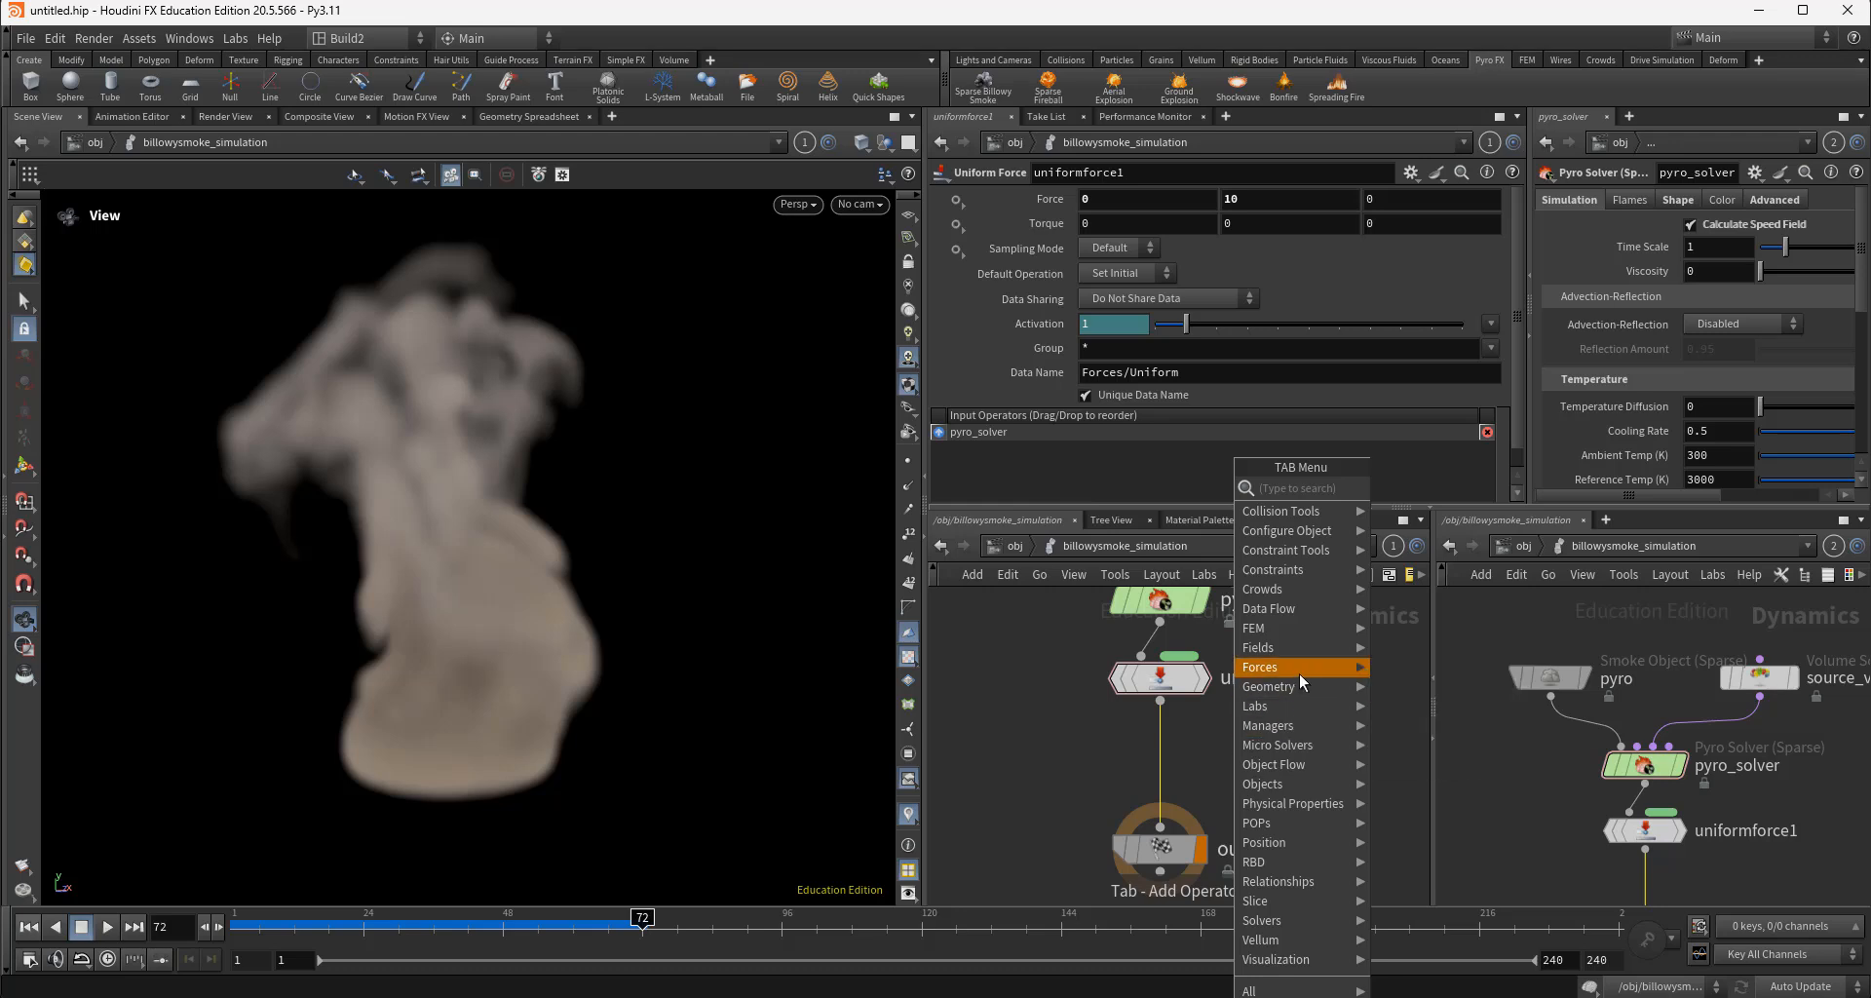
mouse_move(1301, 676)
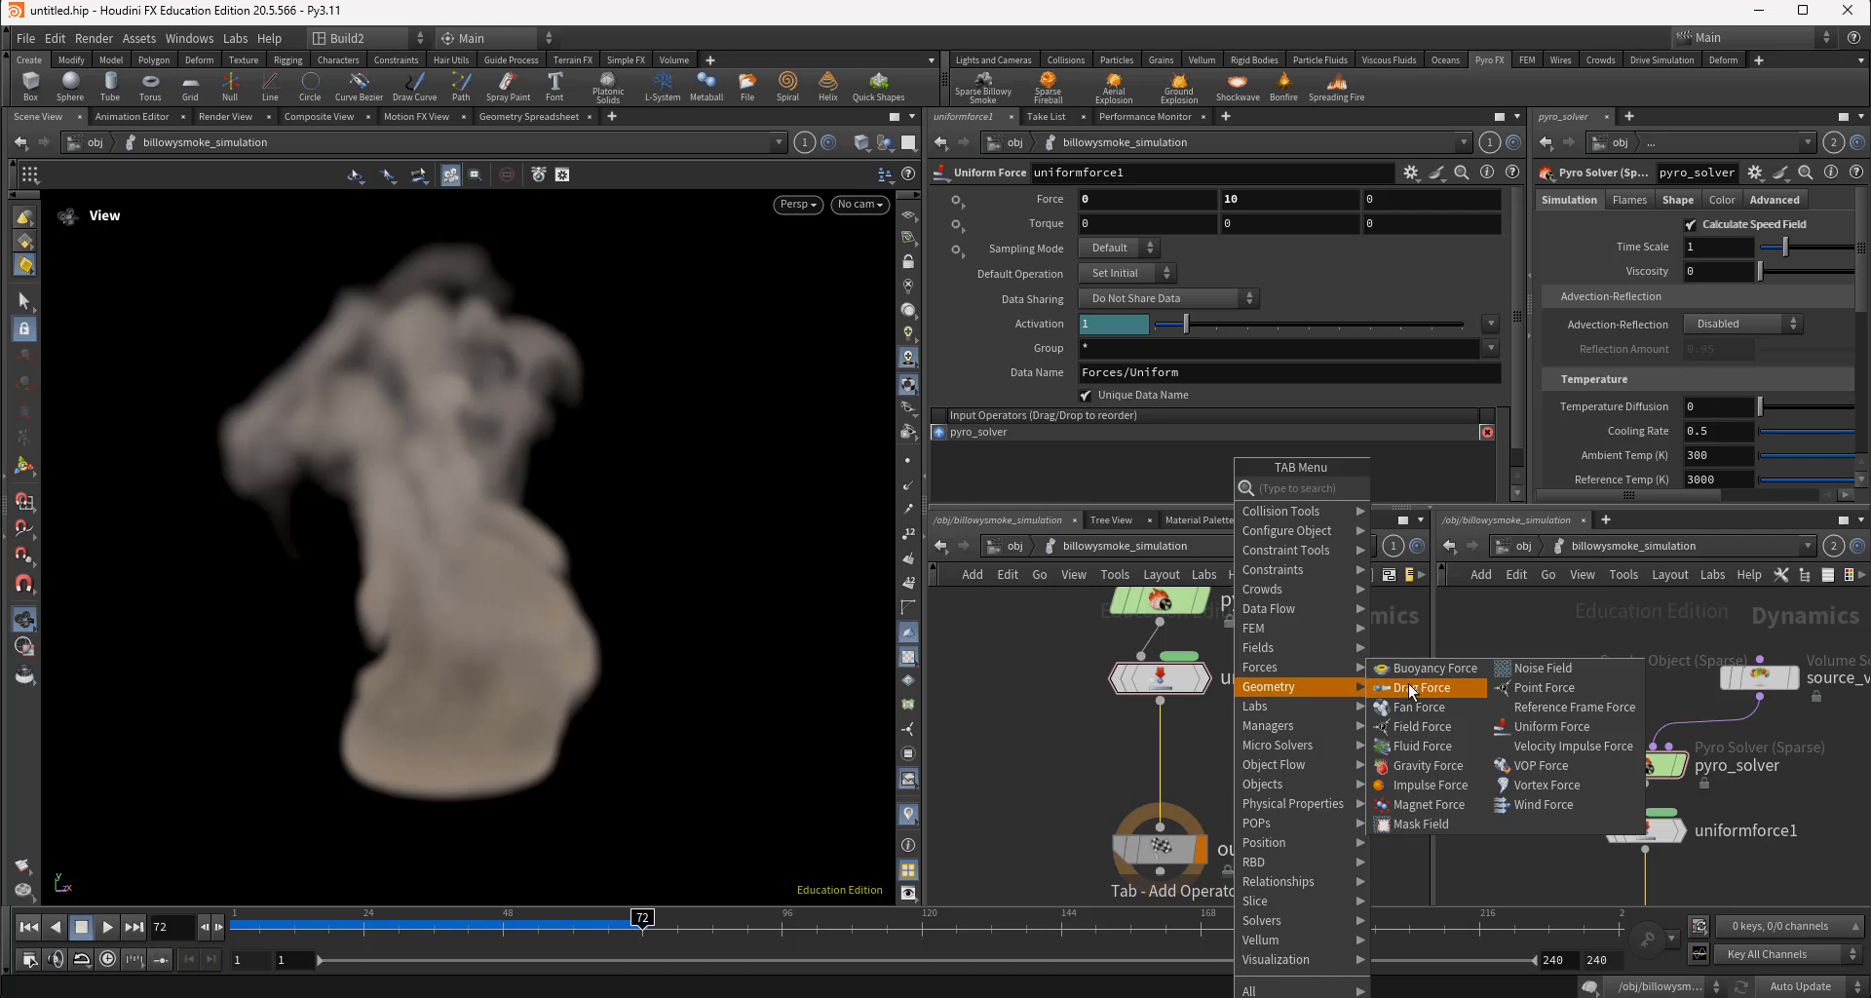
click(1534, 789)
click(1167, 772)
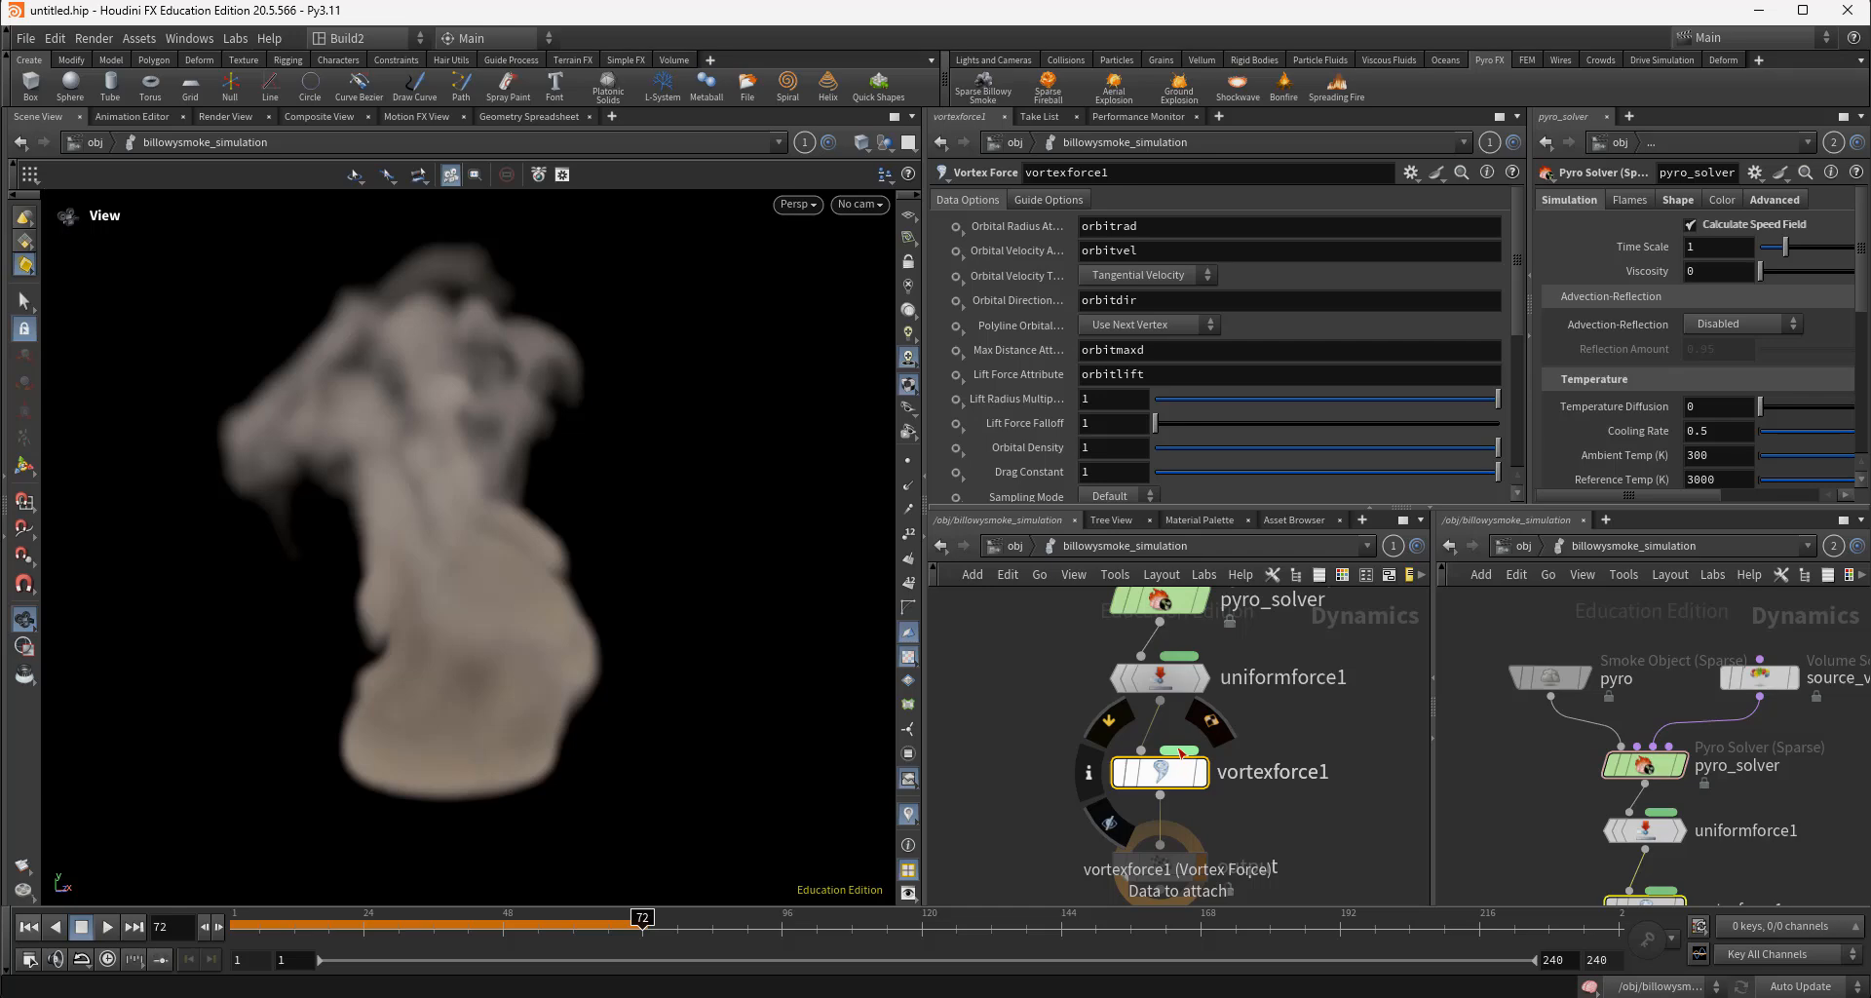
Attach a SOP Geometry node to vortexforce1's data input and space out the vortexforce1 and output nodes below it
click(1180, 751)
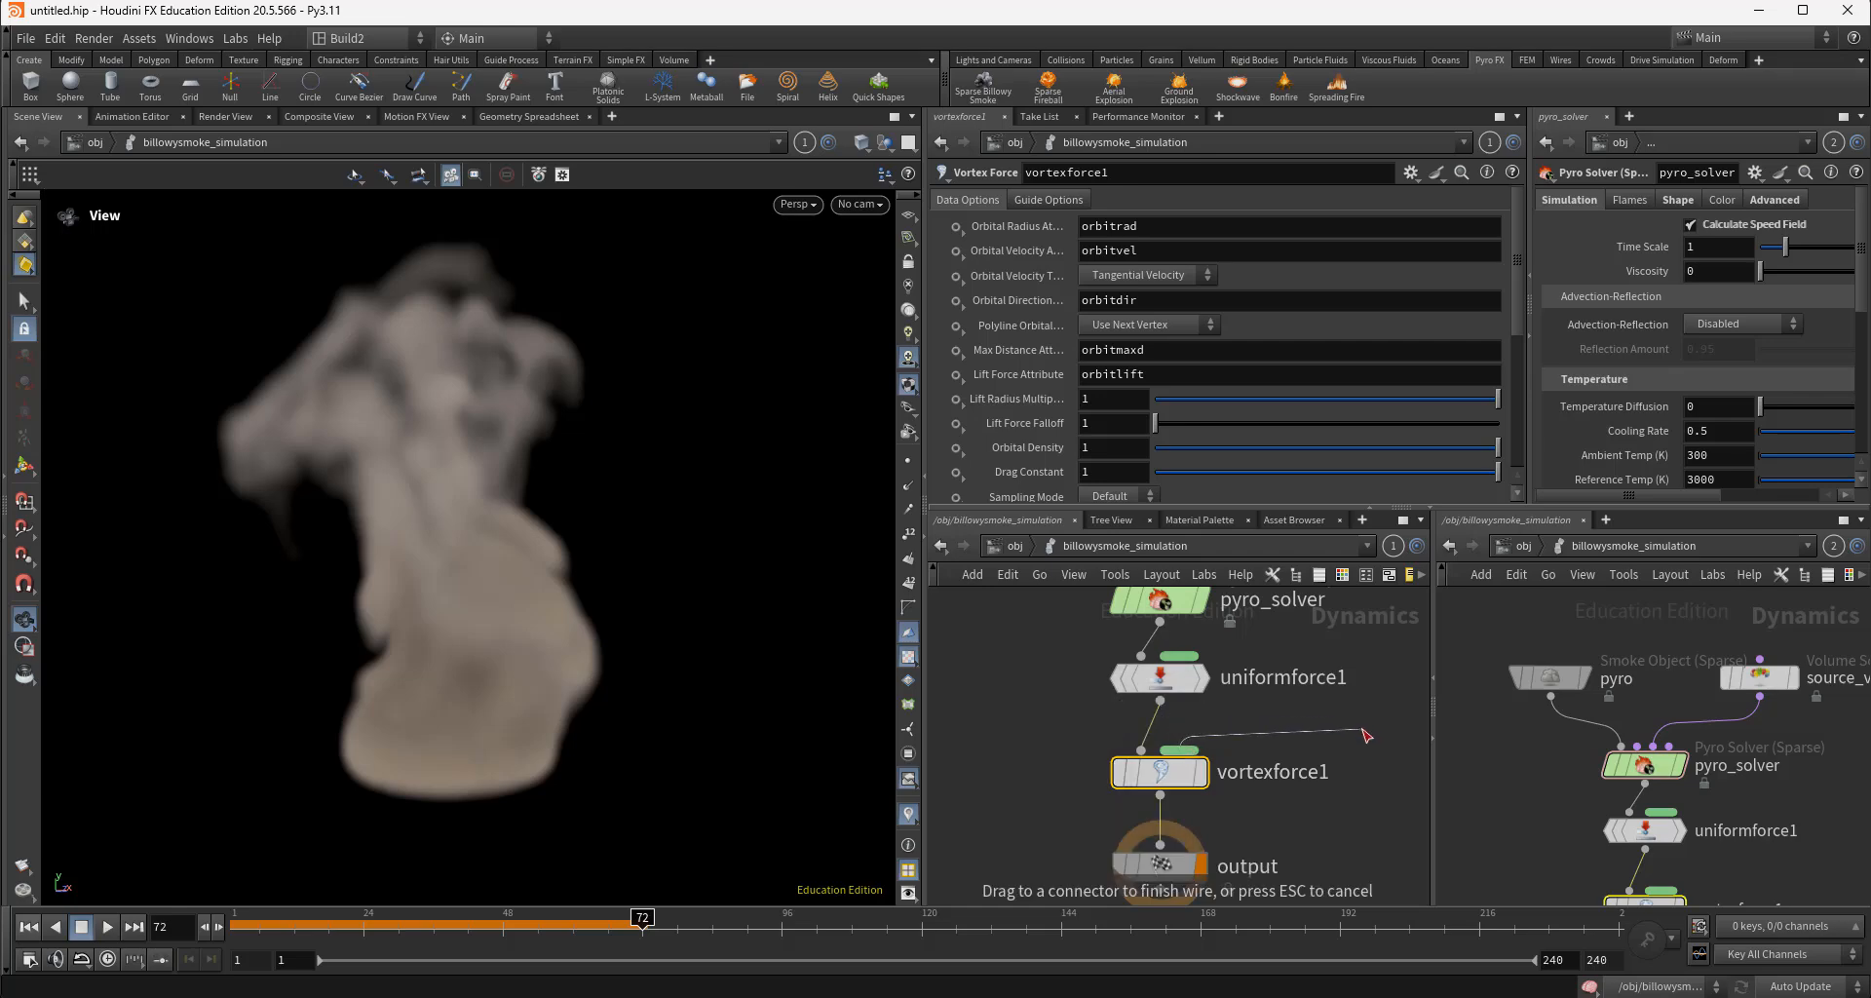
key(Tab)
text(sop)
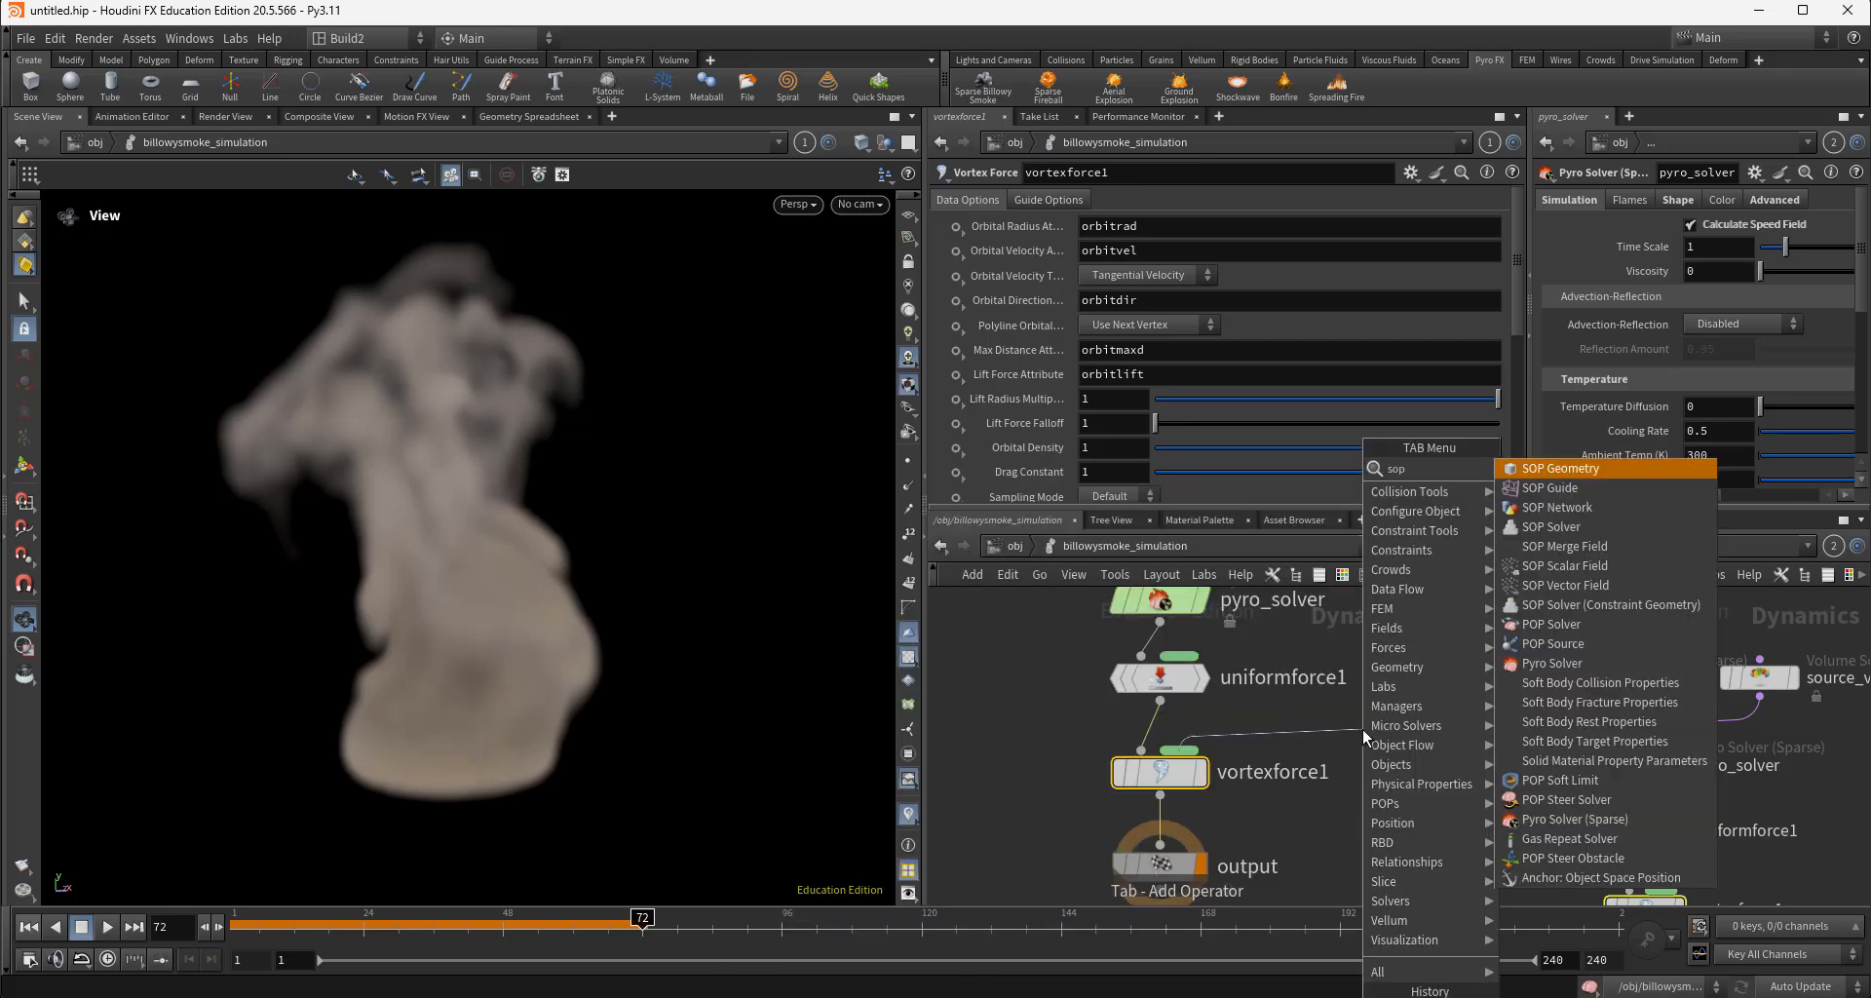
key(Return)
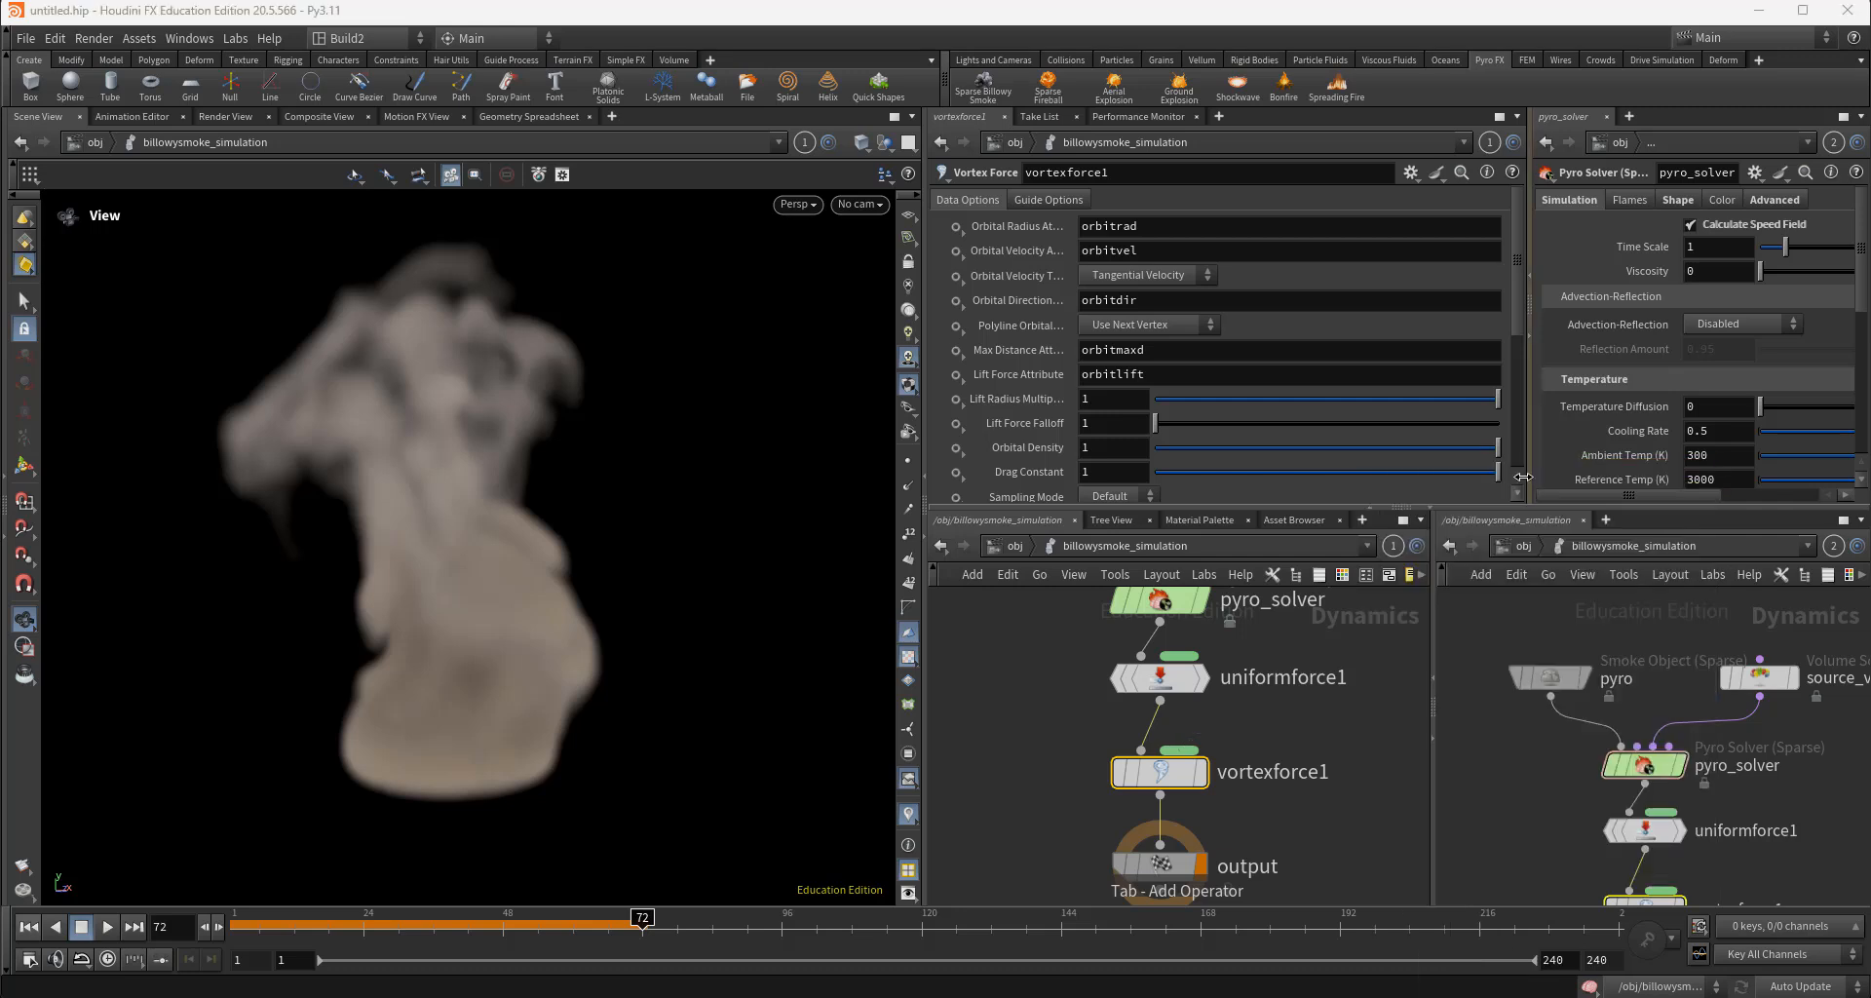
mouse_move(1173, 823)
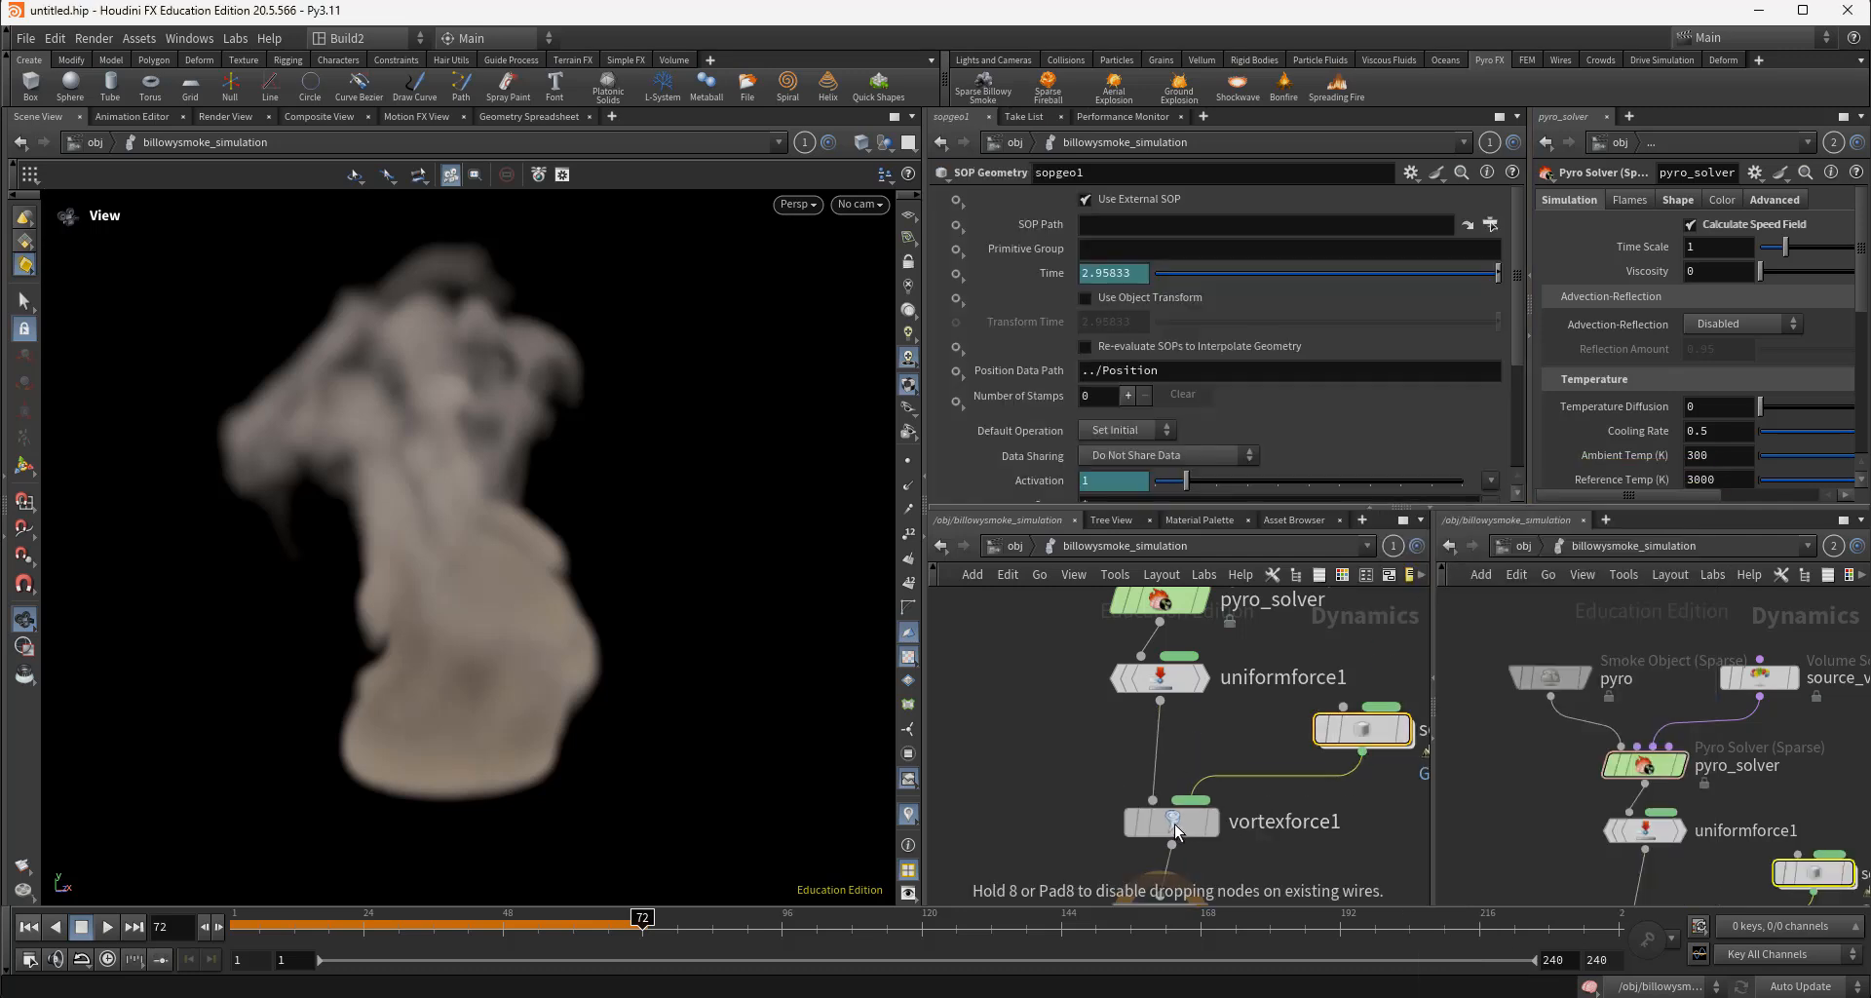
scroll(1318, 841, down, 2)
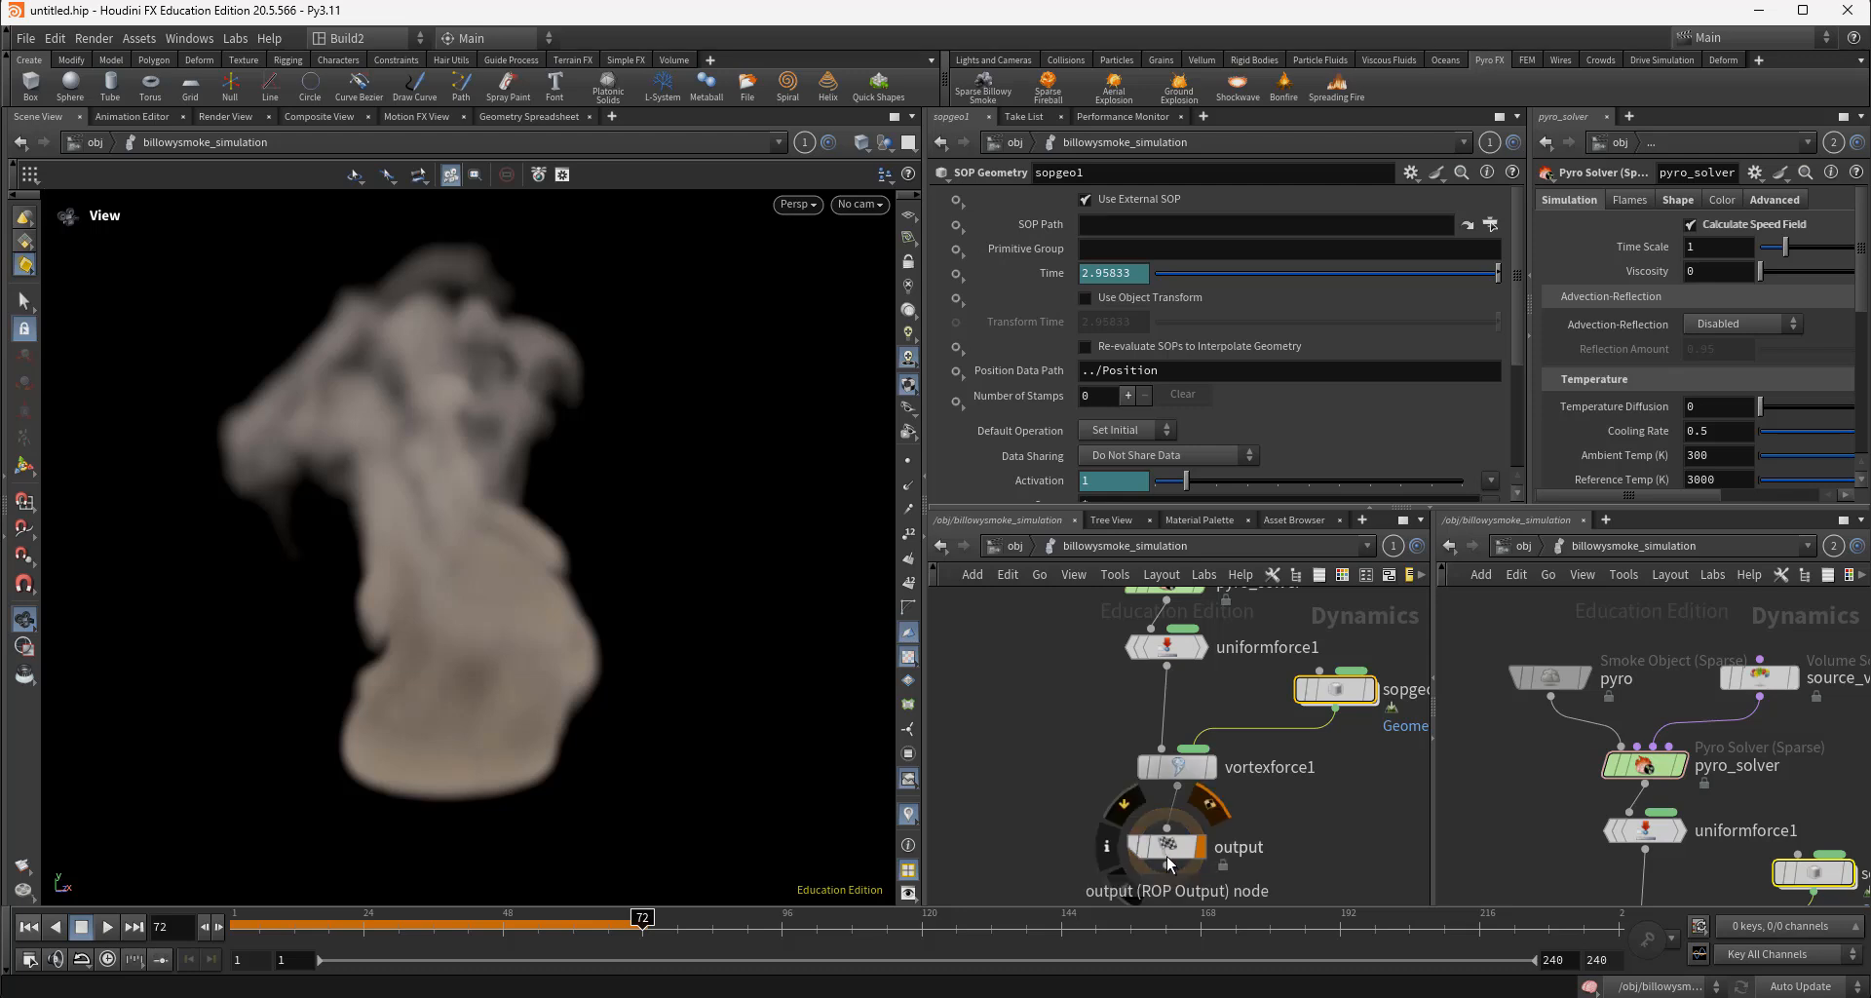
drag(1177, 871, 1180, 883)
middle_drag(1373, 747, 1340, 781)
mouse_move(1343, 737)
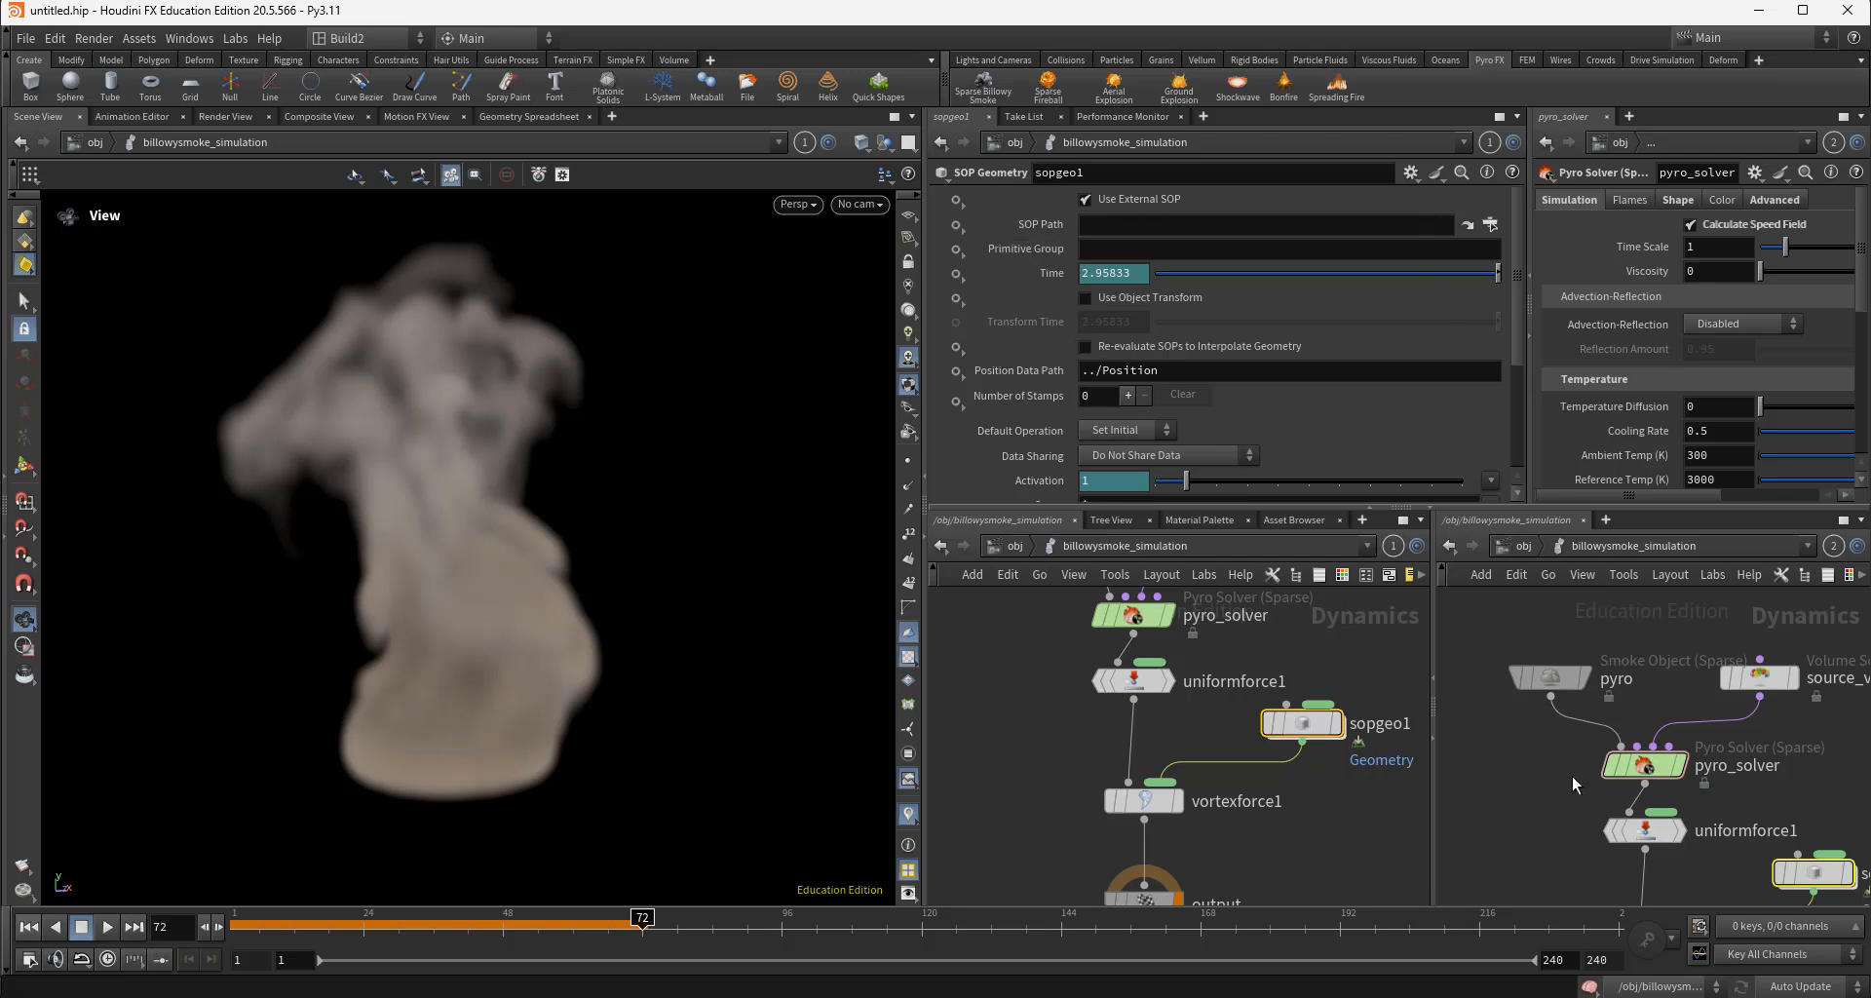
middle_drag(1591, 840, 1548, 666)
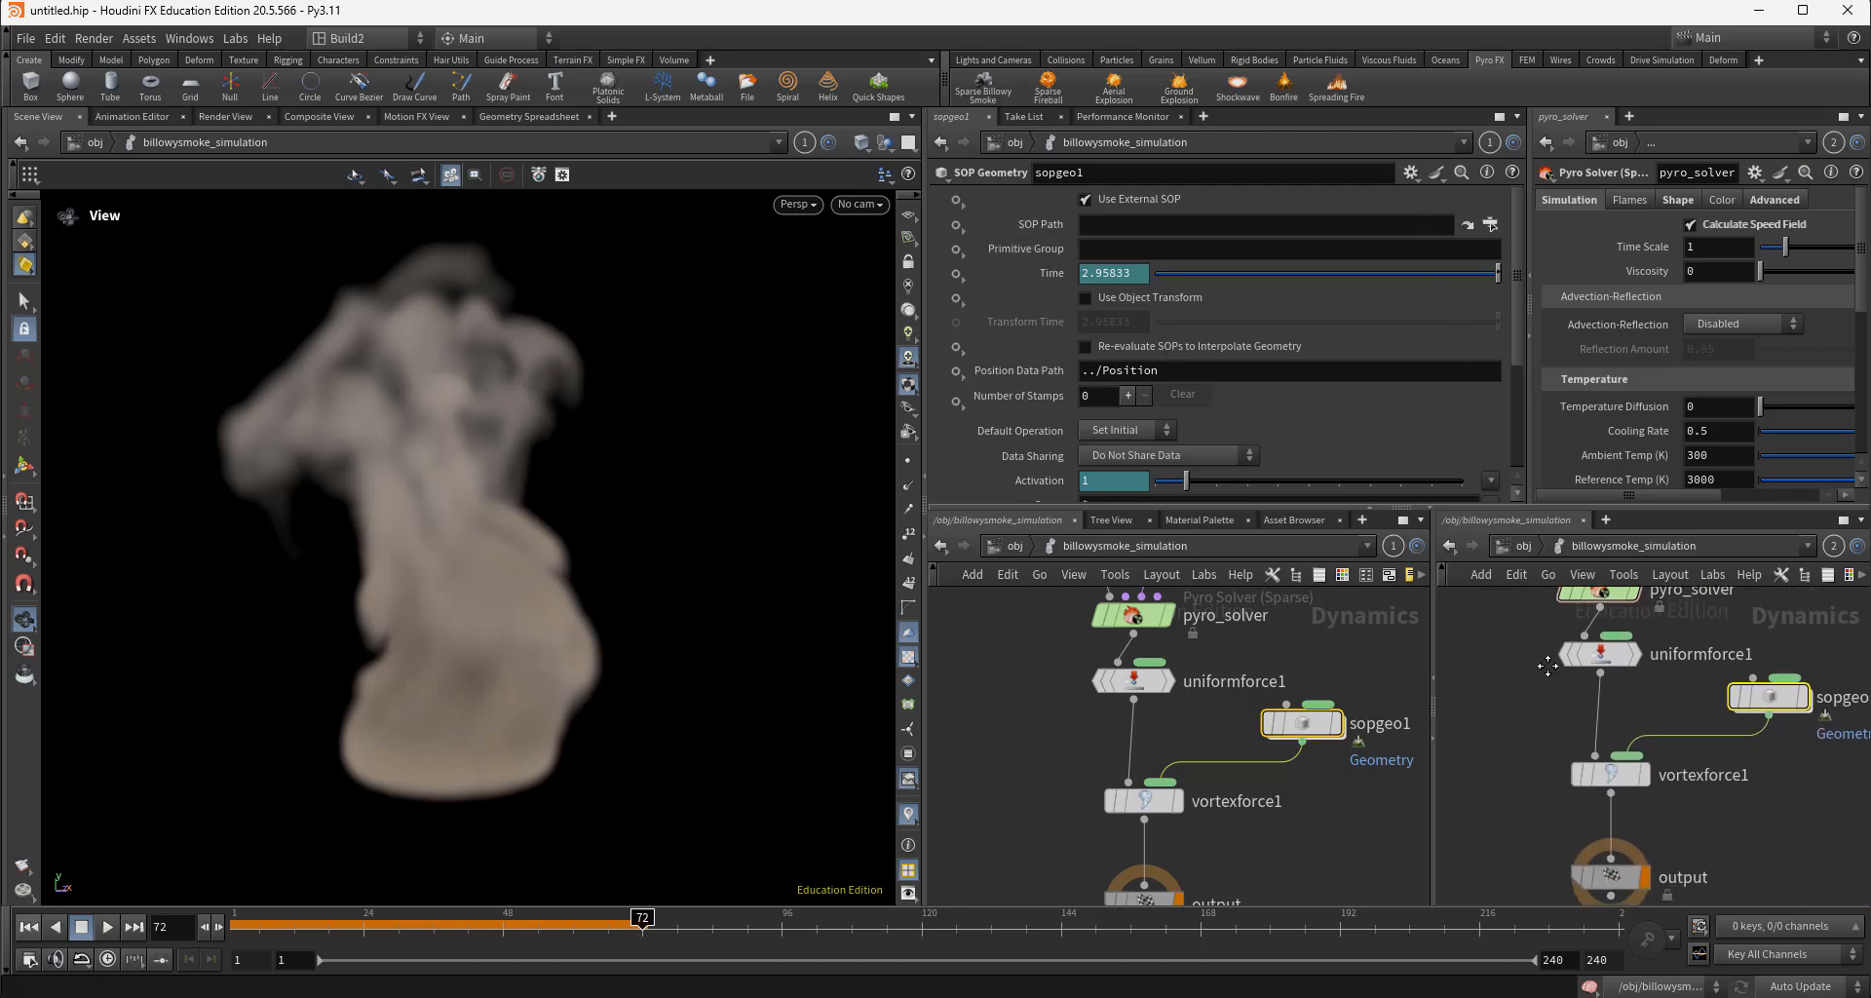
Go up to the obj level and add a Geometry node below billowysmoke_simulation
click(1014, 550)
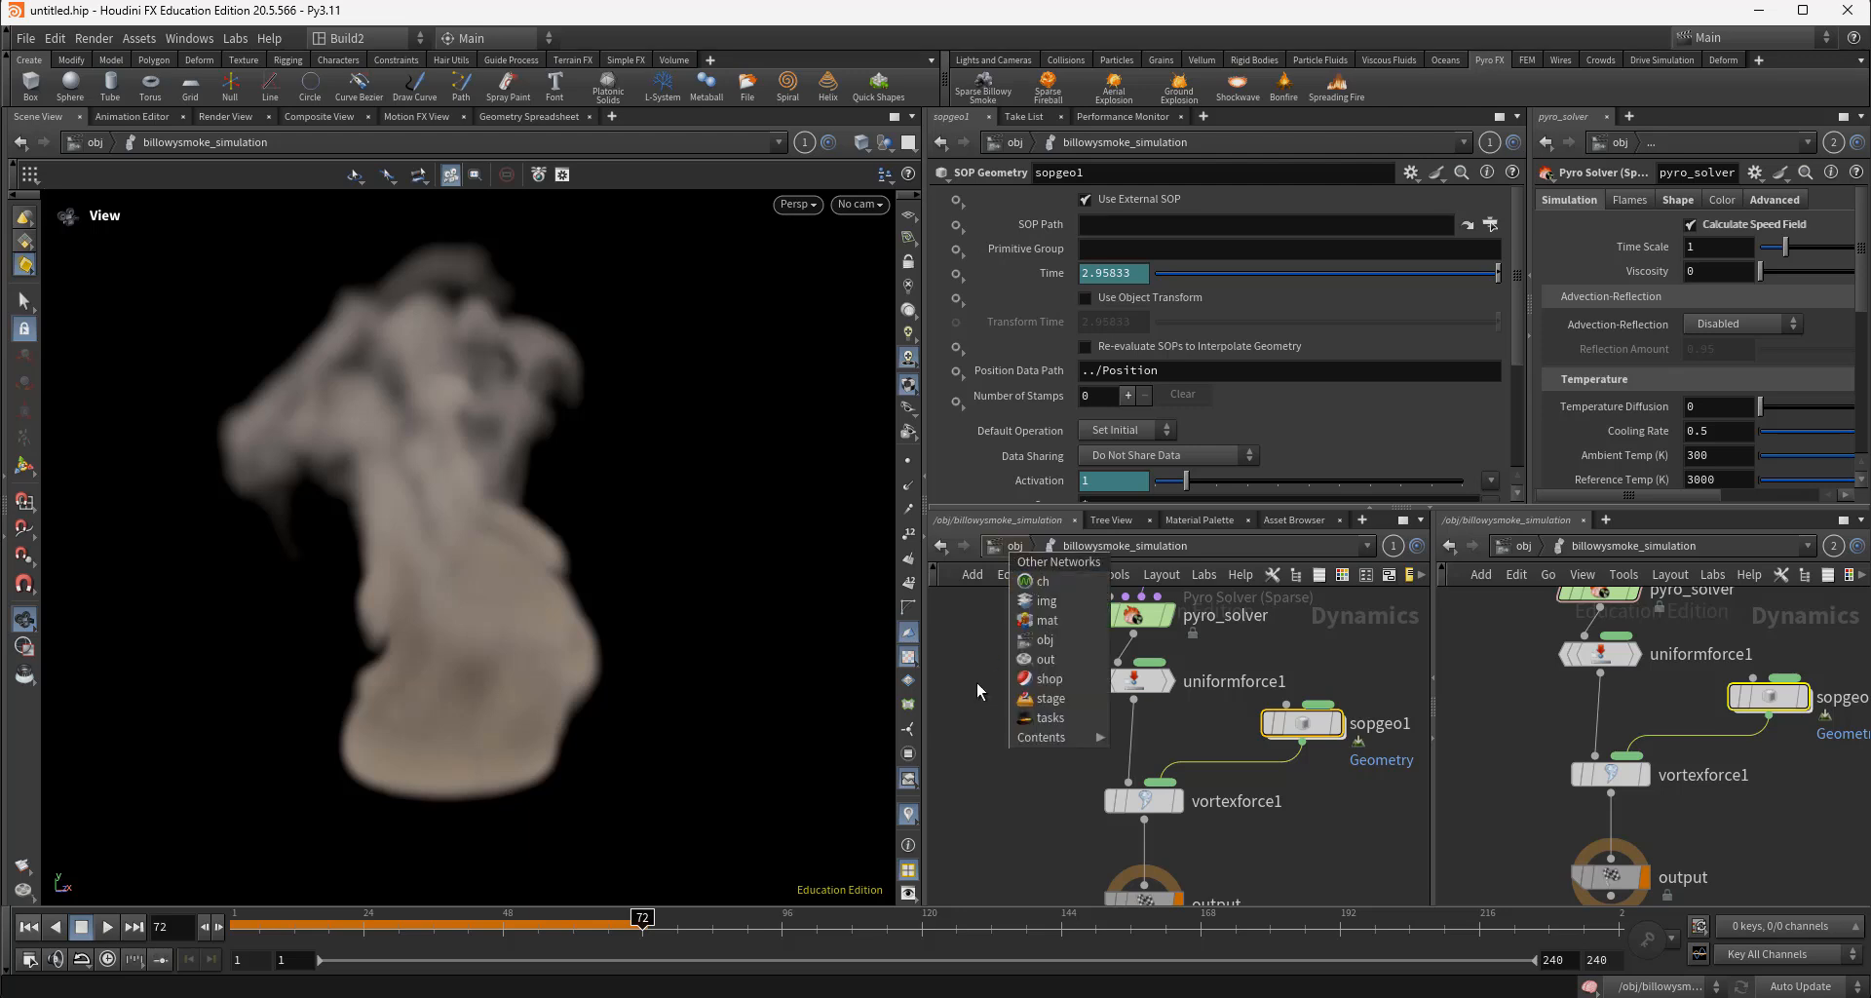
key(Escape)
key(u)
middle_drag(1105, 838, 1117, 749)
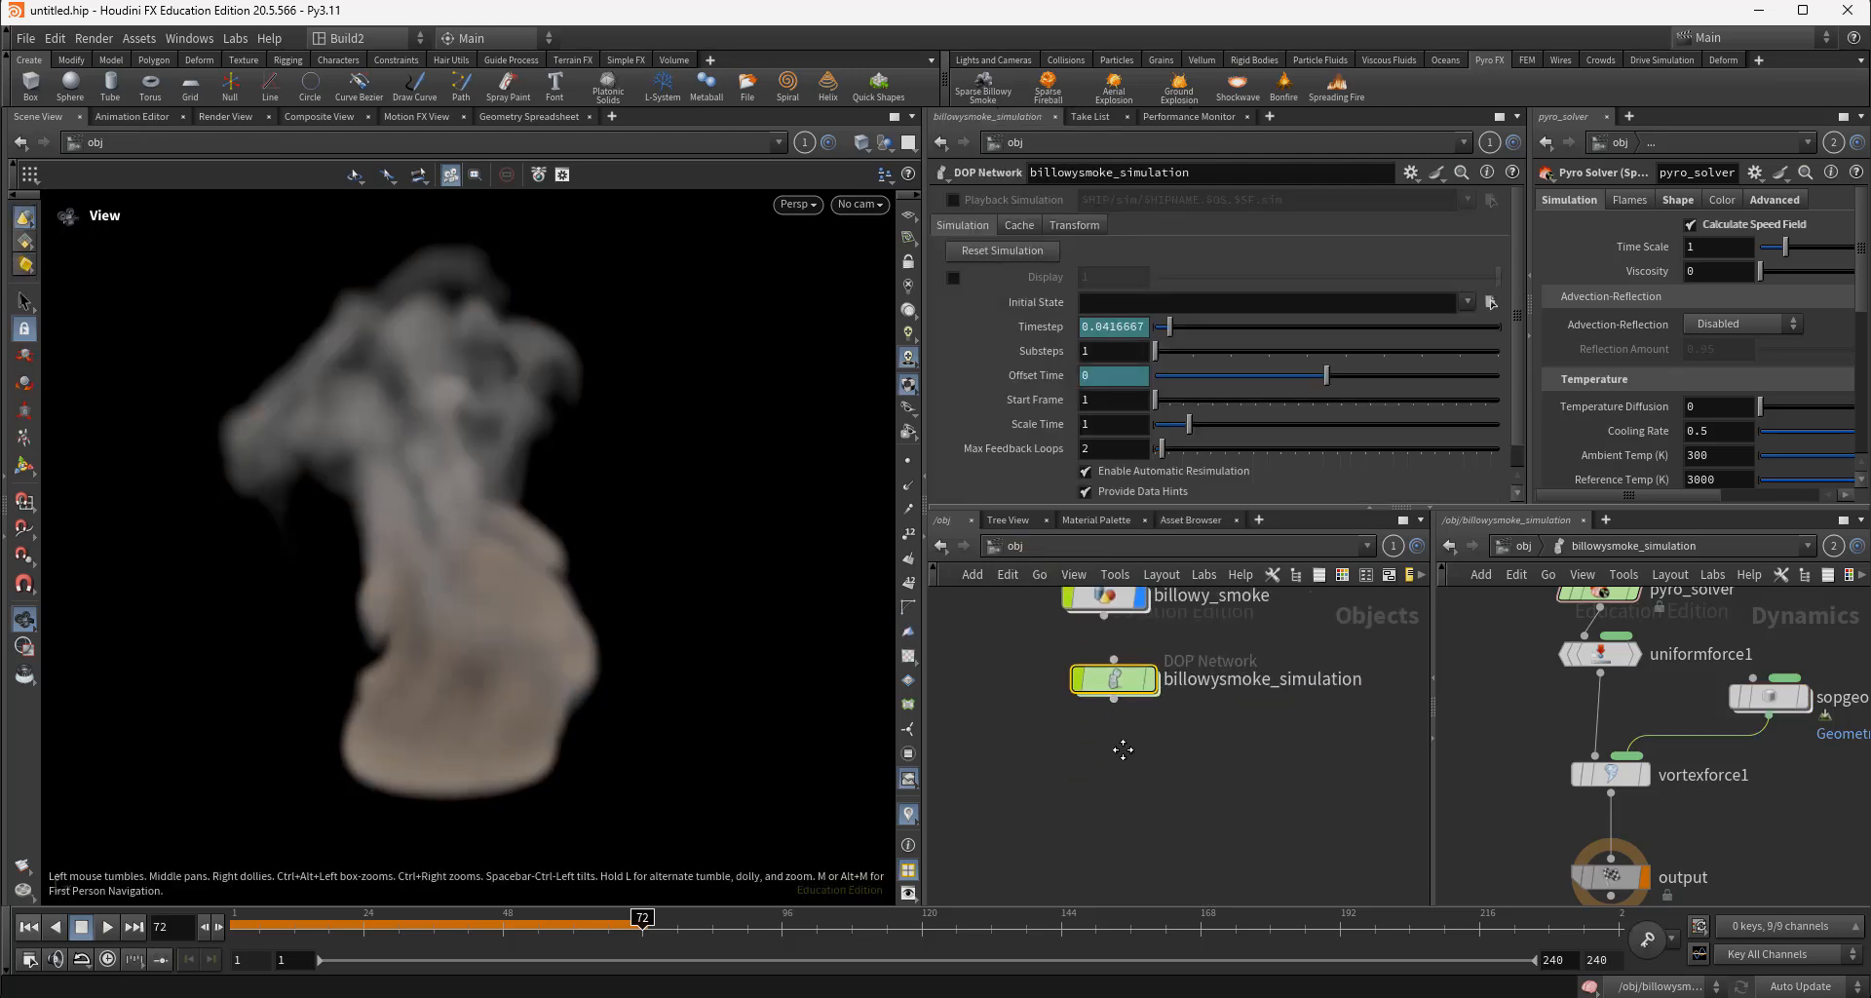
key(Tab)
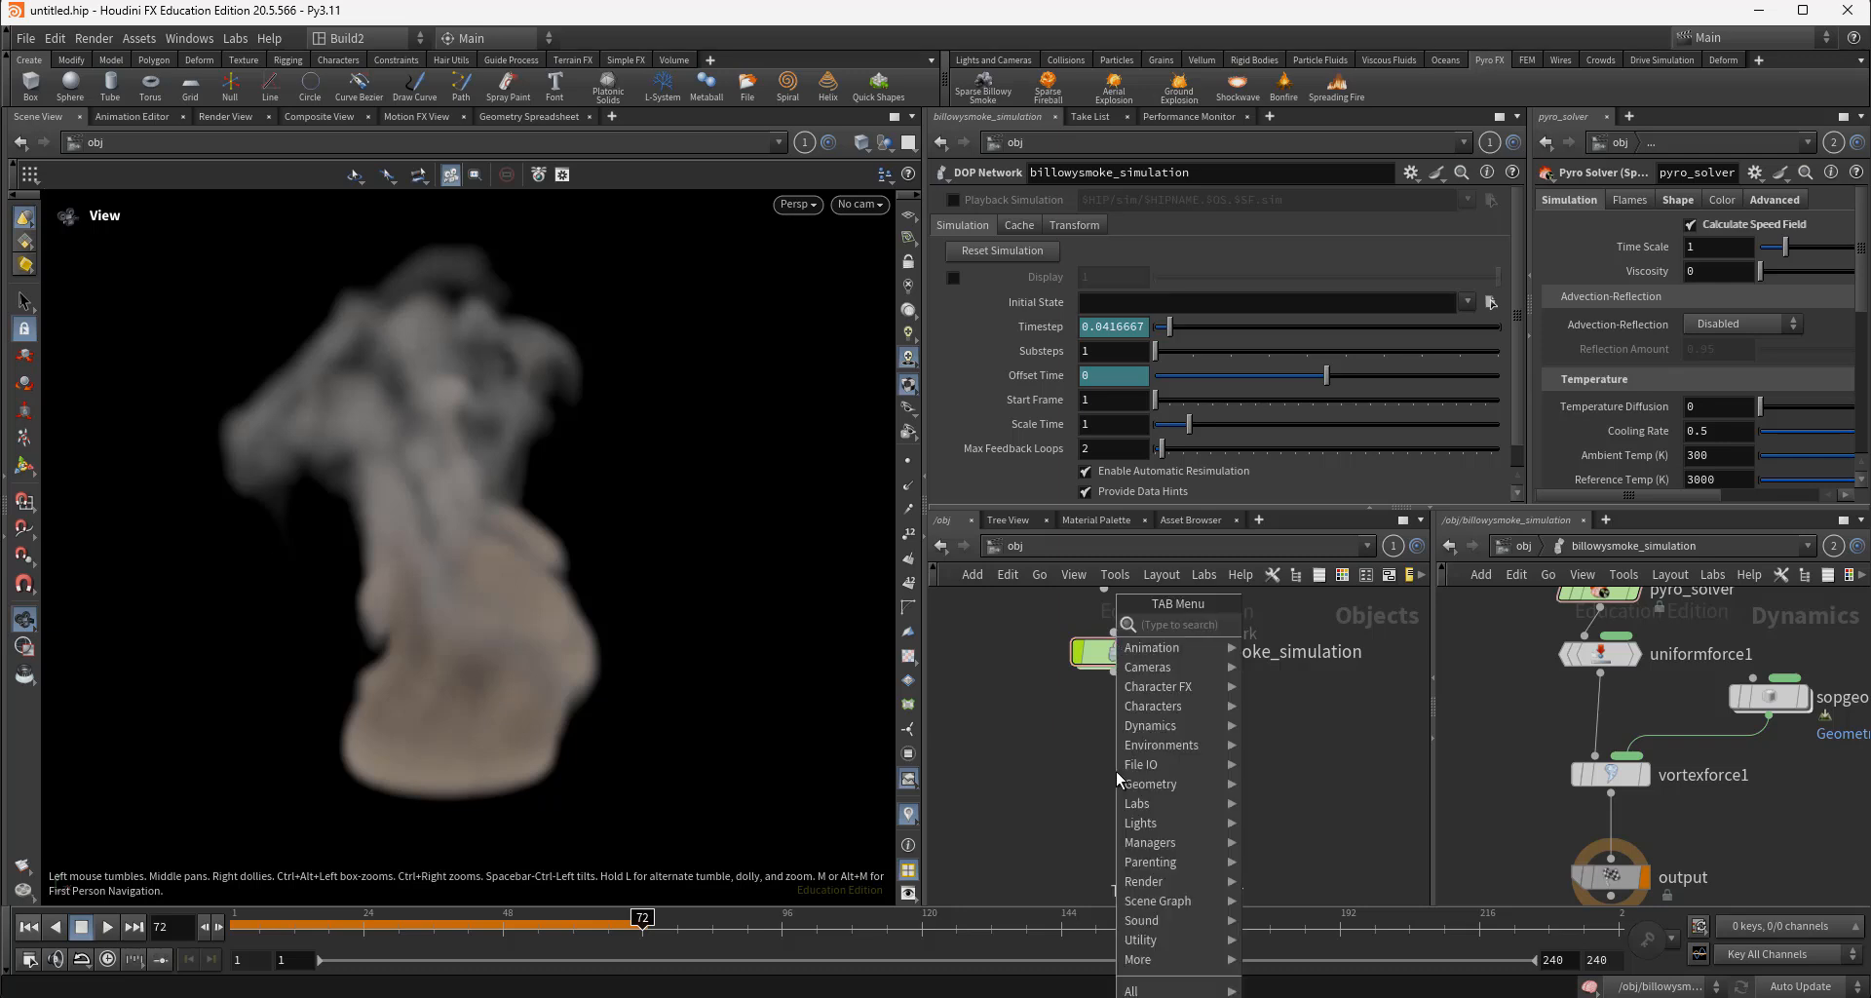
text(geo)
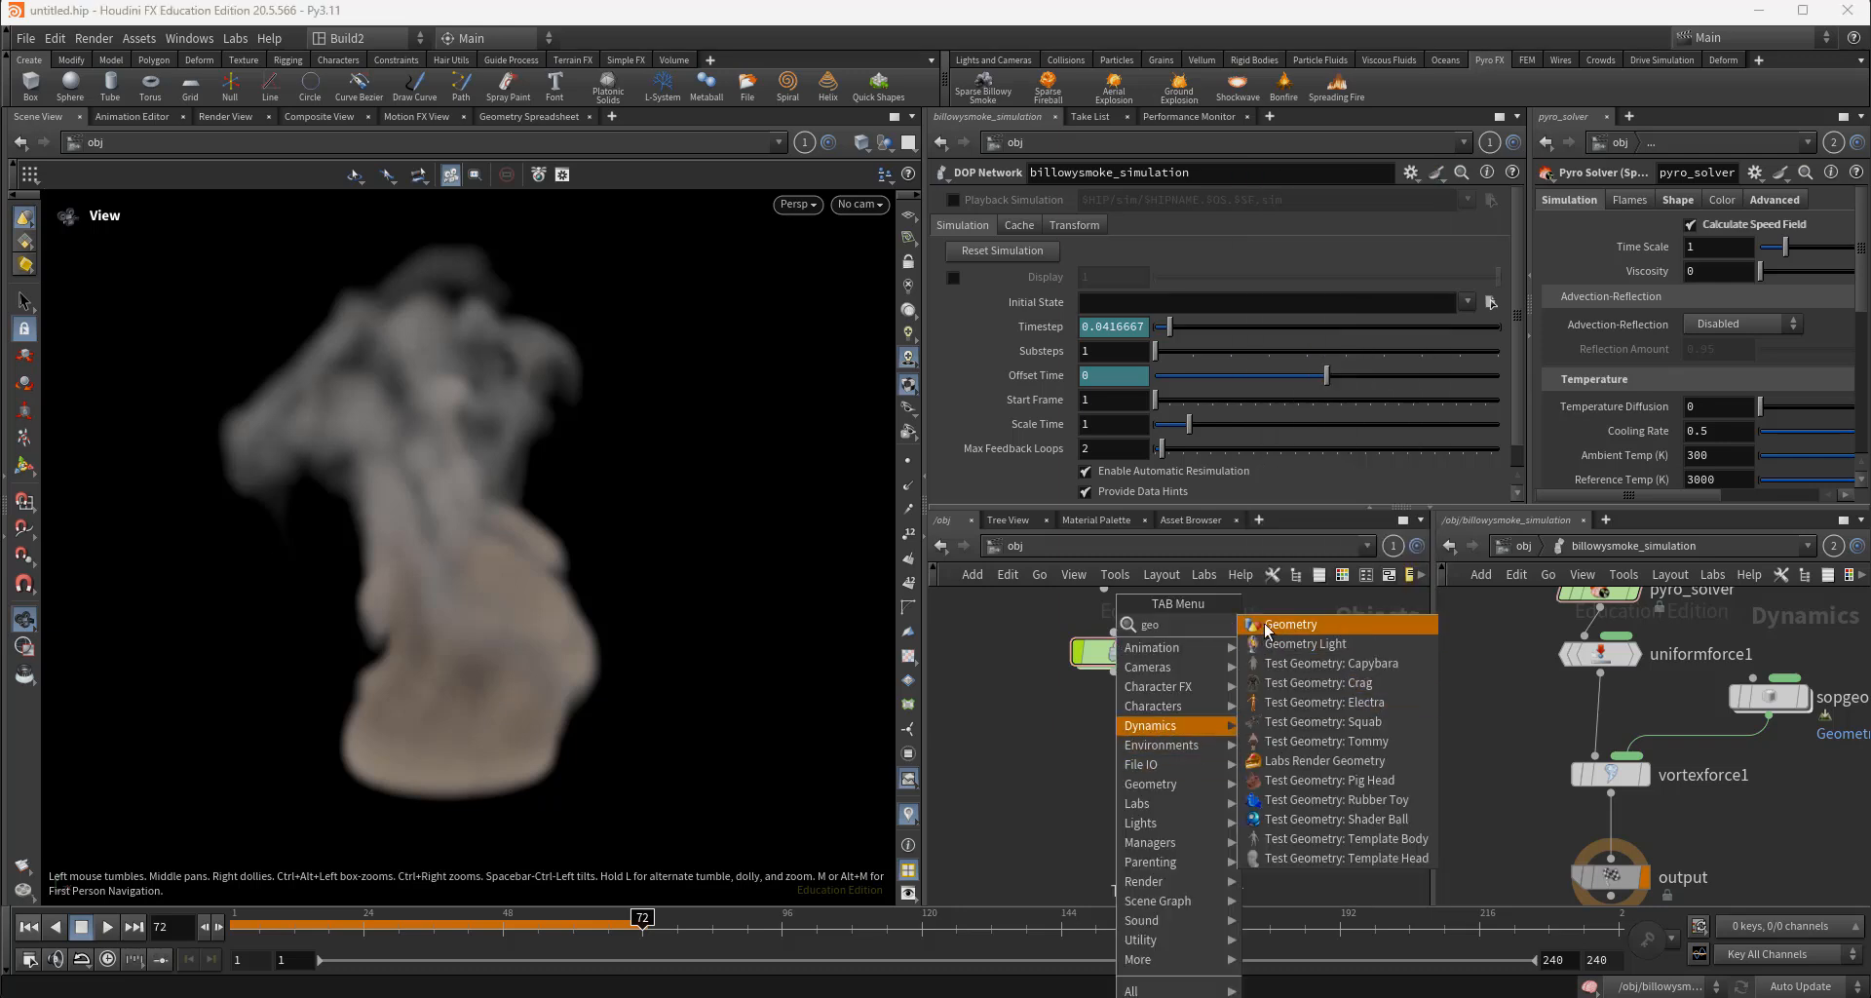
click(1287, 625)
click(1119, 762)
Rename the new Geometry node to Axe_vortes
double_click(1174, 765)
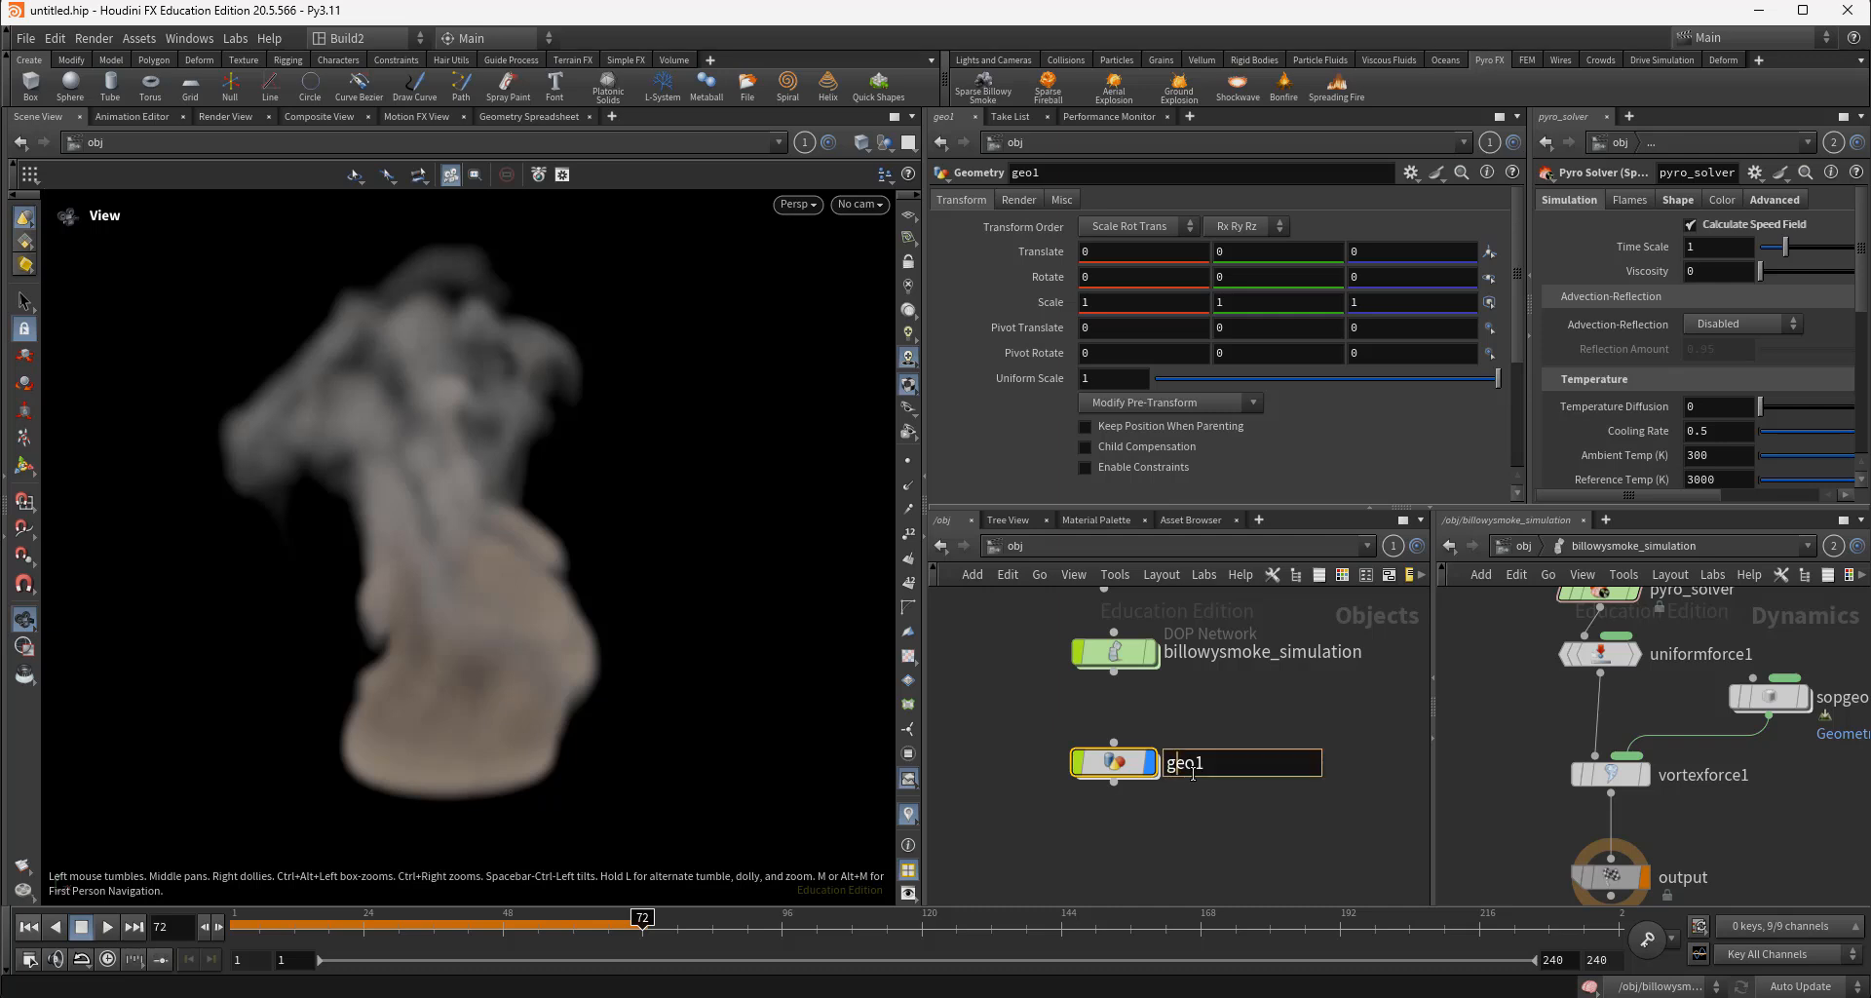
text(Ax)
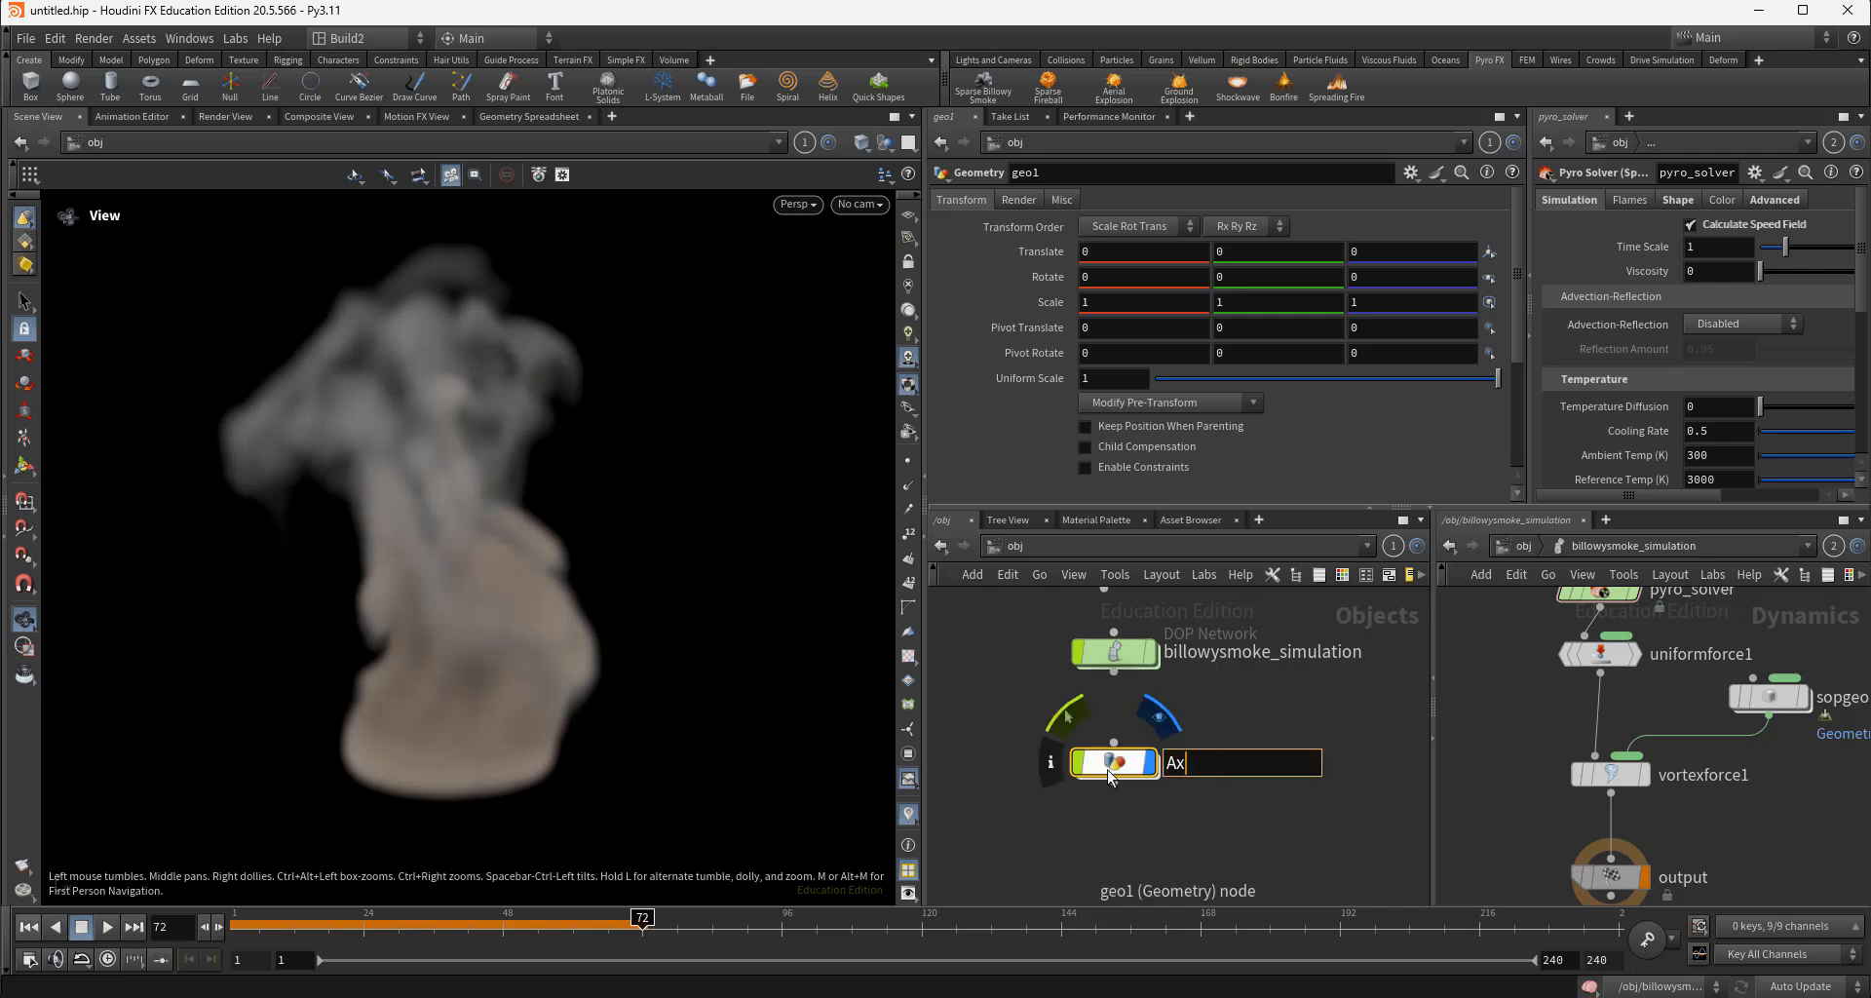
text(e_vortes)
key(Return)
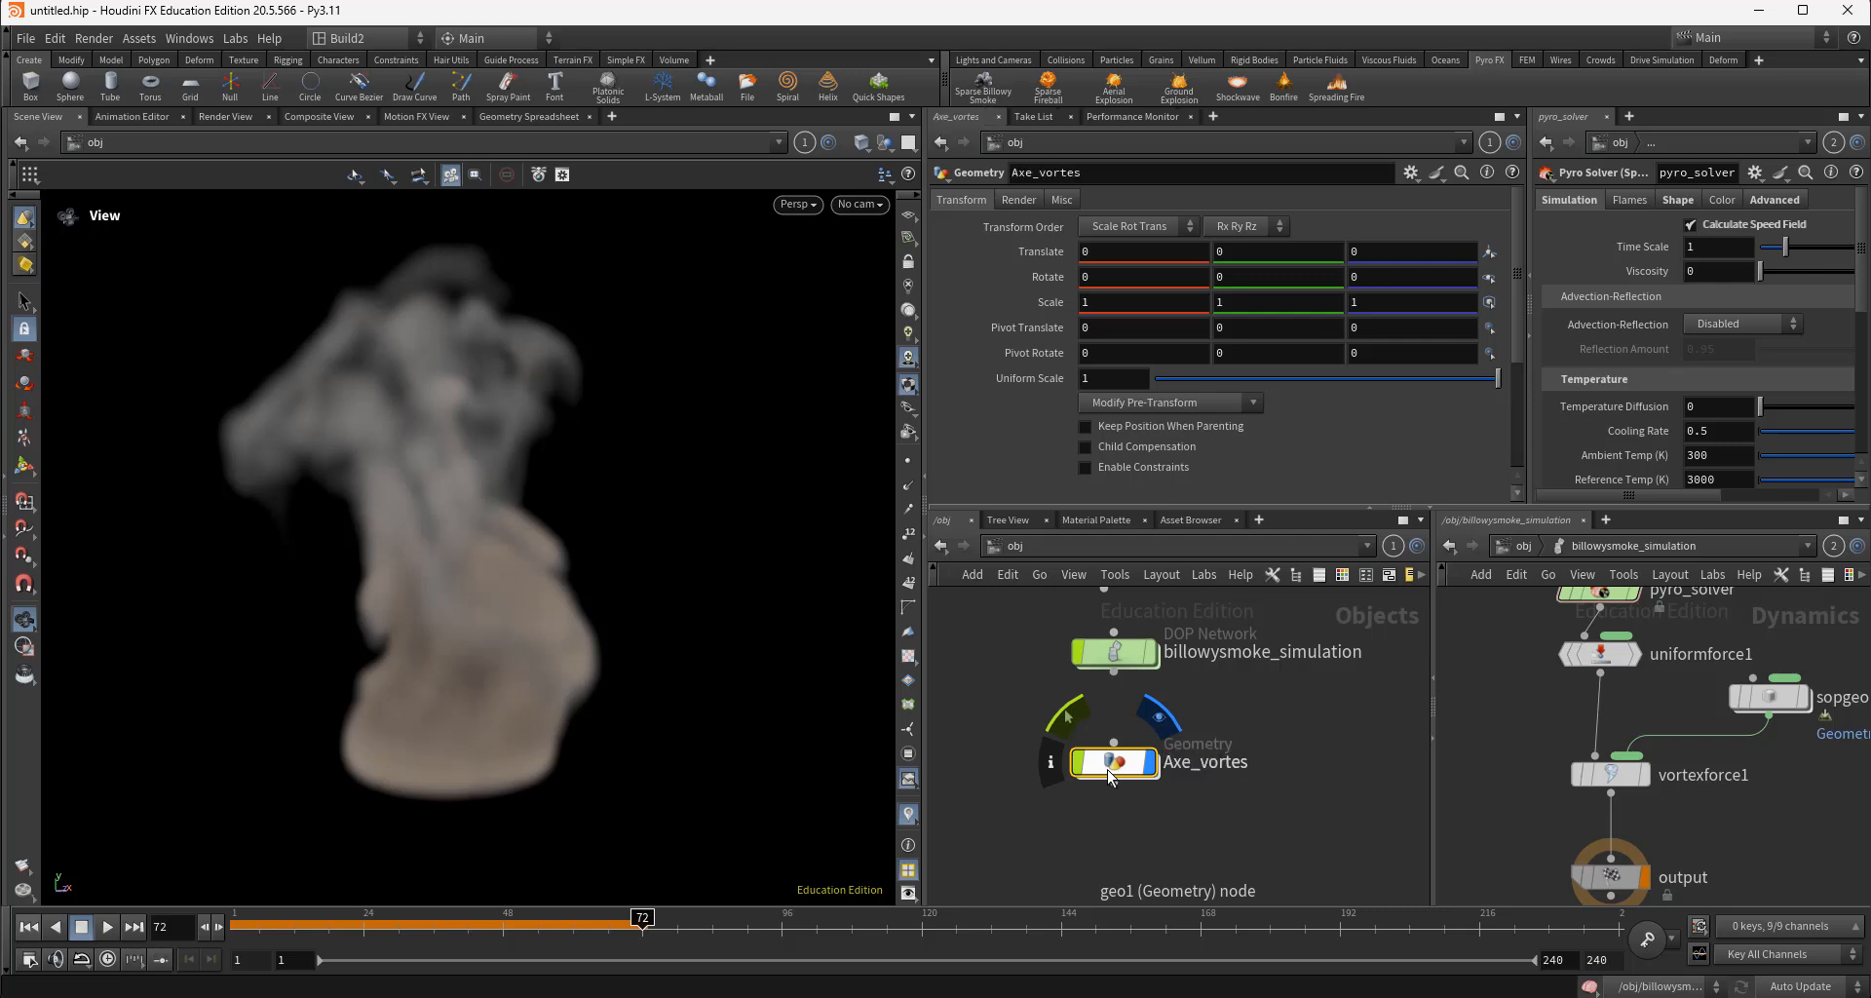
Correct the new Geometry node's name to Axe_vortex
key(F2)
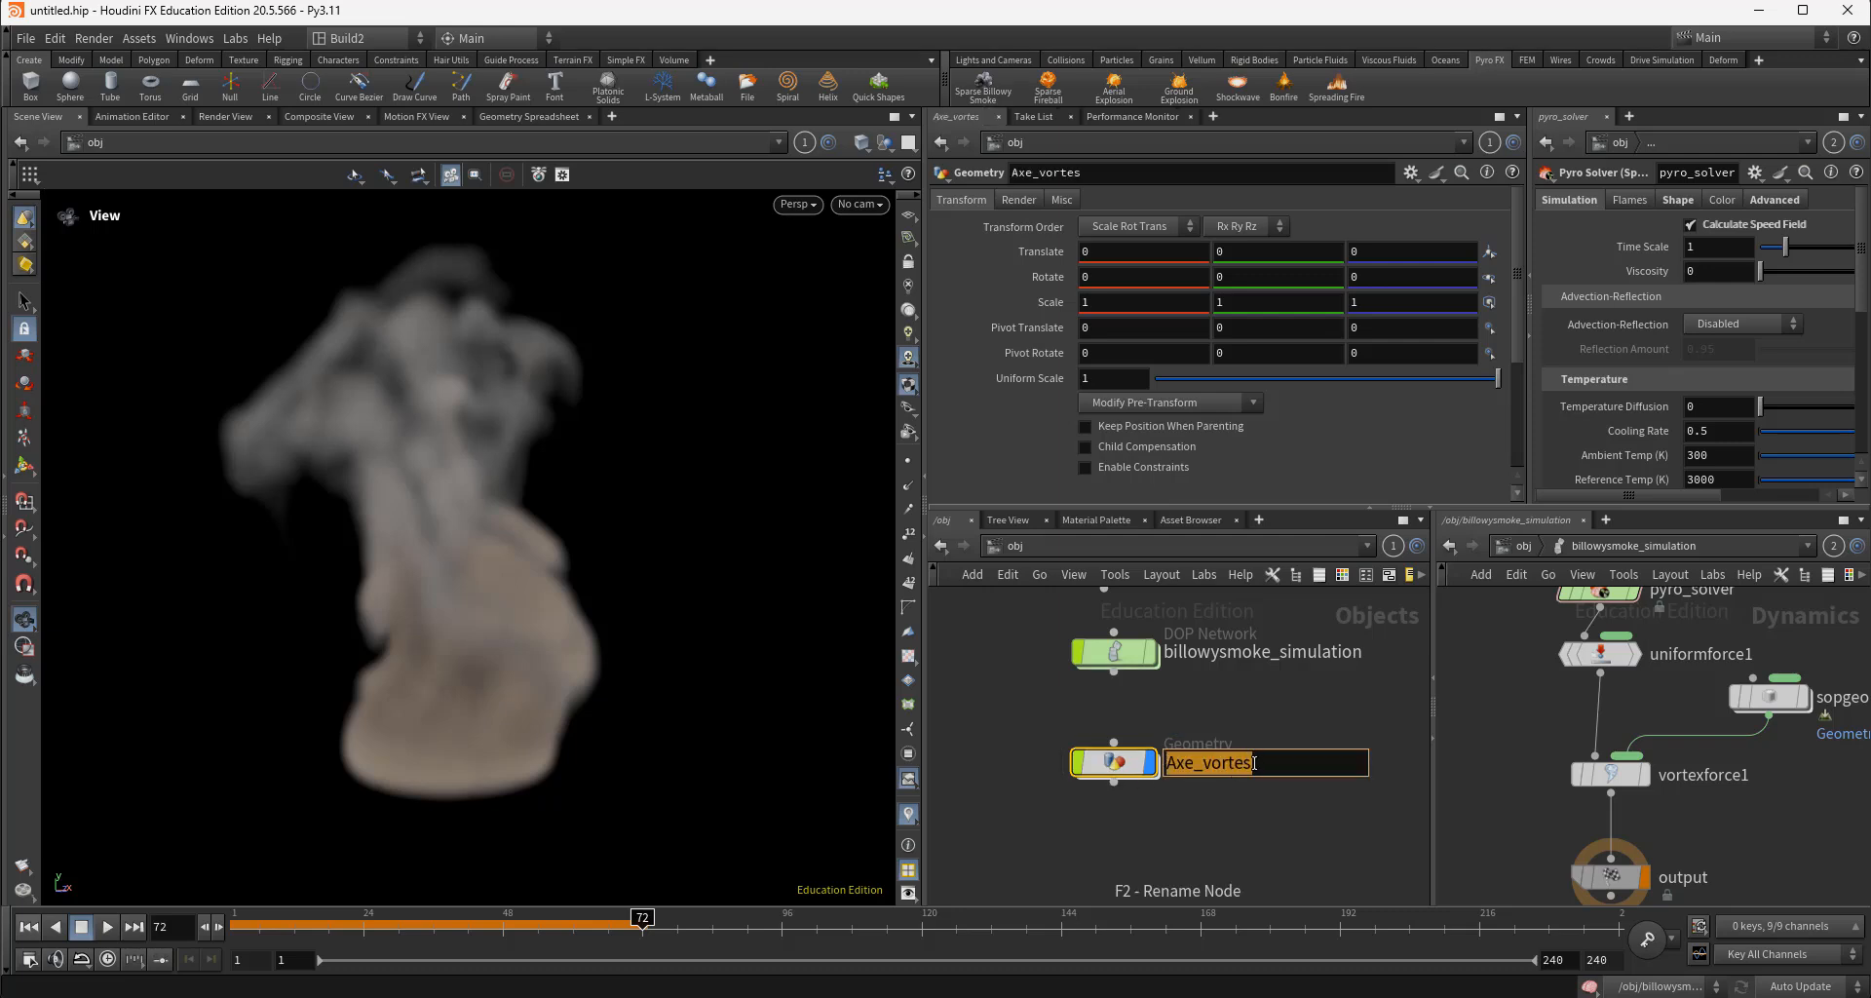
click(1256, 763)
text(x)
key(Return)
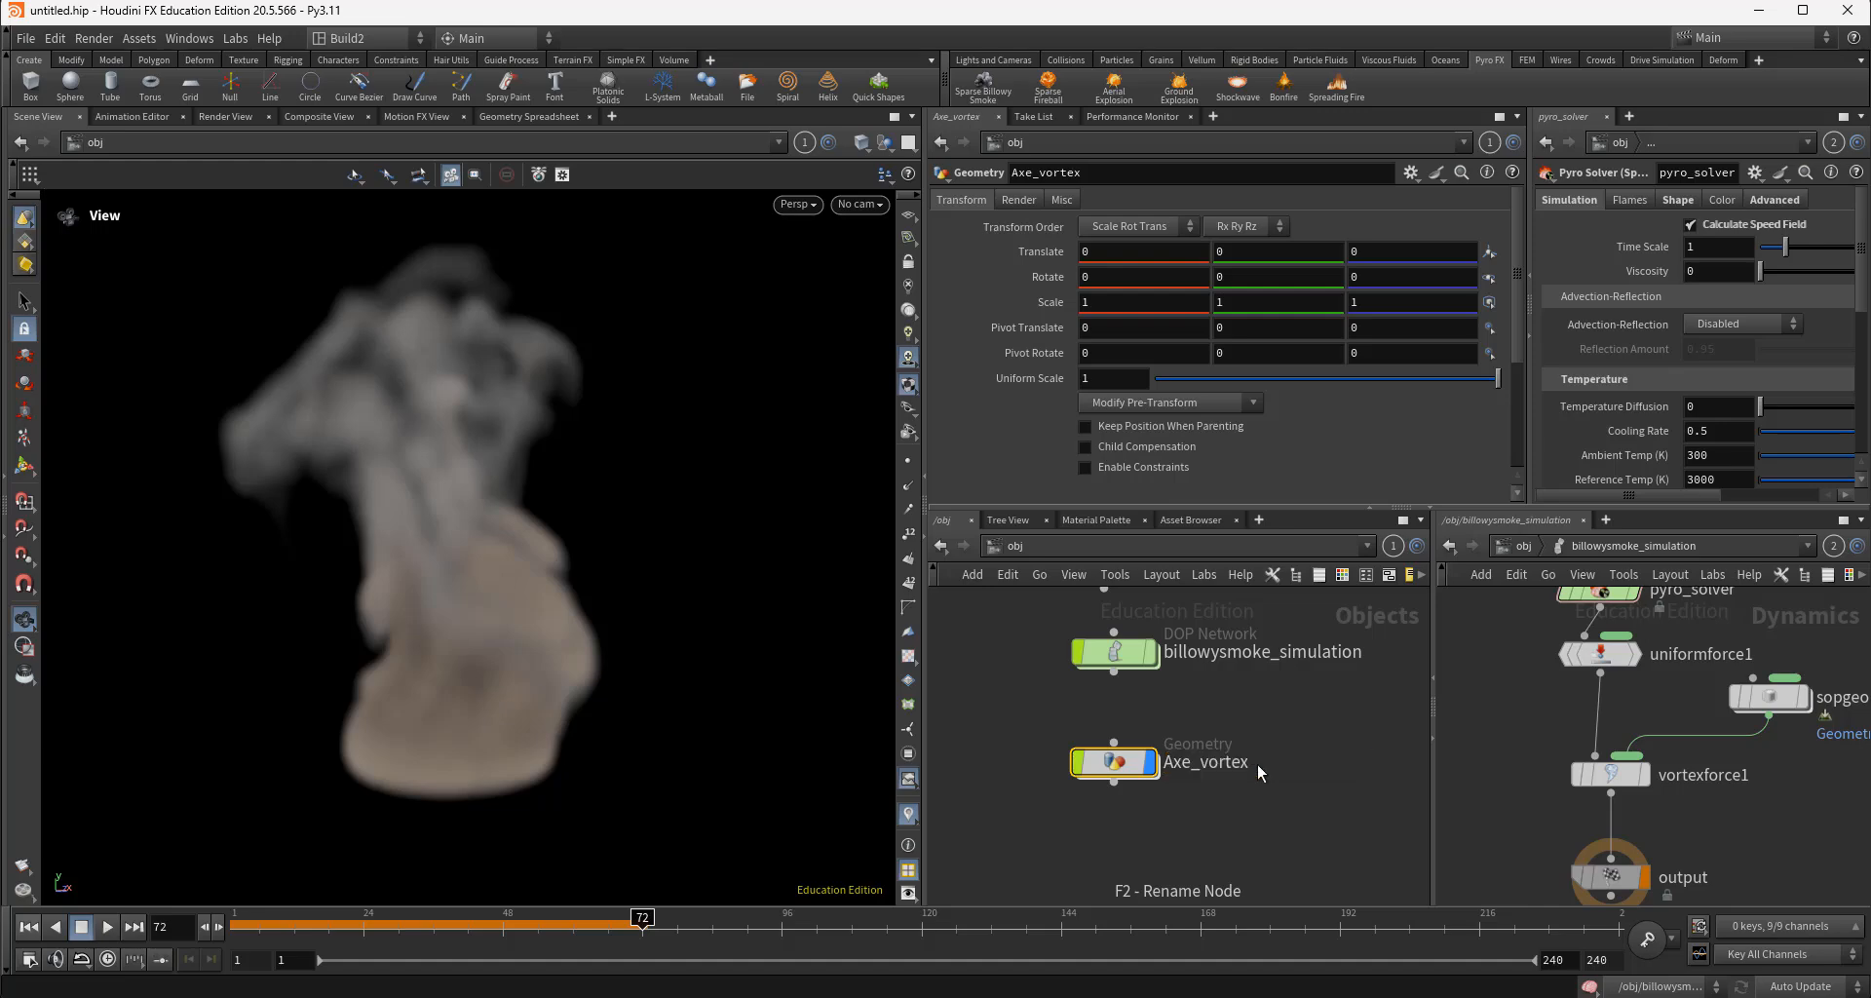
Go inside the Axe_vortex node and add a Curve node to its empty network
double_click(1115, 767)
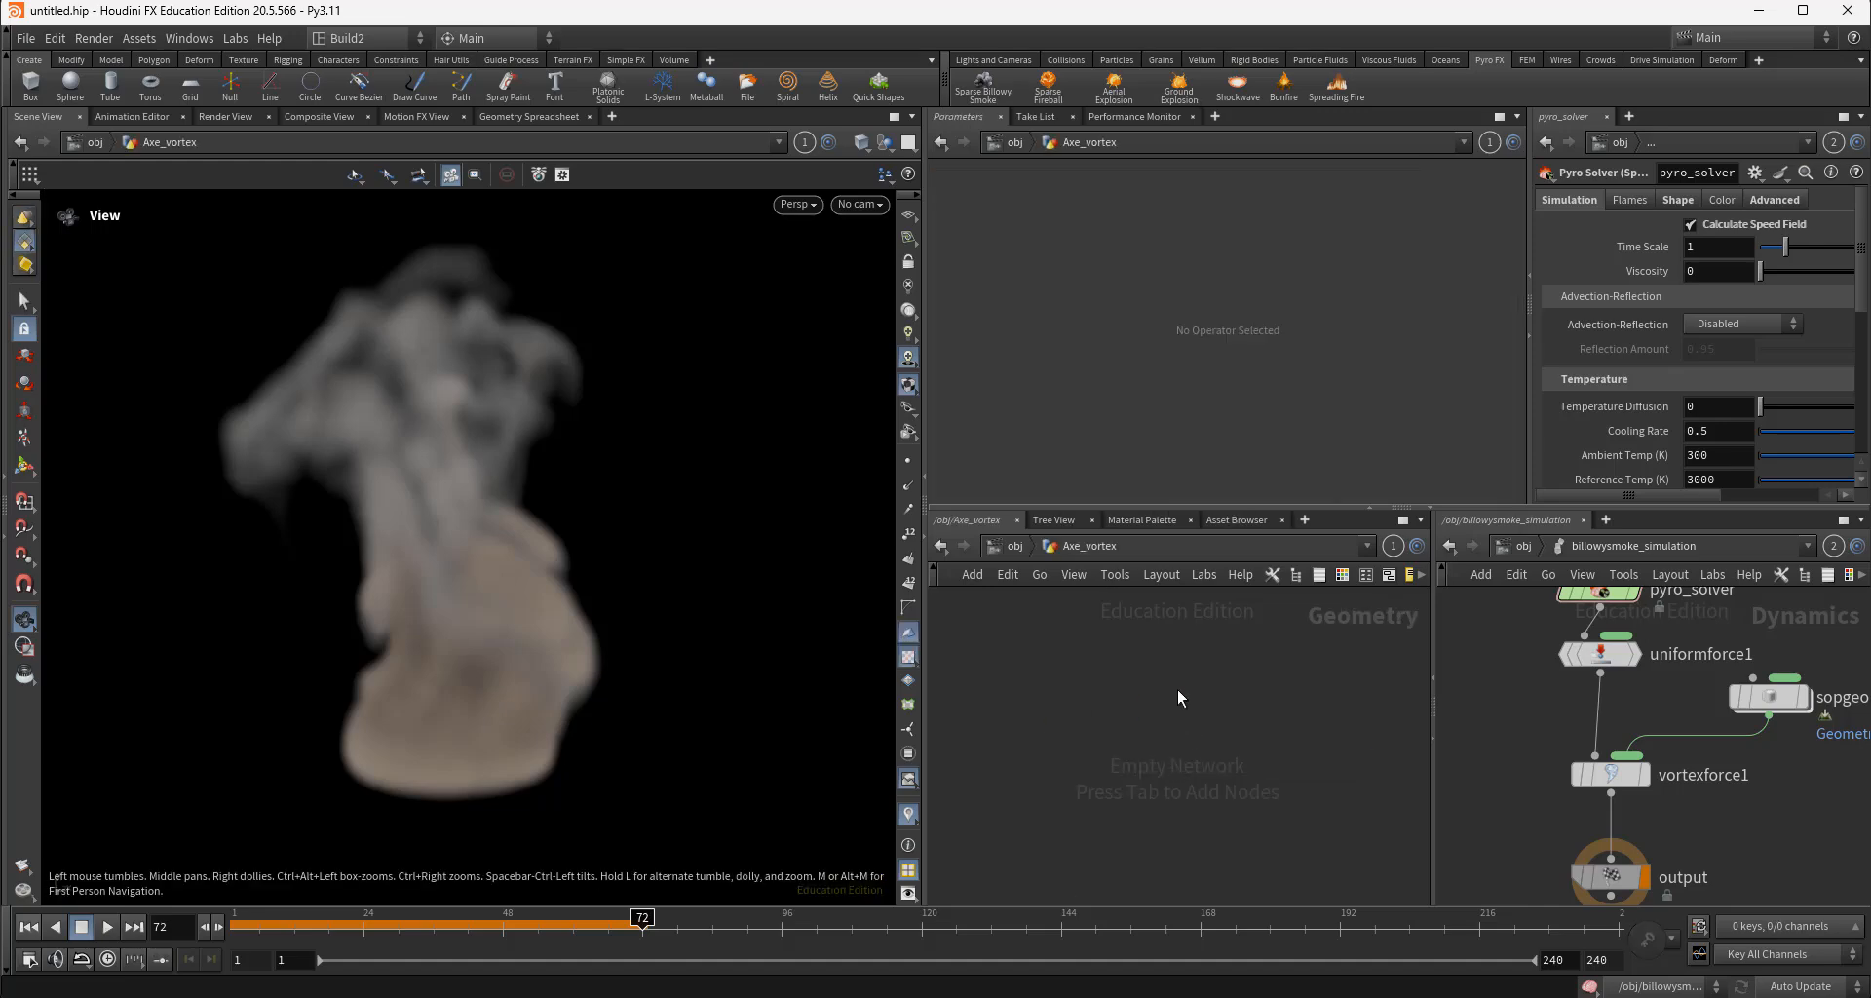
key(Tab)
text(c)
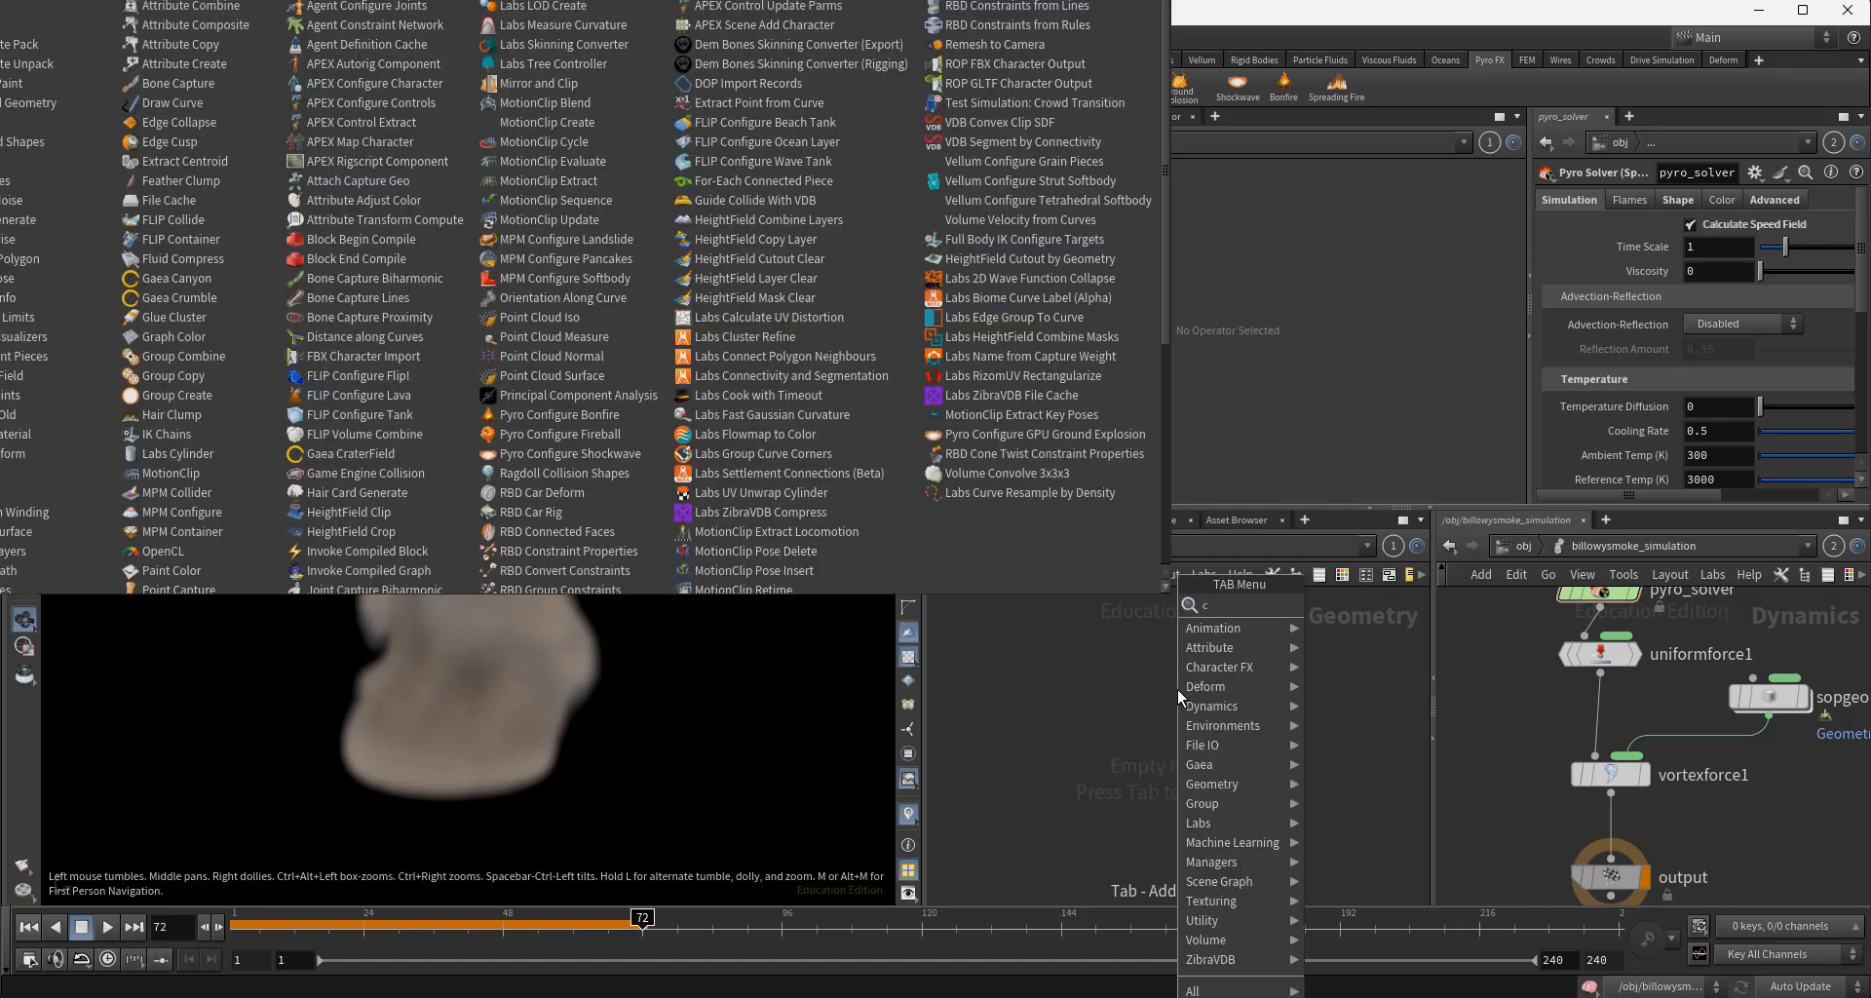
text(urve)
key(Return)
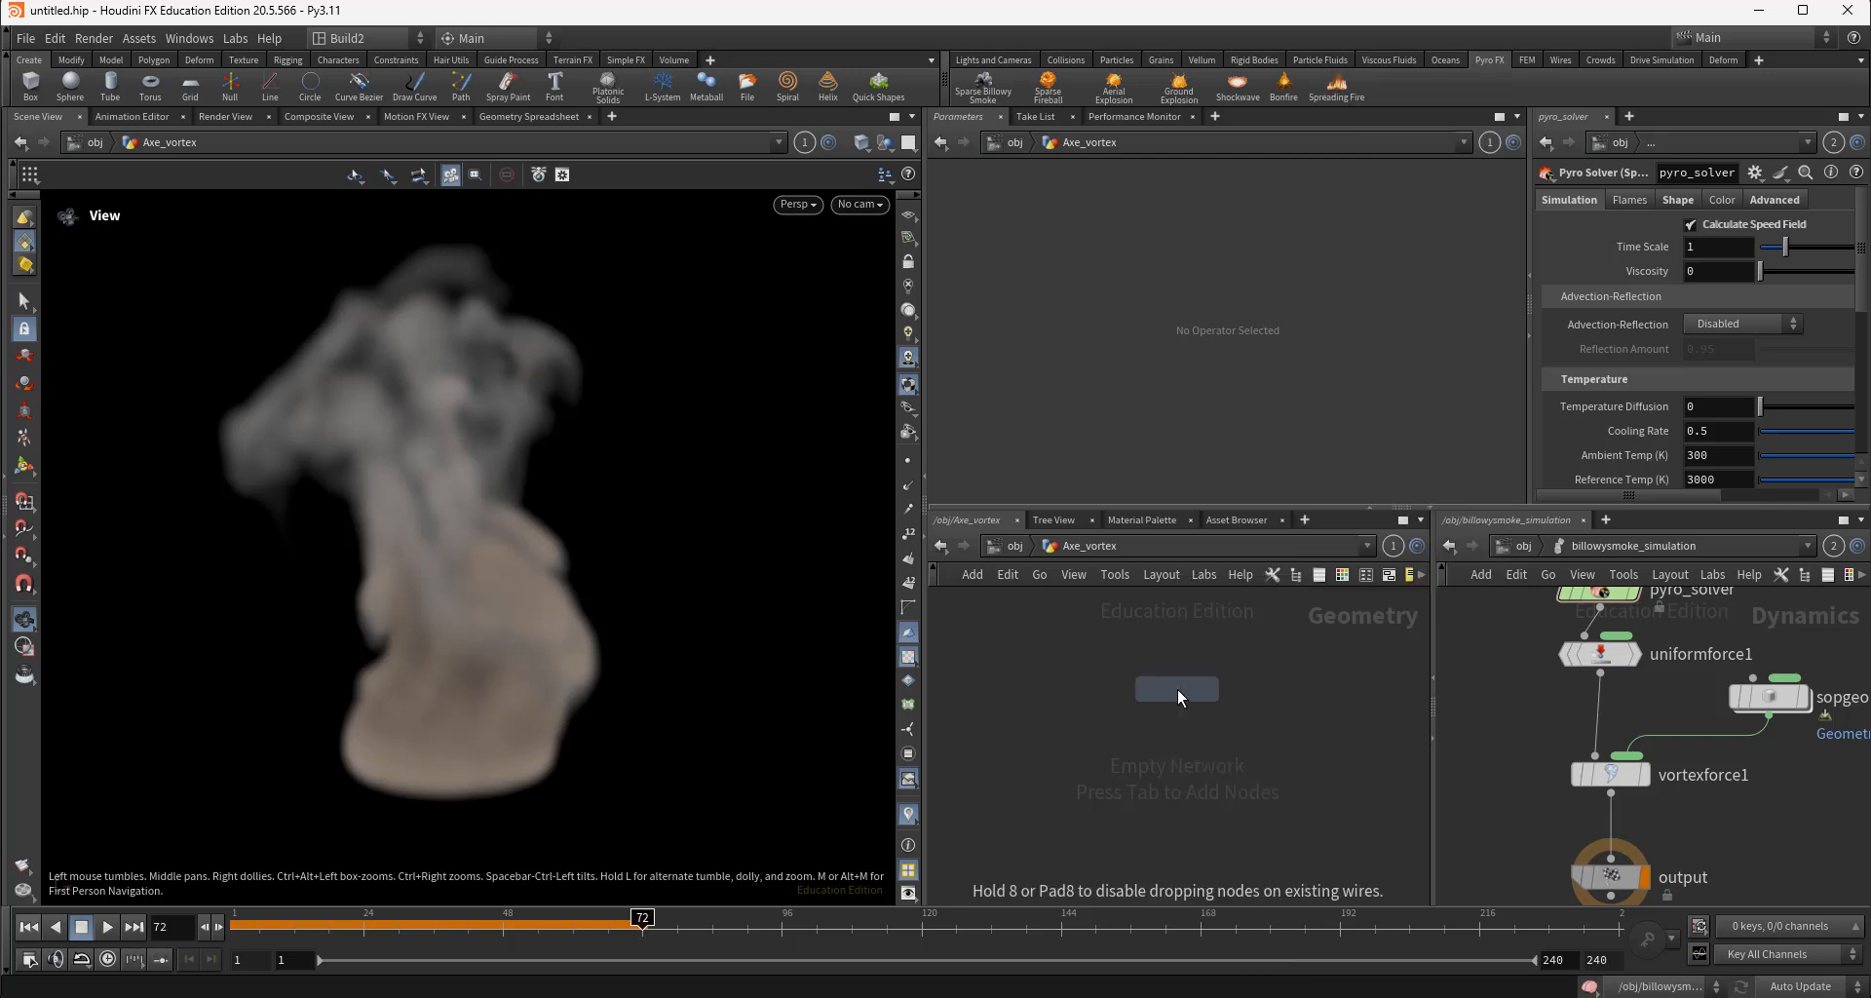
click(1168, 663)
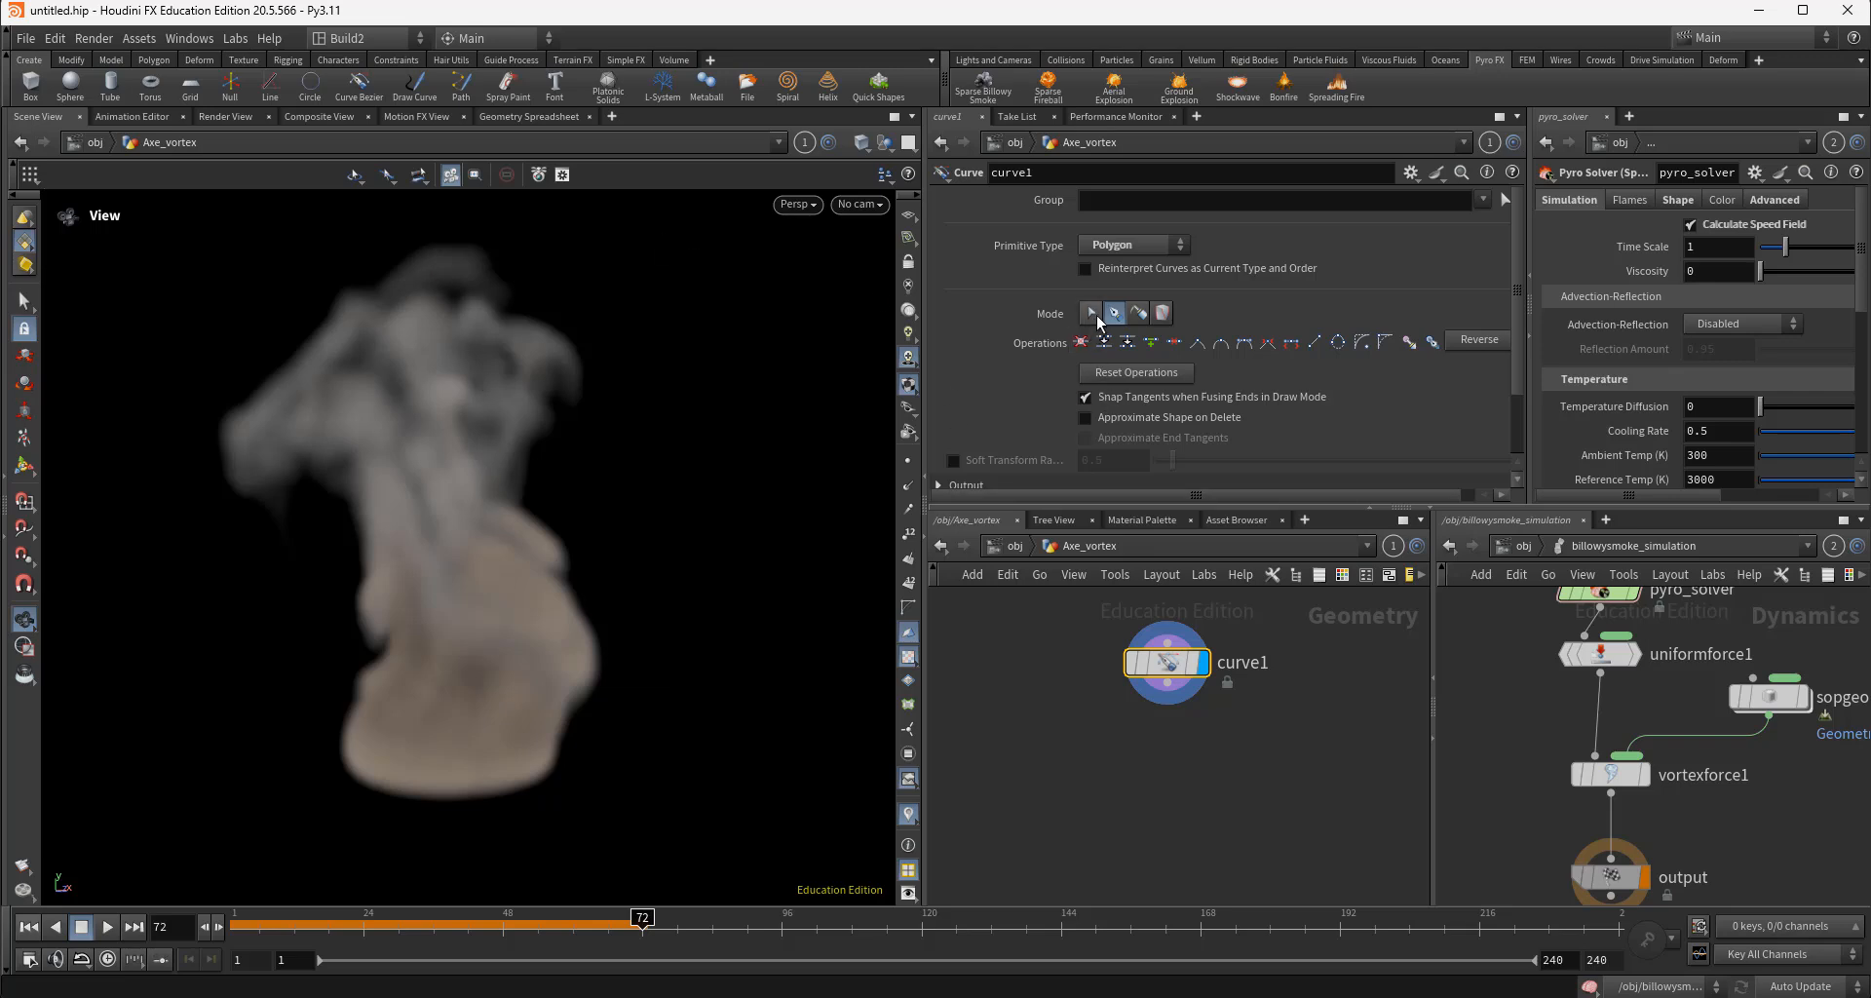
Activate the viewport drawing handle for curve1 and set the viewport to the Front view, framed on the smoke column
click(24, 466)
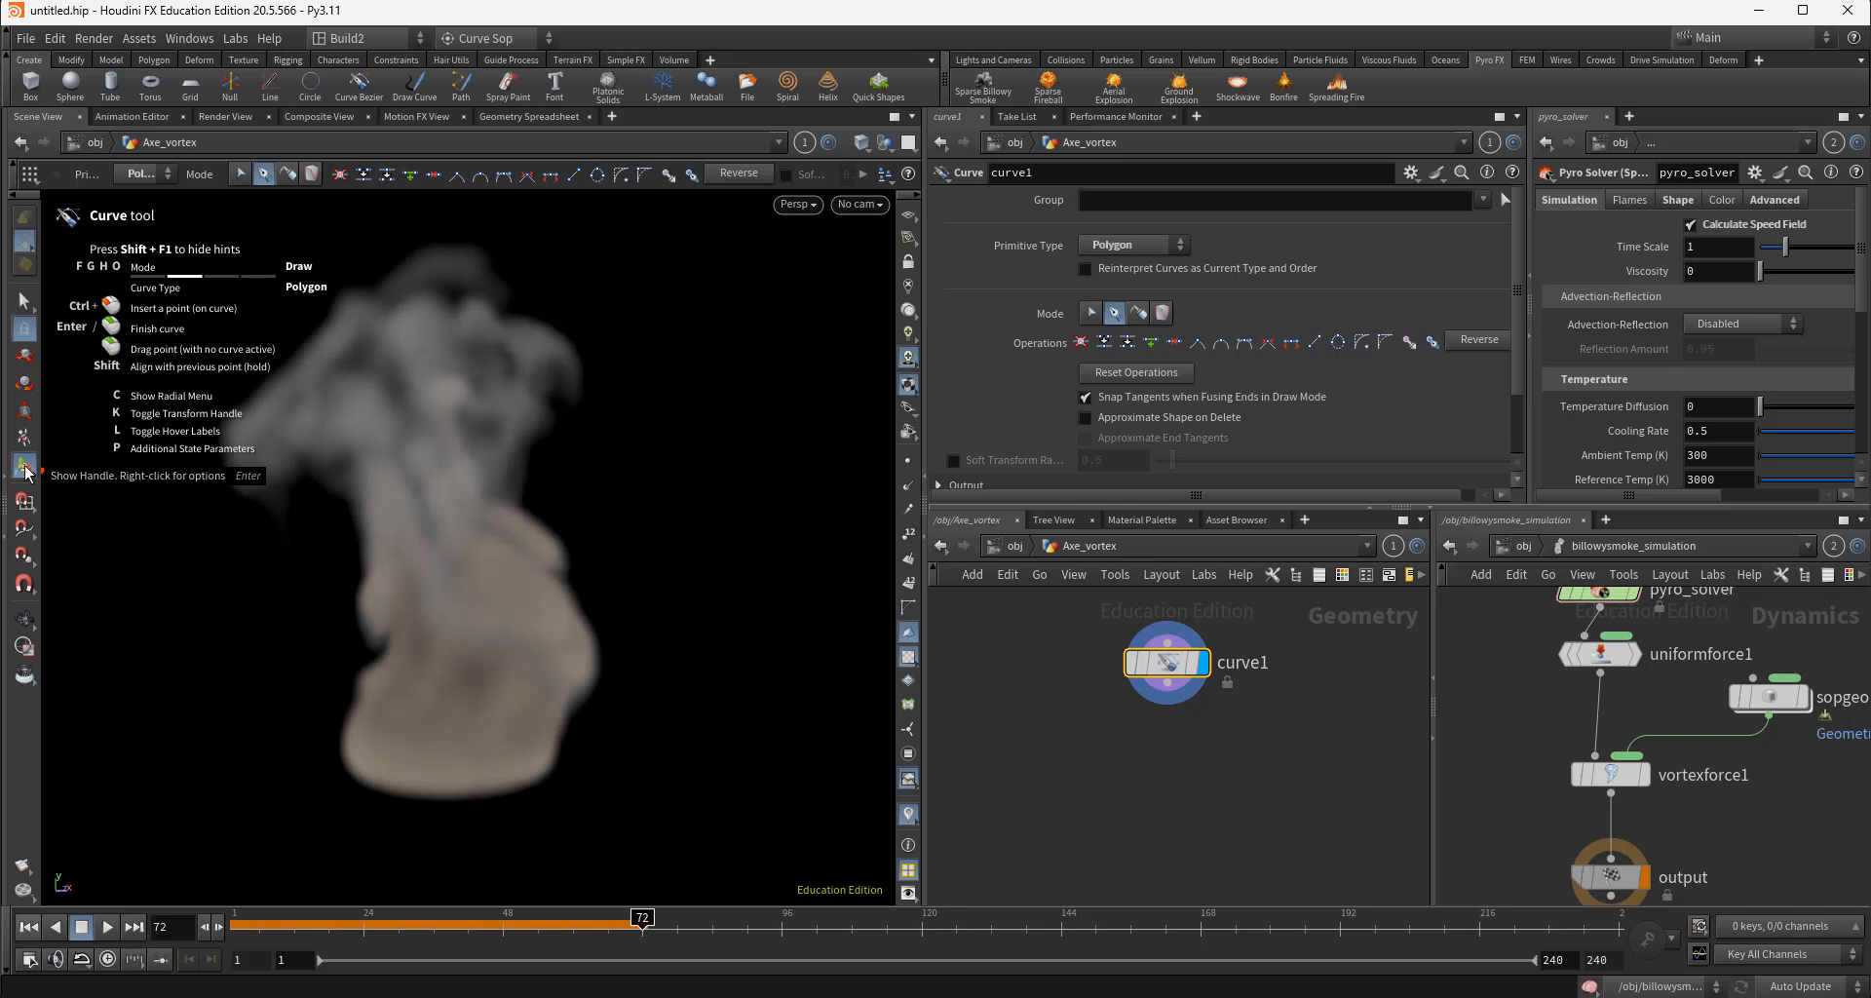
click(23, 466)
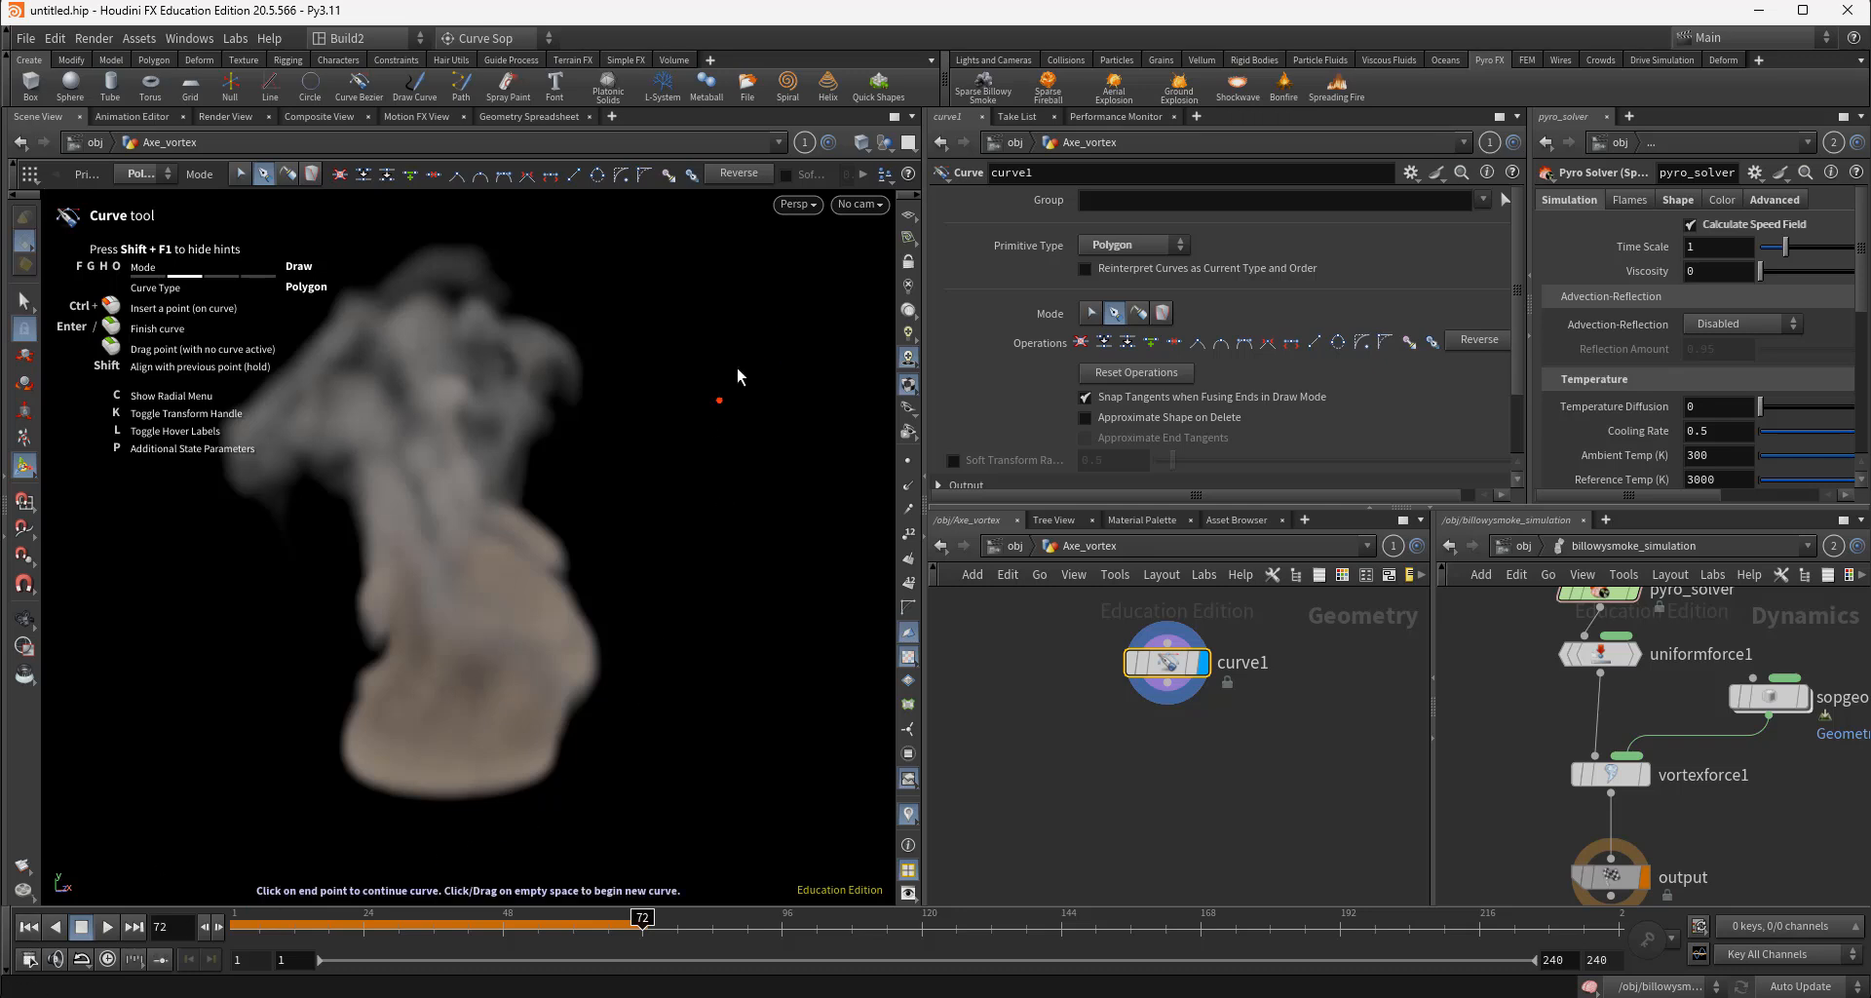
click(796, 204)
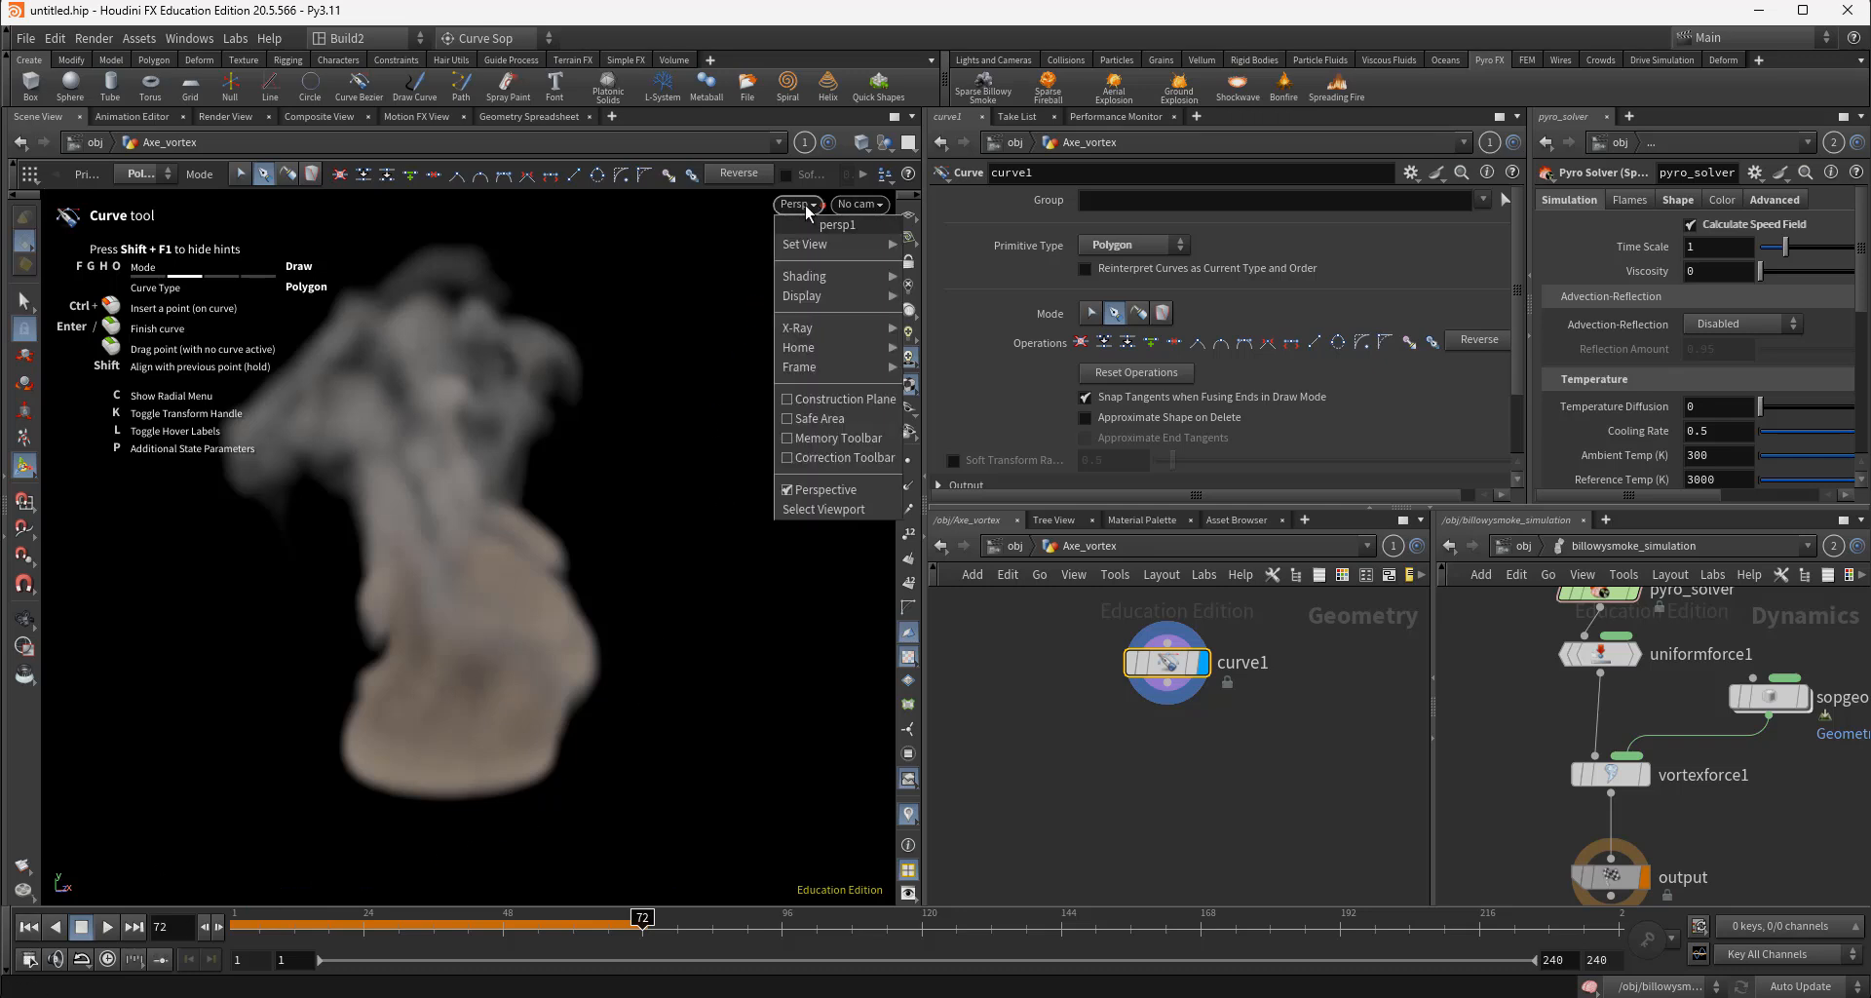
mouse_move(815, 254)
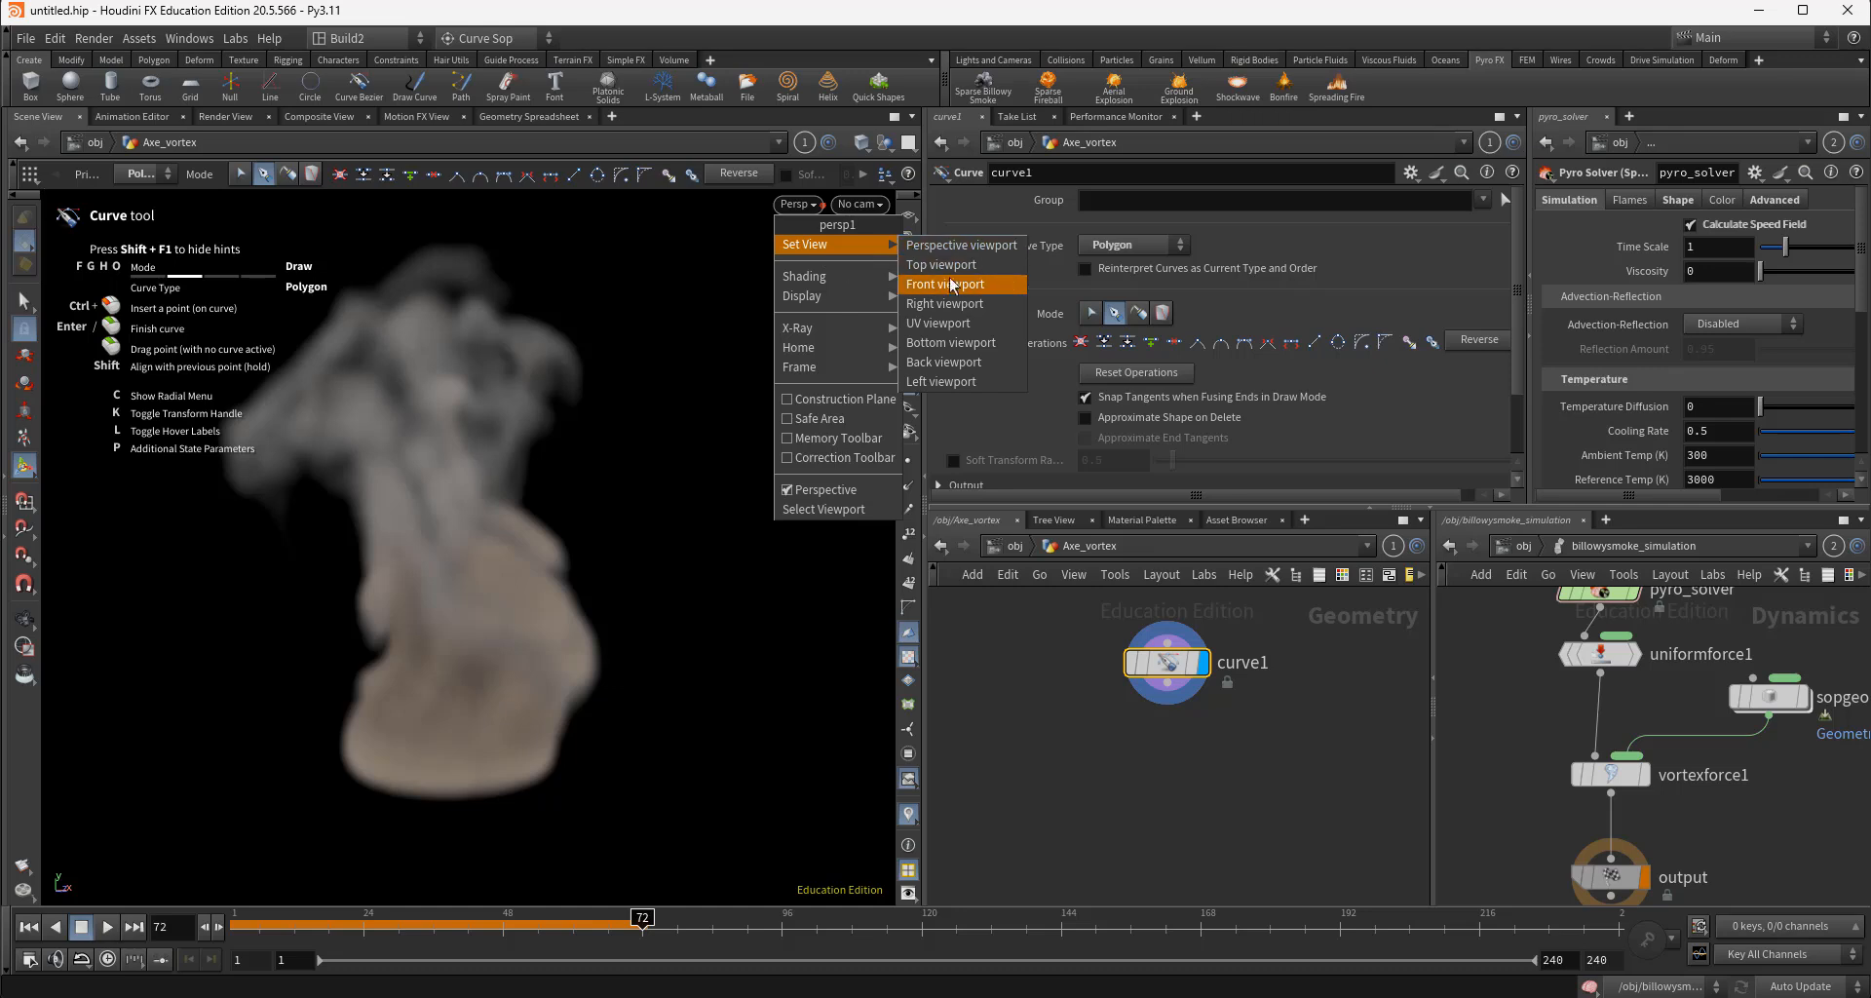
click(946, 283)
key(Escape)
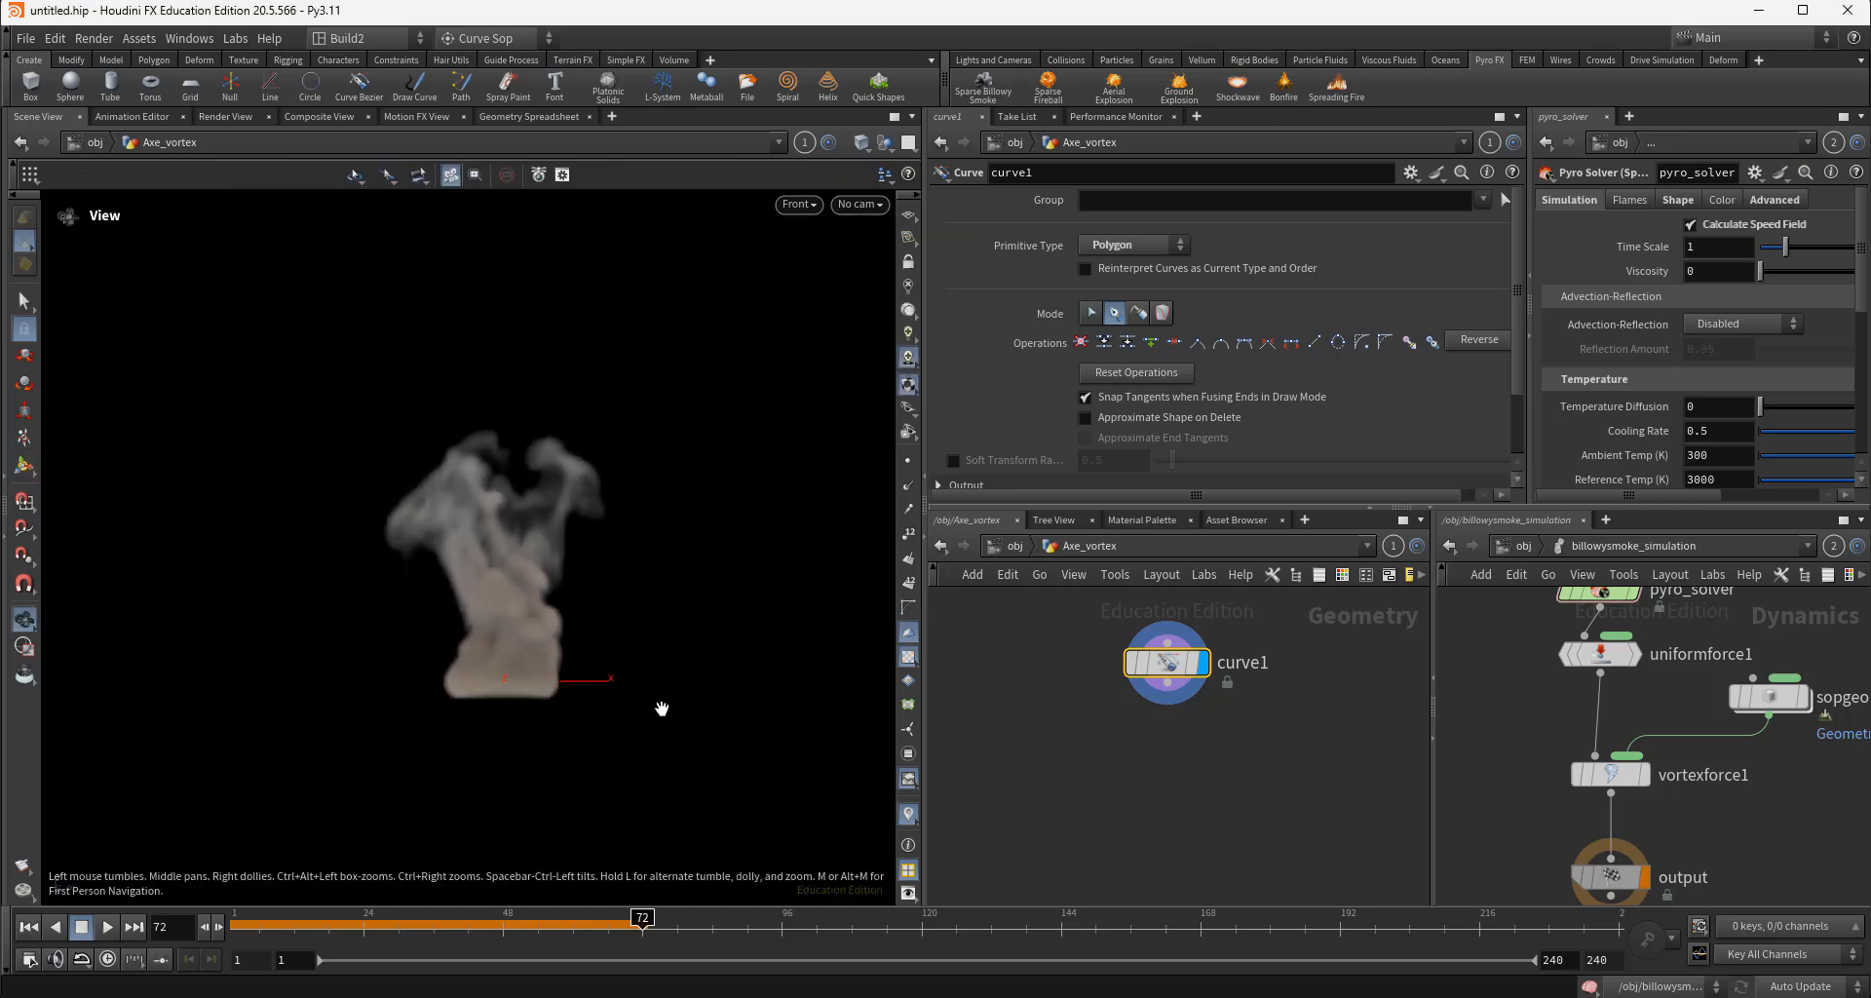
scroll(572, 728, up, 6)
middle_drag(573, 725, 661, 834)
key(Return)
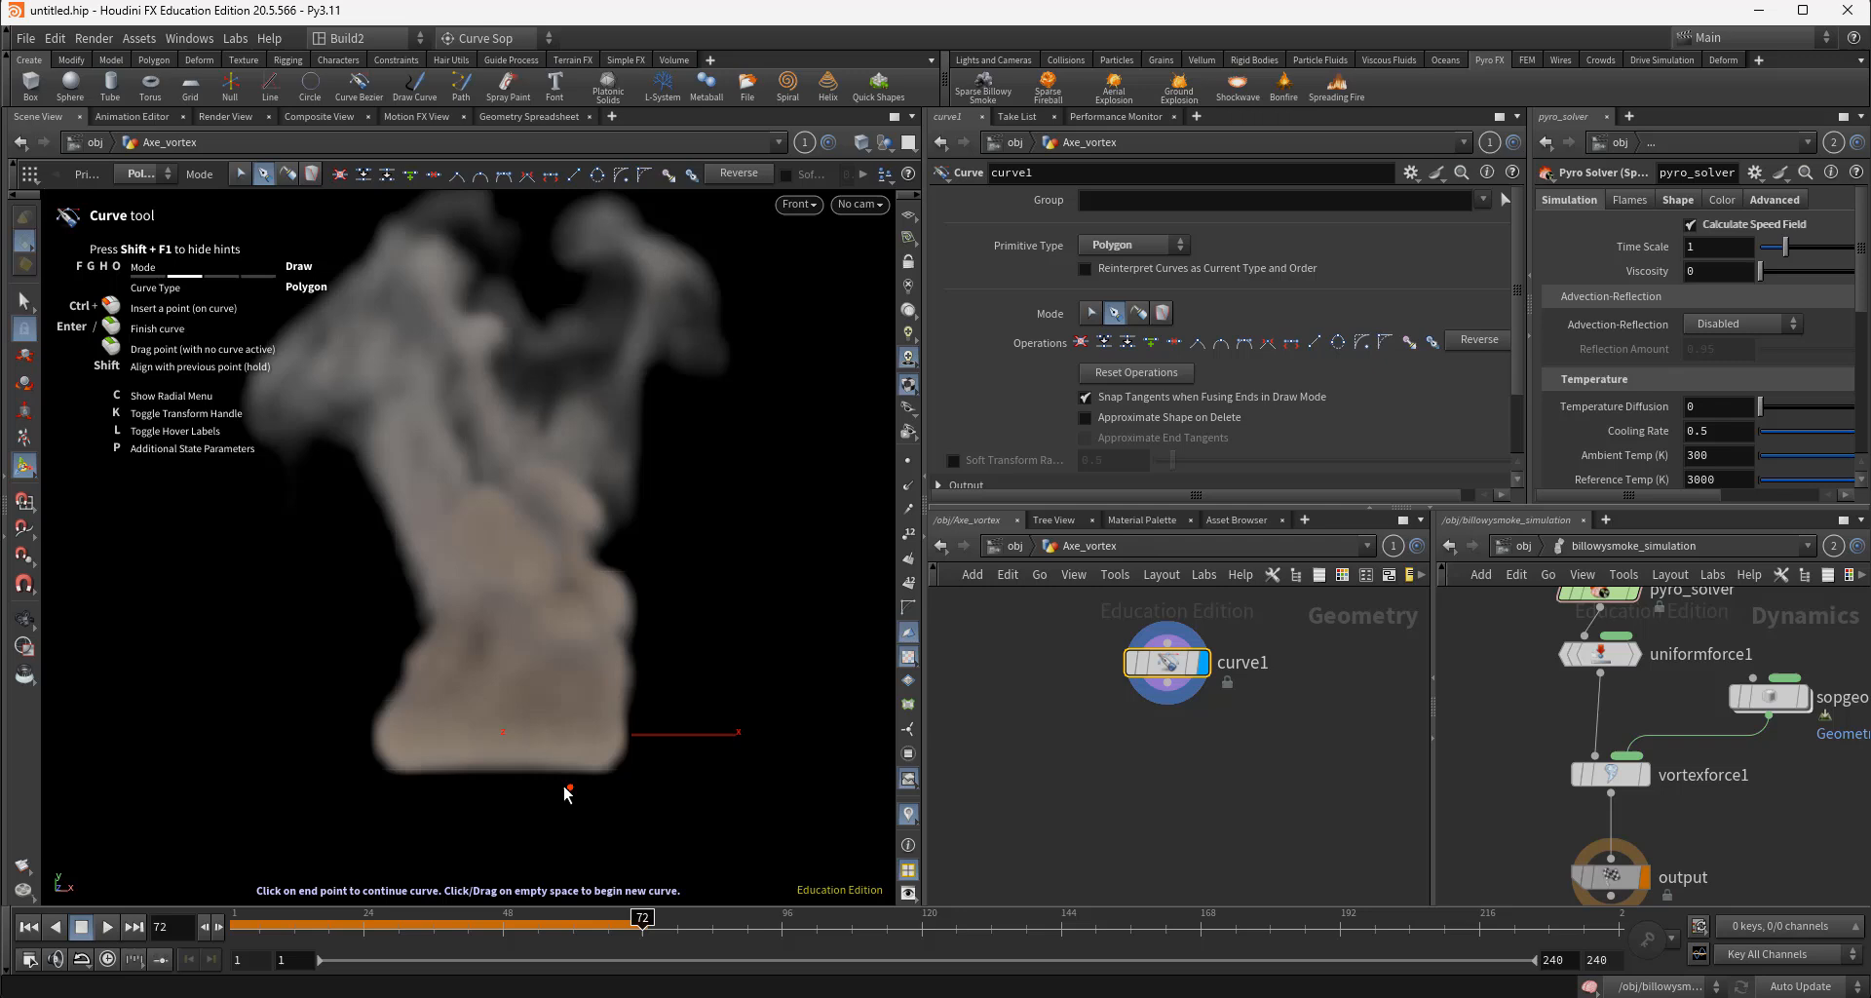
Draw a five-point, nearly vertical curve through the smoke's centre, from below its base to above its top, and return to the Perspective view
click(503, 797)
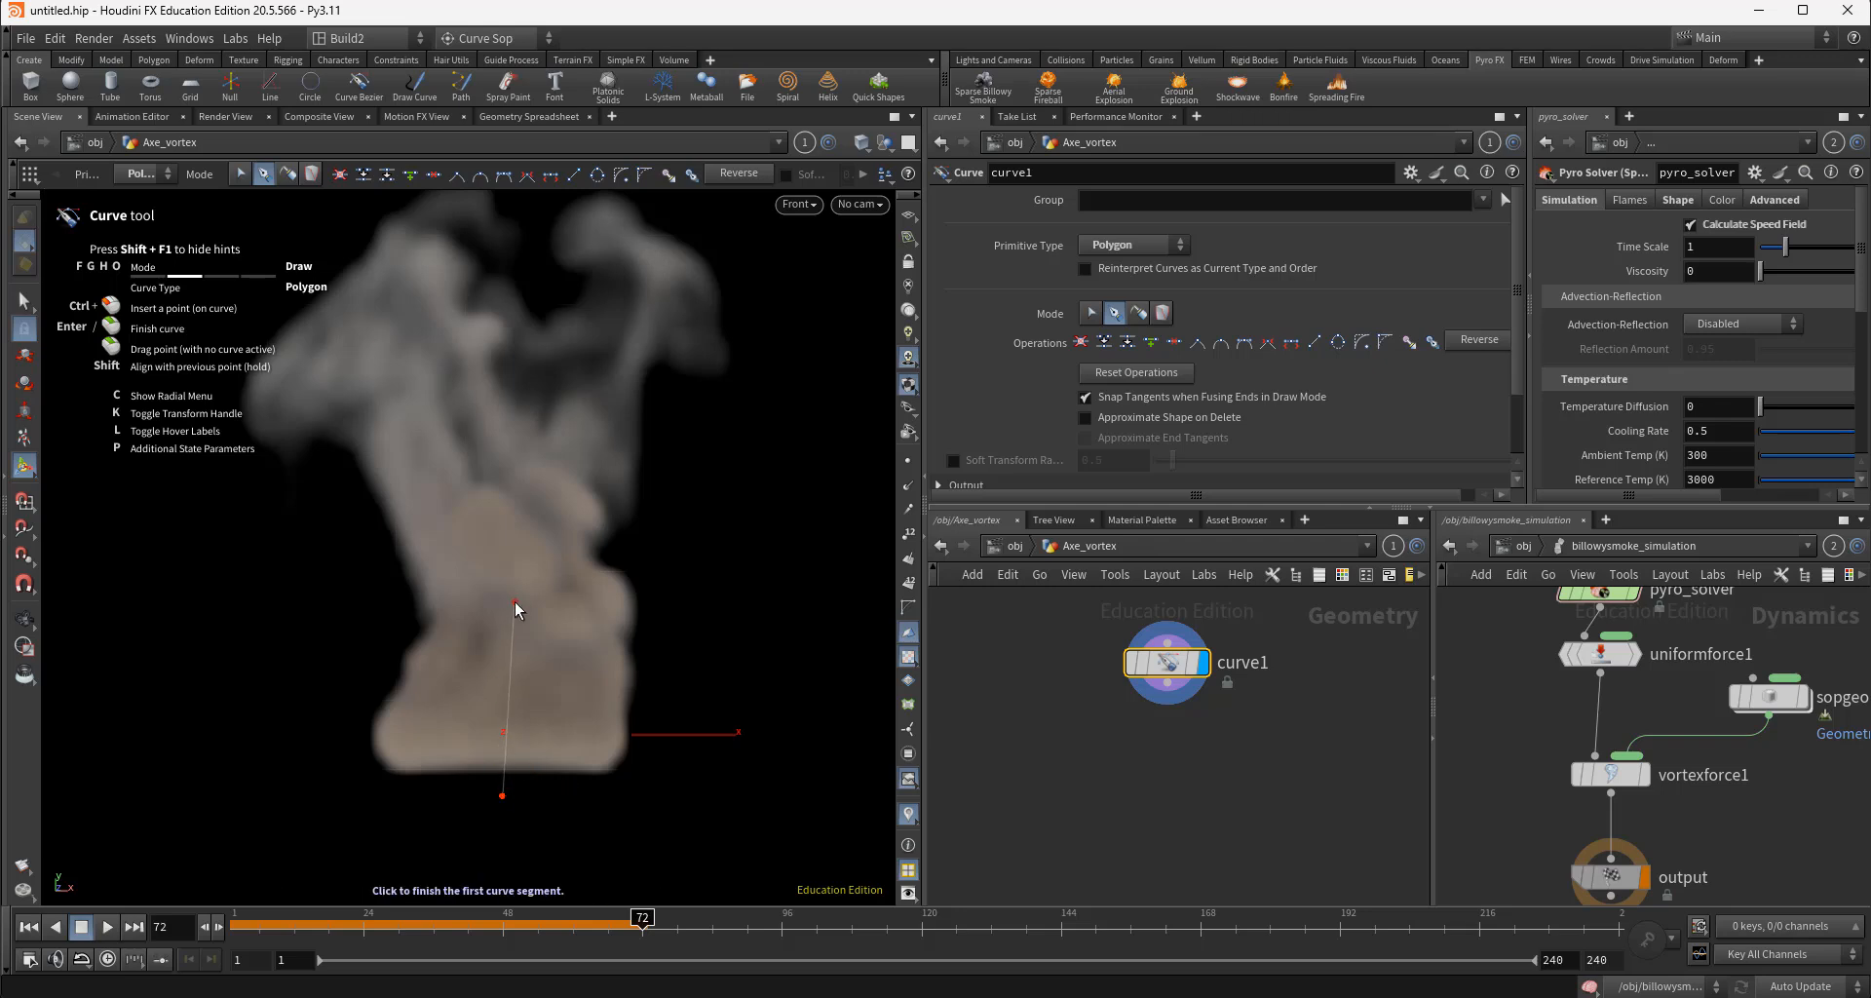
click(514, 417)
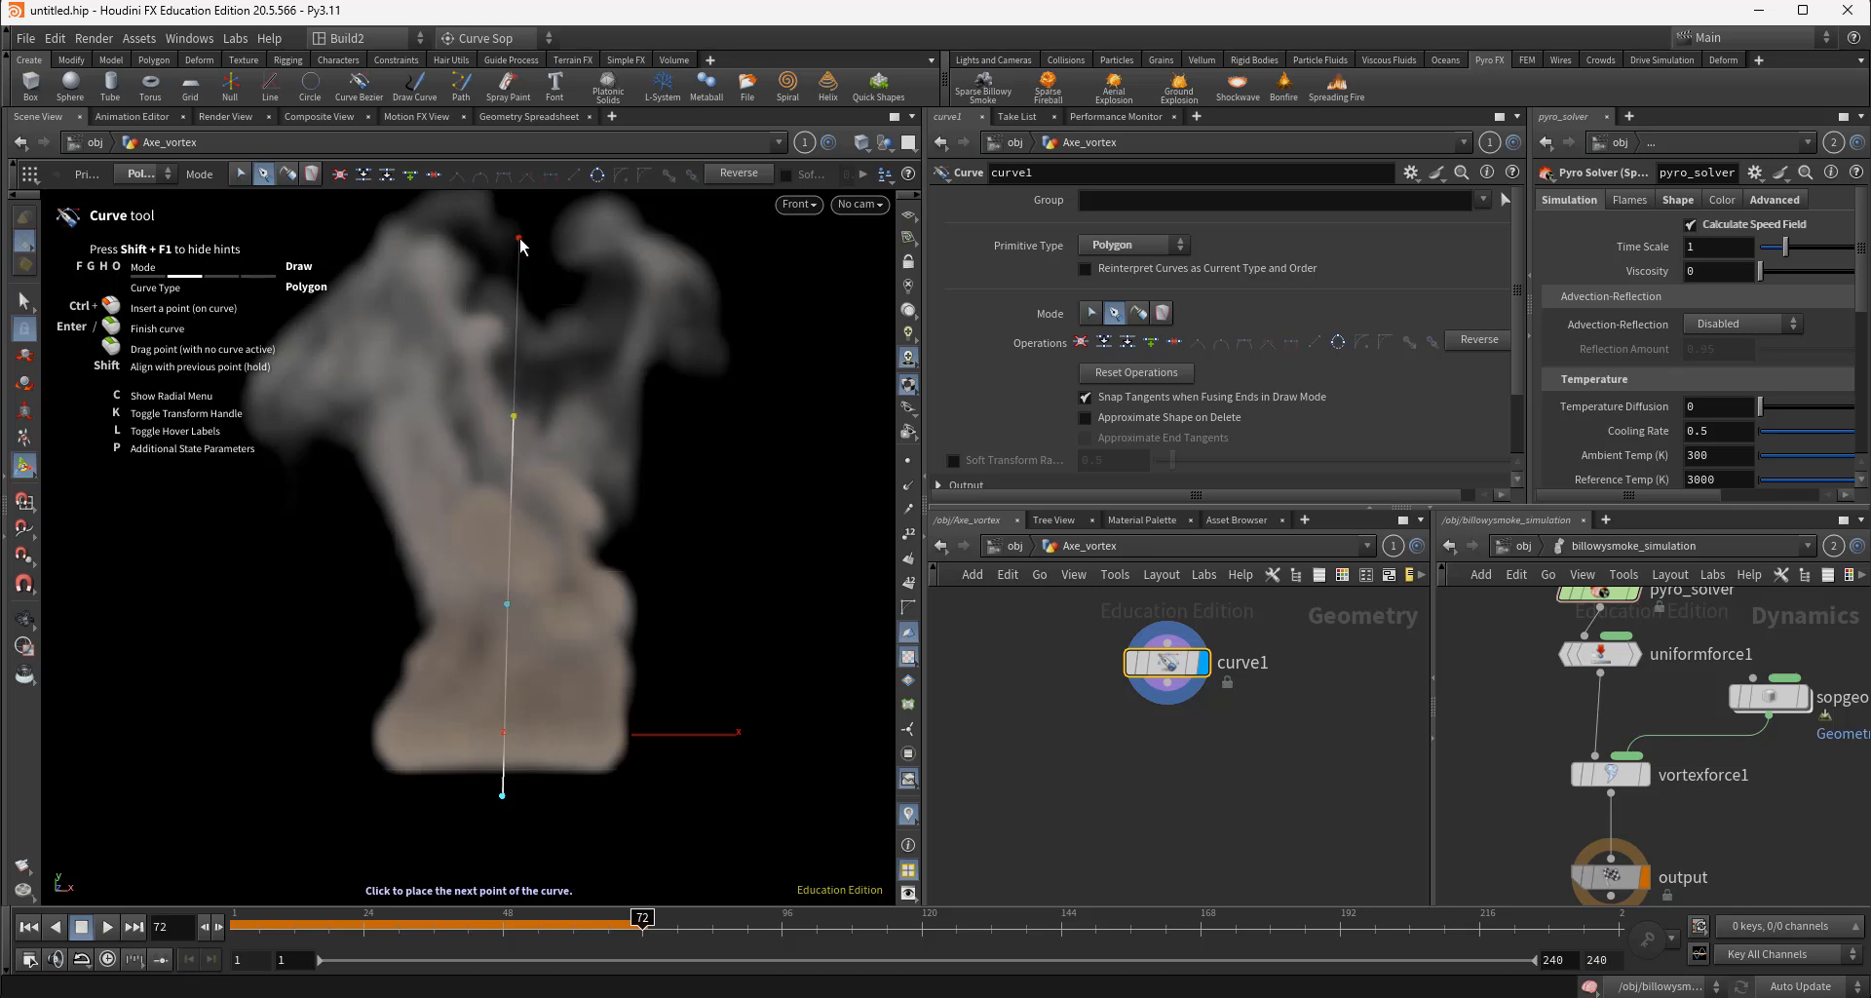
click(520, 237)
alt+middle_drag(524, 242, 533, 380)
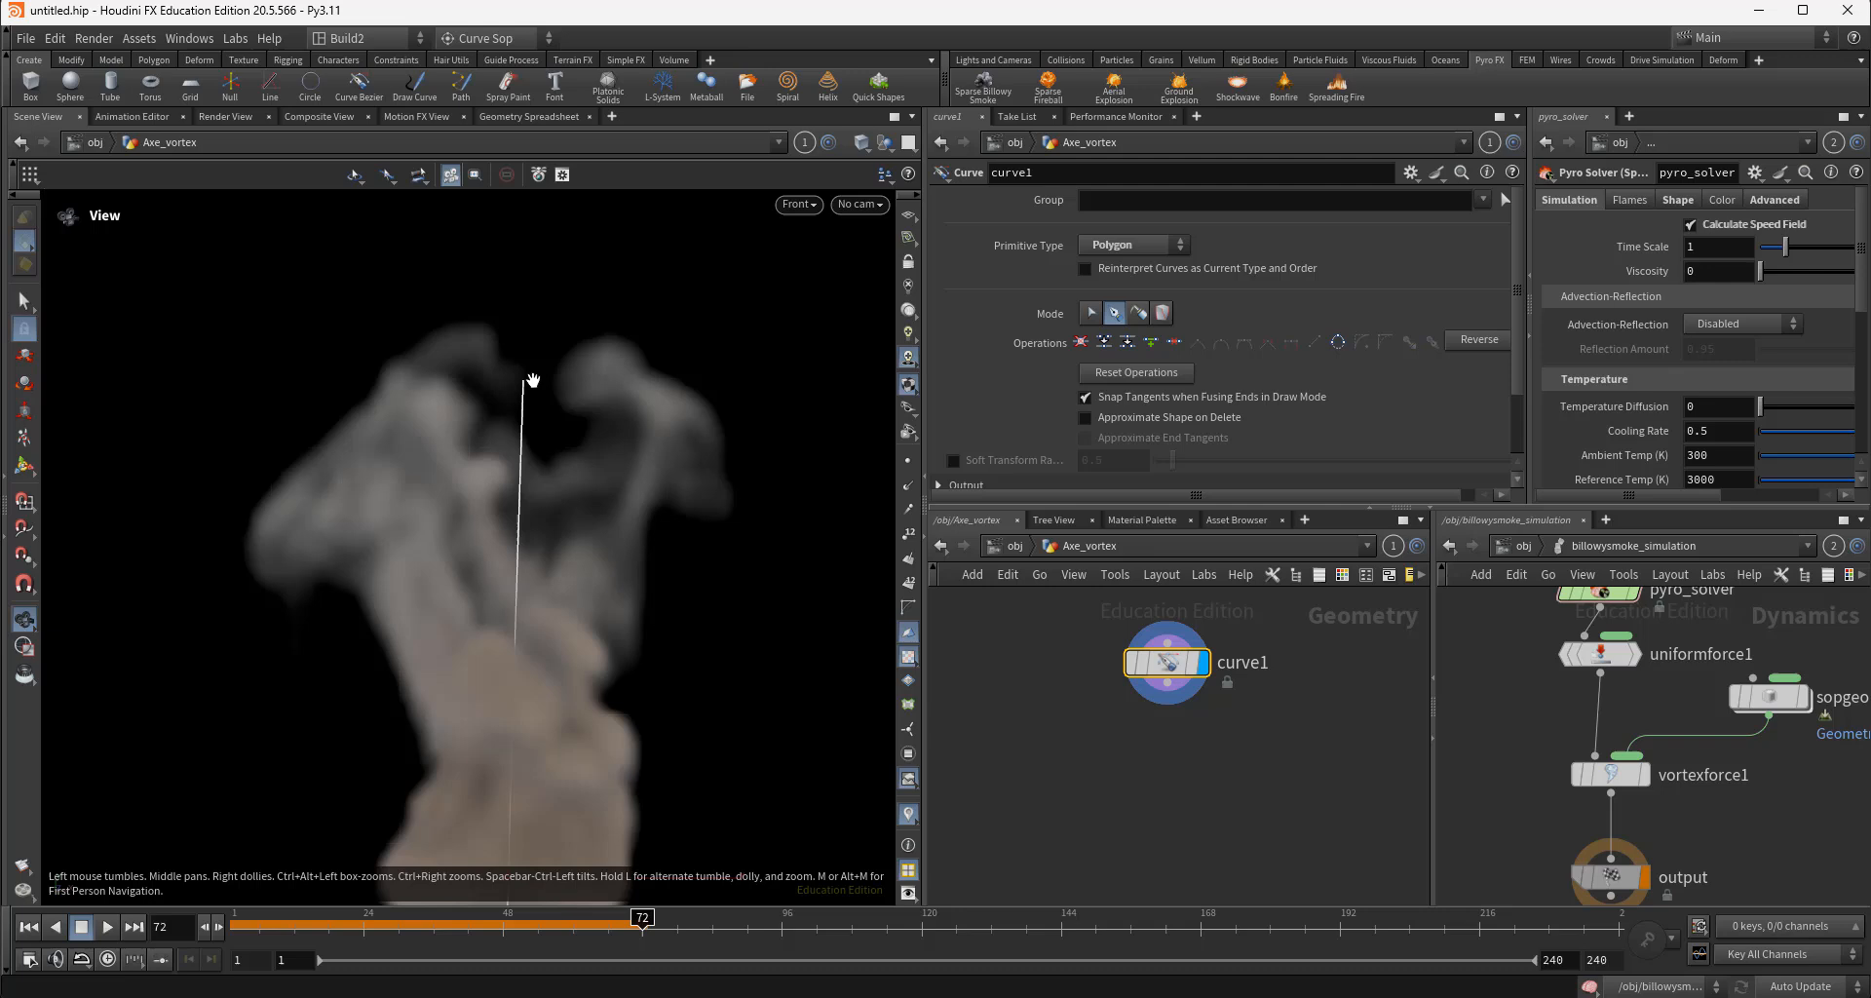
click(528, 242)
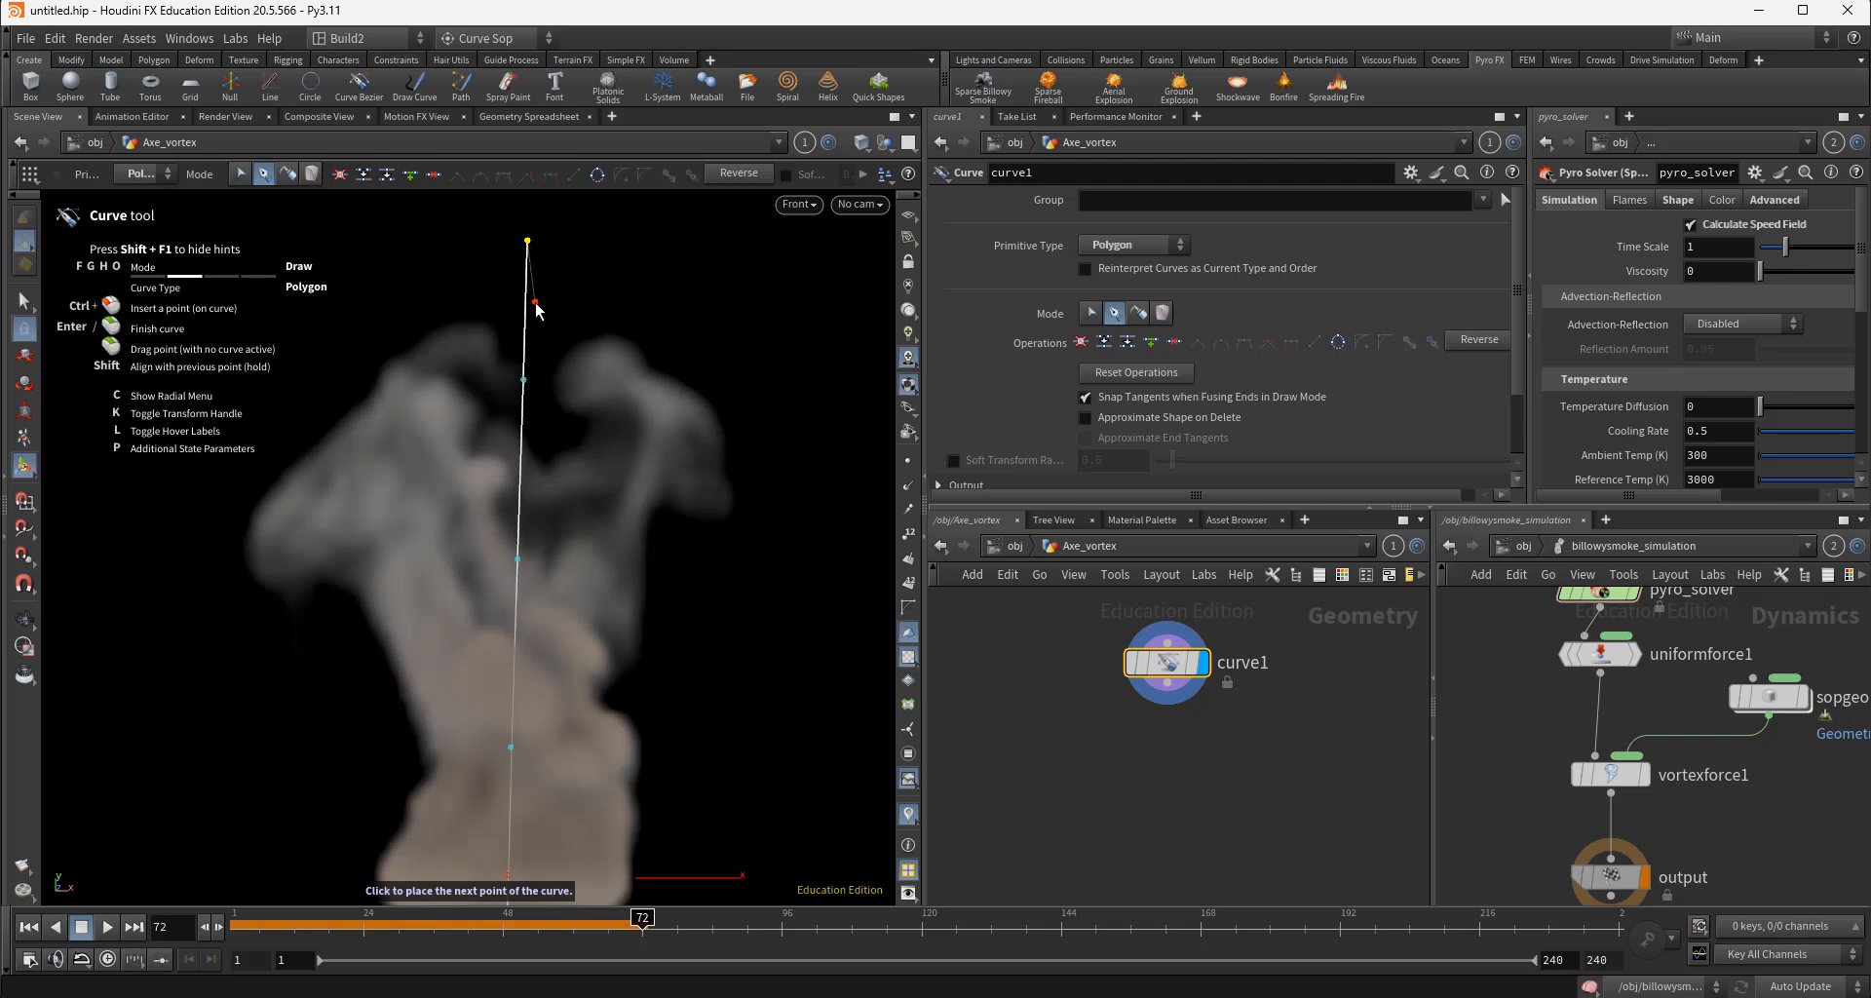
key(Return)
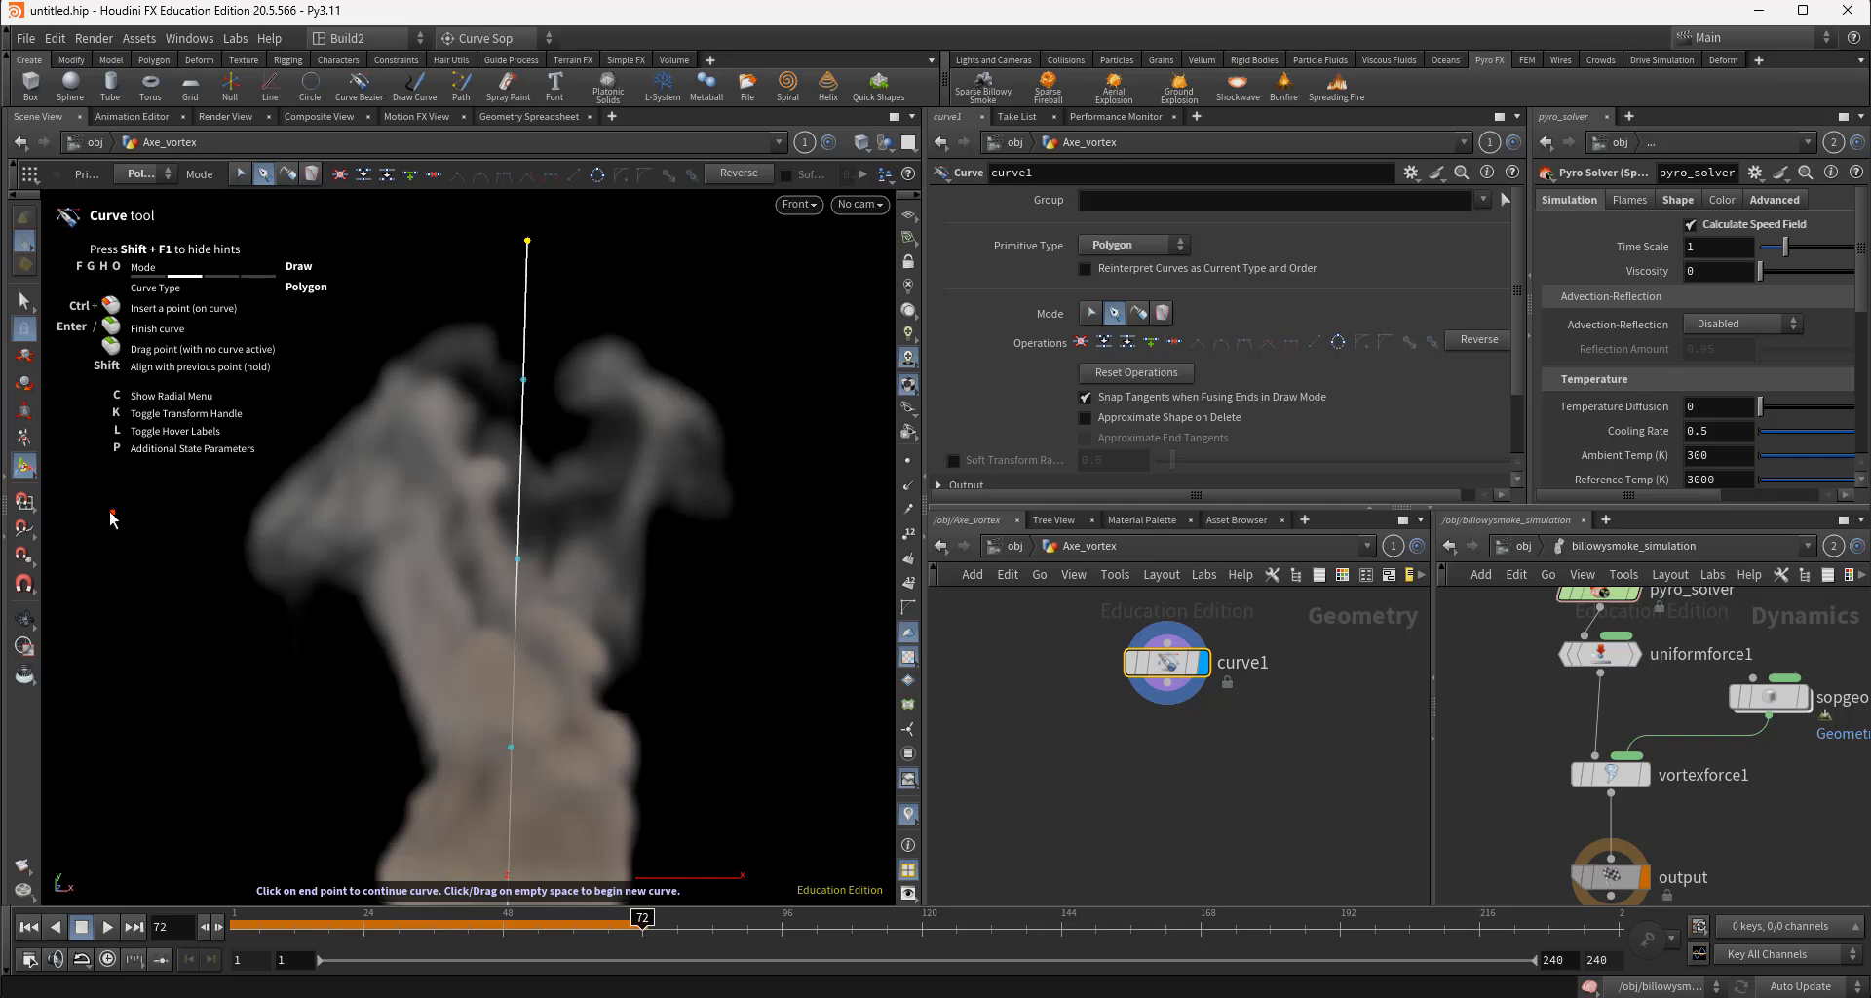
click(18, 308)
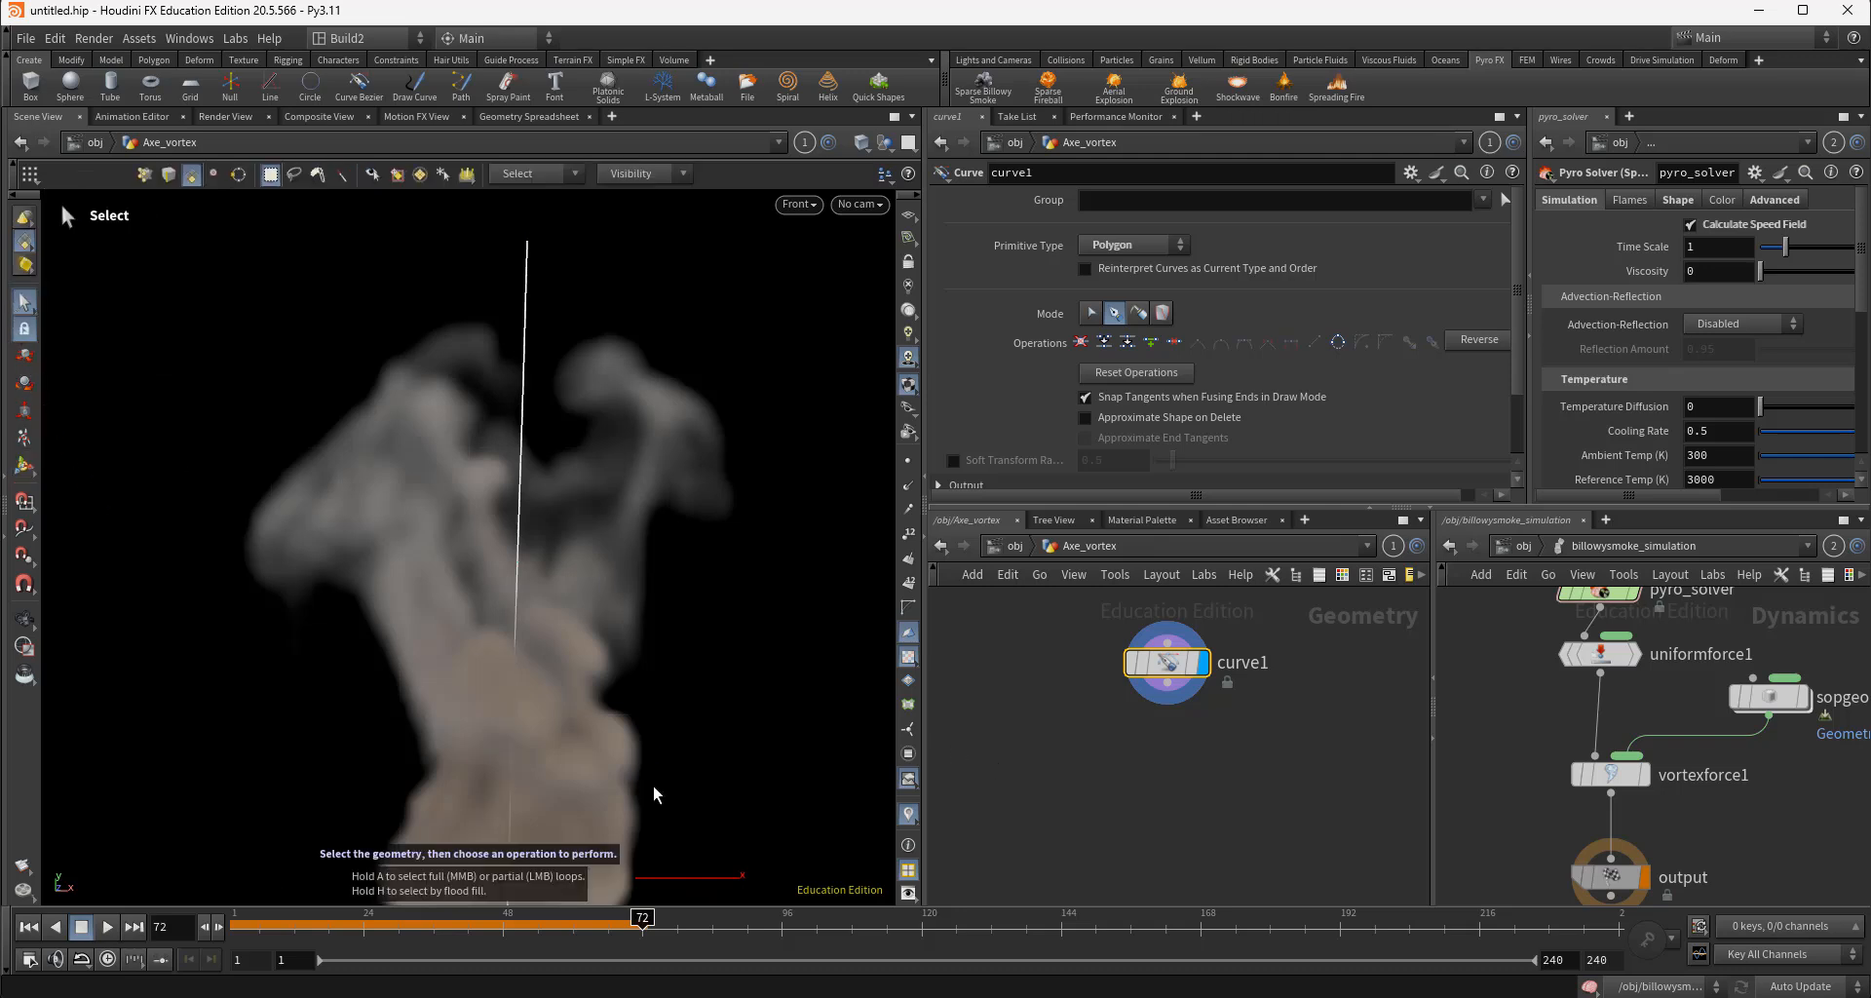
click(798, 206)
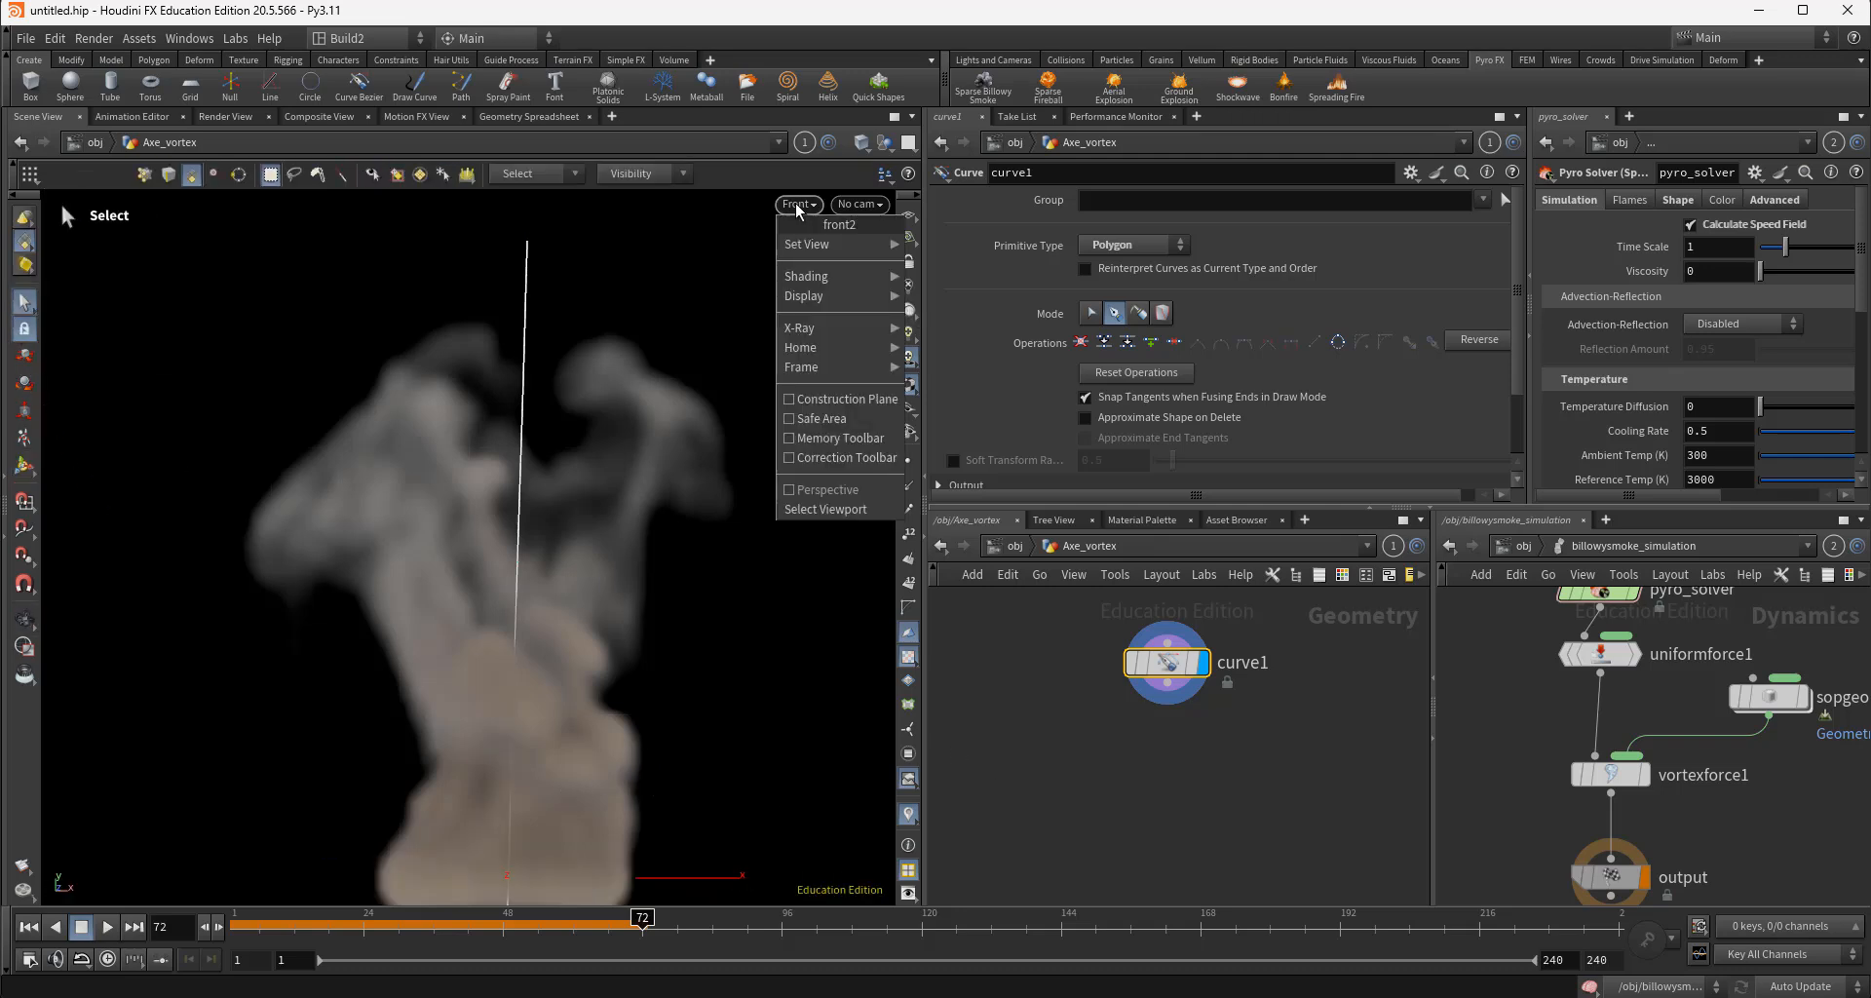
mouse_move(813, 247)
click(969, 248)
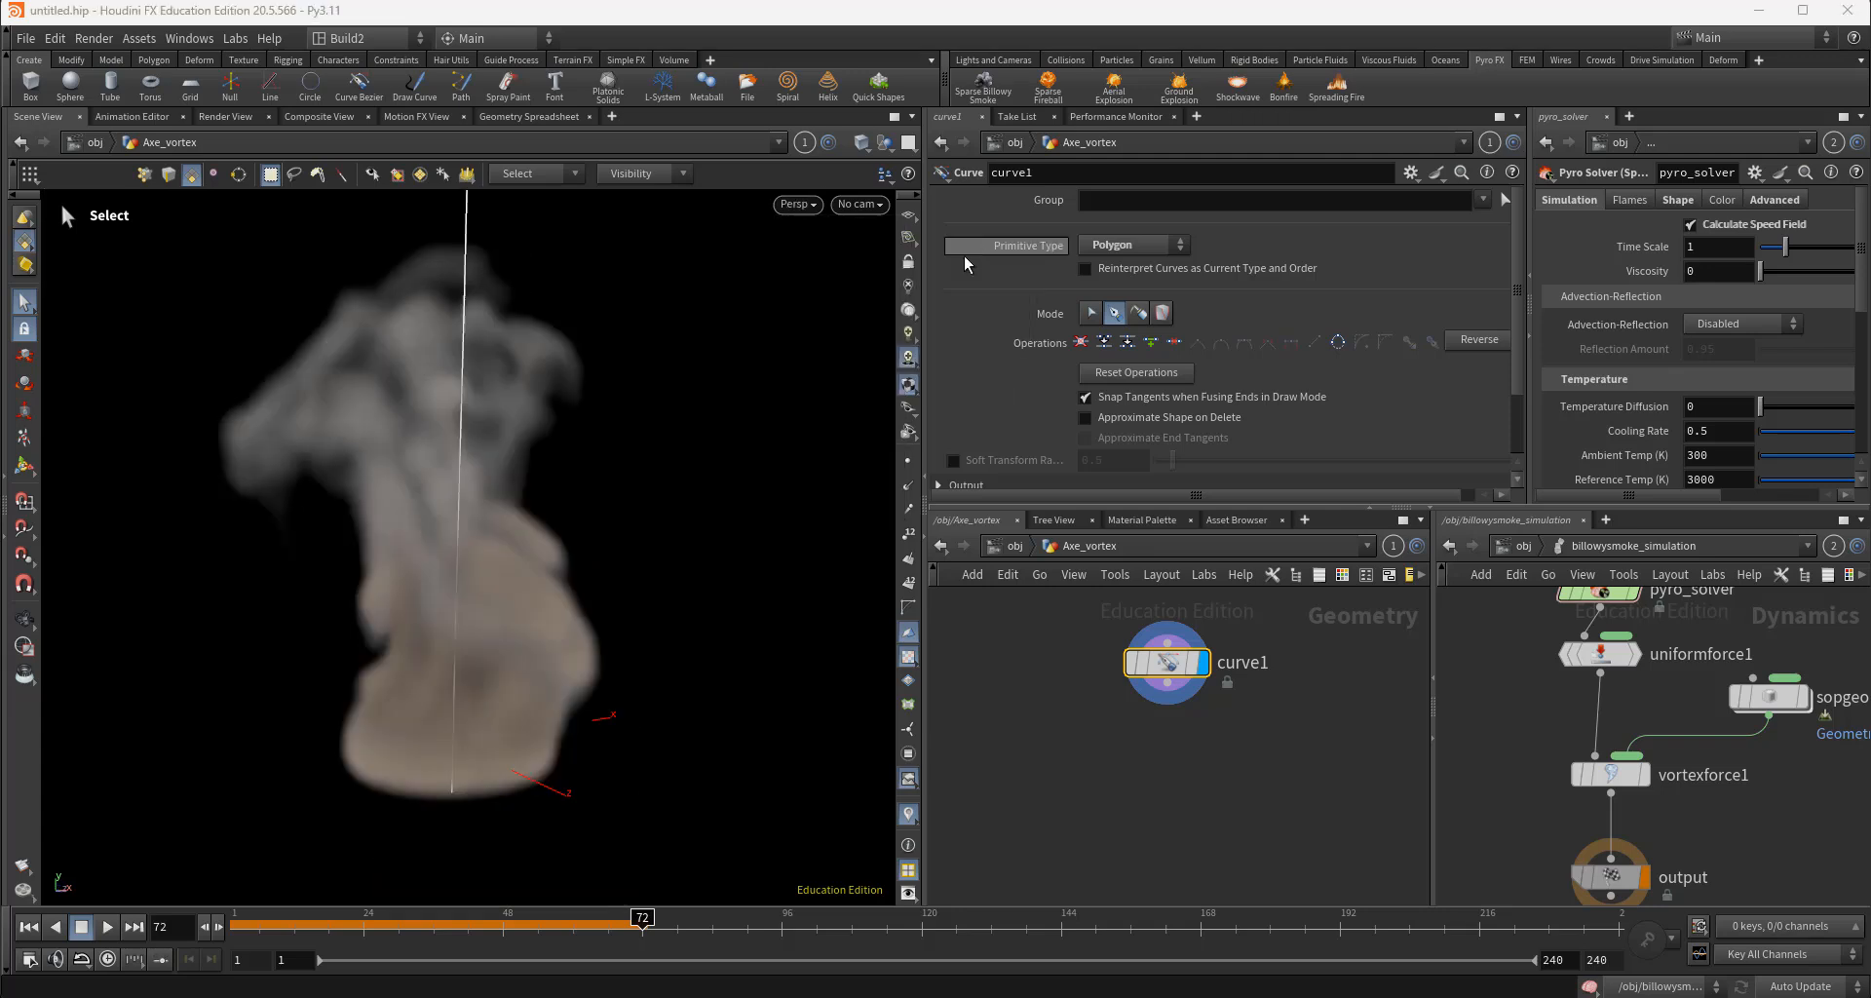
alt+drag(629, 546, 444, 646)
Attach a Transform node to curve1's output and make it the displayed node
click(1167, 683)
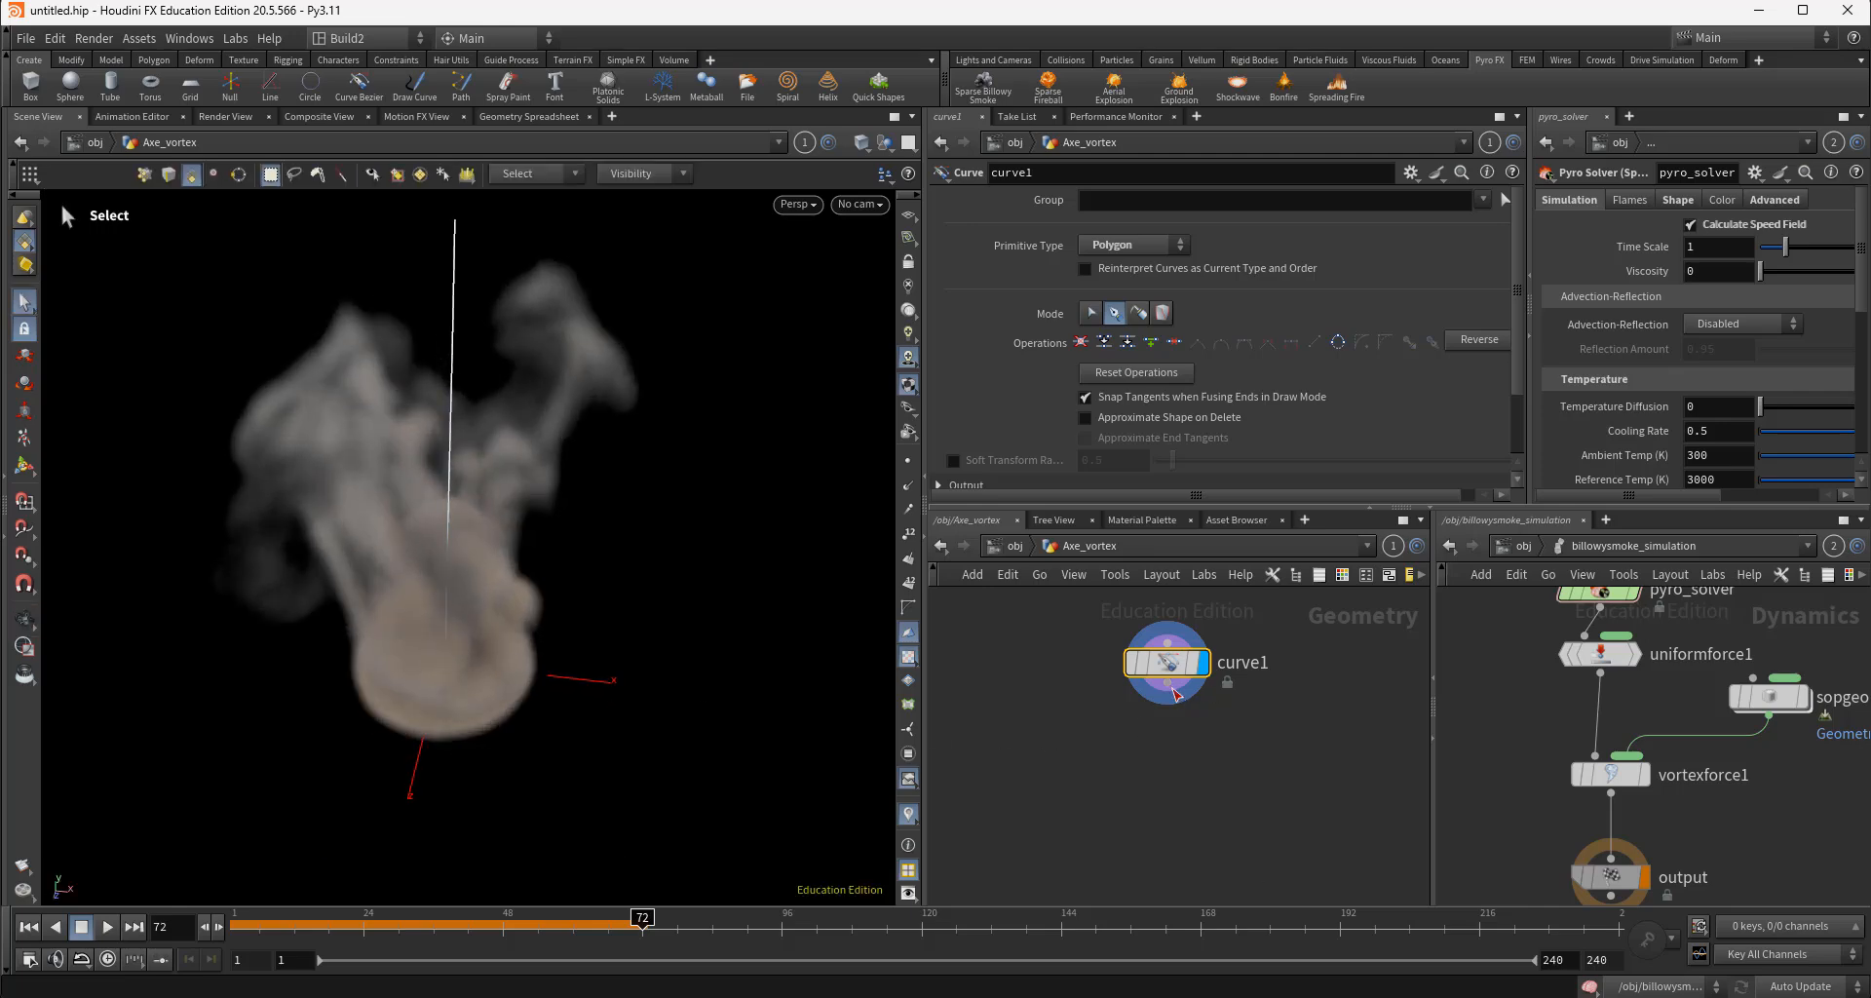
key(Tab)
text(tran)
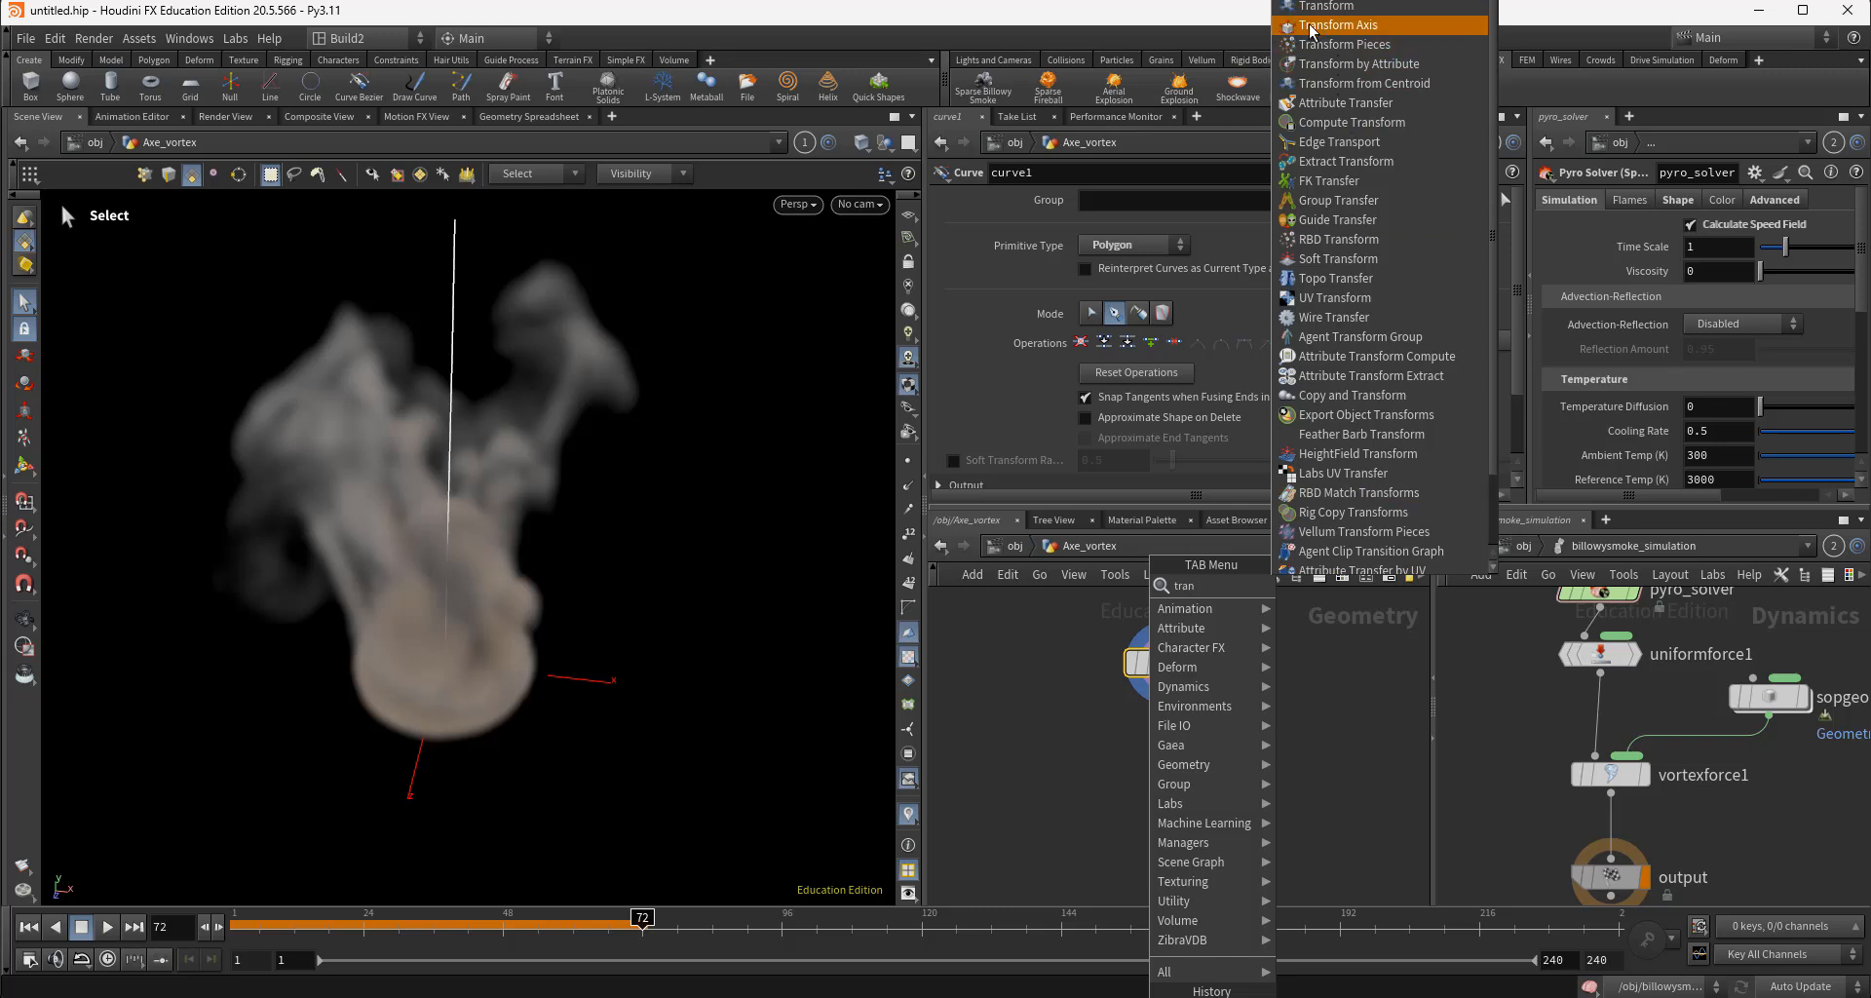
click(1336, 7)
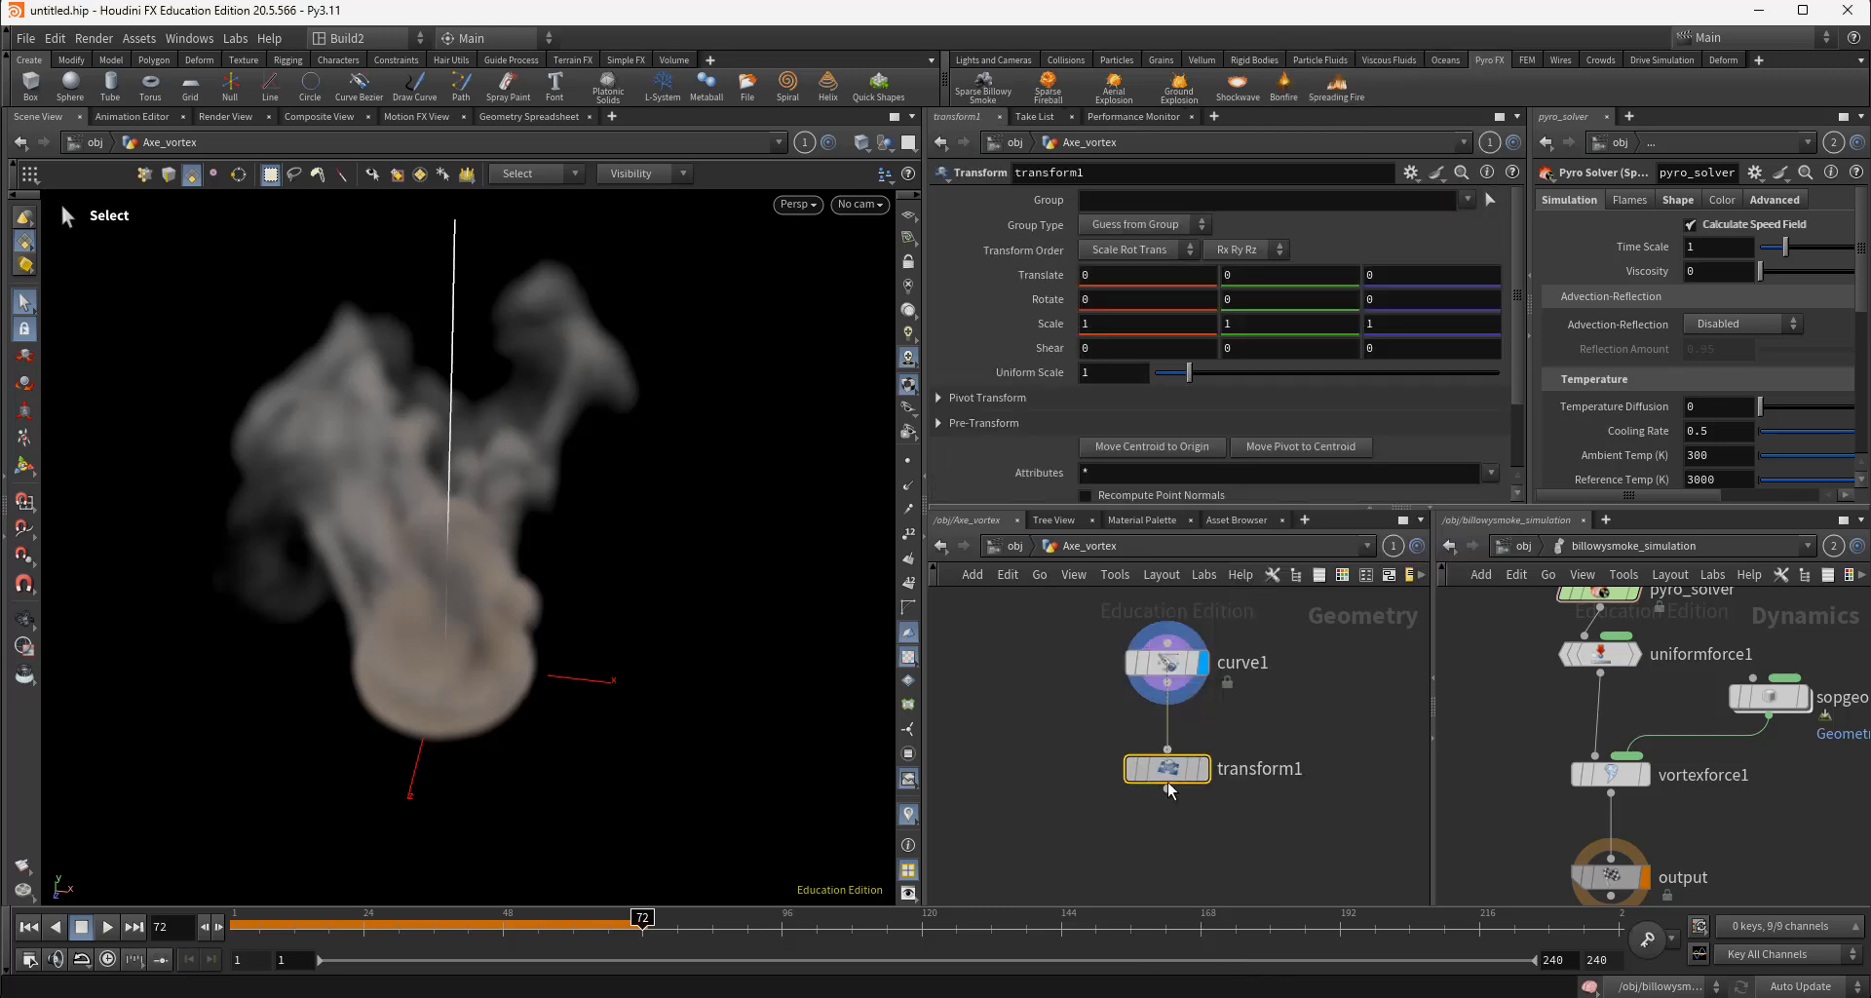
click(1208, 777)
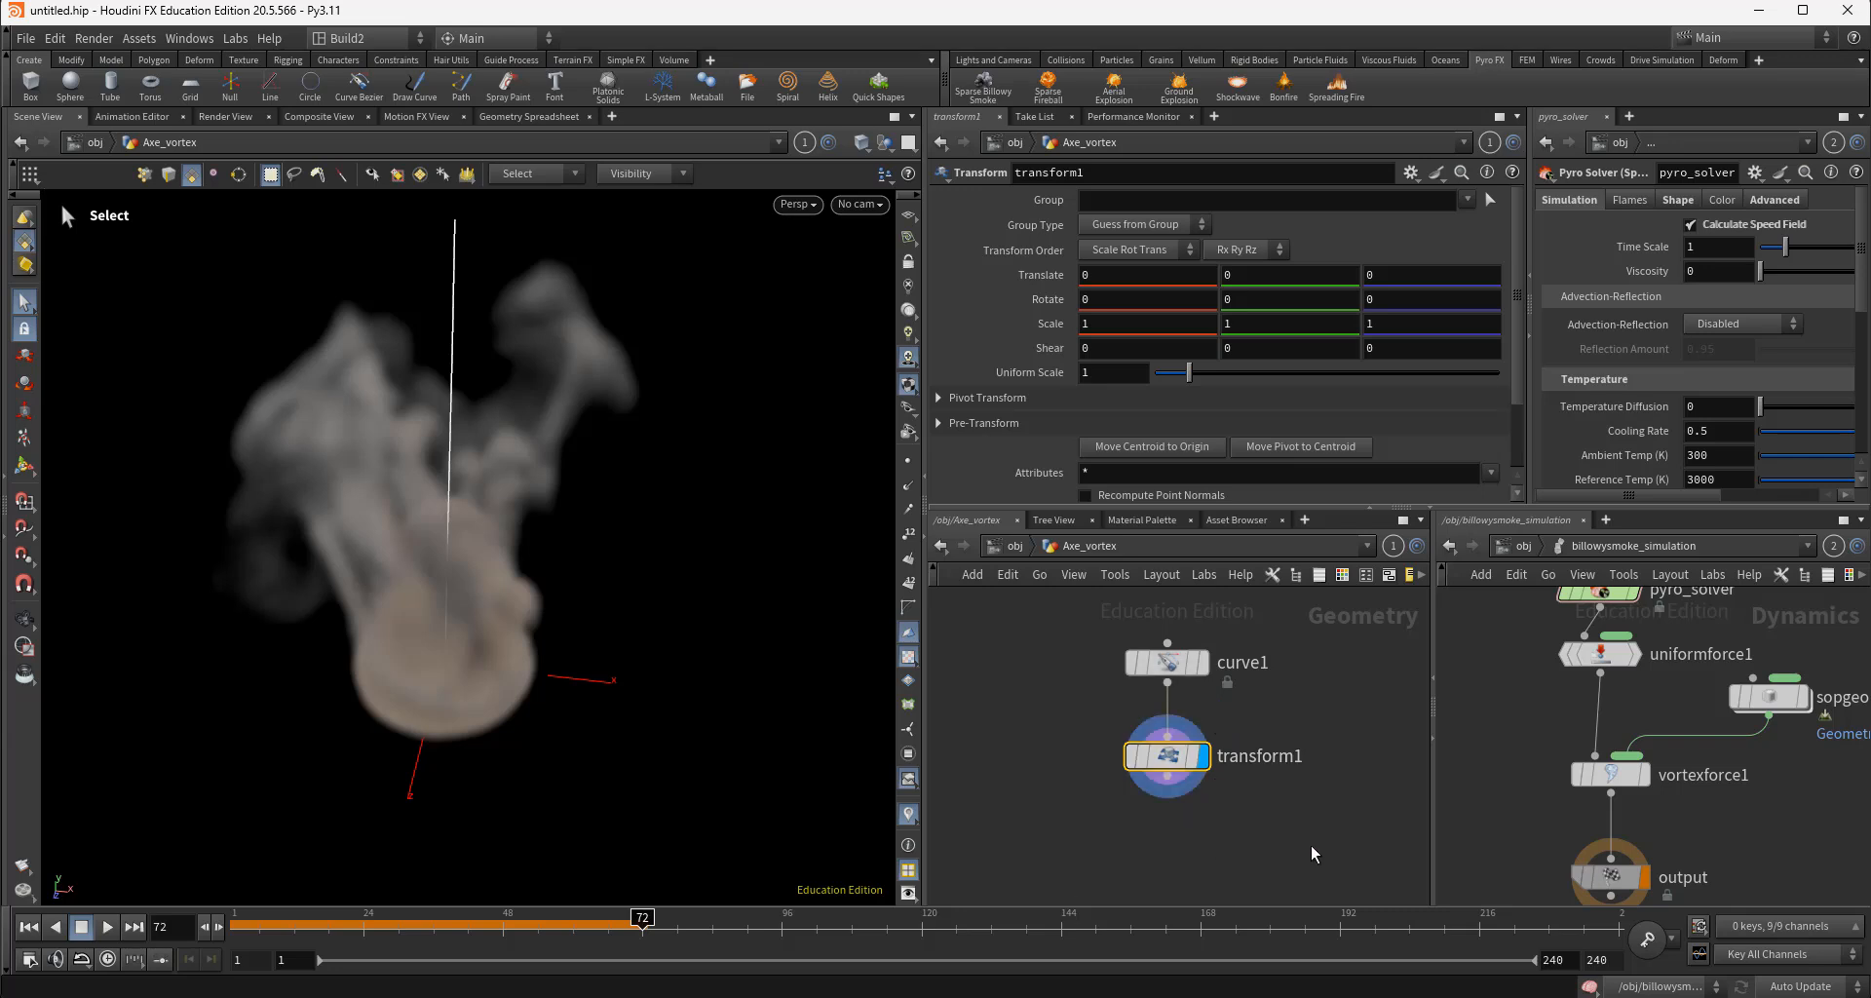
middle_drag(1312, 845, 1299, 758)
drag(1163, 698, 1165, 672)
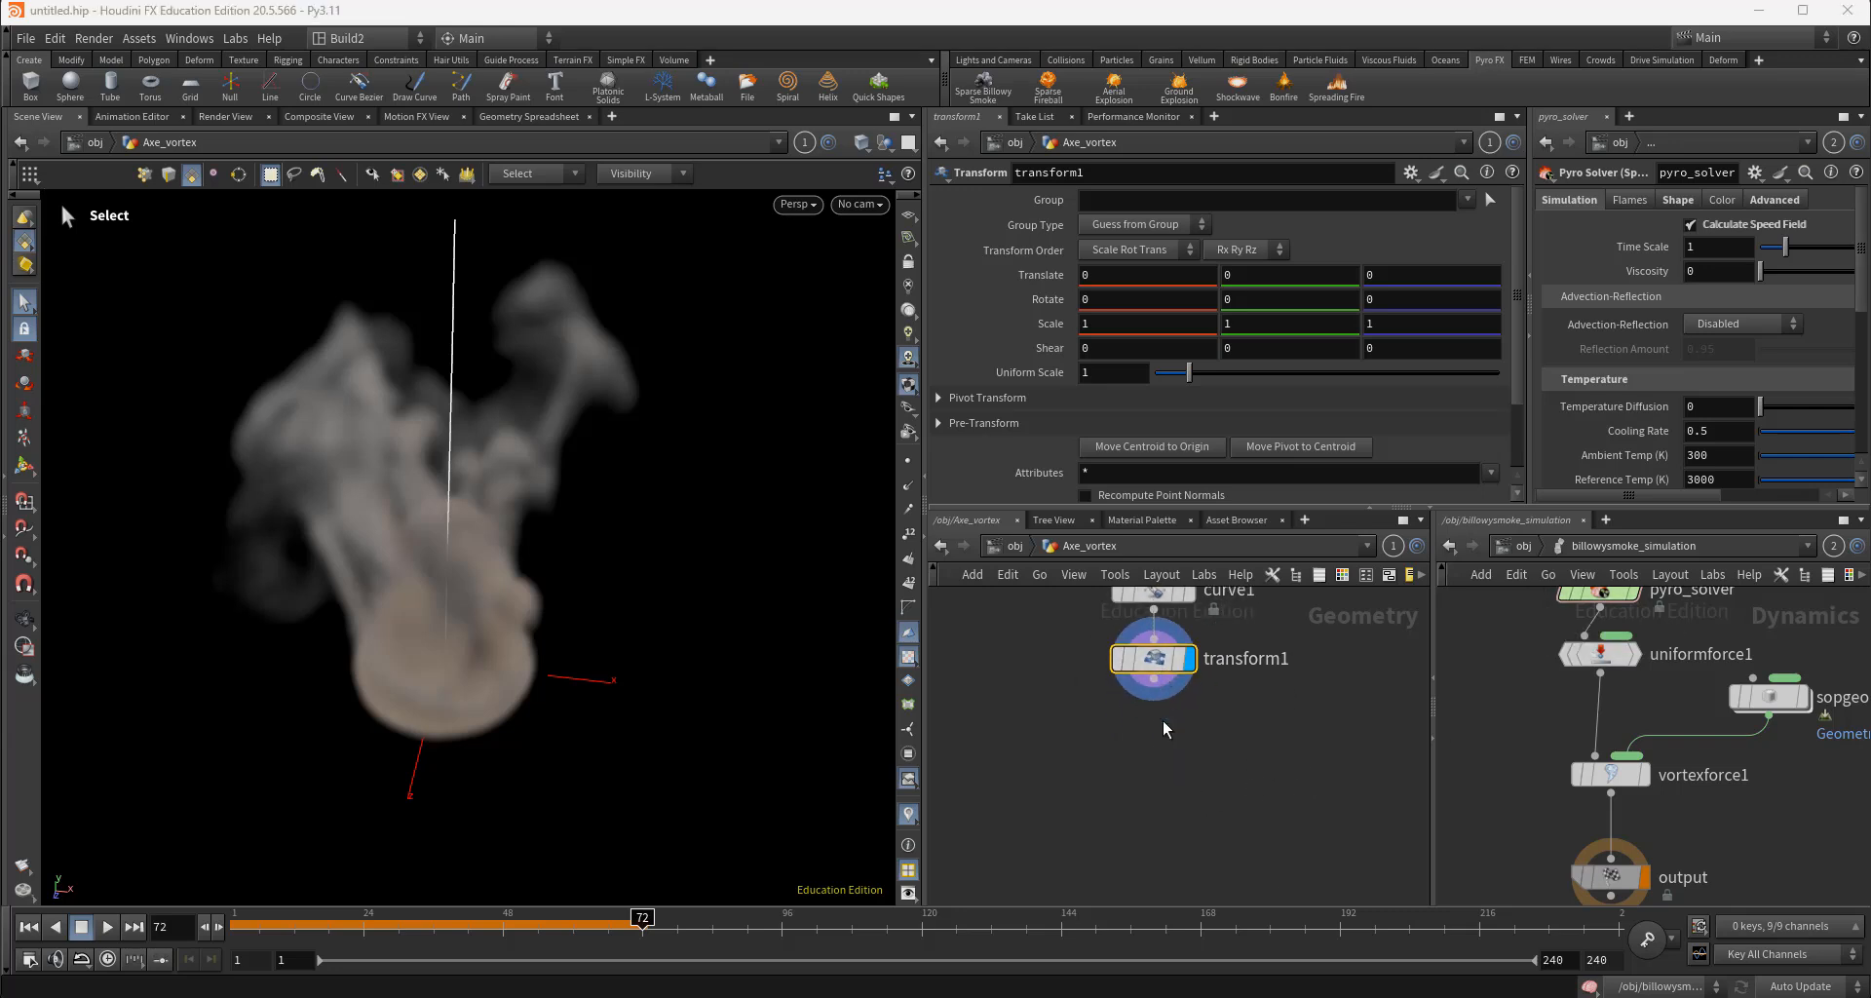
Attach a Vortex Force Attributes node to transform1's output and make it the displayed node
click(1154, 682)
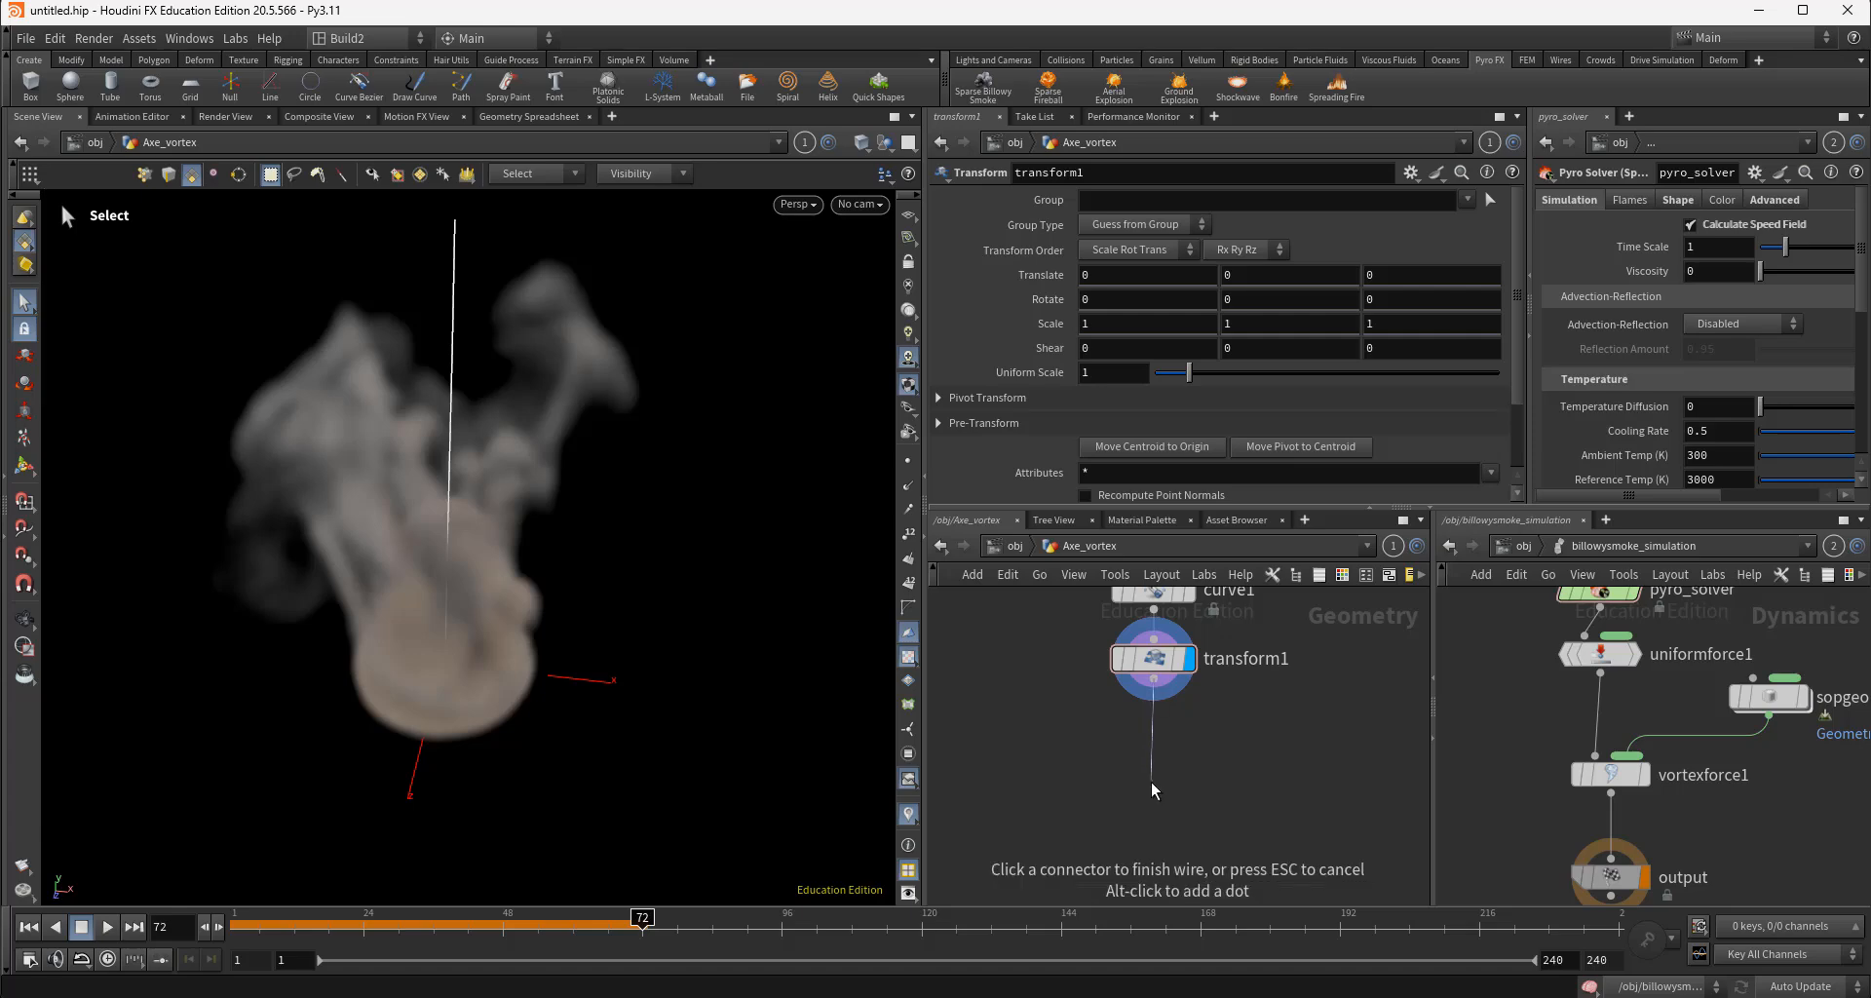
key(Tab)
text(vorte)
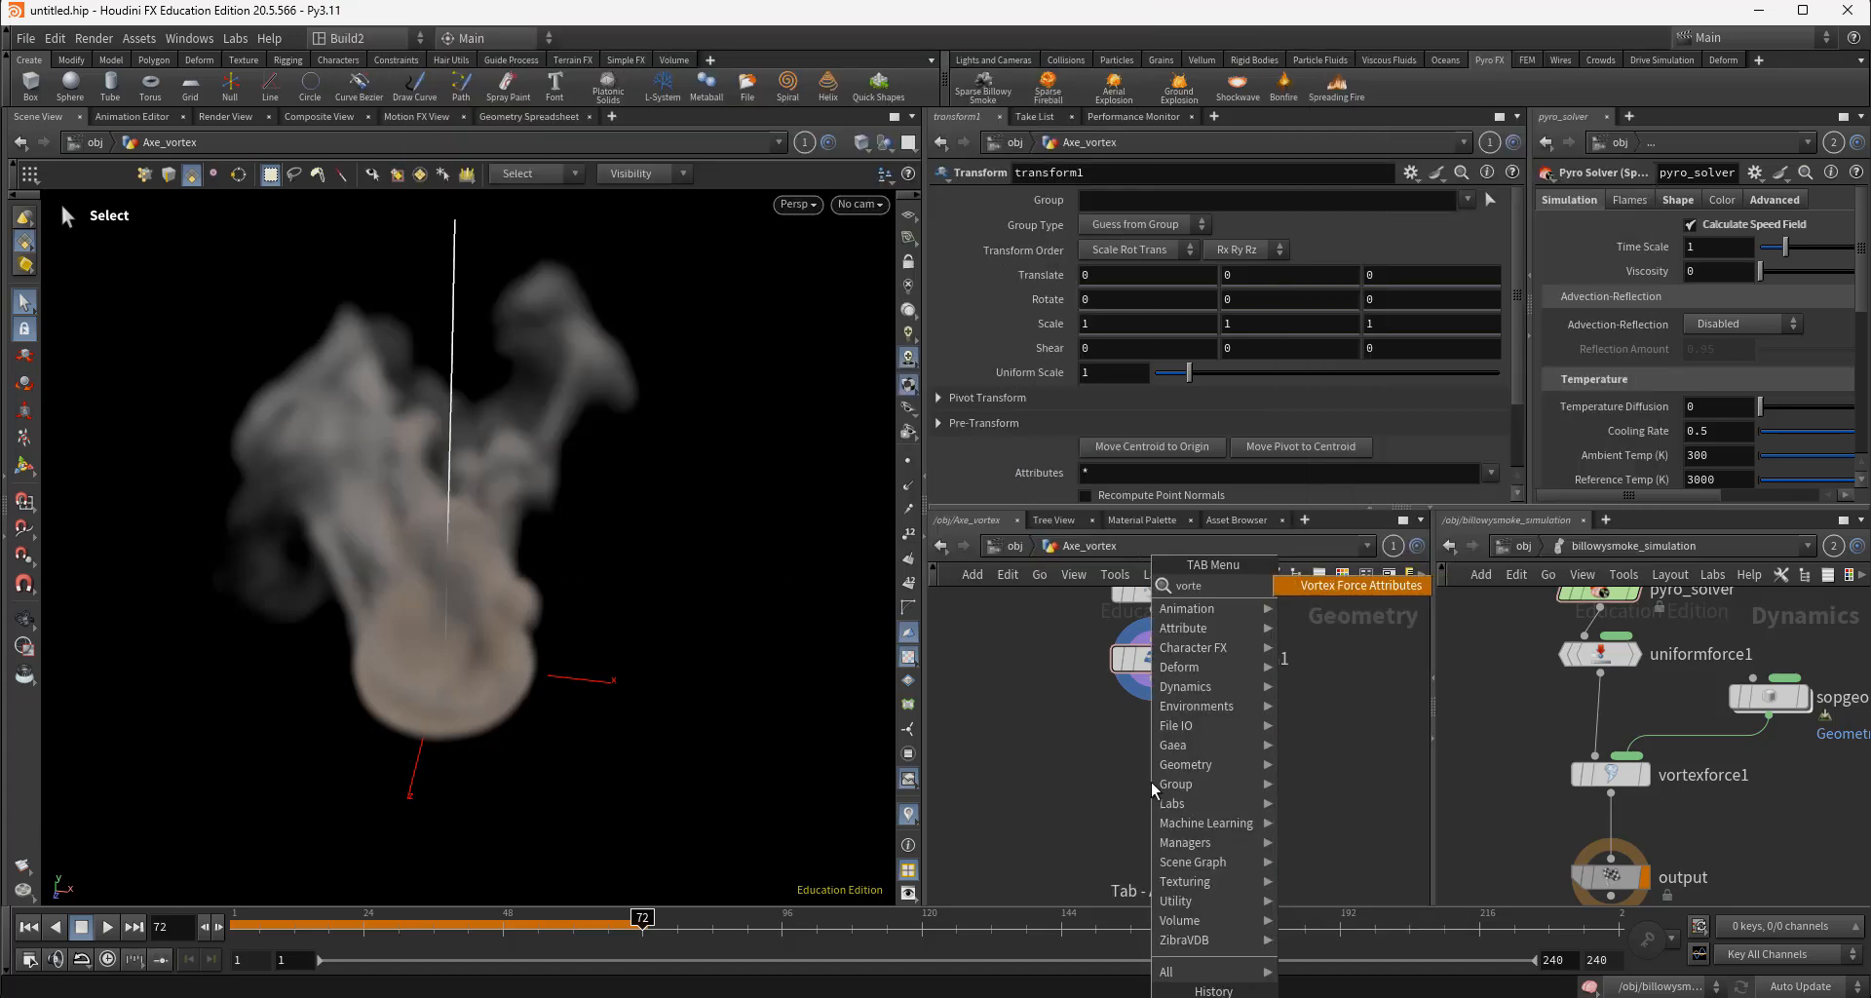
click(1363, 585)
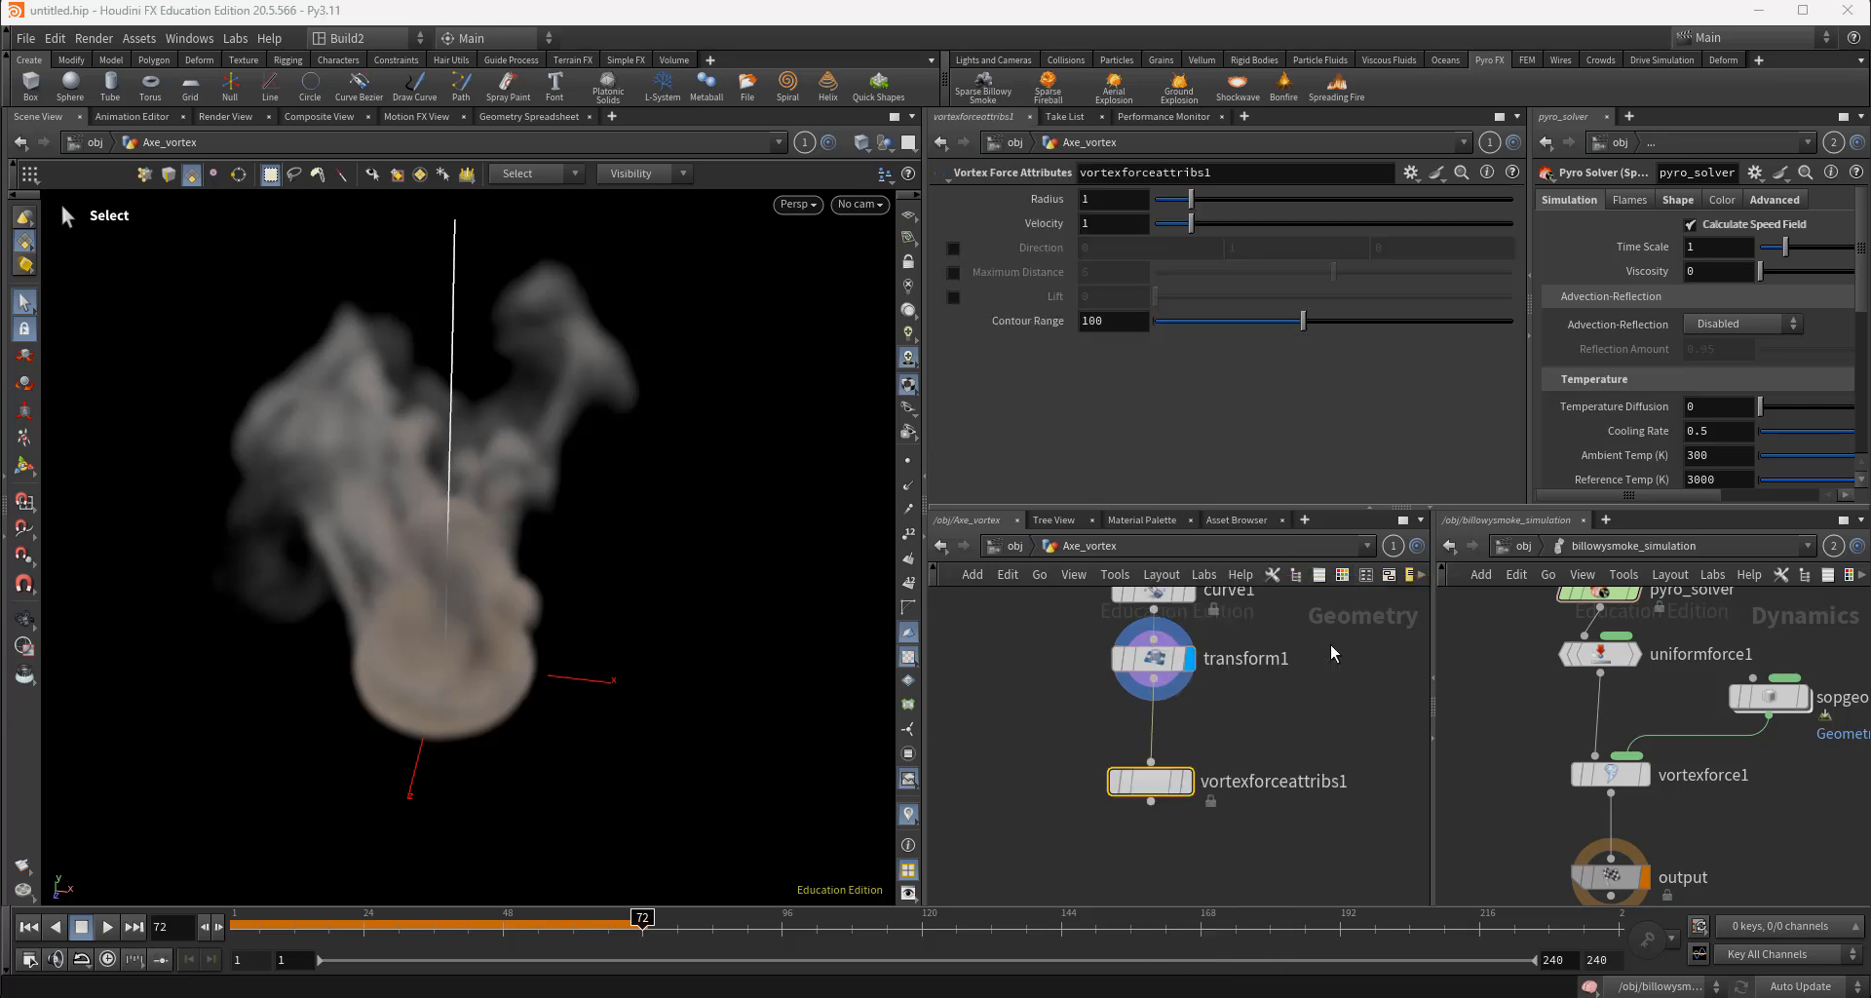
click(1188, 782)
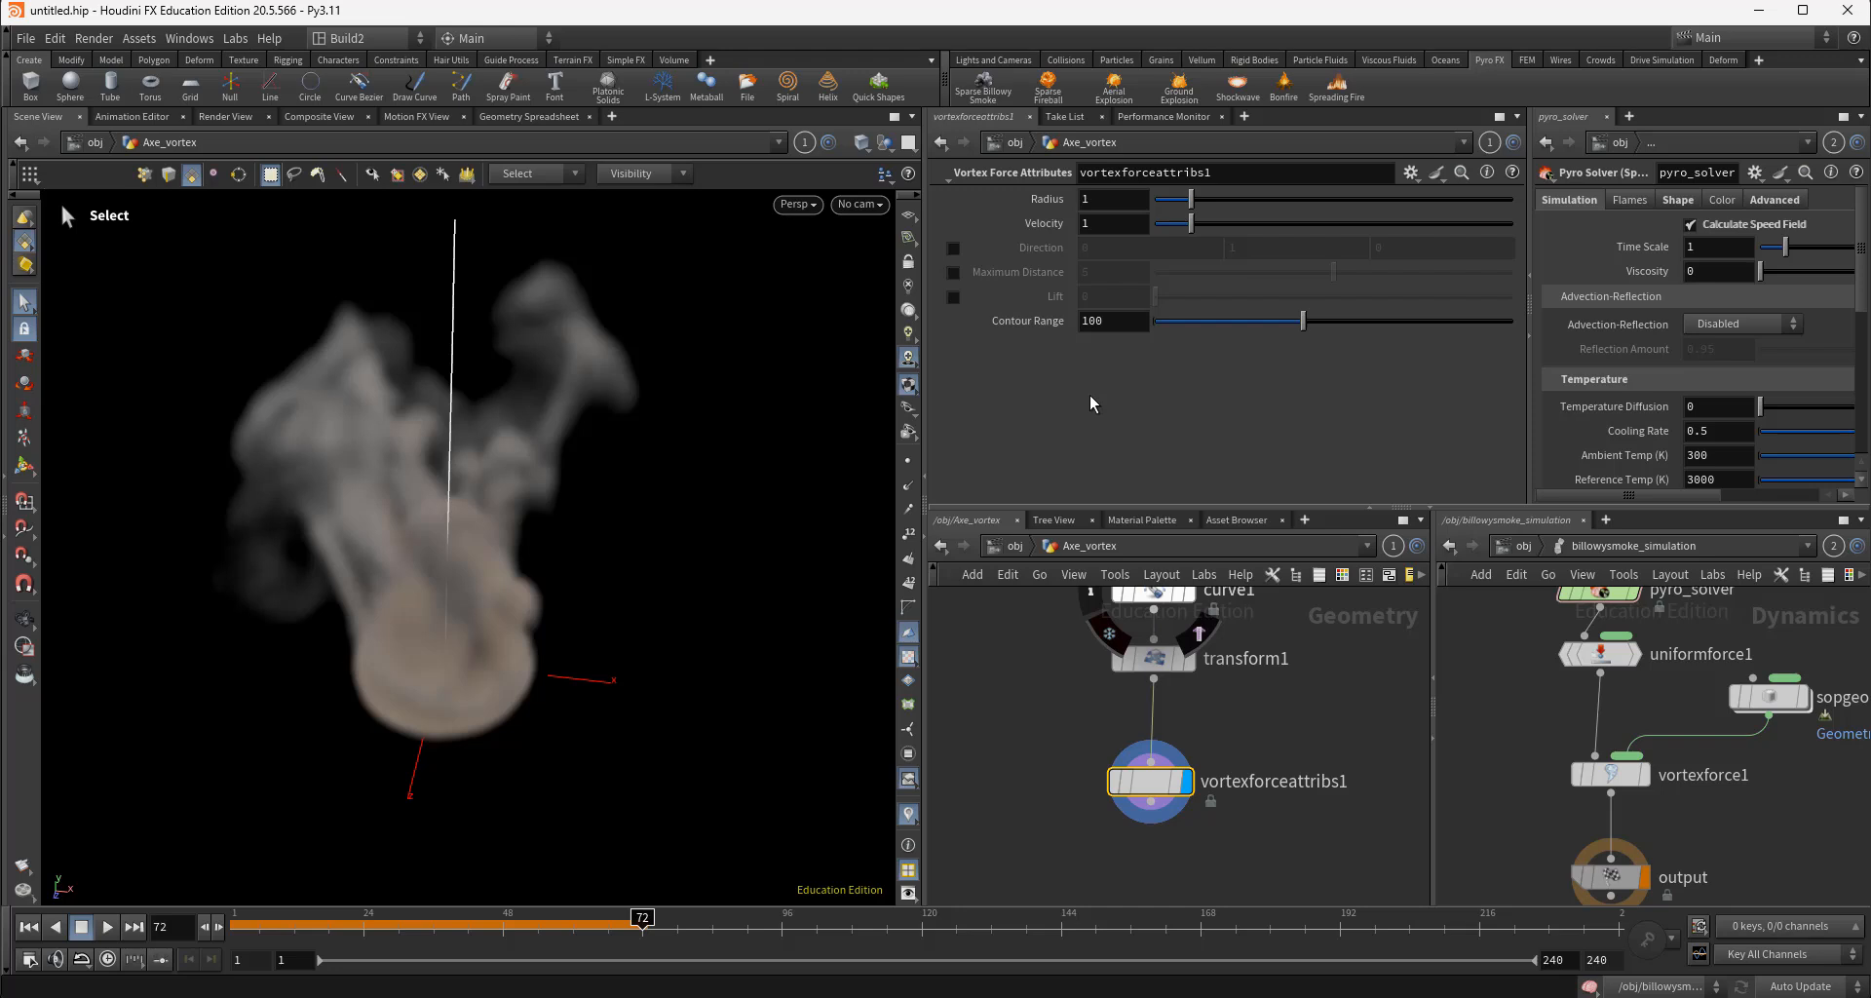
Enable Direction and Maximum Distance on vortexforceattribs1 and move the node closer beneath transform1
click(954, 248)
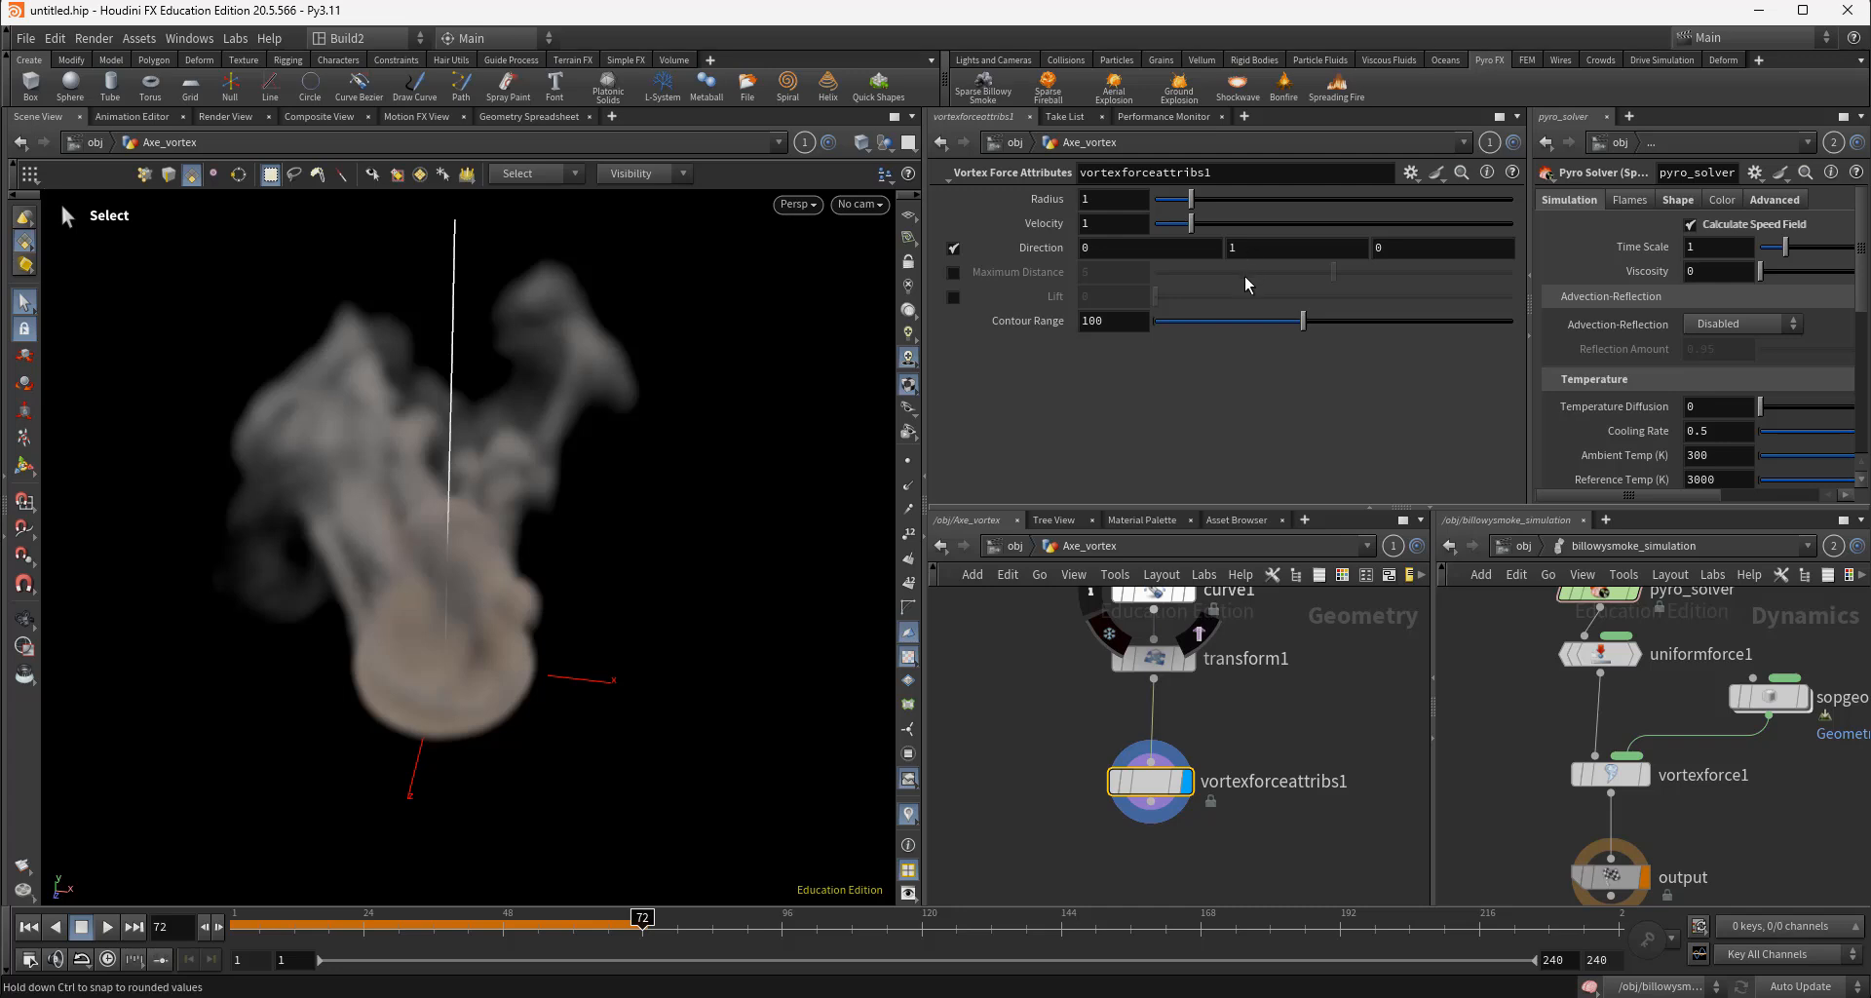
click(953, 272)
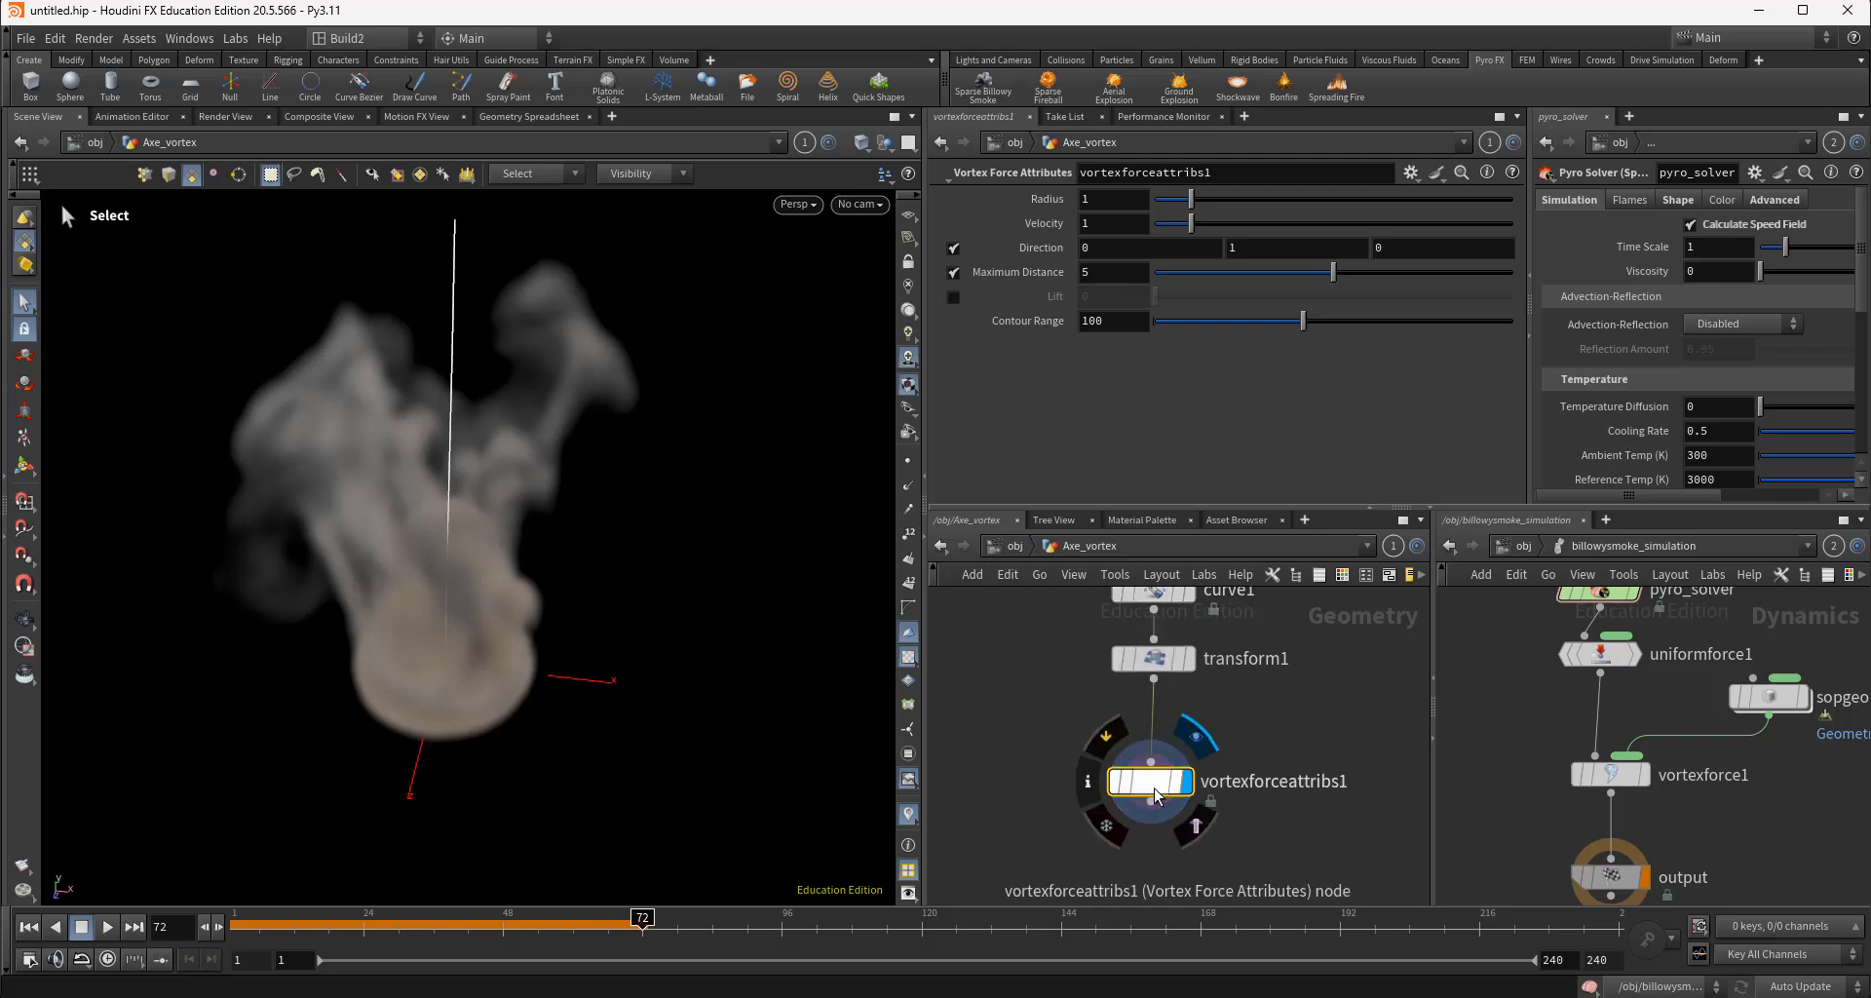
drag(1150, 780, 1153, 750)
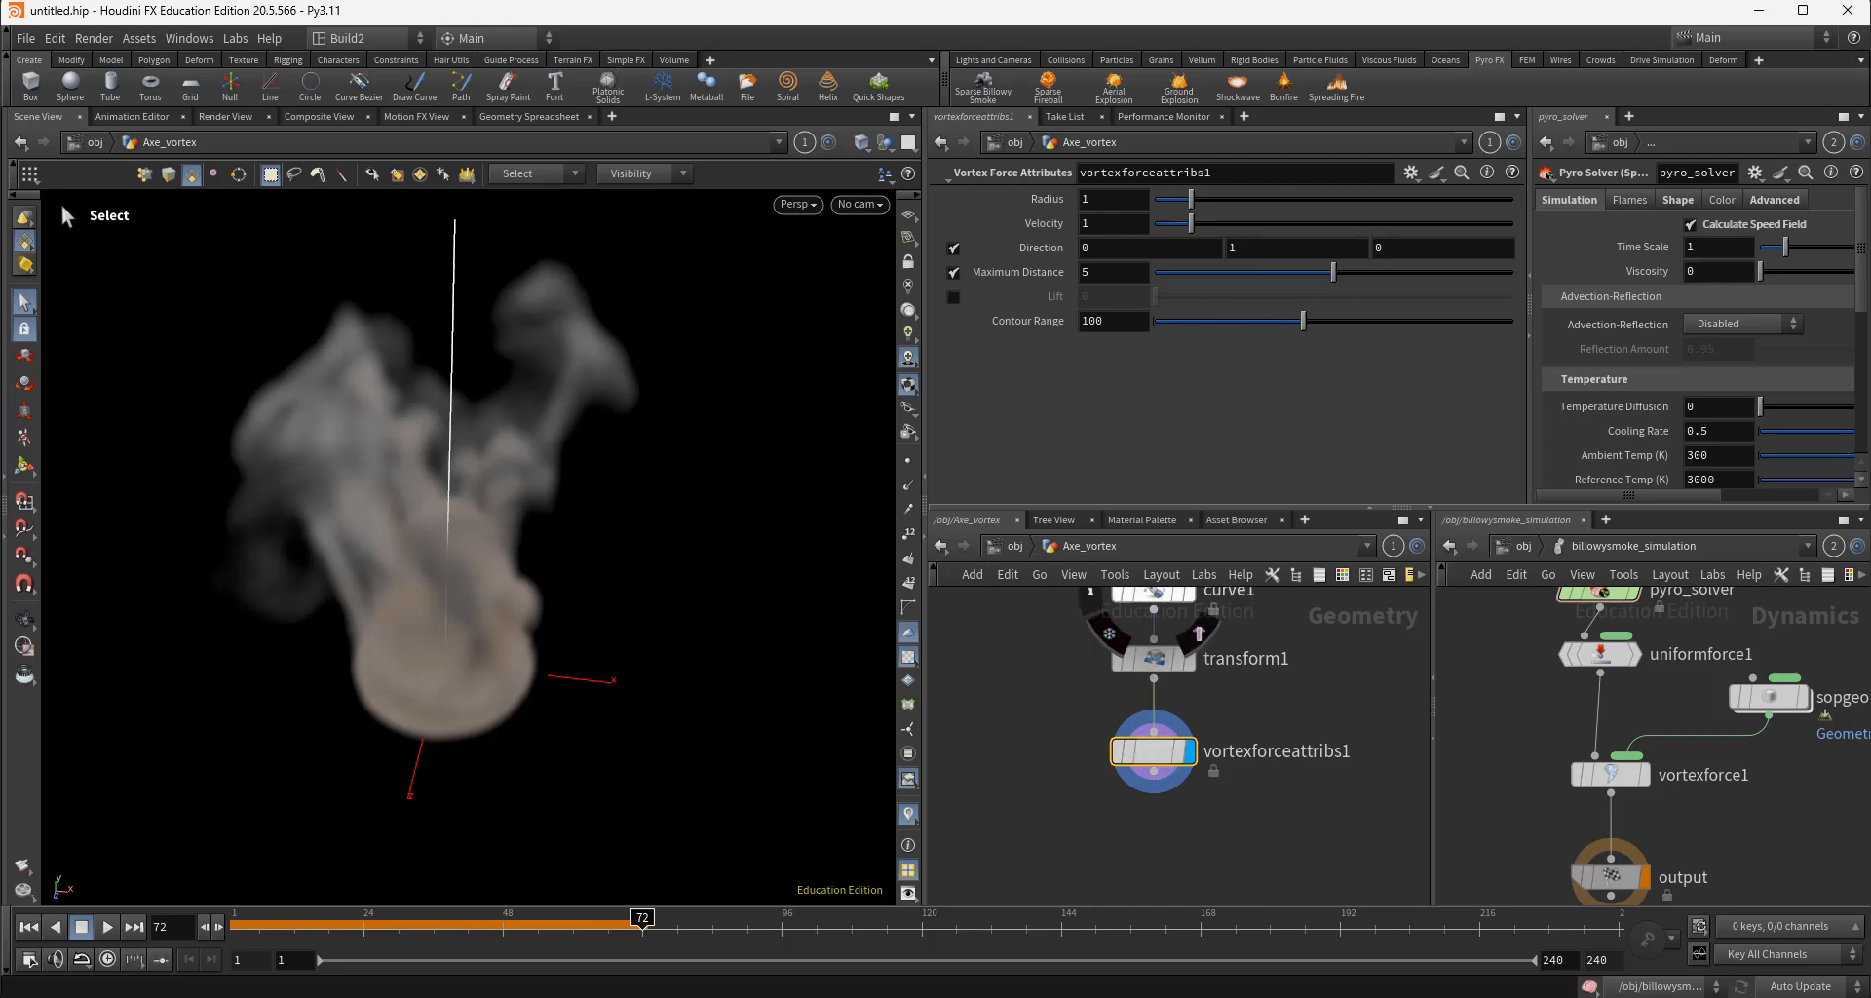
Attach a Null node to vortexforceattribs1's output, directly below it
click(1170, 788)
key(Tab)
text(n)
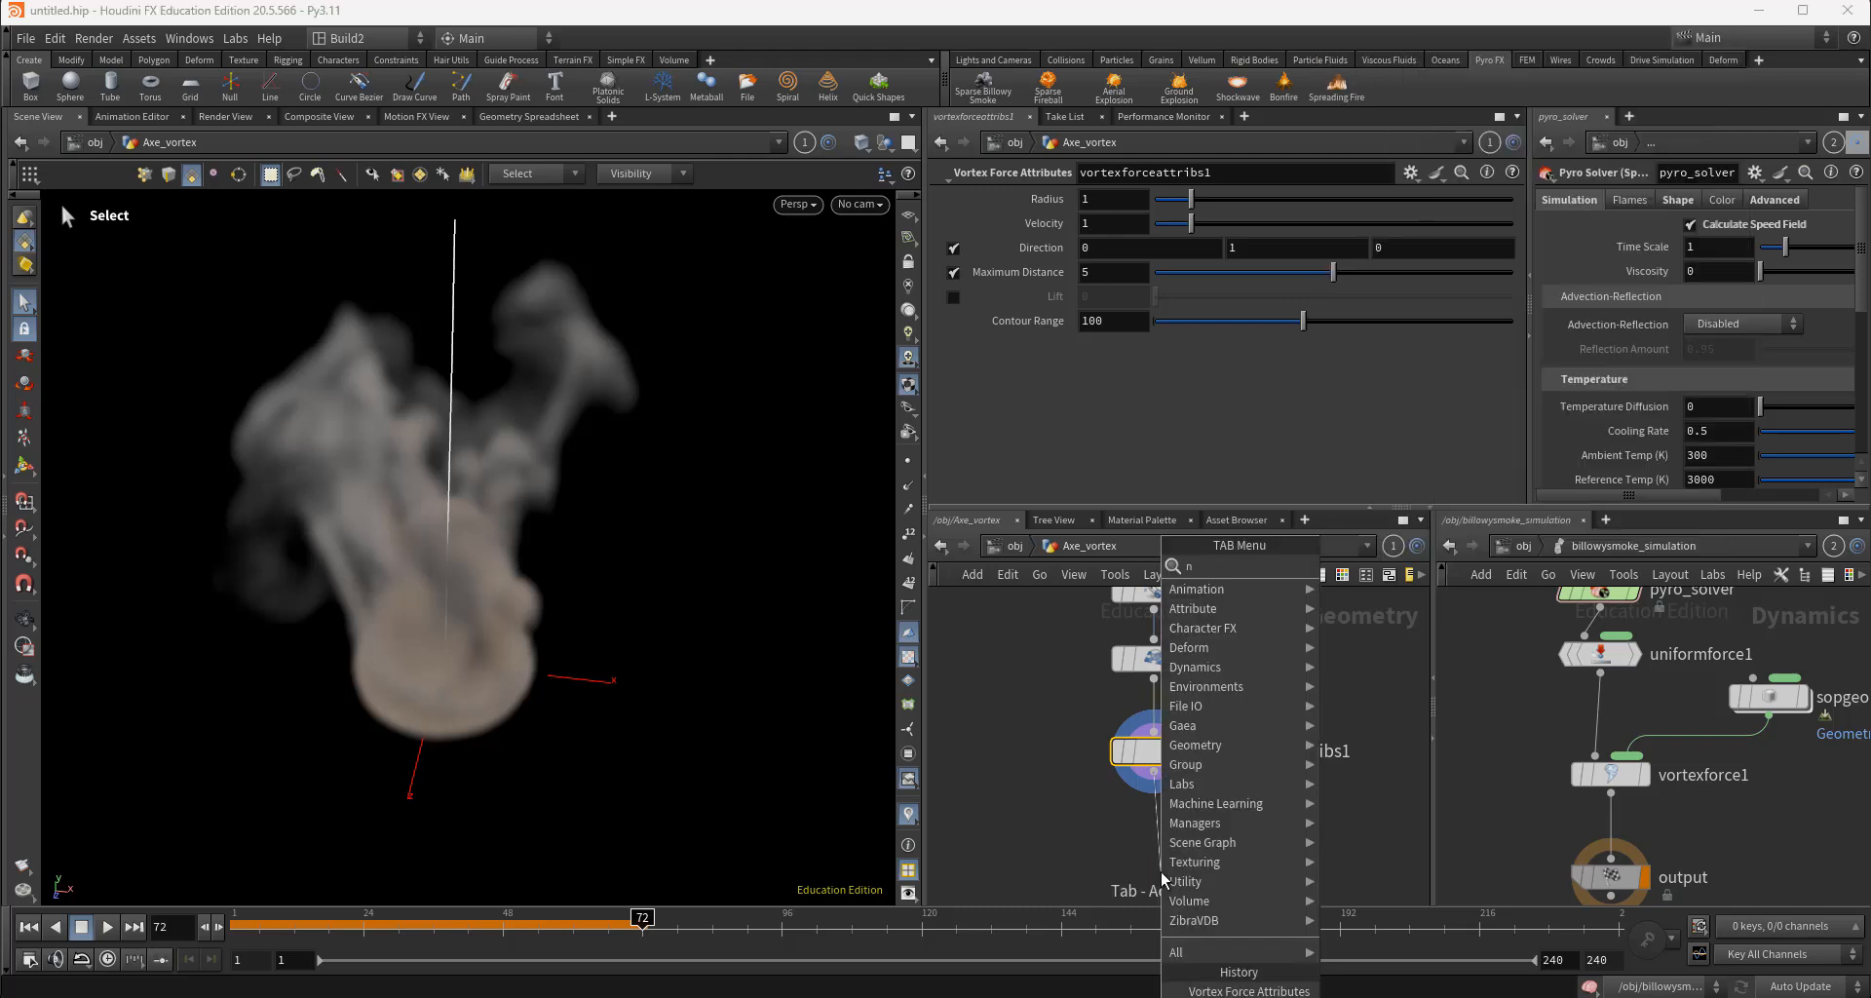
text(ull)
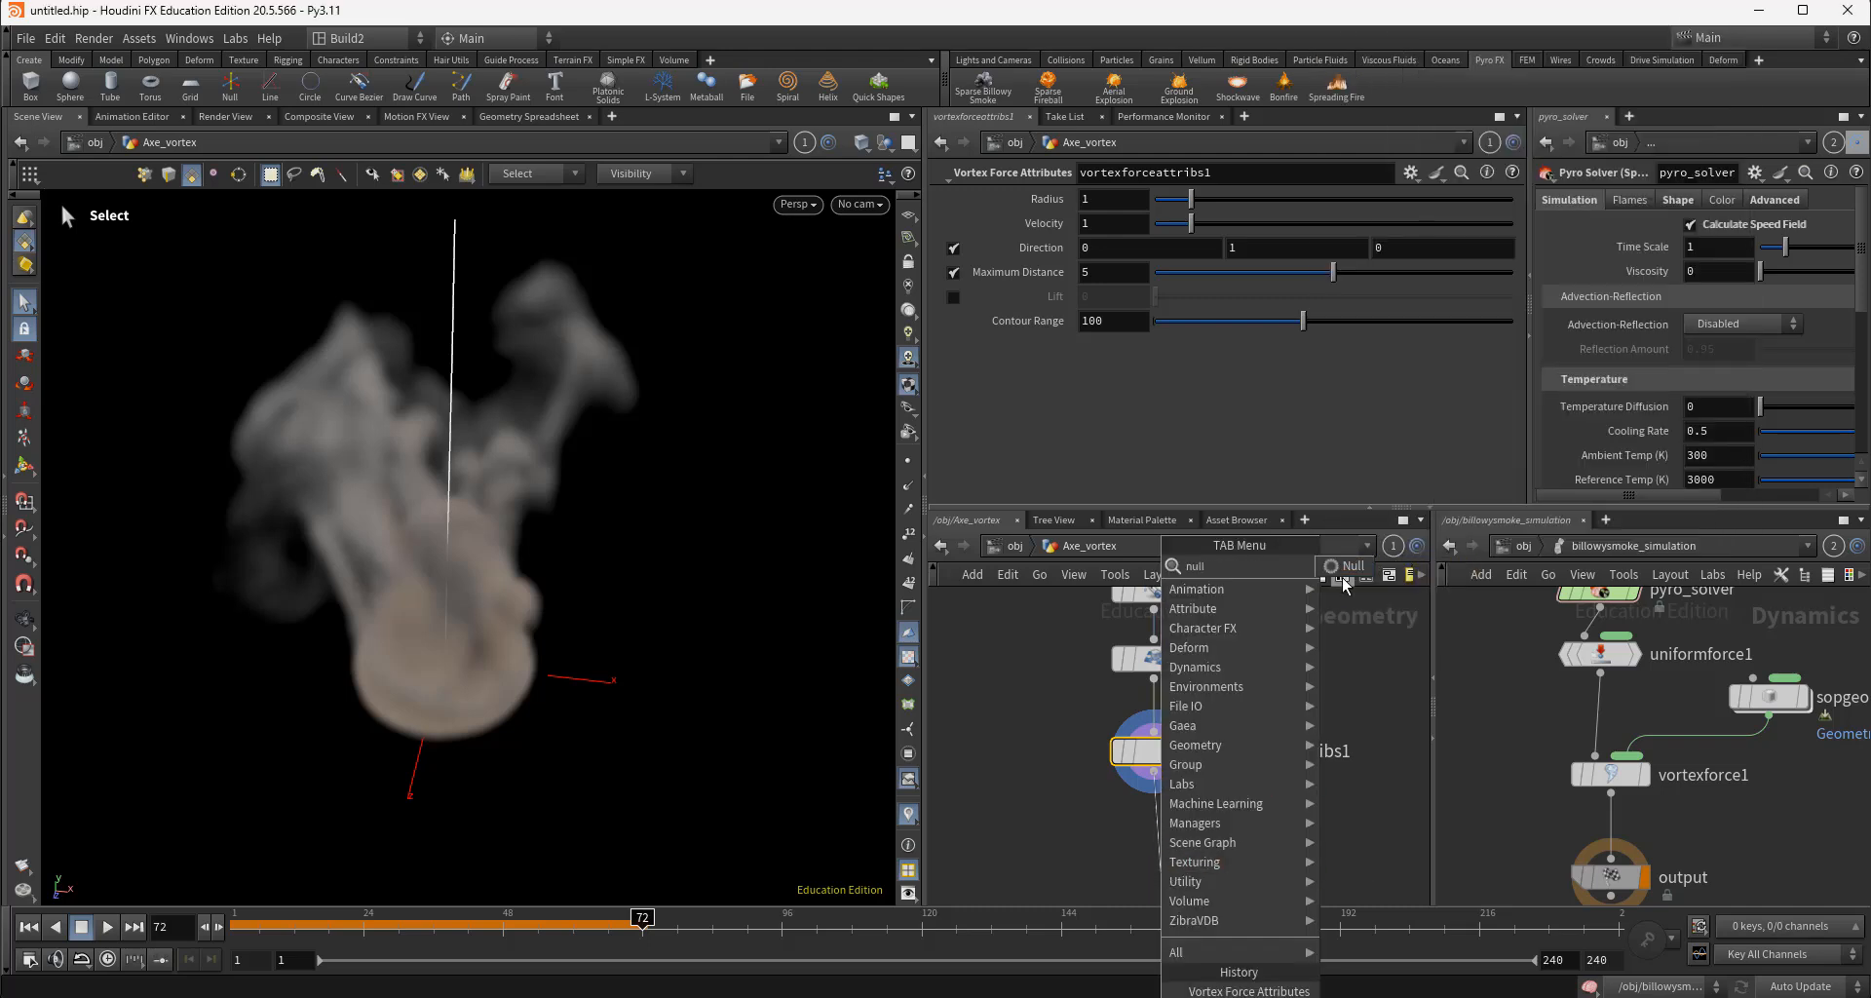
click(1345, 583)
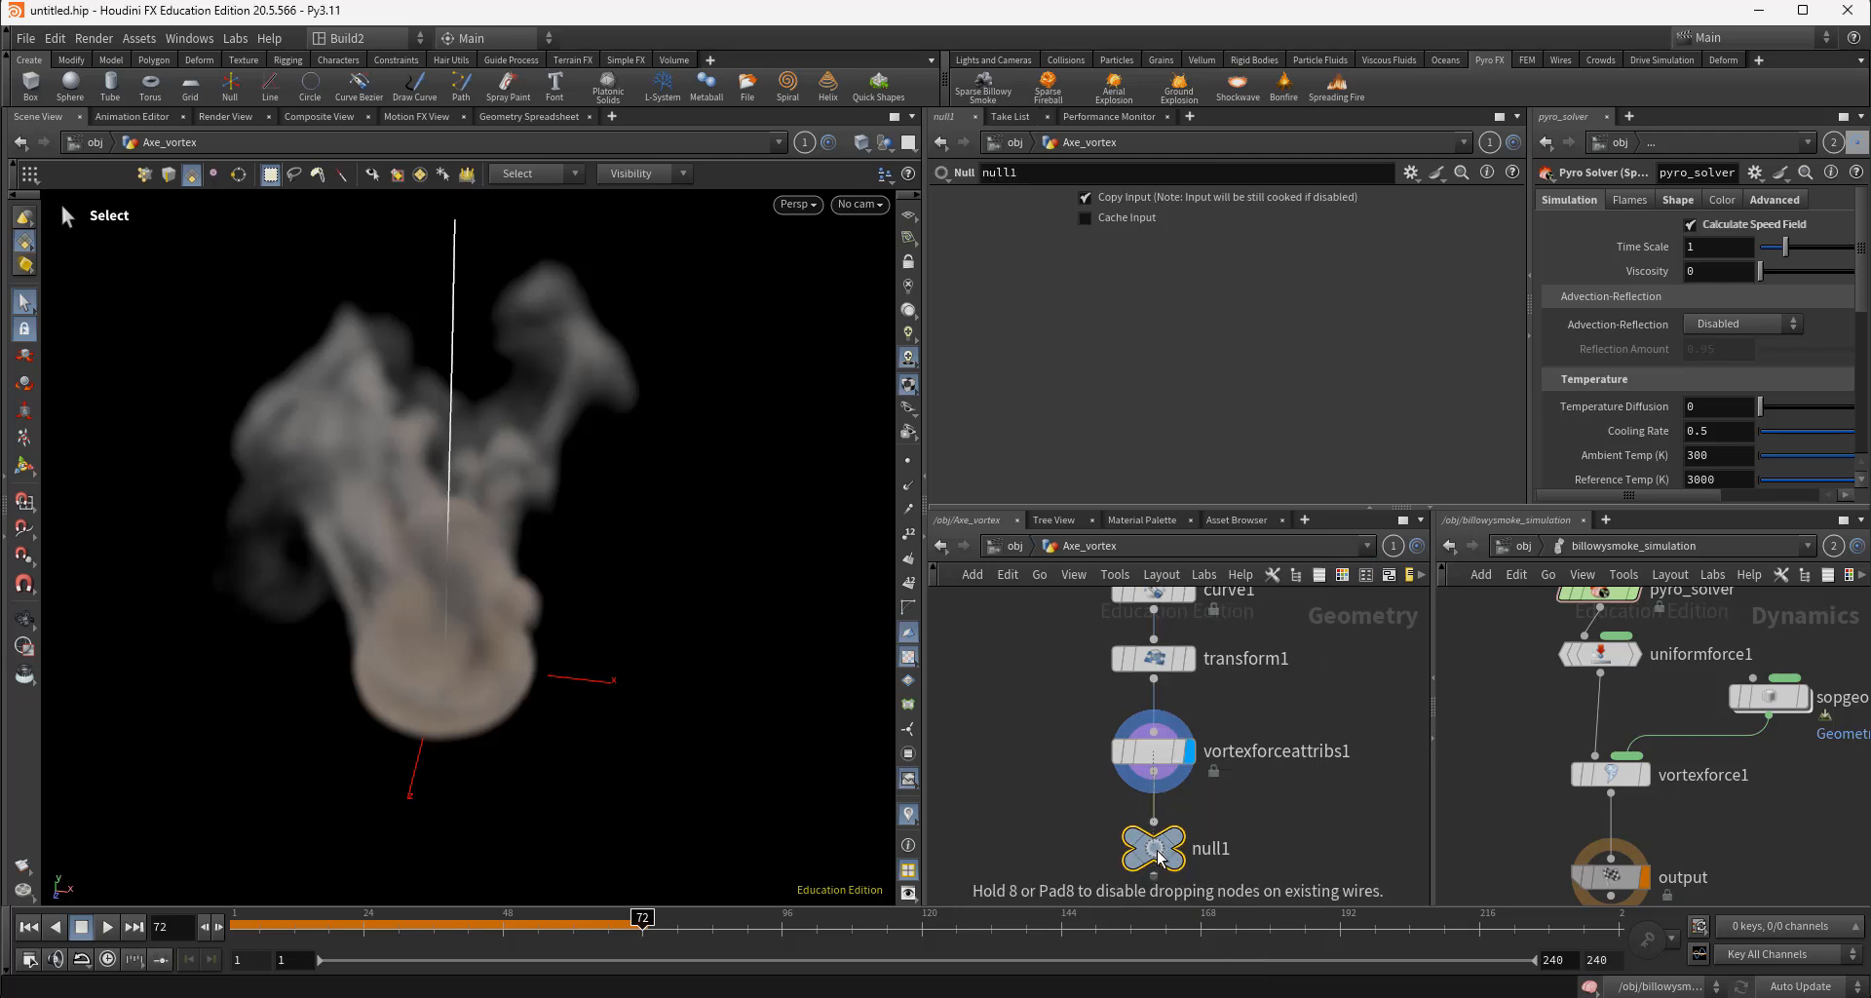
Rename the null1 node to axe_Vortex_final and make it the displayed node
click(1212, 849)
drag(1262, 849, 1161, 861)
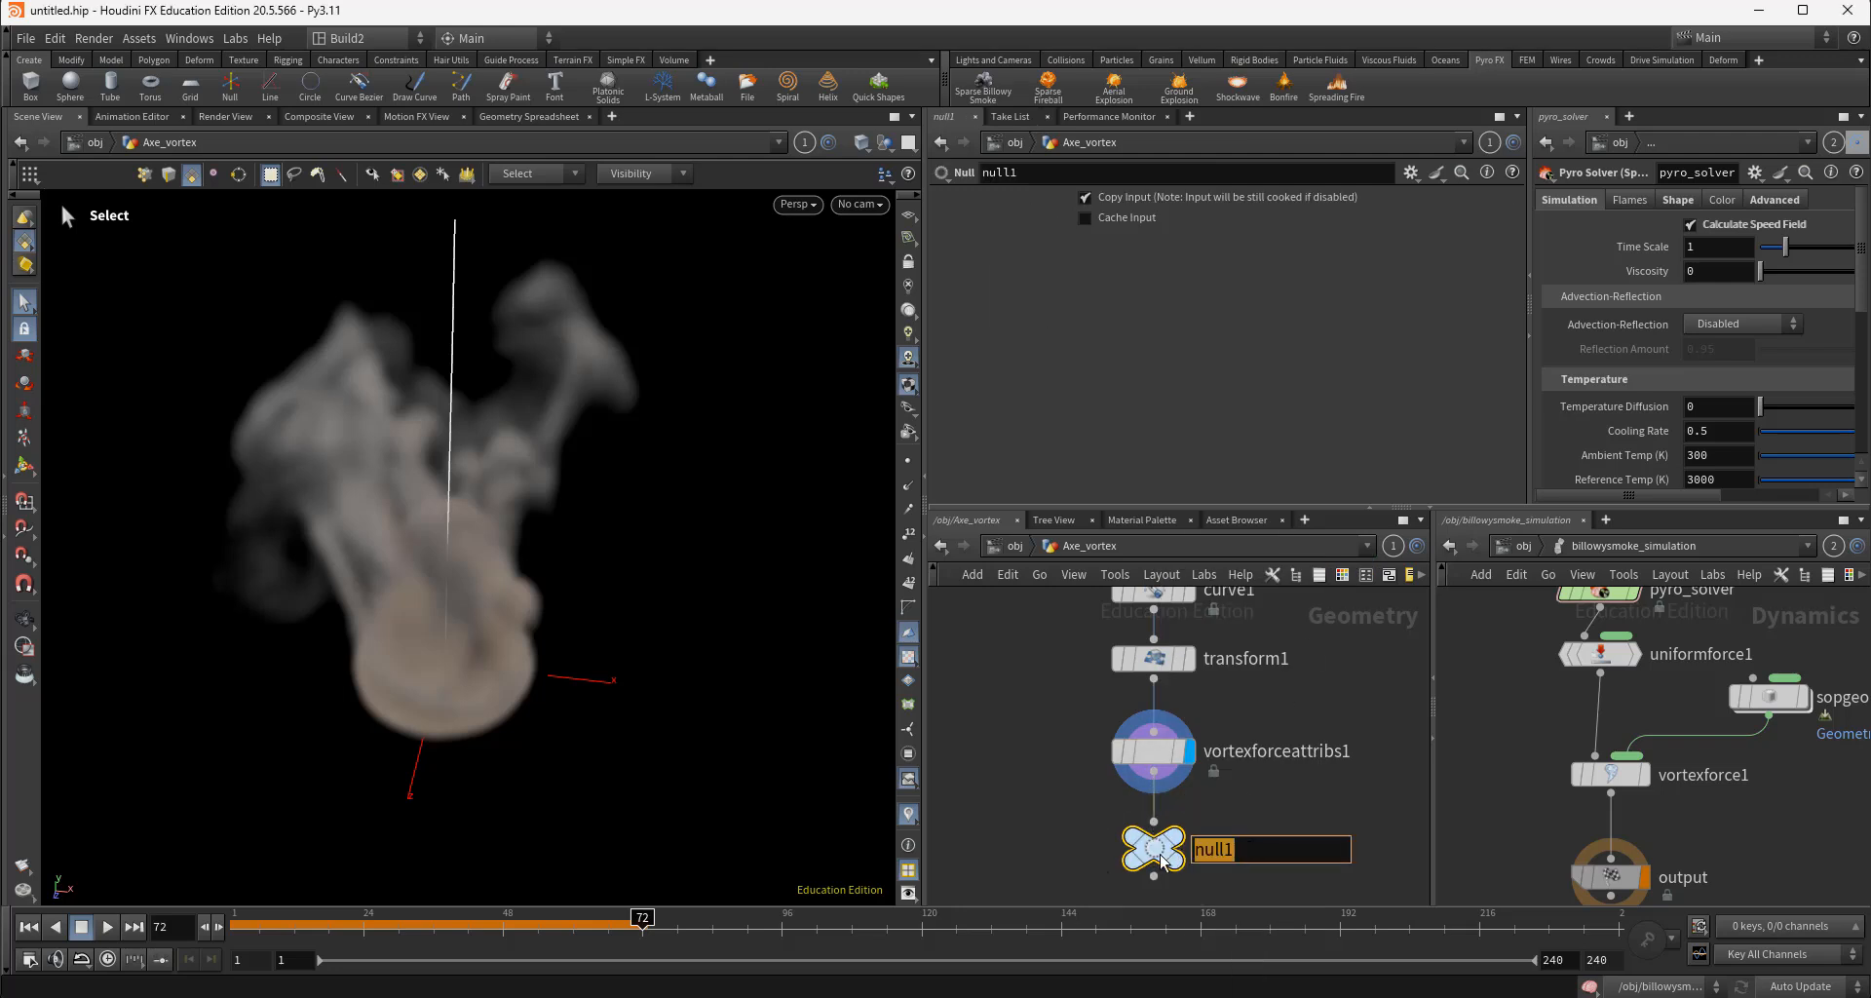
text(Vortex)
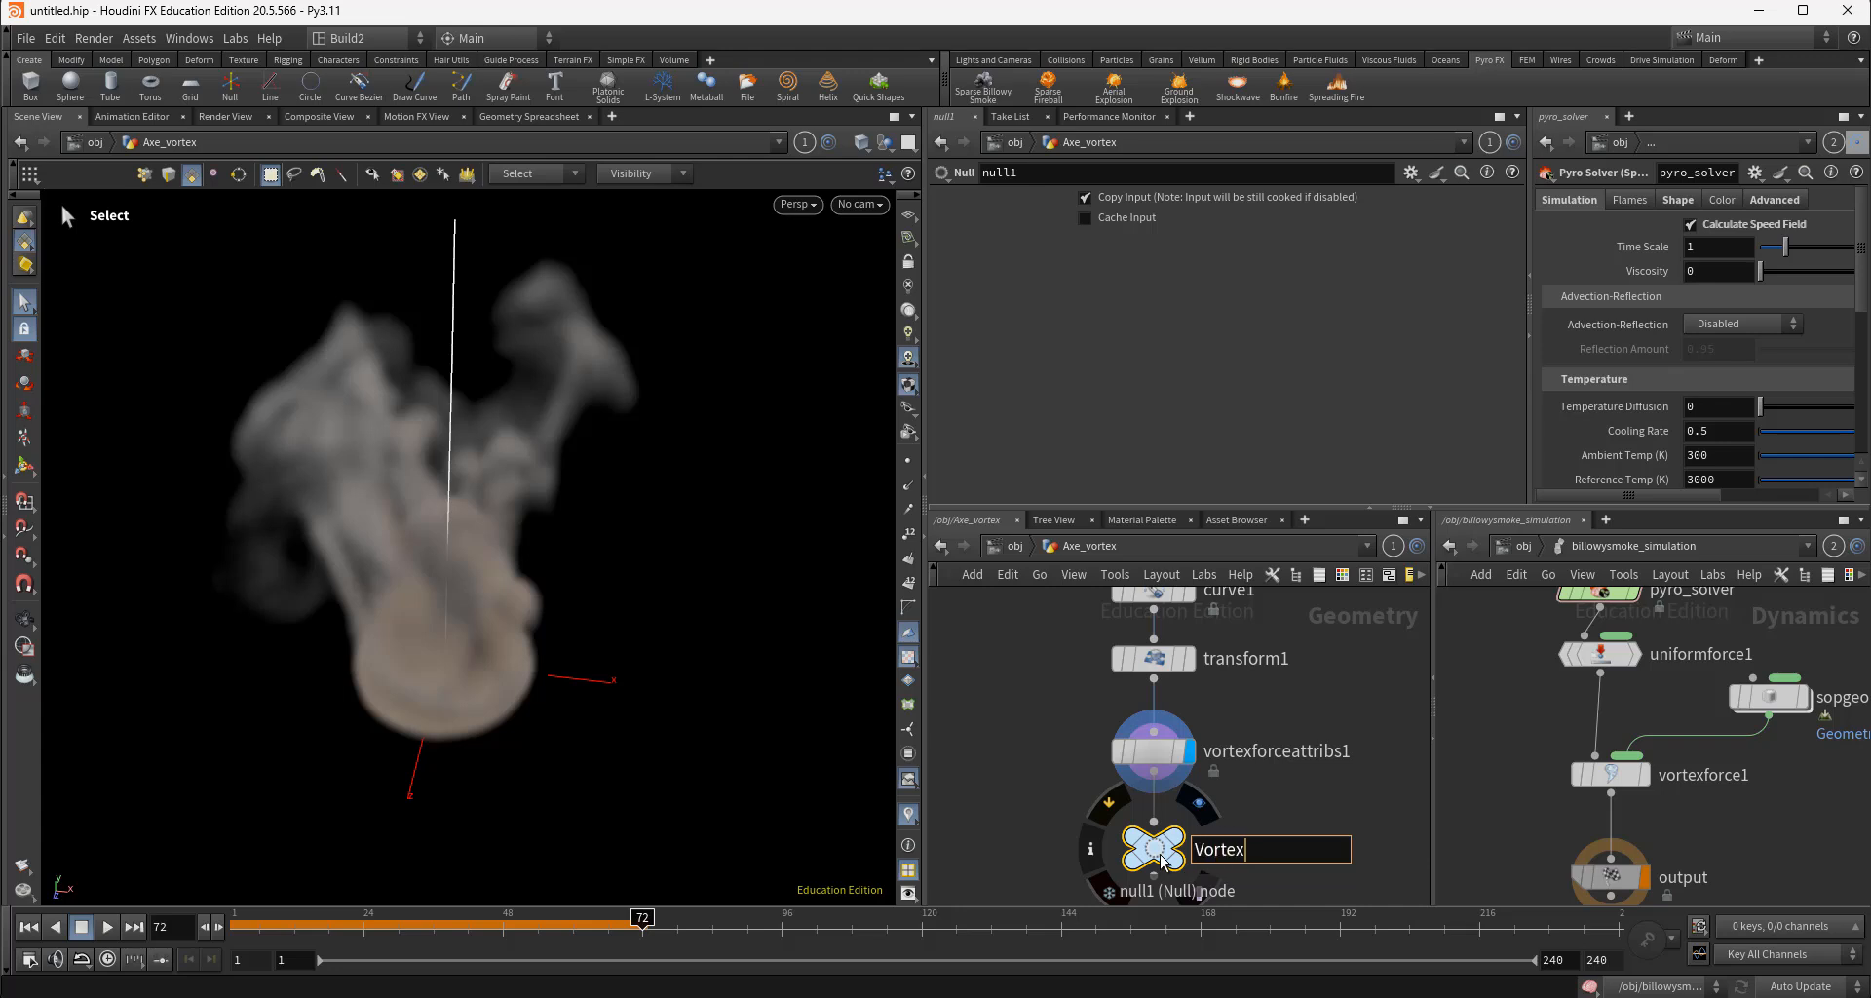
key(Home)
text(axe_)
key(End)
text(_final)
key(Return)
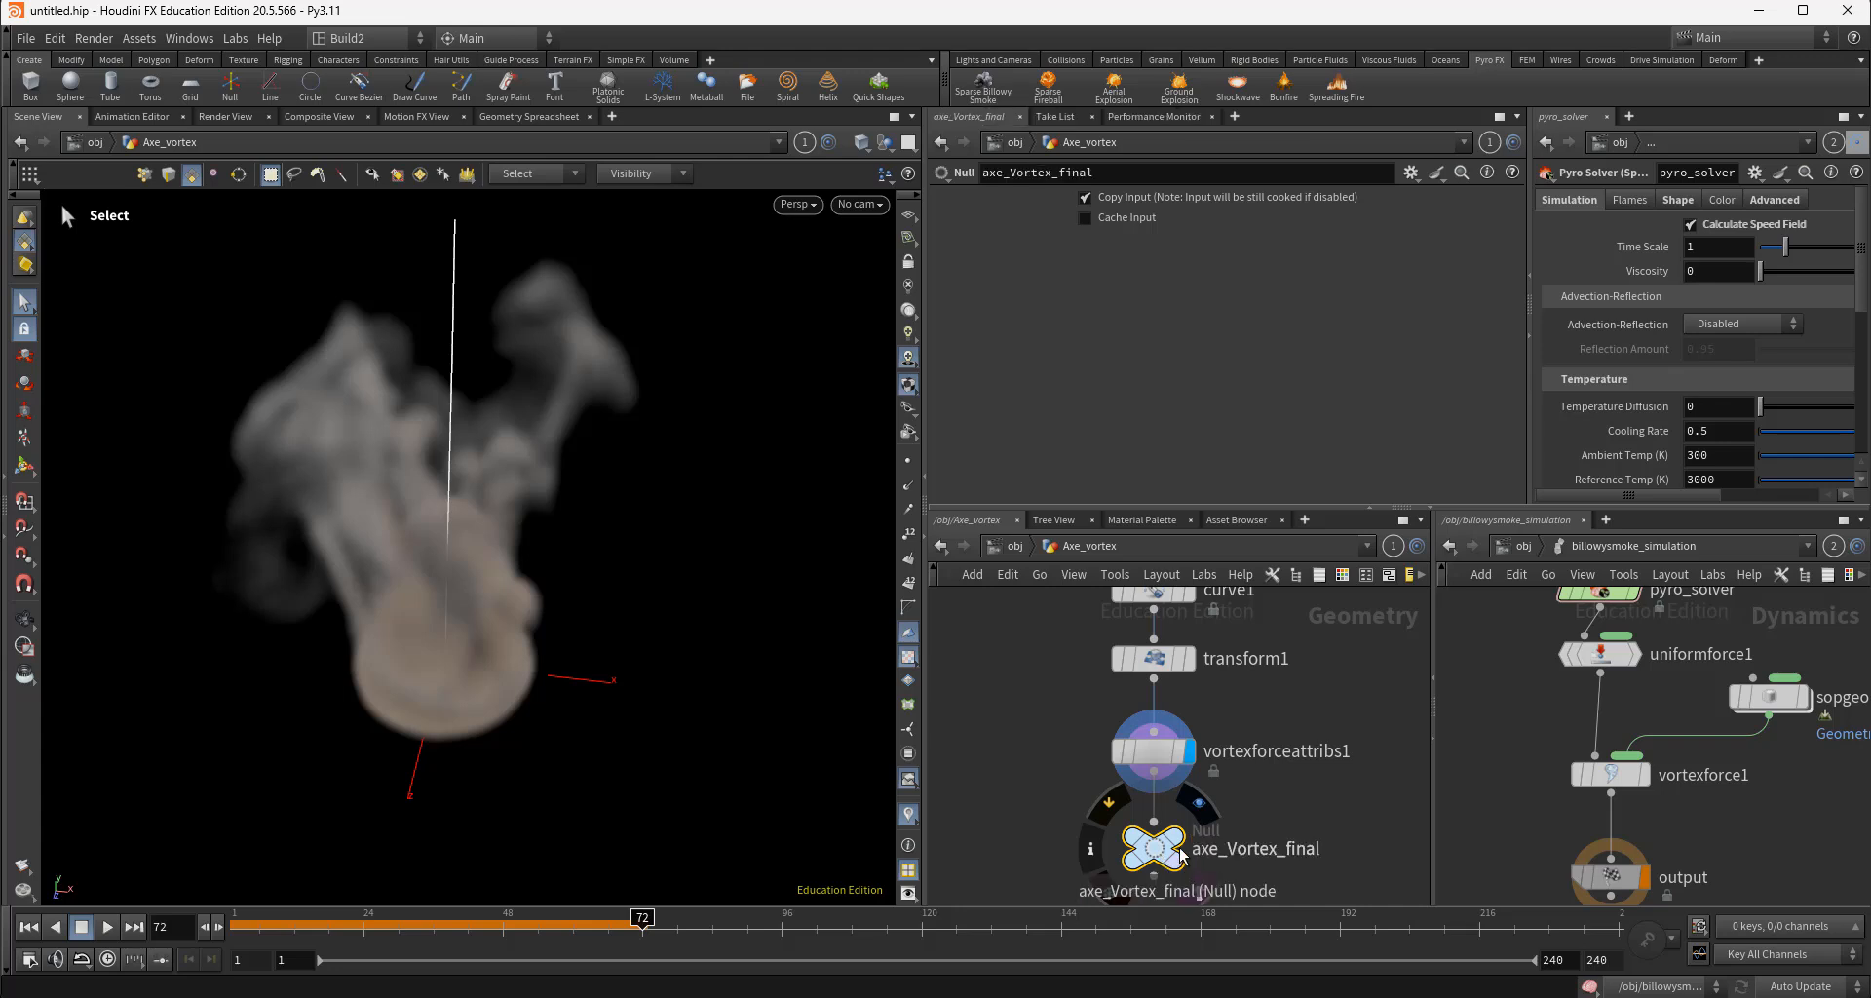
click(1199, 803)
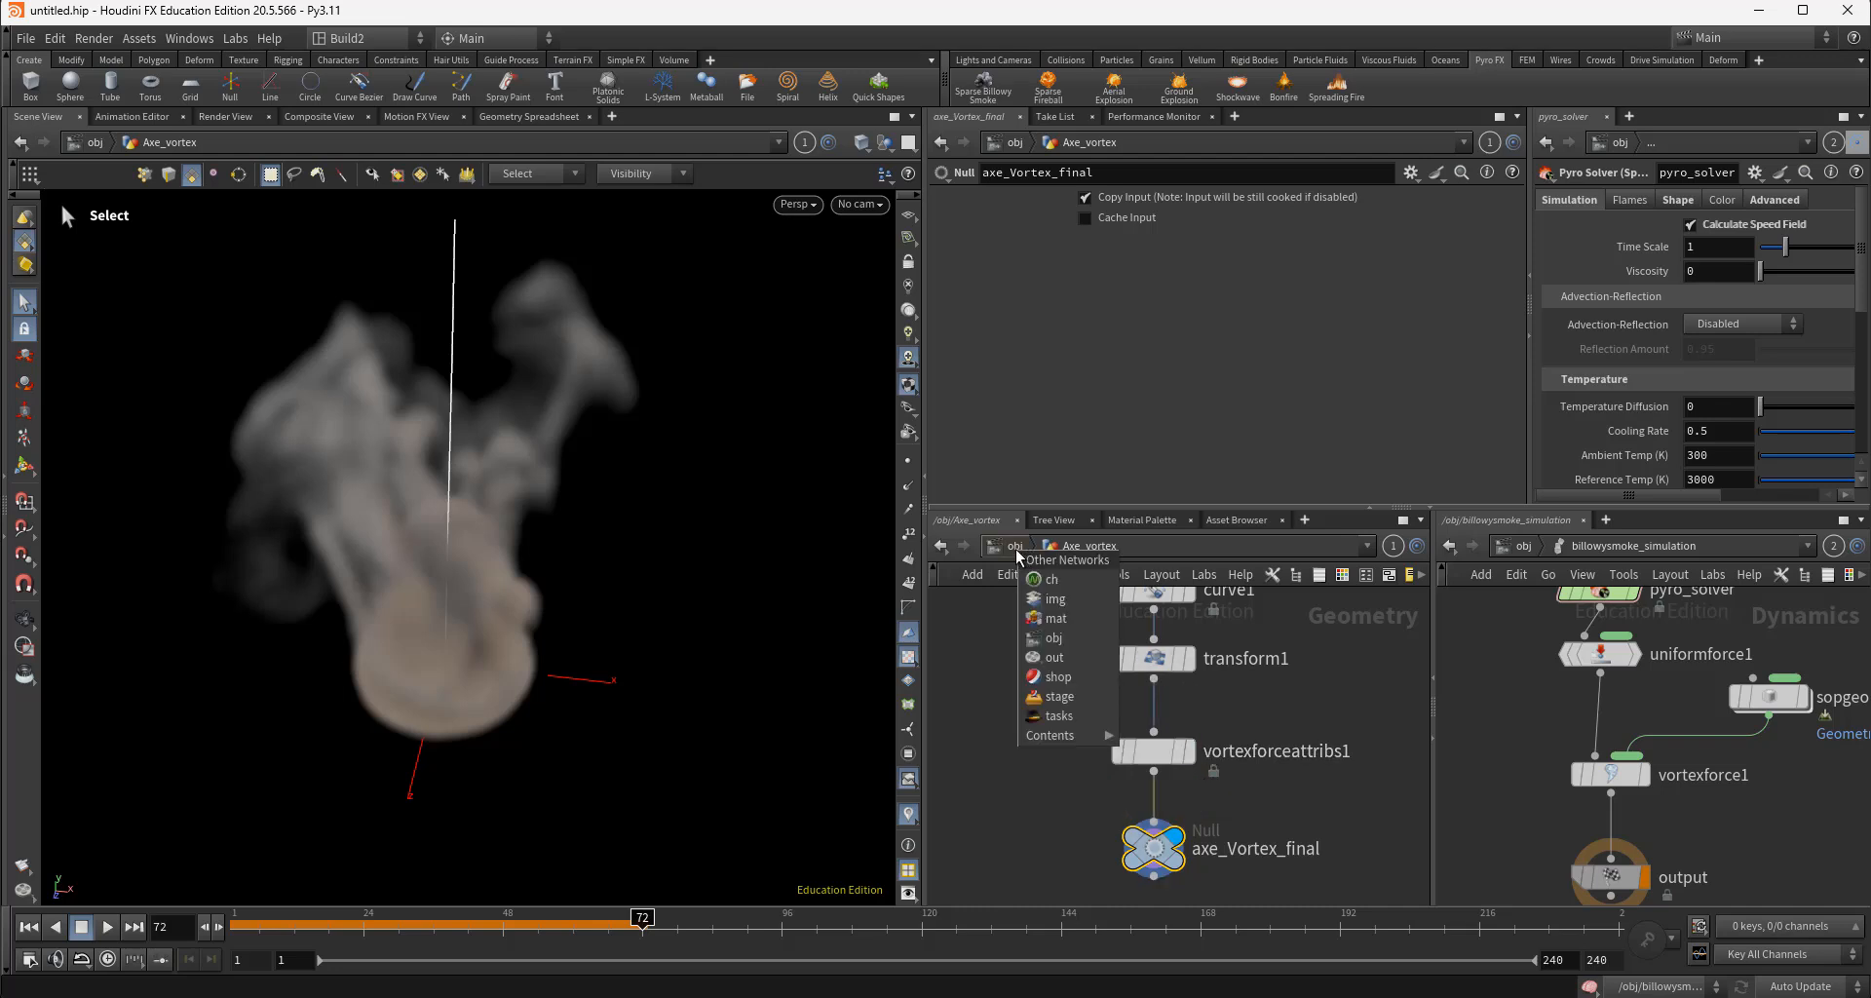
Set sopgeo1's SOP Path to /obj/Axe_vortex/axe_Vortex_final
middle_drag(1752, 782, 1675, 779)
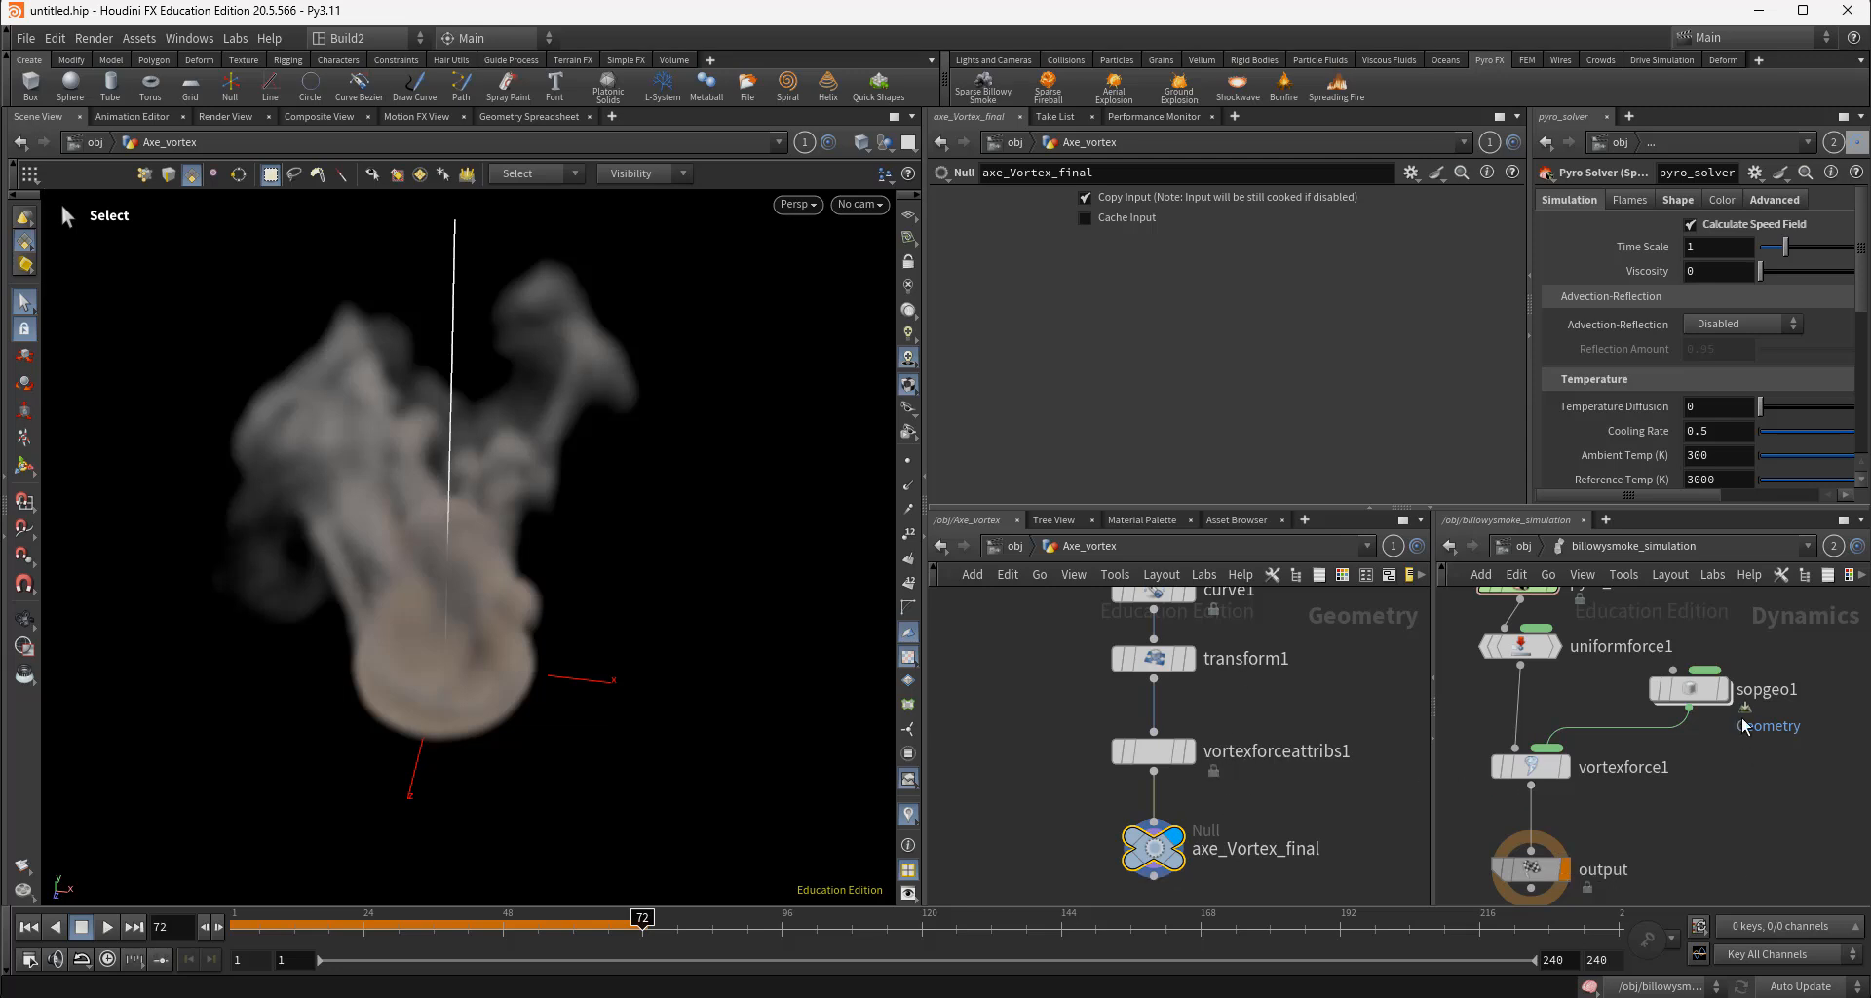
click(1693, 692)
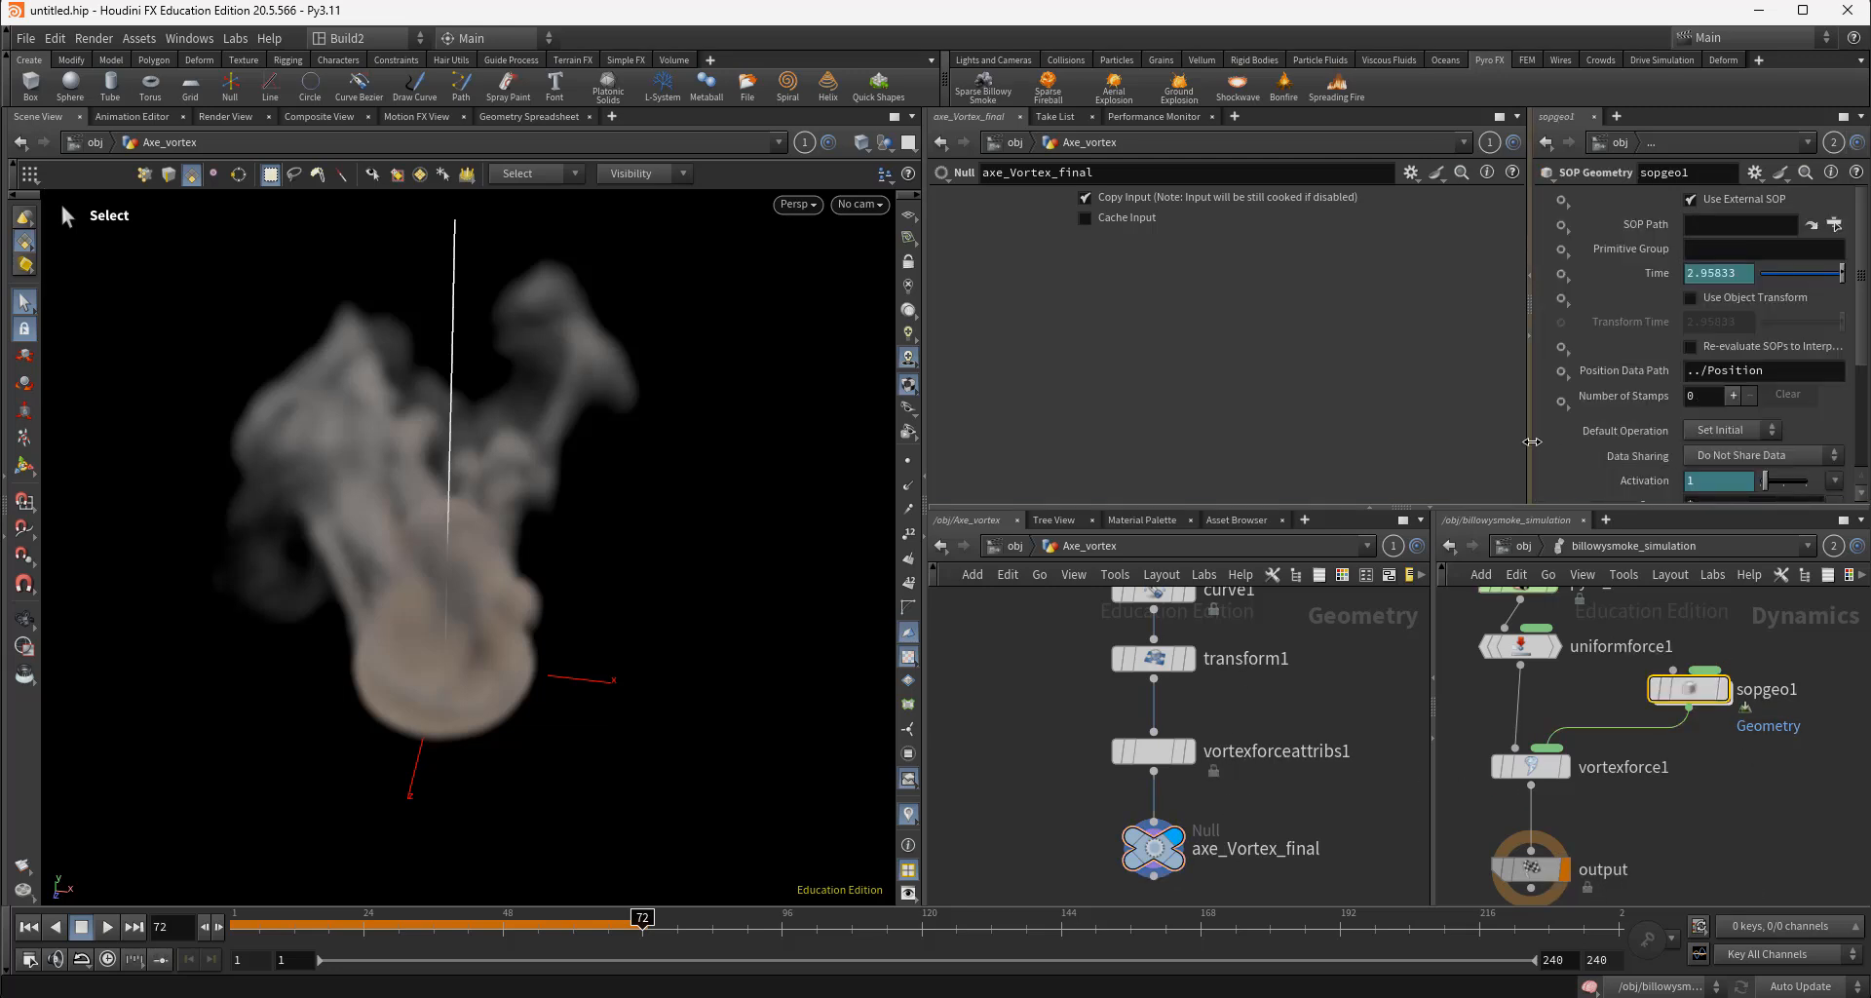
drag(1528, 437, 1252, 453)
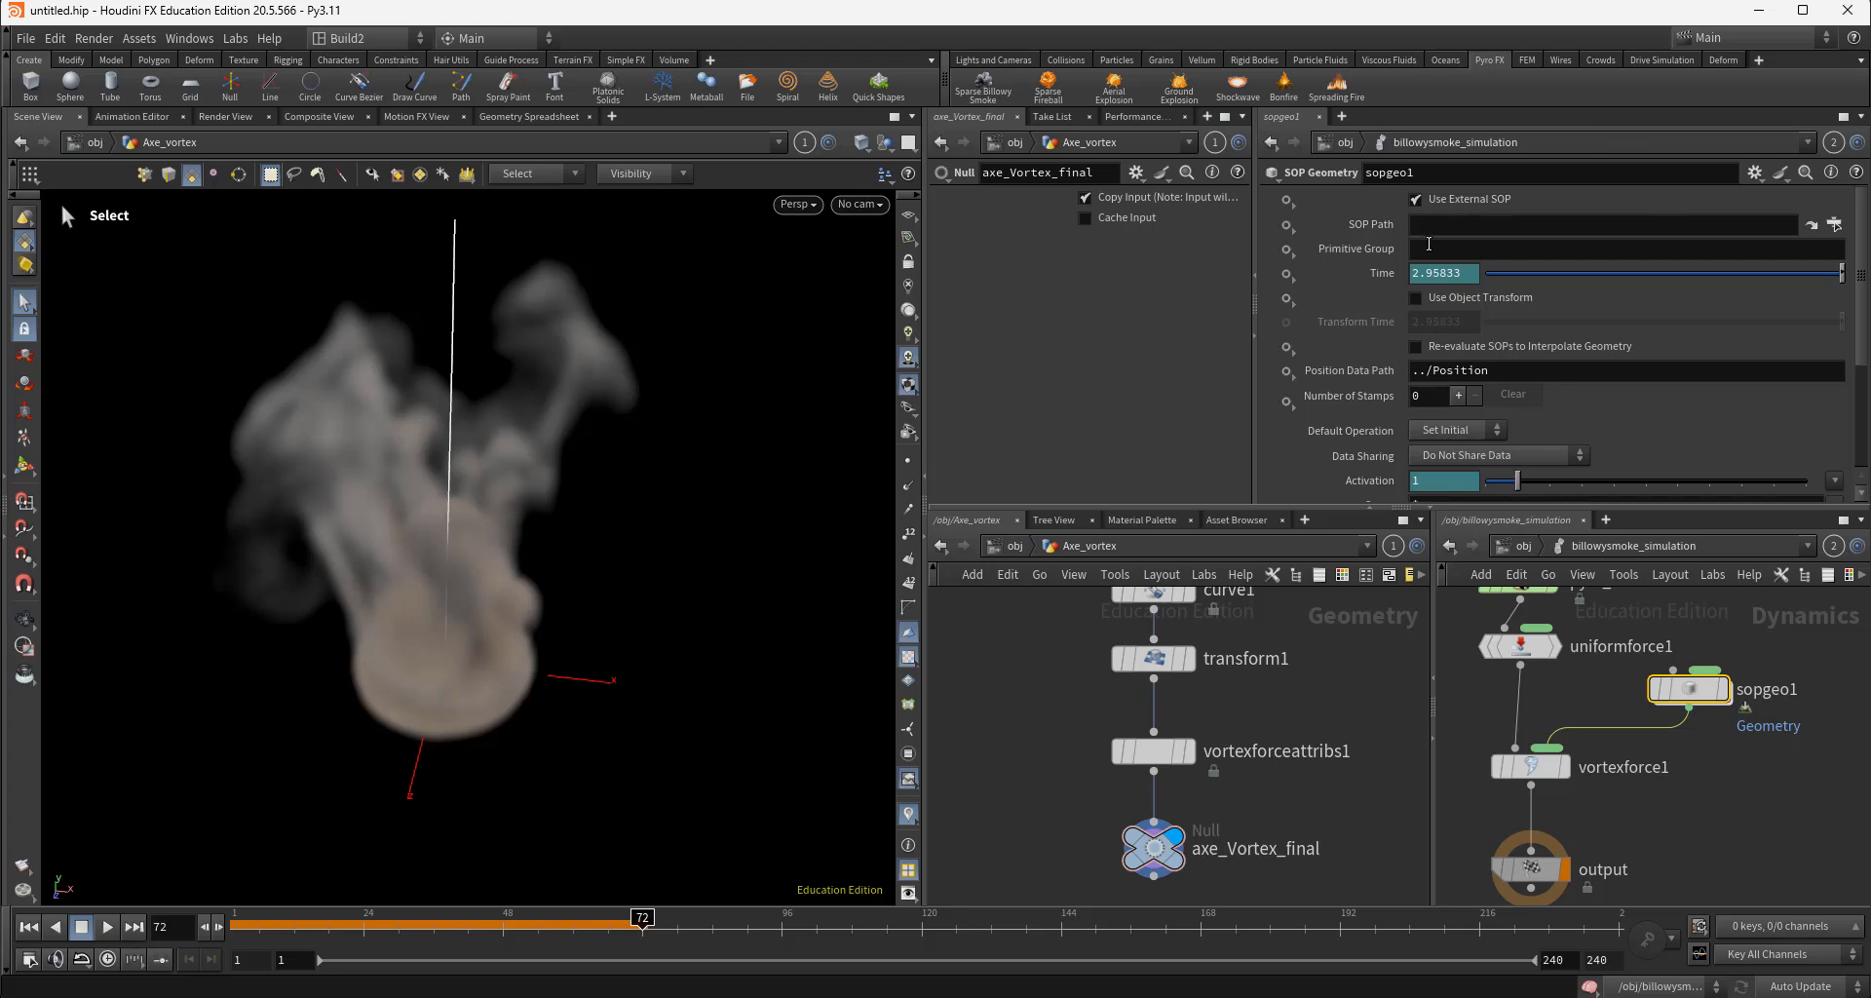
click(1834, 225)
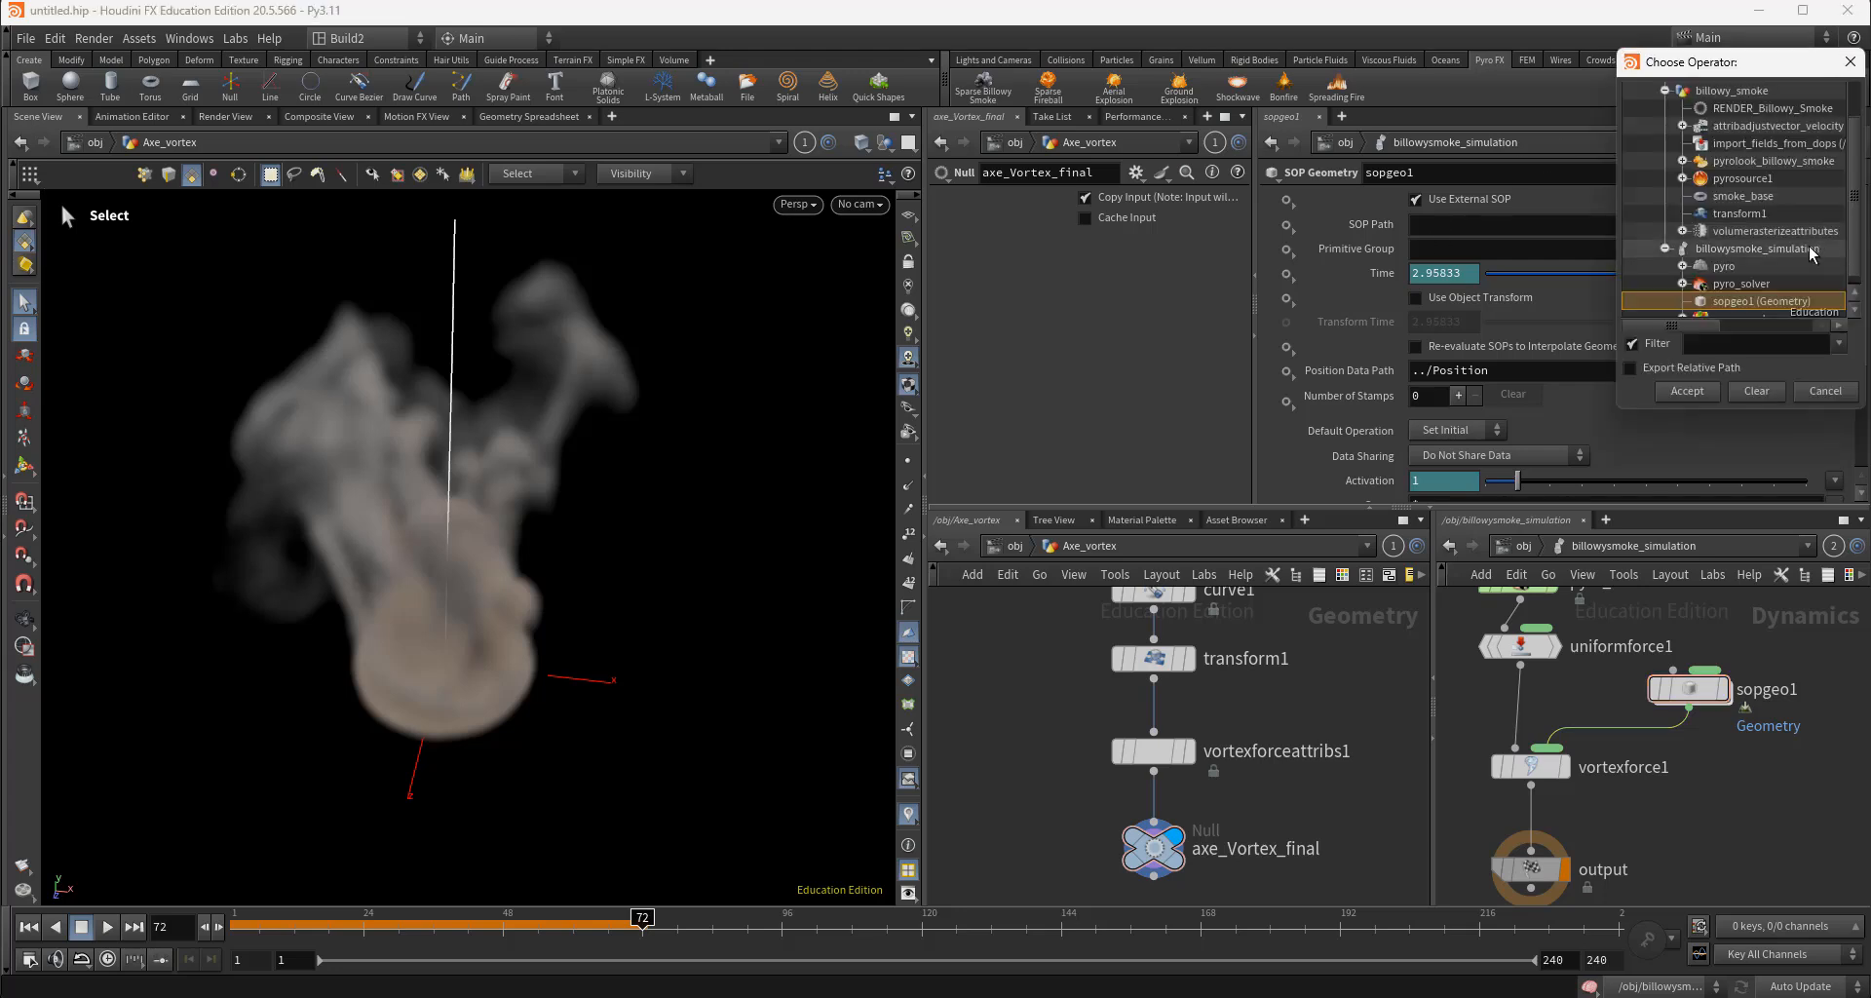
scroll(1716, 312, up, 1)
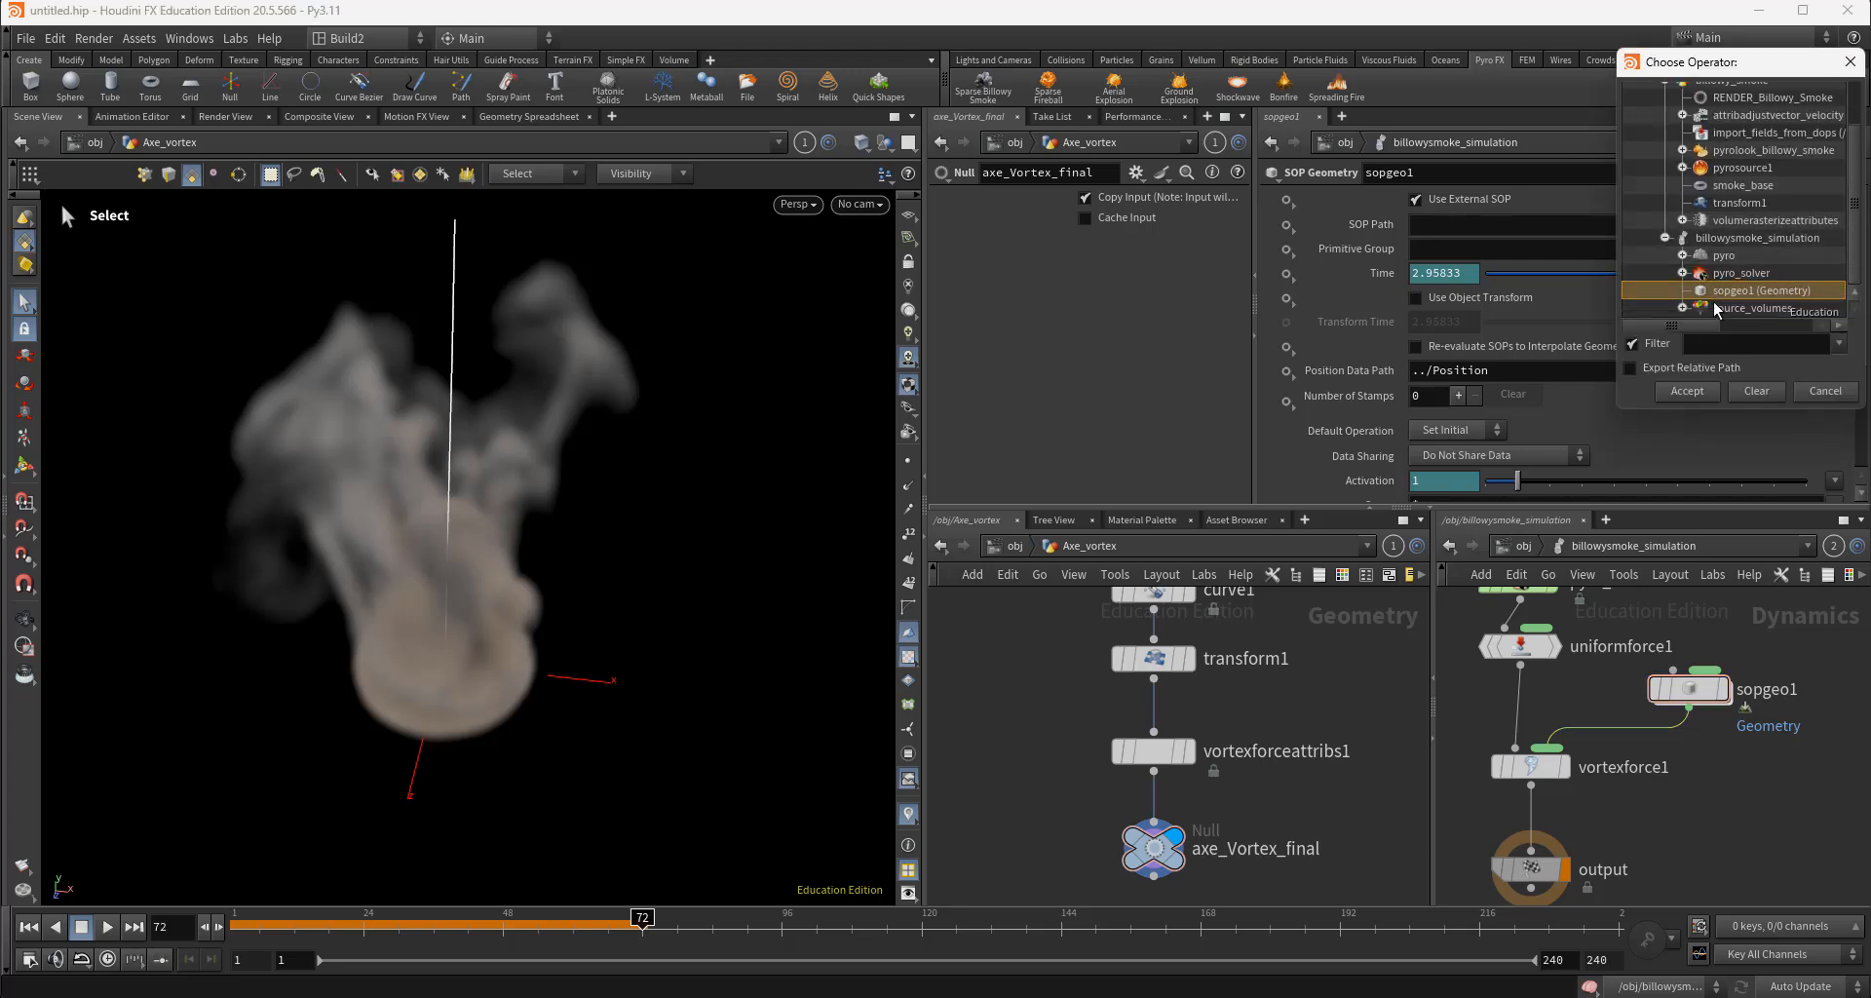
scroll(1686, 288, up, 2)
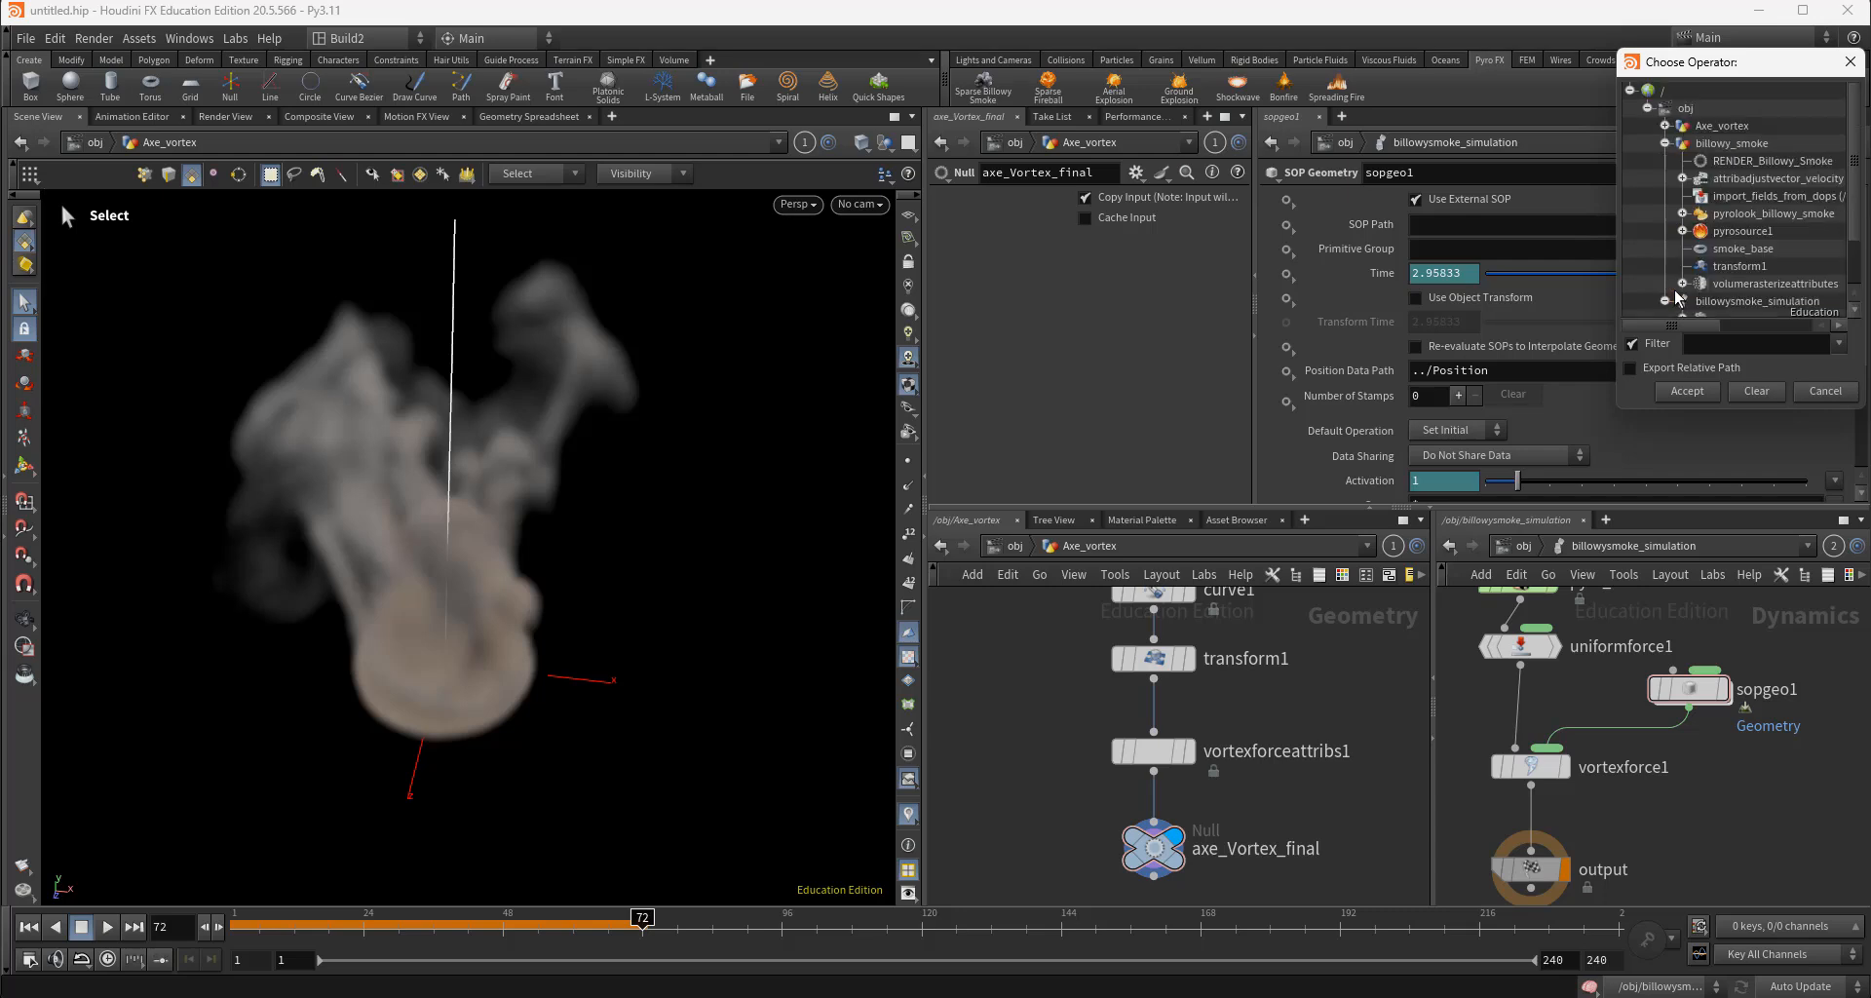
click(1666, 125)
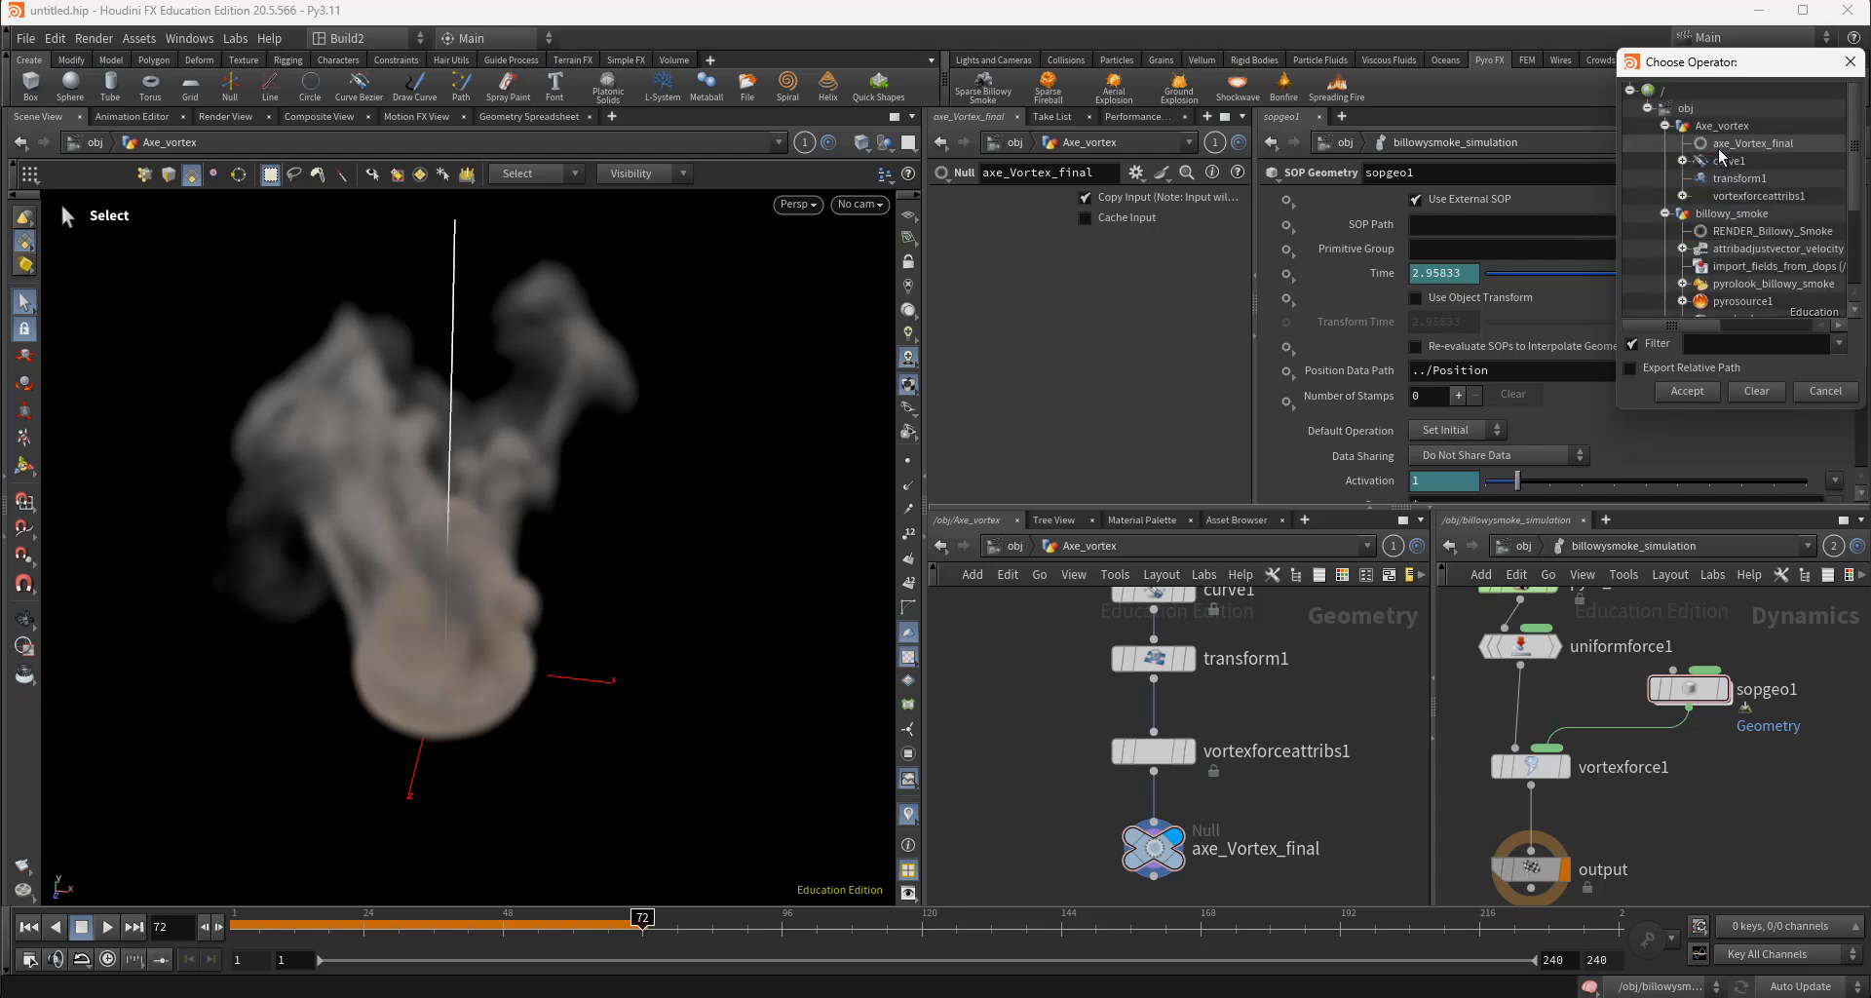
click(1720, 149)
double_click(1720, 148)
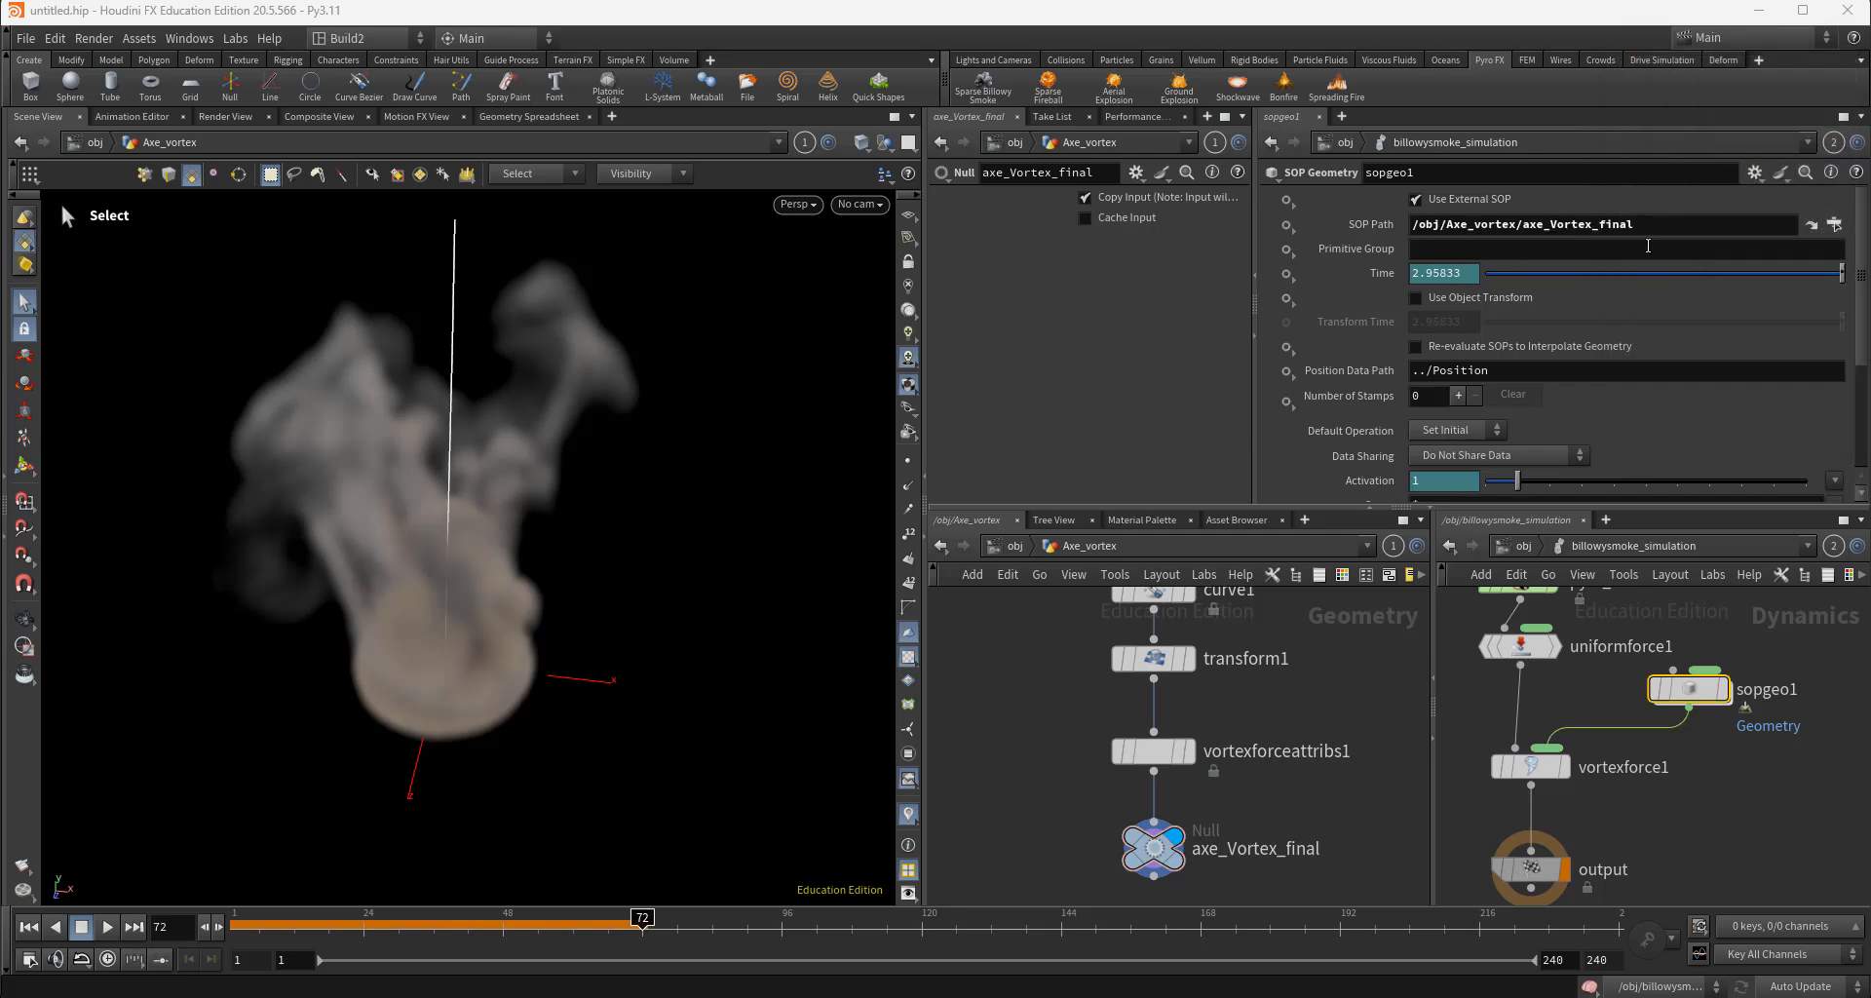
Enable Use Object Transform on sopgeo1 and set its Default Operation to Set Always
click(1417, 298)
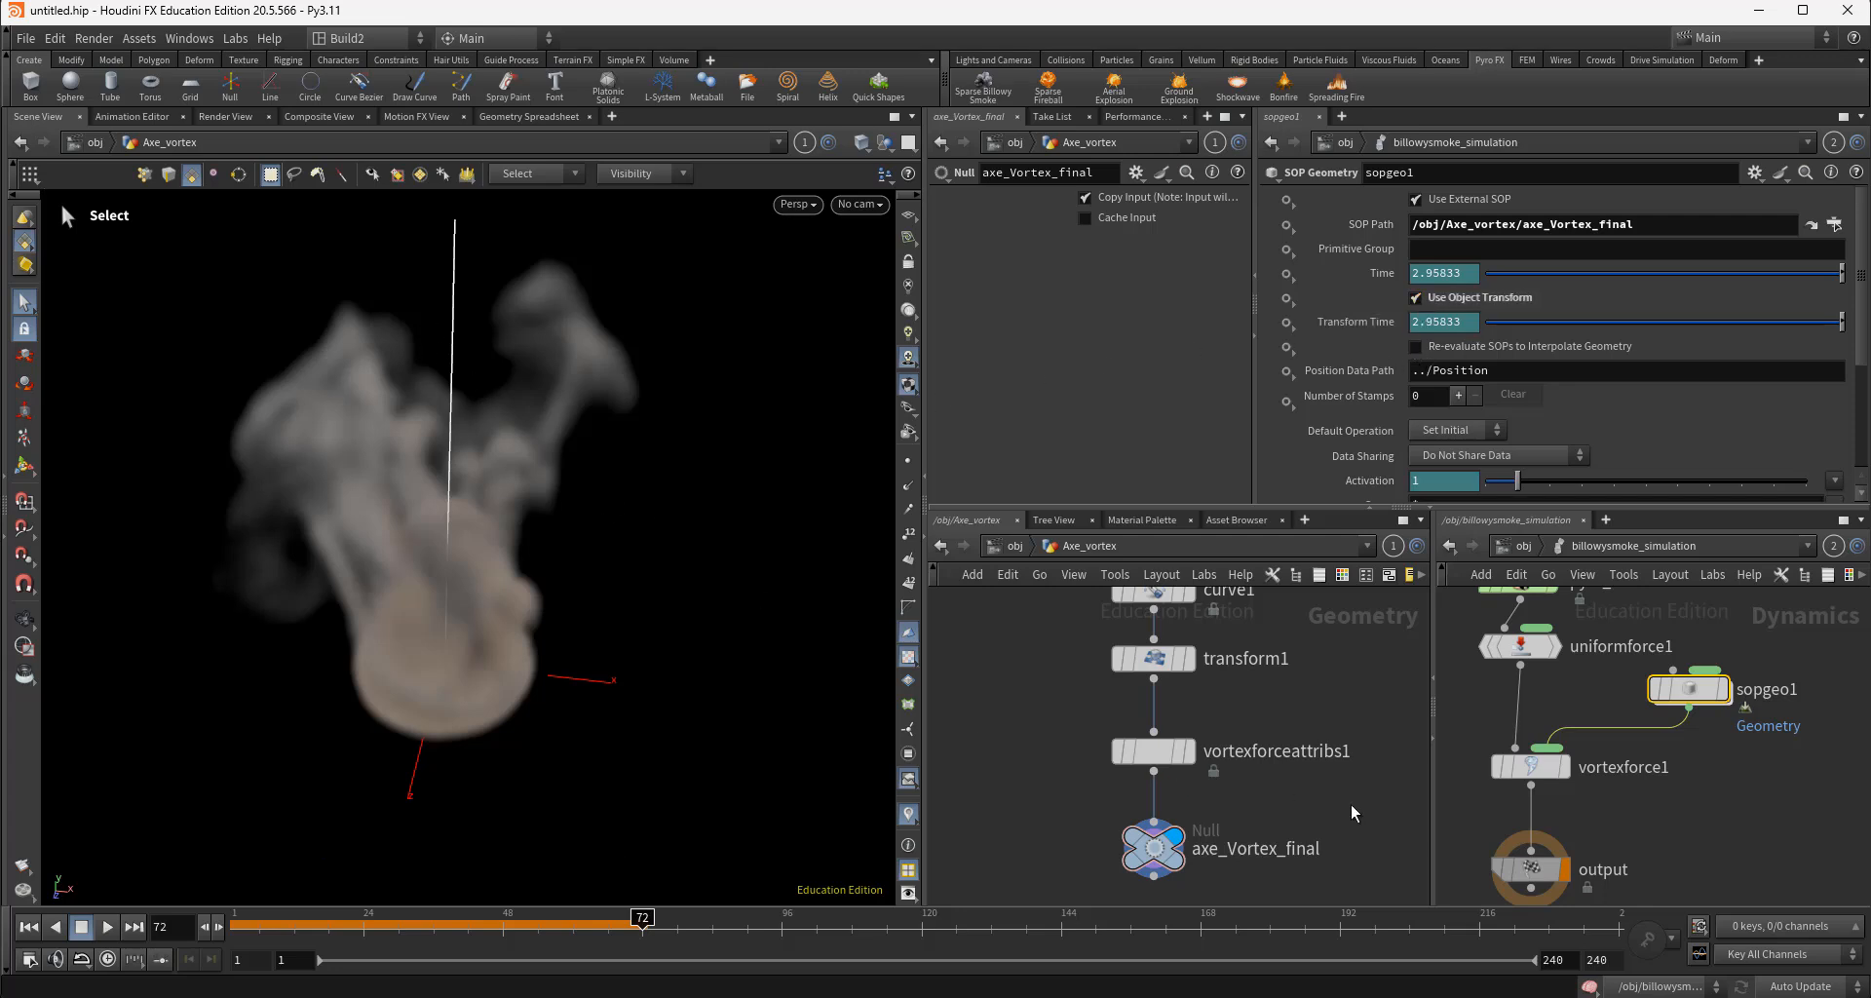
mouse_move(1123, 683)
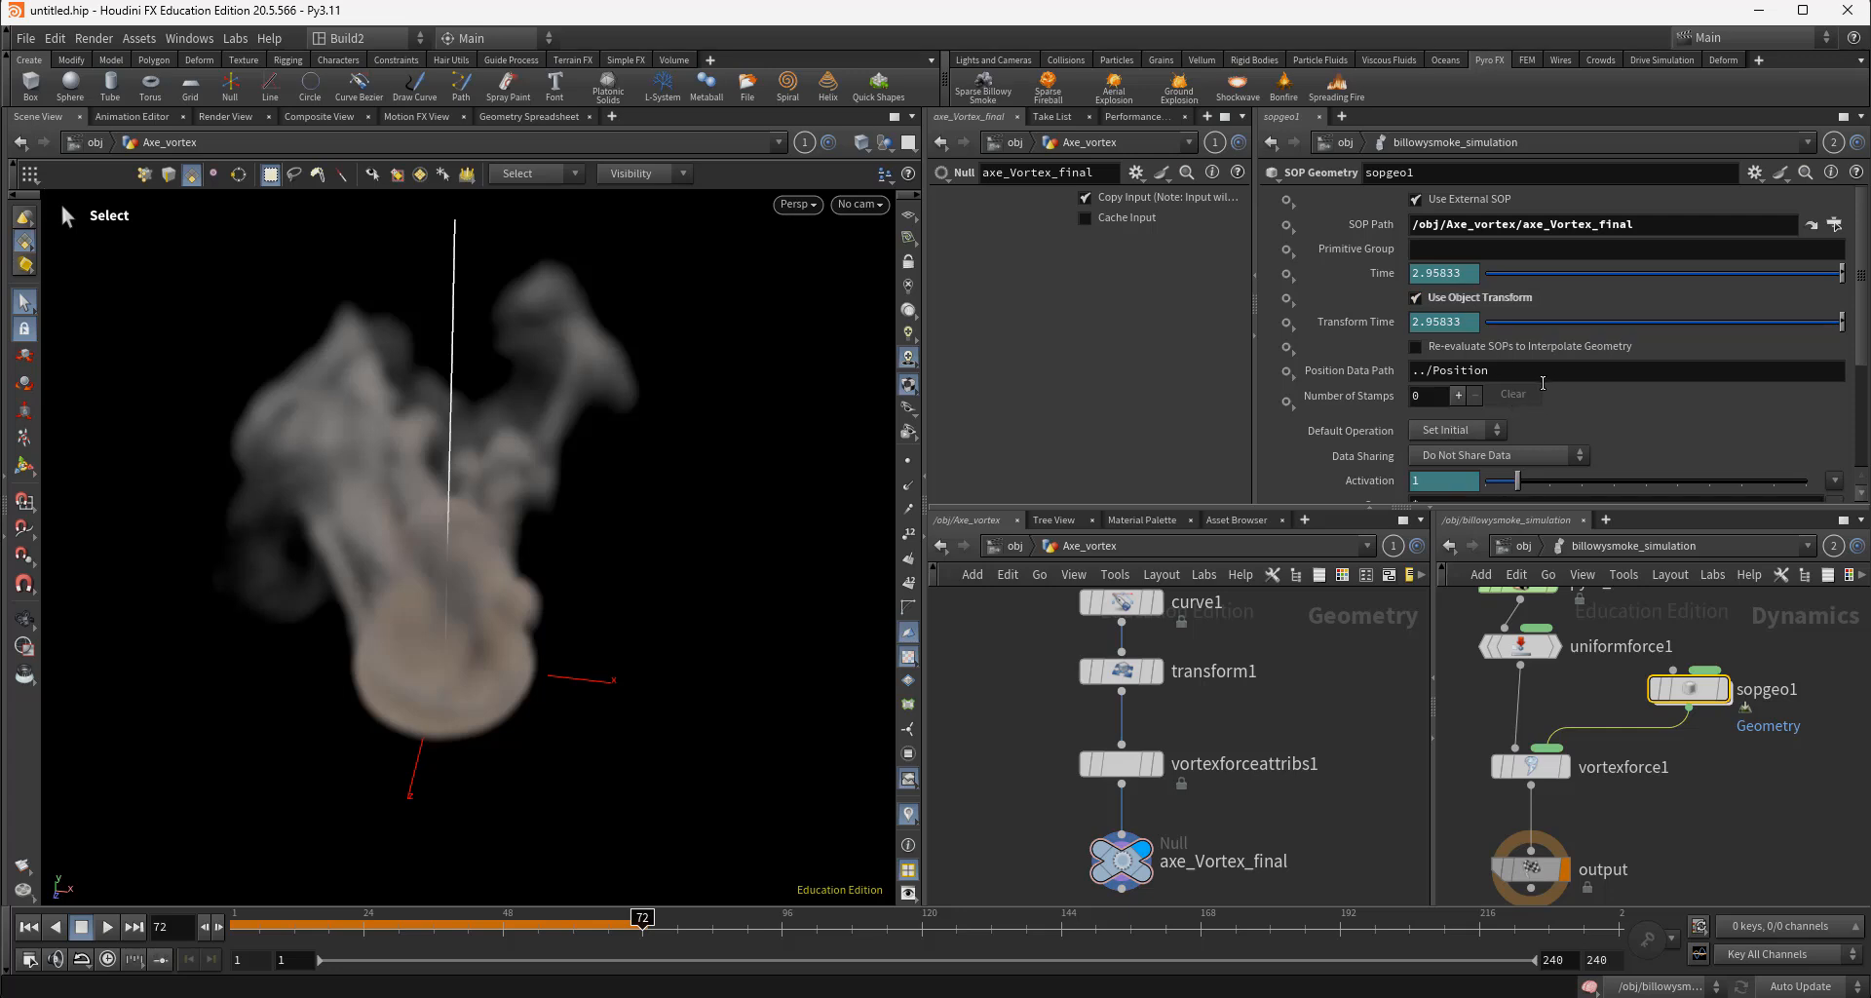
scroll(1543, 382, down, 2)
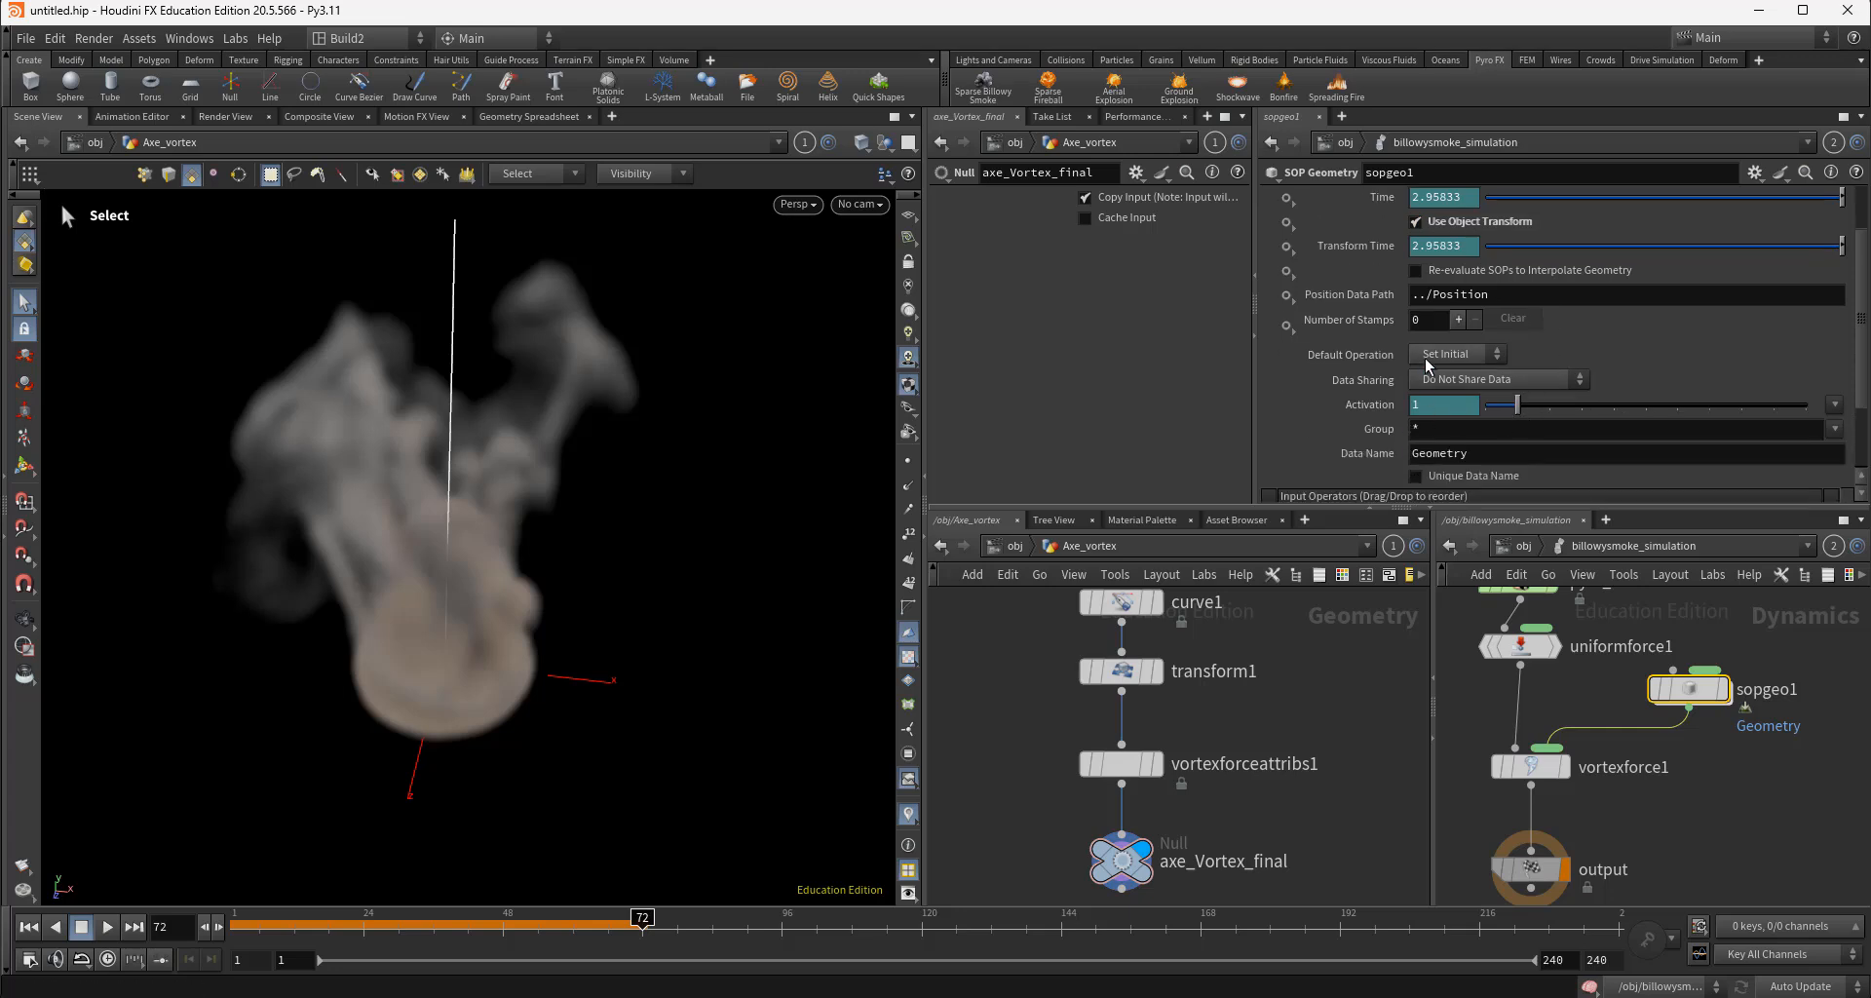
click(1429, 357)
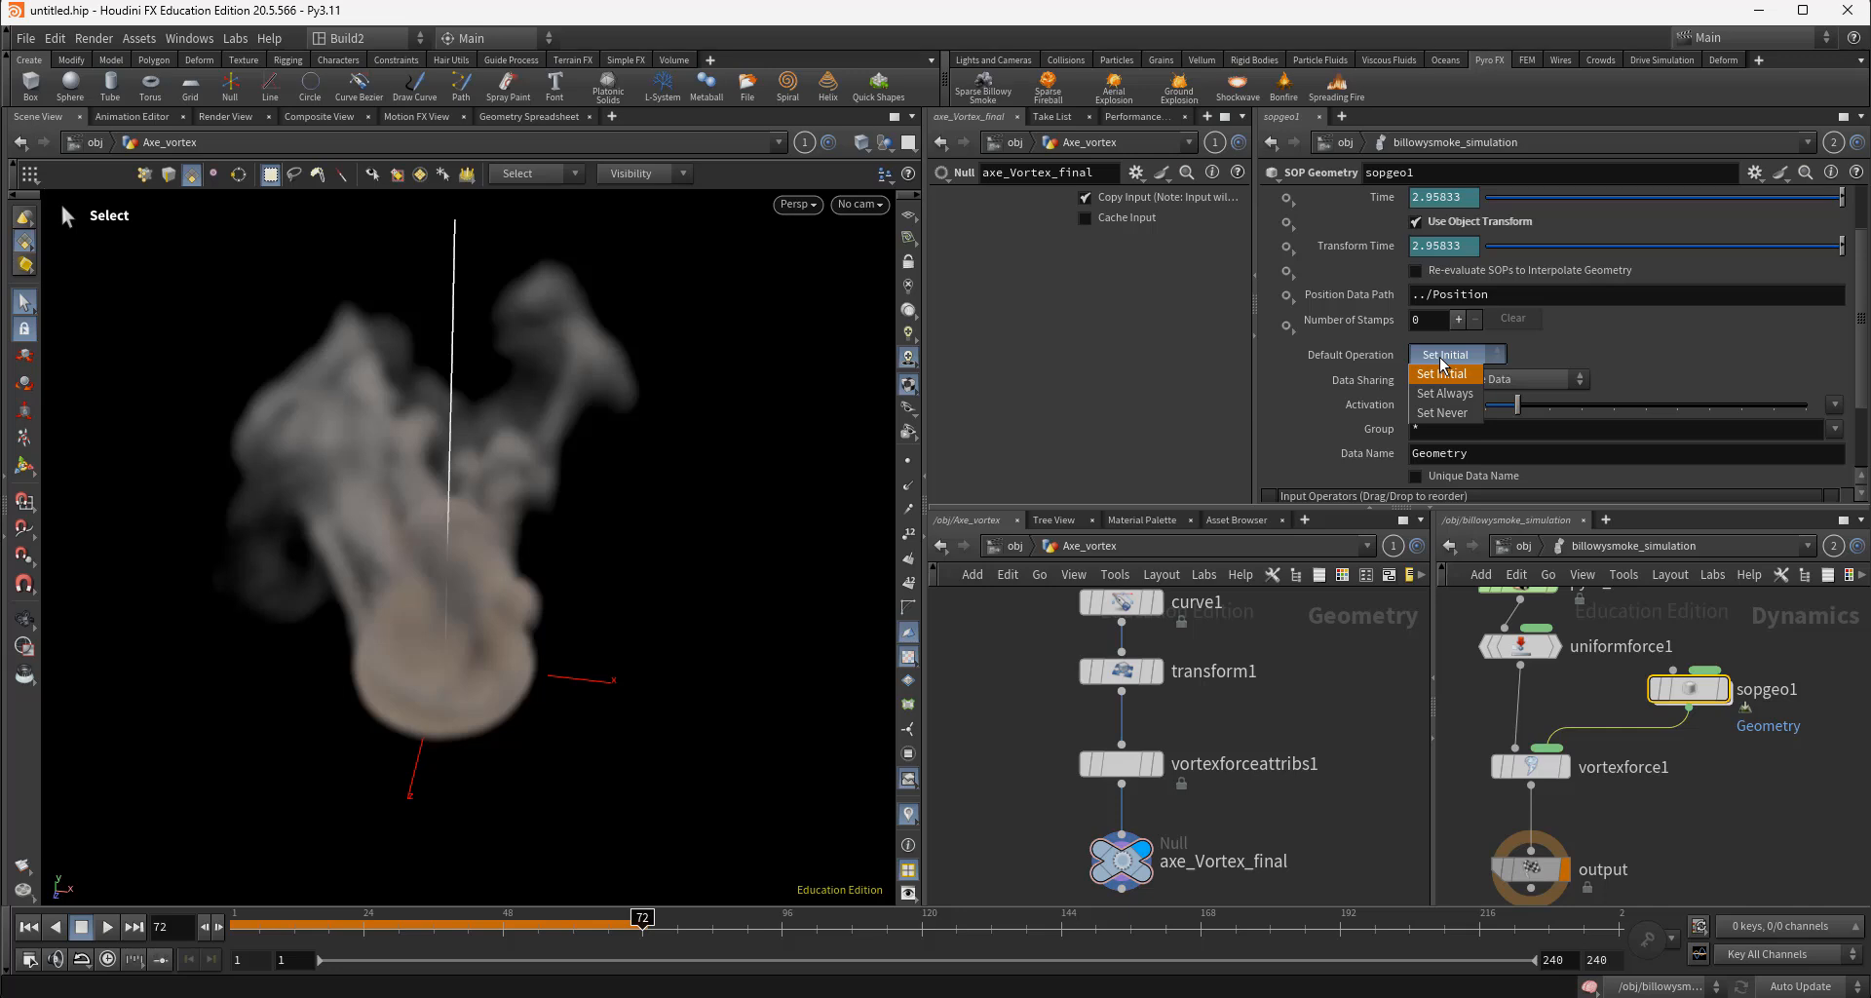
click(1443, 394)
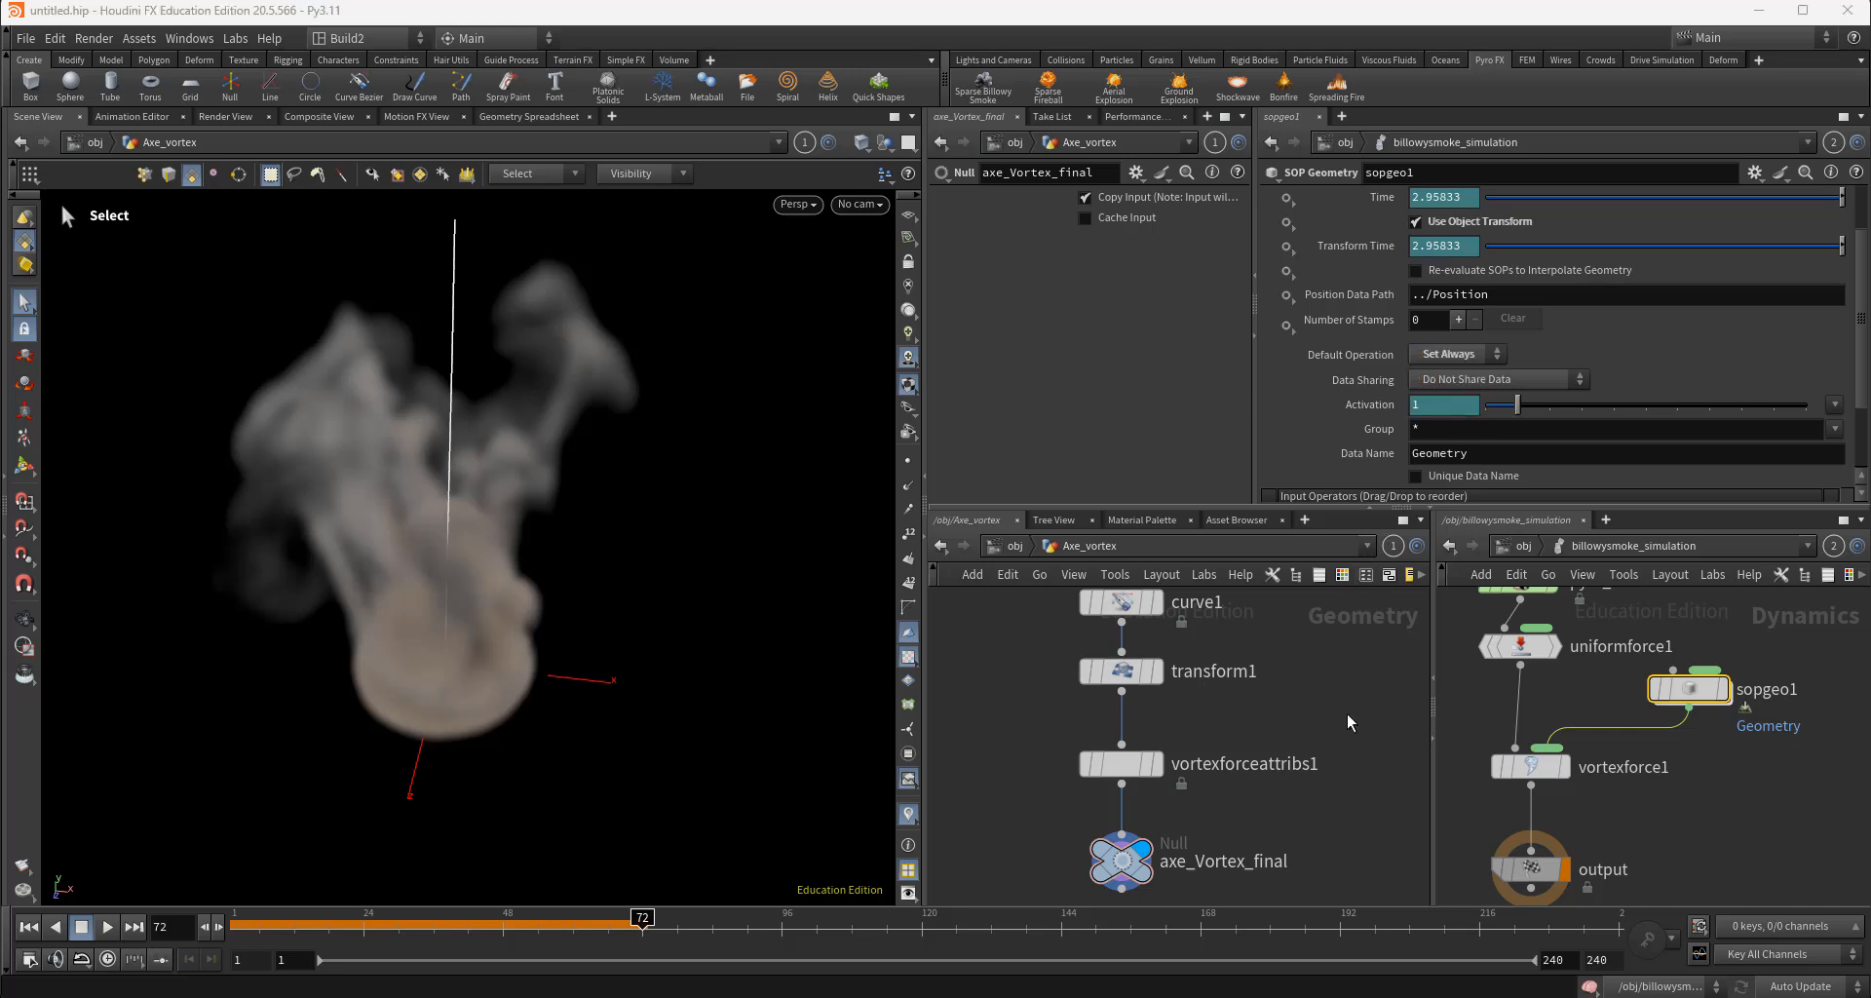
mouse_move(1300, 804)
middle_down()
mouse_move(1306, 818)
mouse_move(1292, 779)
mouse_move(1284, 795)
middle_up()
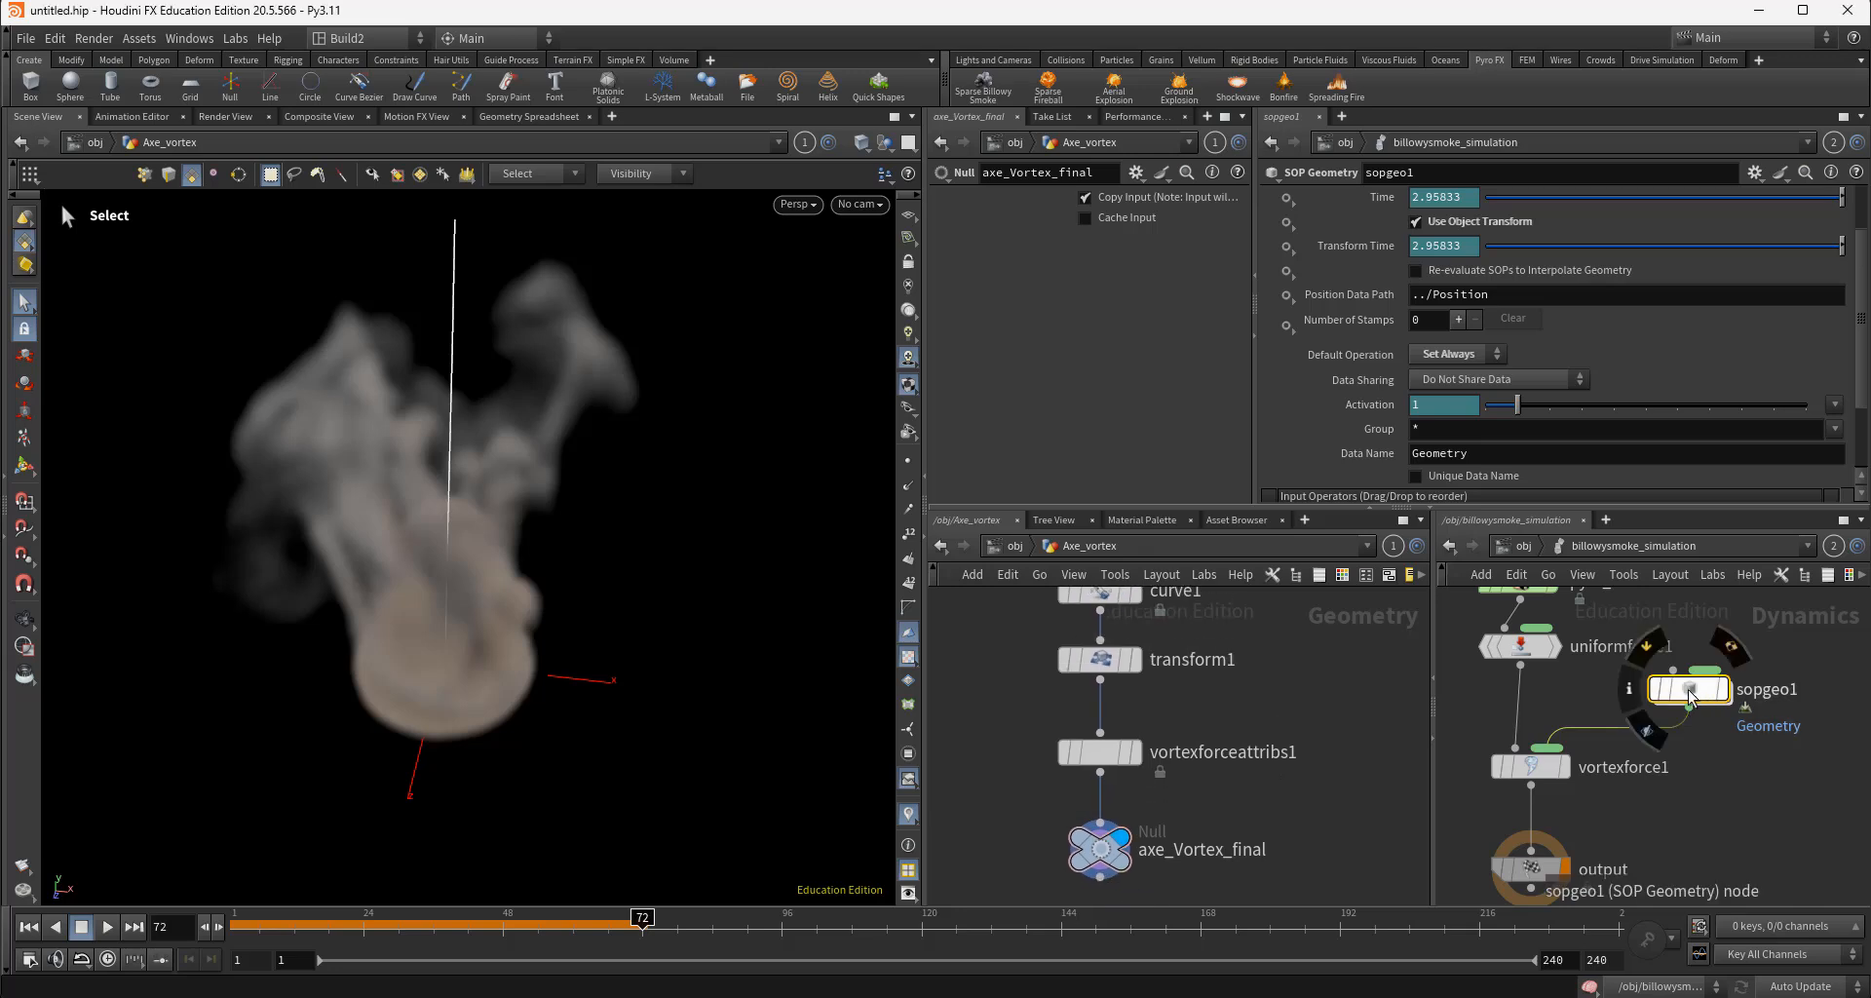
Show the vortexforce1 and vortexforceattribs1 parameters, and play the simulation from frame 1 to about frame 57
click(1530, 764)
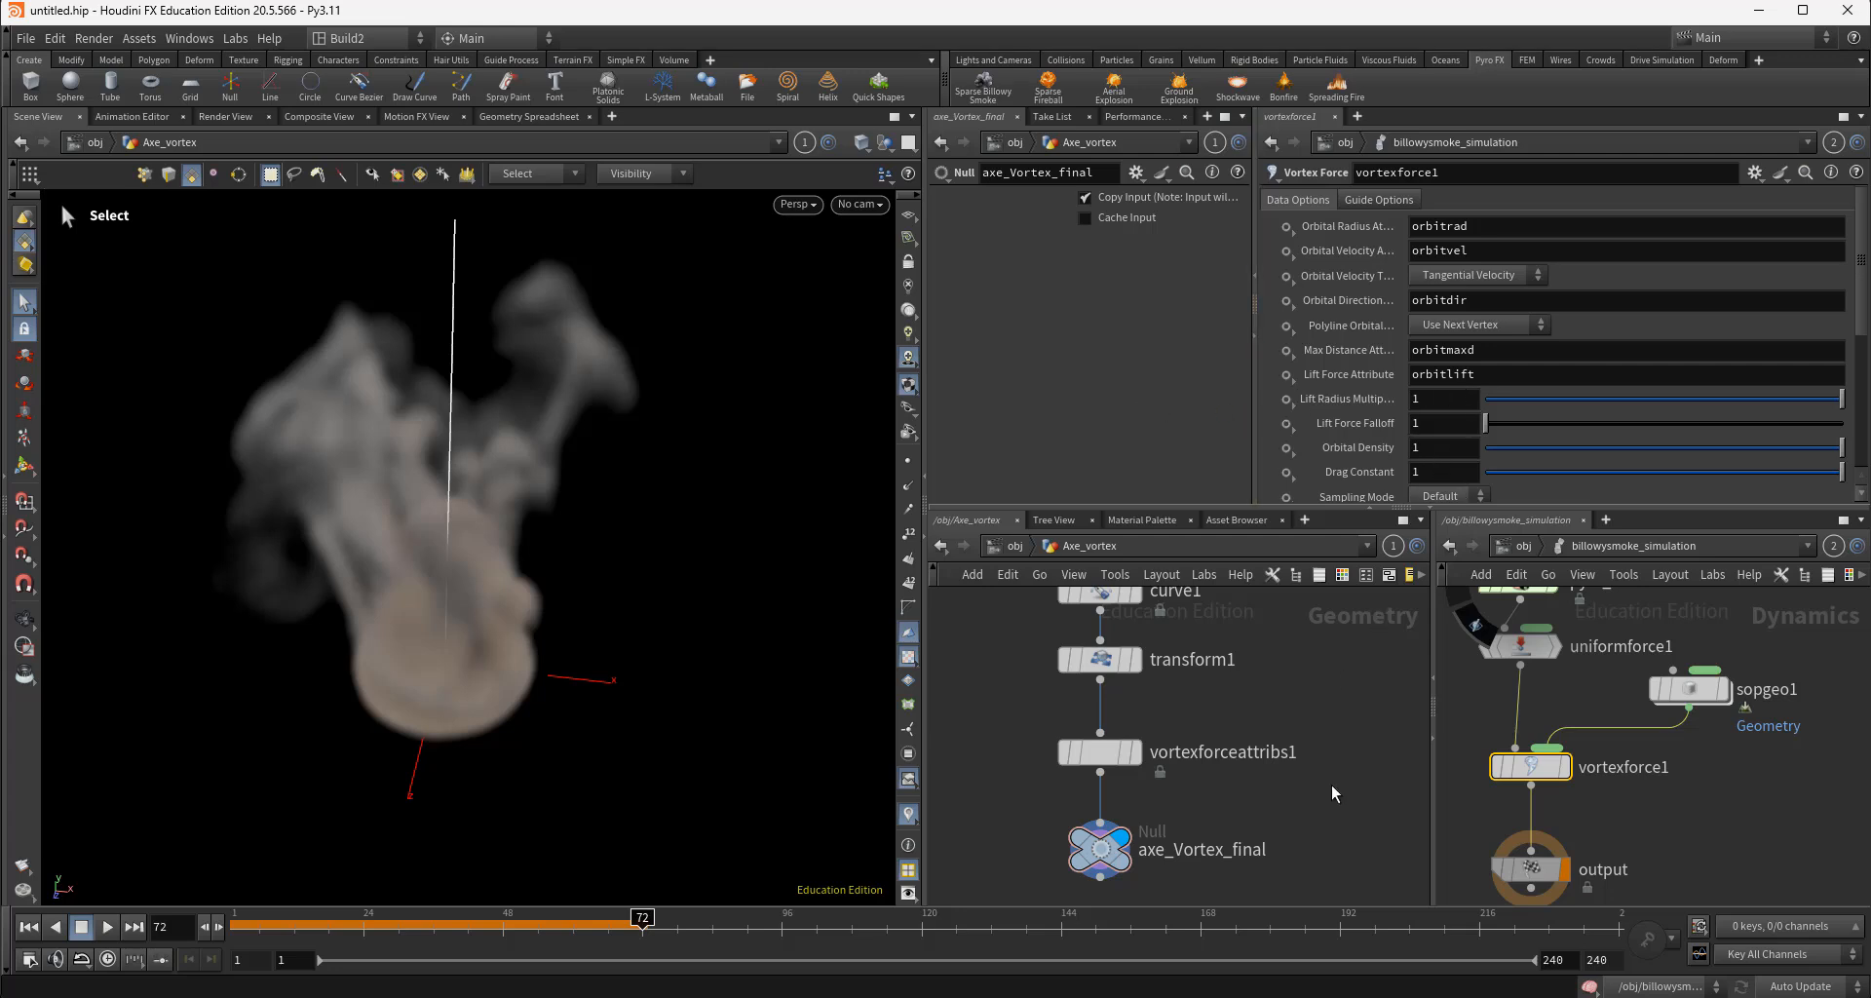
click(1099, 752)
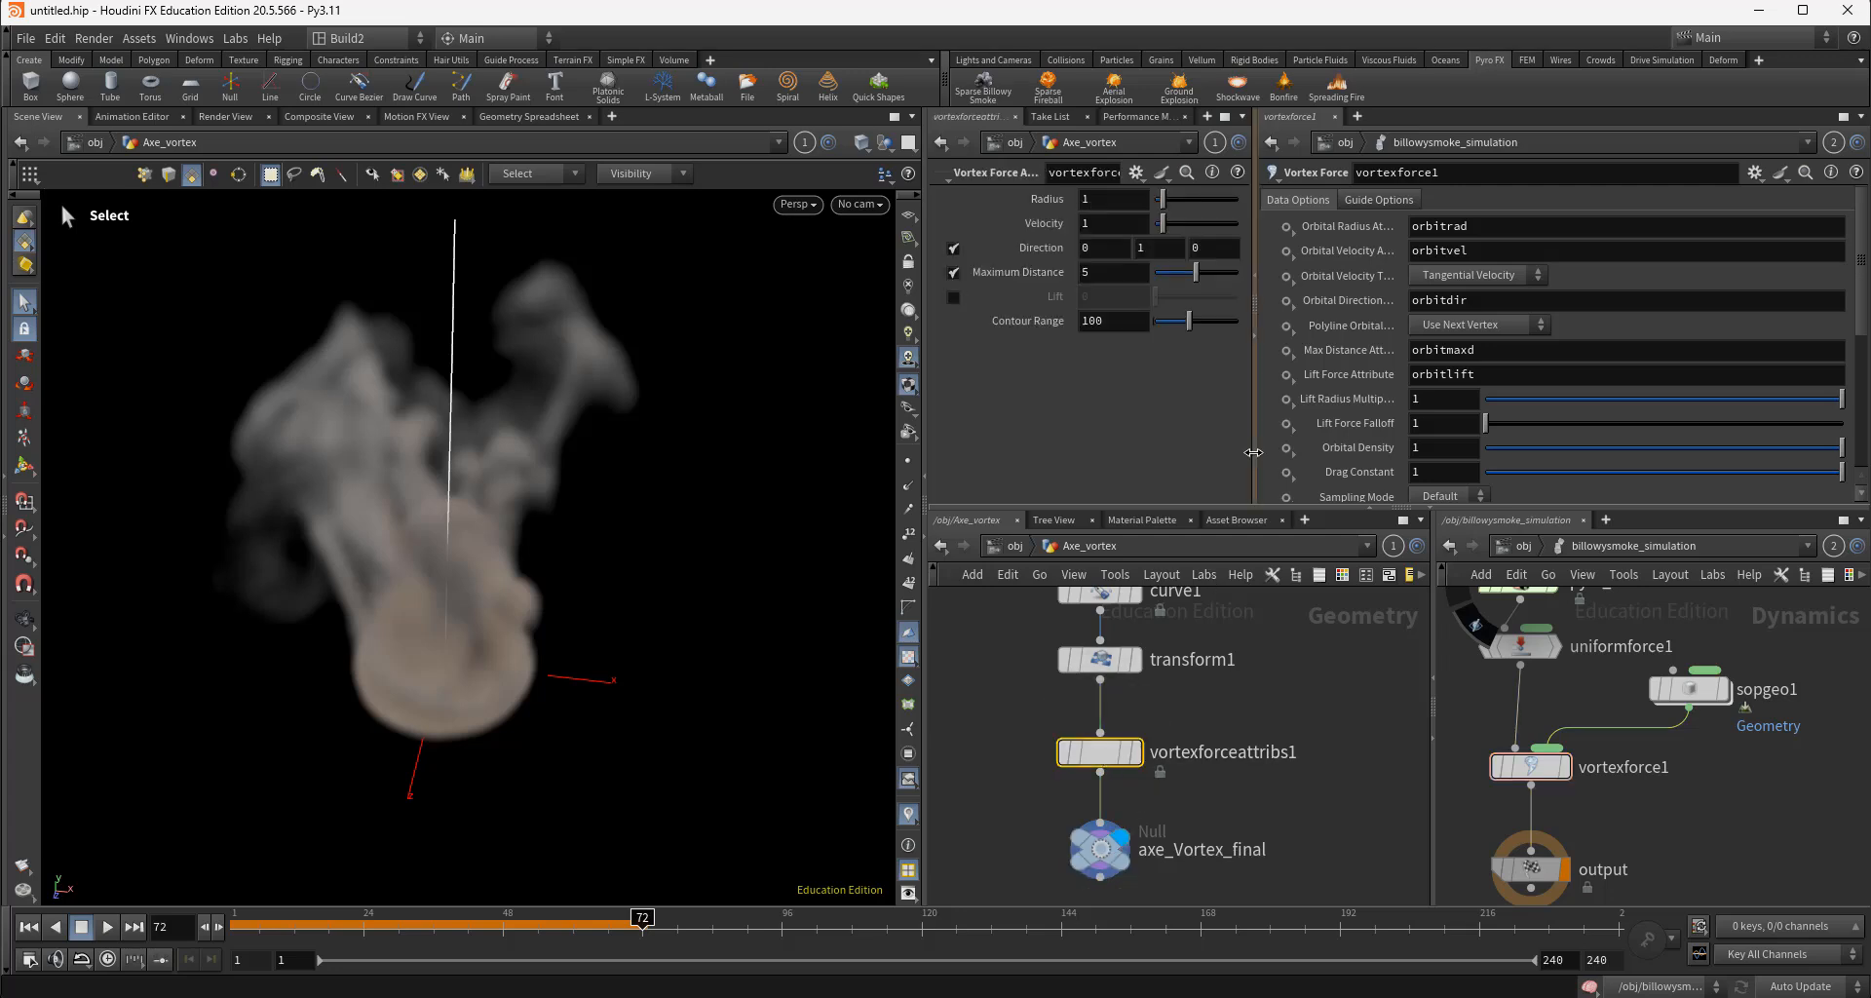
drag(1254, 452, 1415, 456)
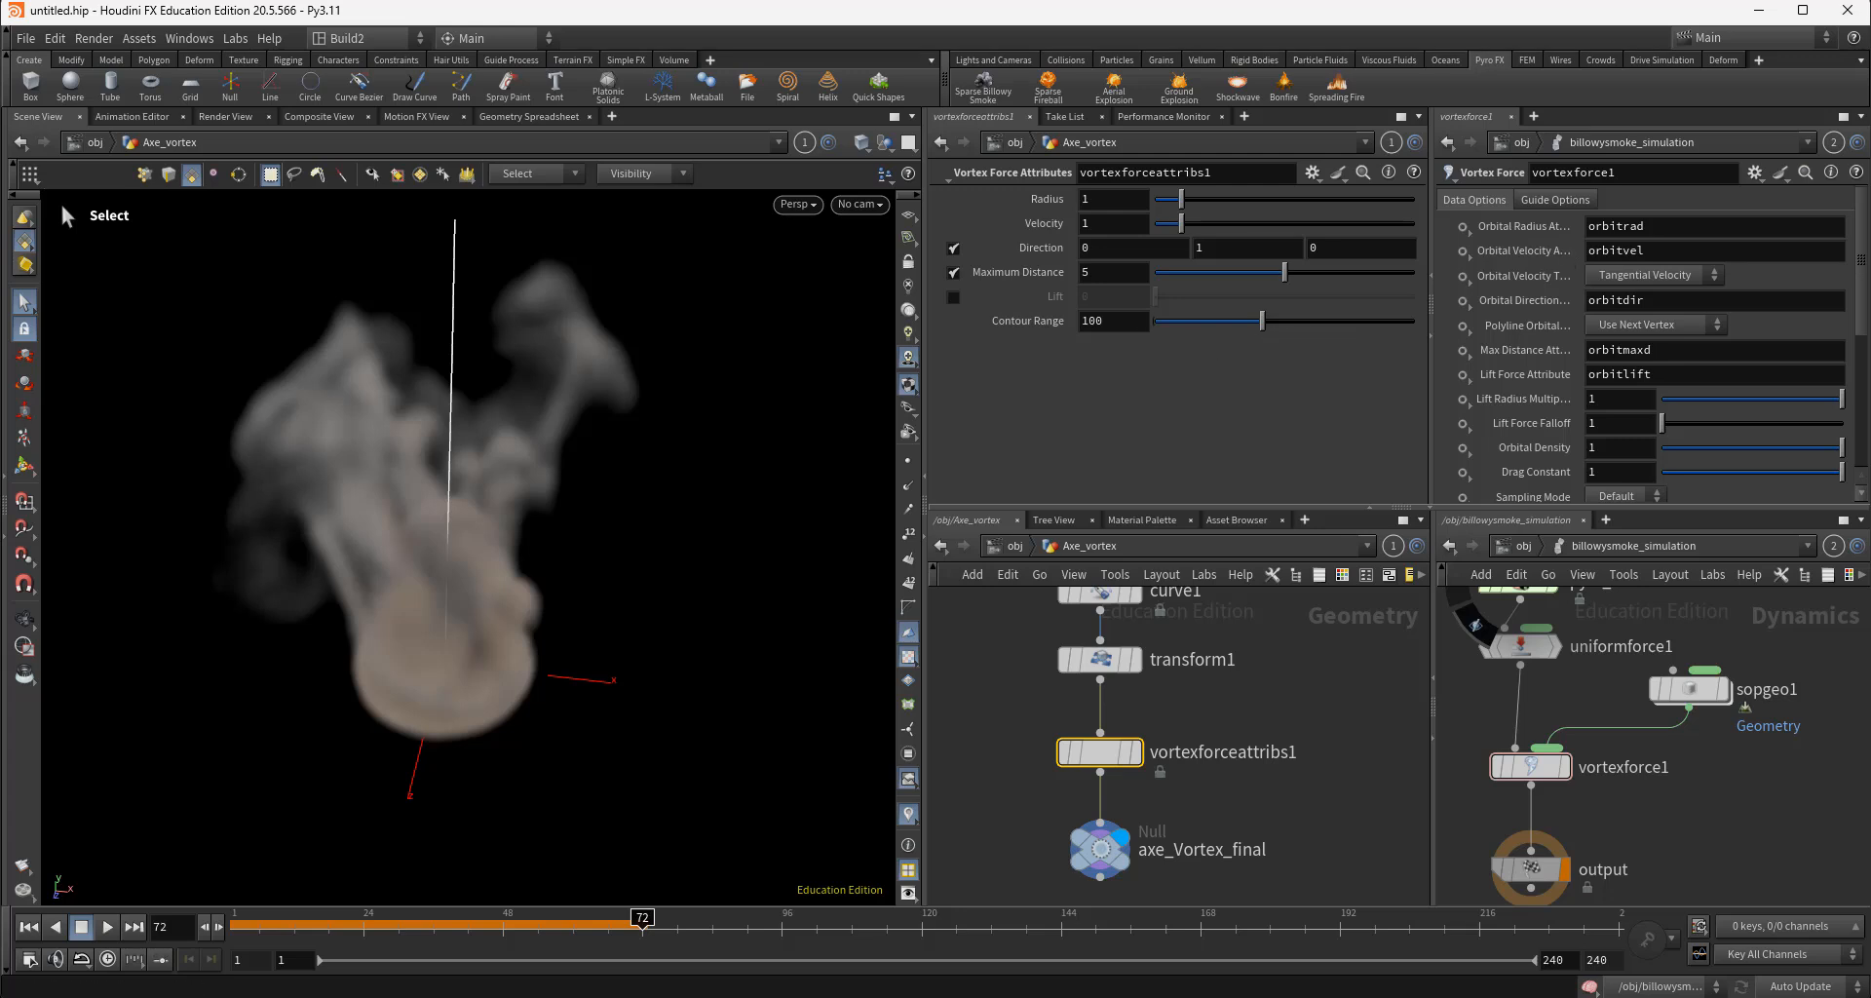
click(28, 927)
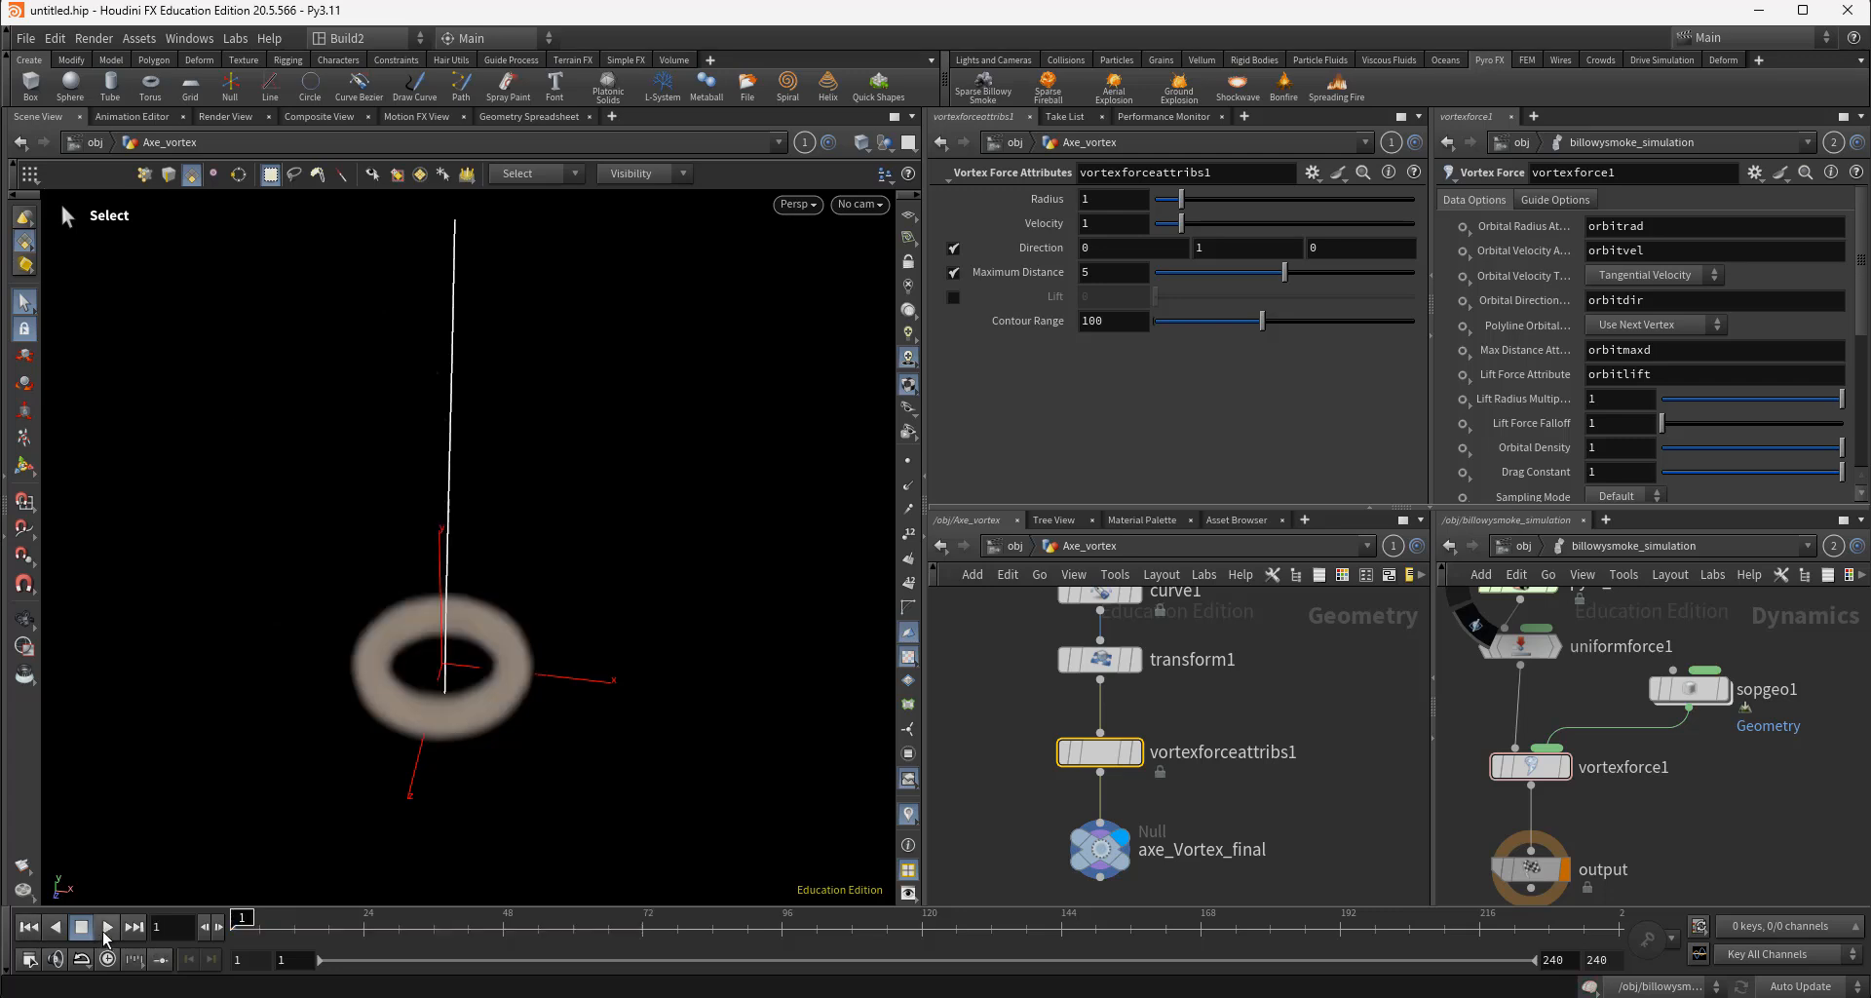
click(106, 931)
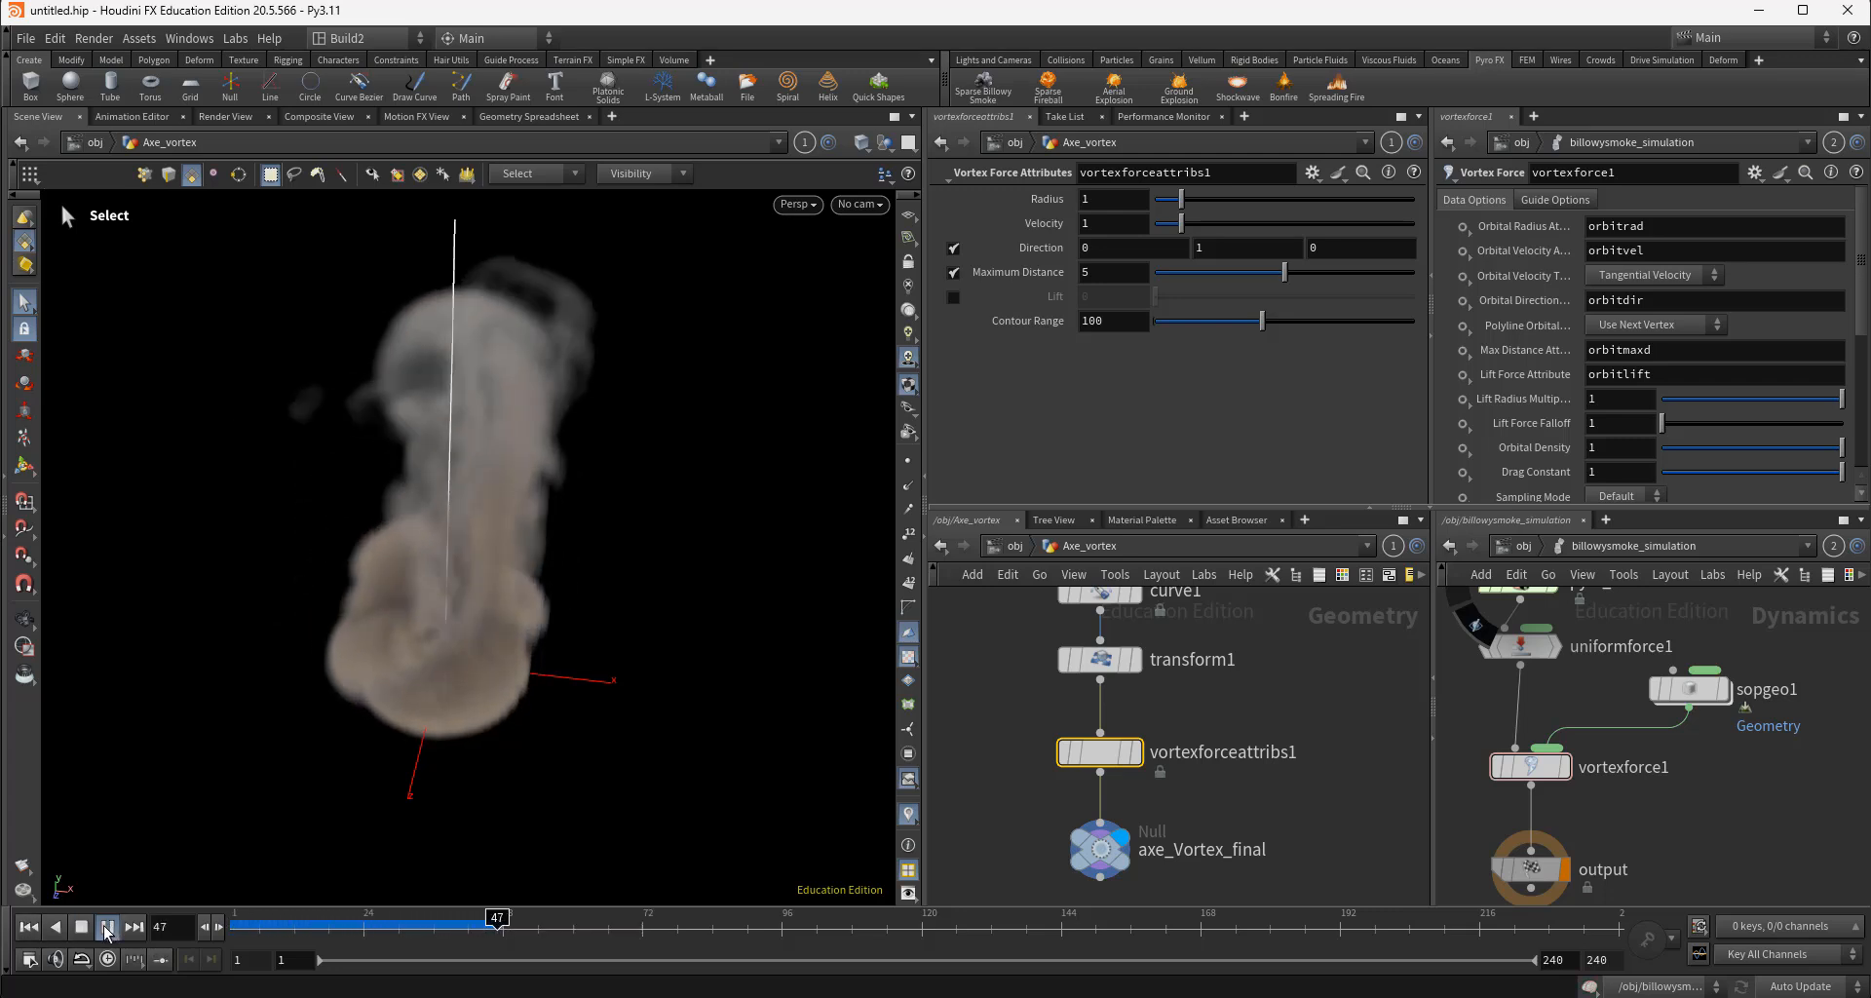
click(107, 931)
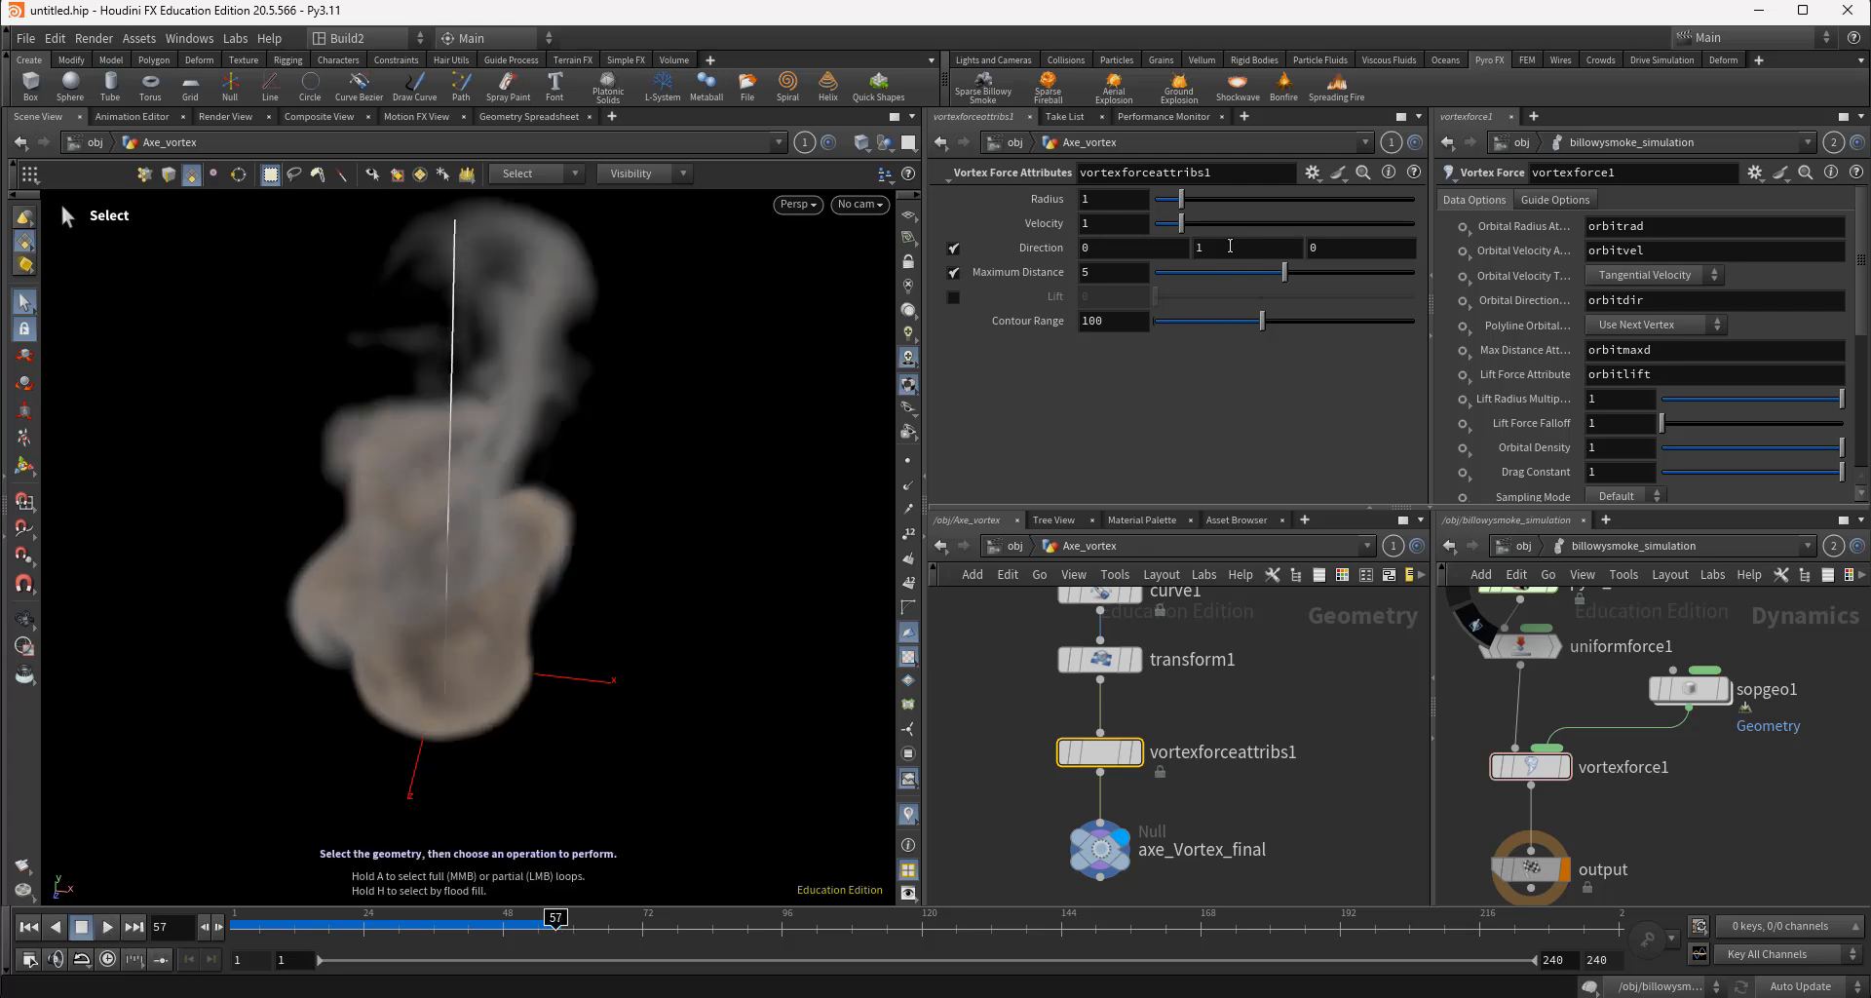
Set the Velocity of vortexforceattribs1 to 500
click(1085, 223)
text(500)
key(Return)
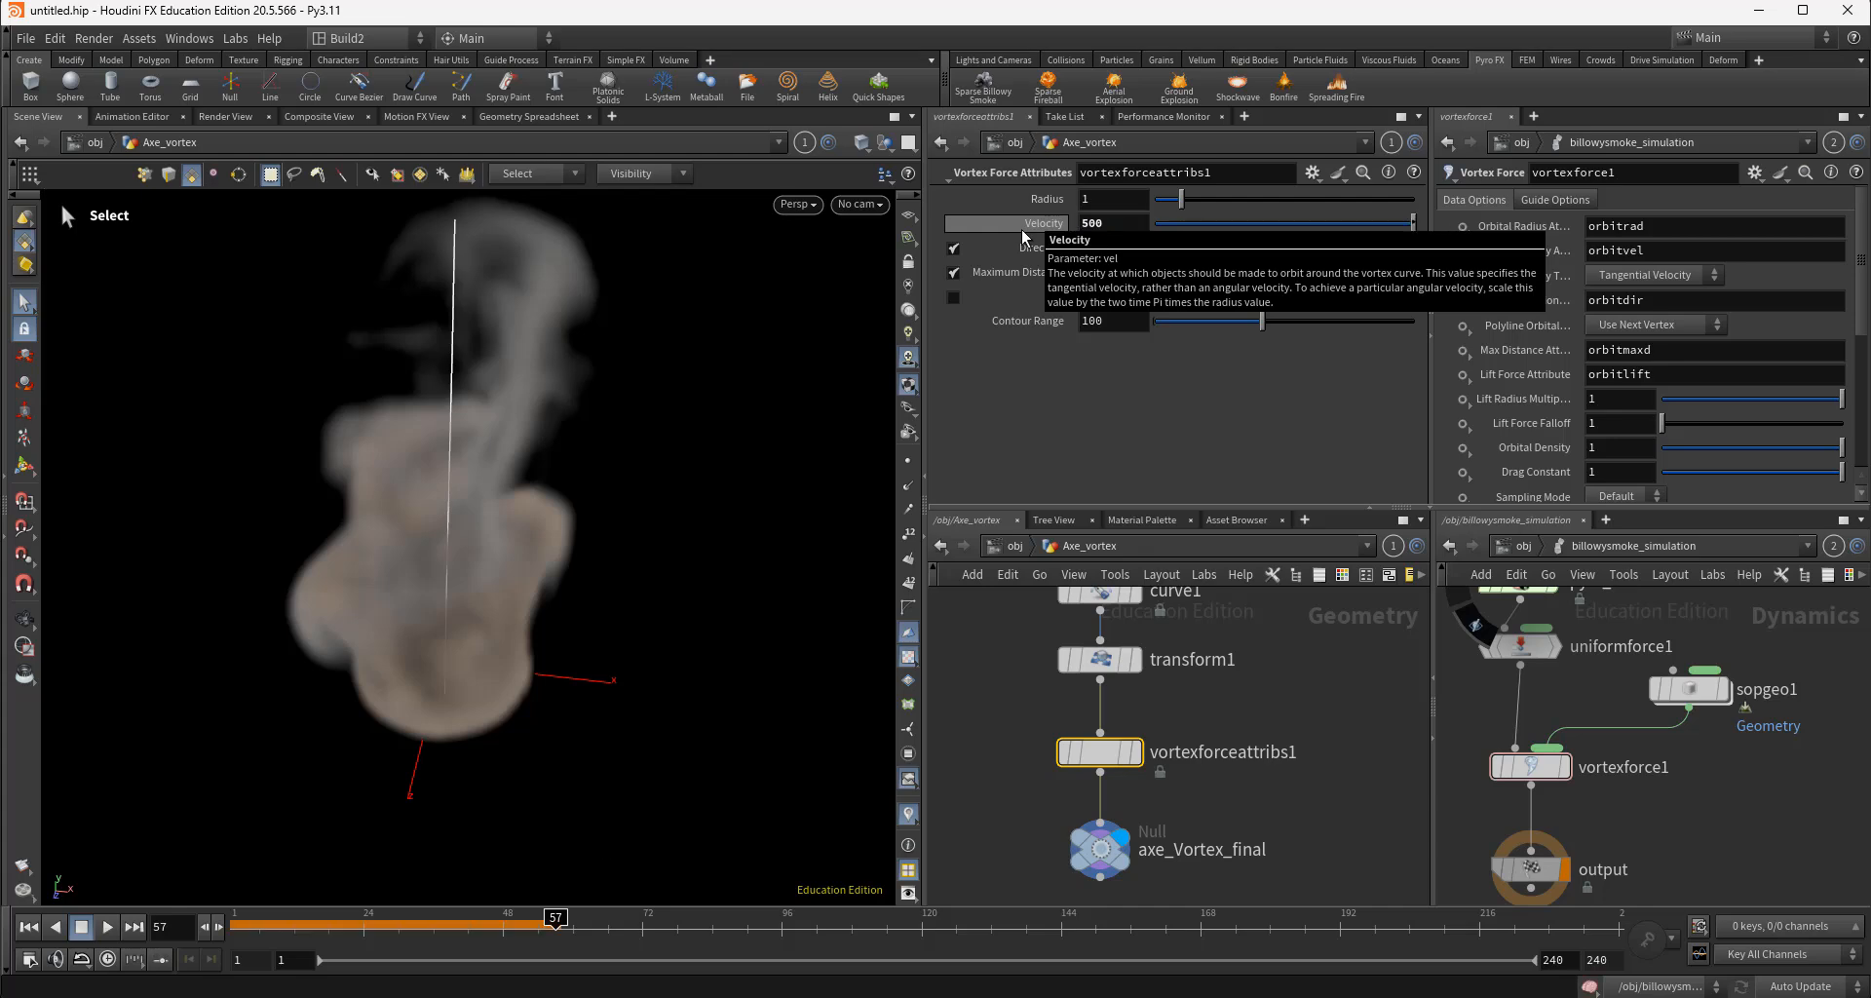
Set both Radius and Maximum Distance on vortexforceattribs1 to 3 and replay the simulation from frame 1
click(1086, 199)
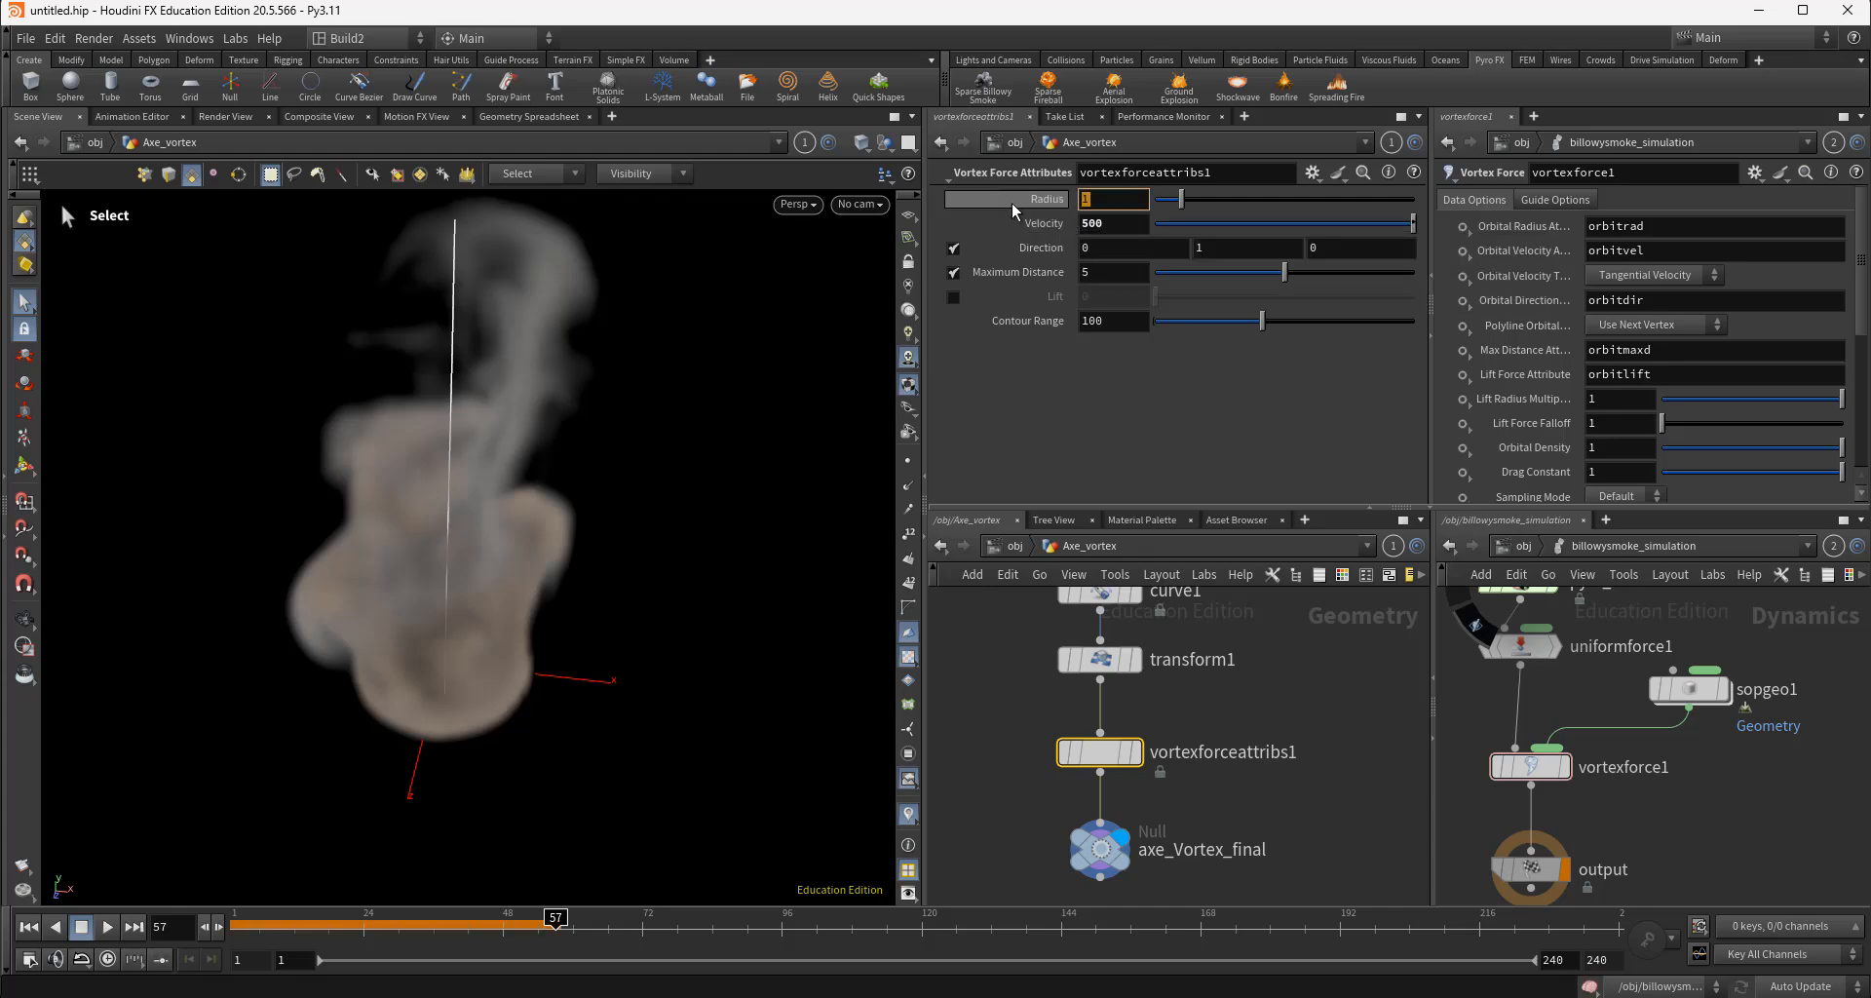
key(Escape)
drag(651, 605, 682, 673)
key(s)
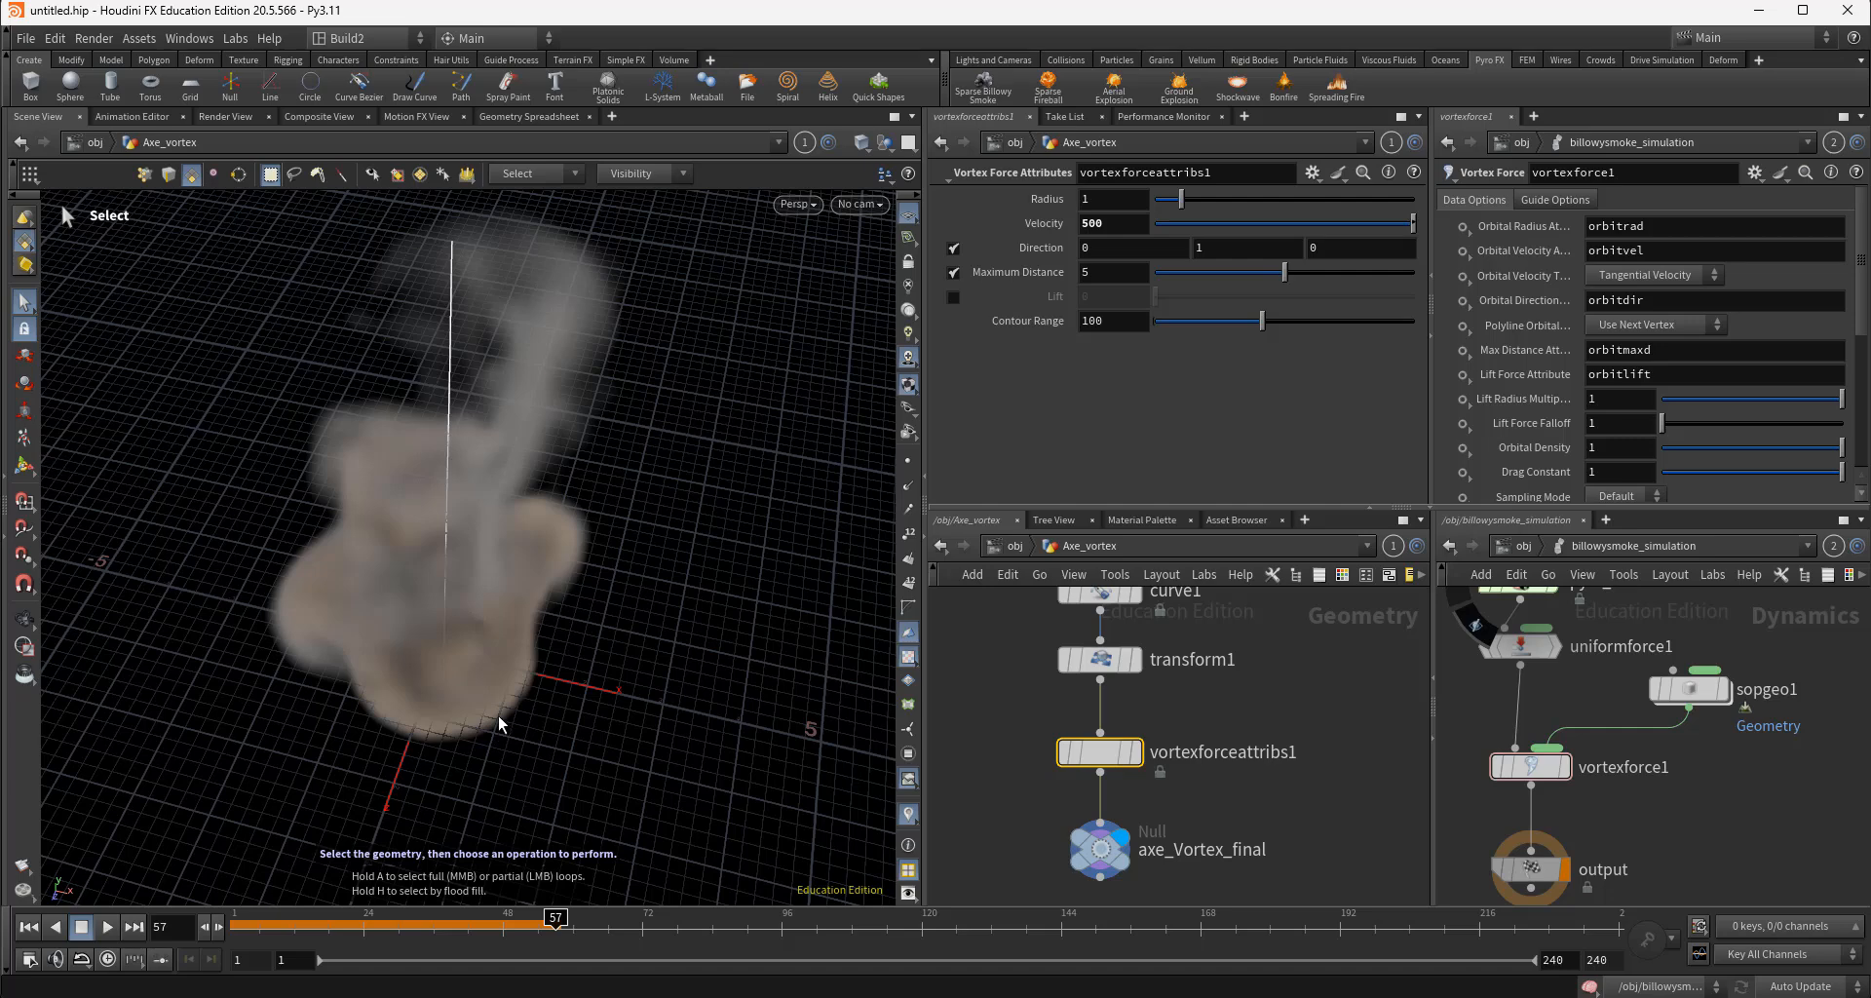
click(1111, 199)
text(3)
key(Return)
click(1098, 277)
text(33)
key(Return)
click(35, 926)
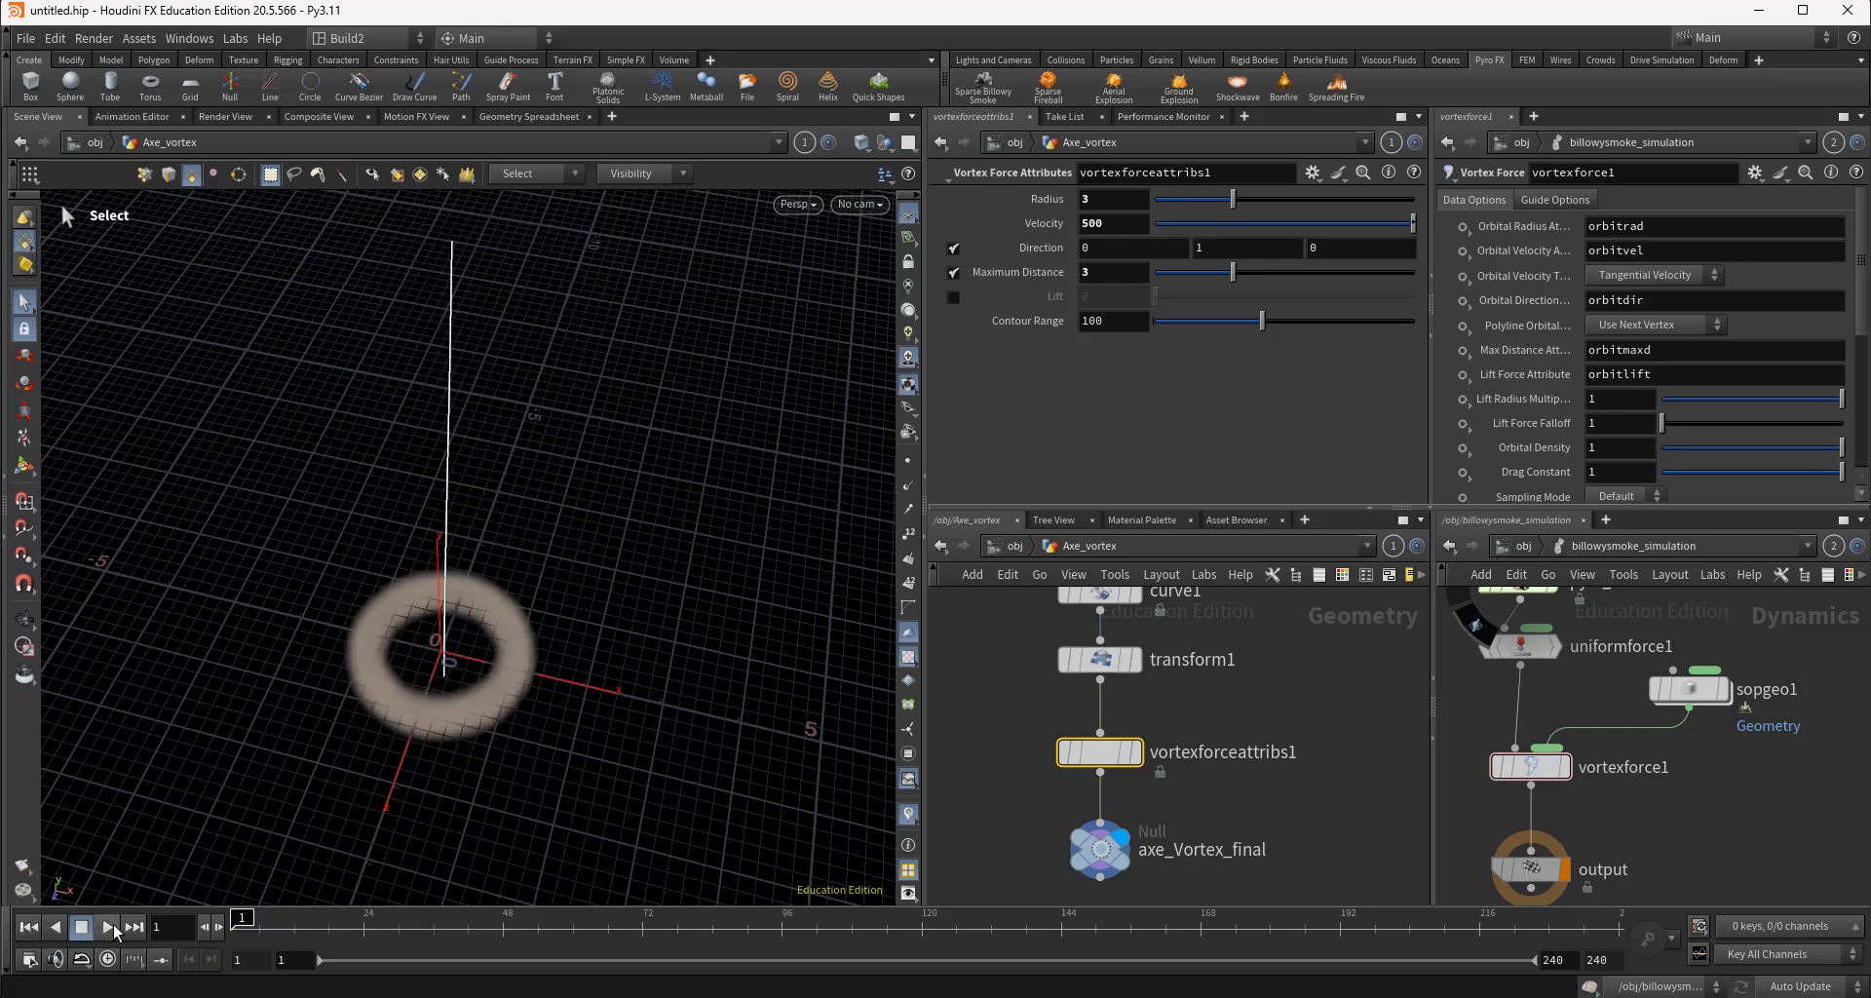
click(113, 924)
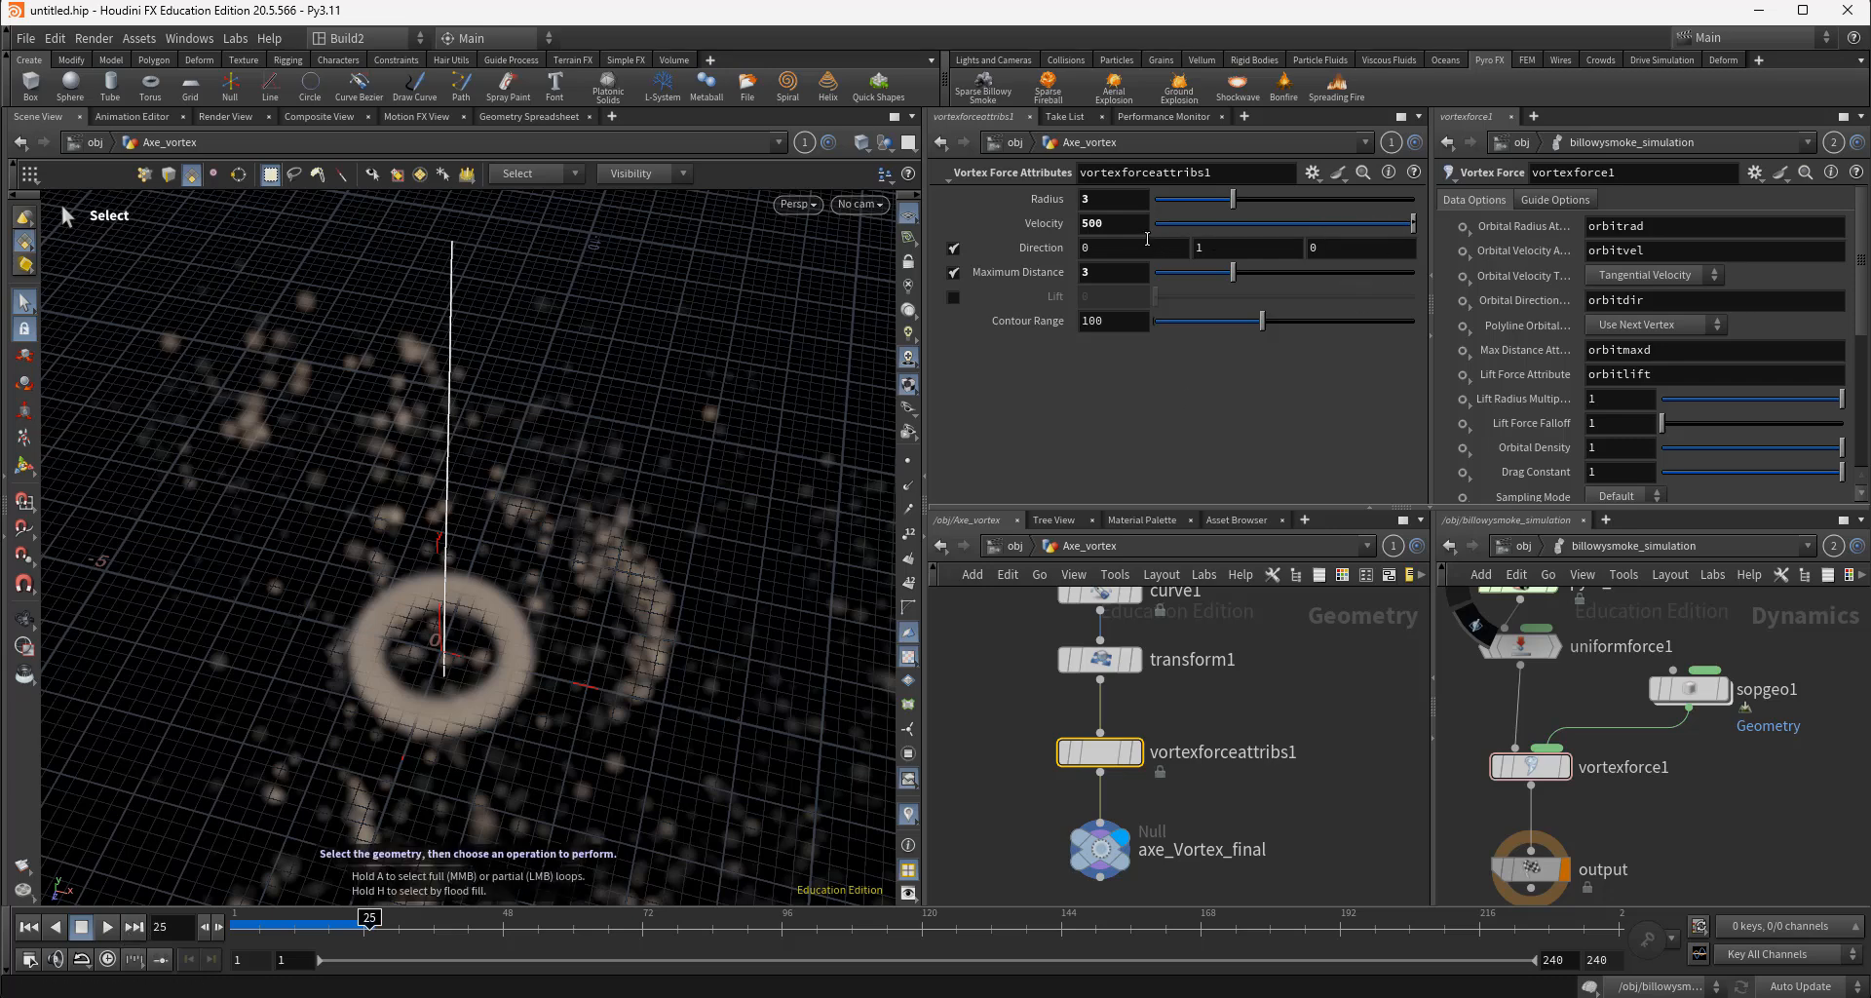
Set the Velocity of vortexforceattribs1 to 100 and replay the simulation from frame 1
double_click(1102, 224)
text(100)
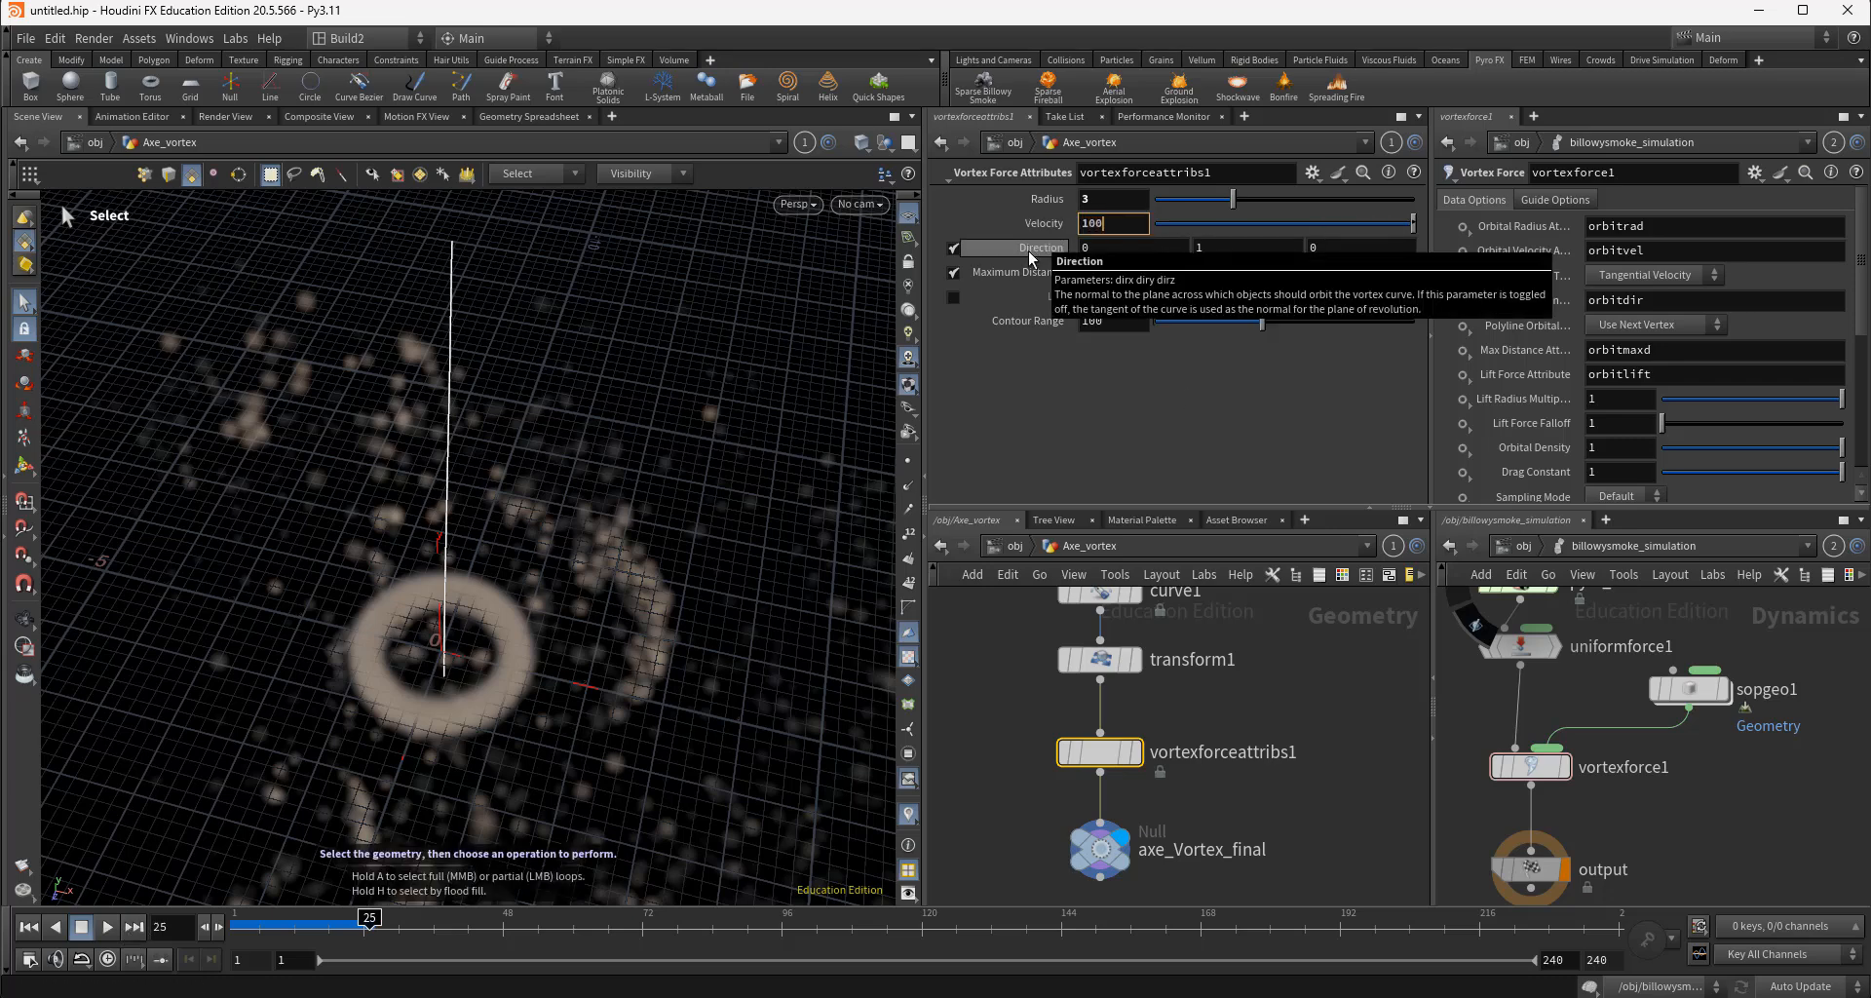
key(Return)
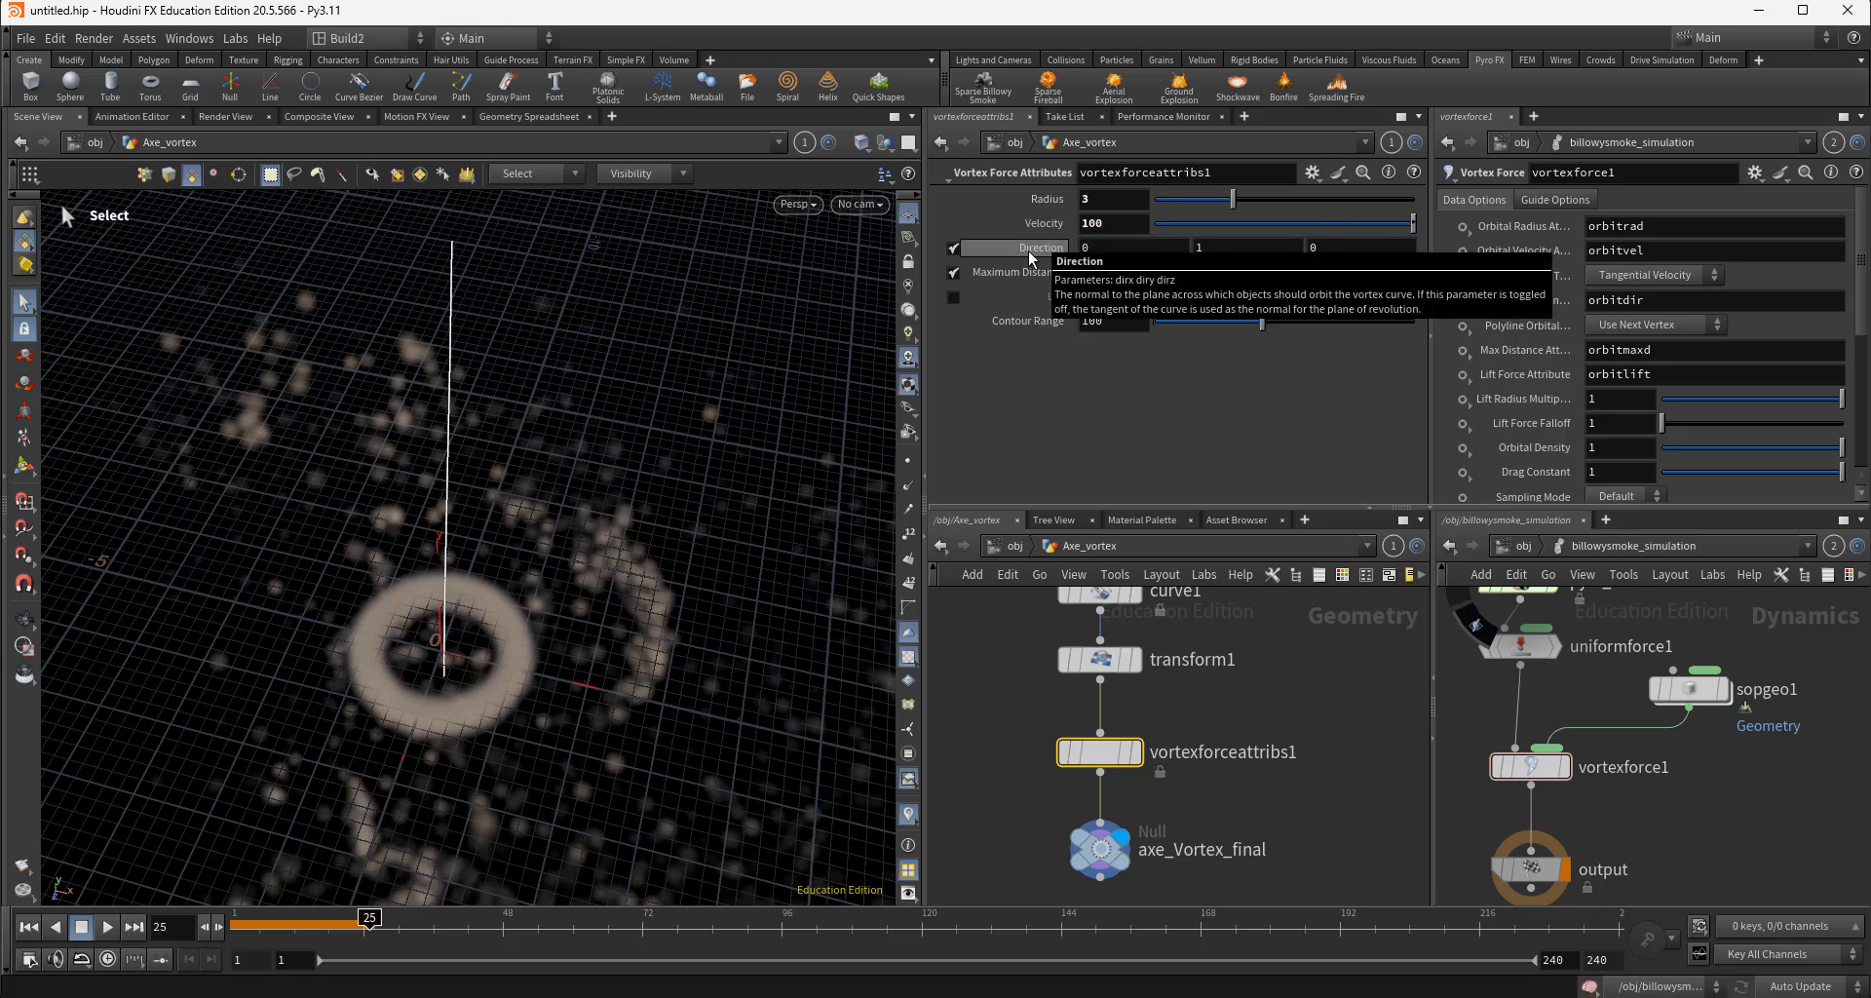
click(29, 929)
click(113, 928)
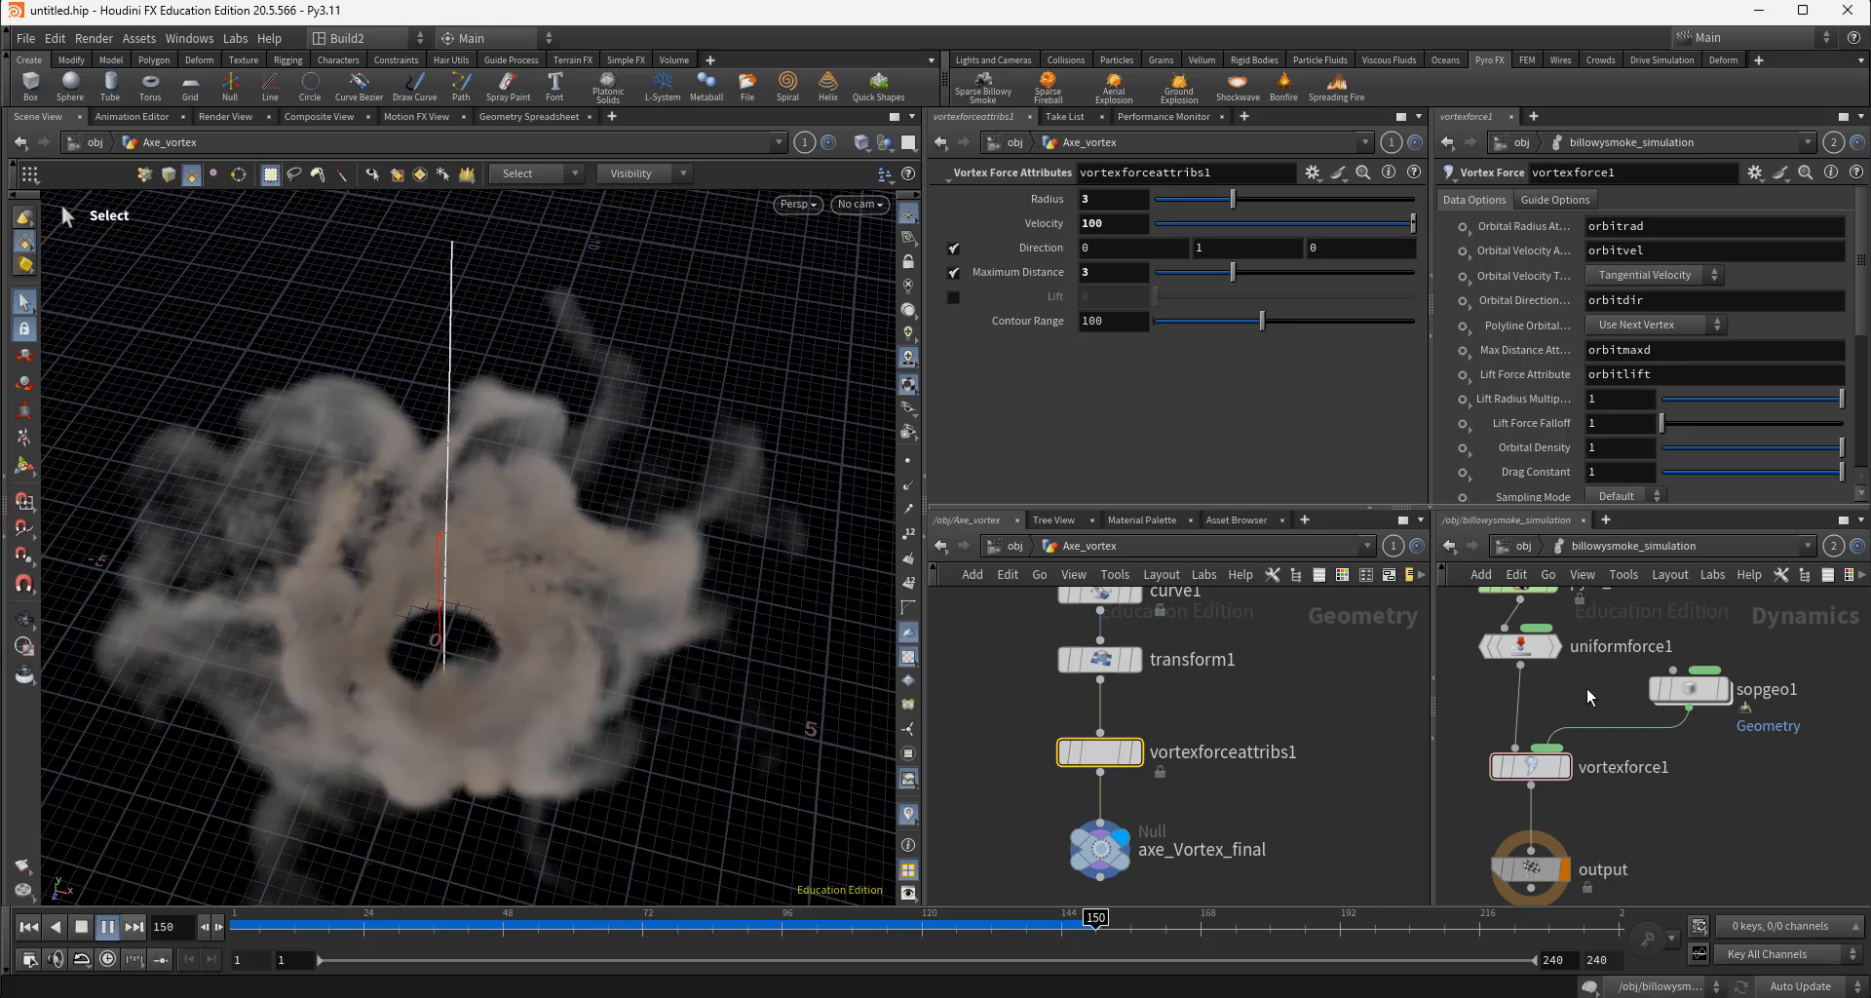
Stop the playback, scrub to about frame 64 and set the Dissipation of pyro_solver to 0.6
middle_drag(1620, 796, 1682, 970)
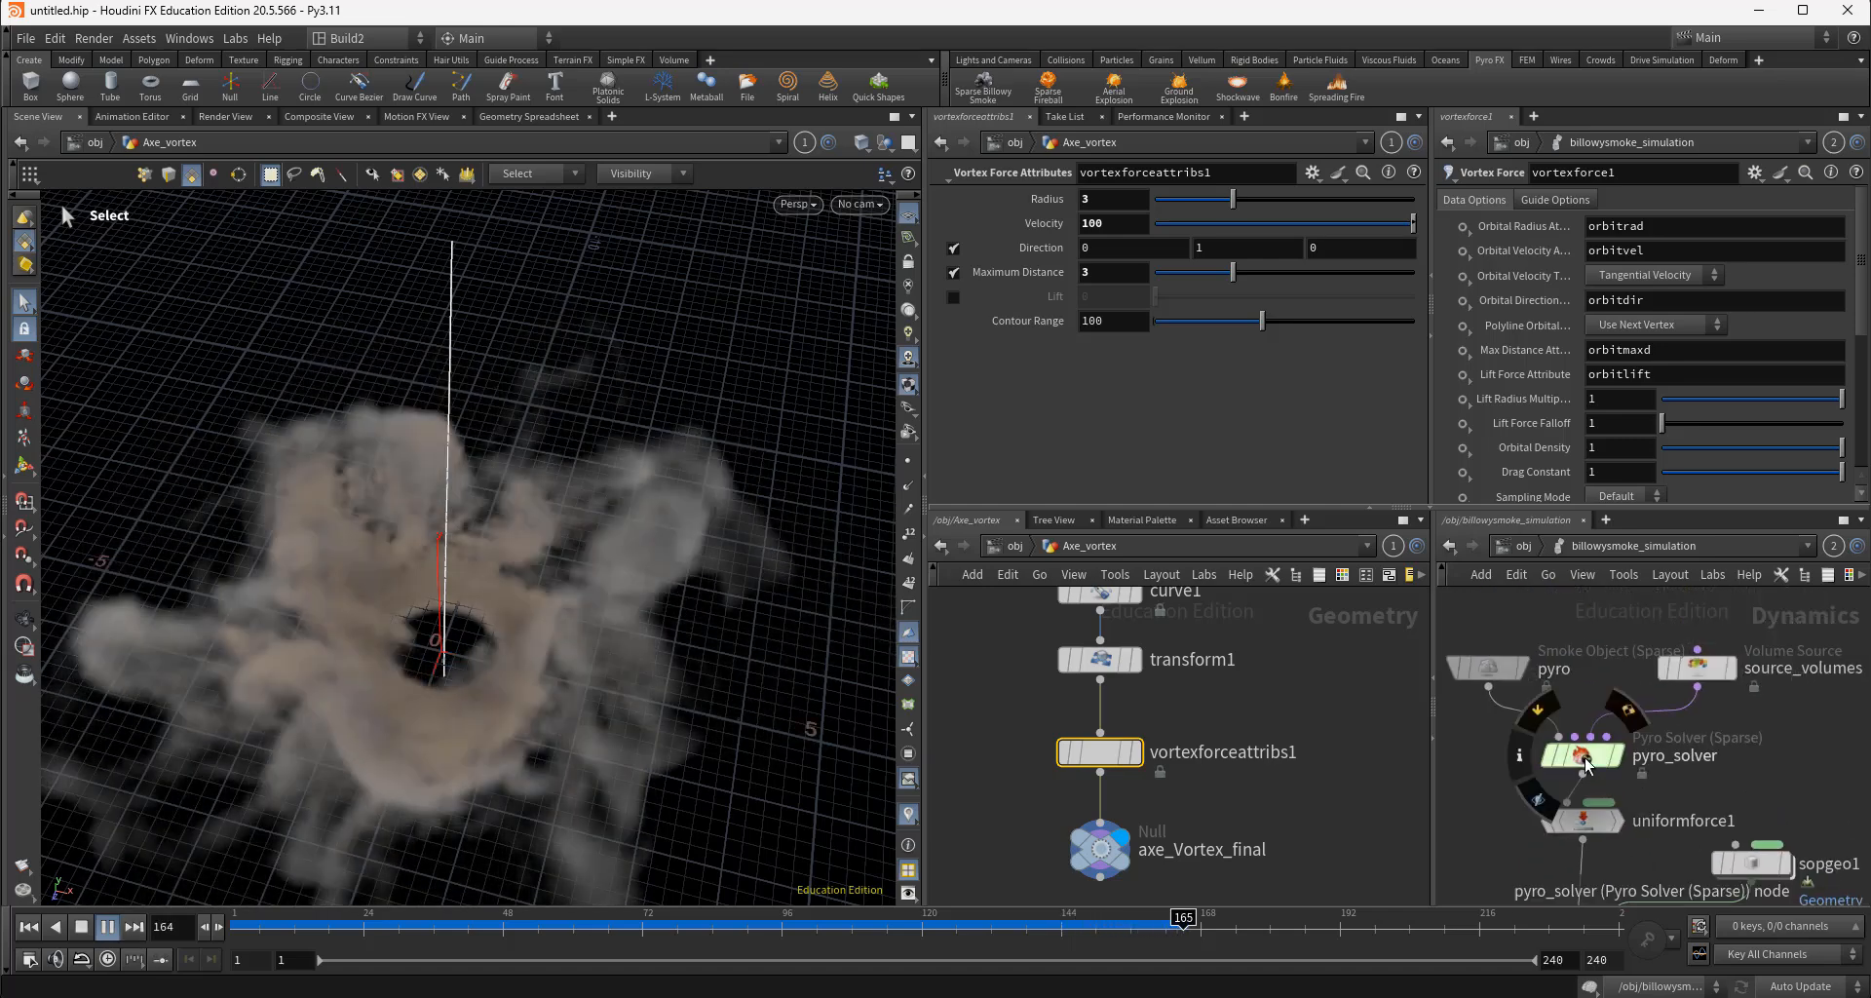
click(1586, 763)
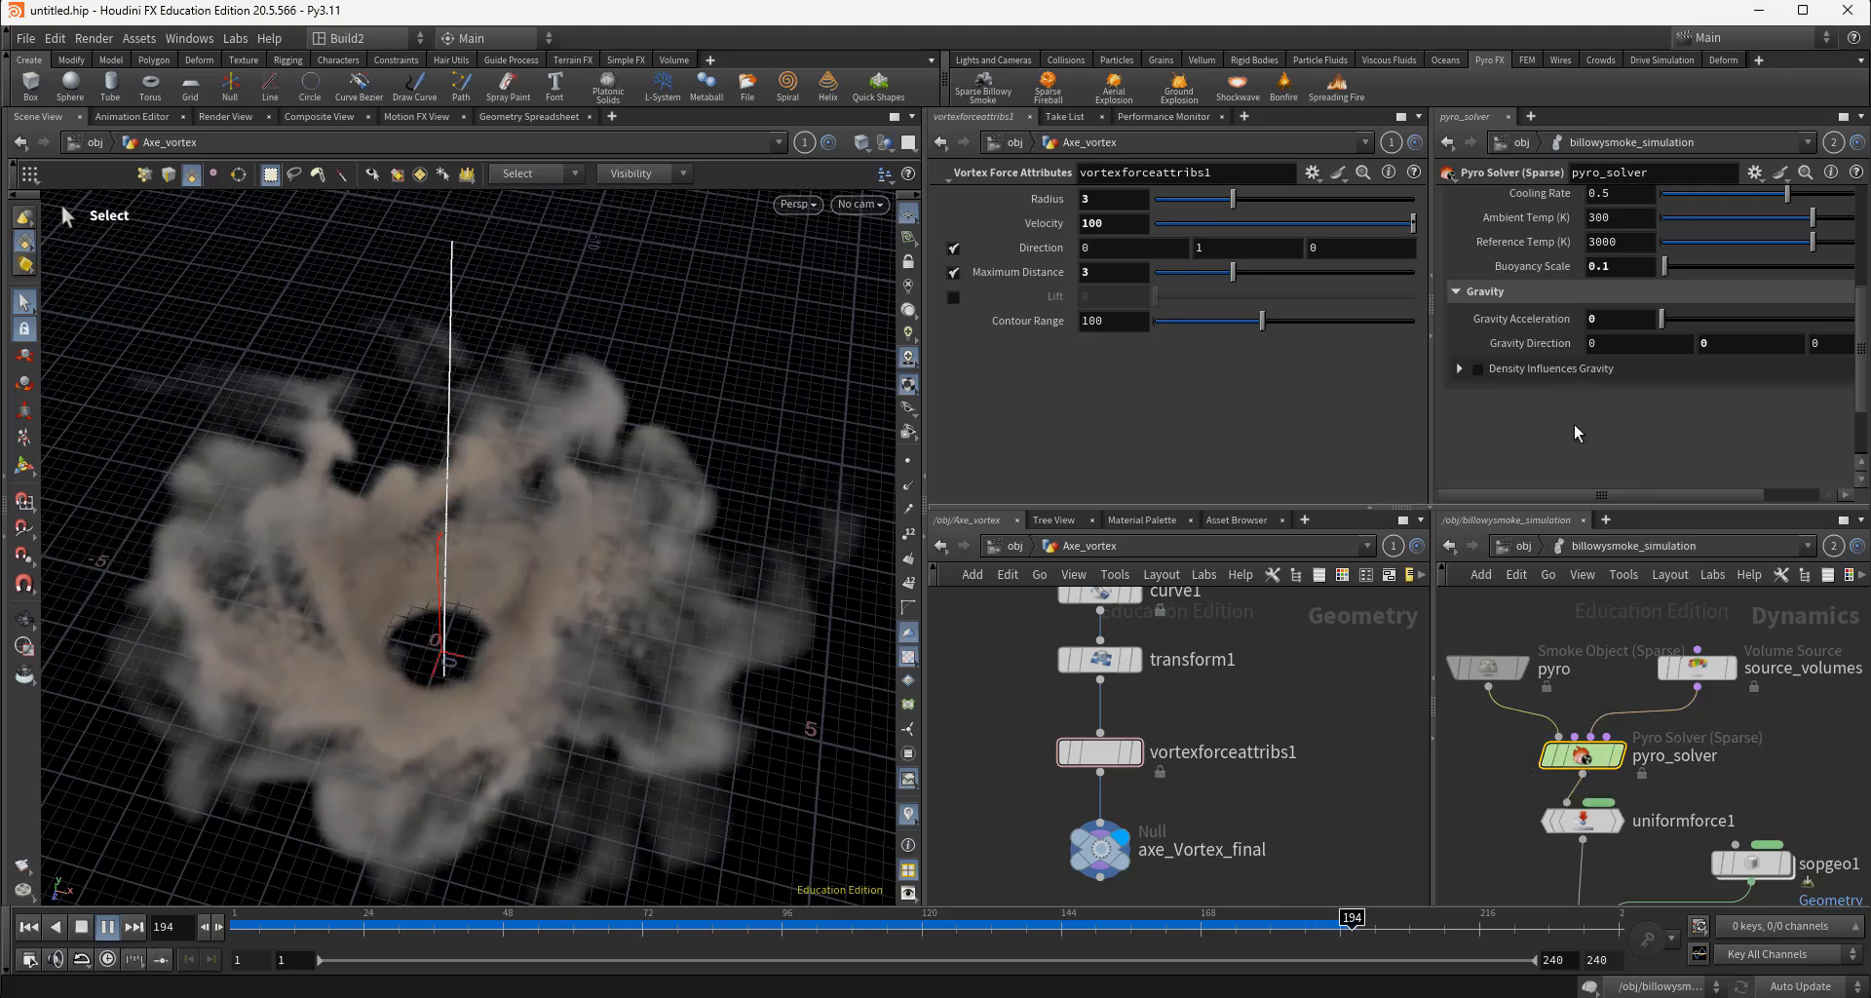
scroll(1569, 395, up, 3)
scroll(1559, 407, up, 4)
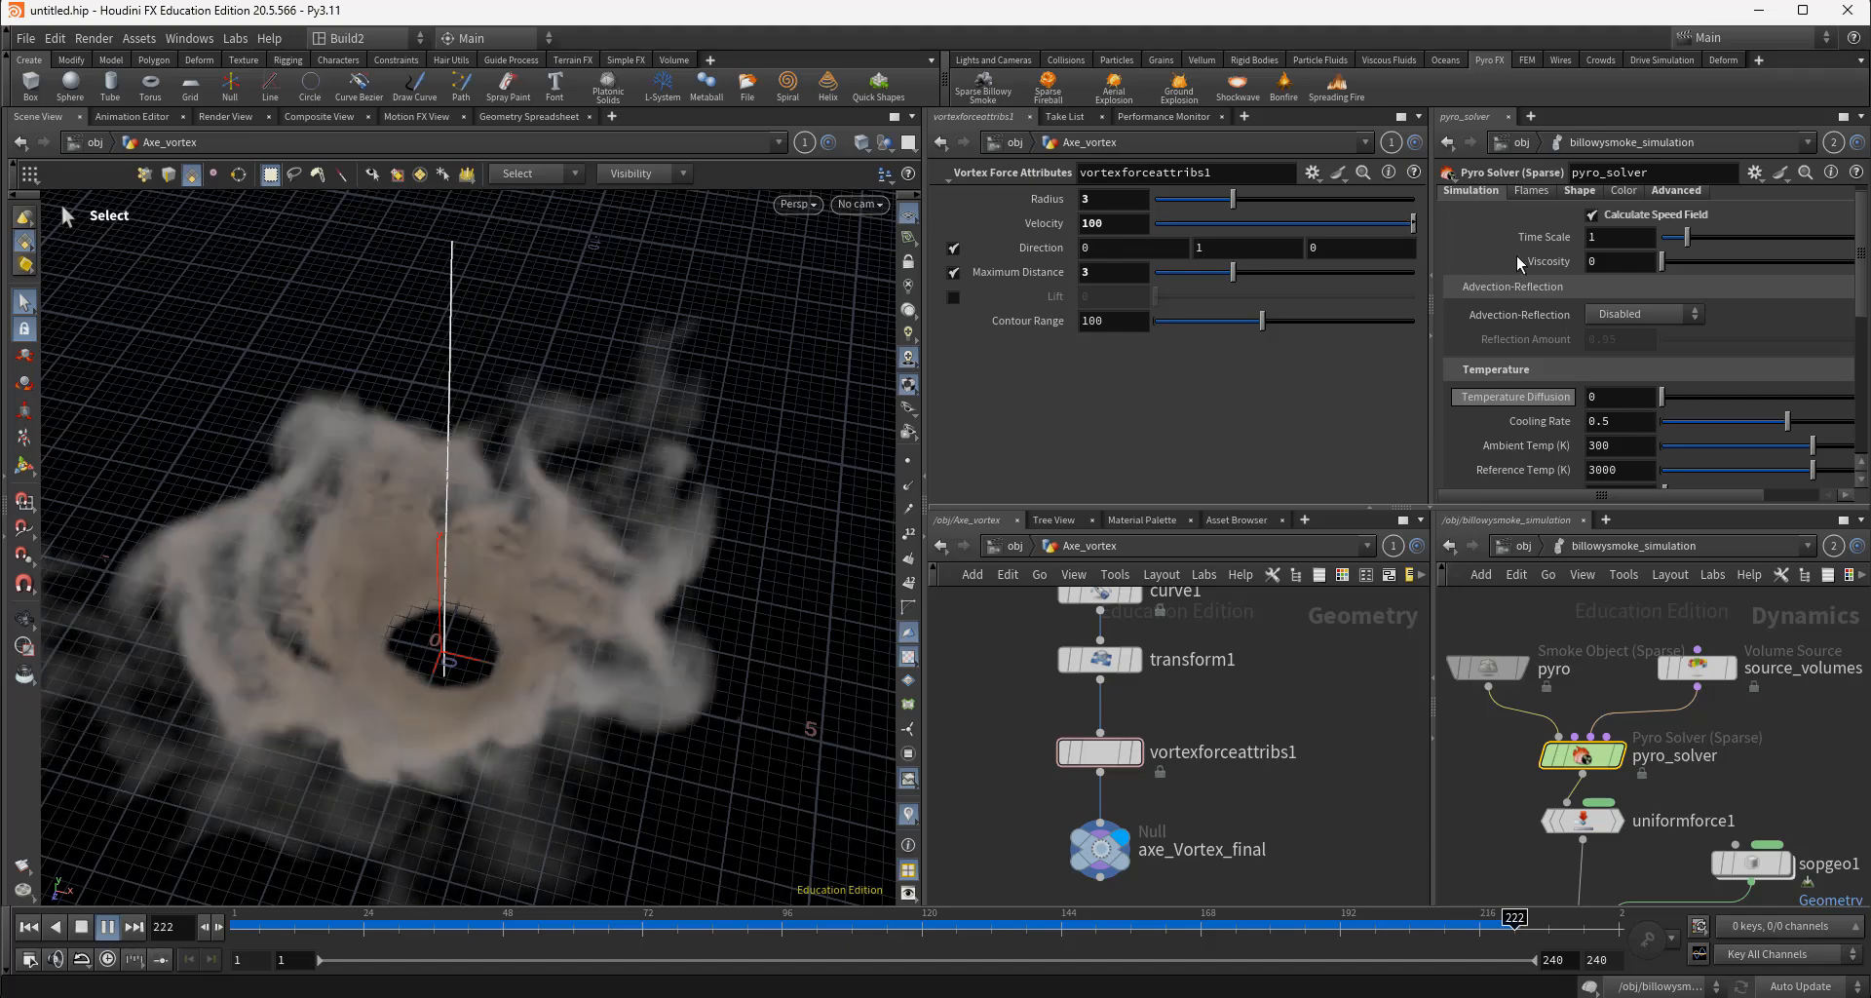
scroll(1536, 224, up, 1)
click(1567, 200)
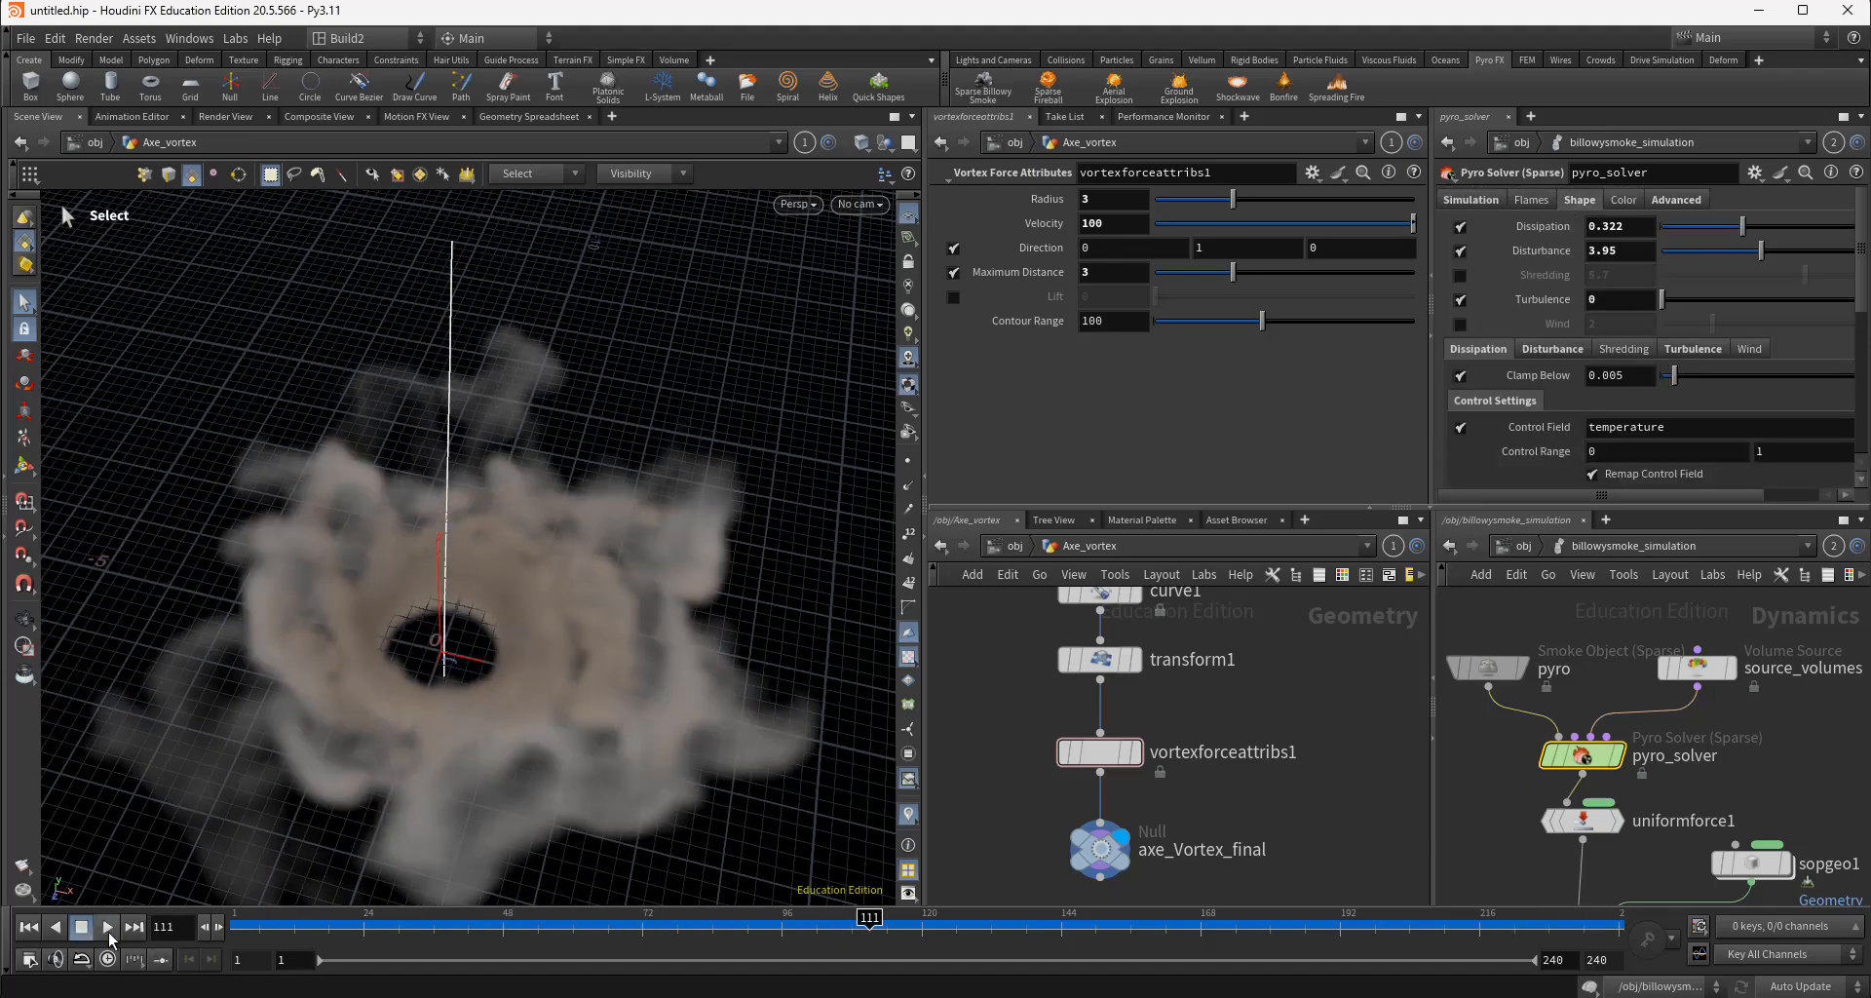
click(107, 933)
drag(807, 928, 597, 928)
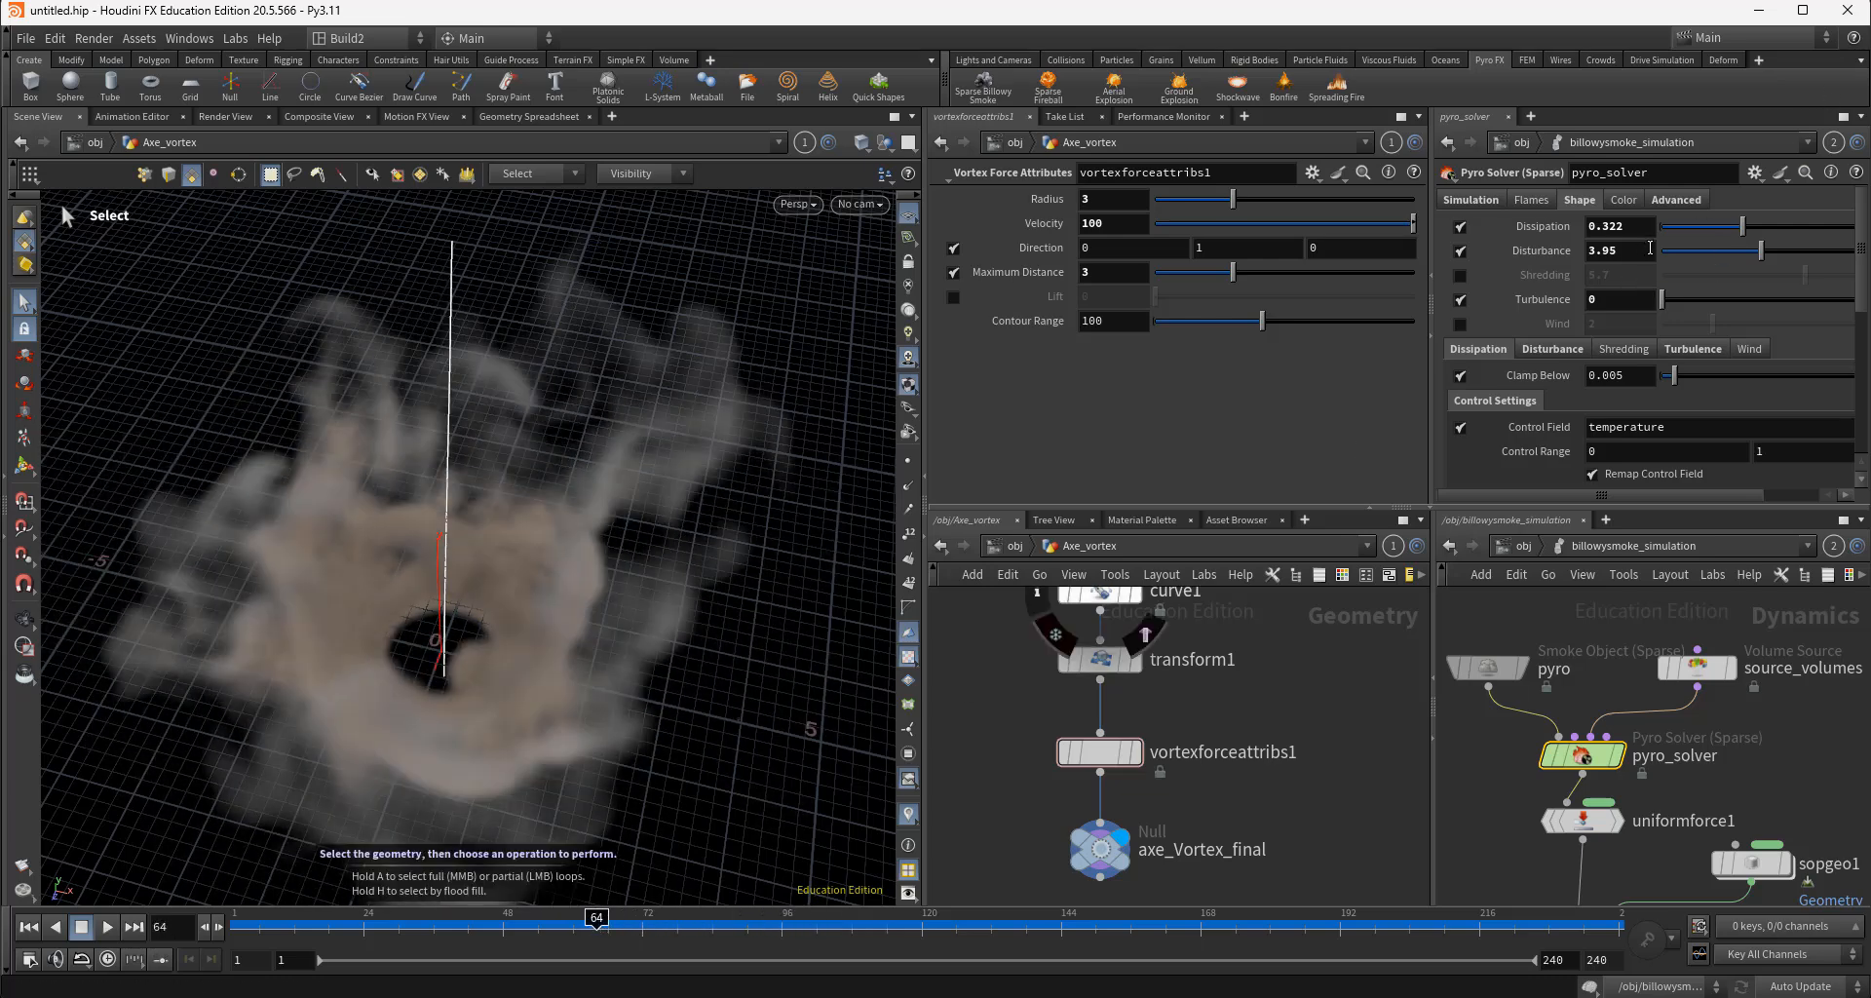
click(1645, 228)
mouse_move(1552, 228)
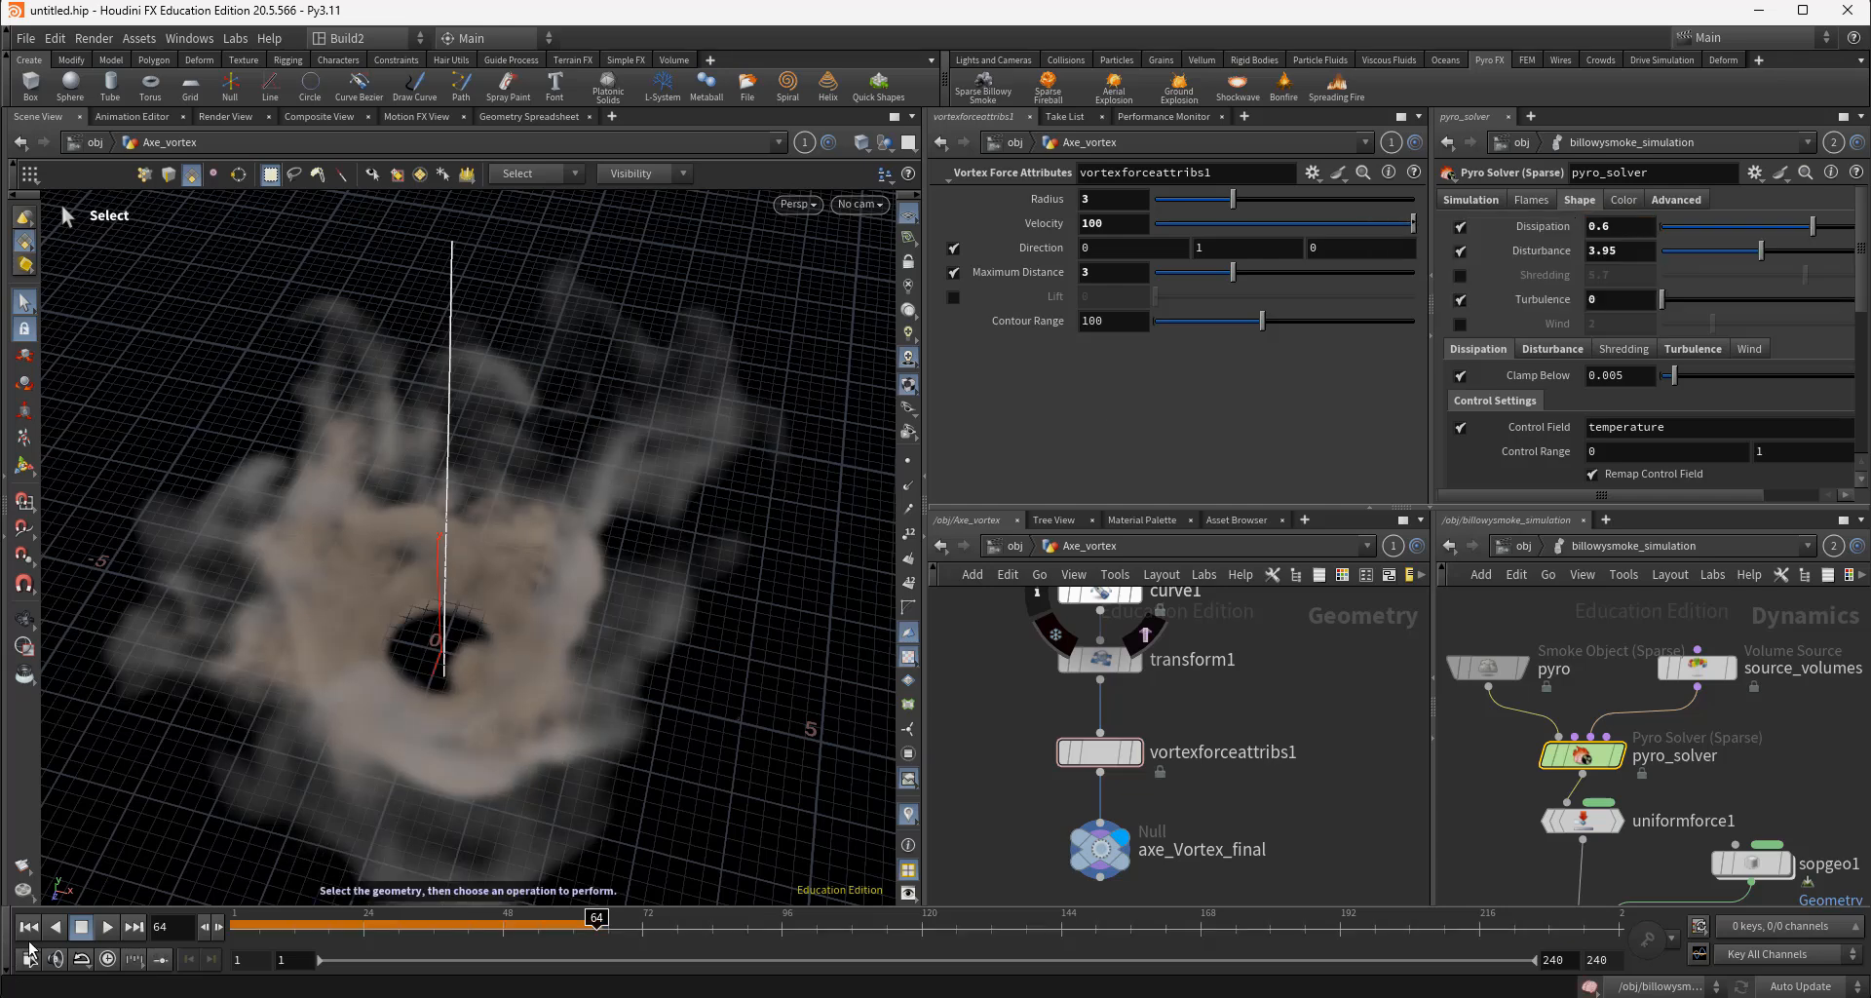
Replay the simulation from frame 1 to about frame 71 and examine the smoke from the side
click(28, 927)
click(109, 929)
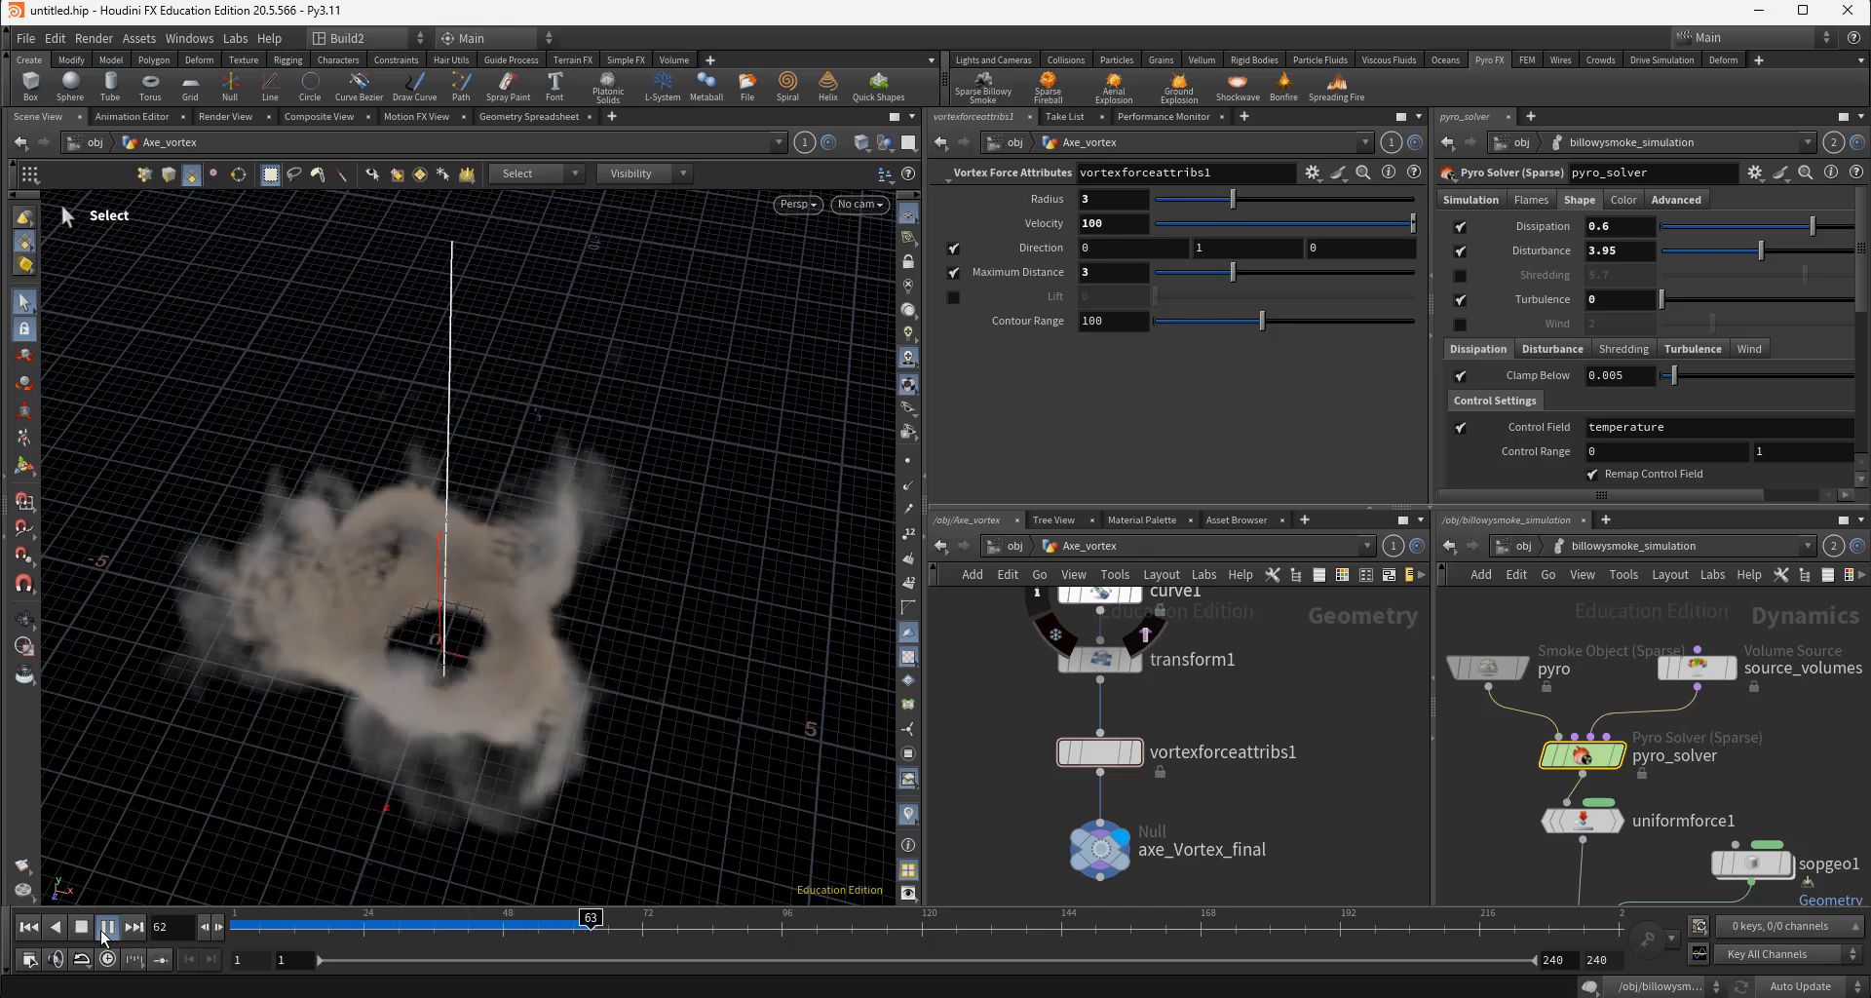
click(102, 930)
key(Escape)
drag(446, 737, 598, 671)
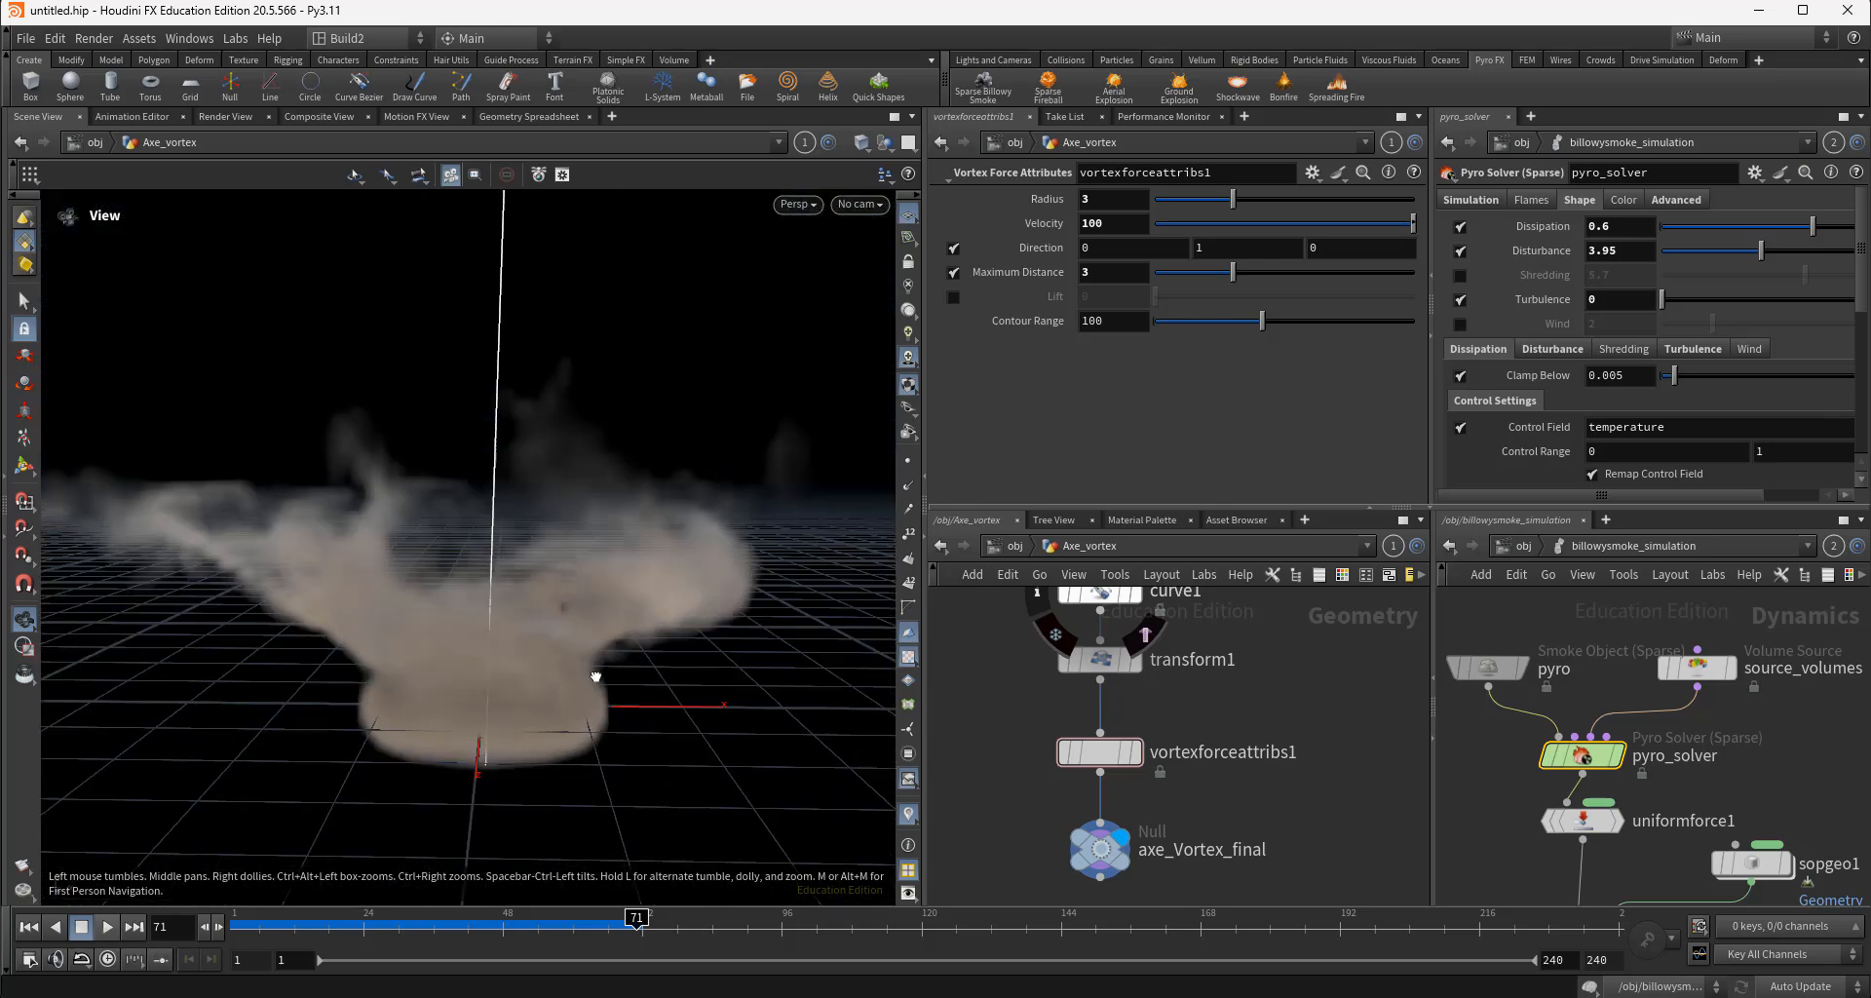
key(s)
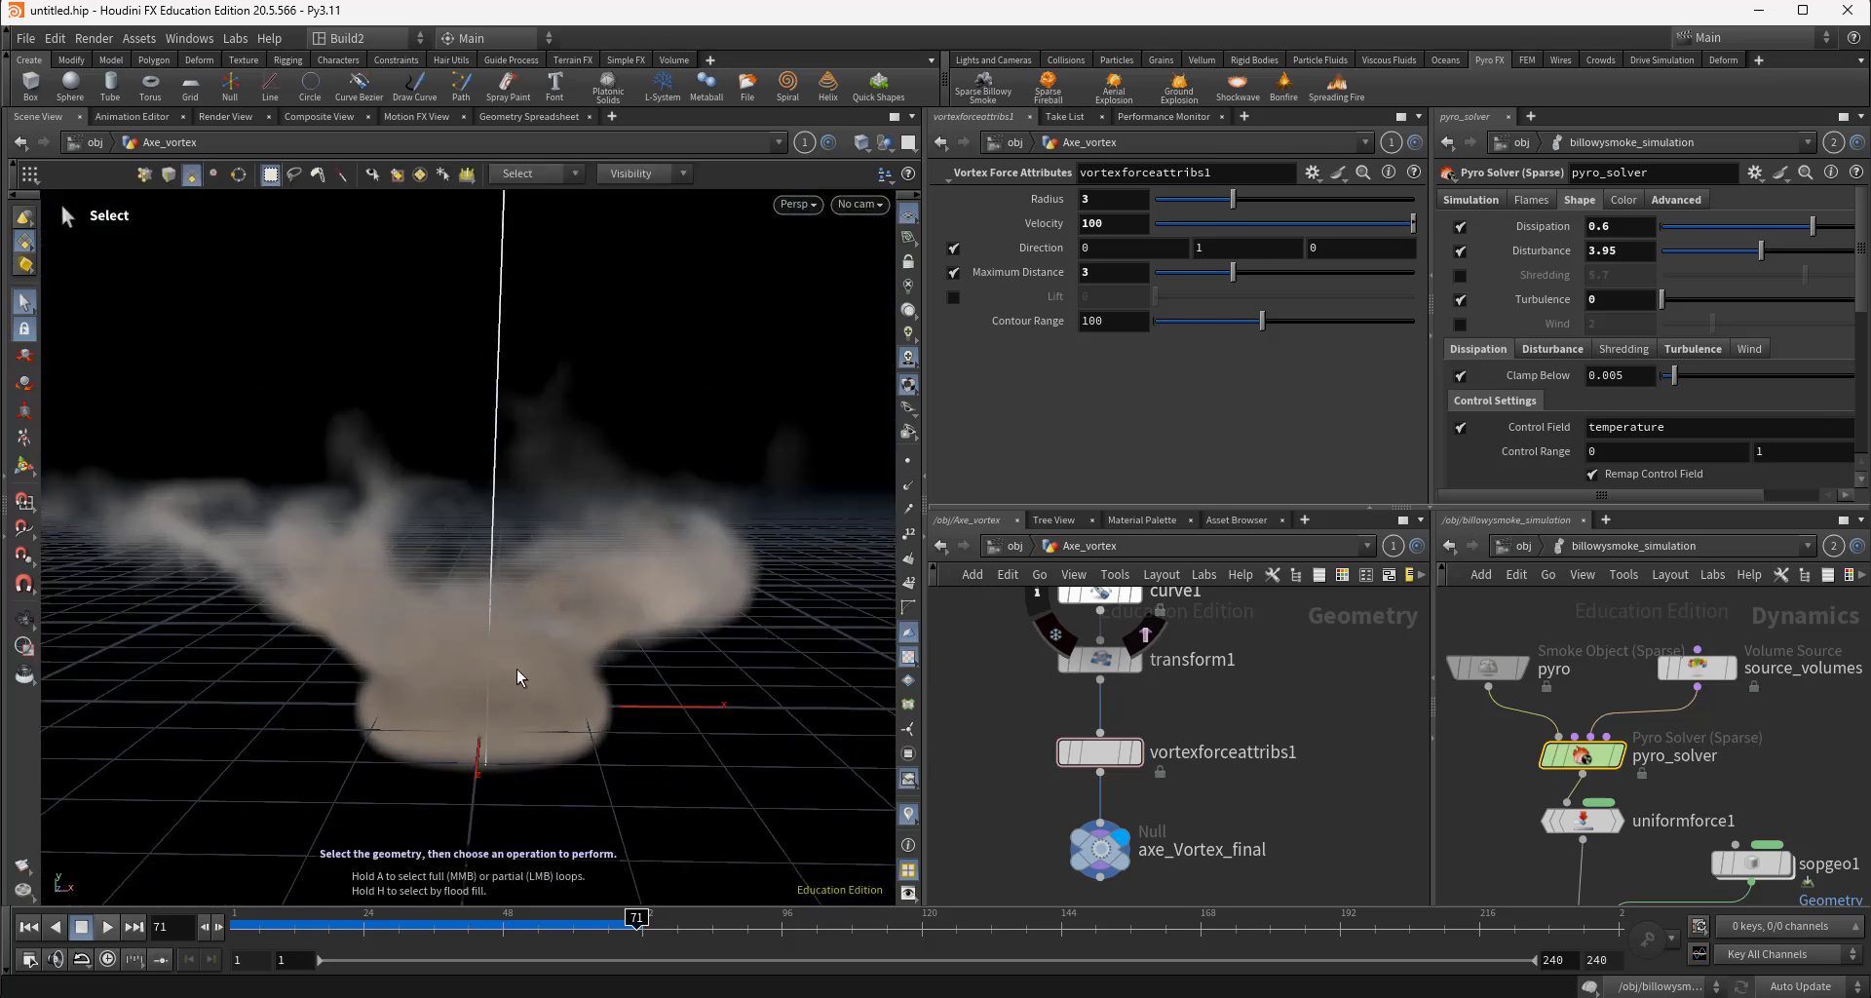
Set the Y Force of uniformforce1 to 50 and replay the simulation from frame 1 to about frame 59
middle_drag(1154, 704, 1158, 744)
middle_drag(1486, 846, 1484, 737)
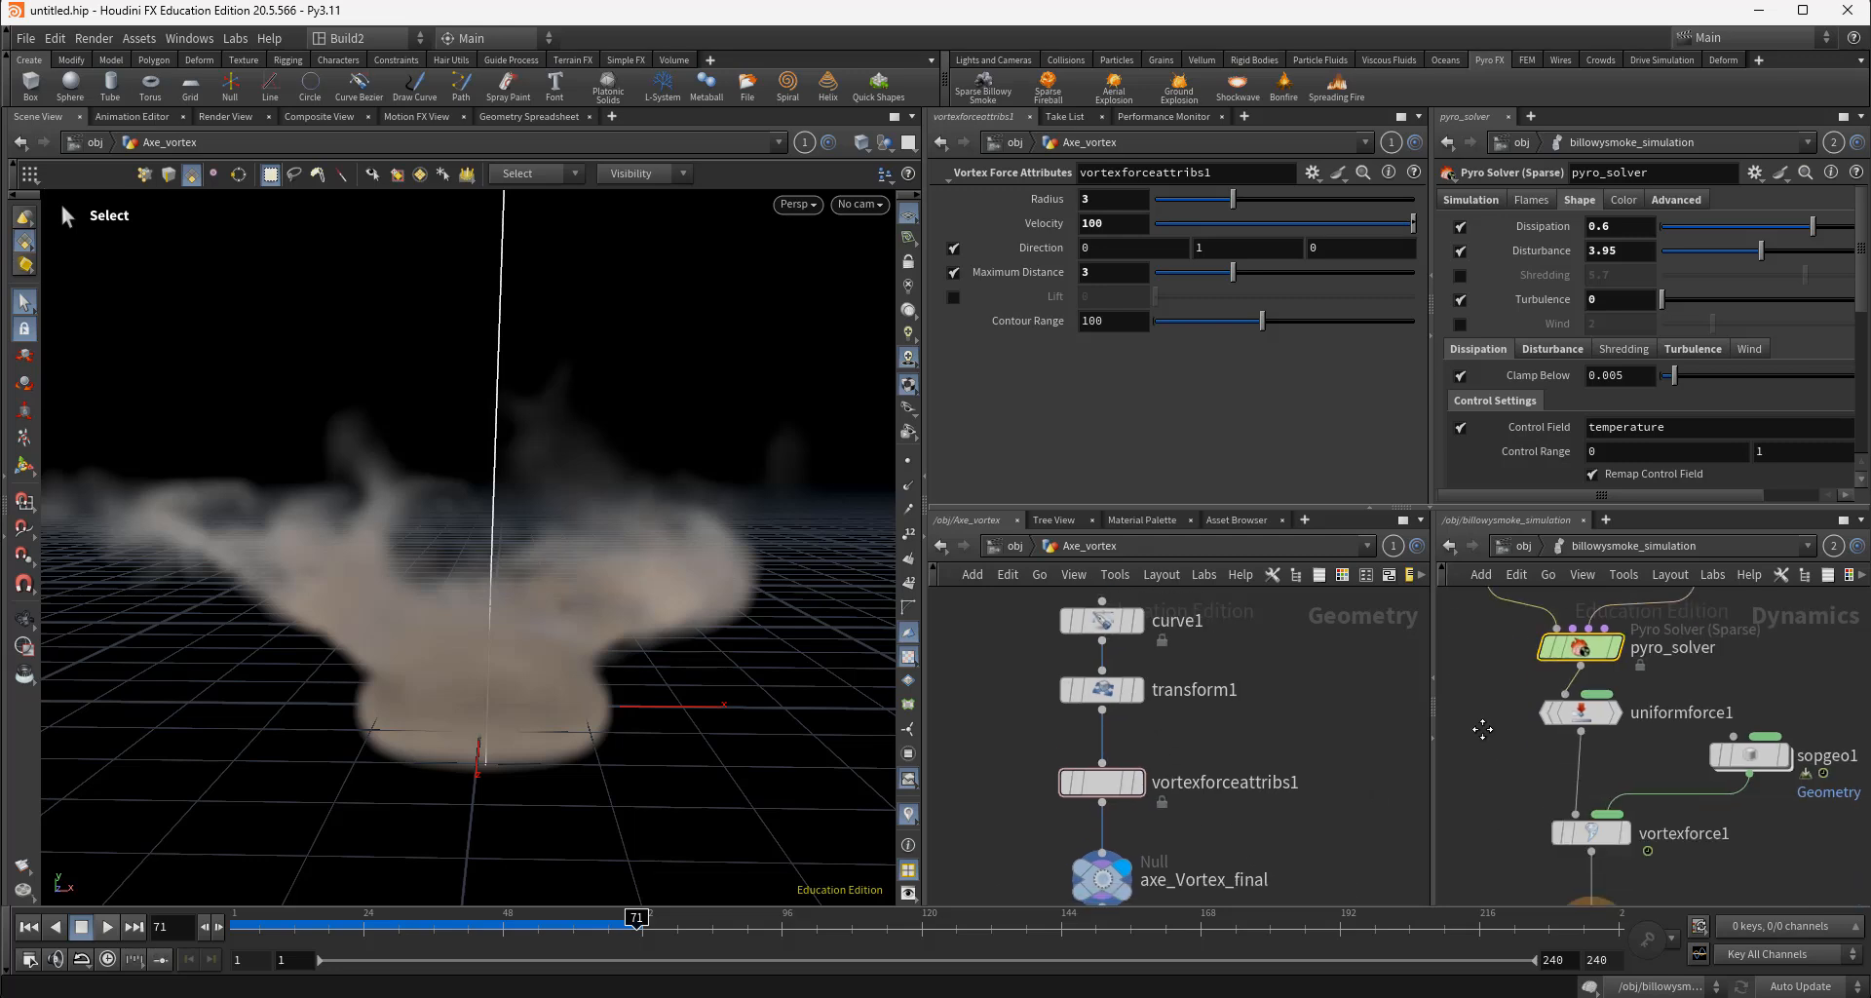
click(1574, 707)
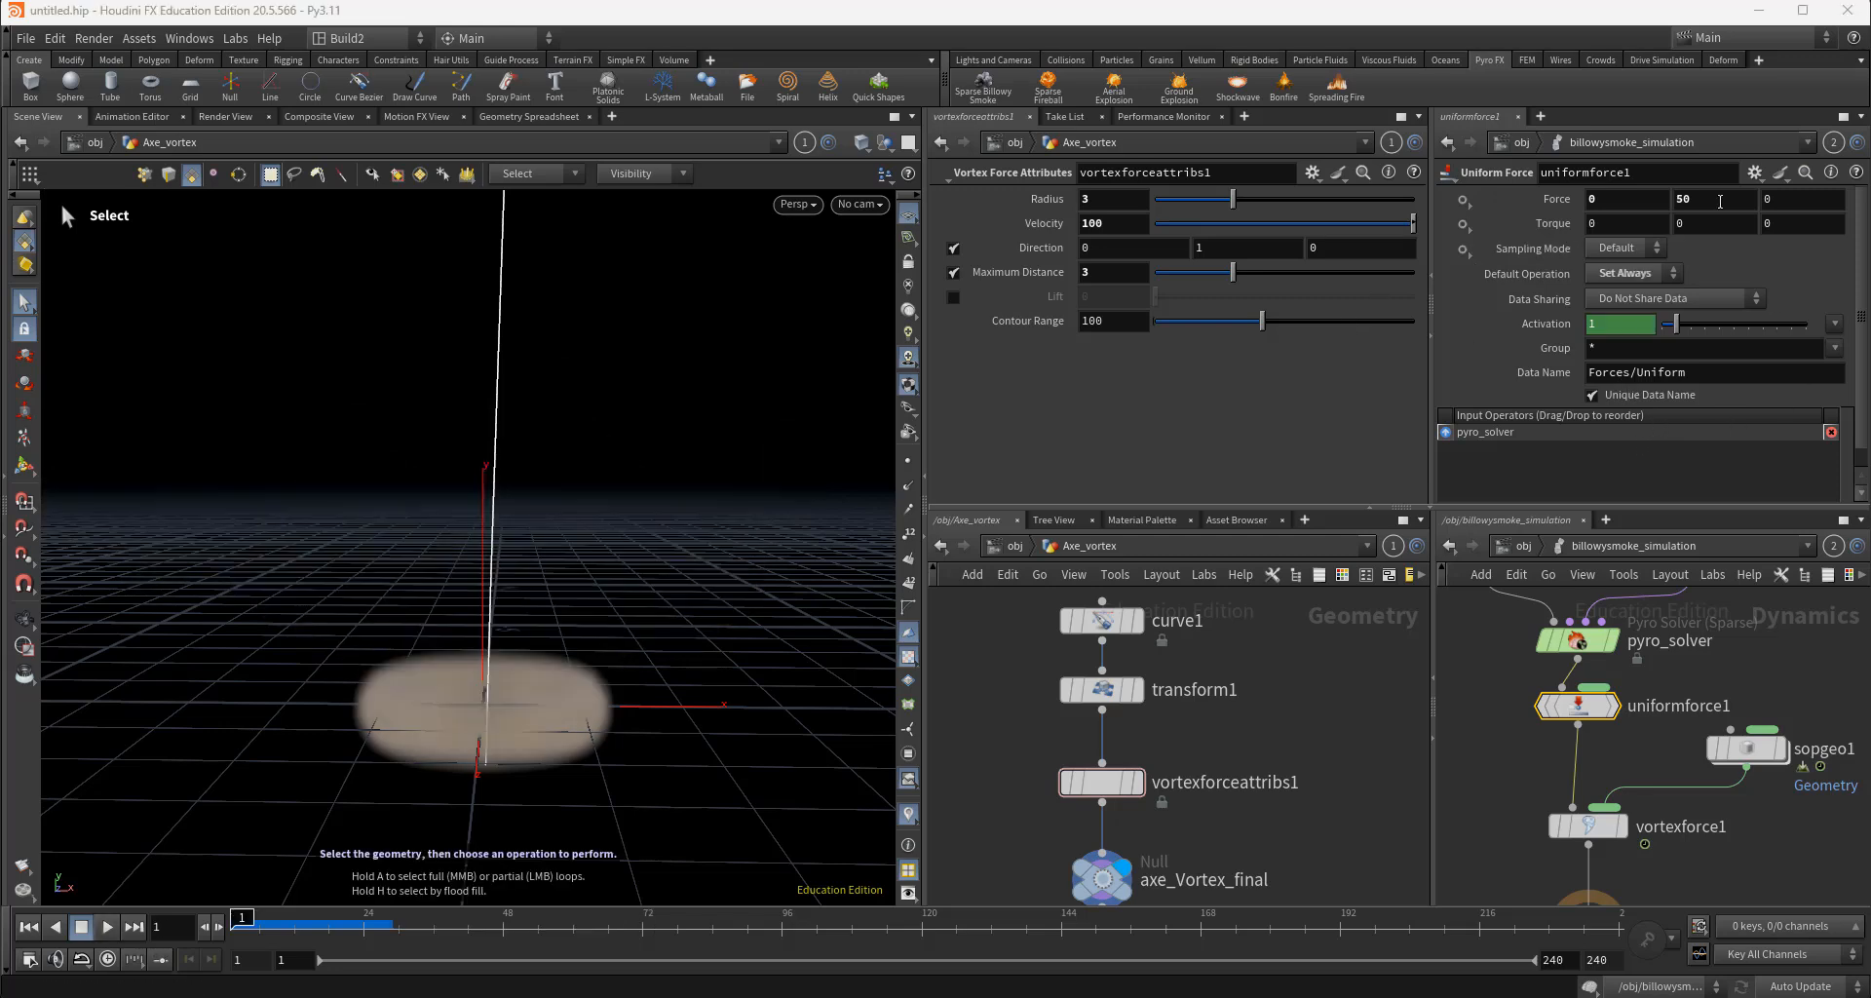
click(107, 927)
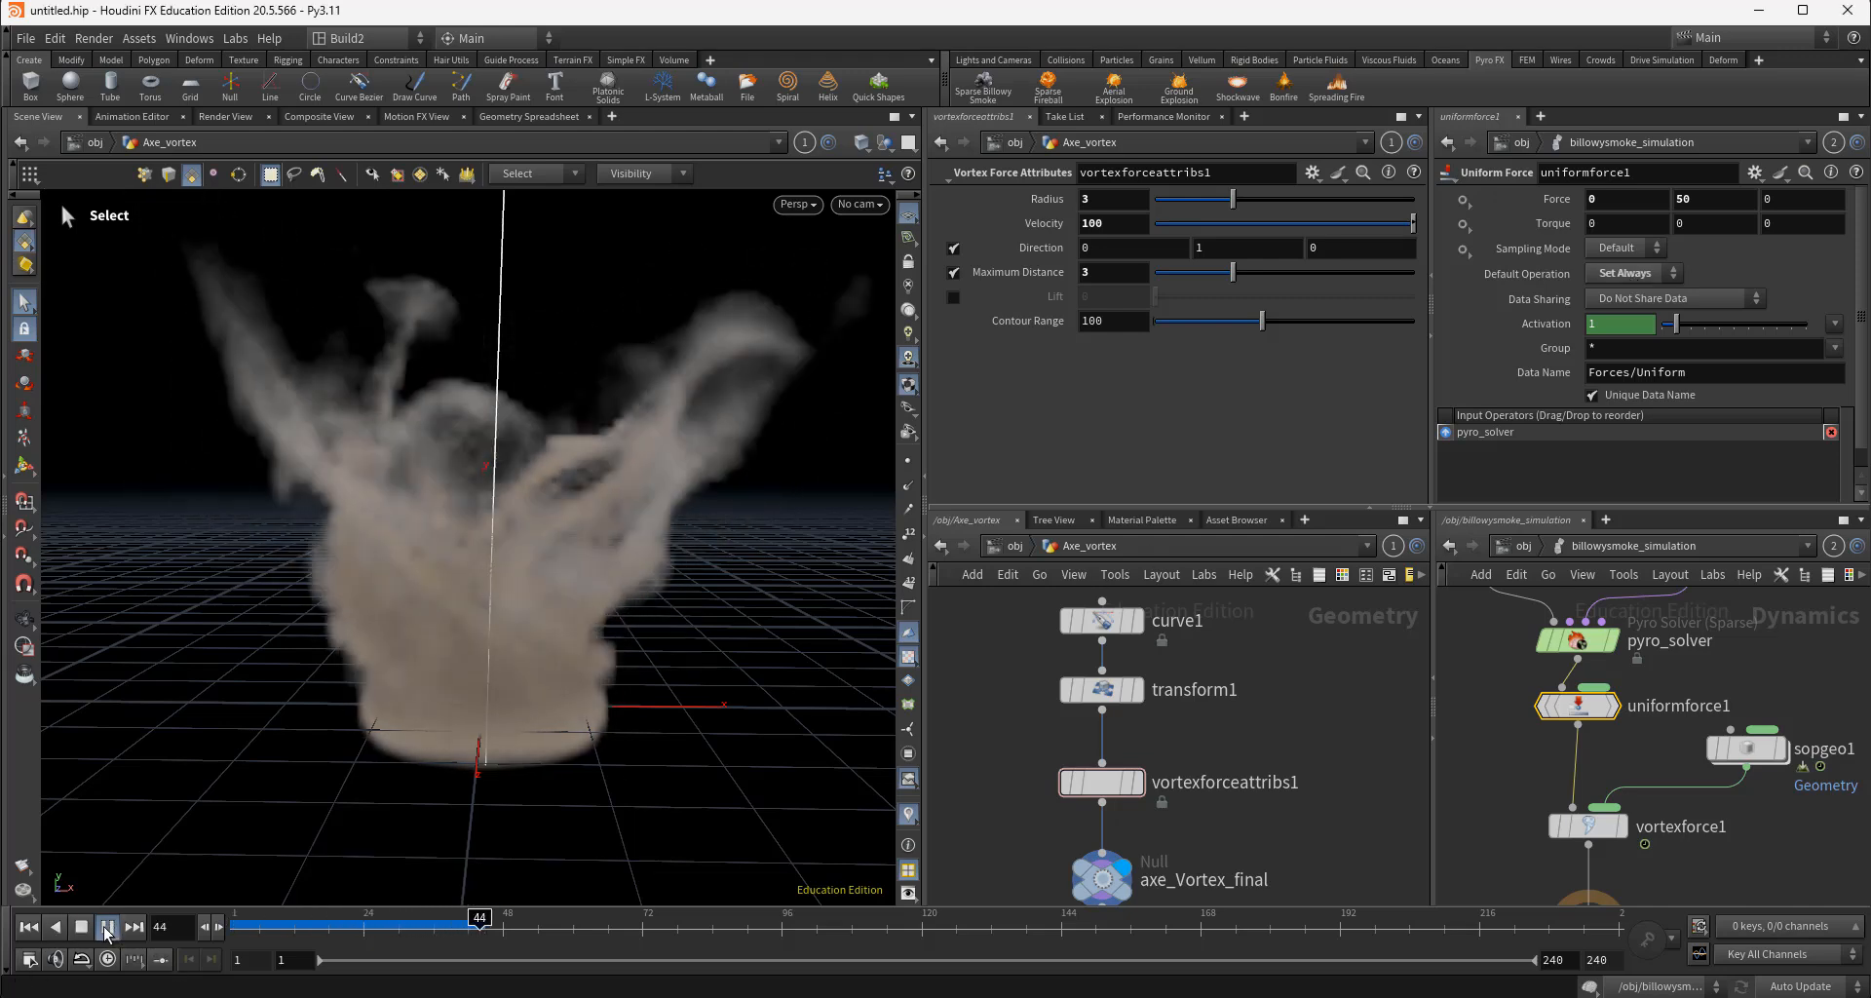
click(107, 927)
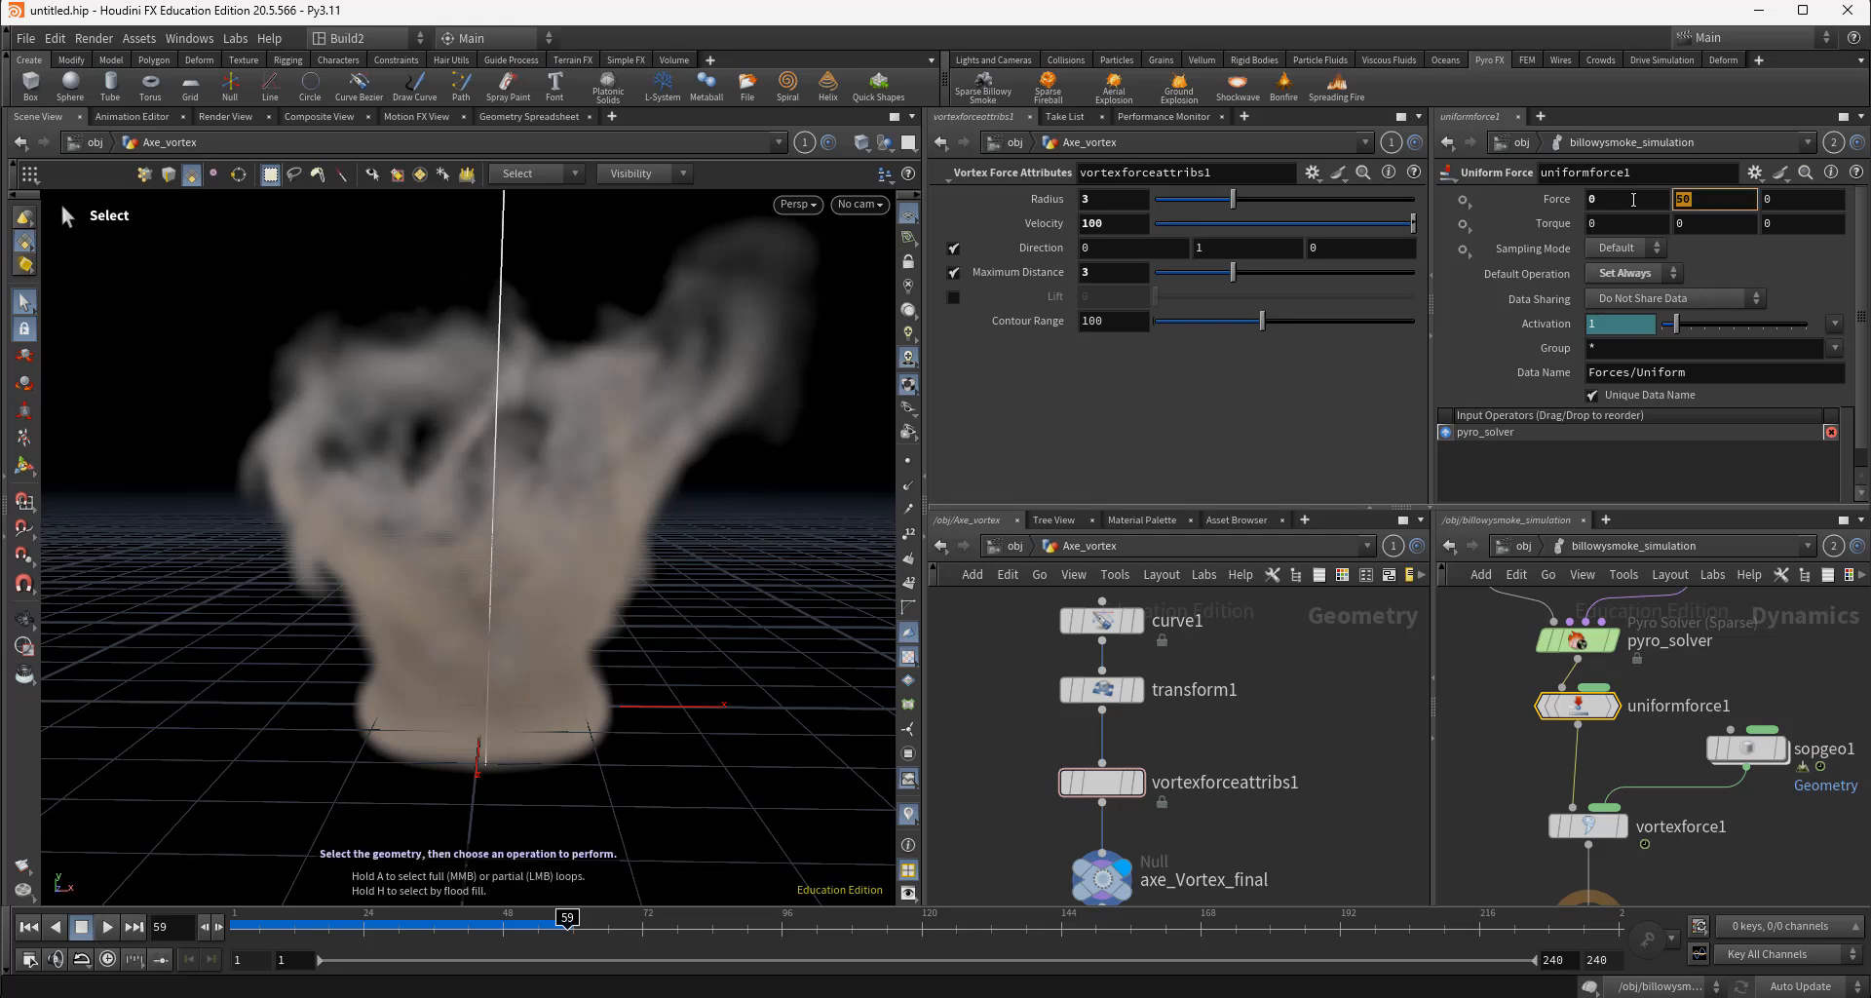
Set the Y Force of uniformforce1 to 100, replay the simulation to about frame 48 and inspect the smoke column
key(Return)
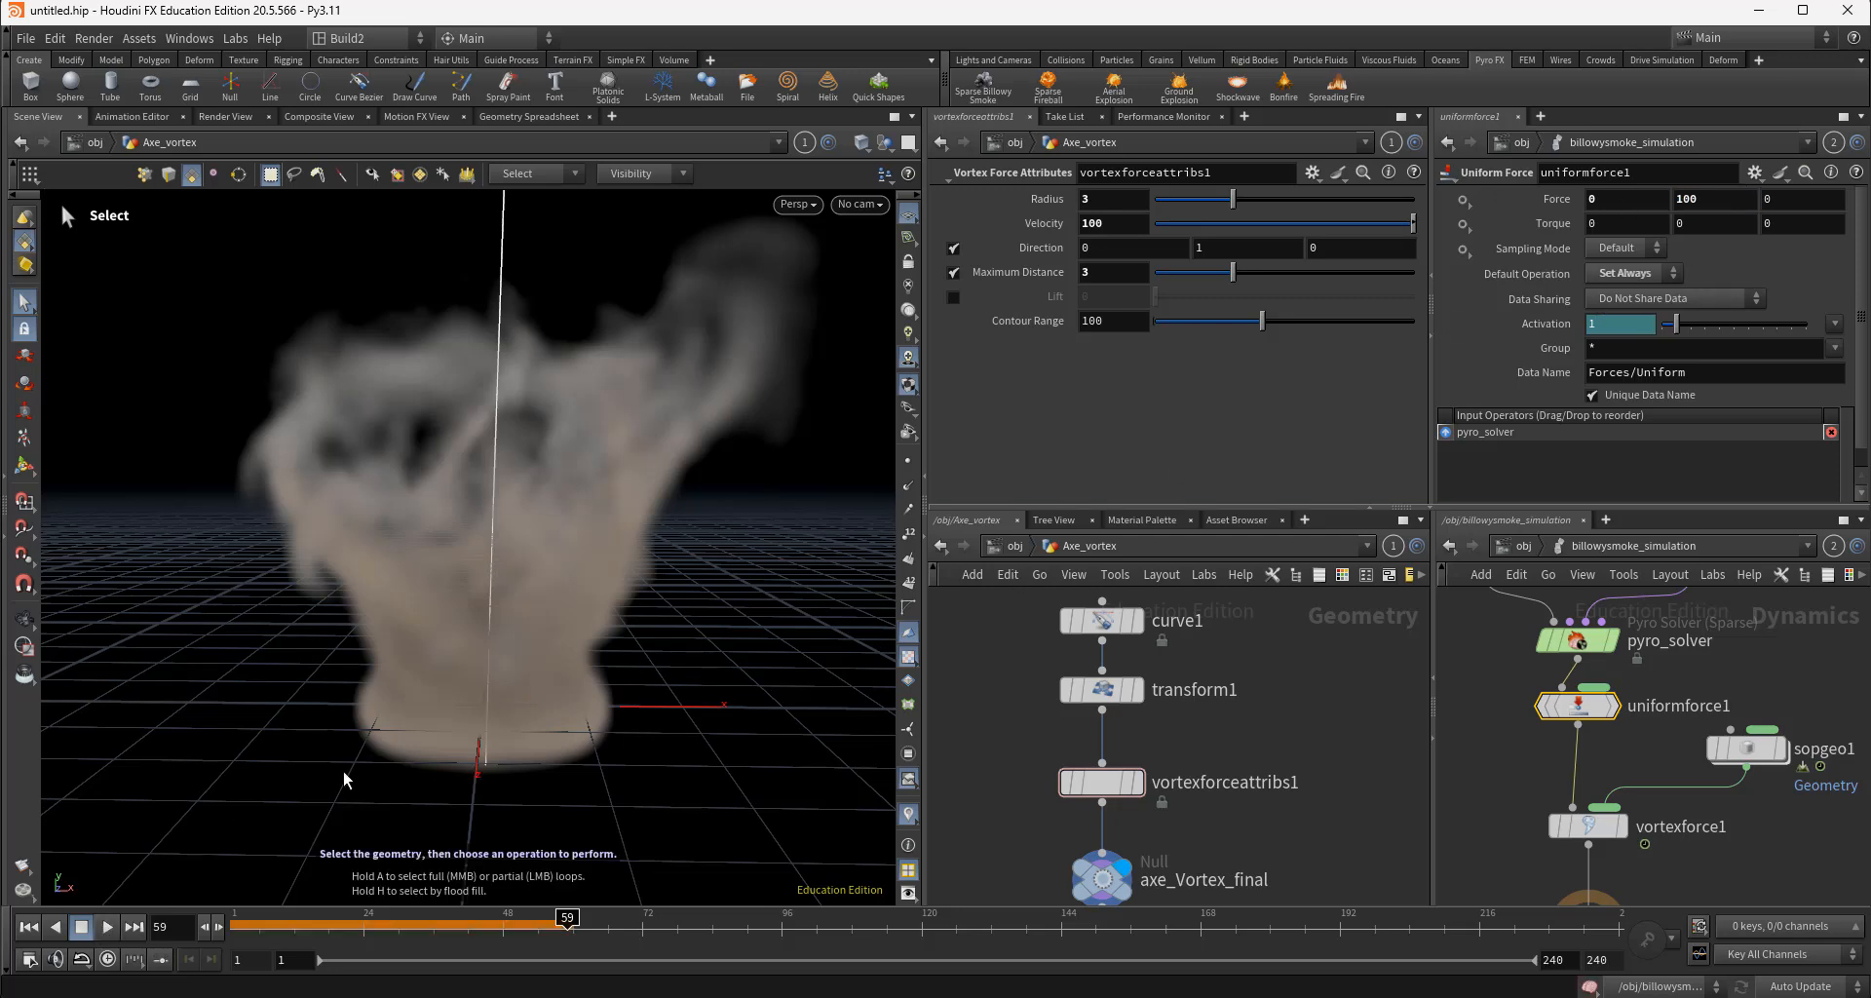
click(29, 929)
click(108, 927)
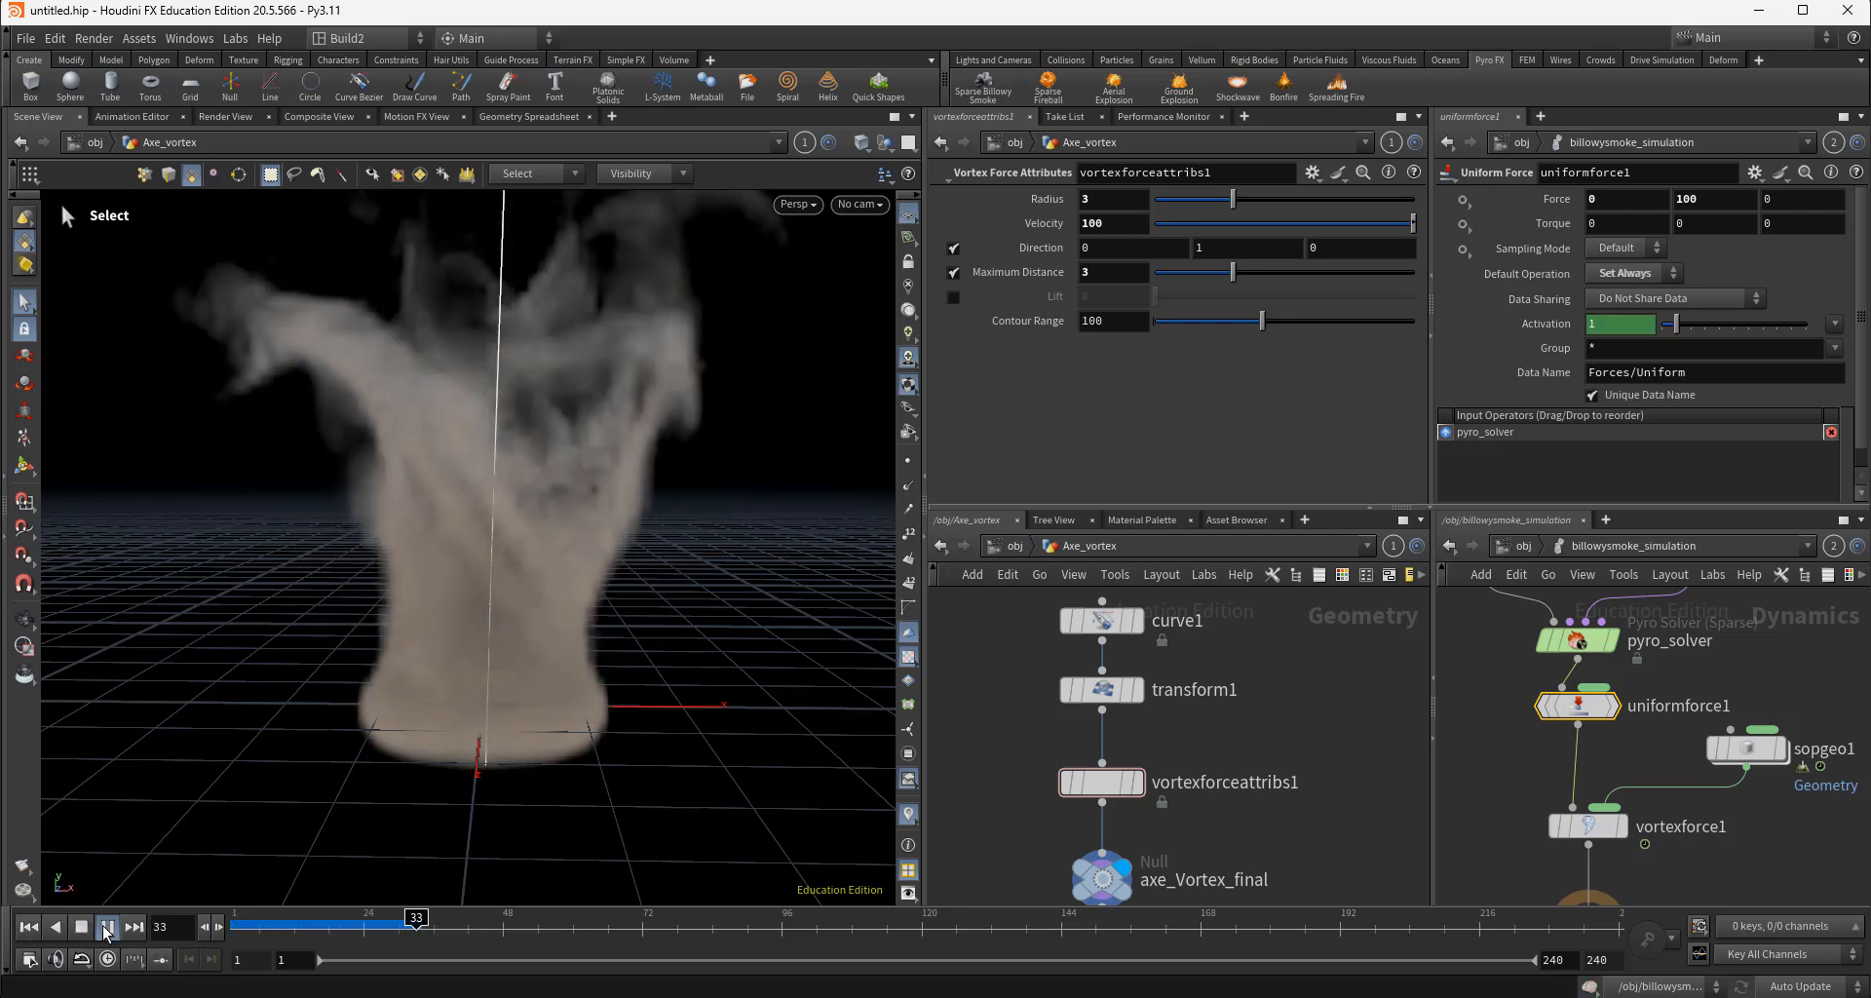
click(107, 927)
key(Escape)
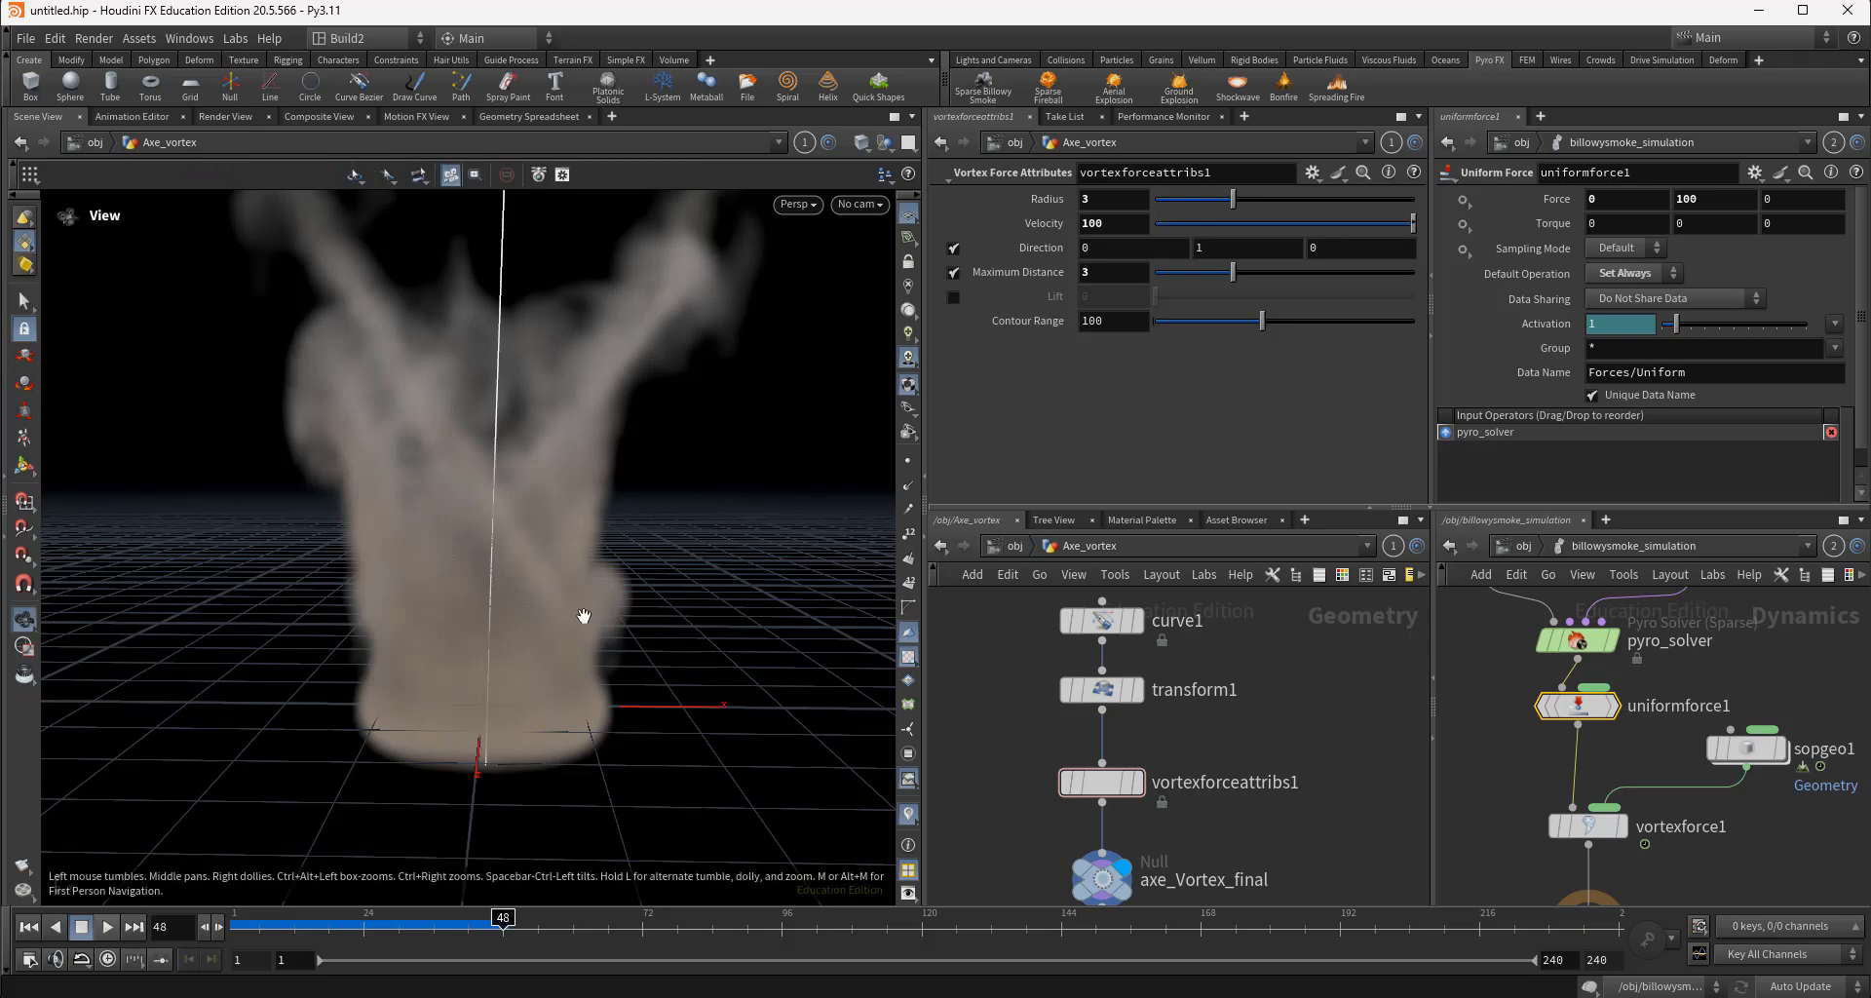
mouse_move(584, 618)
mouse_down()
mouse_move(573, 765)
mouse_move(459, 752)
mouse_move(418, 625)
mouse_move(572, 623)
mouse_up()
key(s)
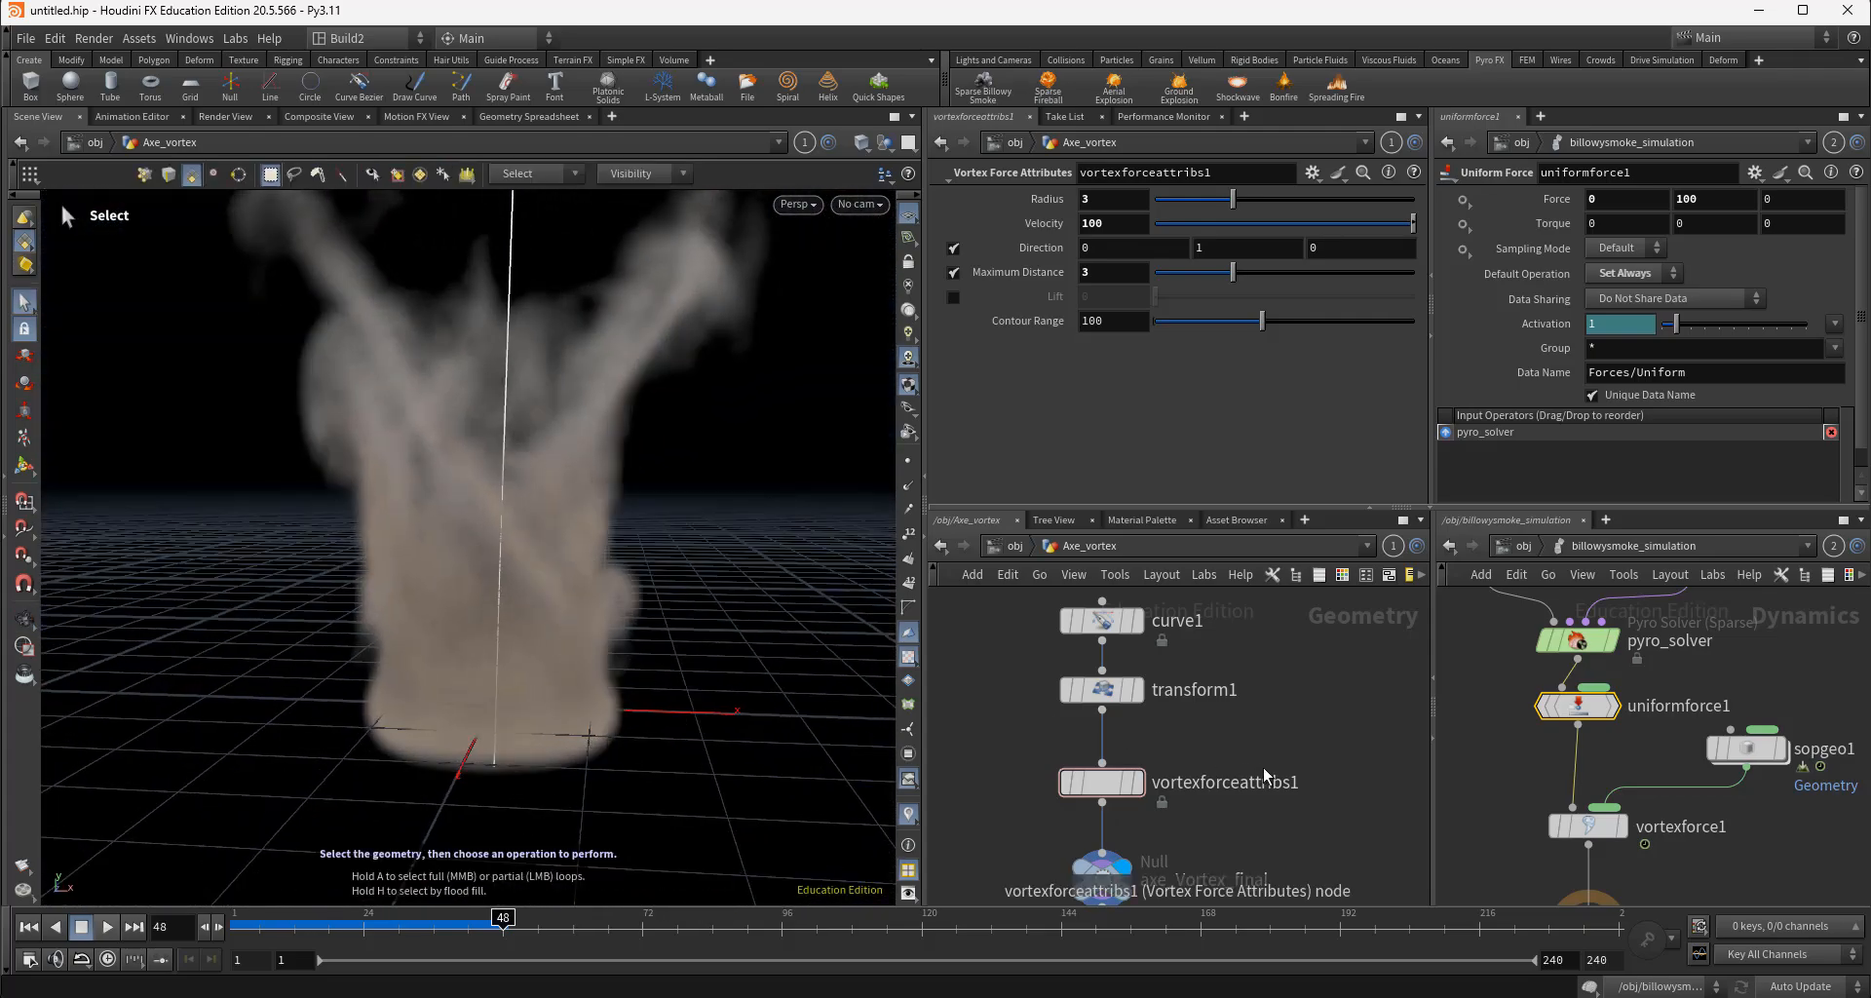
key(Escape)
mouse_move(547, 700)
mouse_down()
mouse_move(556, 773)
mouse_move(676, 798)
mouse_move(587, 741)
mouse_move(543, 669)
mouse_move(573, 691)
mouse_up()
key(s)
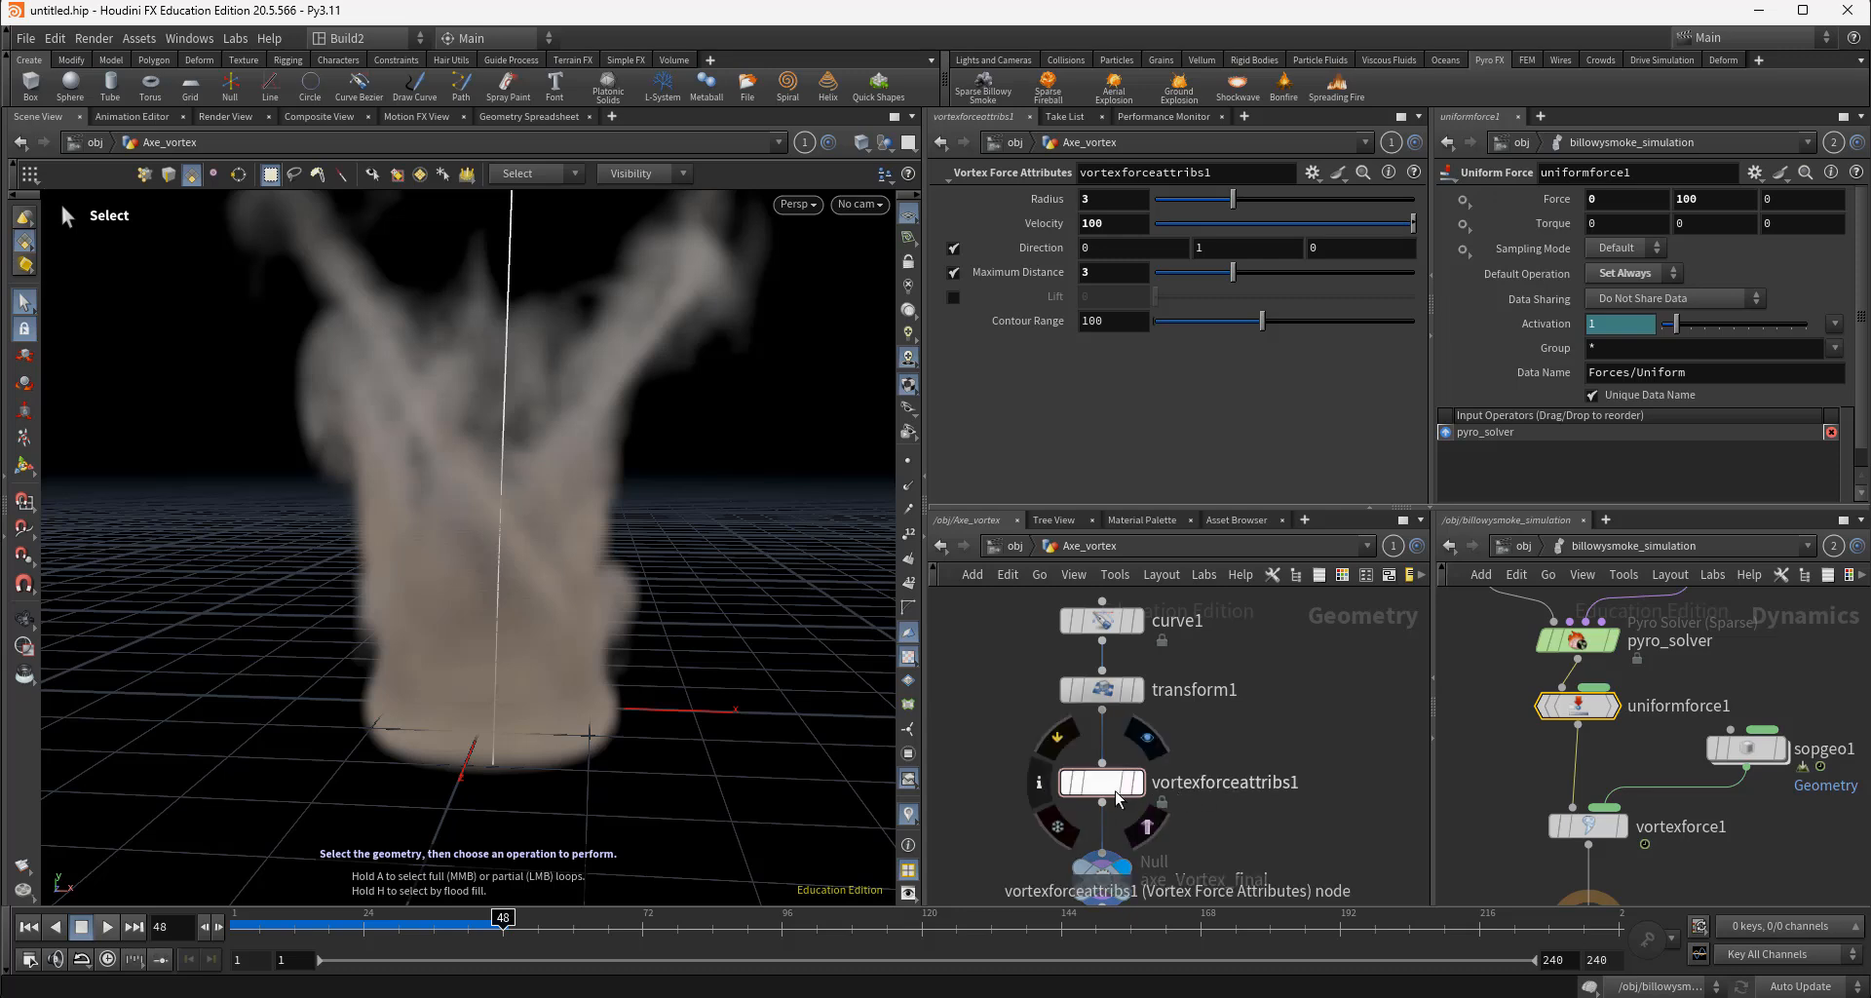
Move the vortexforceattribs1 node closer to transform1 and look through the force nodes available for the smoke simulation network
drag(1103, 782, 1102, 751)
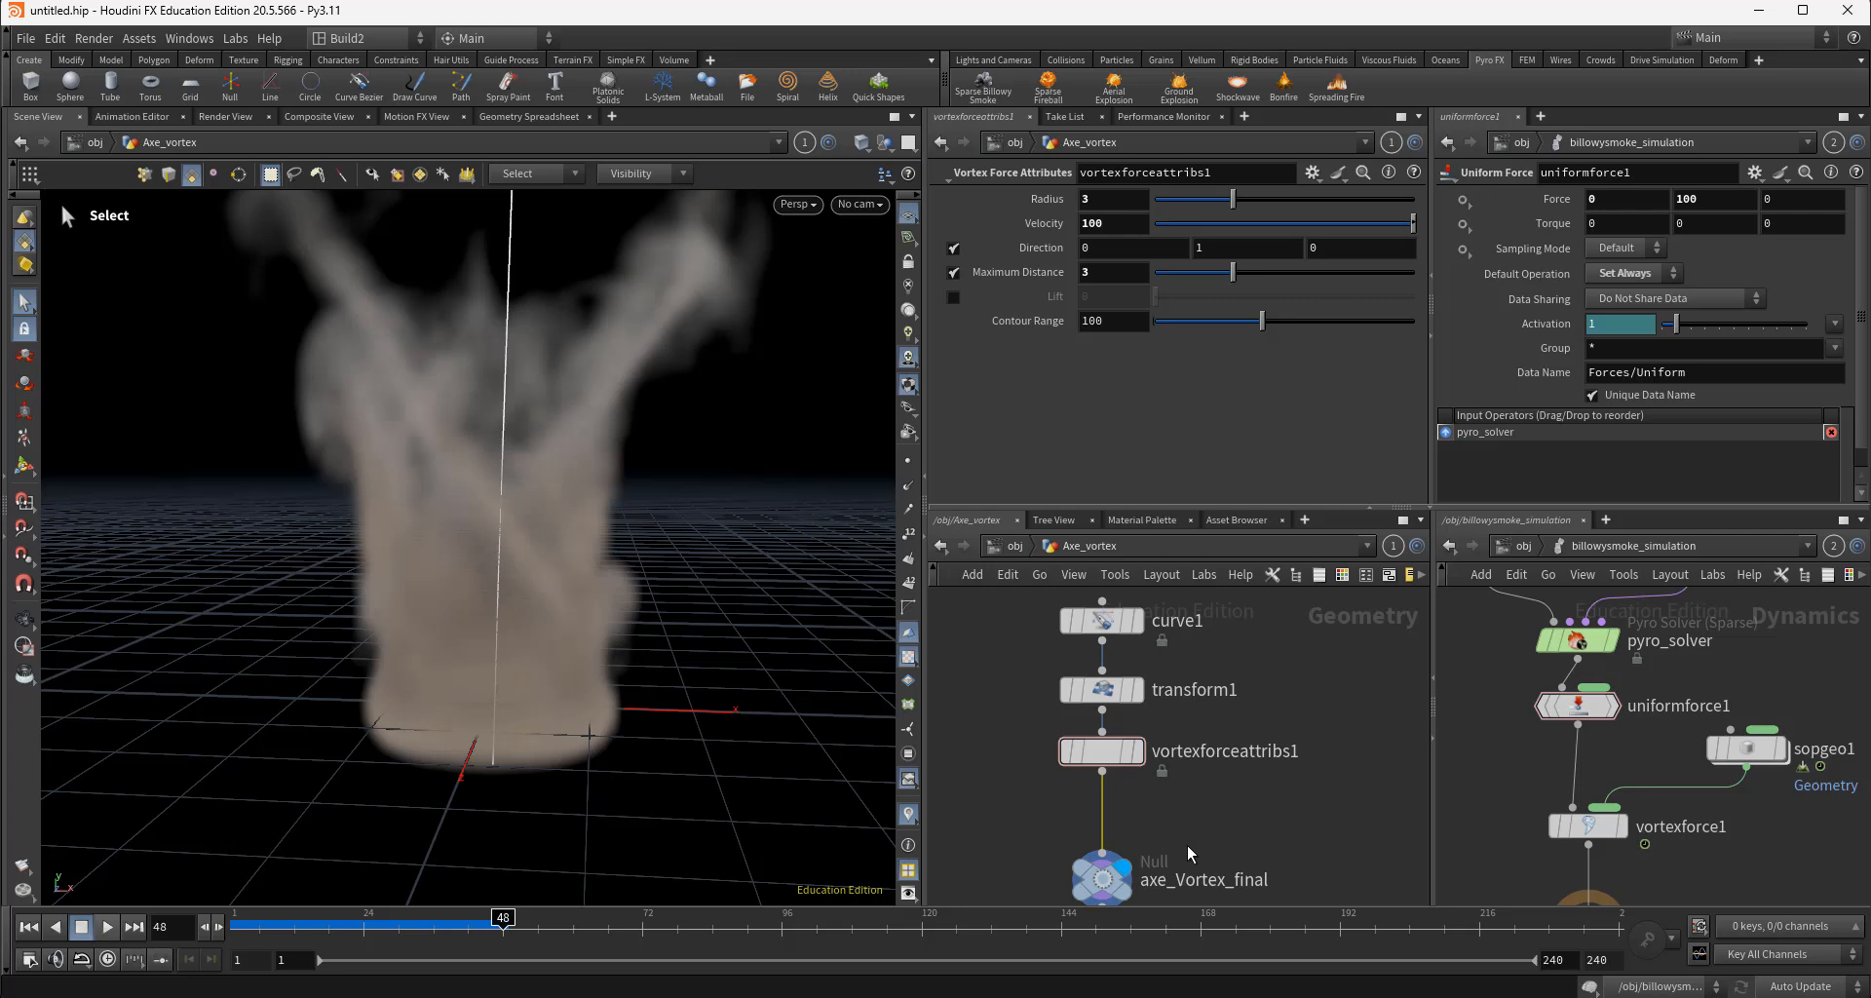
key(Tab)
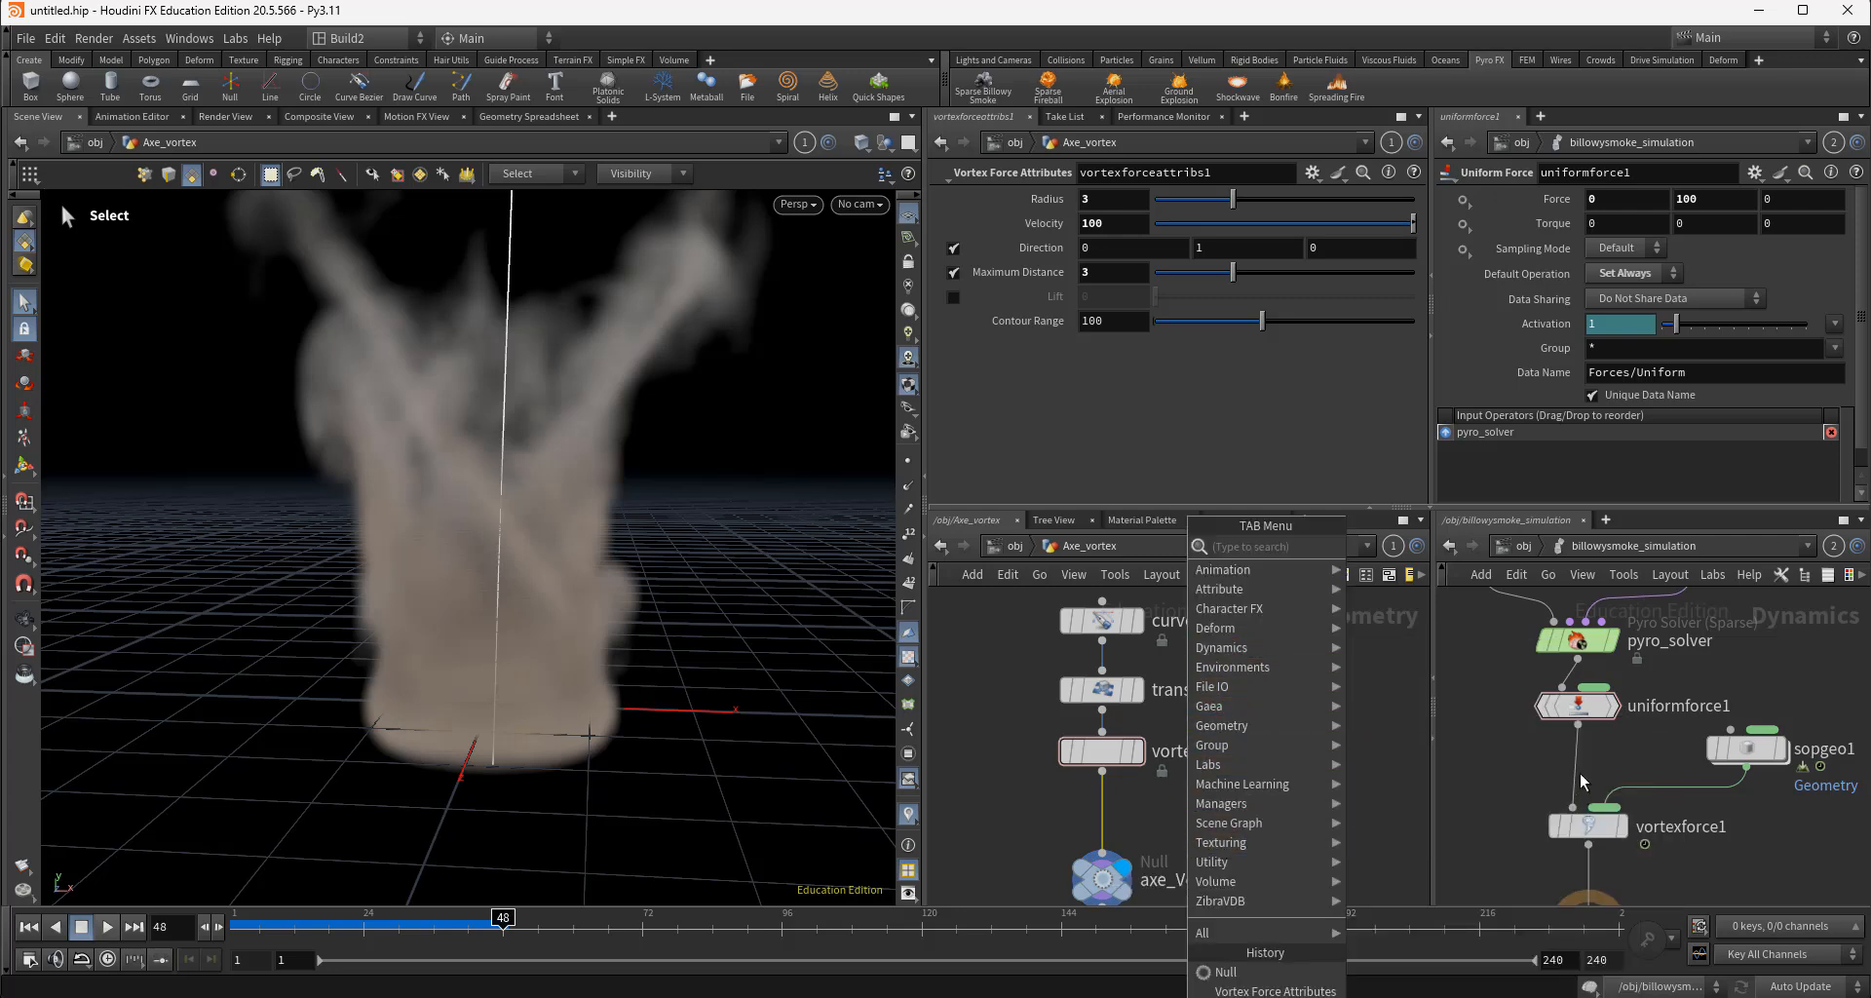
click(1562, 748)
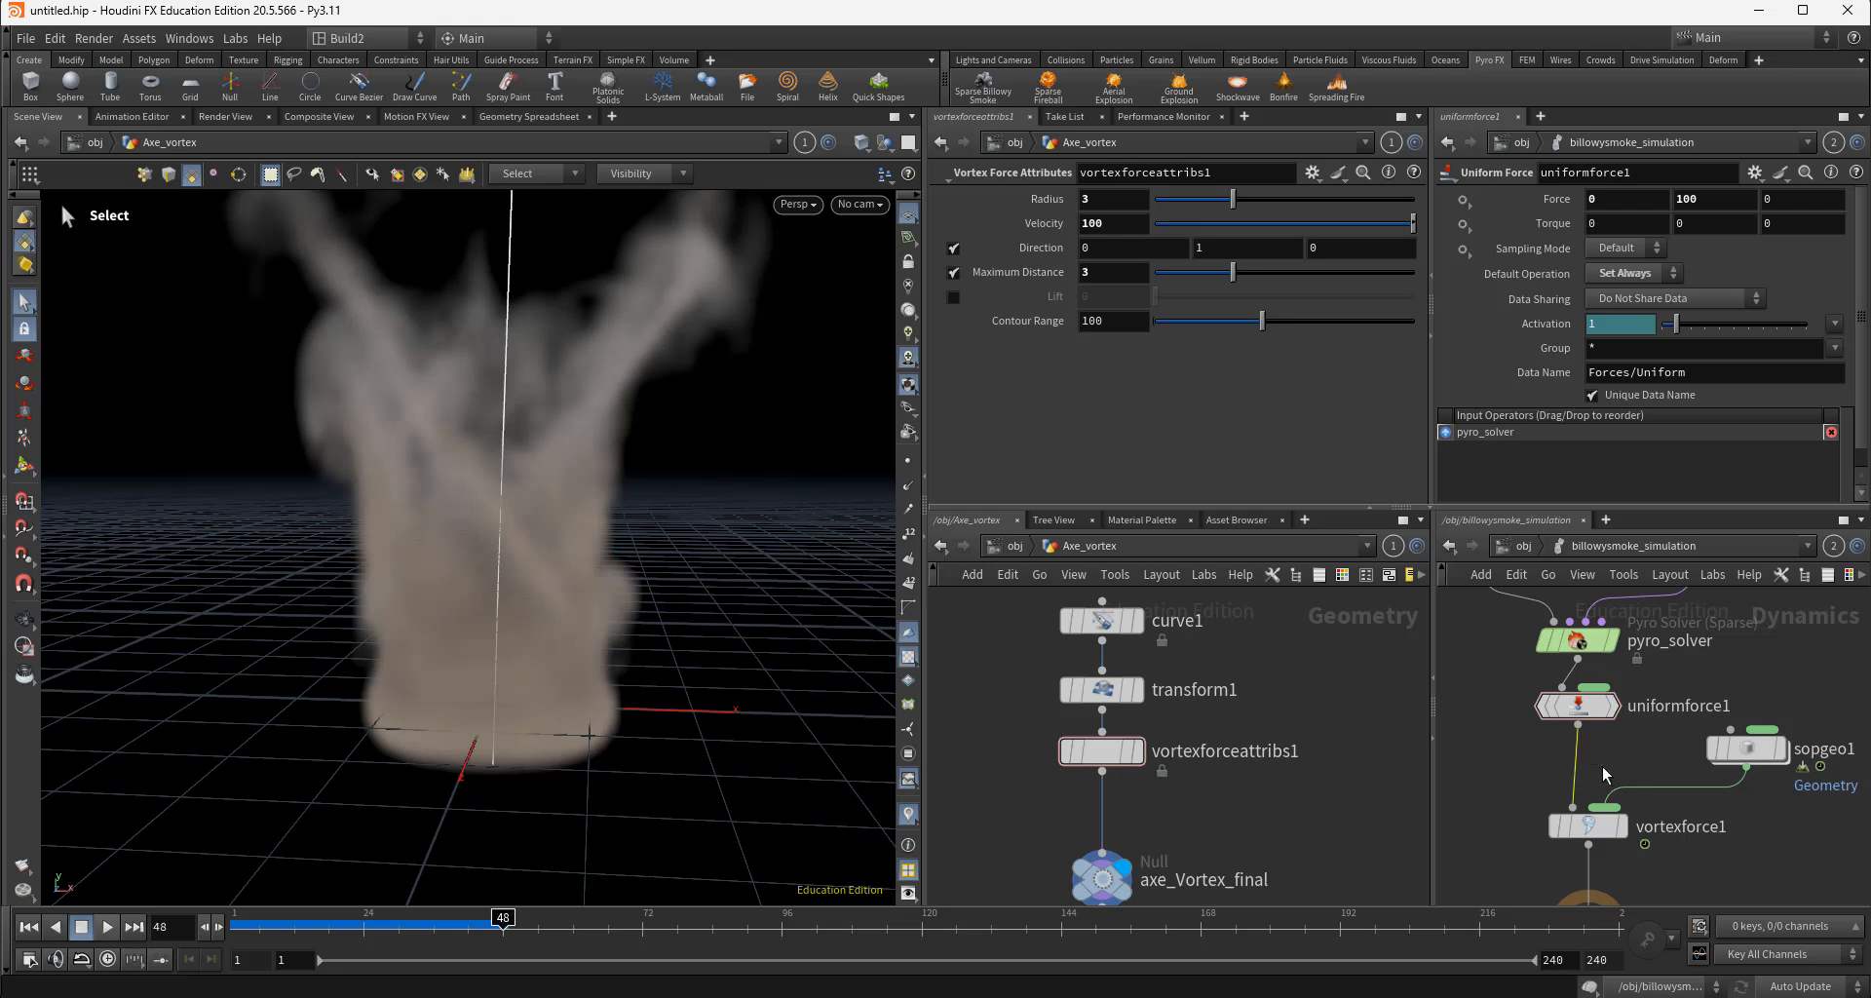
key(Tab)
mouse_move(1680, 634)
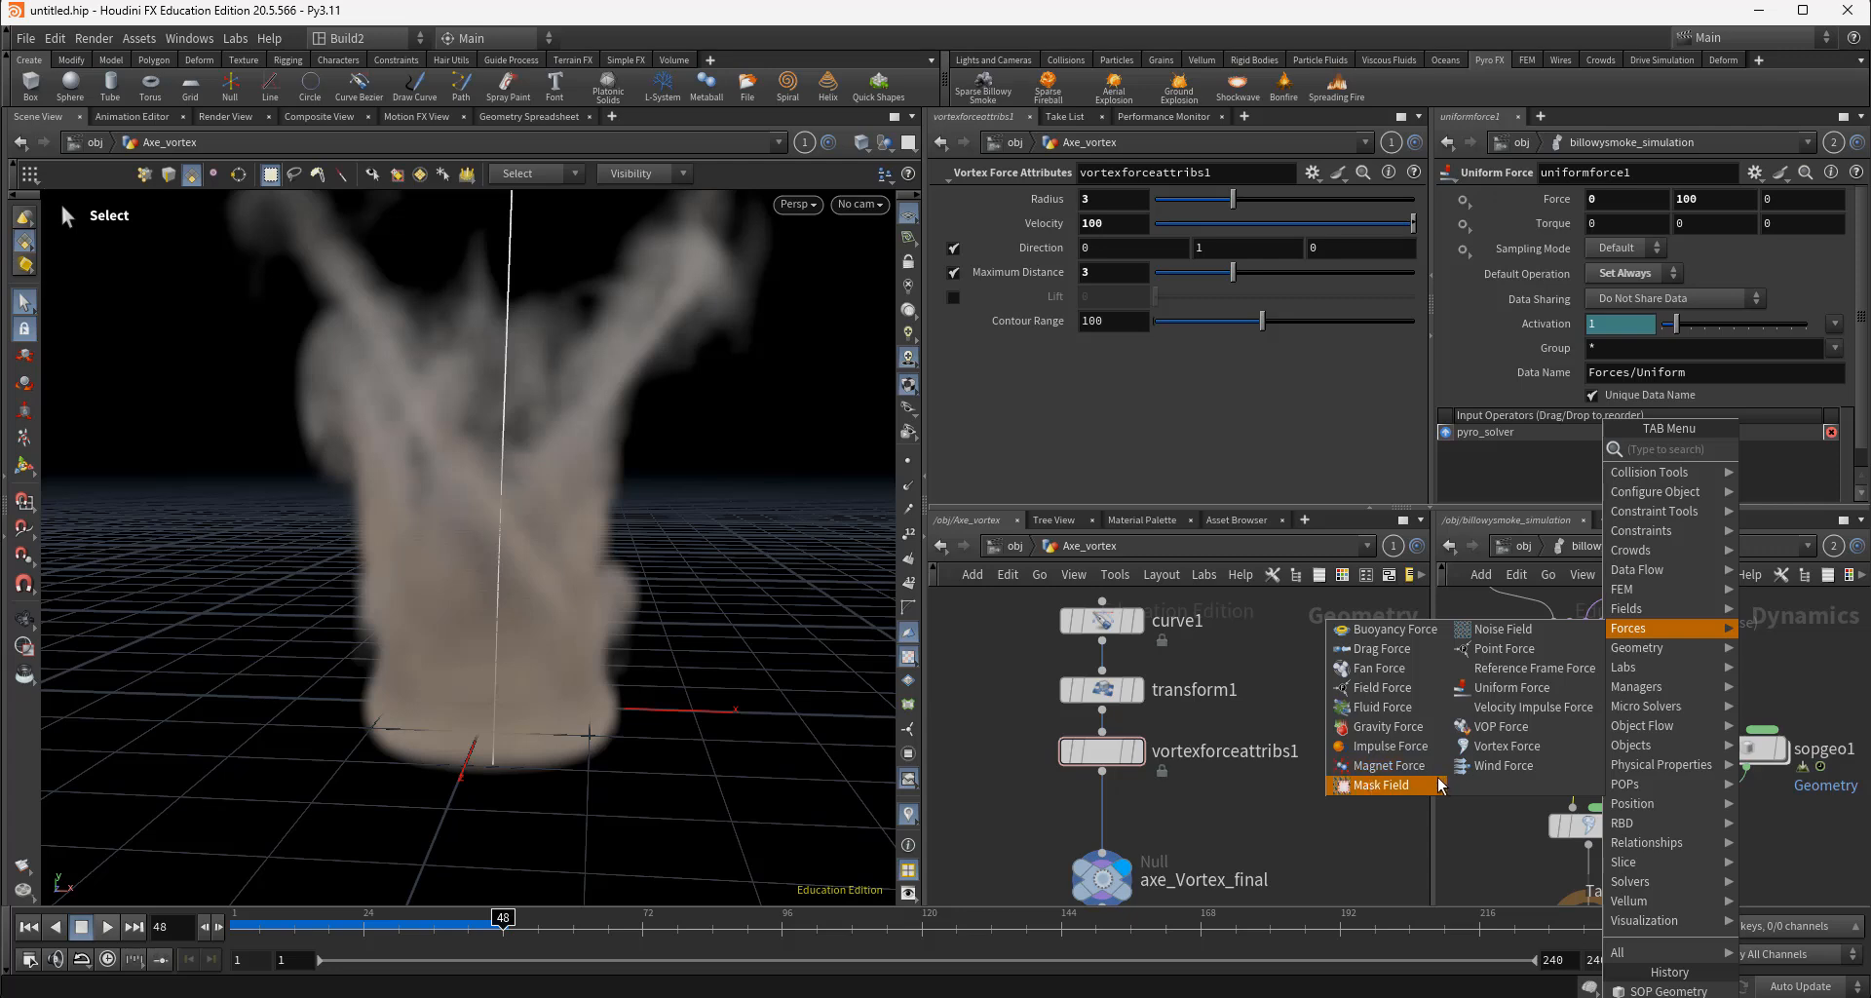
key(Escape)
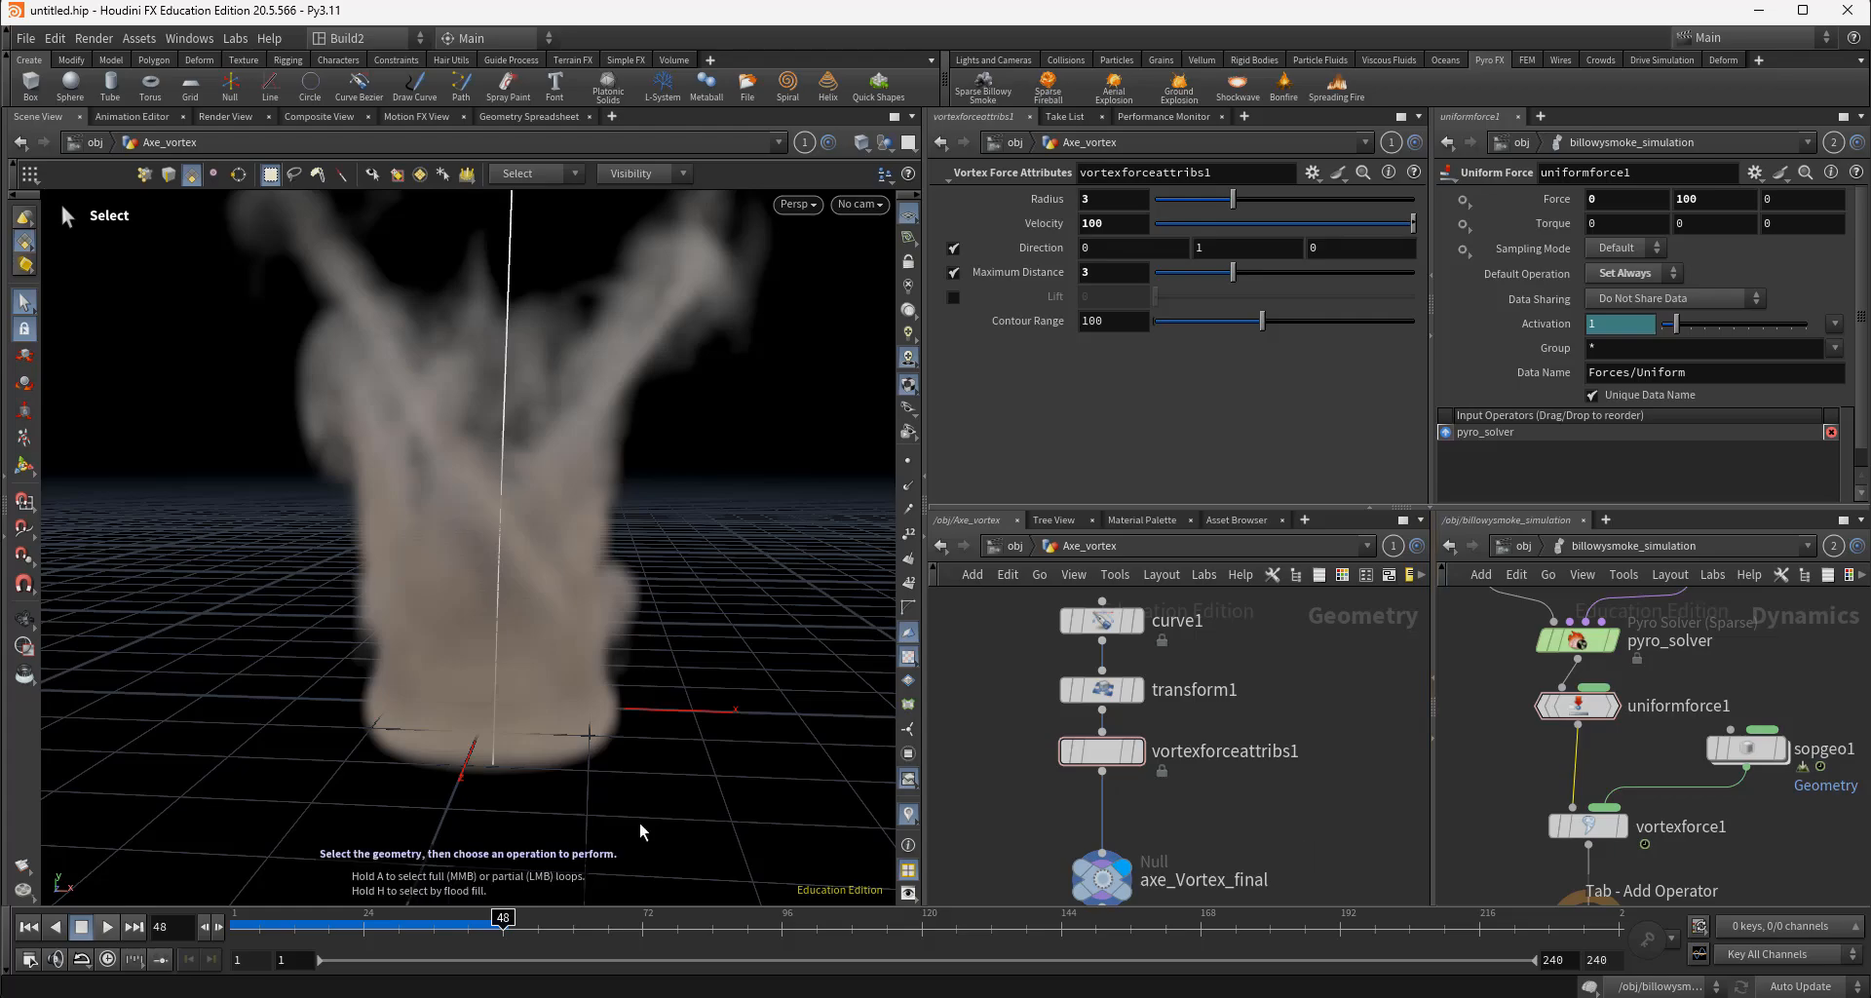
Examine the smoke column from a slightly different angle and replay the simulation from frame 1 to about frame 68
key(Escape)
drag(564, 581, 605, 576)
key(s)
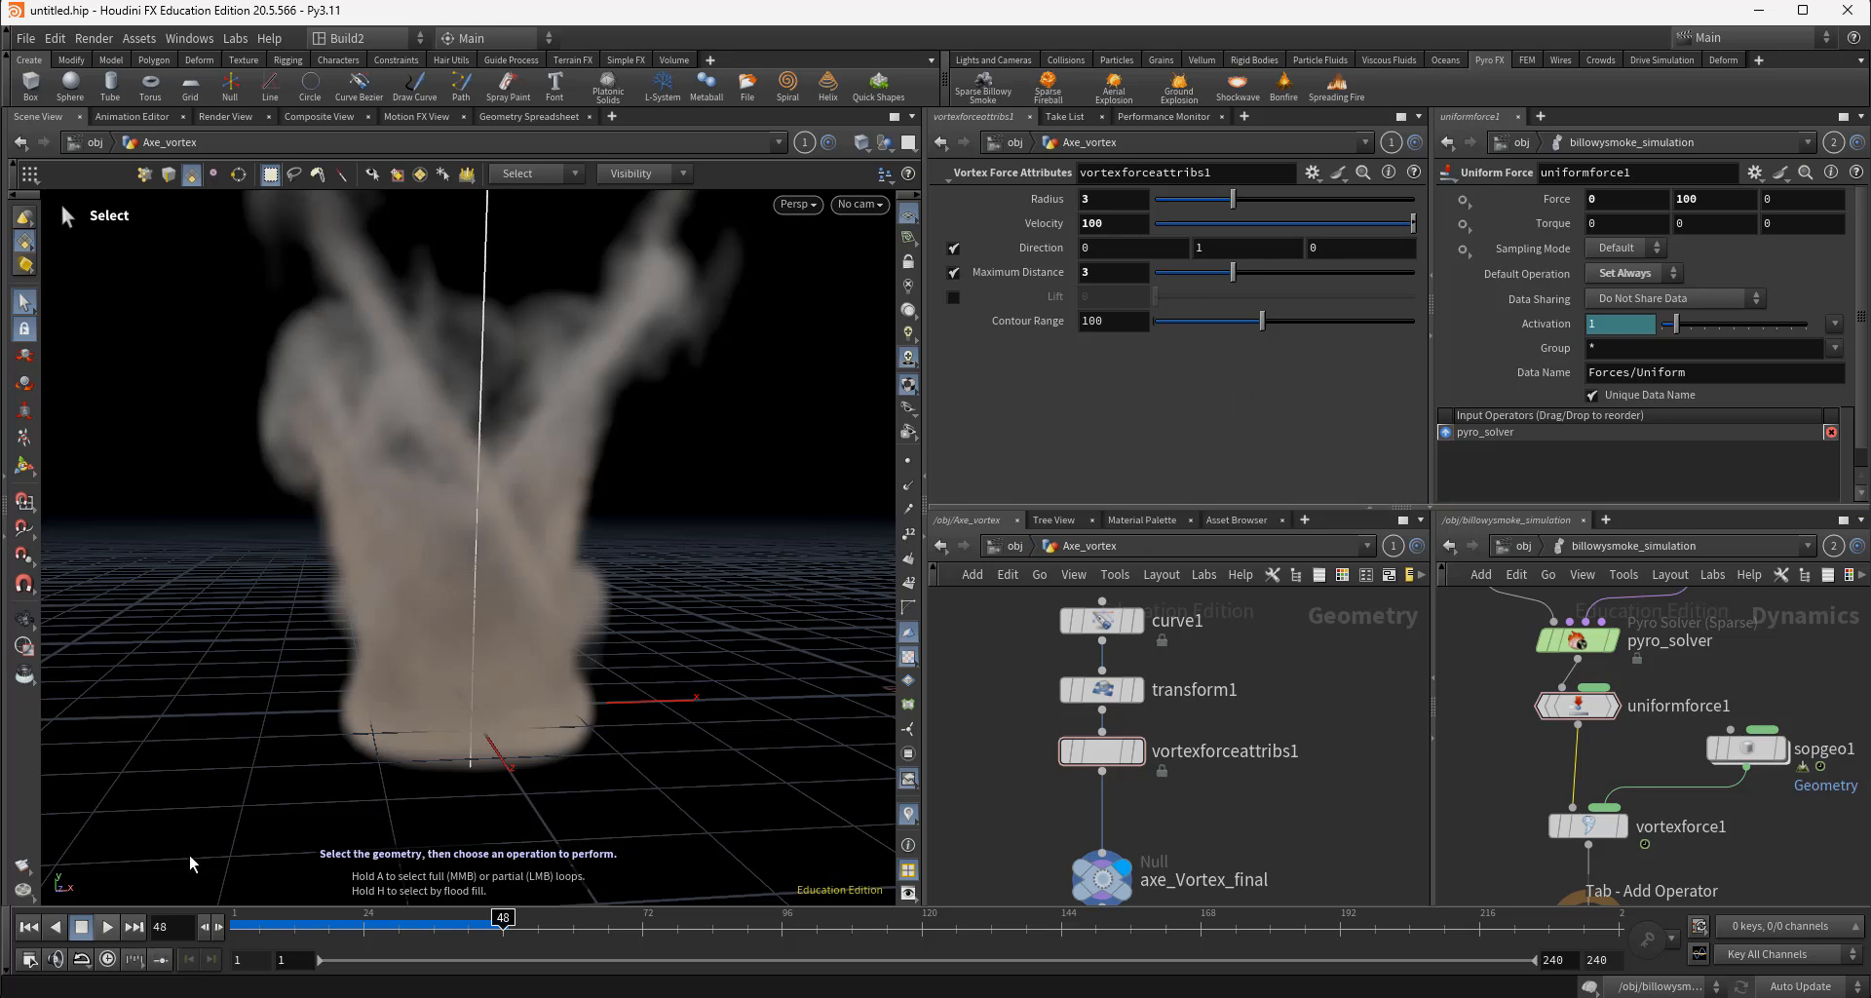
click(25, 931)
click(108, 929)
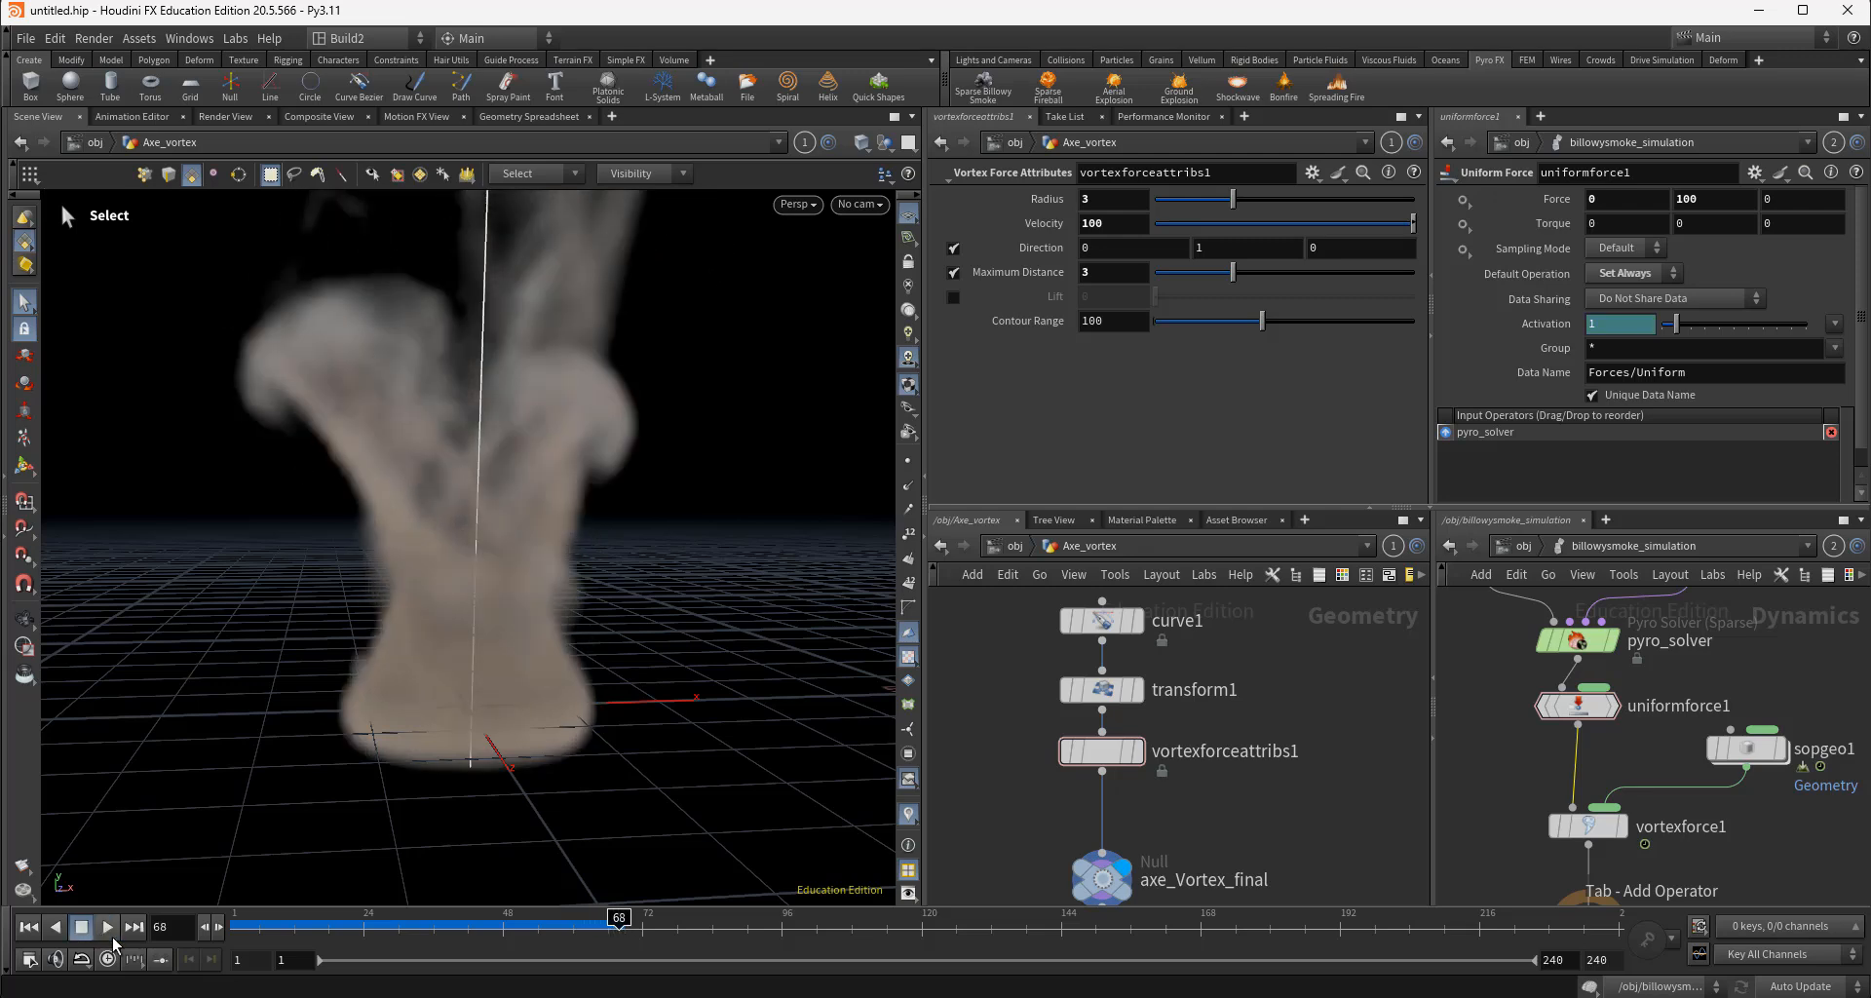
click(108, 929)
Set the Dissipation of pyro_solver to 0.7 and the density Source Scale of source_volumes to 3
click(1577, 641)
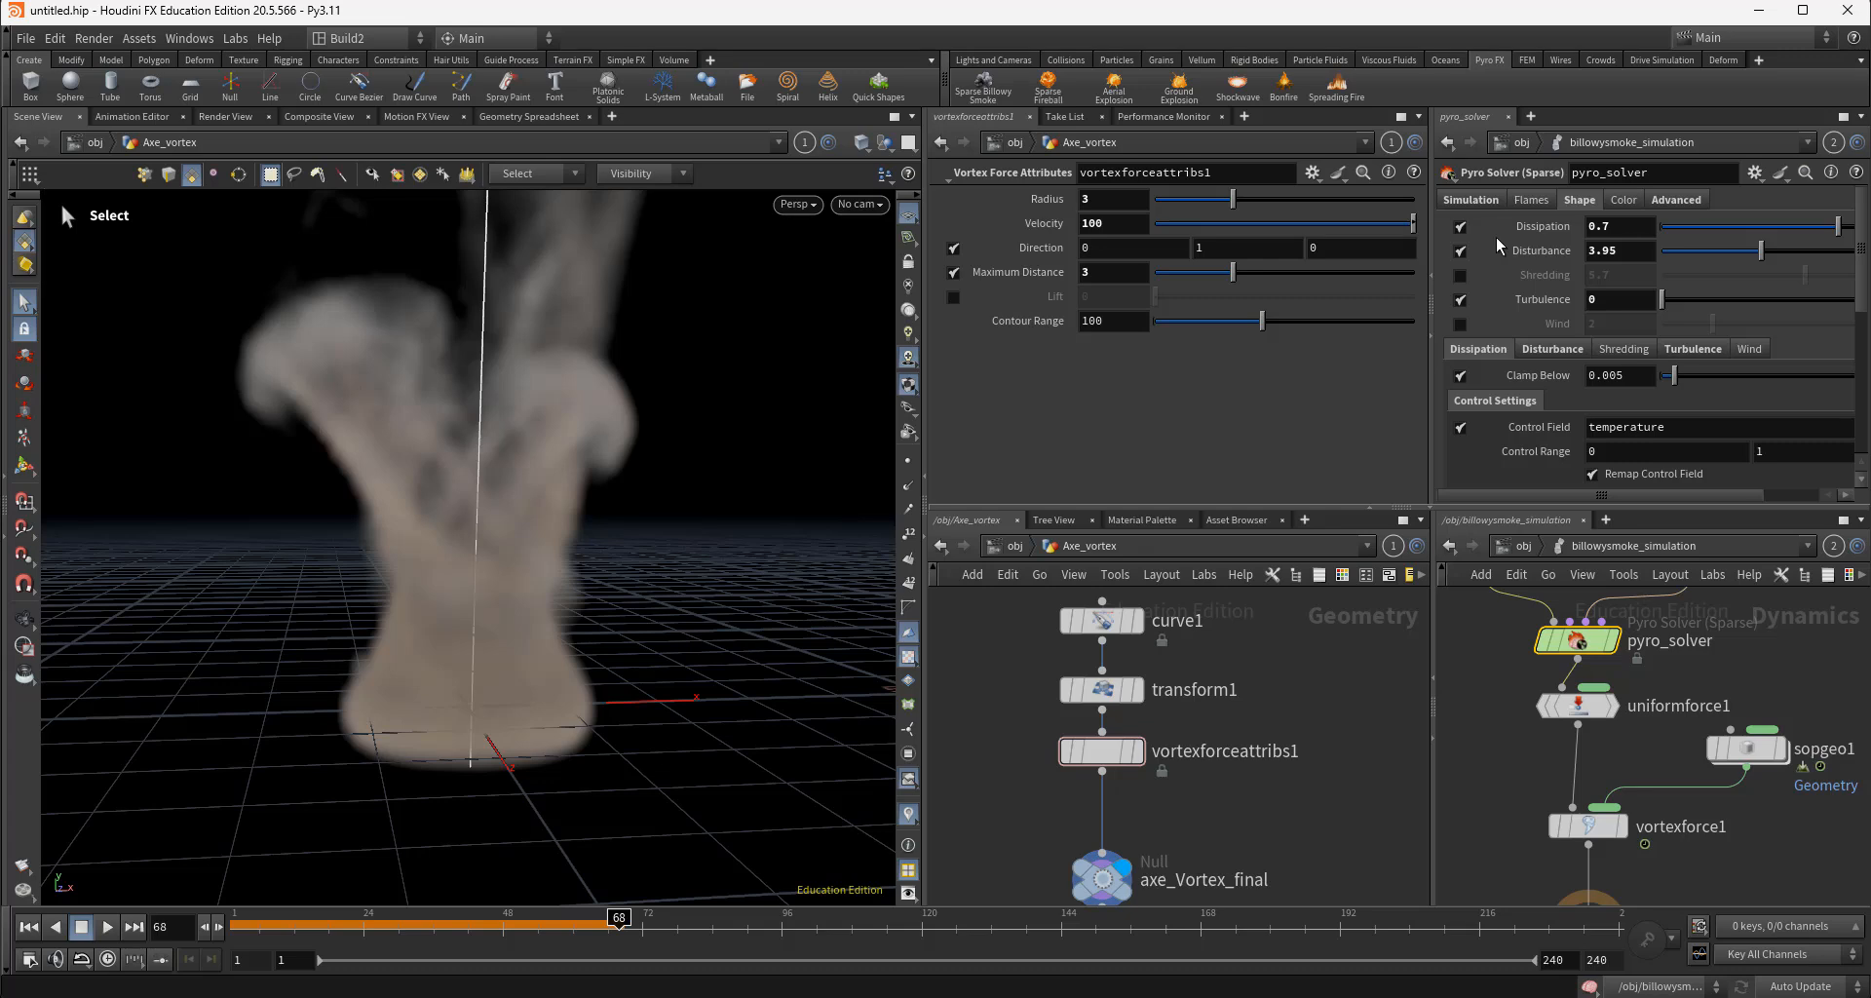
middle_drag(1474, 708, 1453, 873)
click(1672, 719)
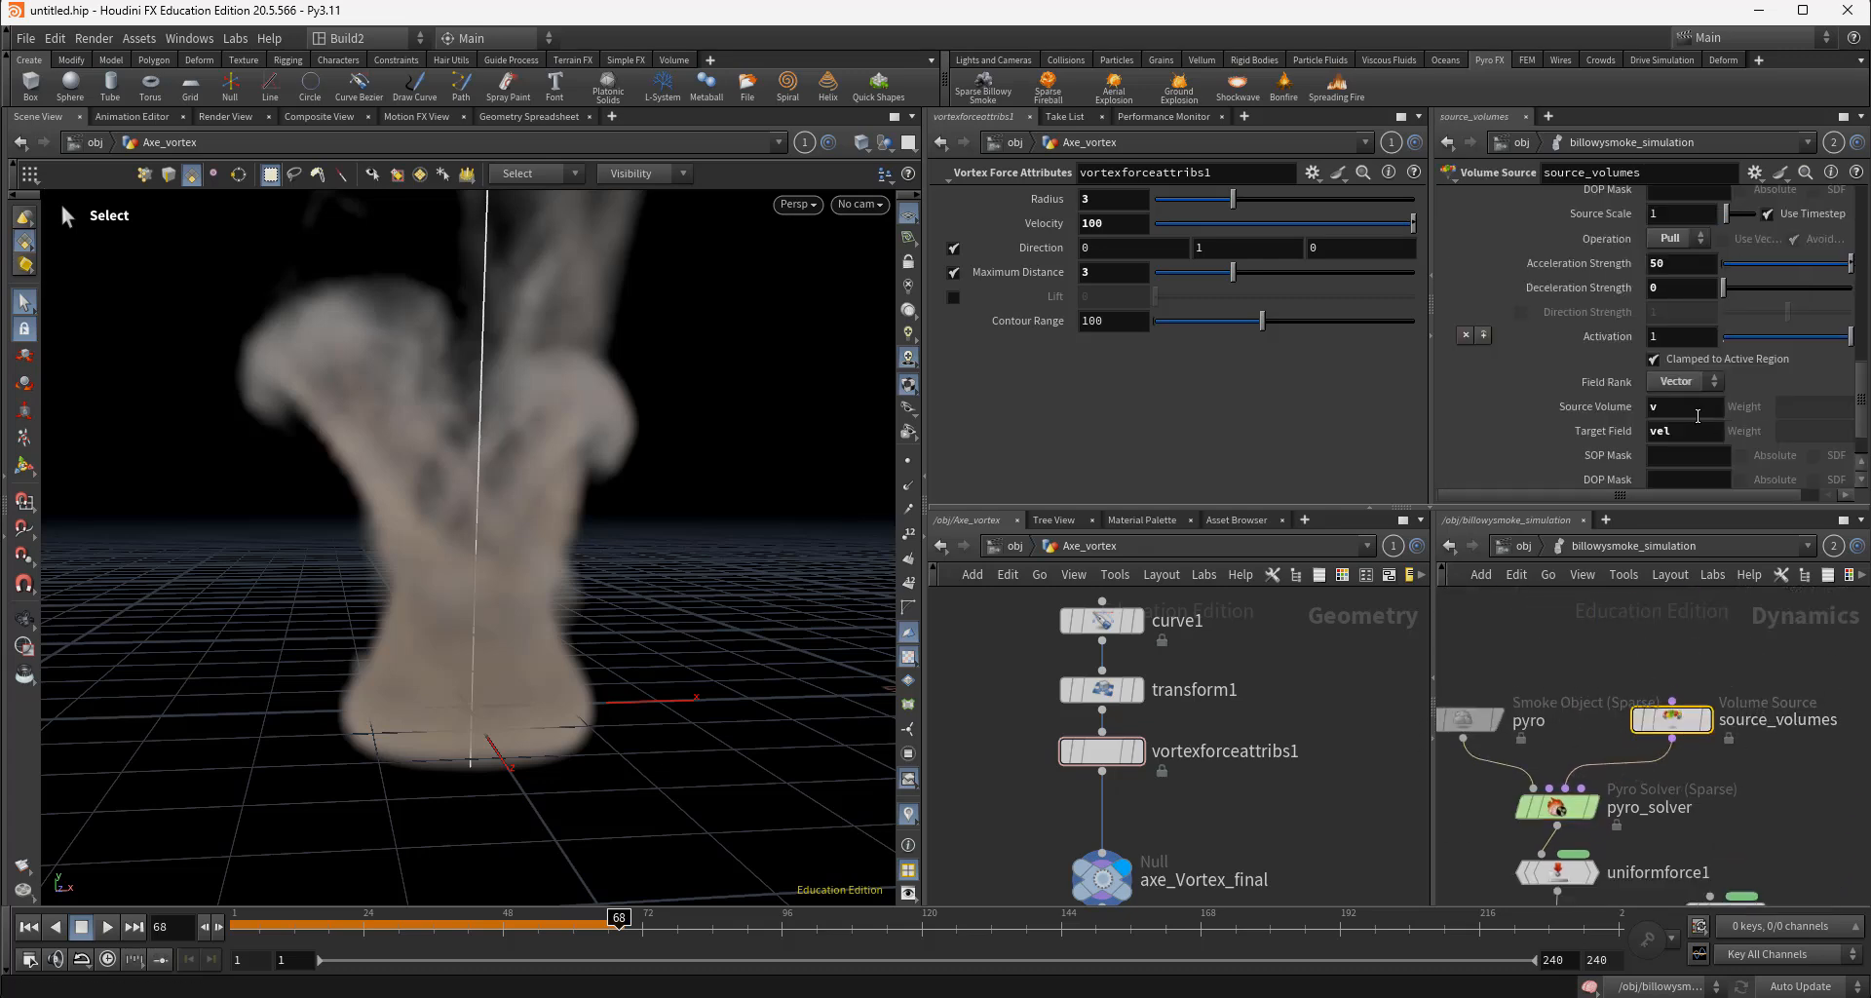
scroll(1698, 416, up, 3)
scroll(1667, 436, up, 2)
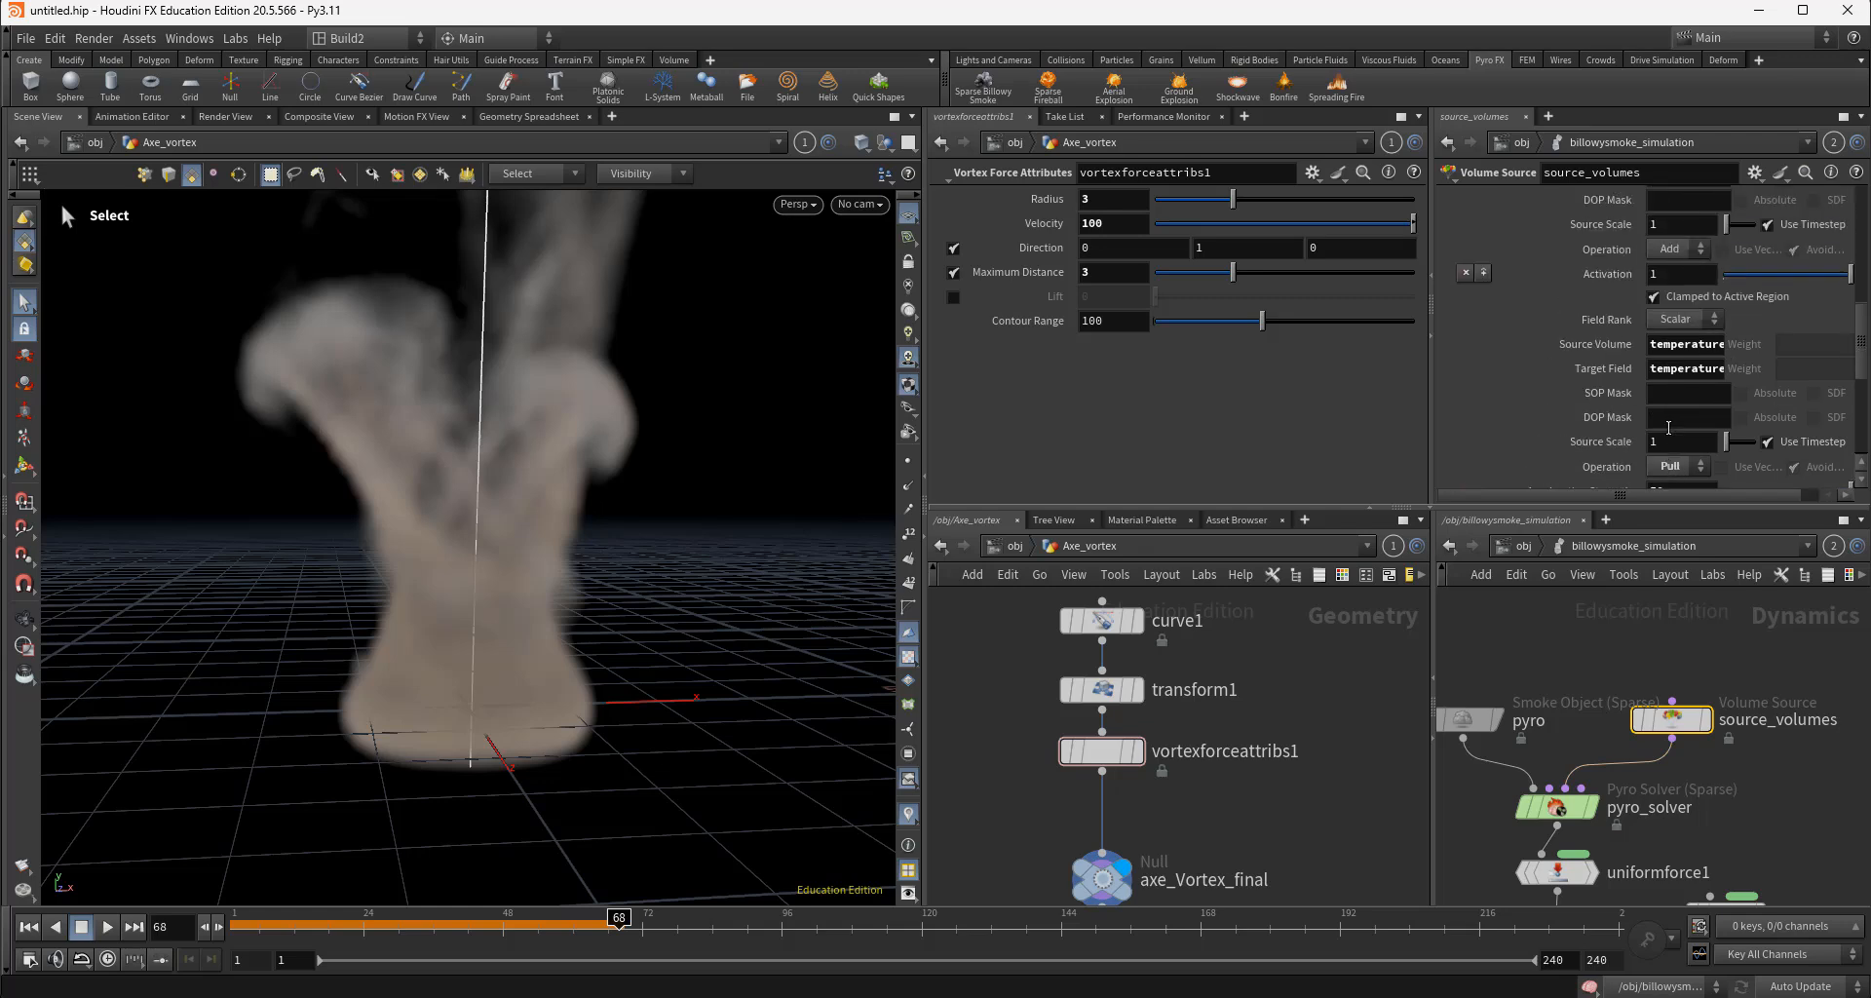
scroll(1665, 440, up, 1)
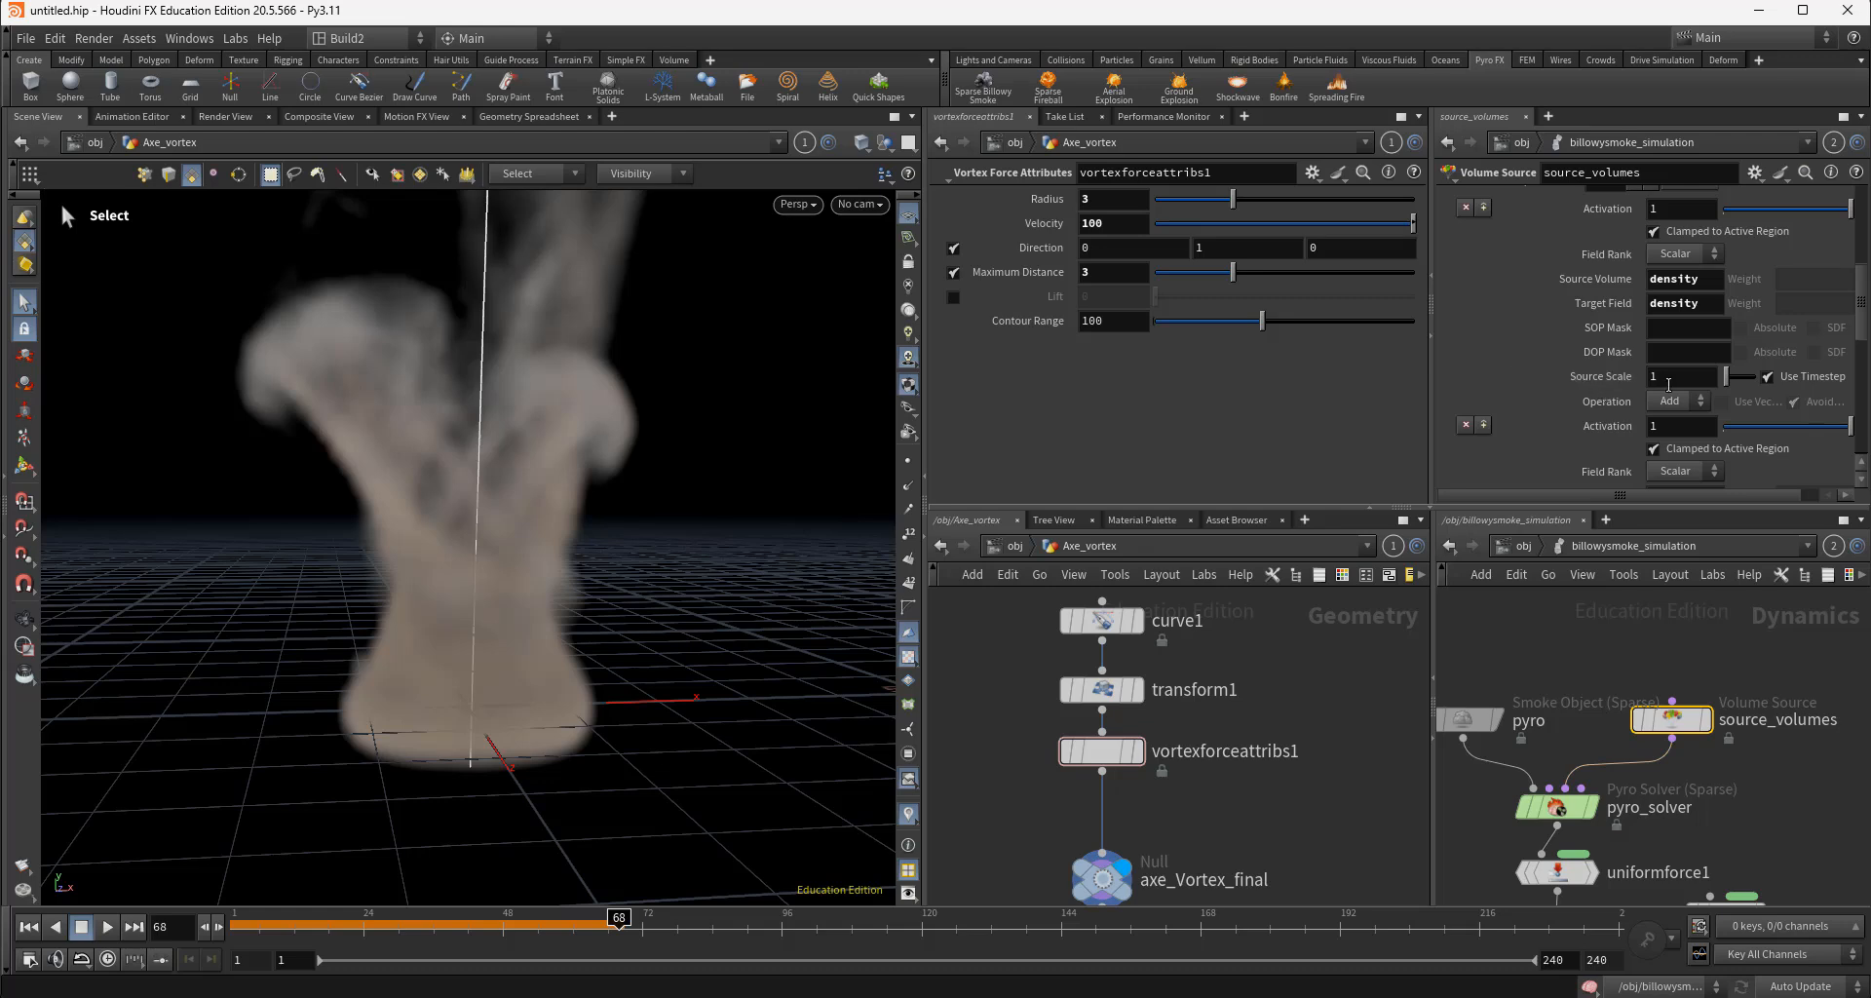
key(Return)
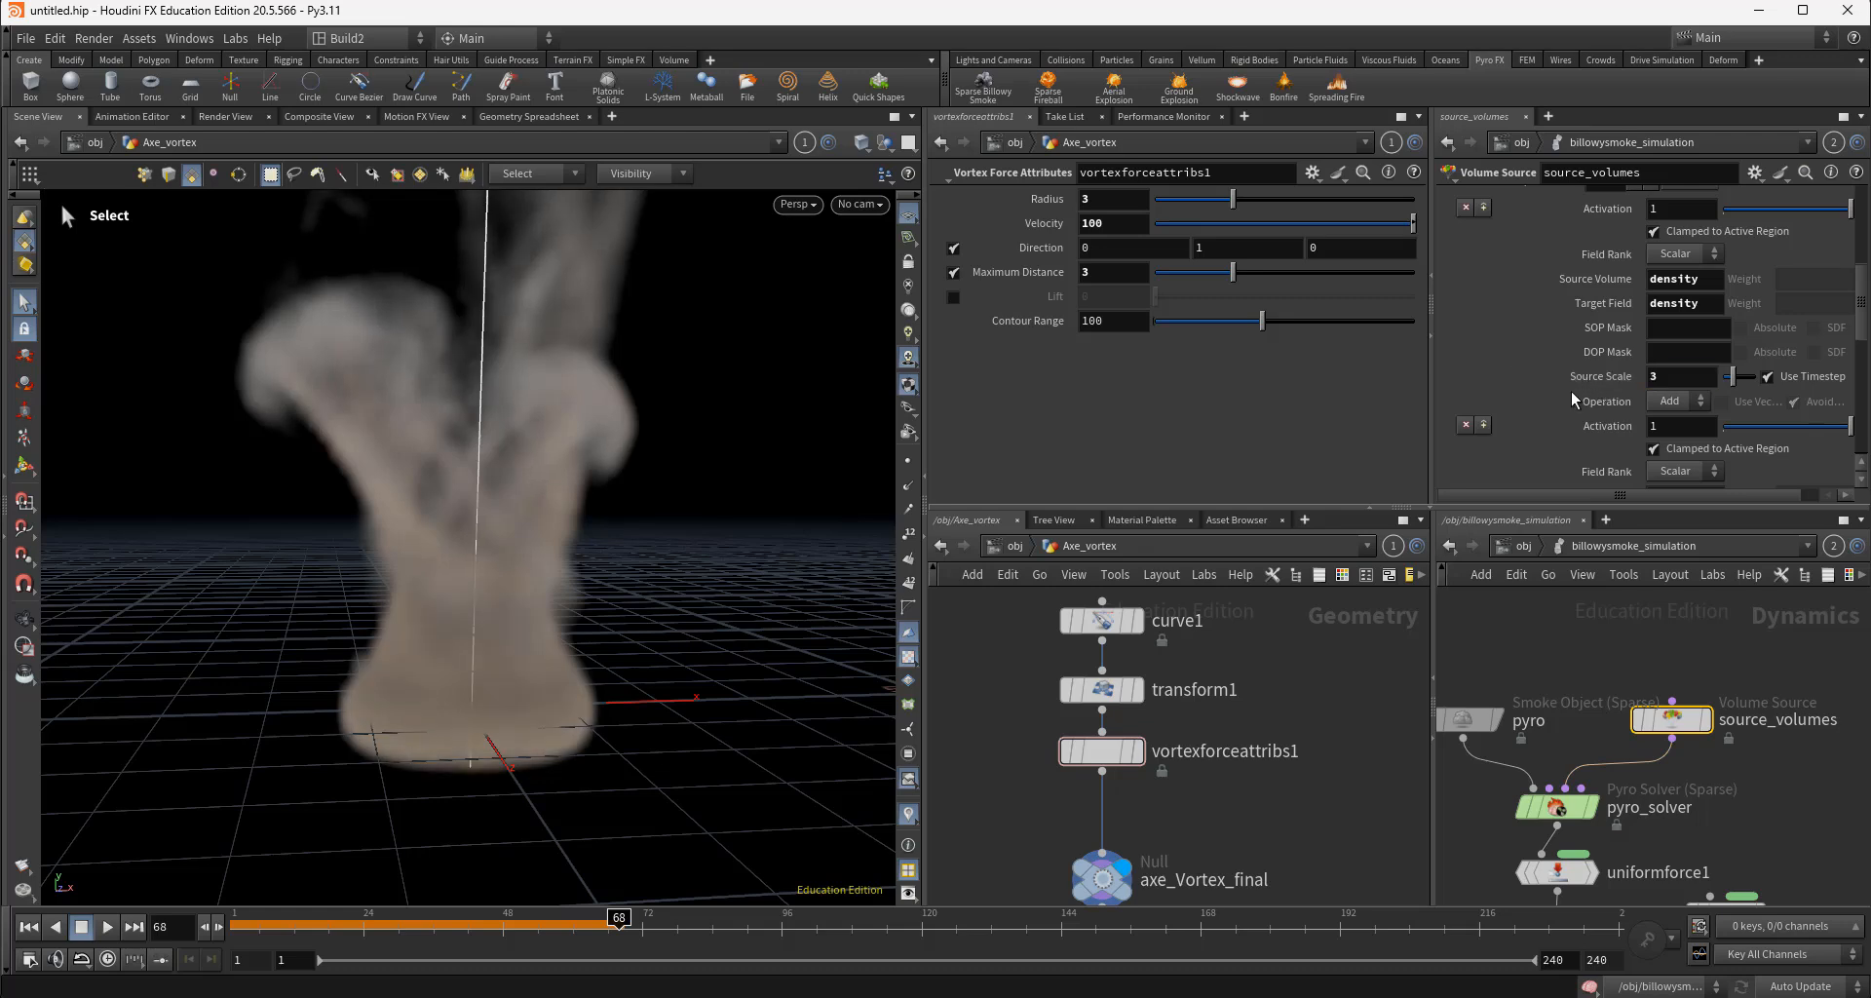
Replay the simulation from frame 1 to about frame 31 and examine the denser smoke up close
click(29, 926)
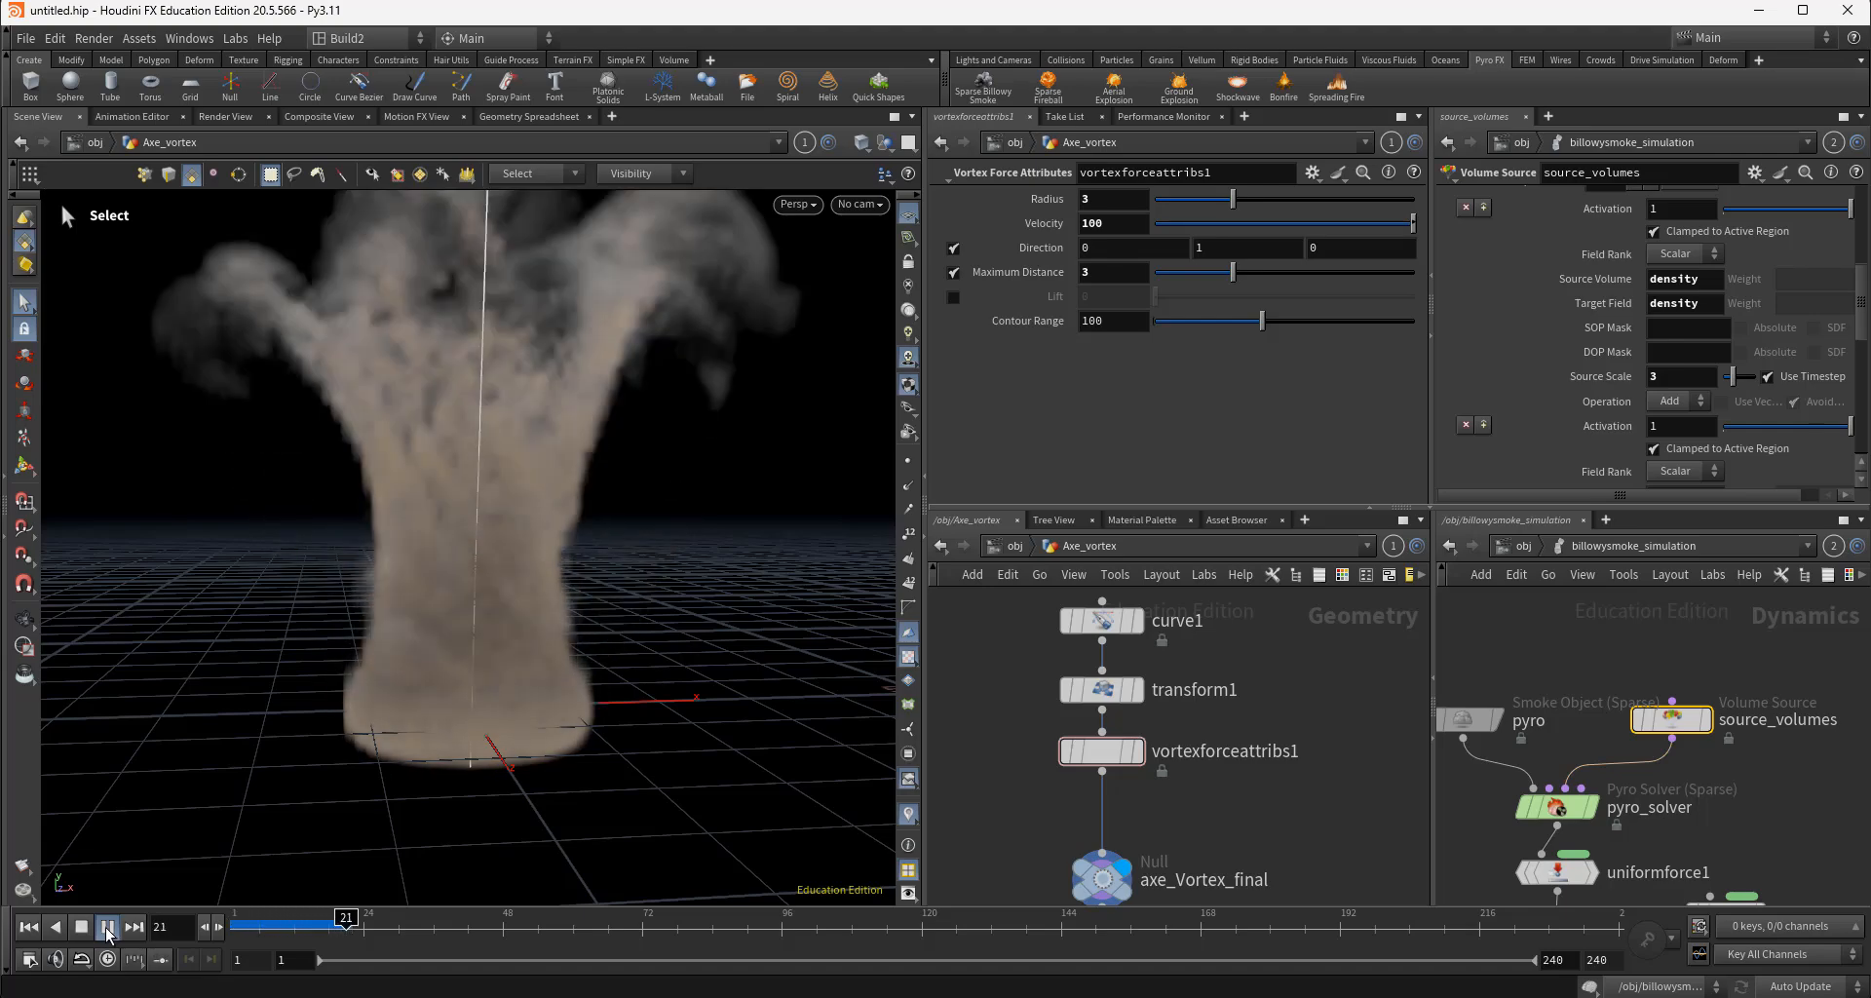
click(107, 927)
key(Escape)
drag(501, 647, 651, 677)
key(s)
scroll(493, 584, up, 5)
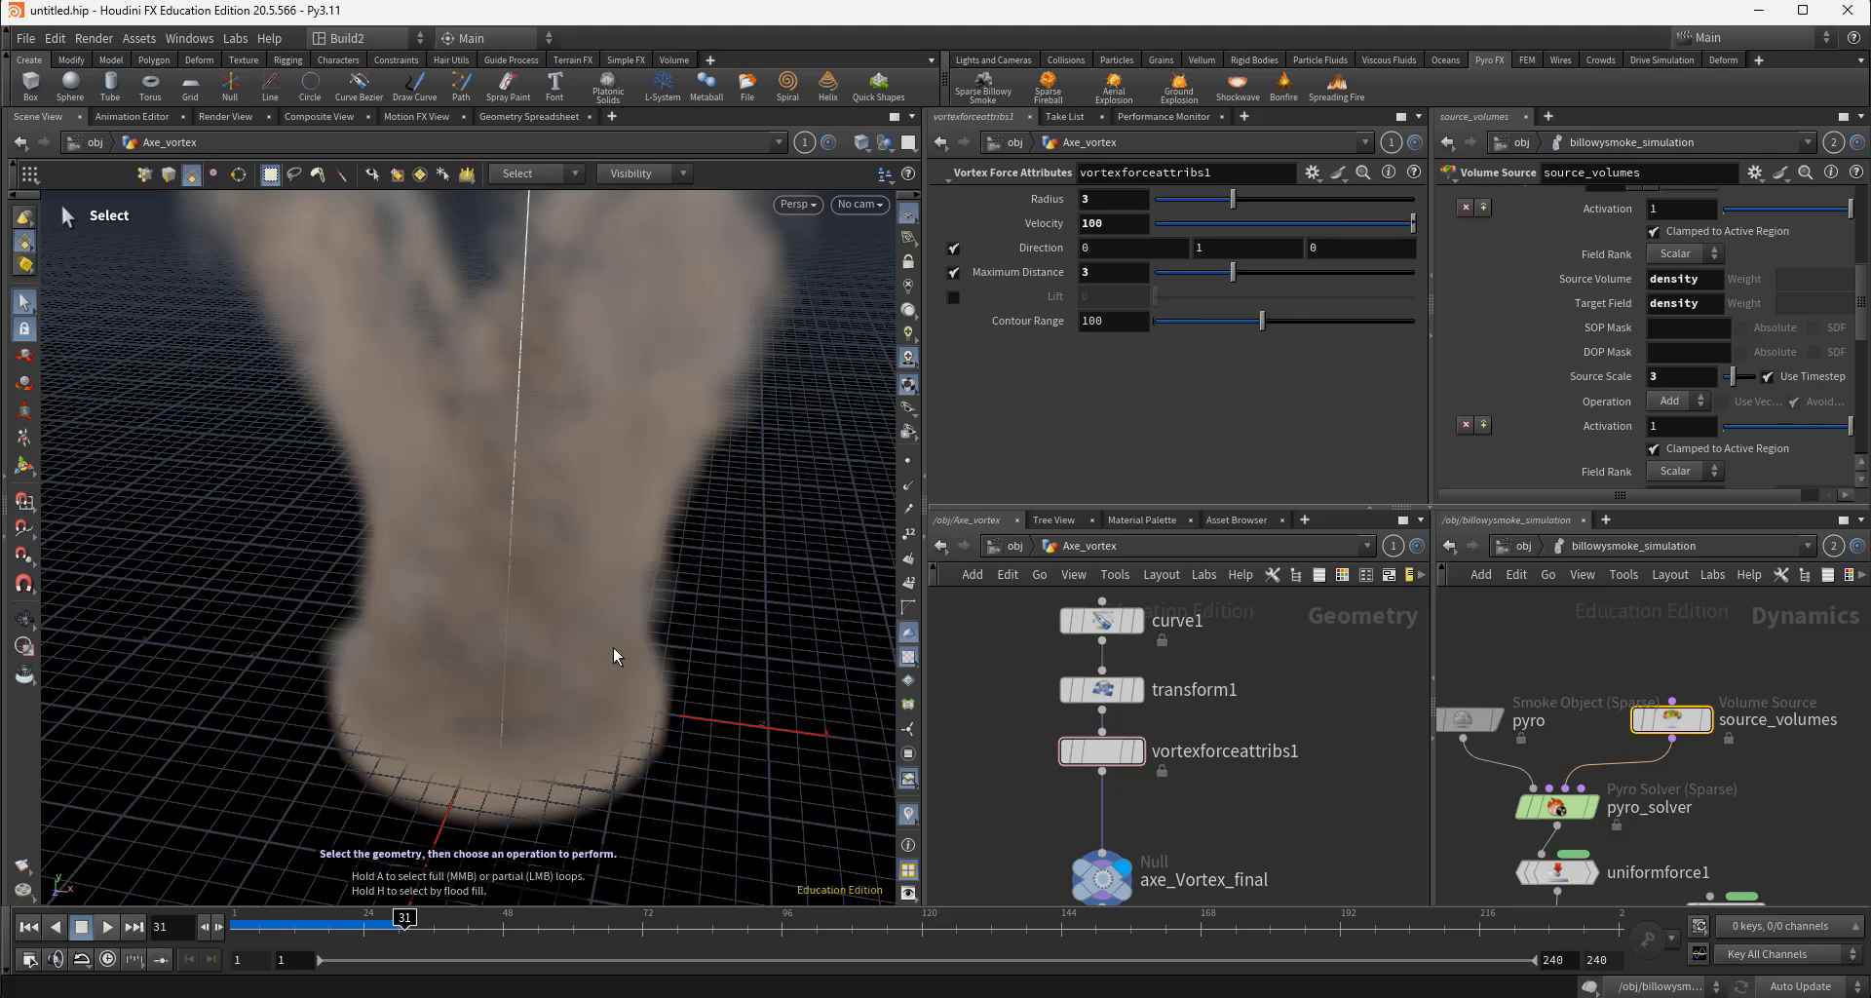
Frame the whole smoke column from the side and replay the simulation from frame 1 to about frame 66
key(Escape)
drag(559, 656, 313, 627)
key(s)
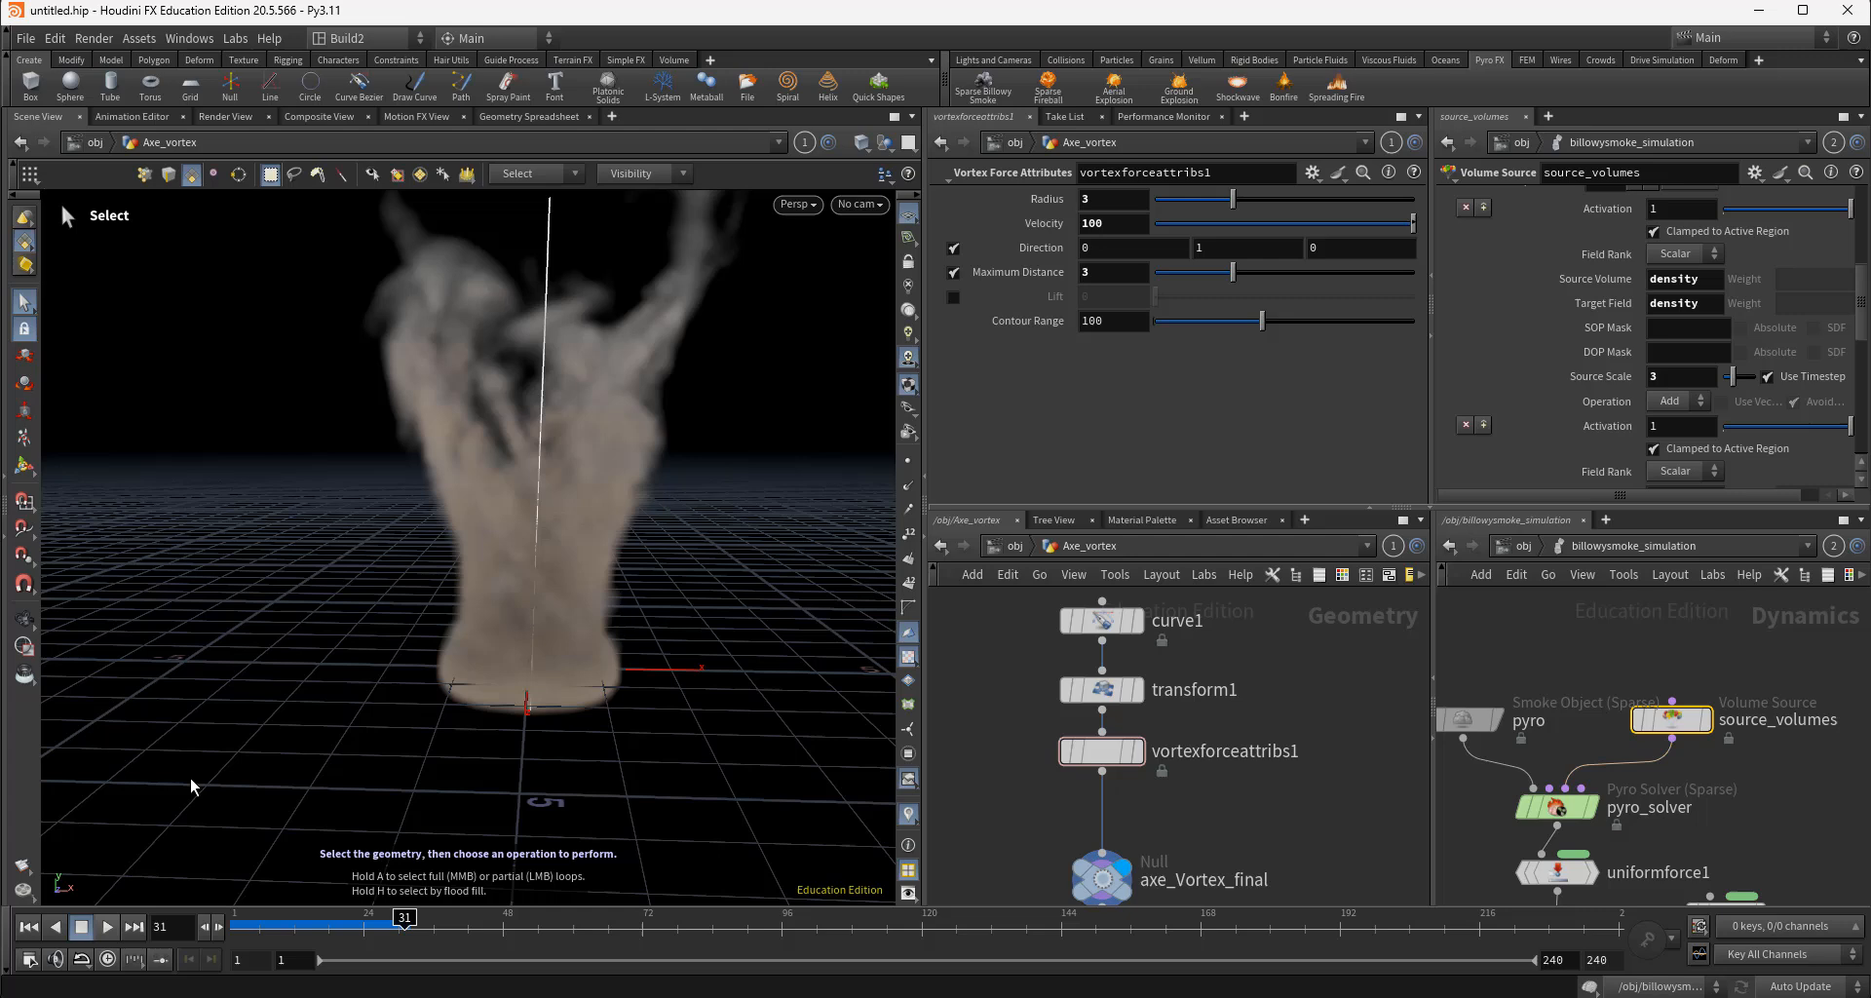
click(28, 927)
click(108, 929)
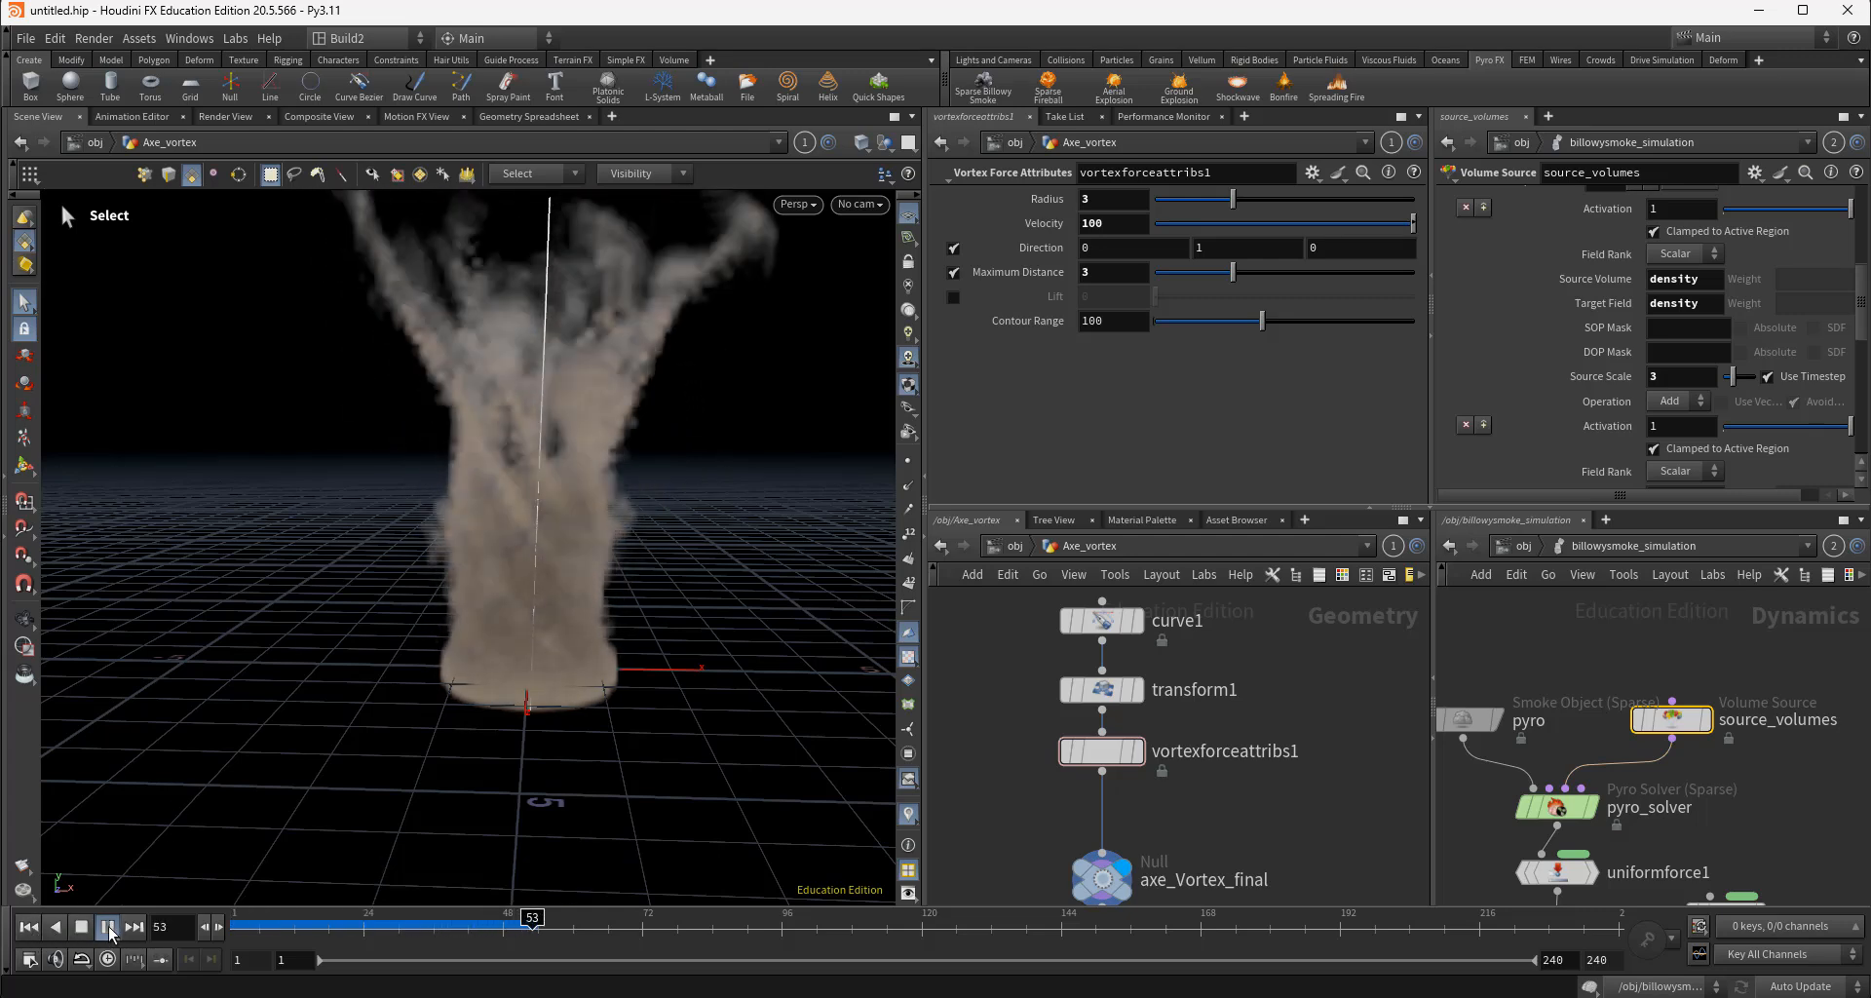
click(108, 927)
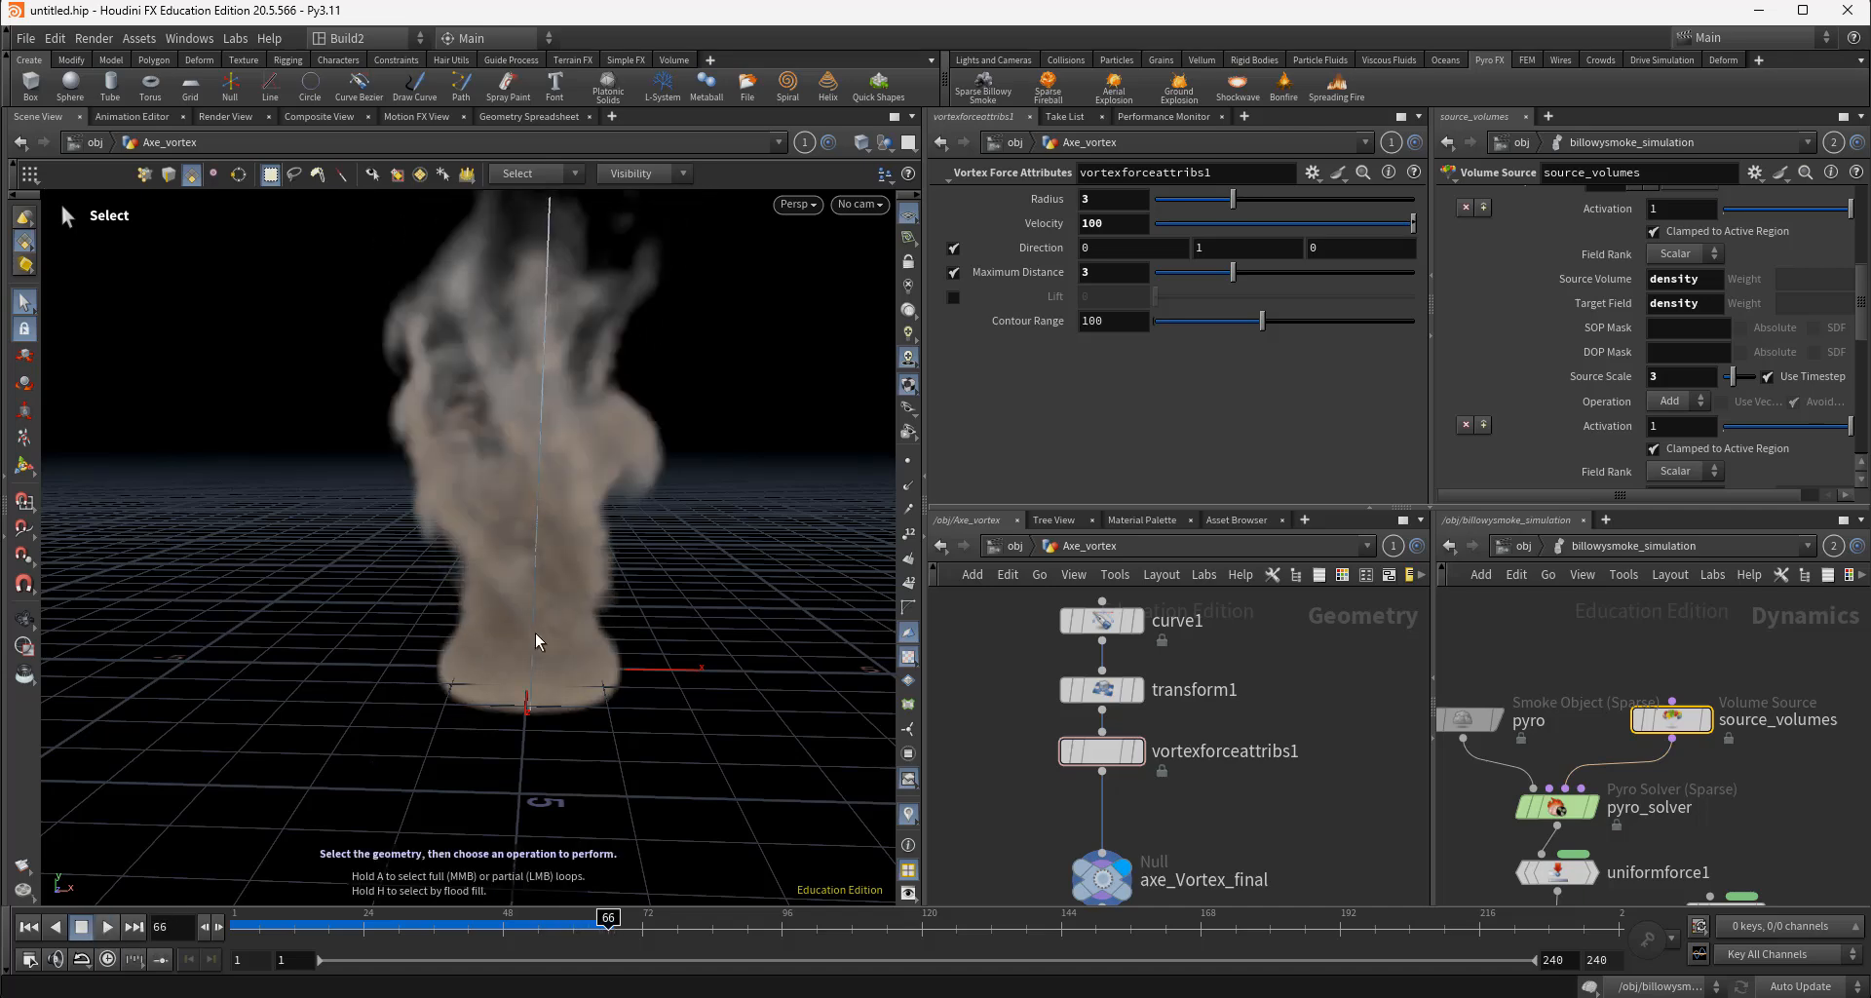
Examine the whole smoke column at frame 66 from farther back and a slightly rotated angle
alt+right_drag(589, 680, 890, 714)
alt+middle_drag(514, 535, 622, 839)
scroll(626, 548, down, 10)
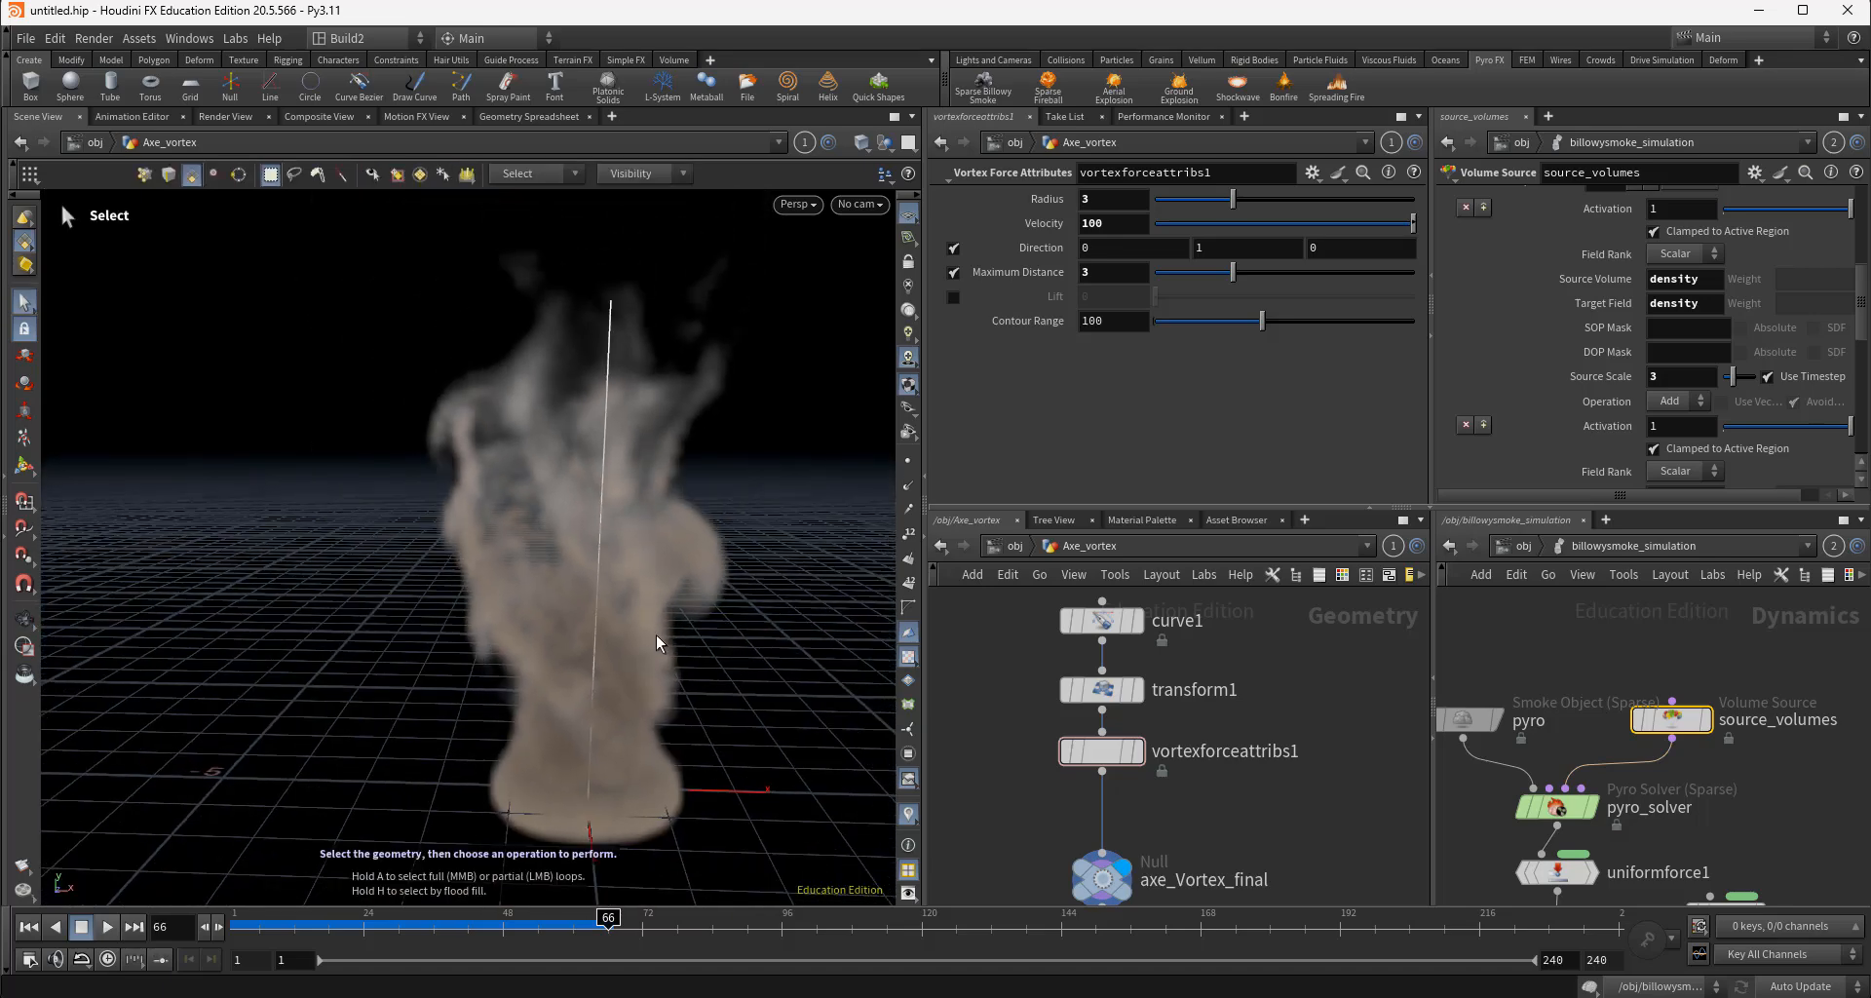
alt+drag(610, 731, 702, 756)
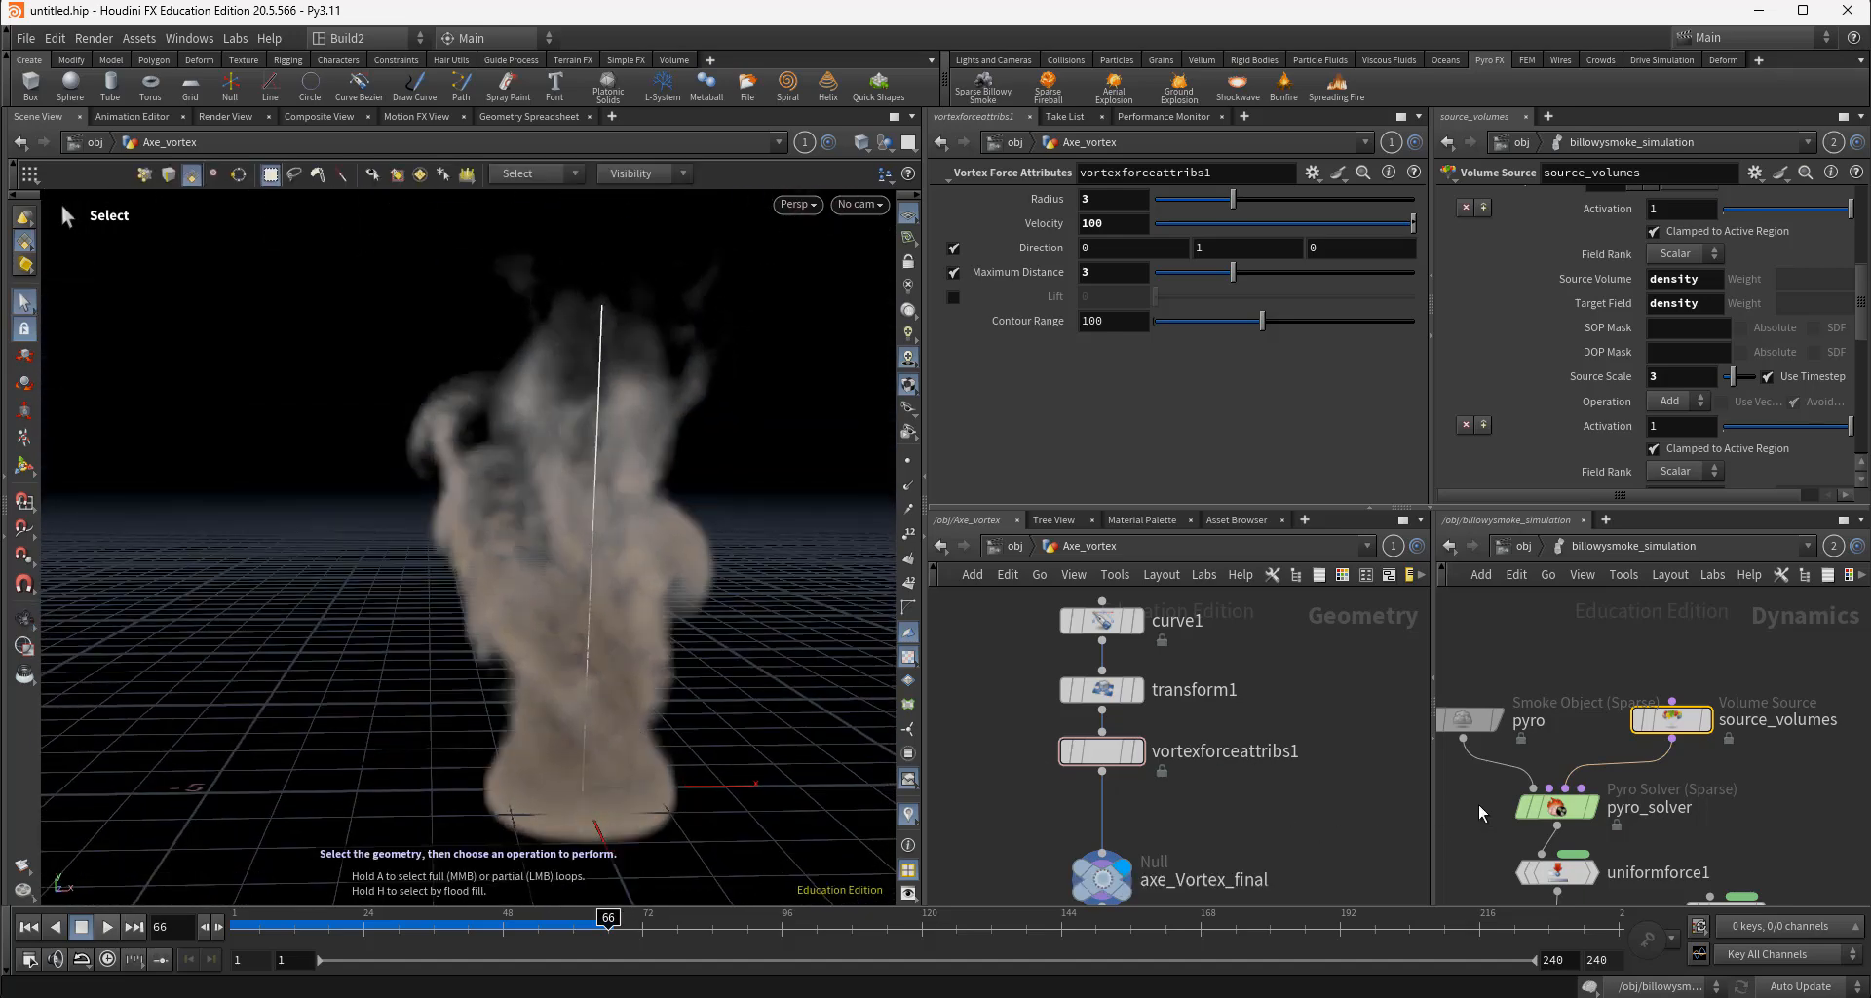
middle_drag(1094, 825, 1288, 843)
scroll(1285, 817, down, 3)
scroll(1285, 817, up, 1)
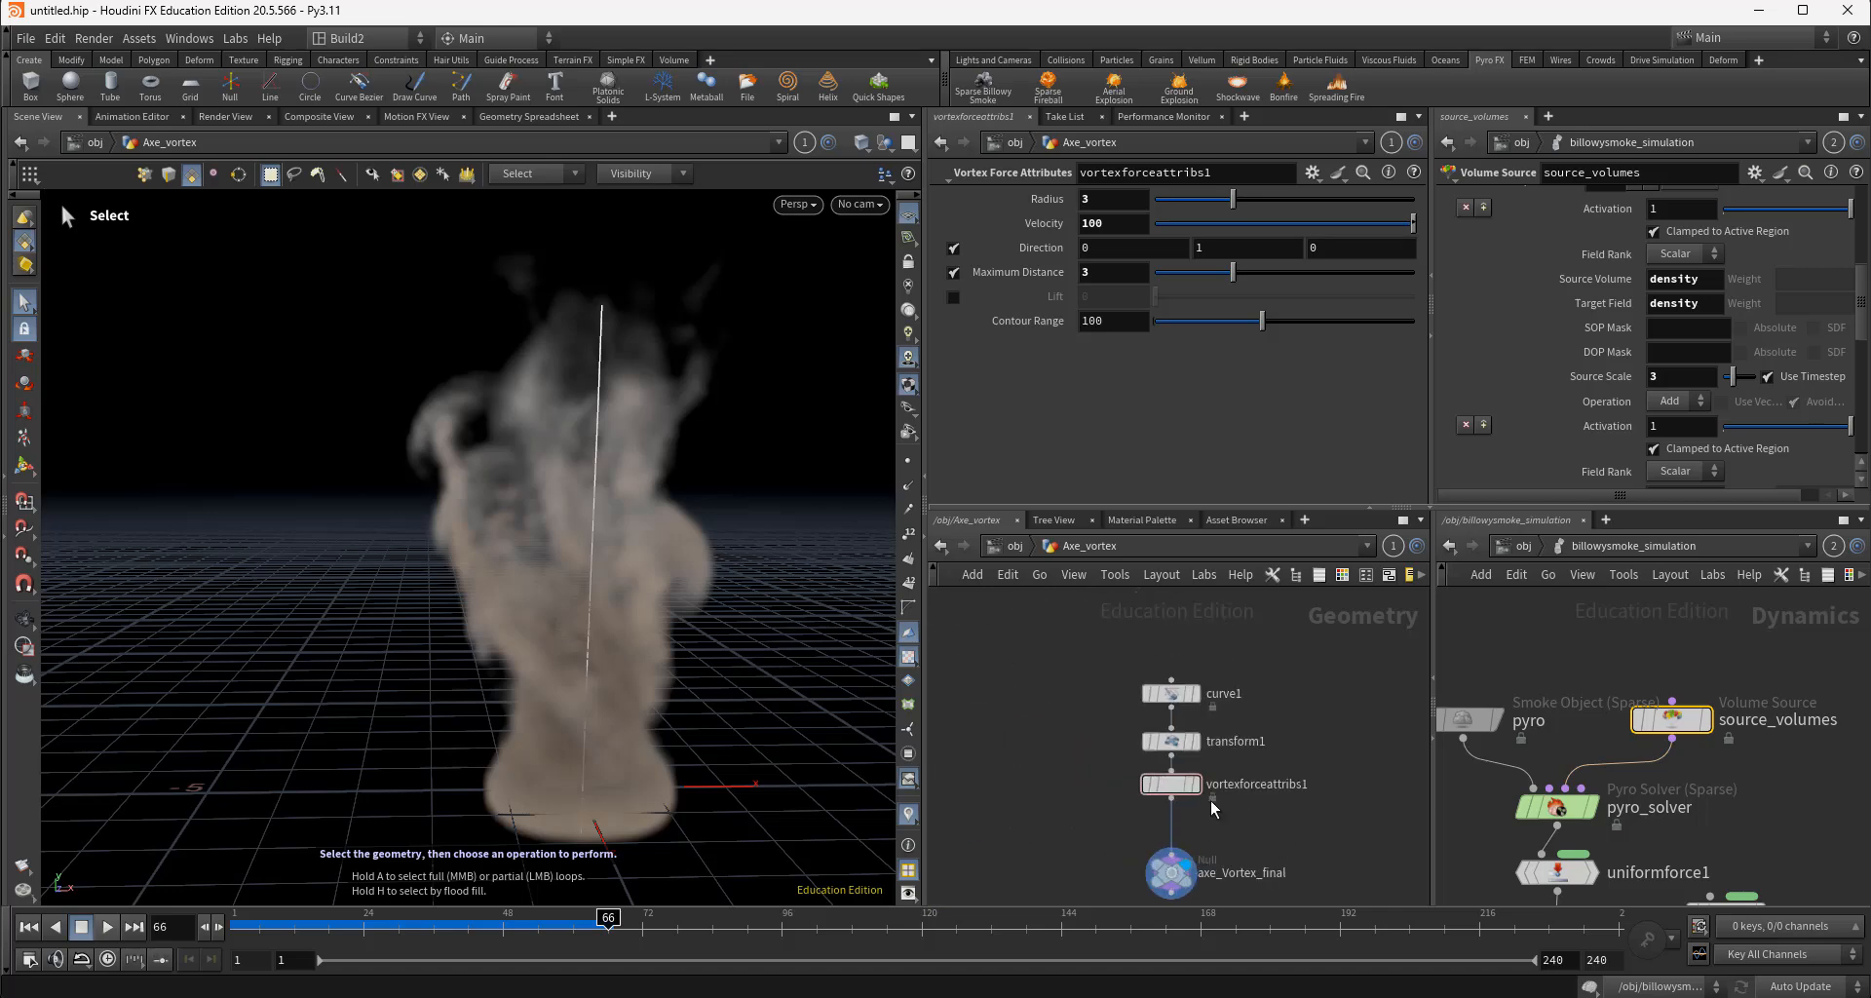
Return to the object level and open the billowy_smoke geometry network at its pyrolook_billowy_smoke node
click(1013, 546)
double_click(1121, 655)
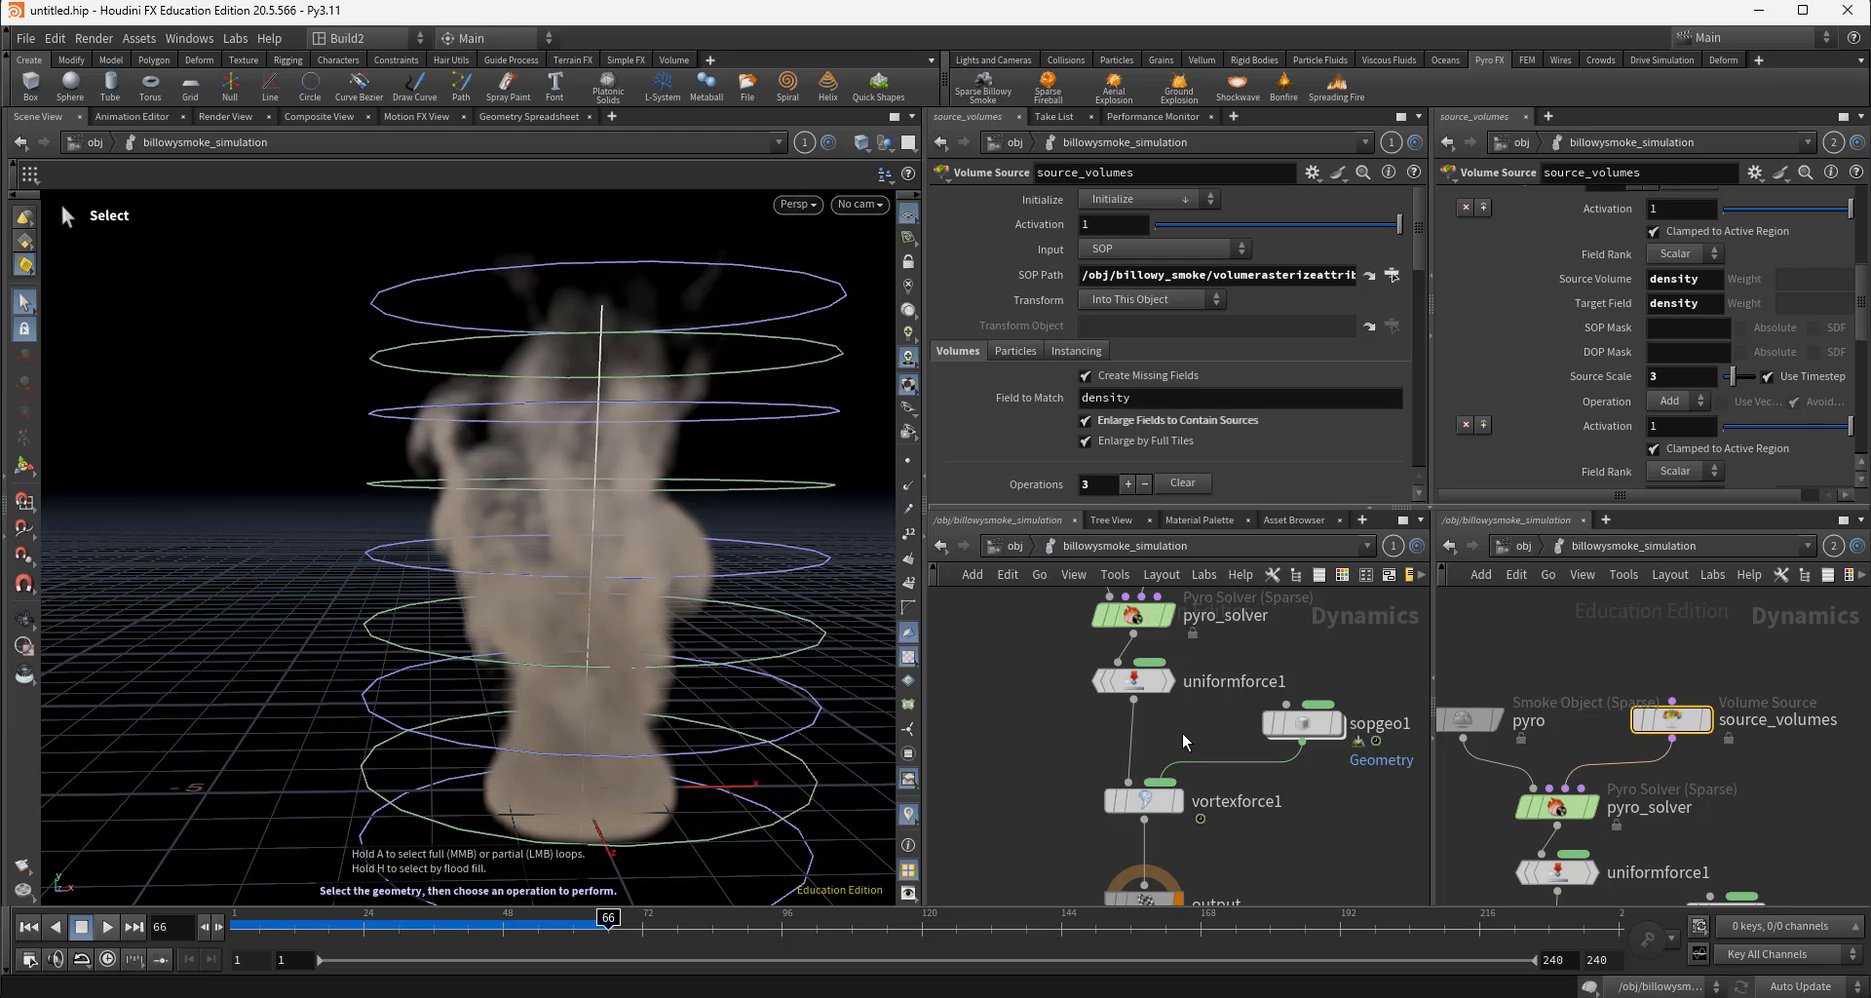
middle_drag(1184, 733, 1178, 793)
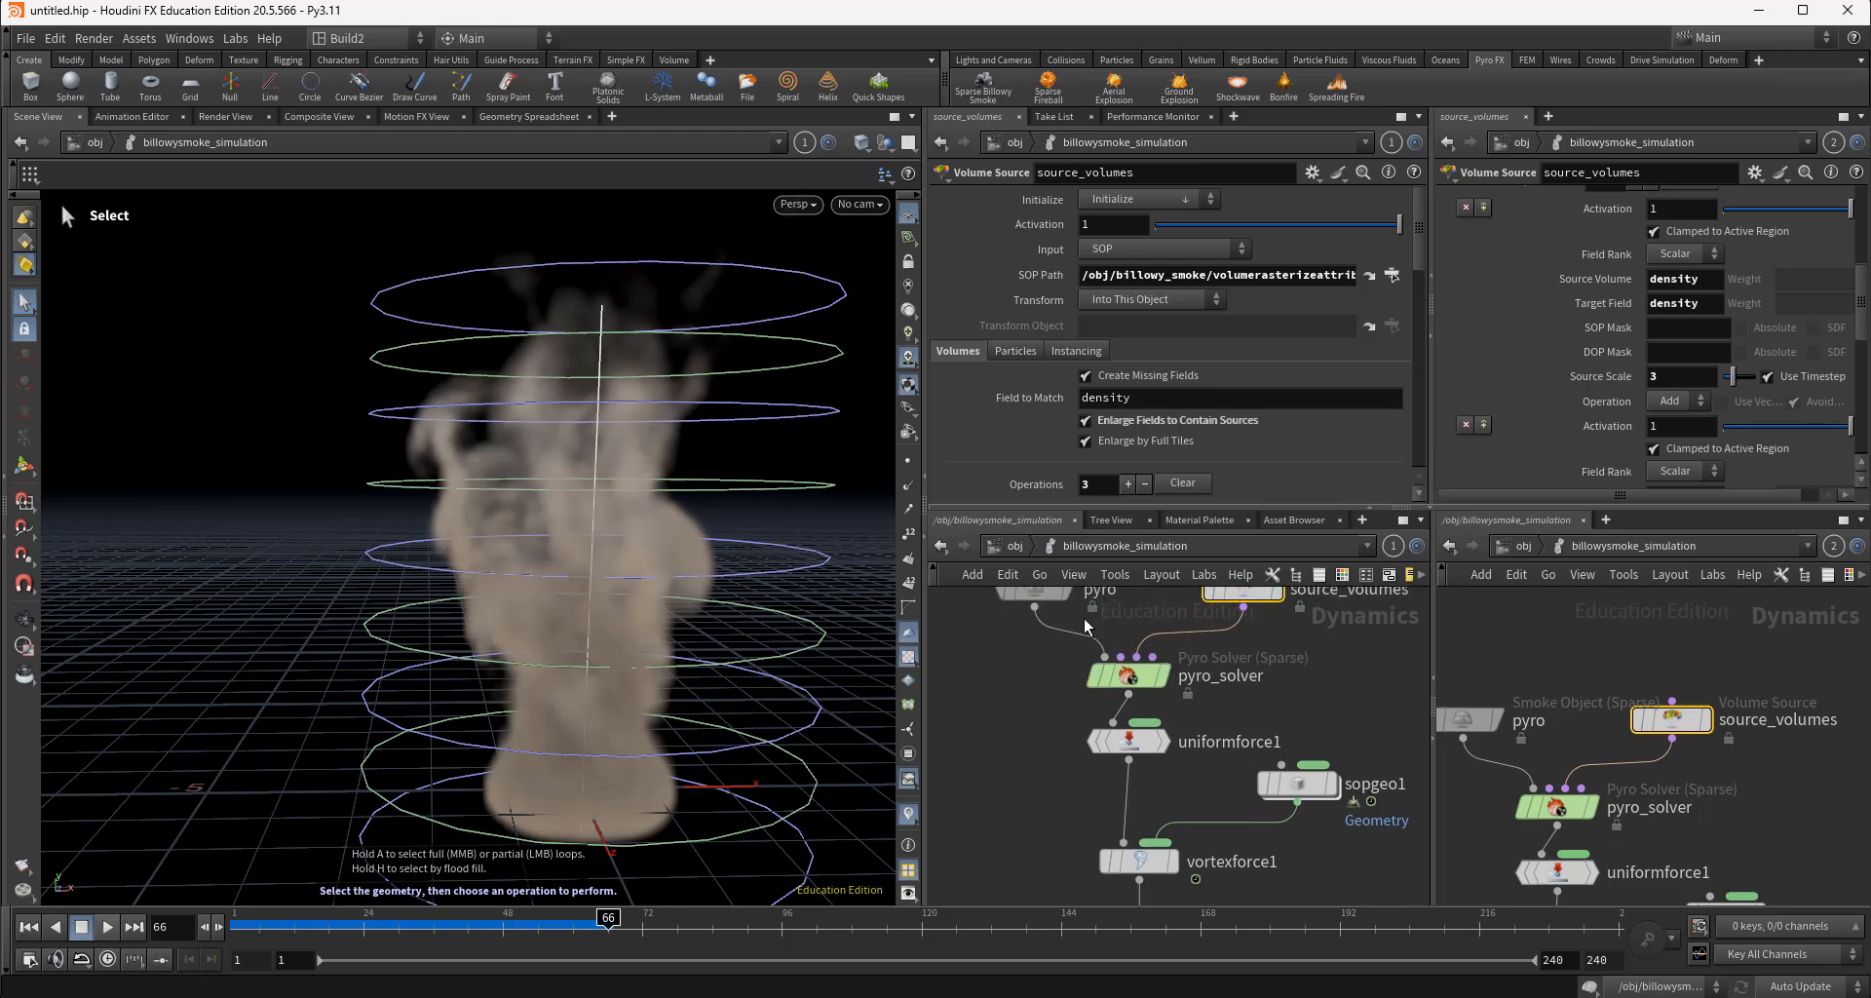
click(1016, 554)
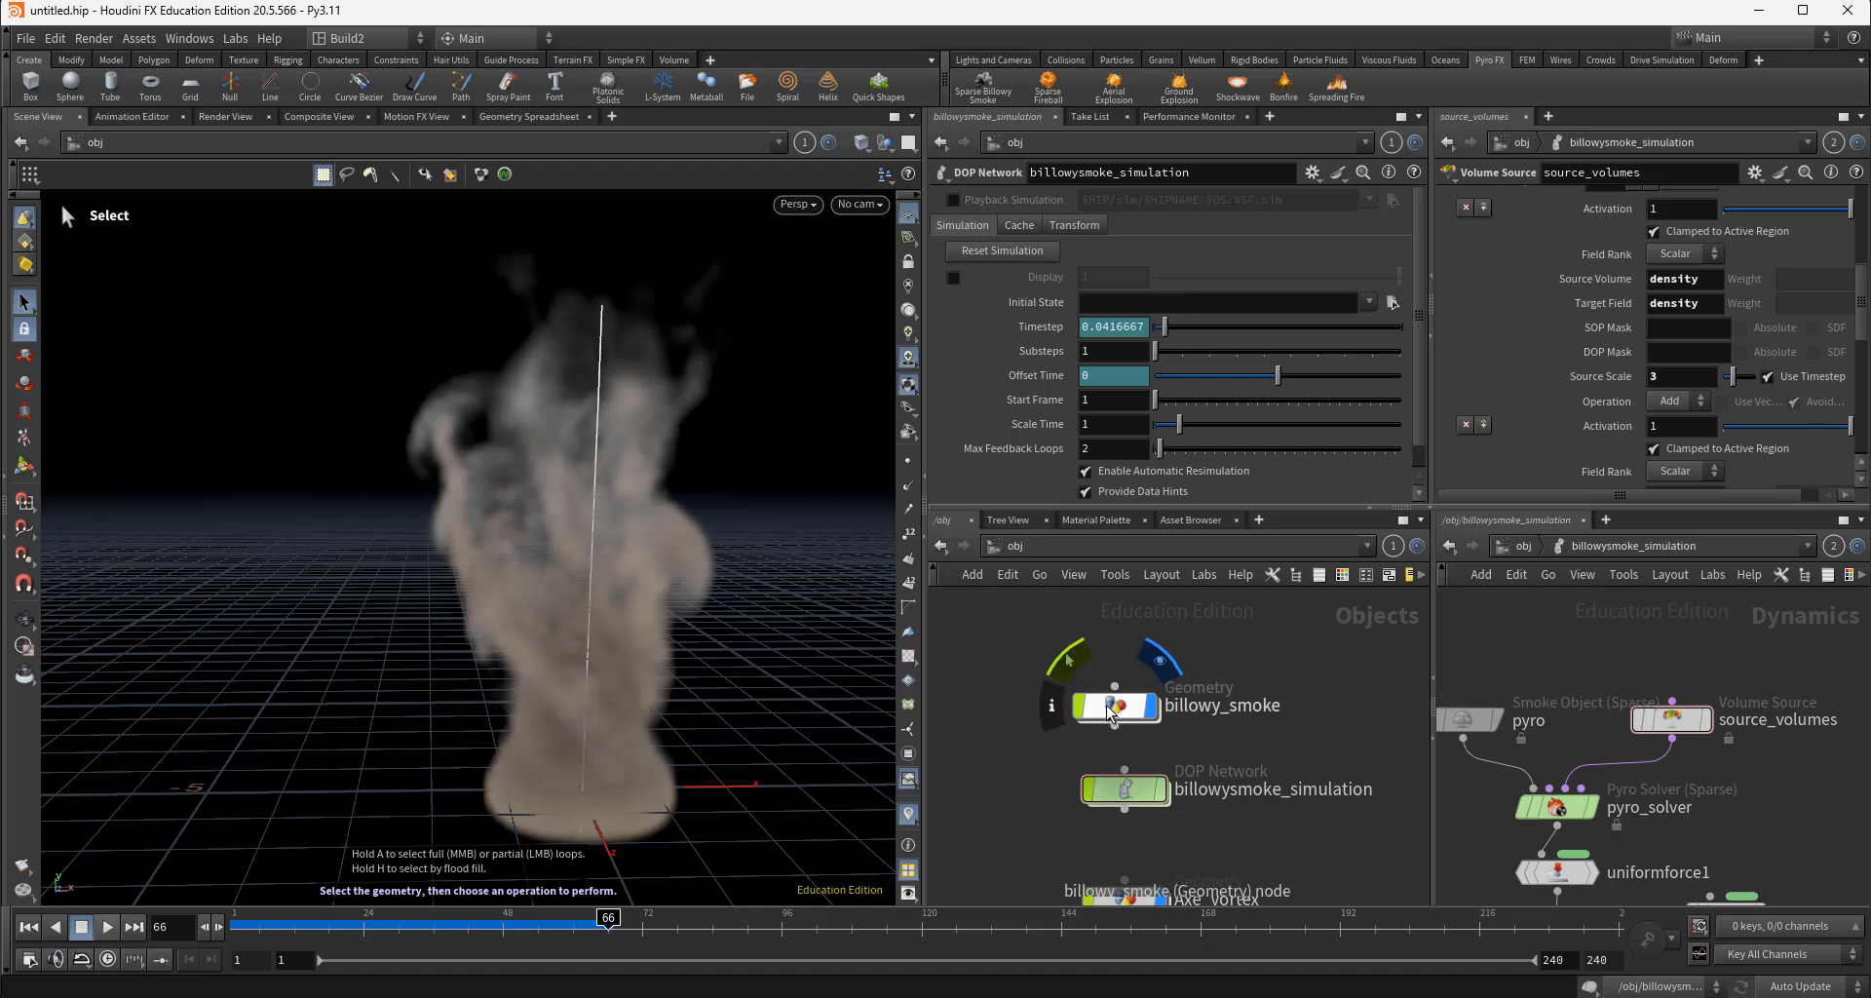
double_click(1109, 706)
middle_drag(1292, 792, 1274, 739)
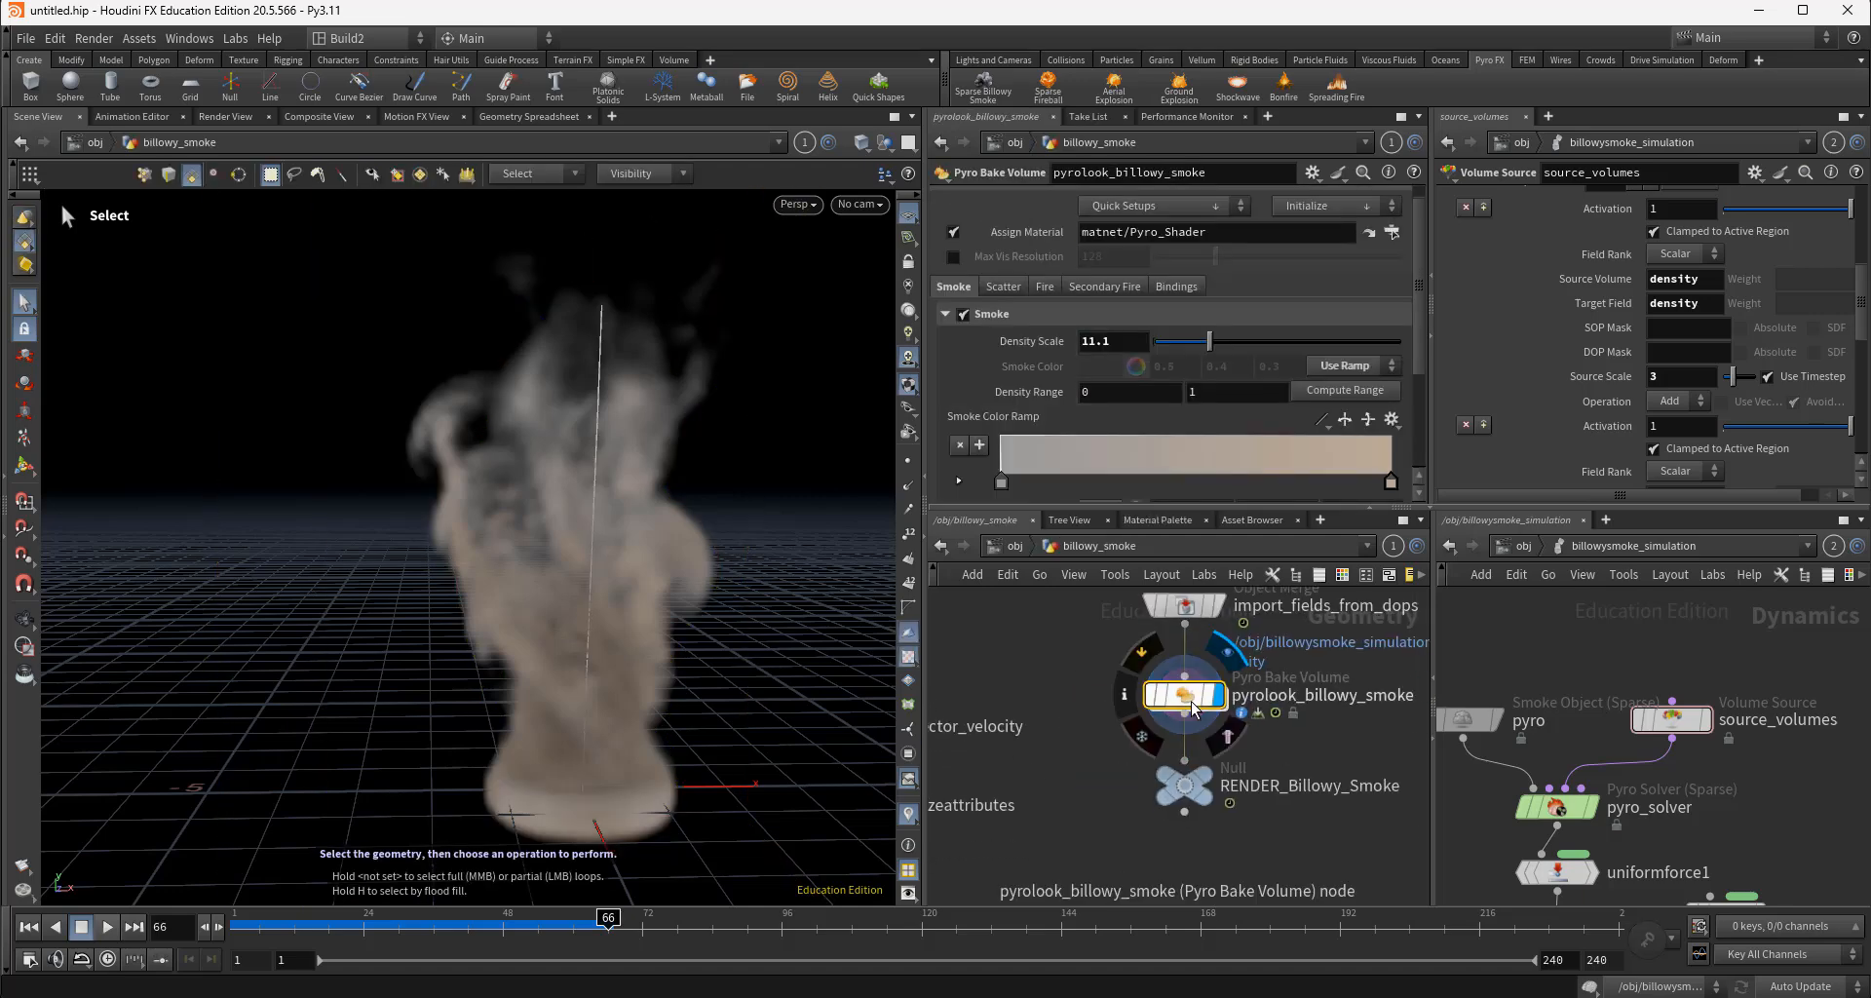
Compute the smoke Density Range from the current volume on pyrolook_billowy_smoke and set its Density Scale to 46.8
mouse_move(1177, 705)
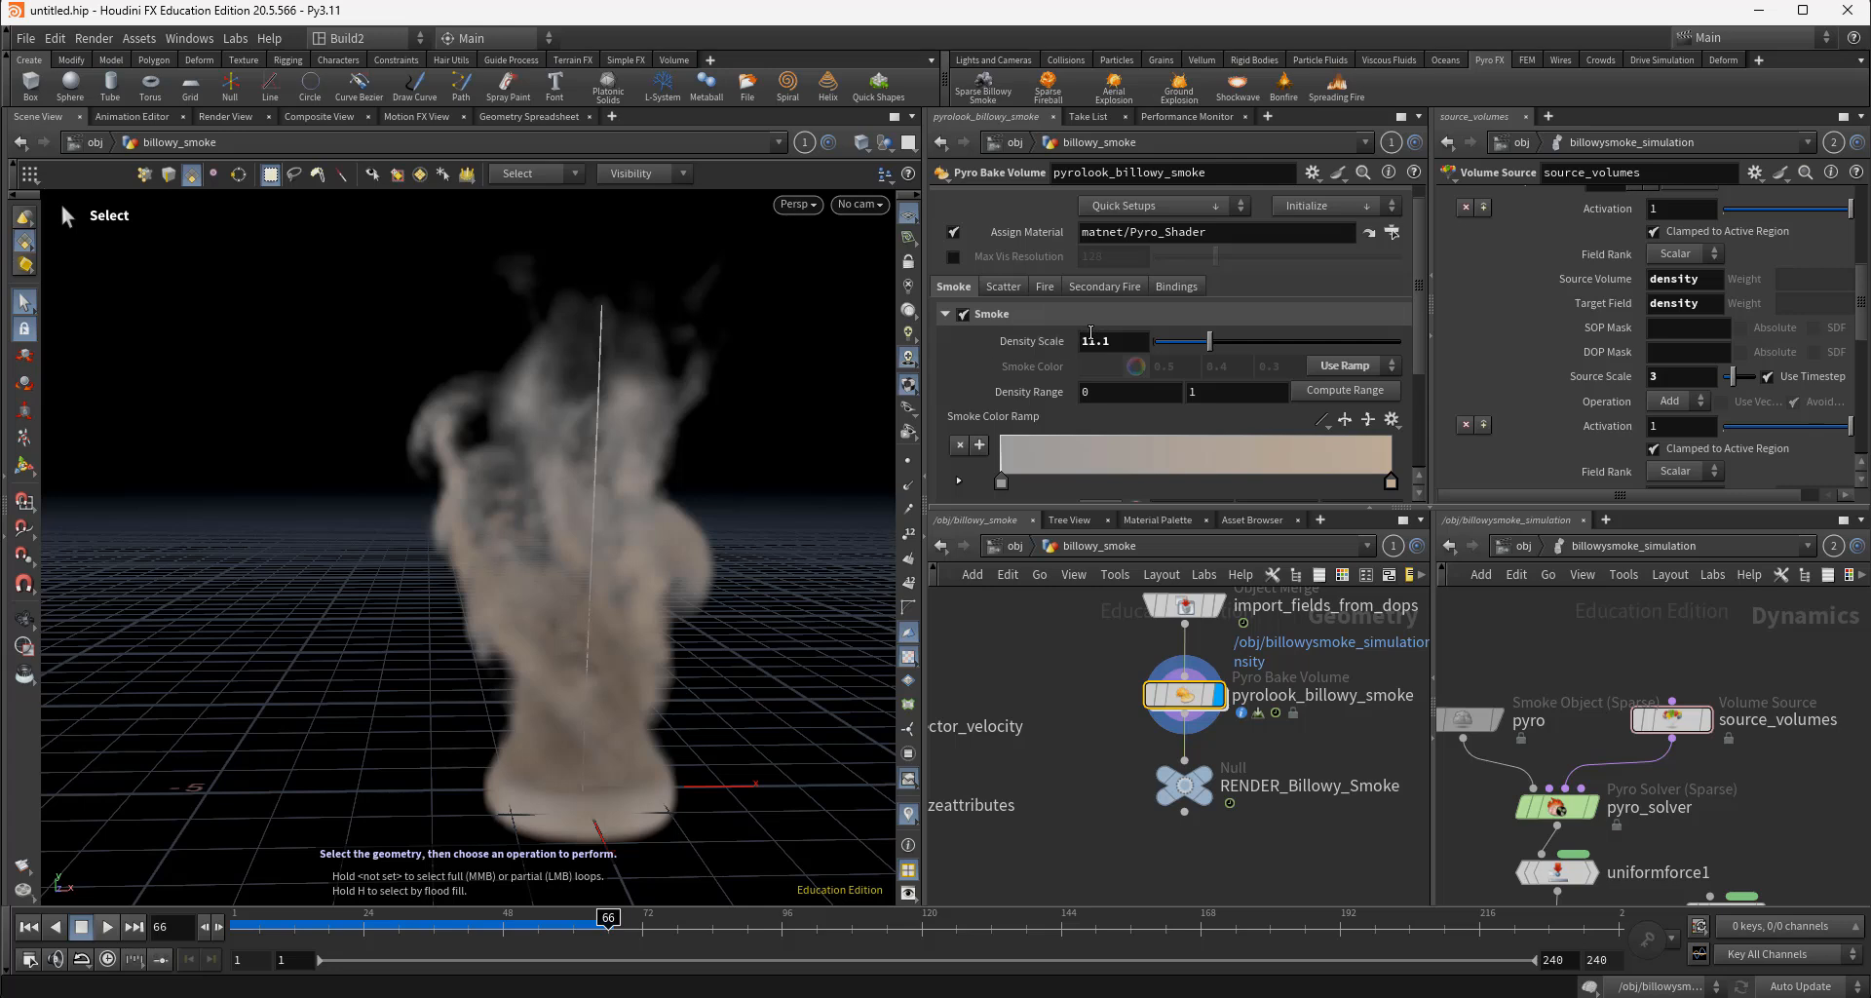
click(1337, 394)
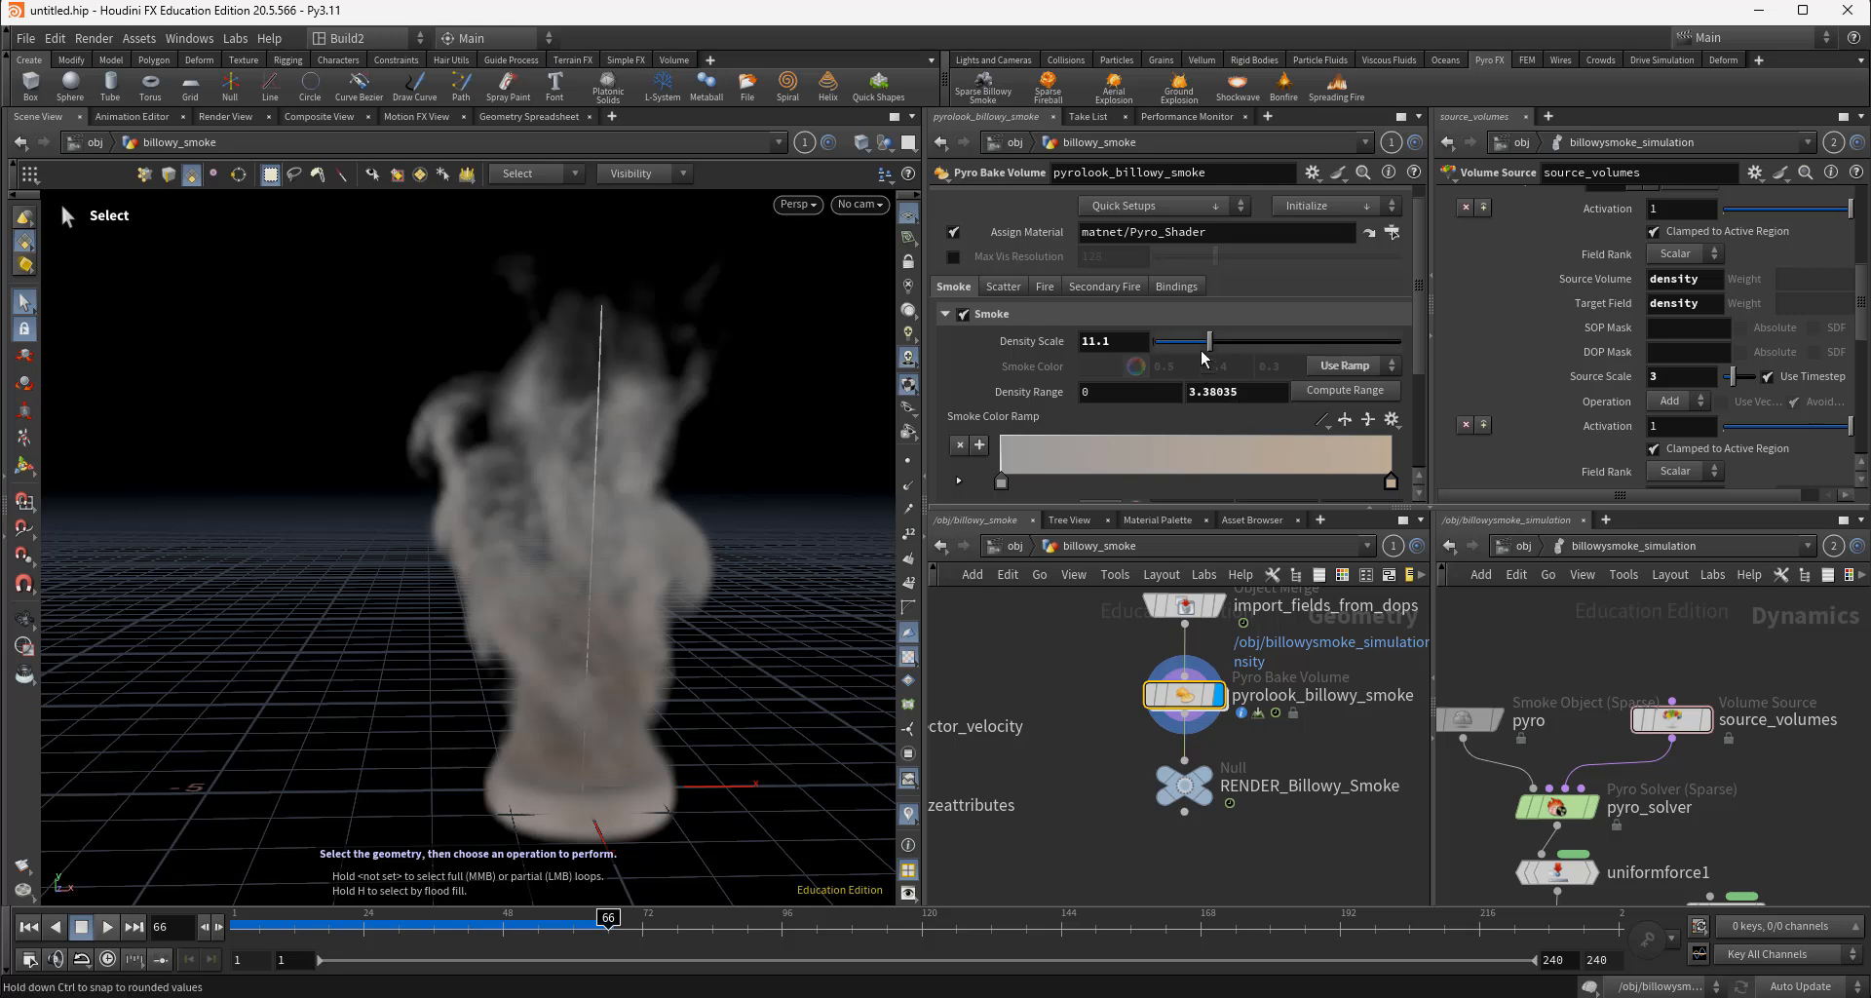
drag(1211, 346, 1384, 369)
key(Escape)
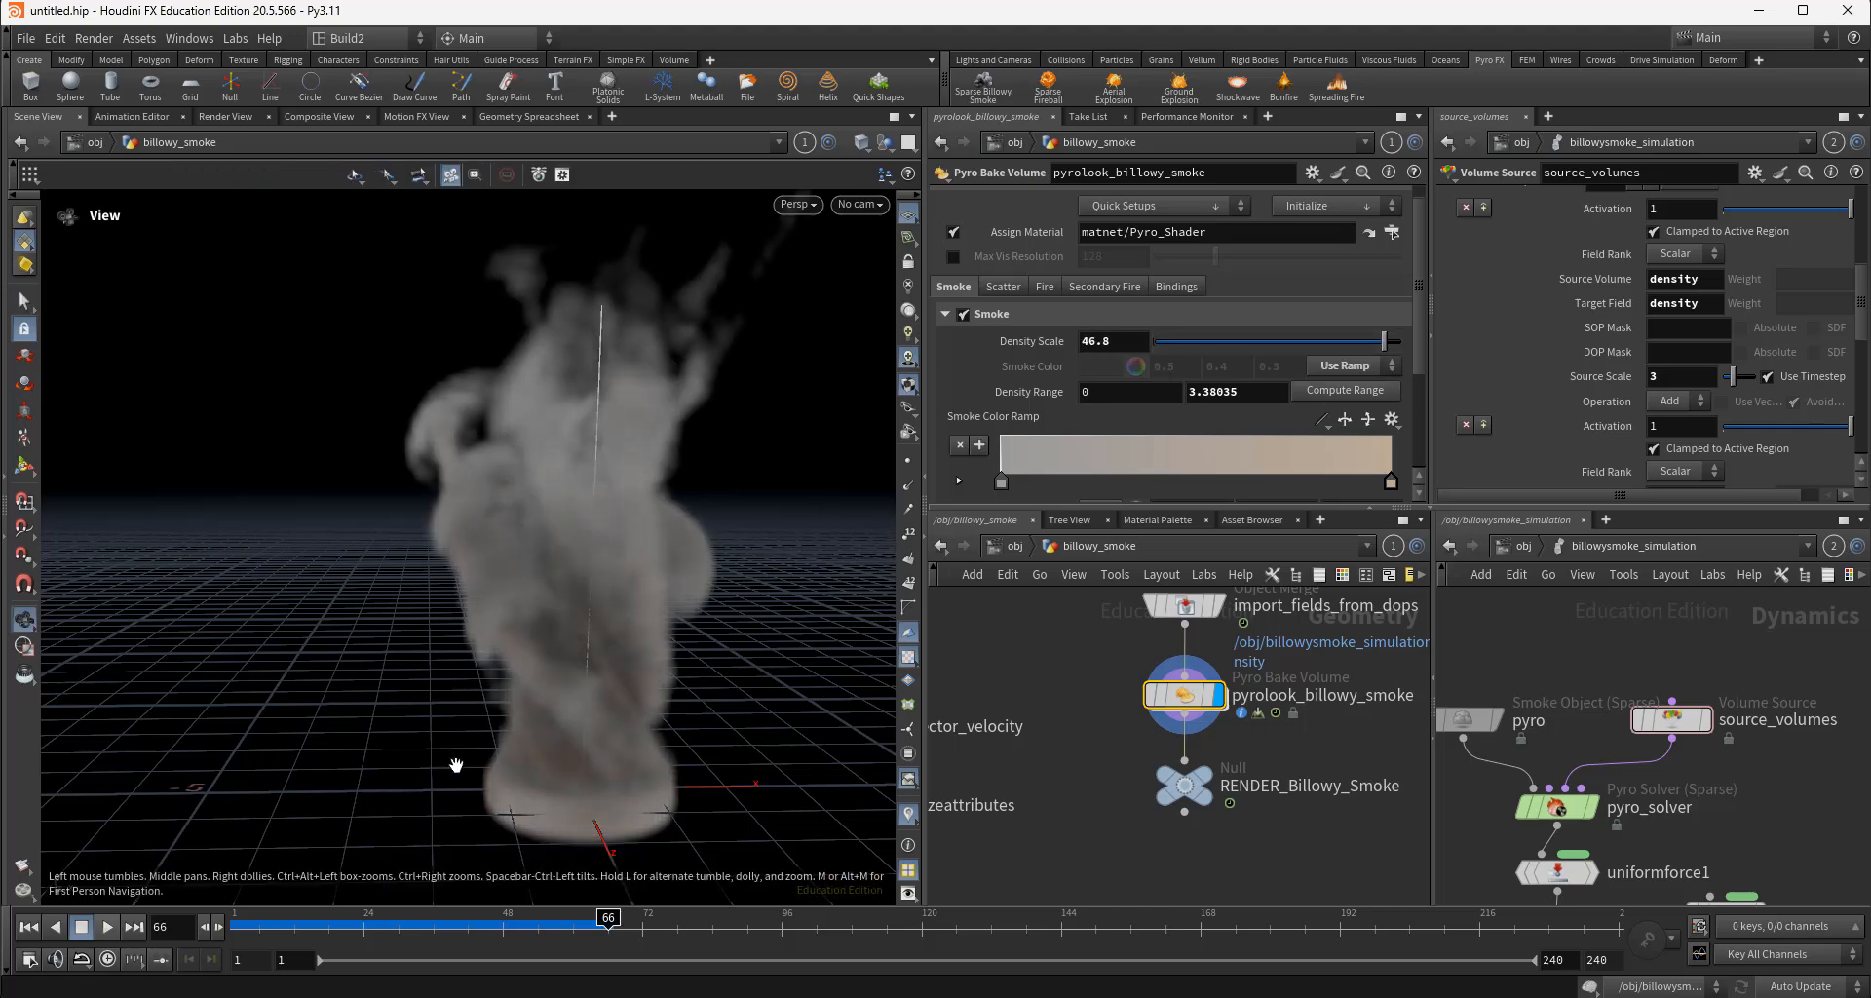
Check the denser smoke look up close and replay the simulation from frame 1 to about frame 65
drag(521, 711, 556, 689)
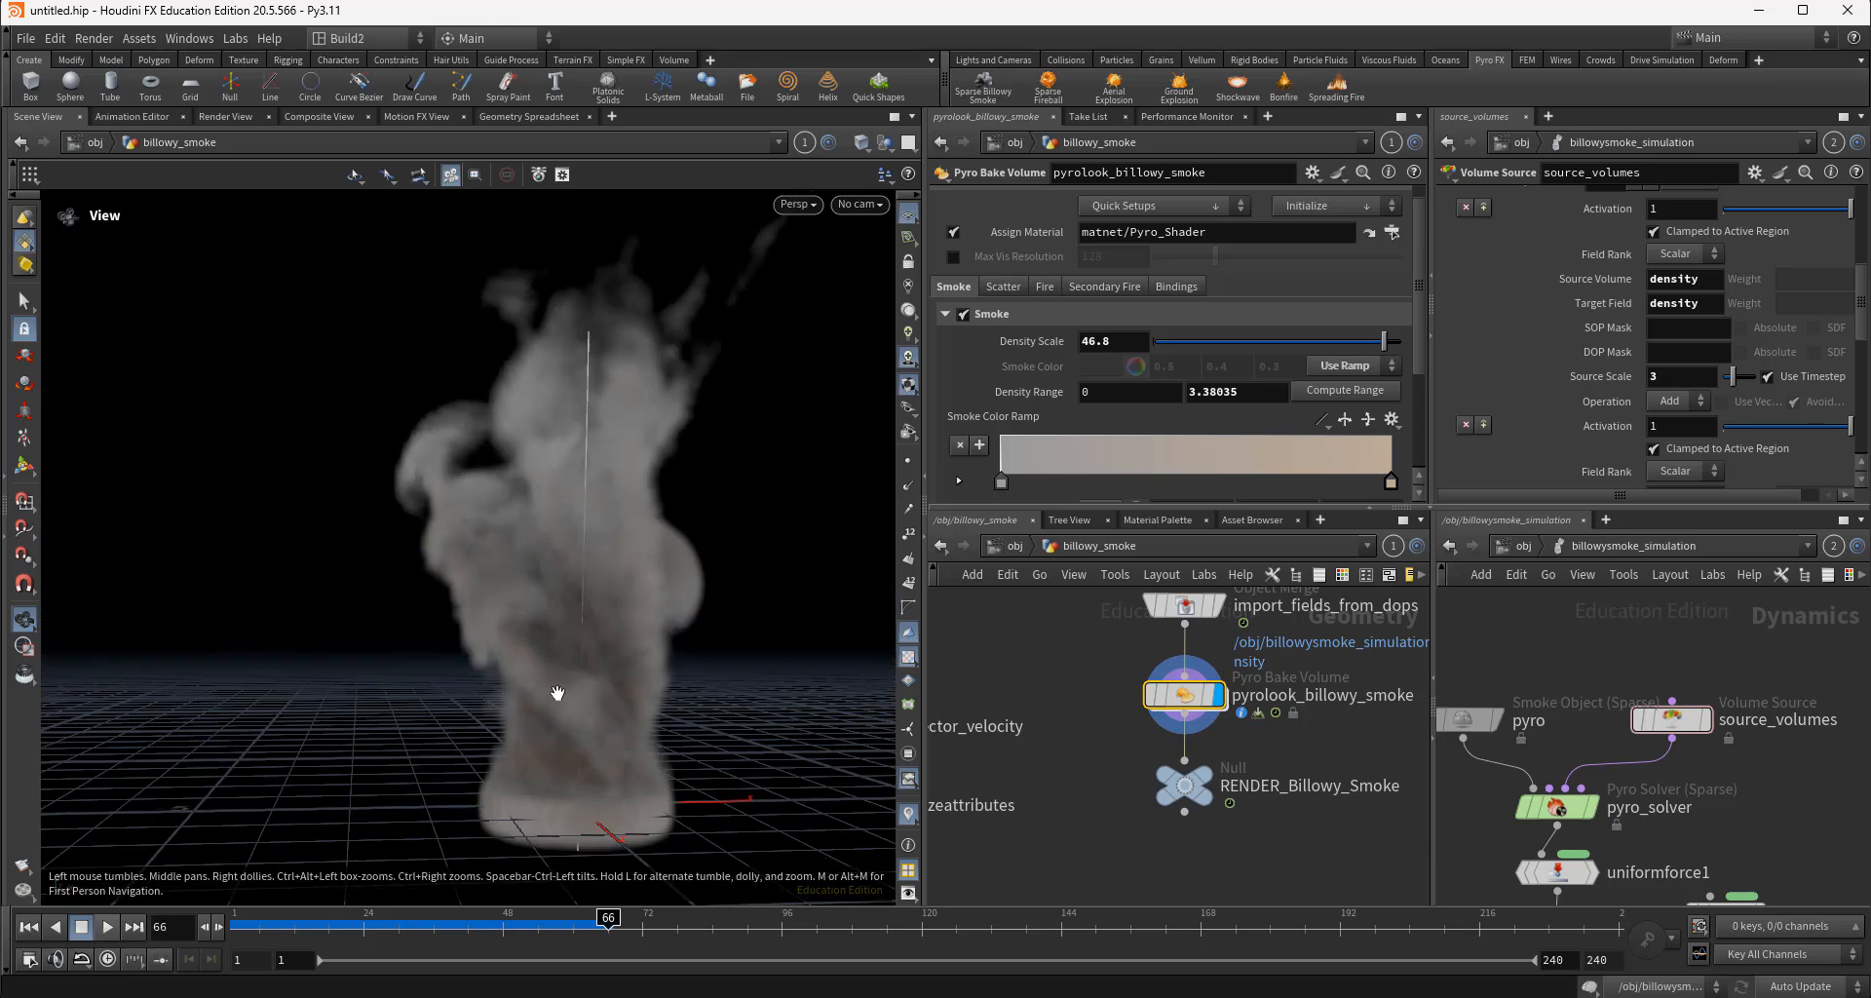
right_drag(556, 689, 698, 719)
key(s)
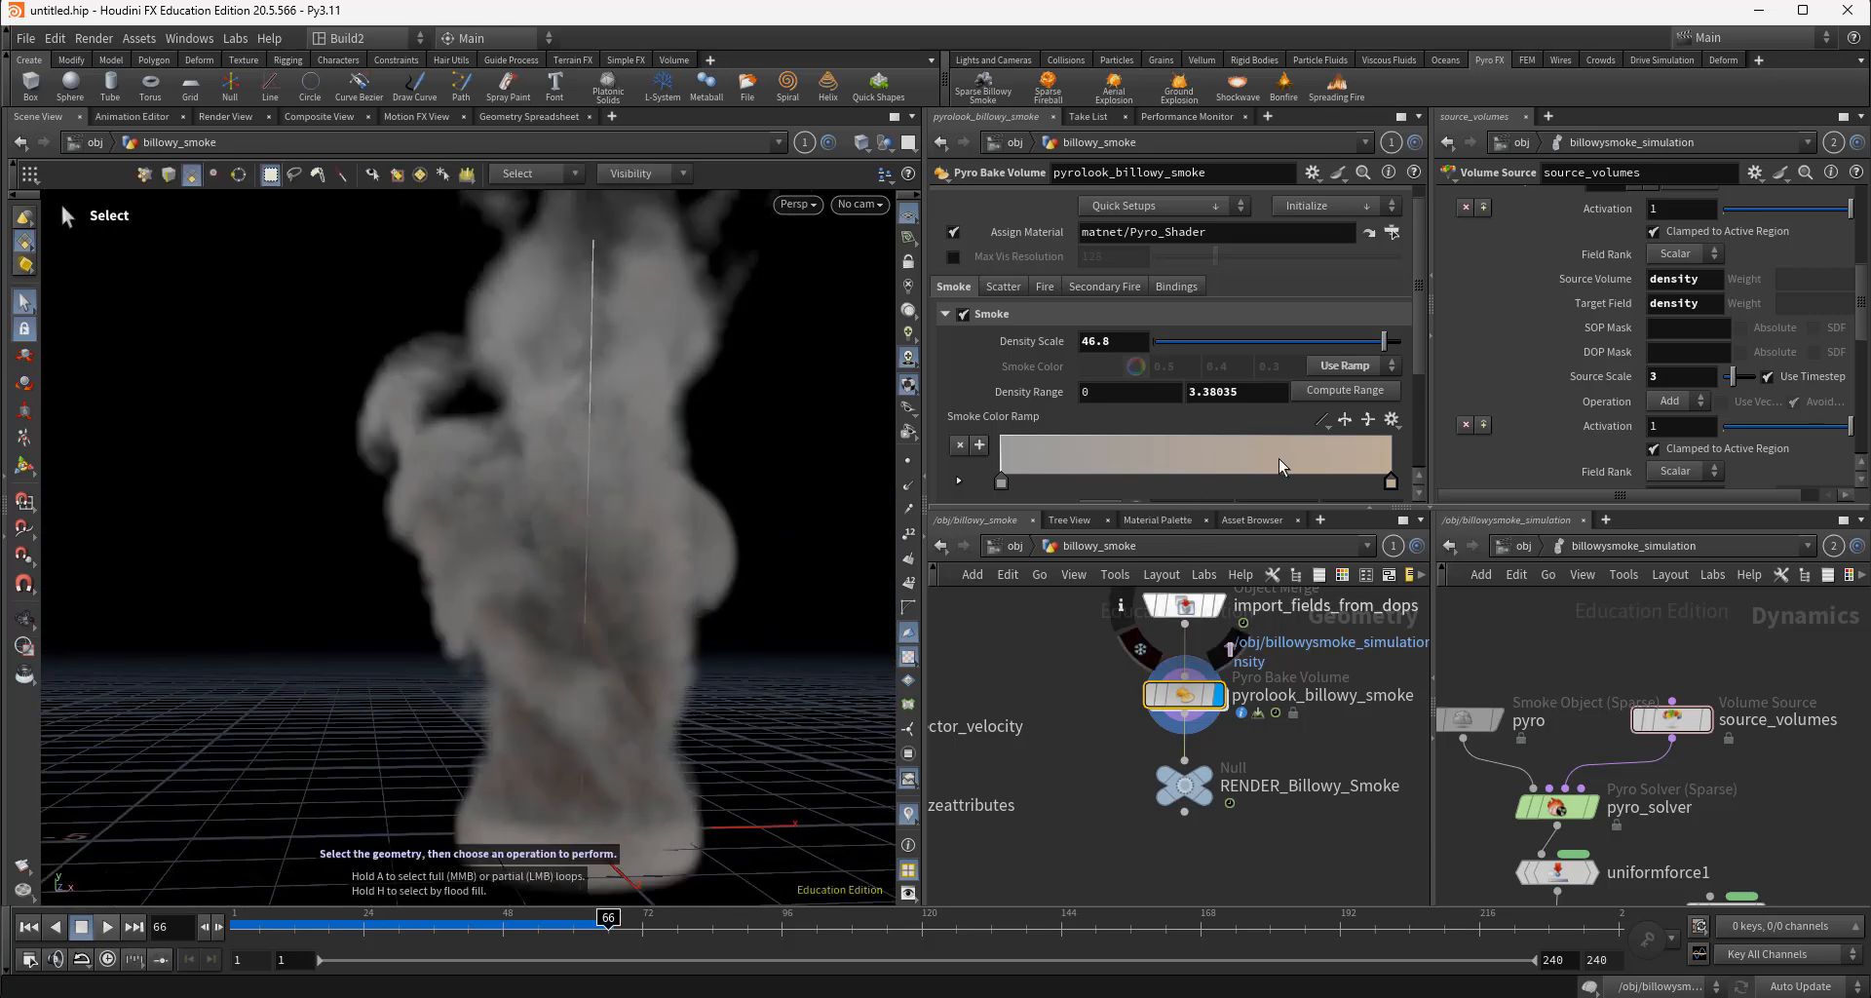
scroll(1155, 429, down, 3)
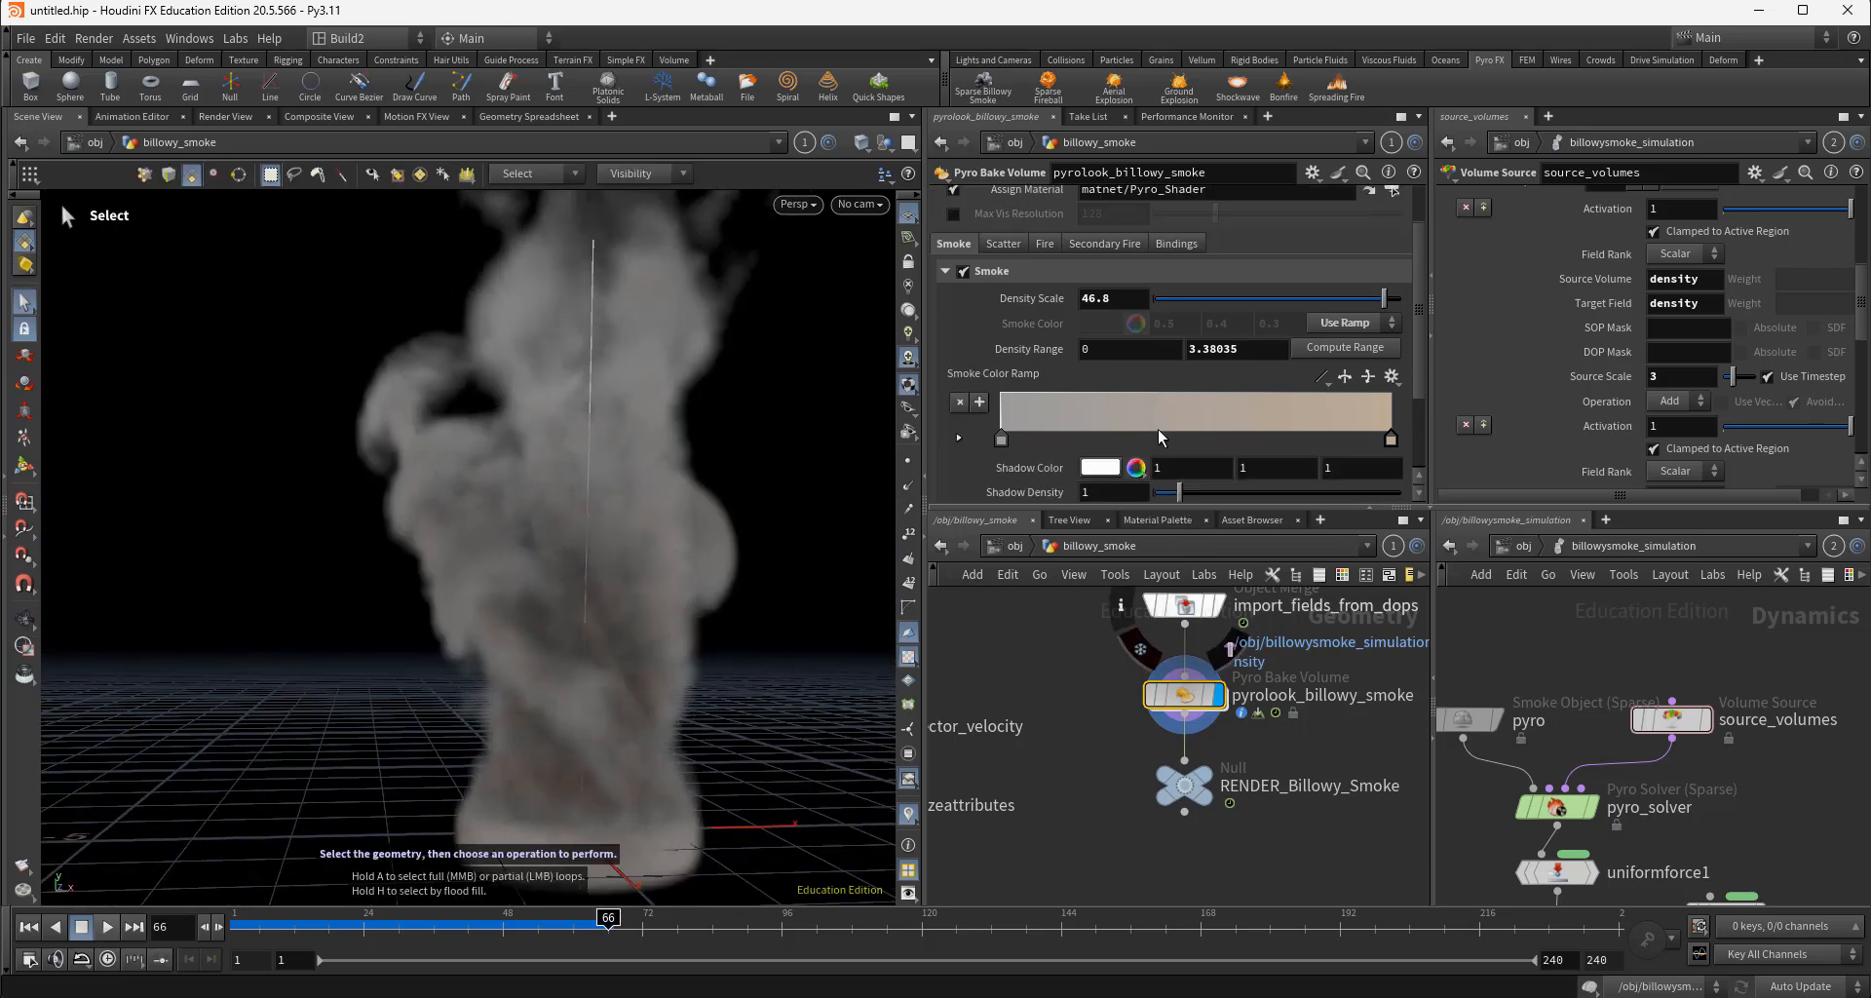
scroll(1156, 426, up, 4)
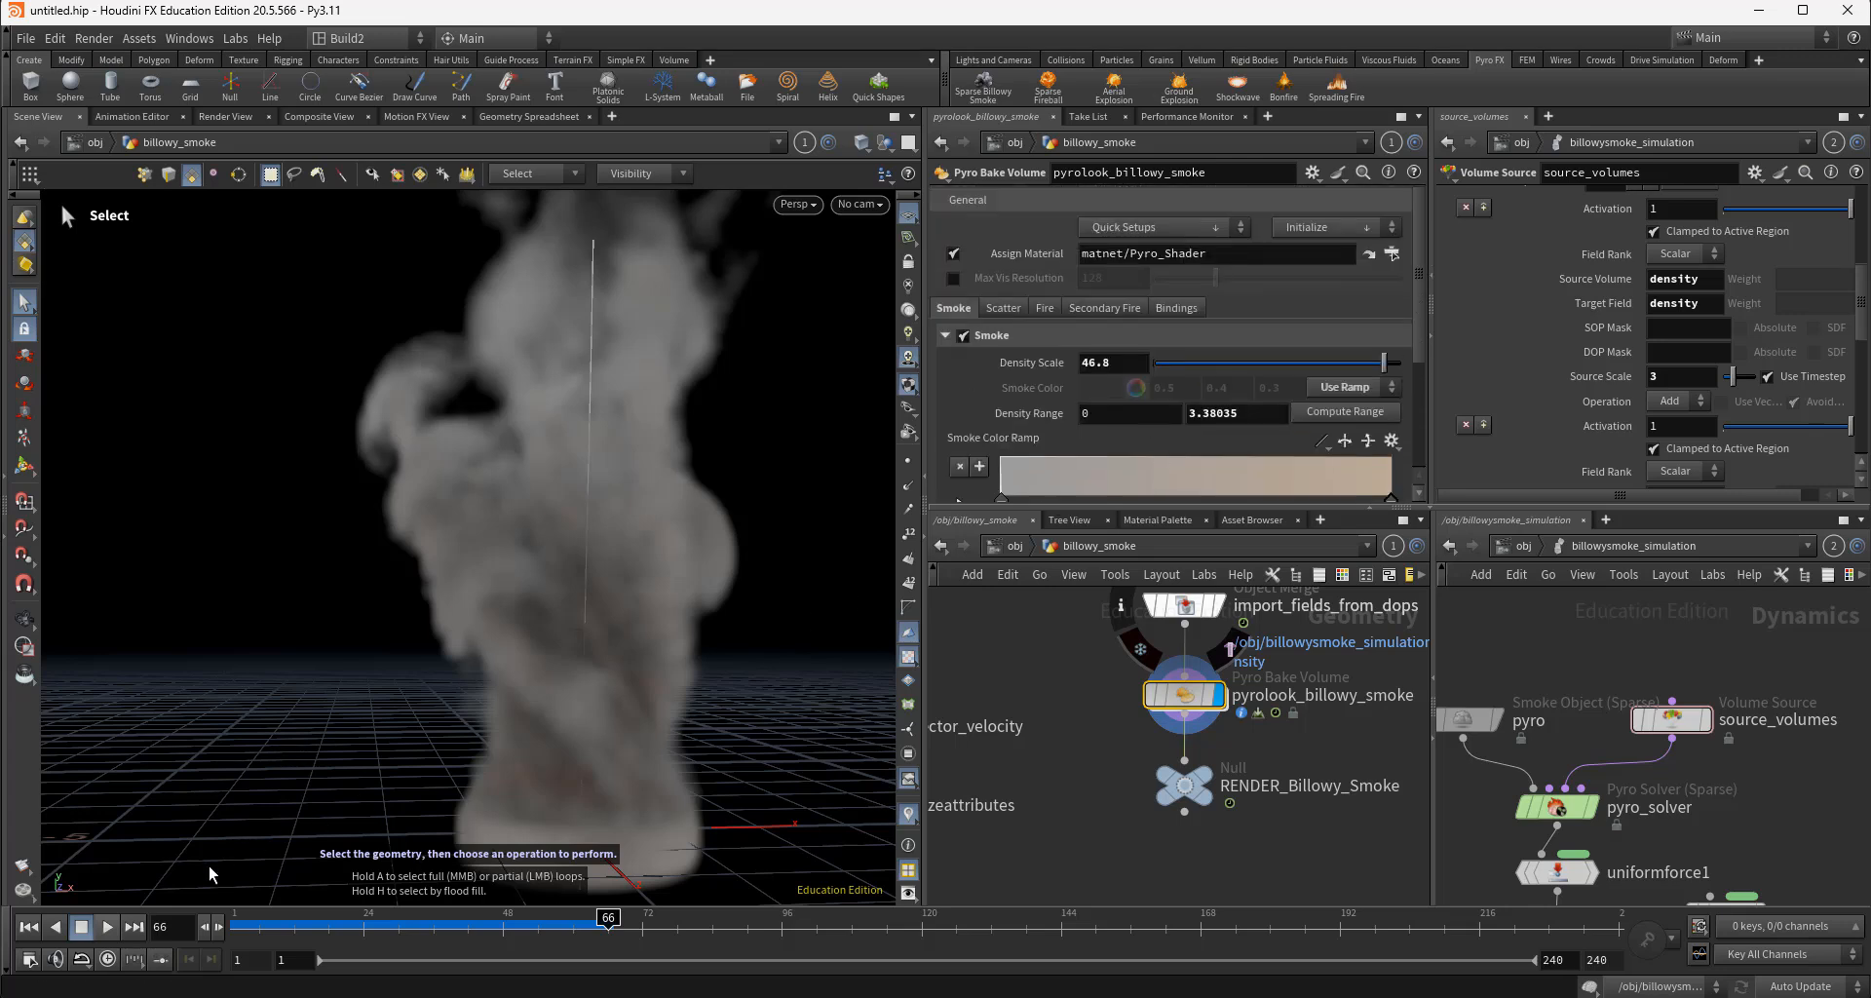
click(27, 930)
click(107, 927)
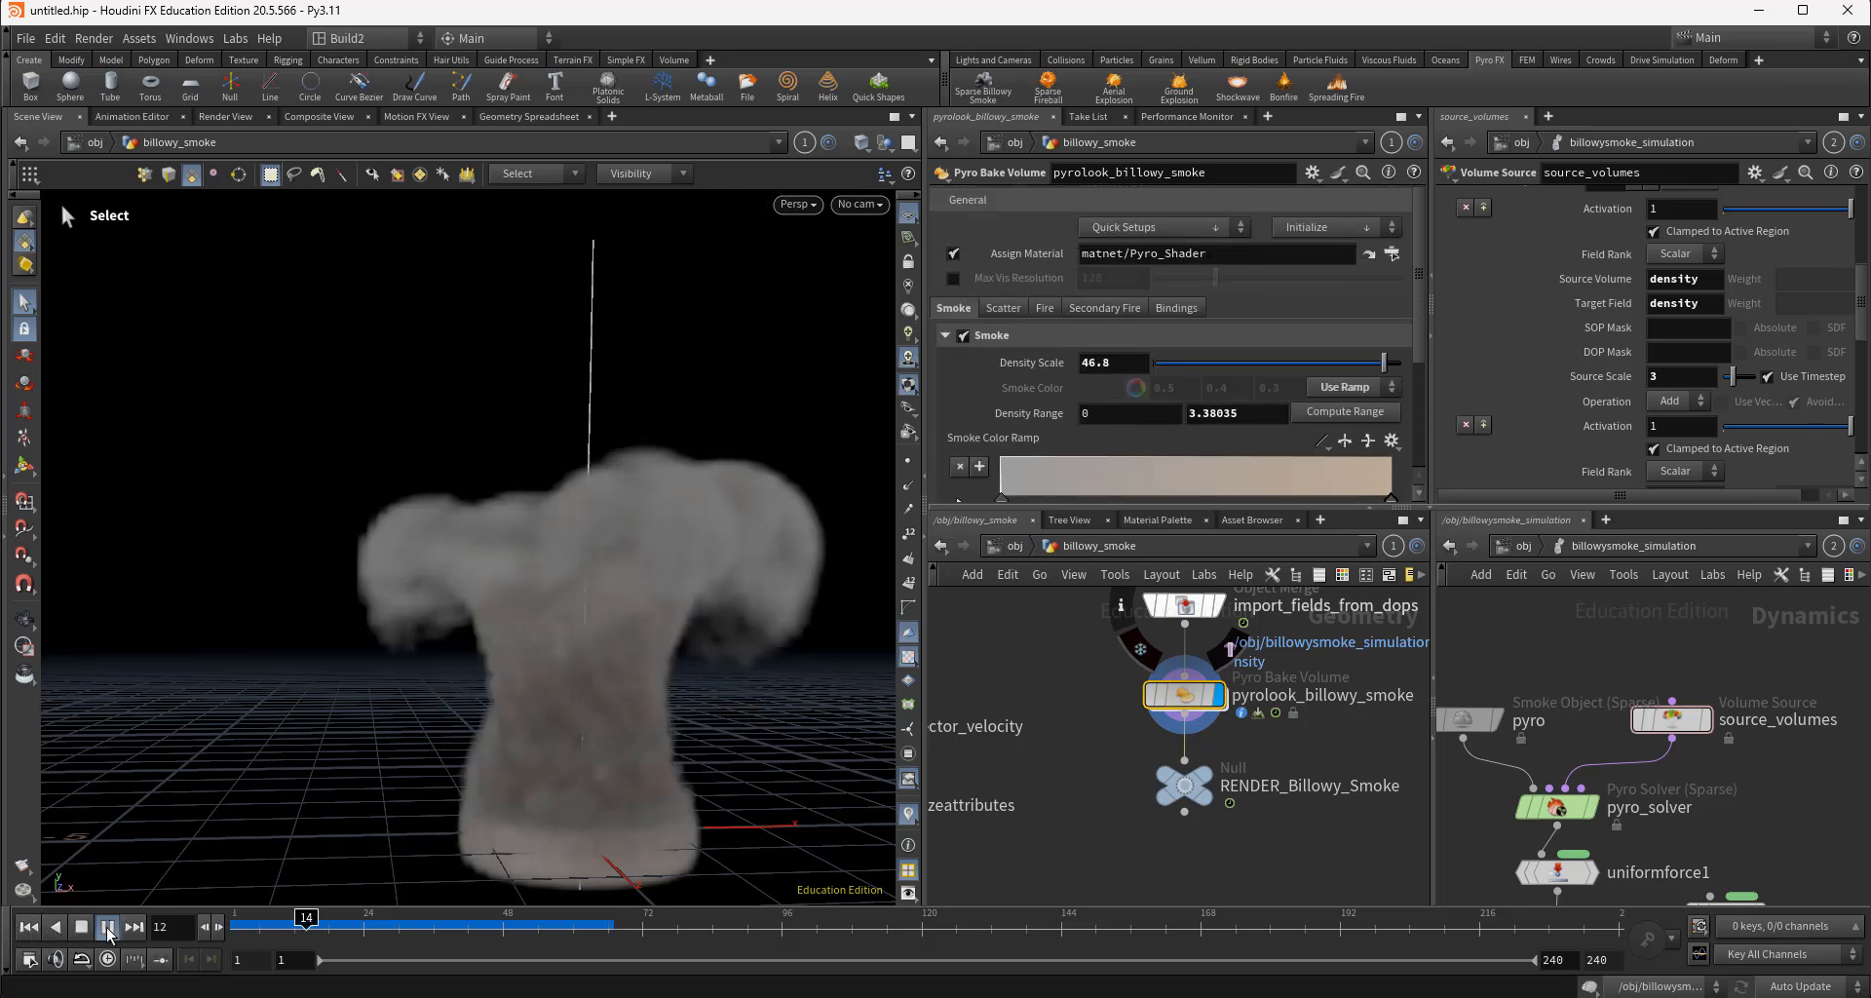
key(Escape)
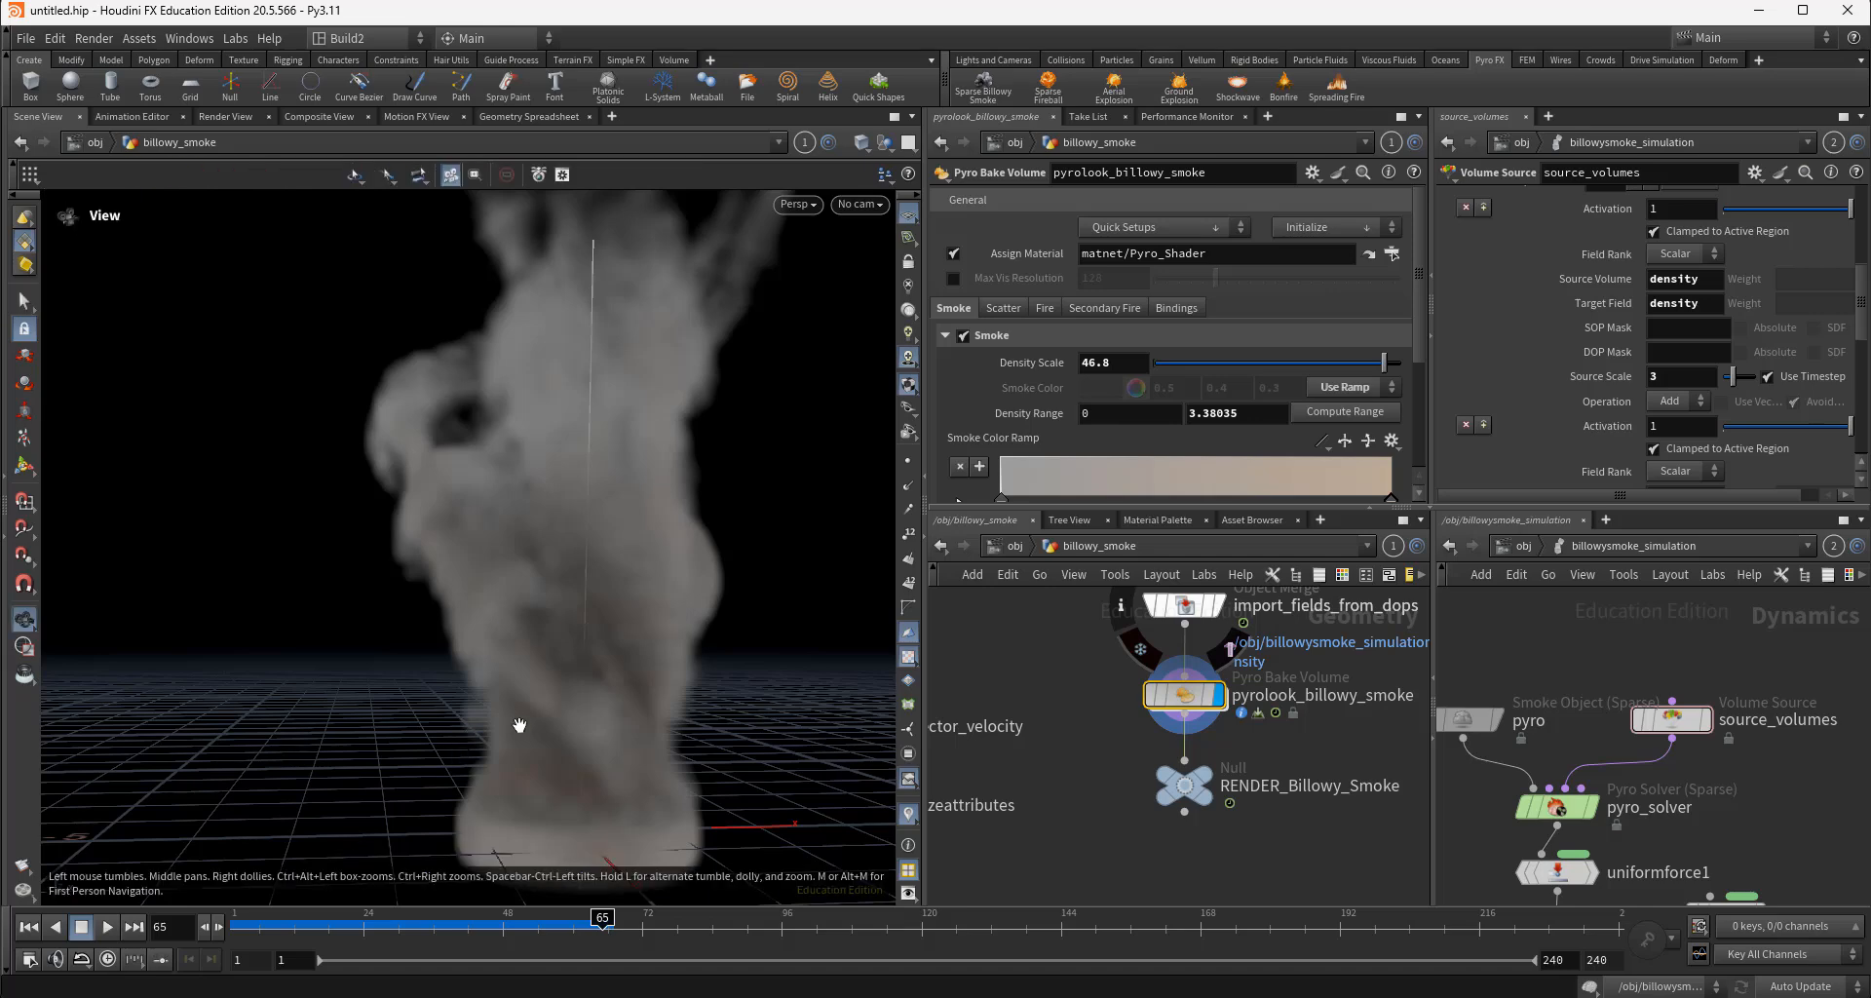
mouse_move(518, 722)
mouse_down()
mouse_move(777, 714)
mouse_move(497, 769)
mouse_move(533, 733)
mouse_up()
key(s)
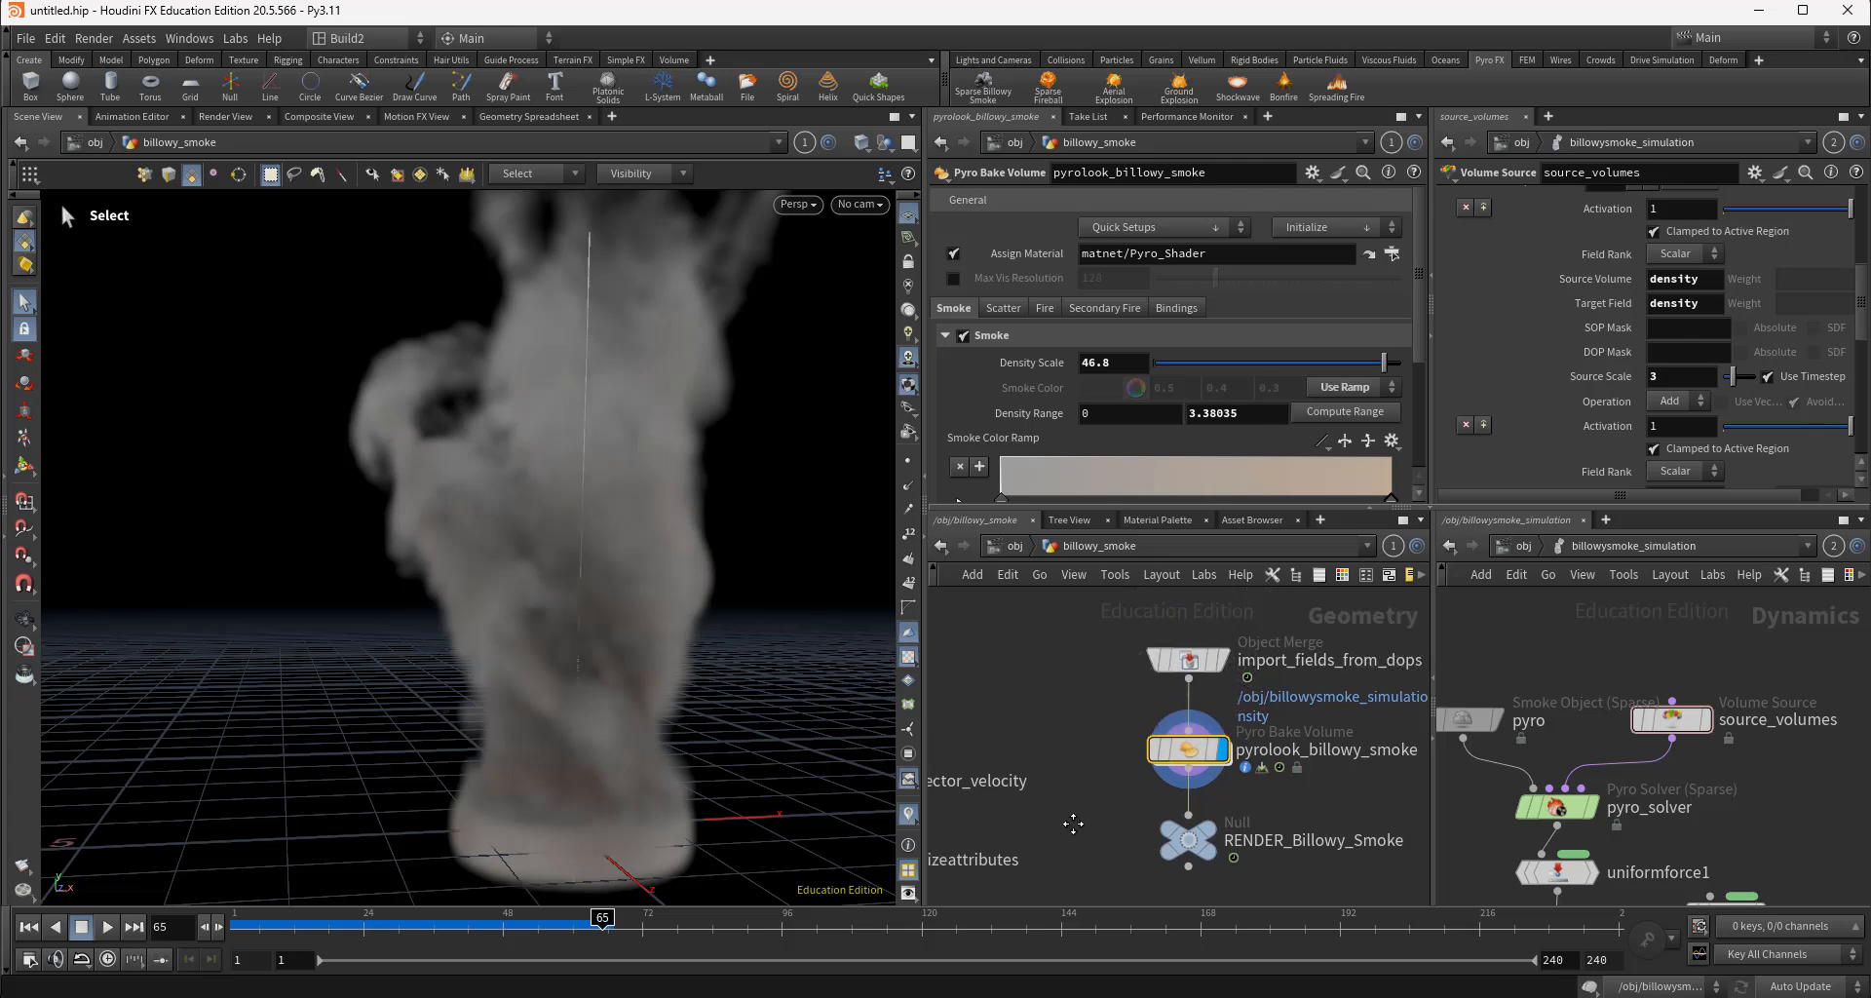
Display the raw import_fields_from_dops volume for comparison and return the display to pyrolook_billowy_smoke
middle_drag(1212, 617, 1217, 736)
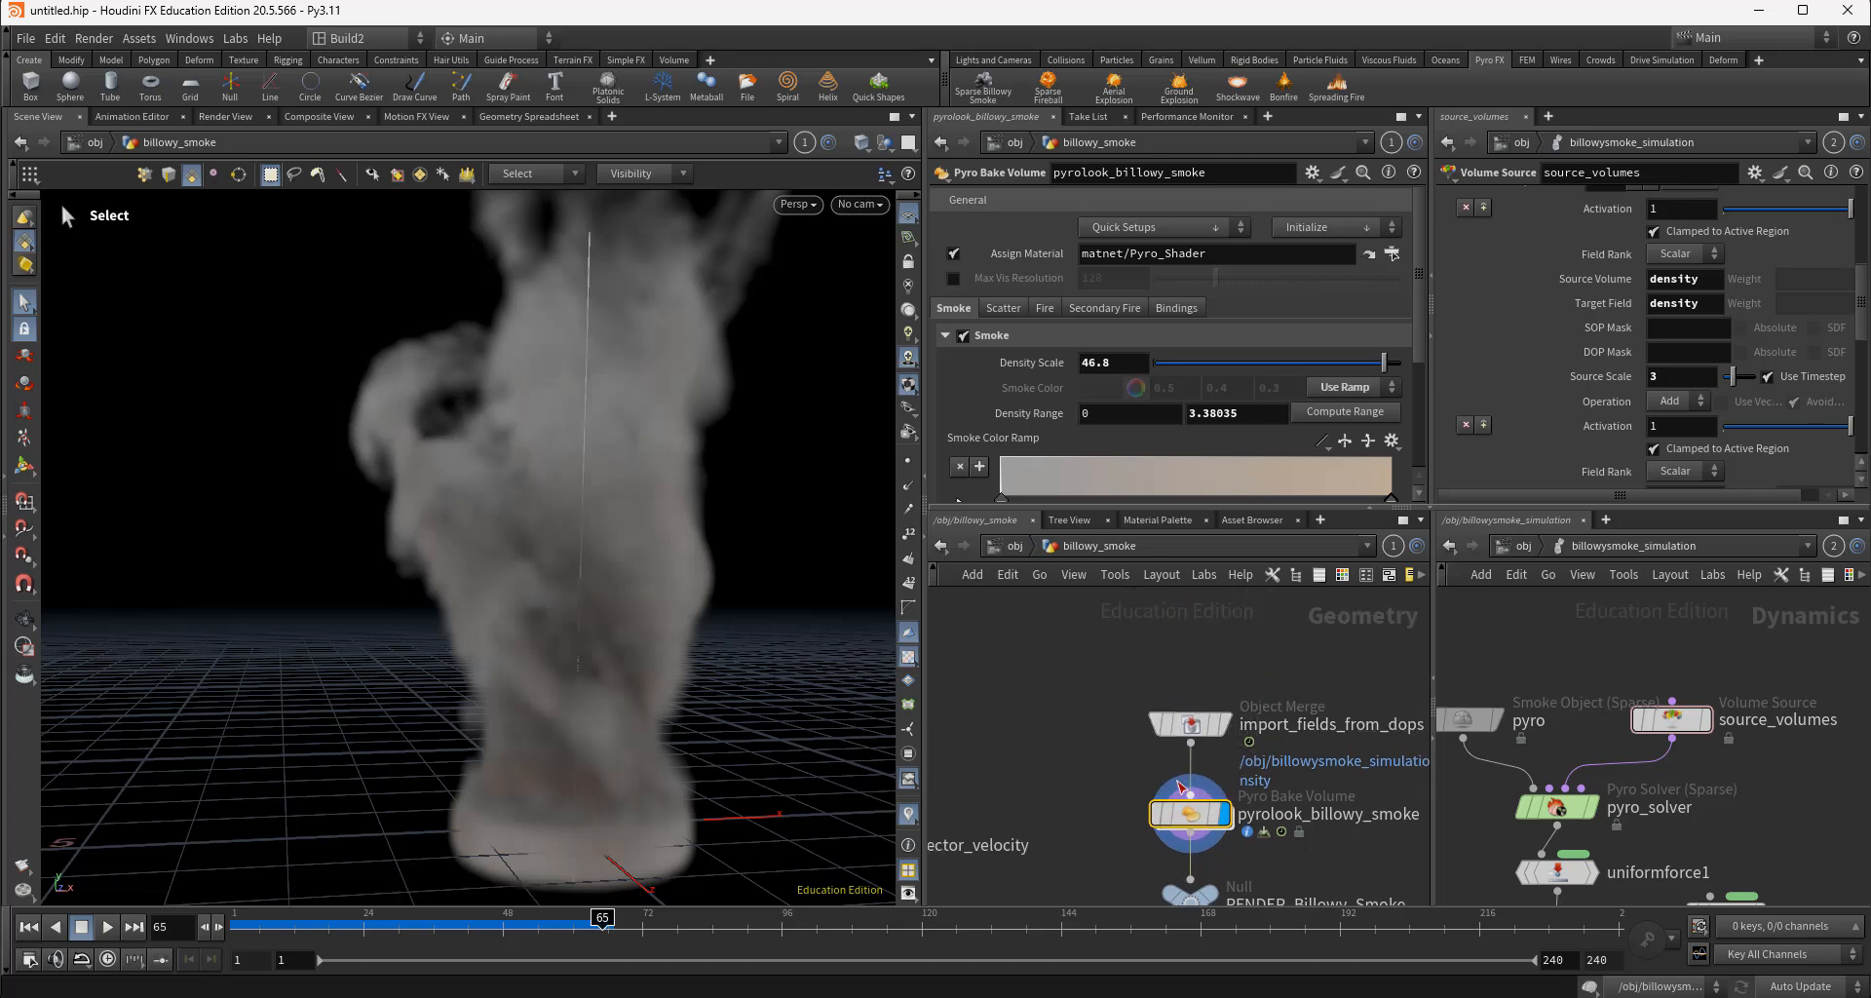
click(1227, 726)
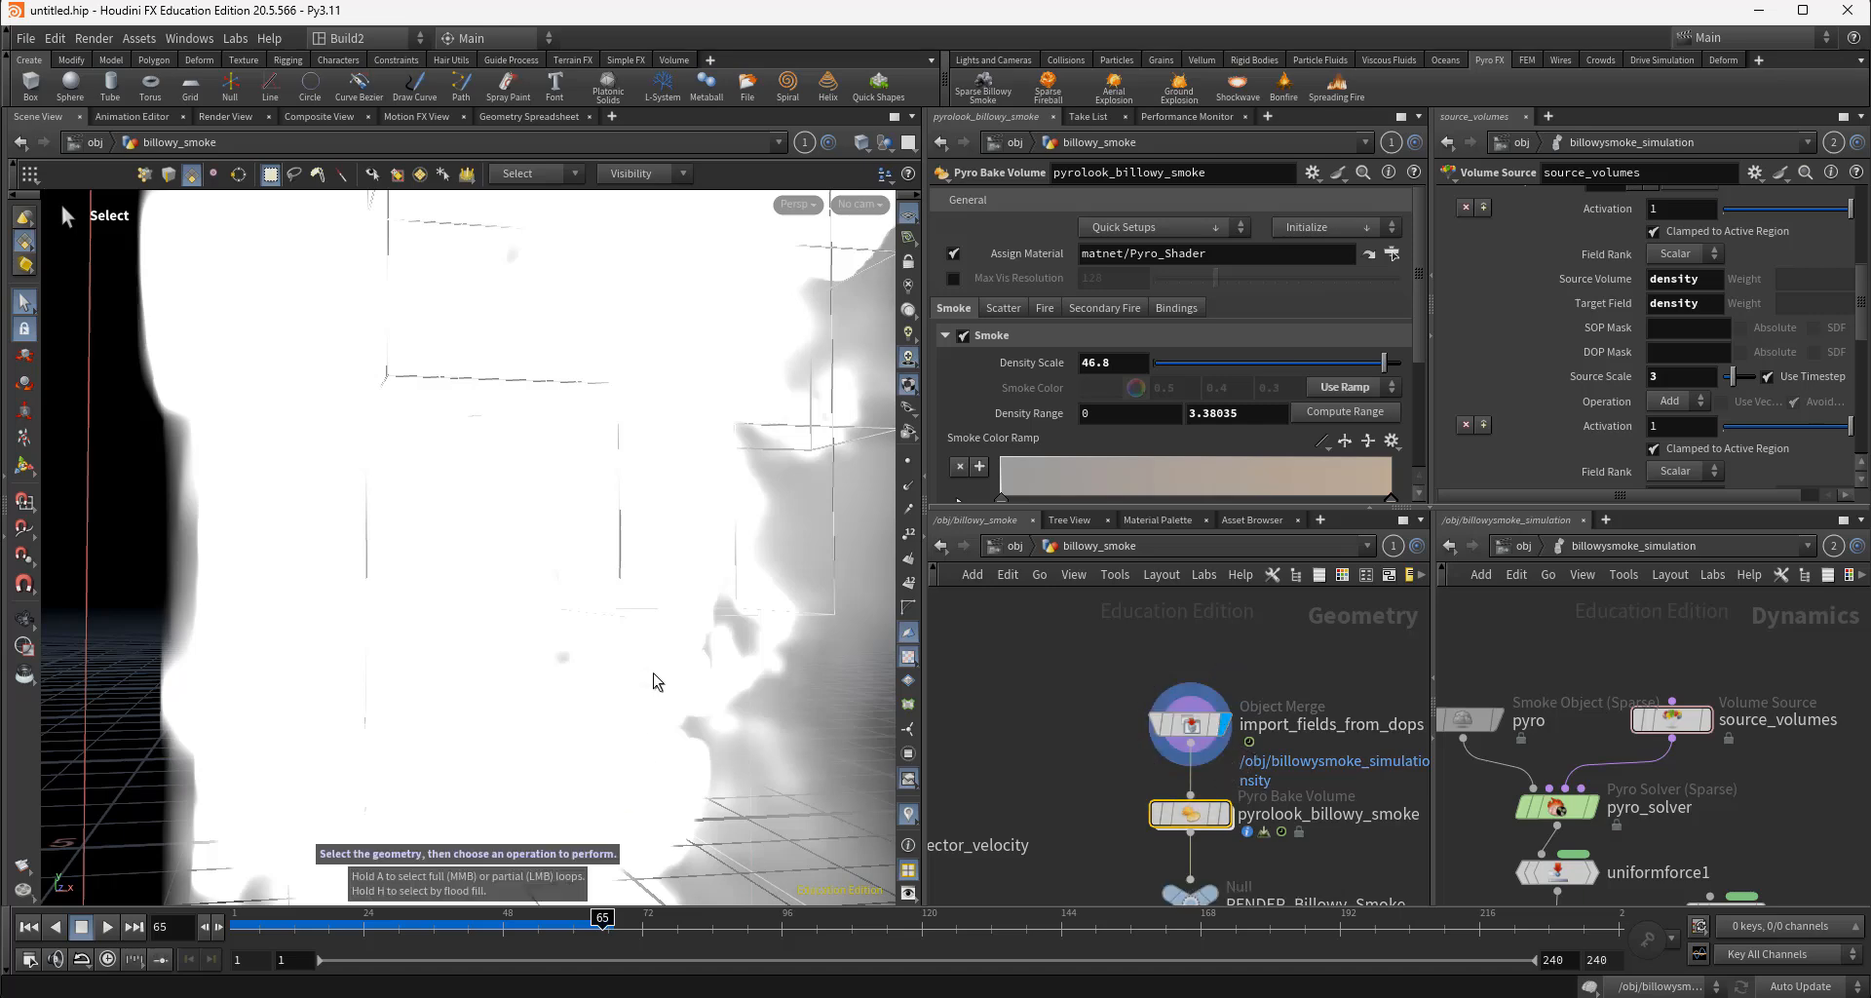
alt+drag(655, 681, 732, 712)
click(1221, 813)
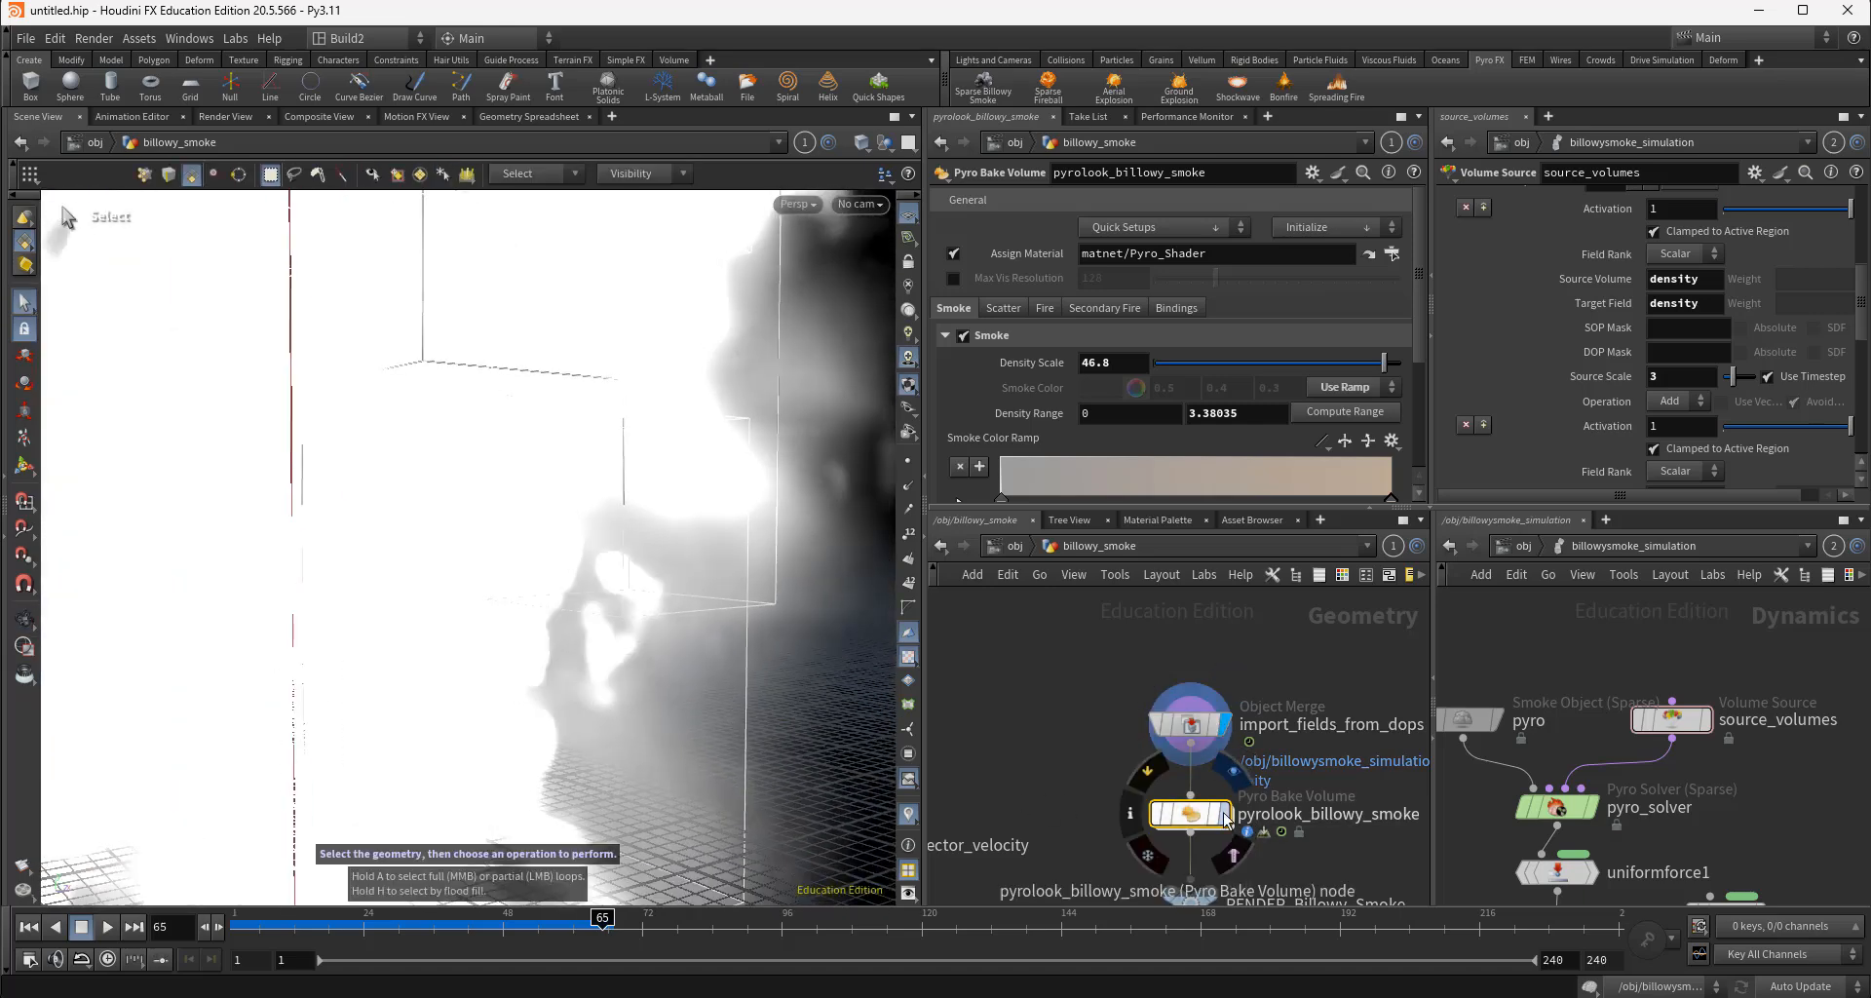
Examine the twisting smoke column at frame 65 from several angles, up close and from farther back
key(Escape)
drag(464, 714, 526, 686)
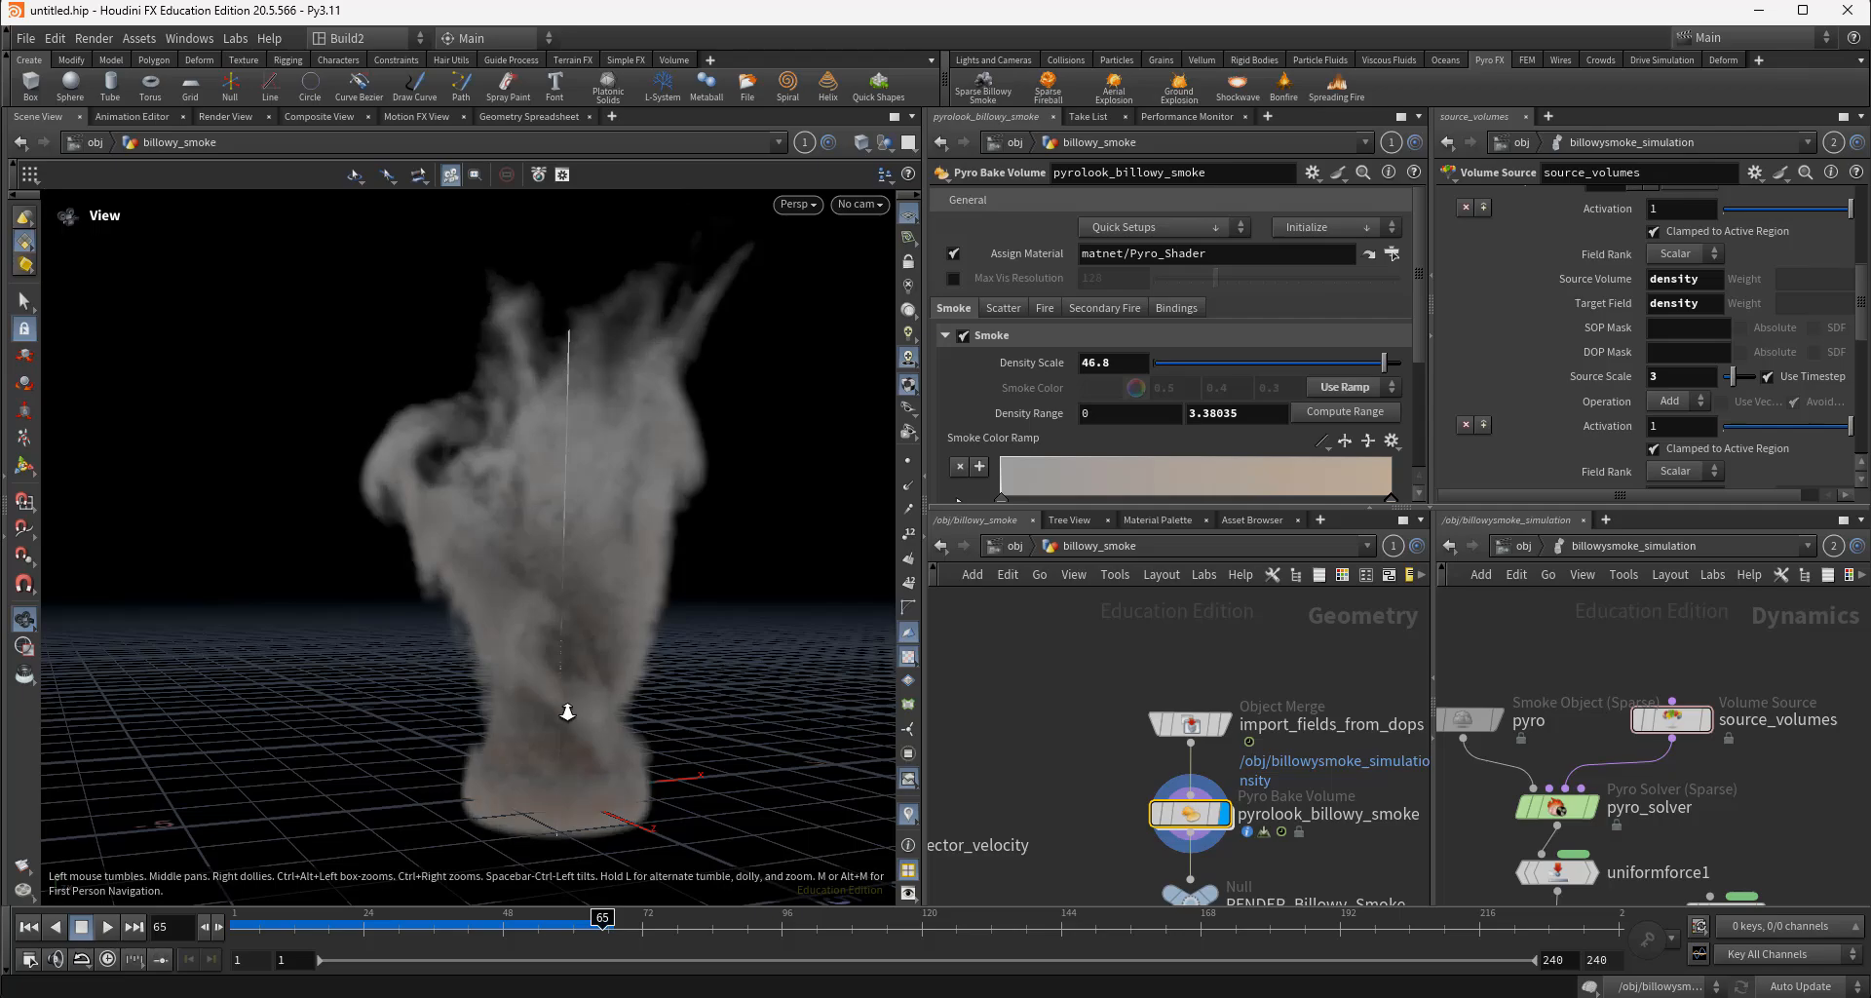
scroll(588, 729, up, 5)
middle_drag(591, 730, 451, 748)
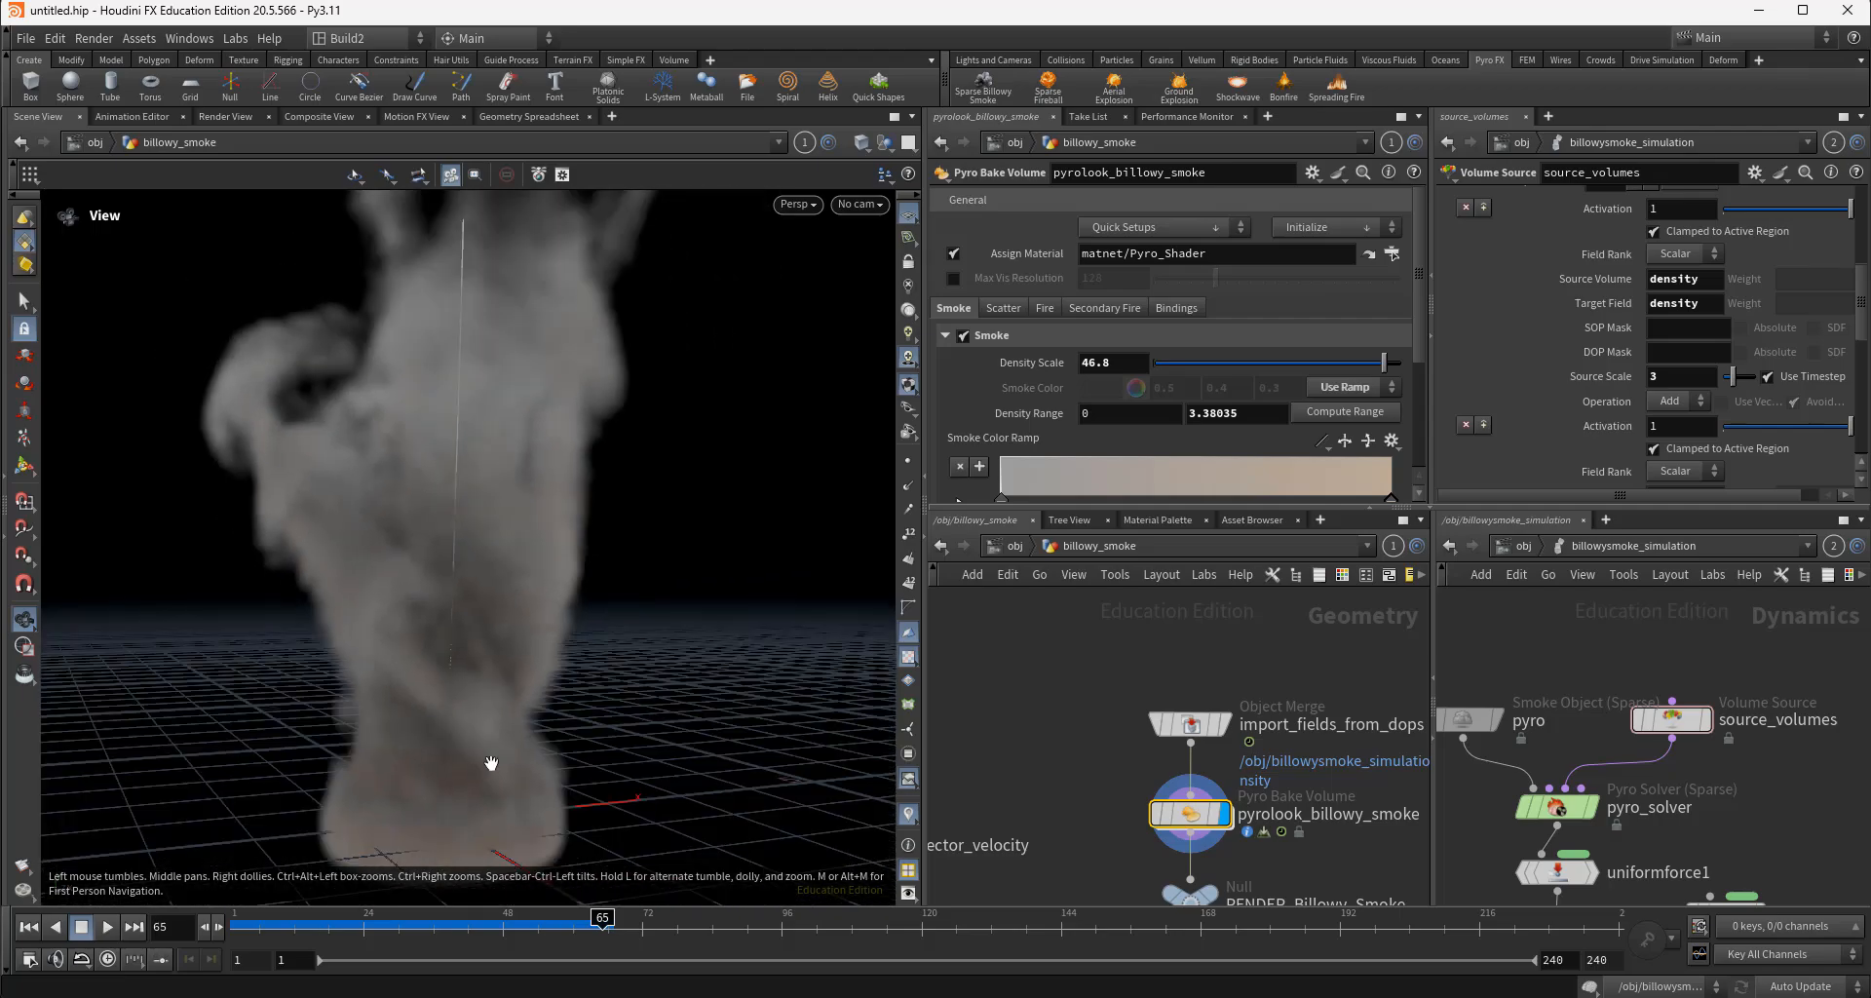
drag(493, 765, 488, 810)
middle_drag(488, 810, 535, 722)
right_drag(535, 722, 721, 739)
drag(722, 738, 445, 700)
key(s)
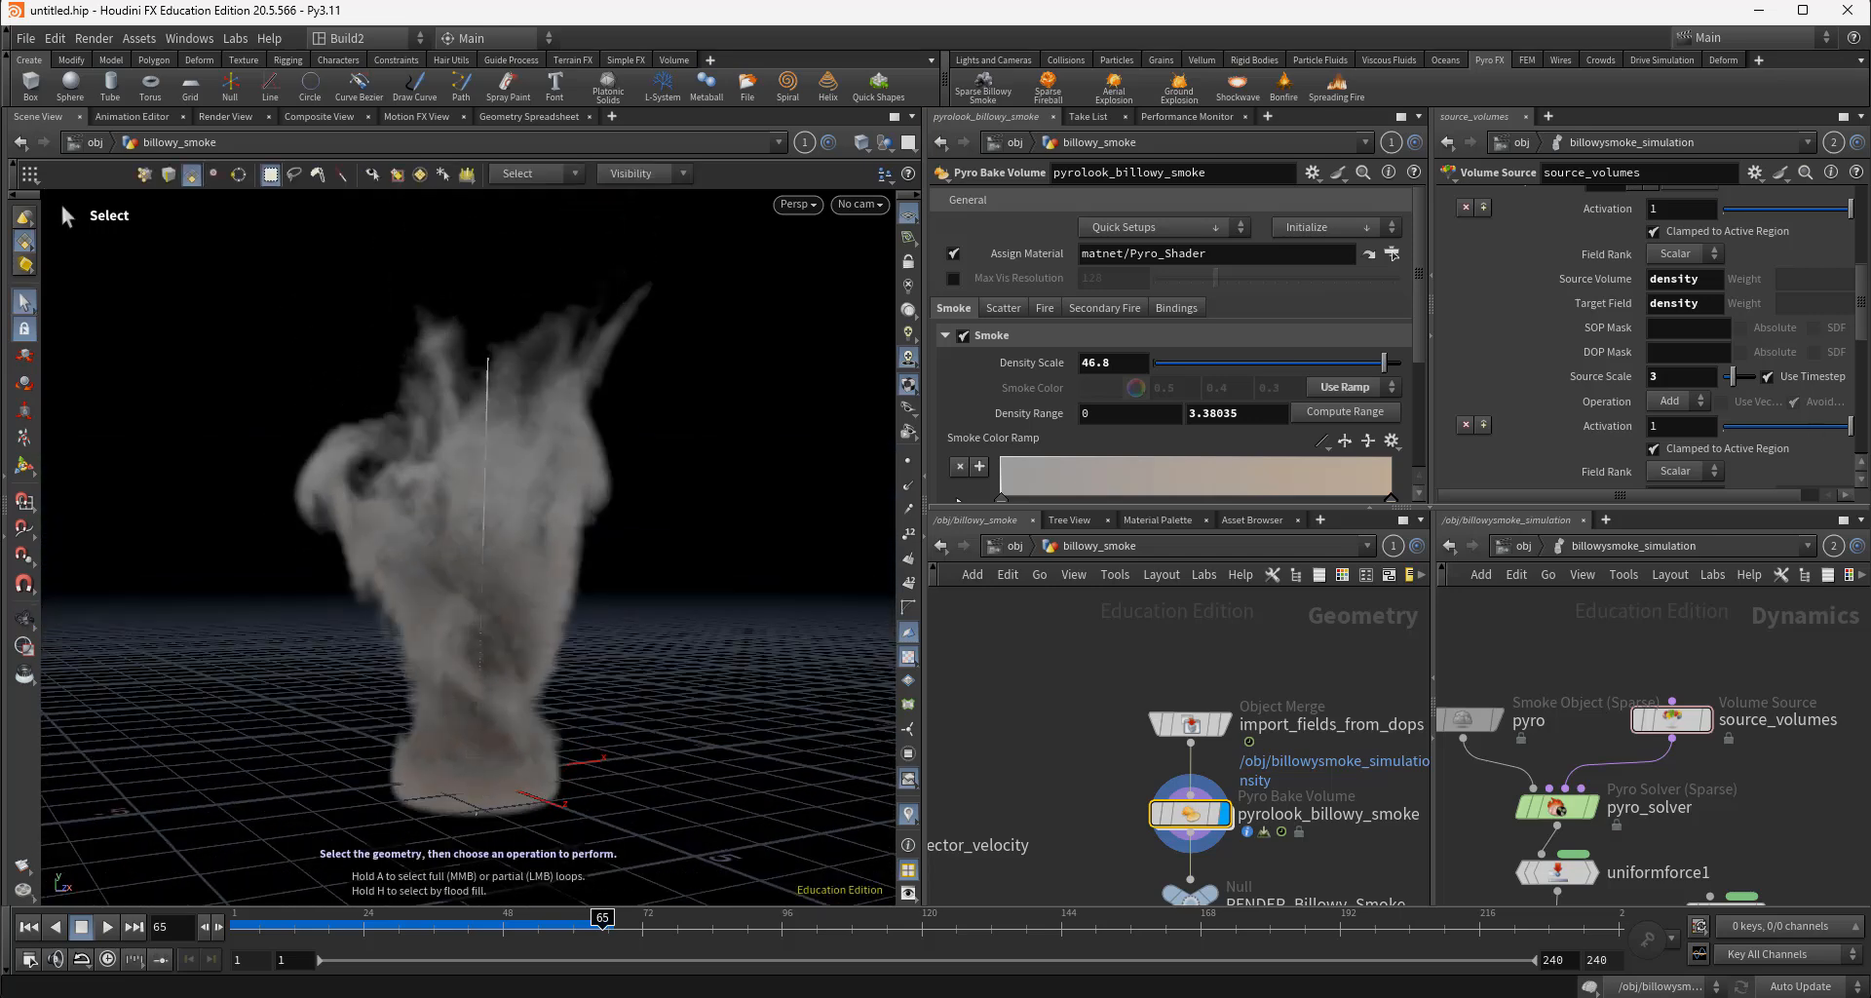